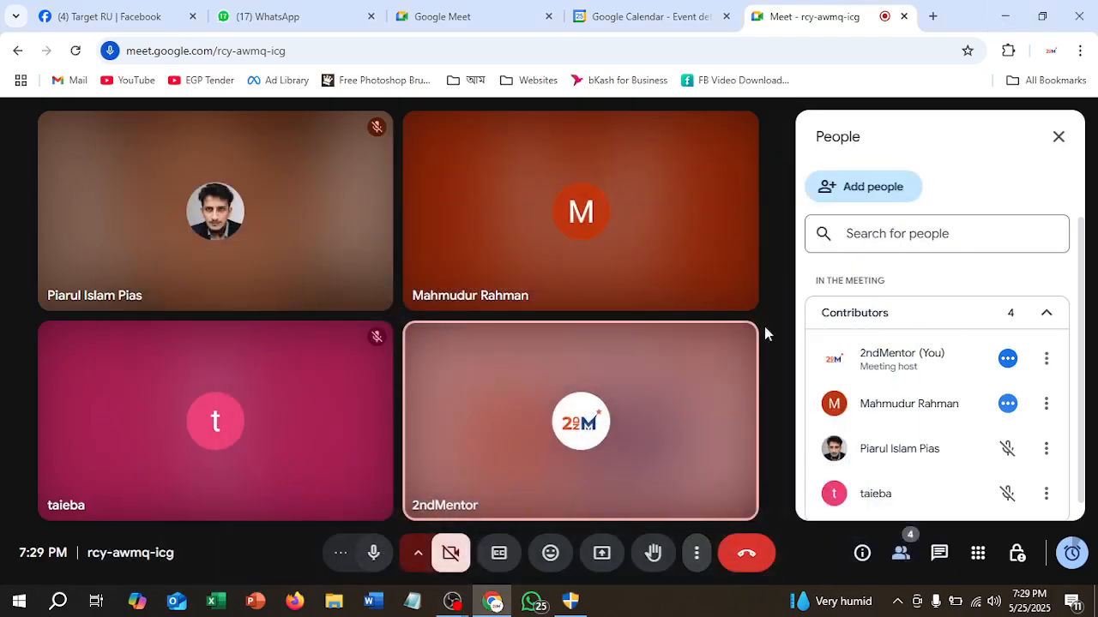
- Present the entire screen to the meeting participants
click(604, 553)
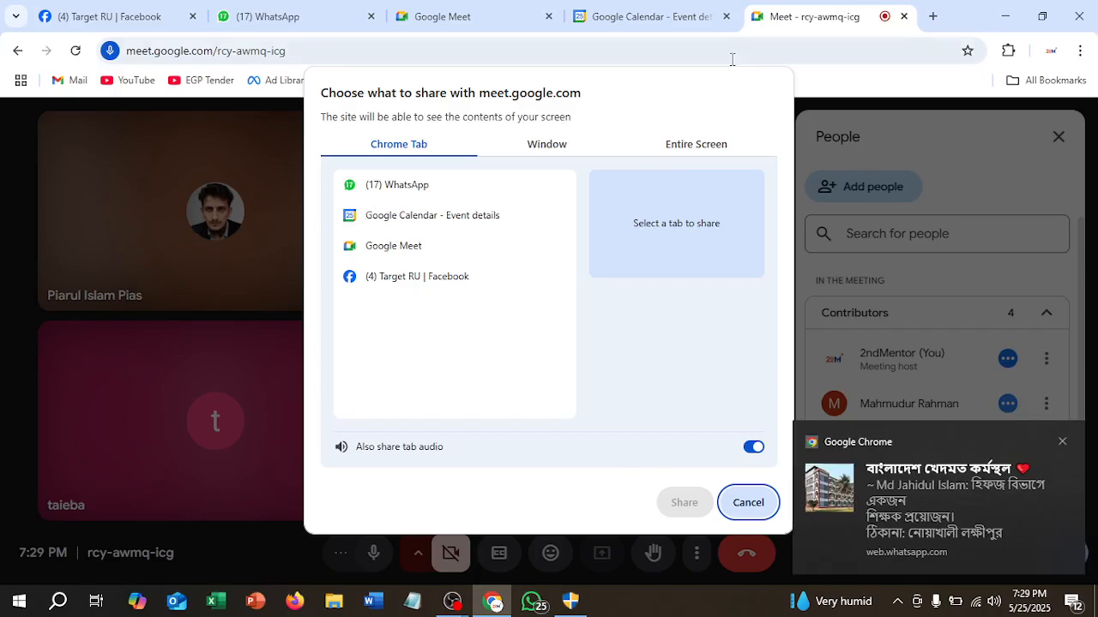
click(707, 151)
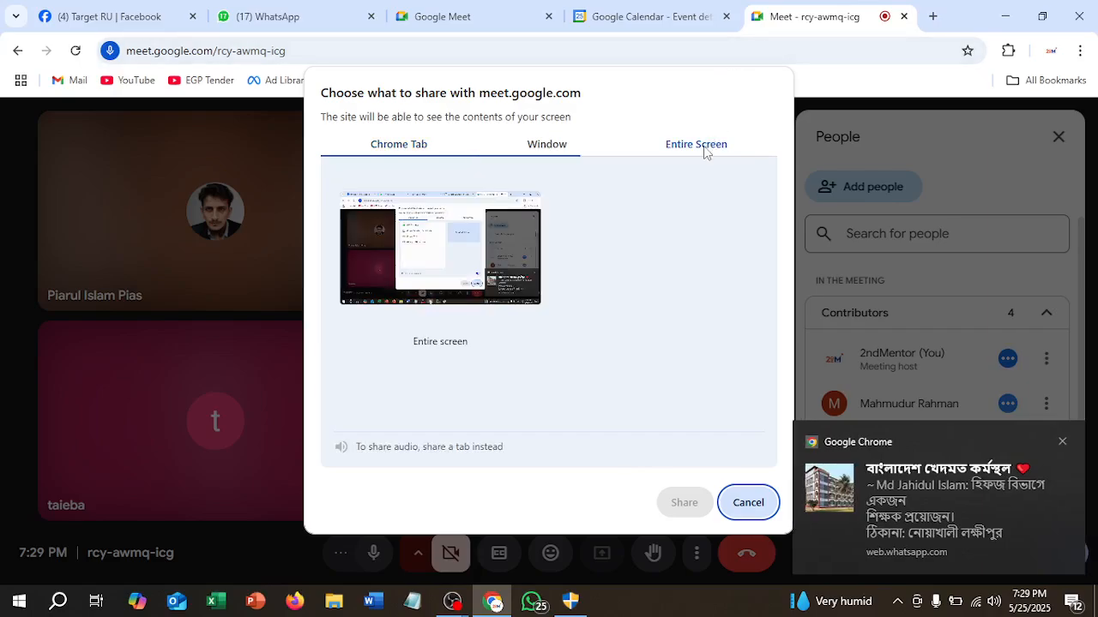
click(462, 246)
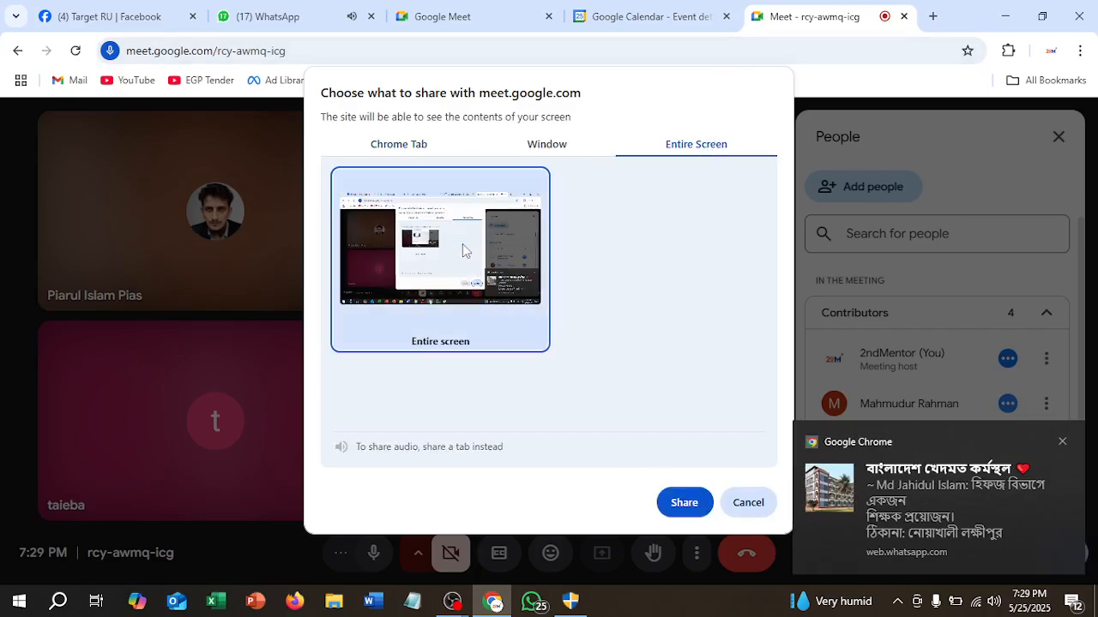
click(684, 504)
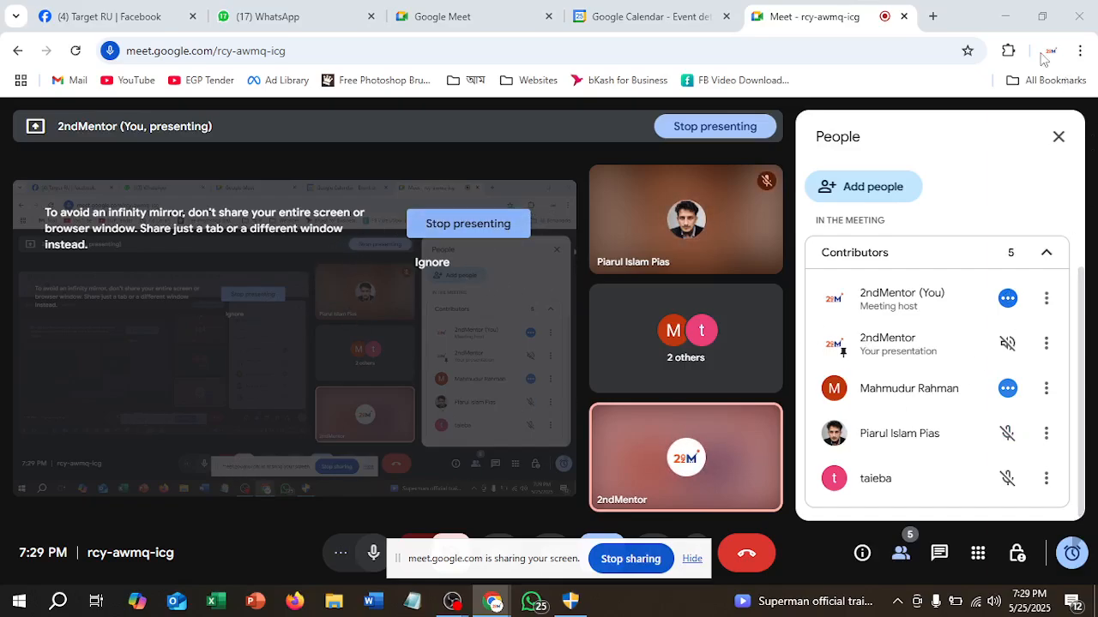
- Minimise the browser, dismiss the compatibility warning on the desktop and launch AutoCAD 2007
click(1002, 16)
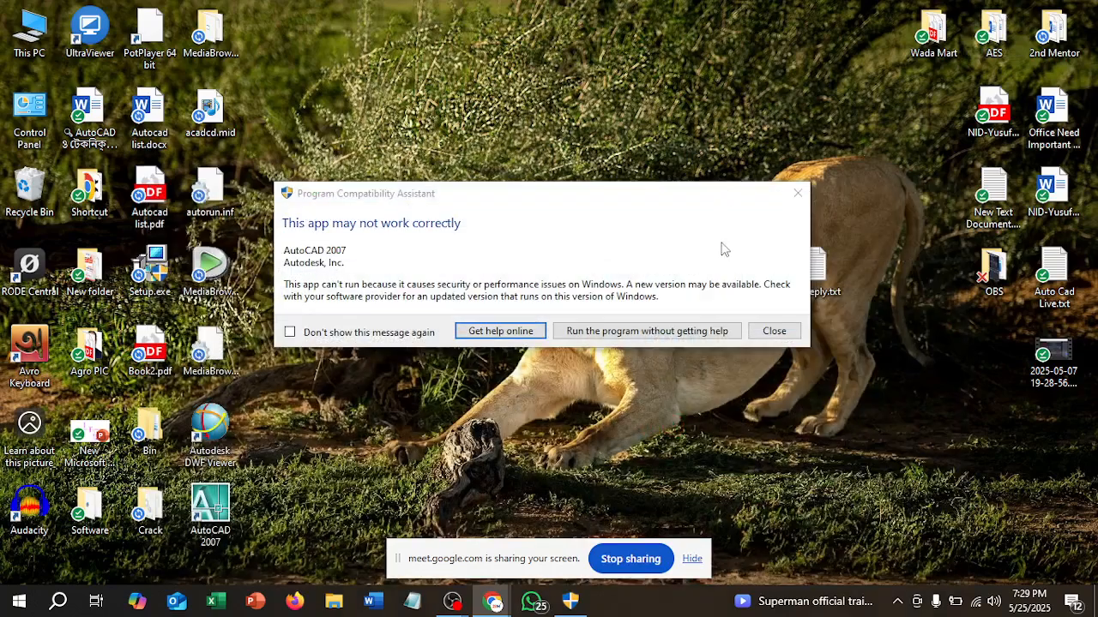
click(791, 196)
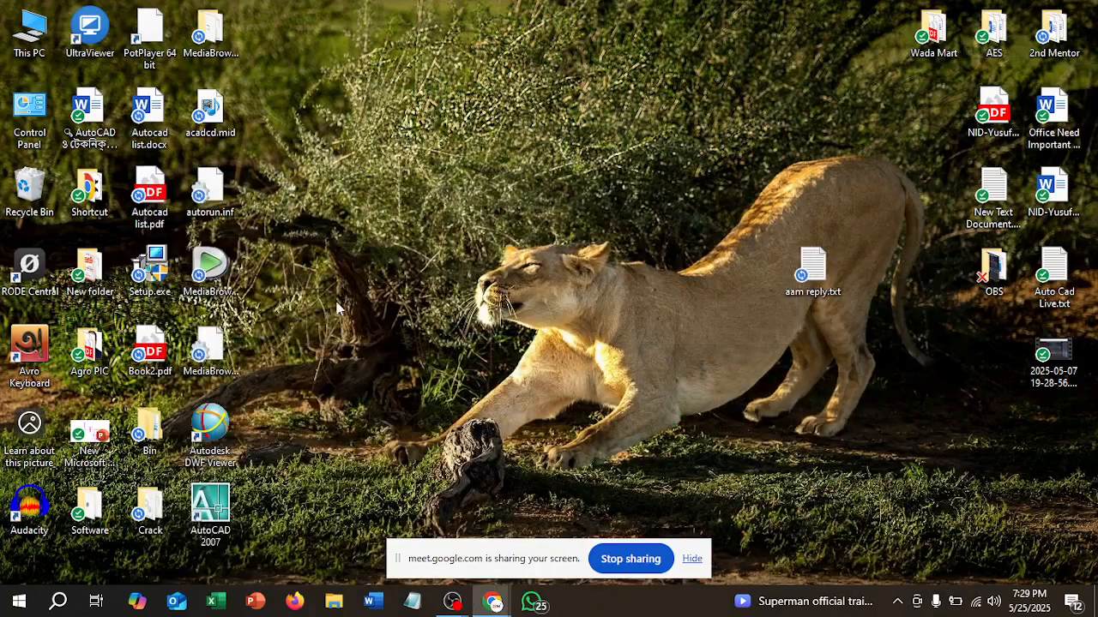
click(214, 503)
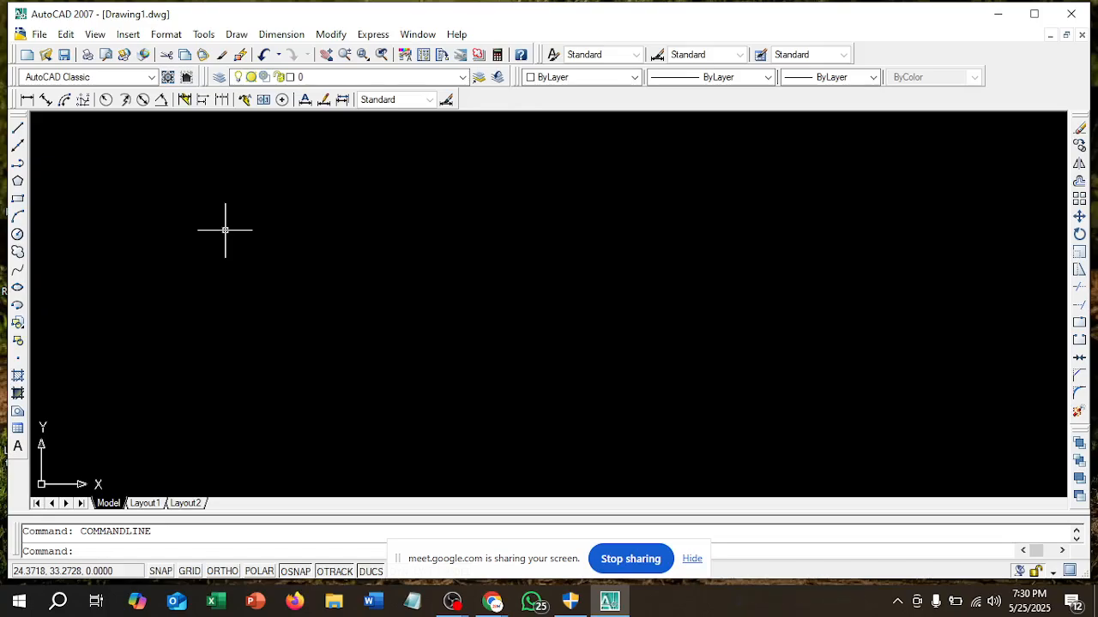
key(ctrl+s)
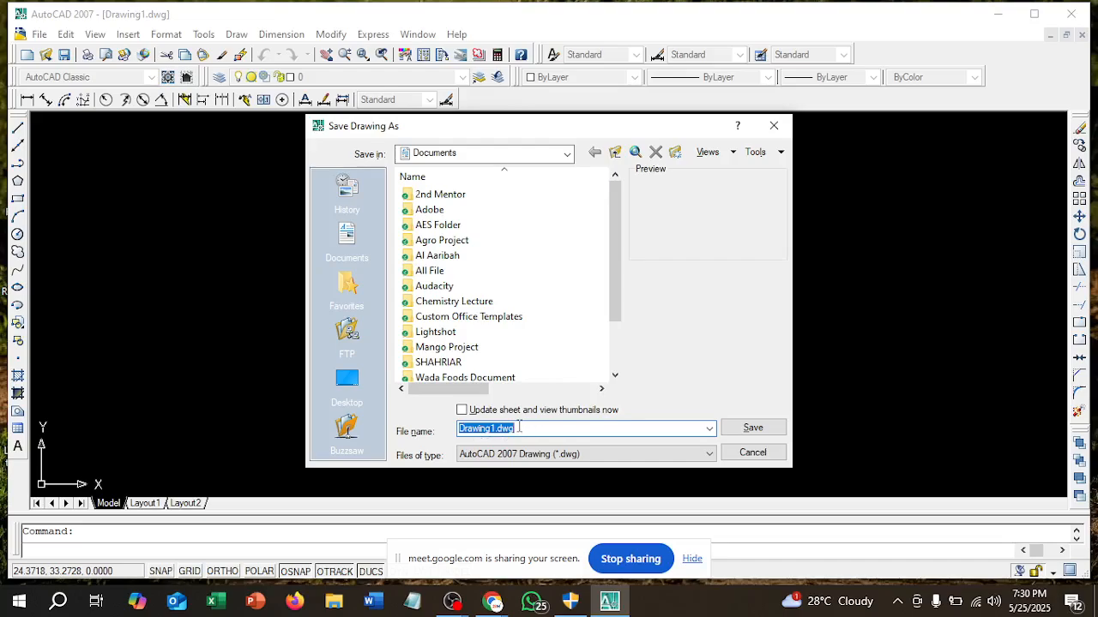
drag(521, 427, 458, 428)
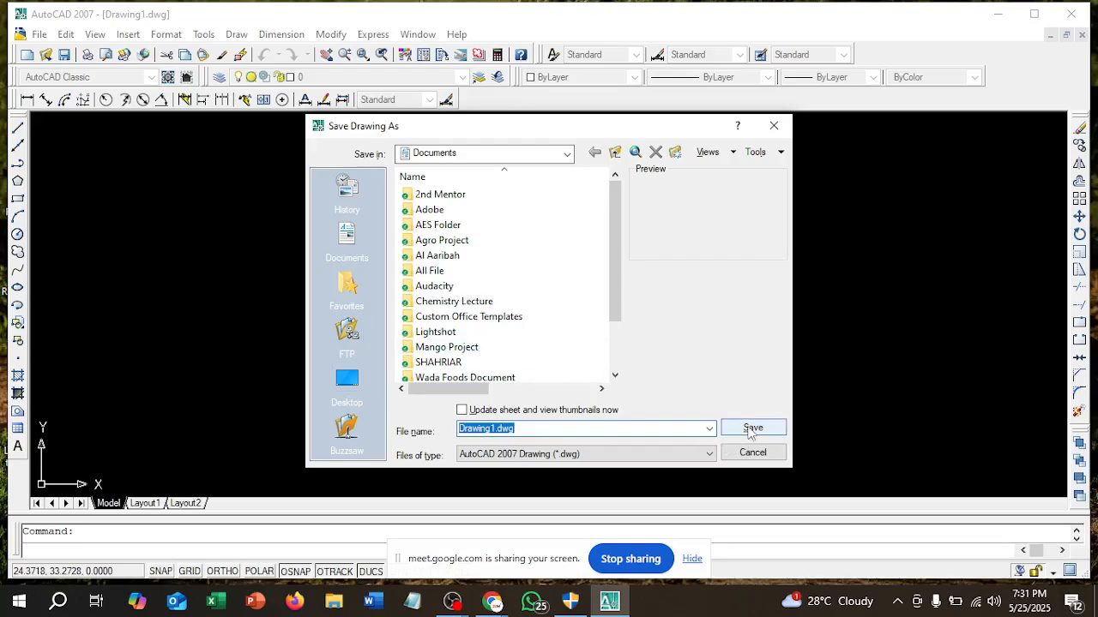
click(774, 125)
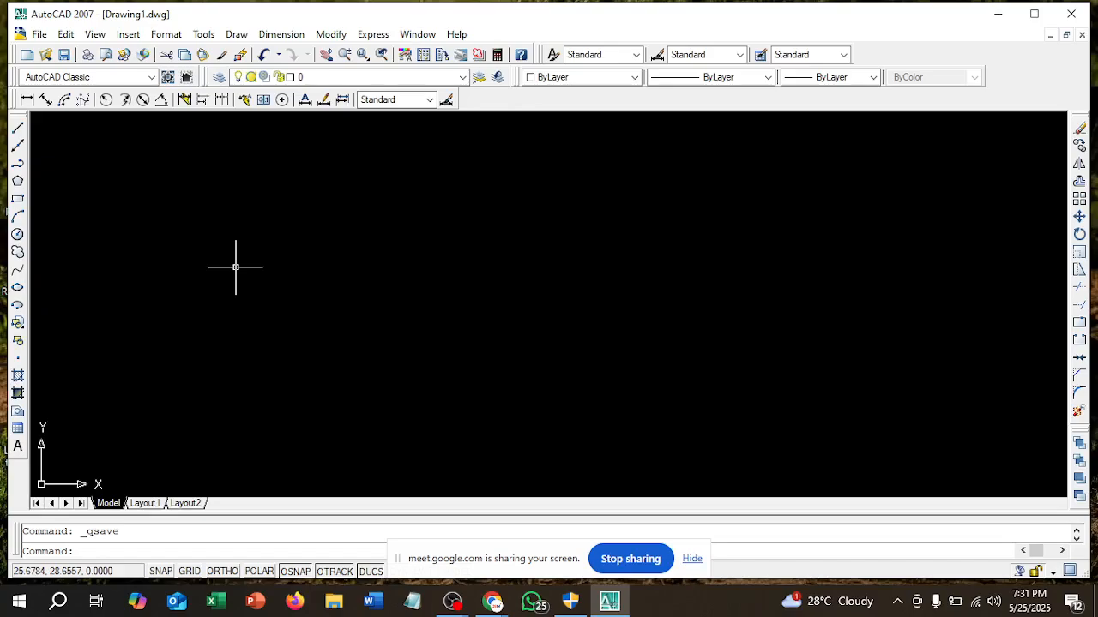
- Open the existing drawing autocad 001.dwg from the Documents folder
click(39, 35)
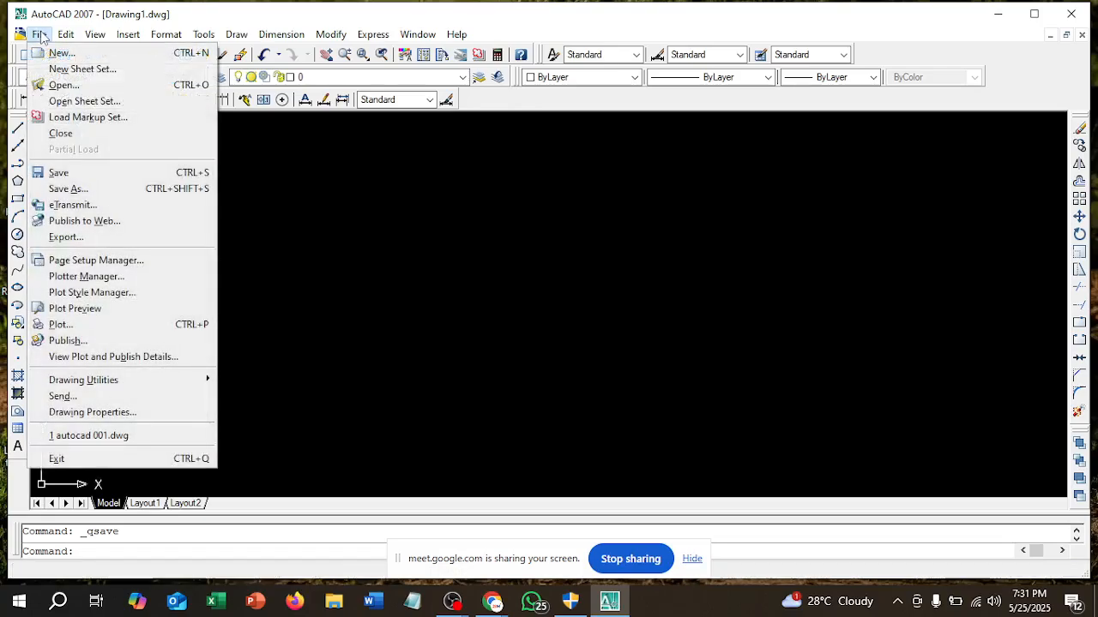
click(62, 85)
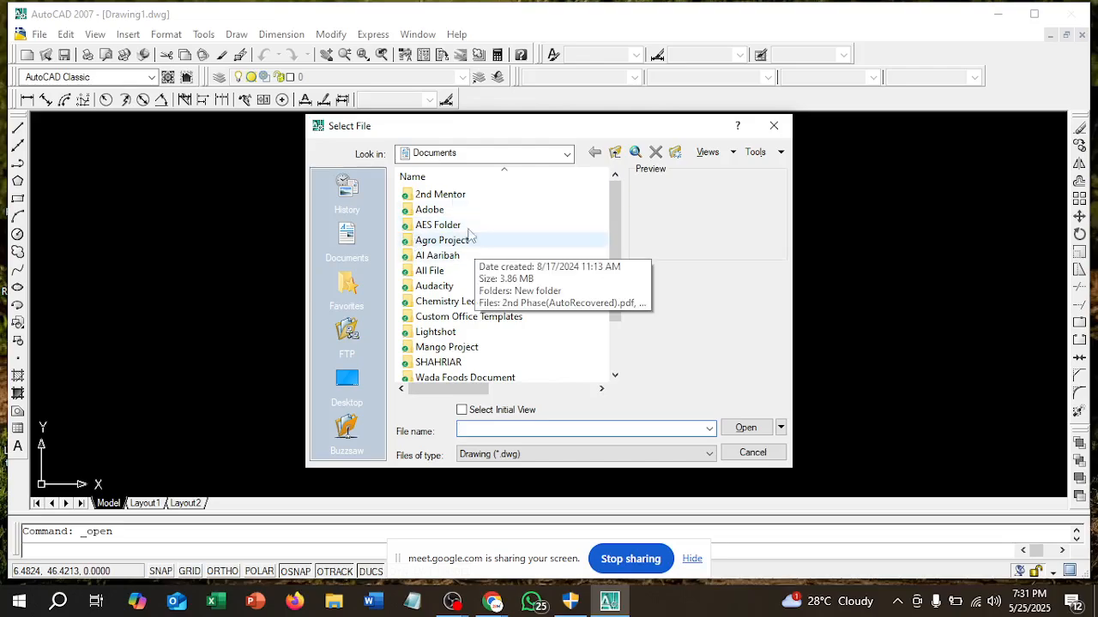
scroll(442, 240, down, 2)
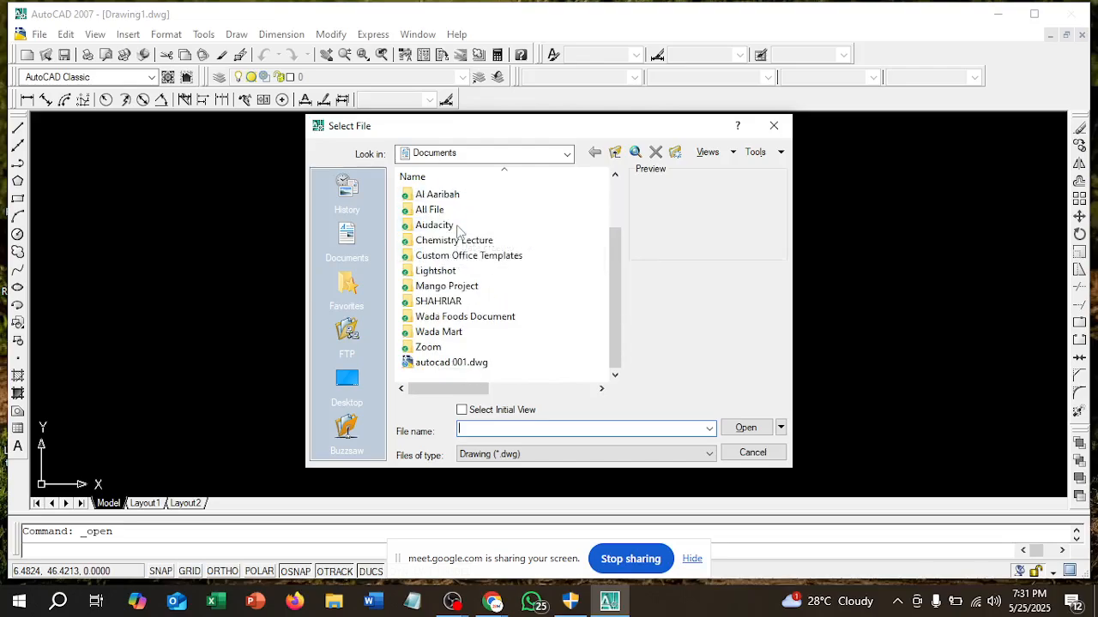
click(487, 363)
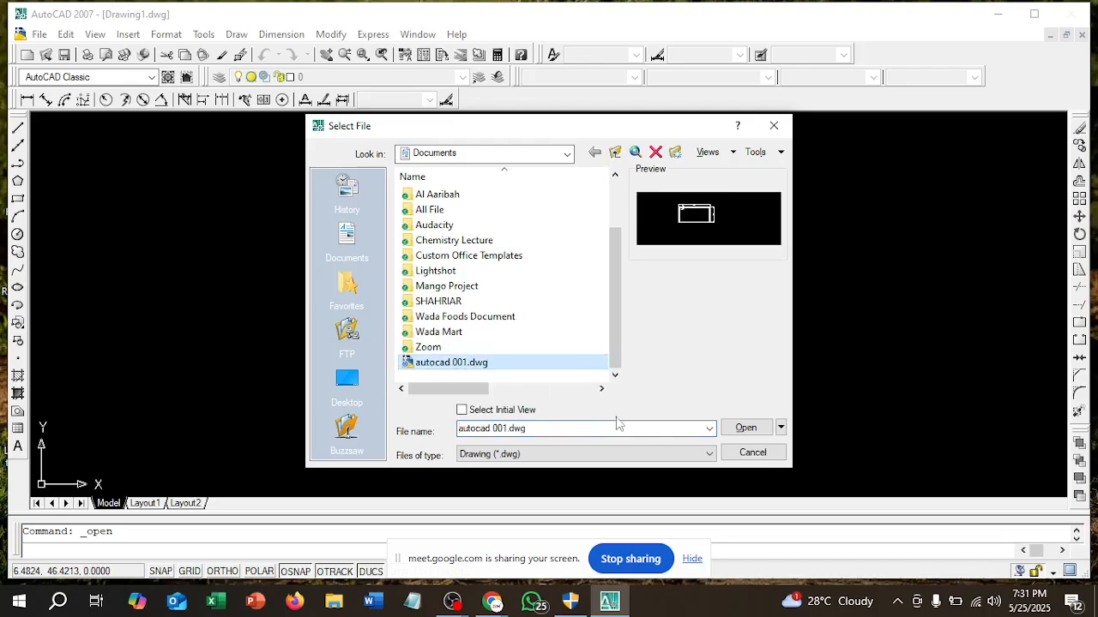
click(742, 428)
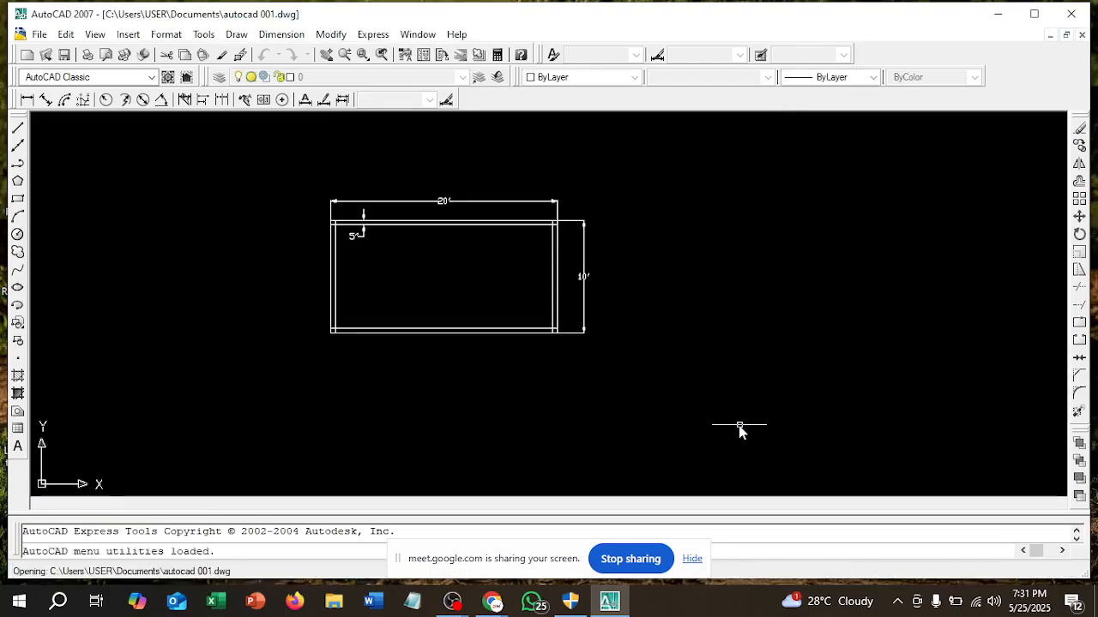
- Erase the whole double-line rectangular plan together with its dimensions
scroll(392, 235, down, 2)
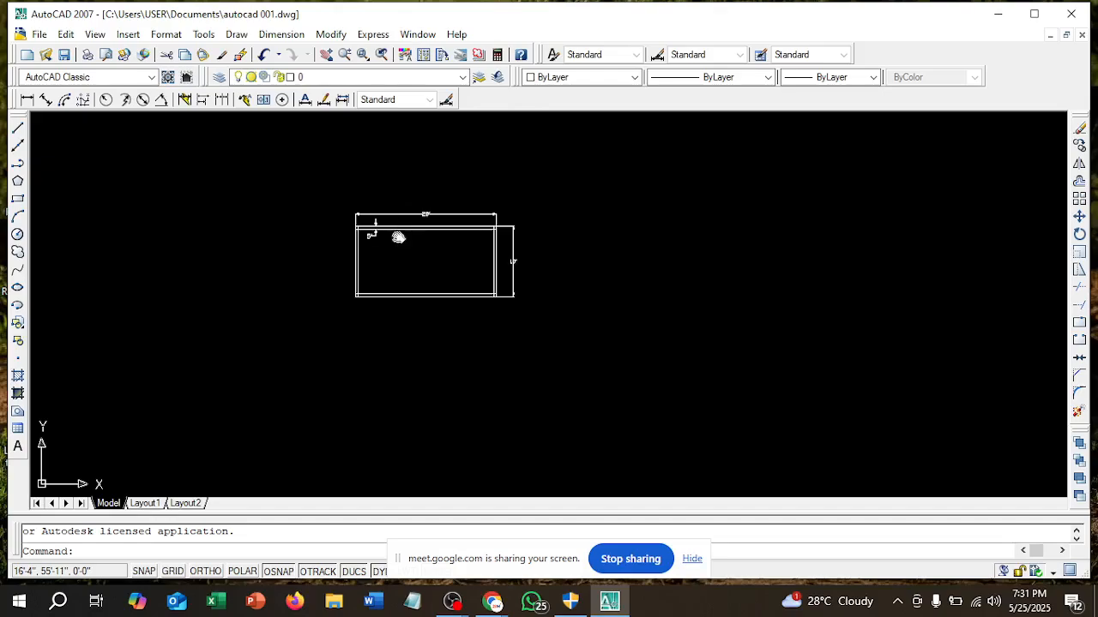
middle_drag(392, 235, 433, 285)
scroll(429, 300, up, 2)
scroll(507, 294, up, 6)
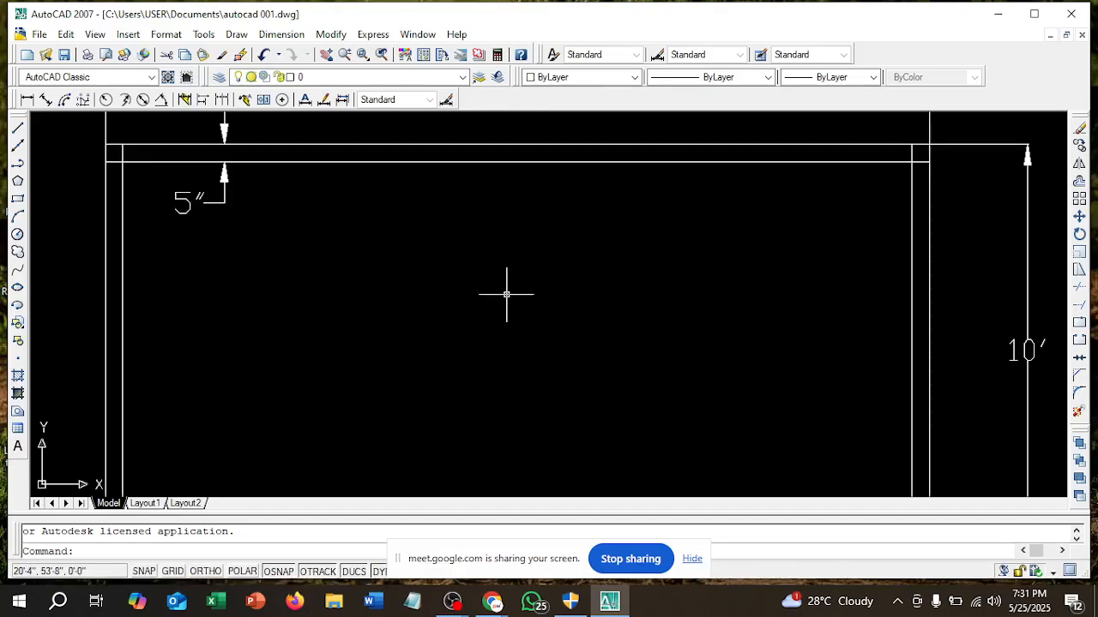
scroll(507, 294, down, 2)
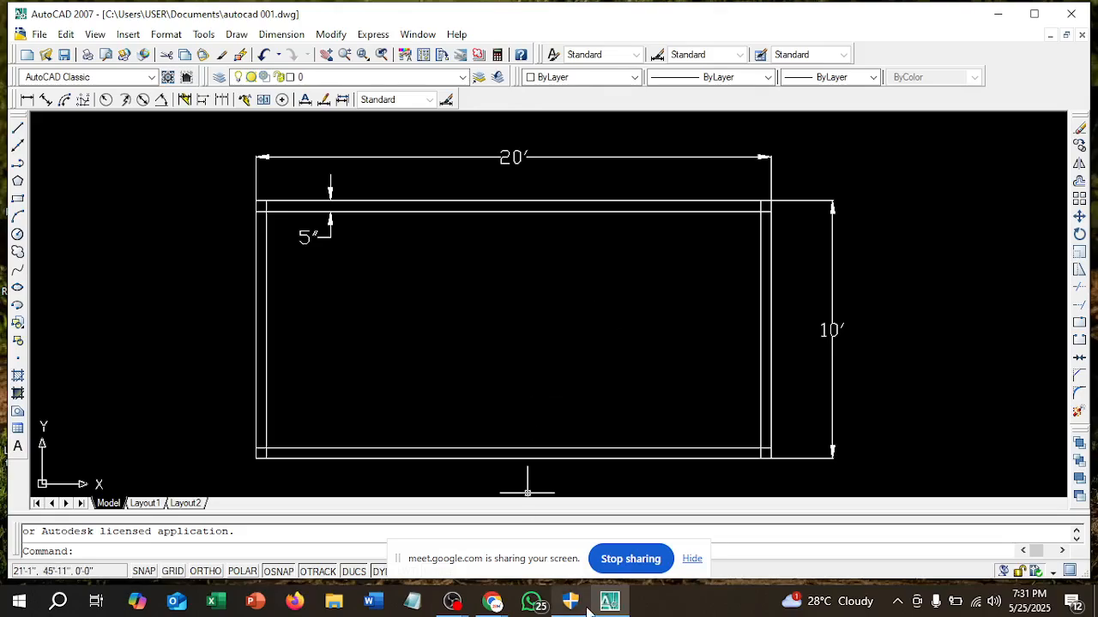
mouse_move(494, 604)
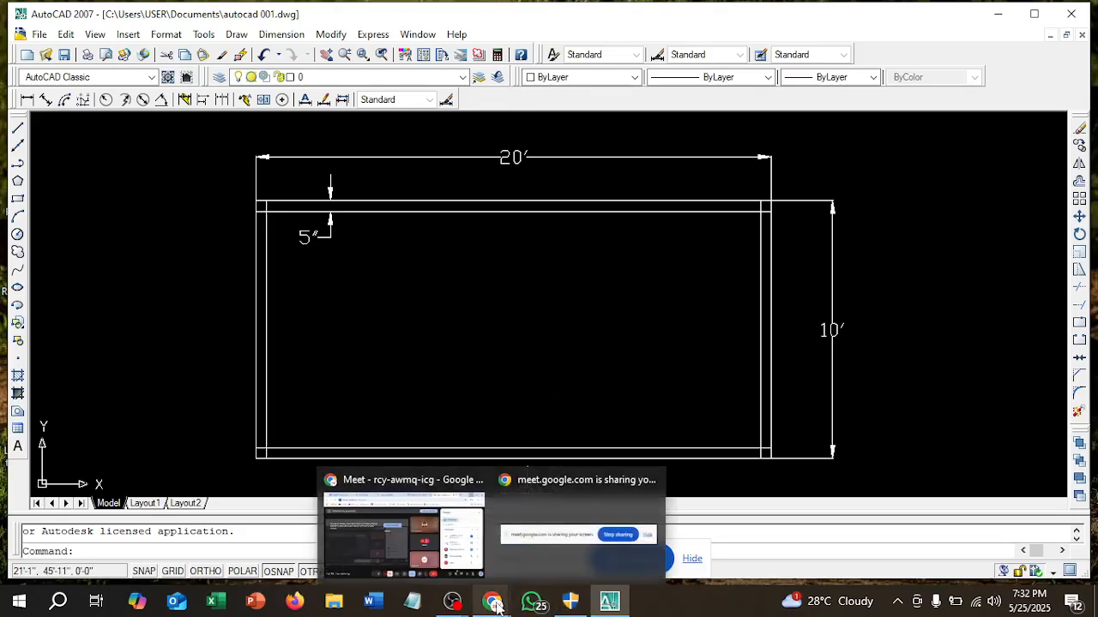
mouse_move(446, 545)
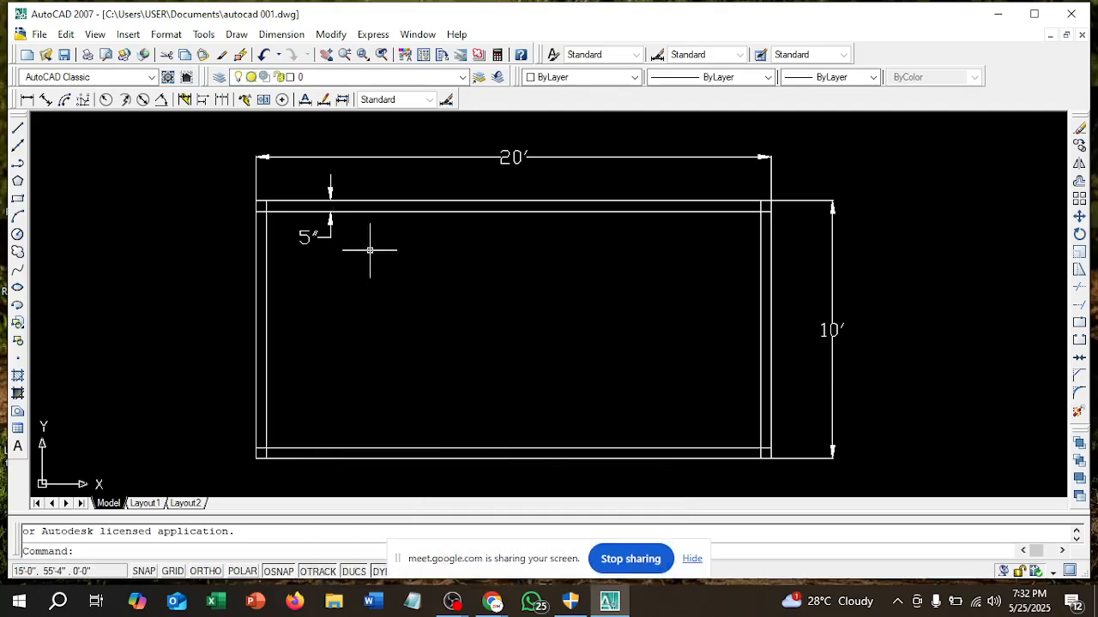
scroll(368, 248, down, 2)
click(684, 410)
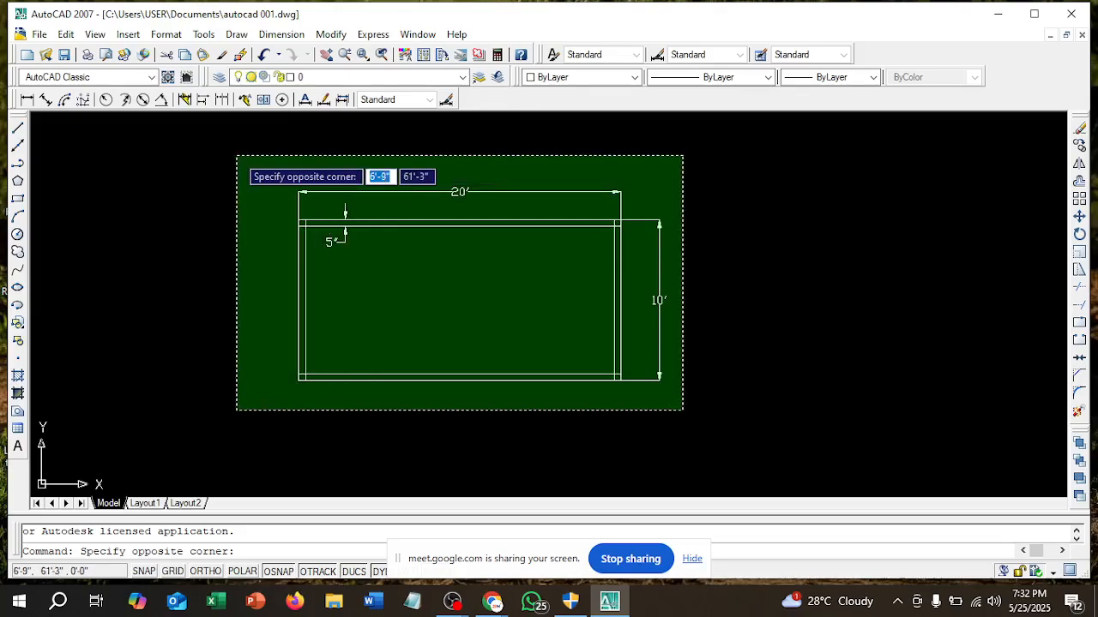
click(236, 154)
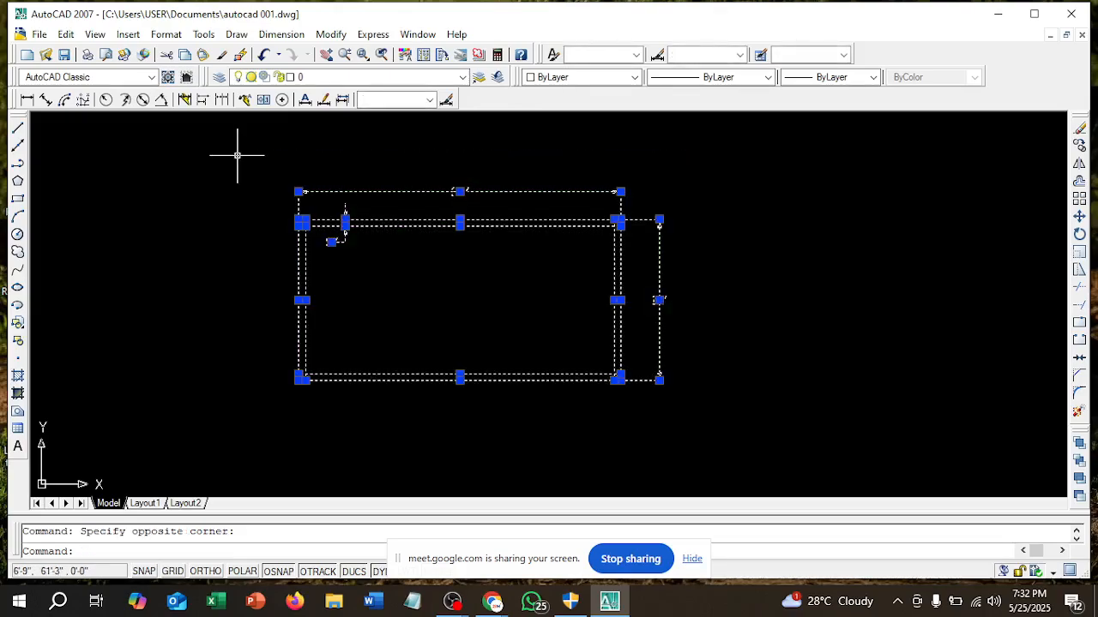
key(Delete)
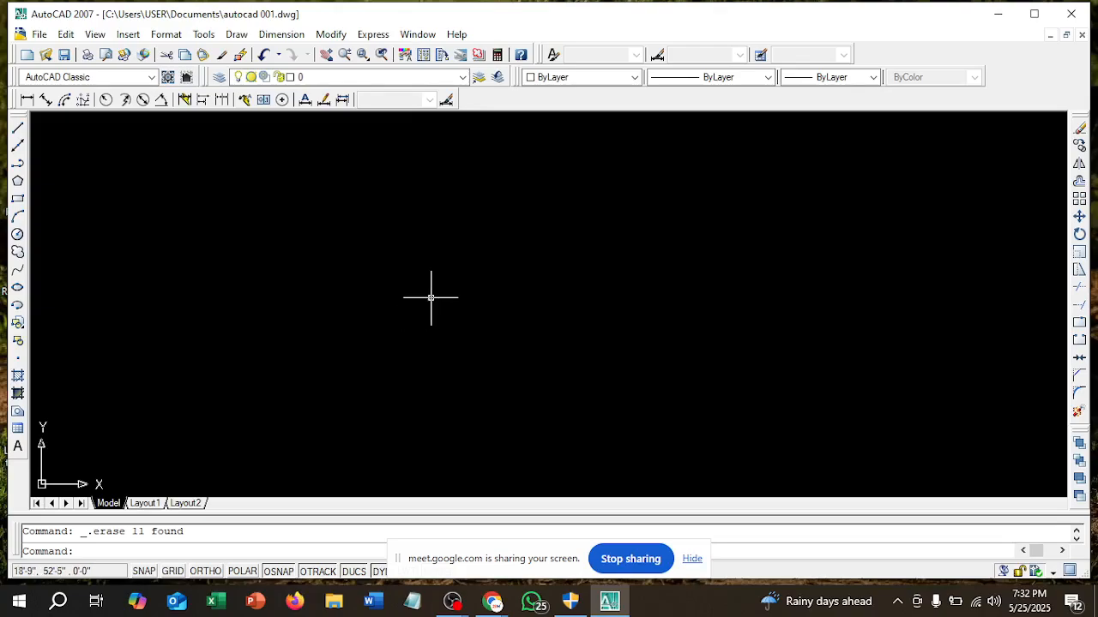
- Draw a horizontal line 6' long toward the right in the empty drawing area, with Ortho mode on
click(17, 128)
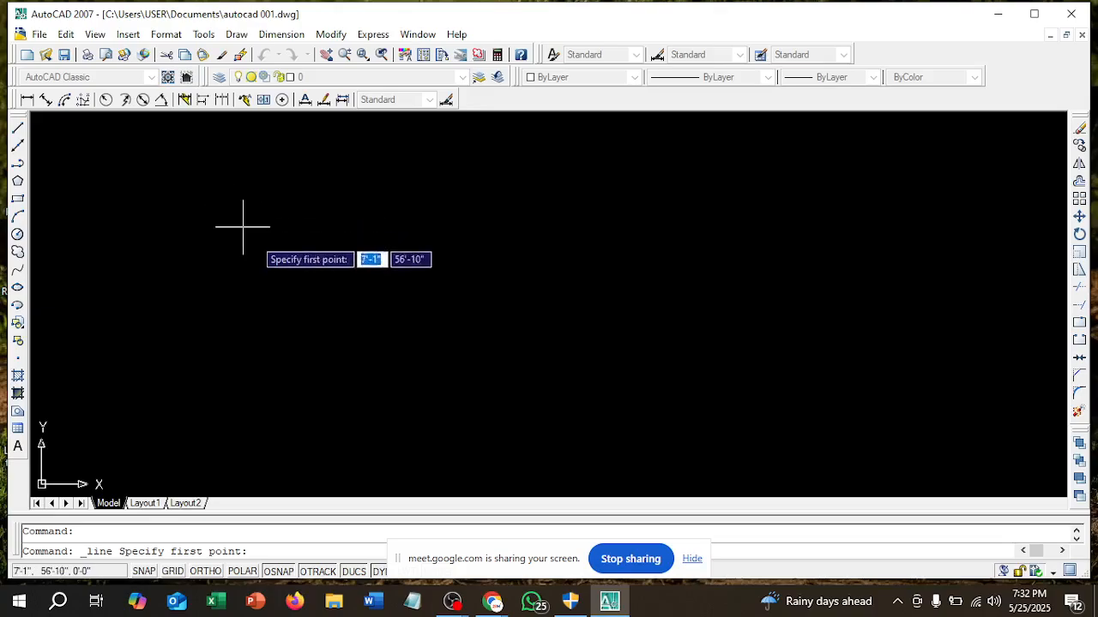
click(280, 237)
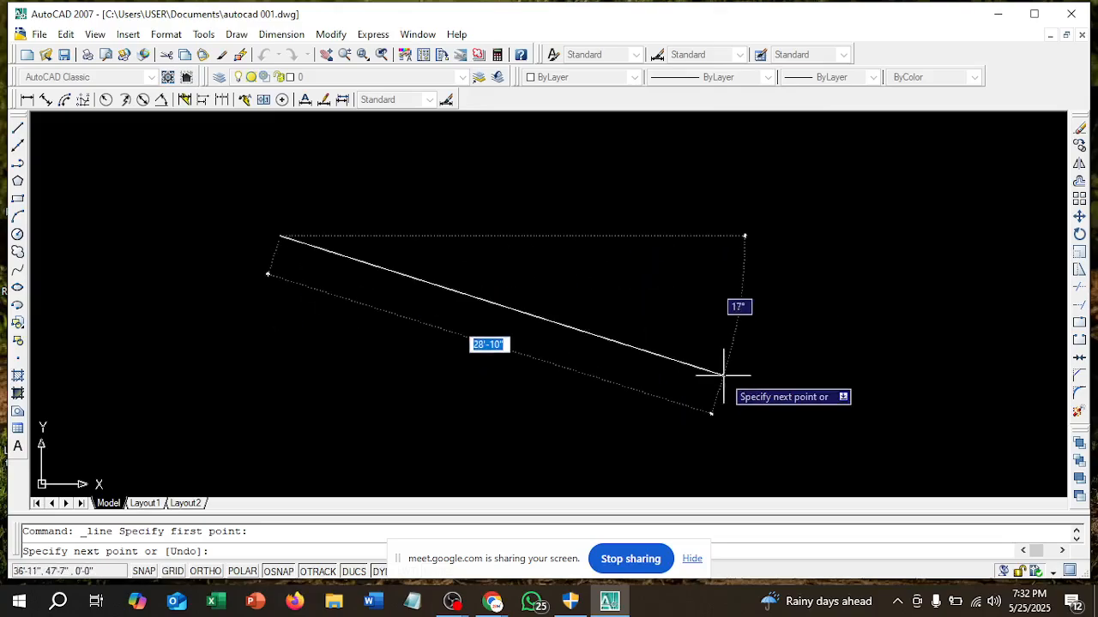
key(F8)
key(F8)
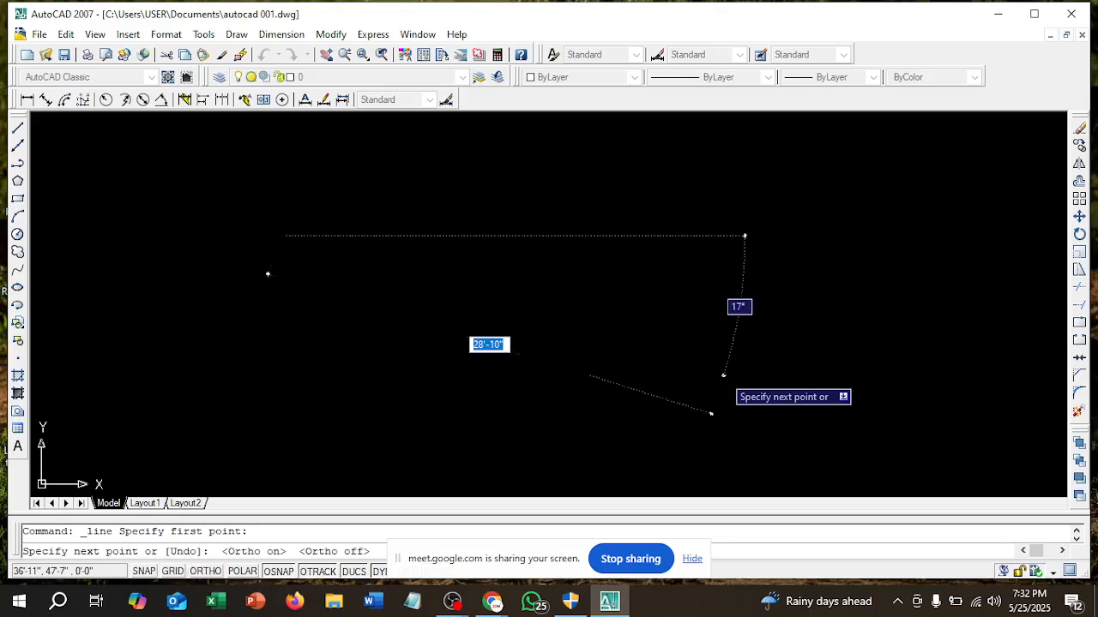
key(F8)
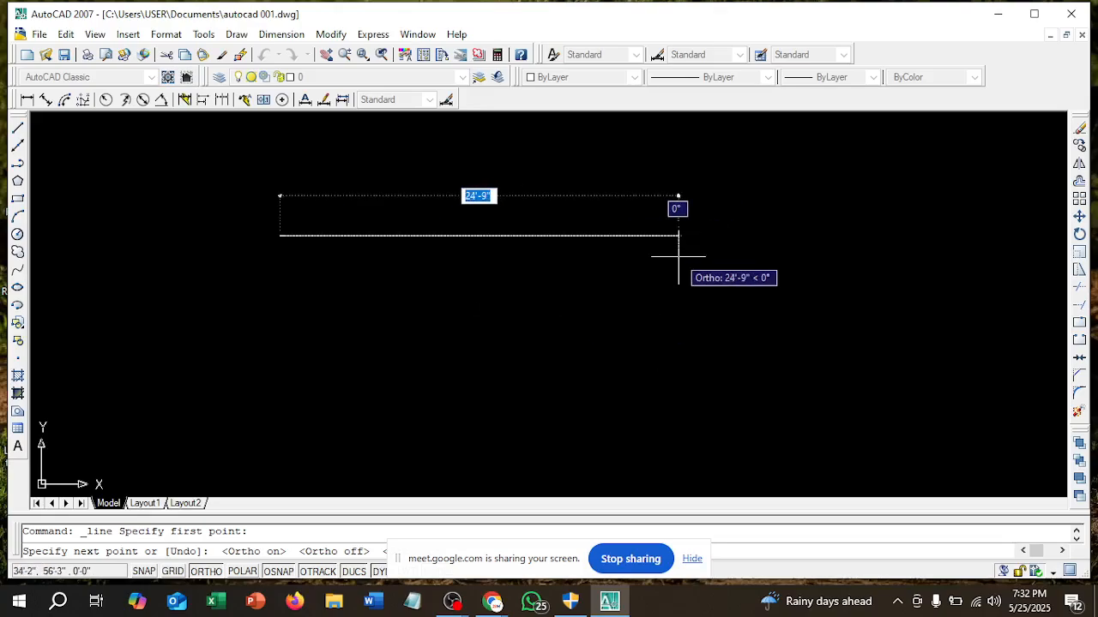
text(6)
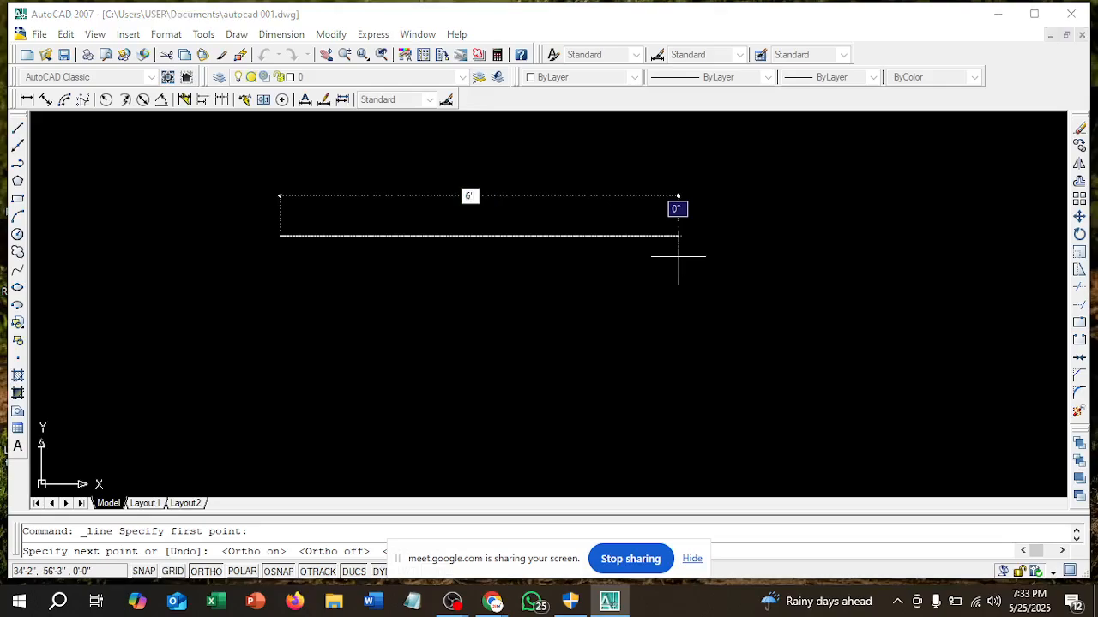
key(Return)
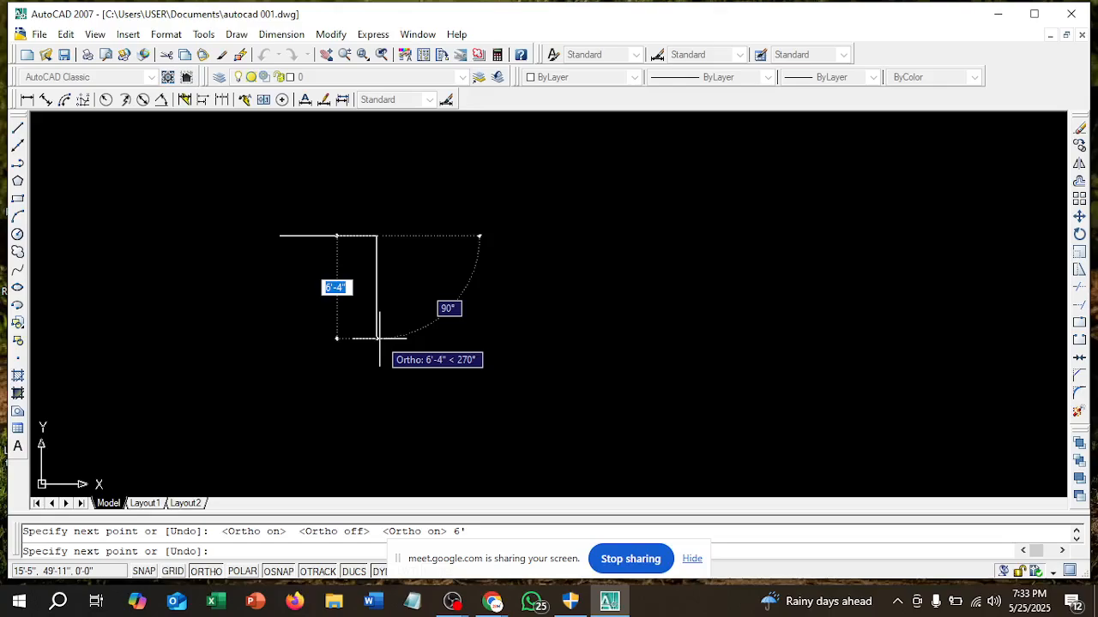
- Continue with a 50' vertical line straight down from the horizontal line's right end and end the Line command
text(50)
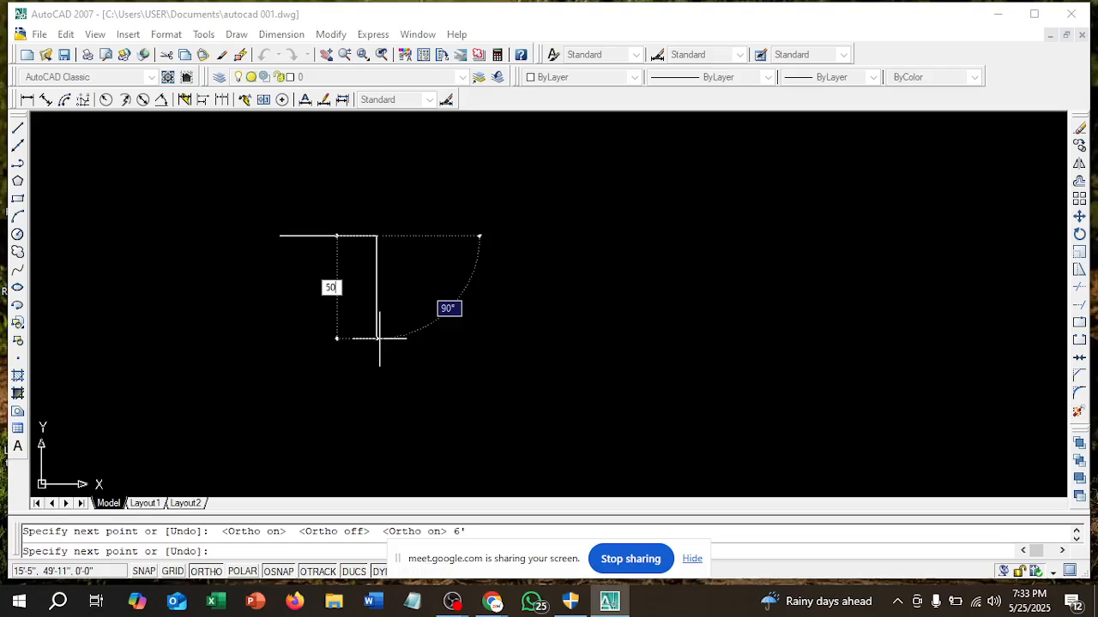
key(Return)
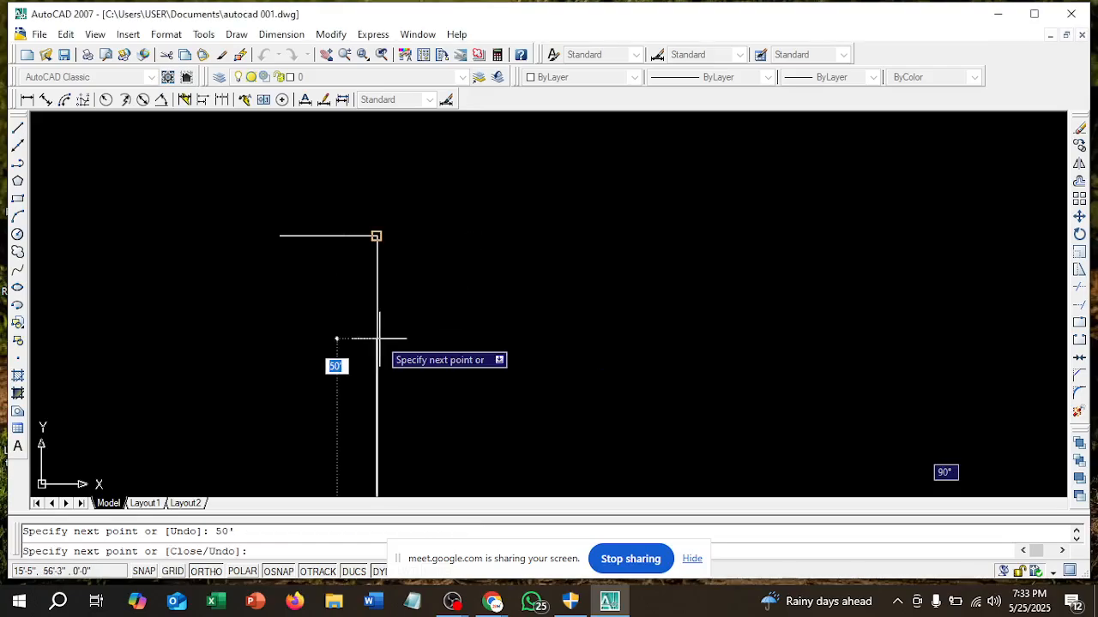
scroll(379, 338, down, 2)
scroll(529, 264, down, 4)
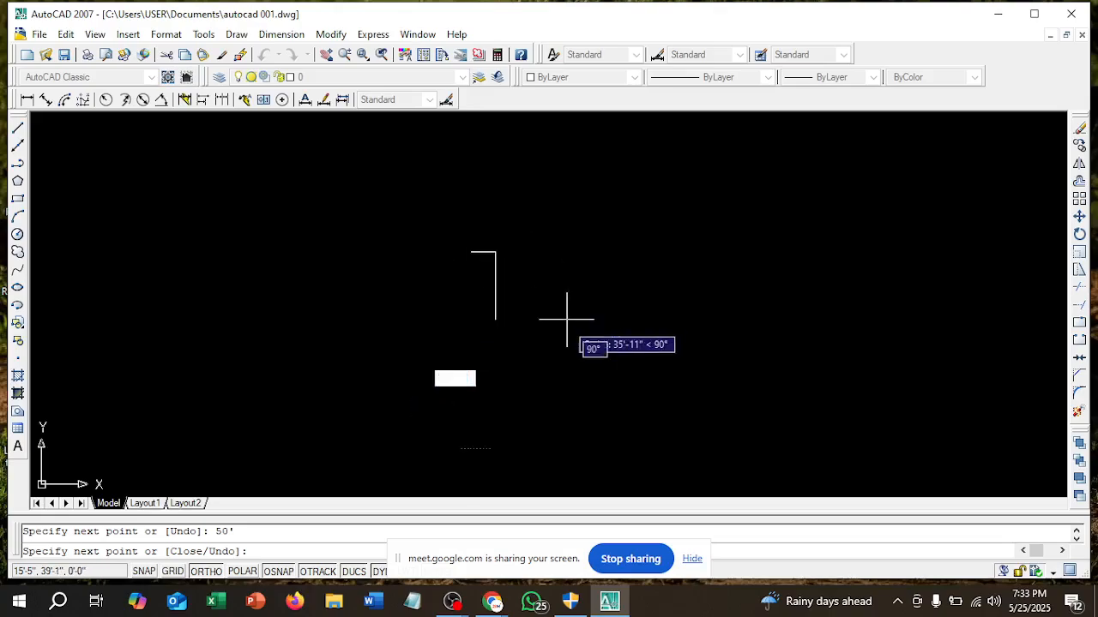
scroll(463, 247, up, 6)
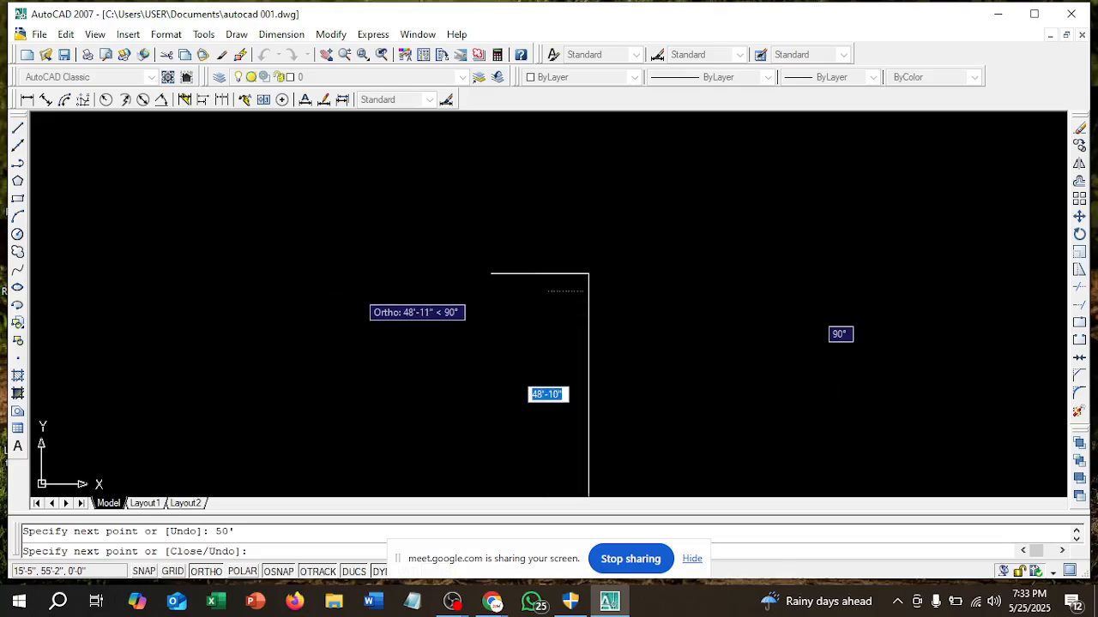
key(Escape)
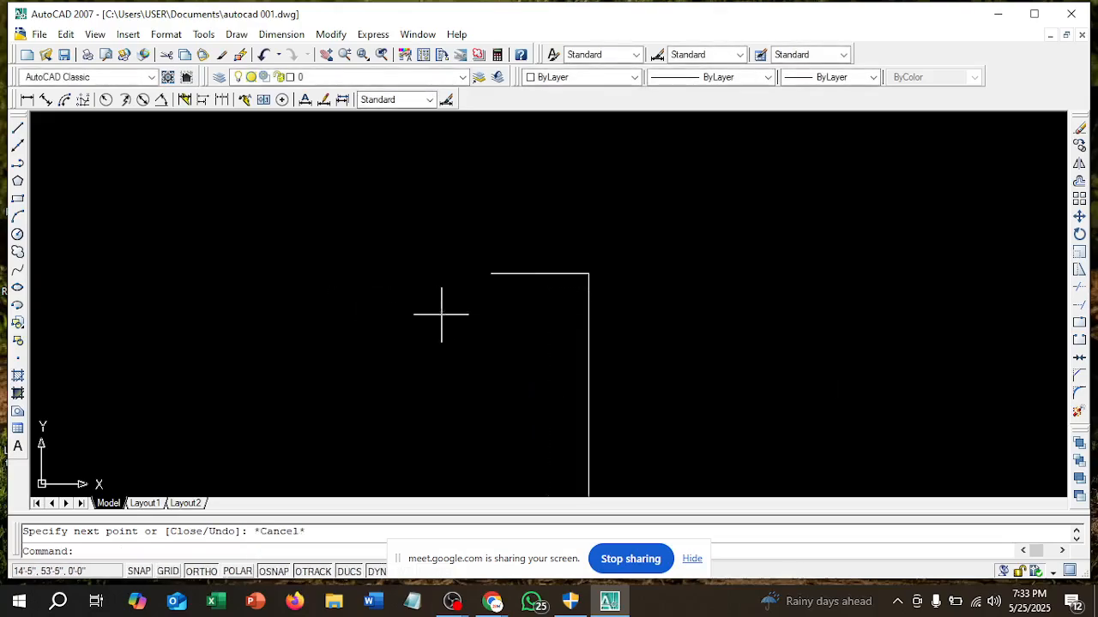
scroll(588, 316, down, 7)
middle_drag(620, 320, 473, 255)
scroll(424, 294, up, 5)
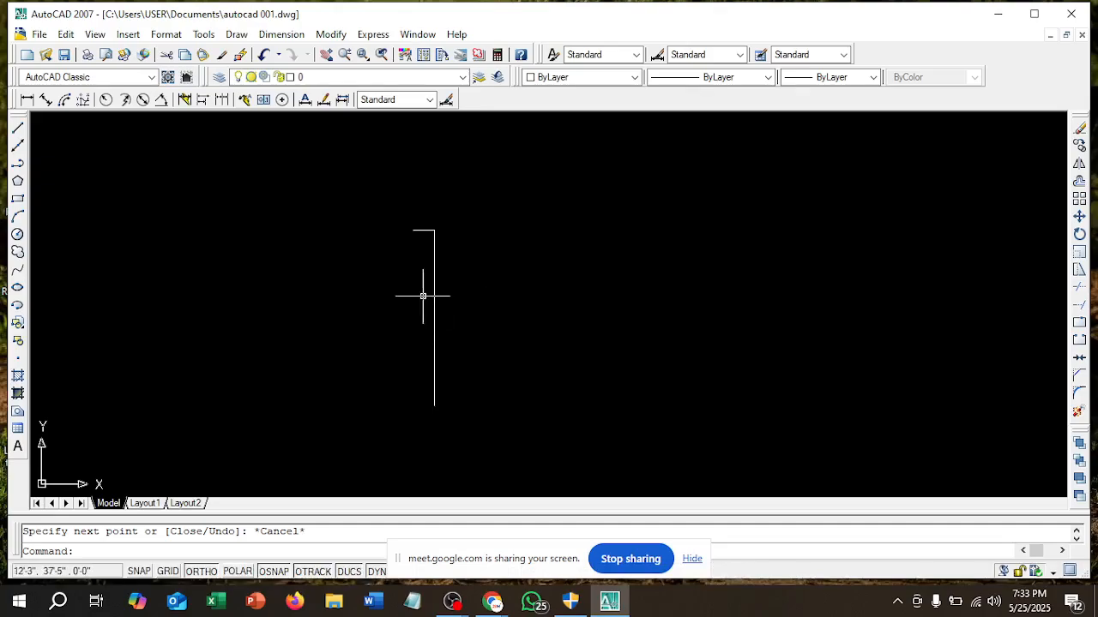
- Erase the long vertical line, keeping only the short horizontal line
click(464, 337)
click(406, 299)
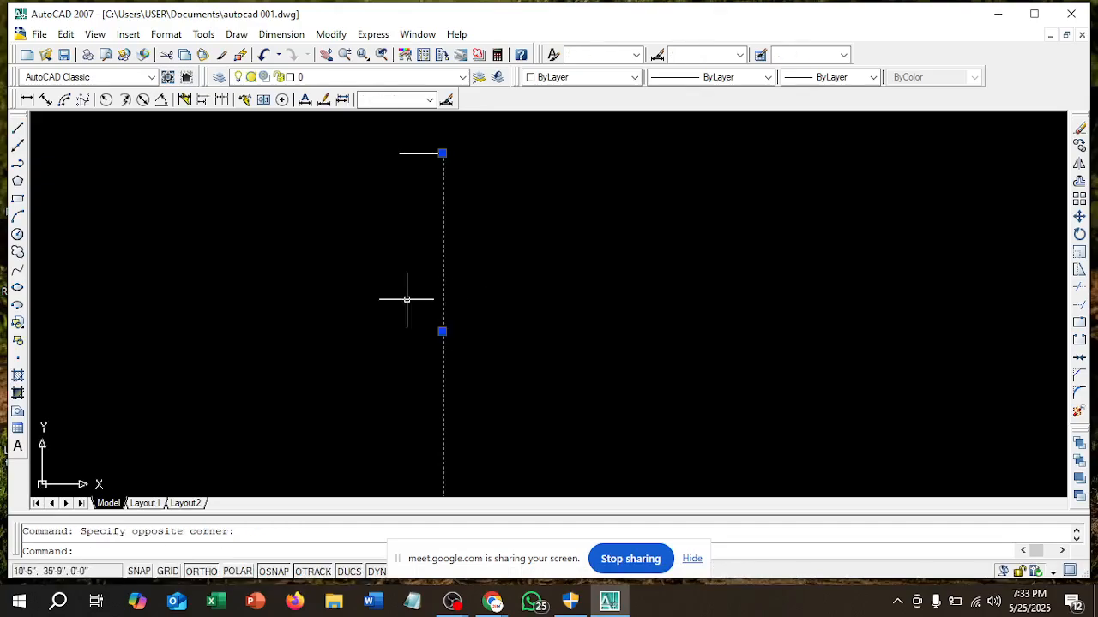
key(Delete)
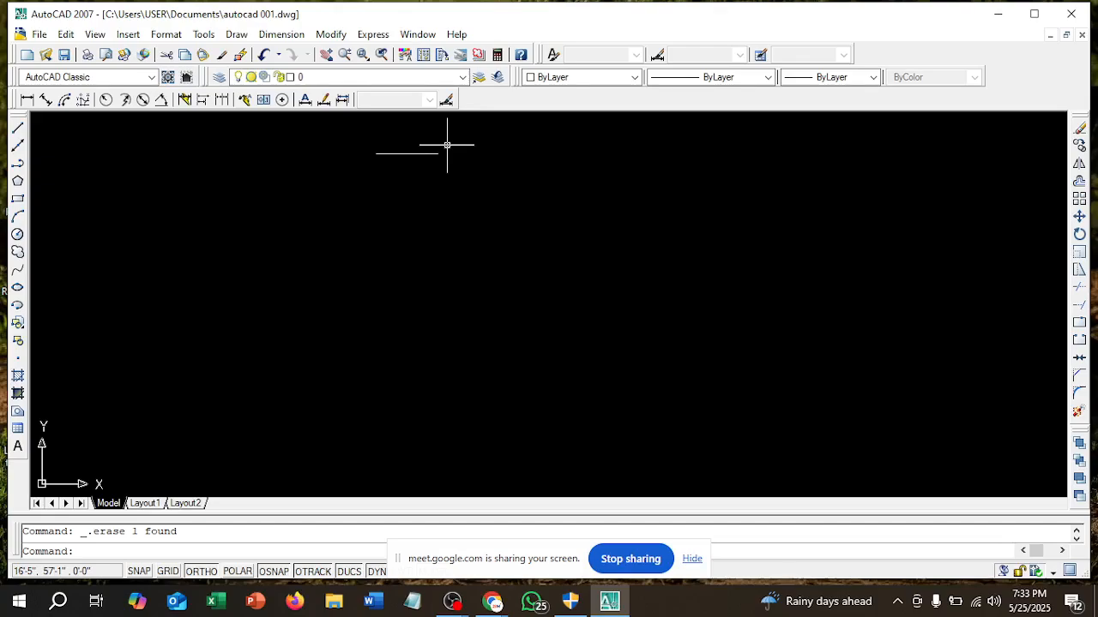
middle_drag(449, 144, 471, 295)
scroll(470, 297, up, 3)
scroll(472, 277, up, 5)
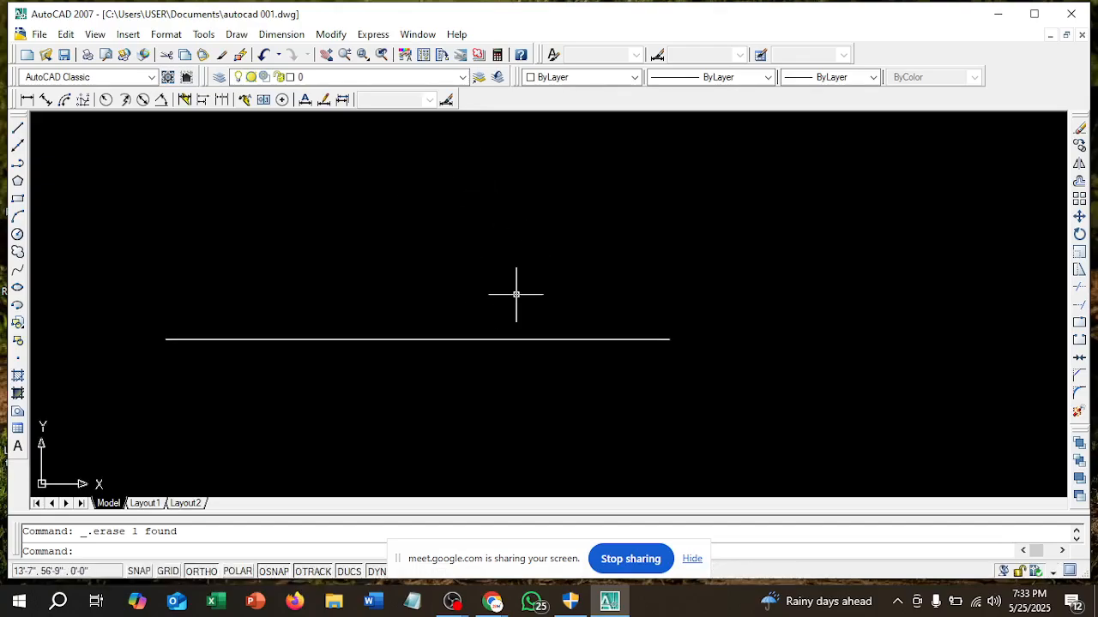
middle_drag(598, 332, 657, 275)
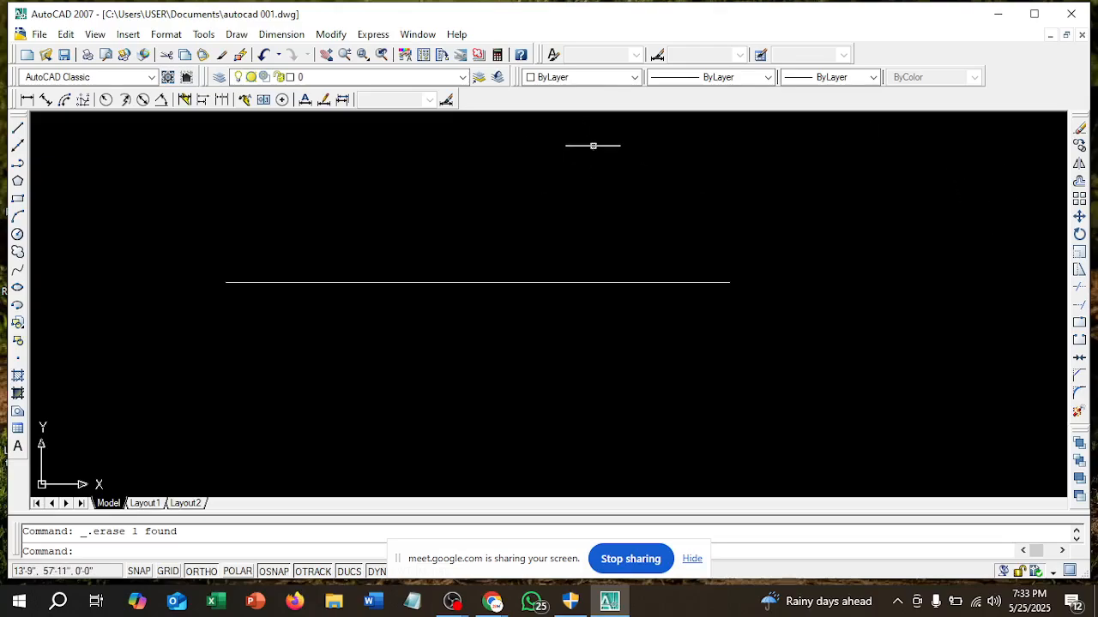
- Show the list of available ACAD toolbars and dismiss it without changing any selection
right_click(1023, 61)
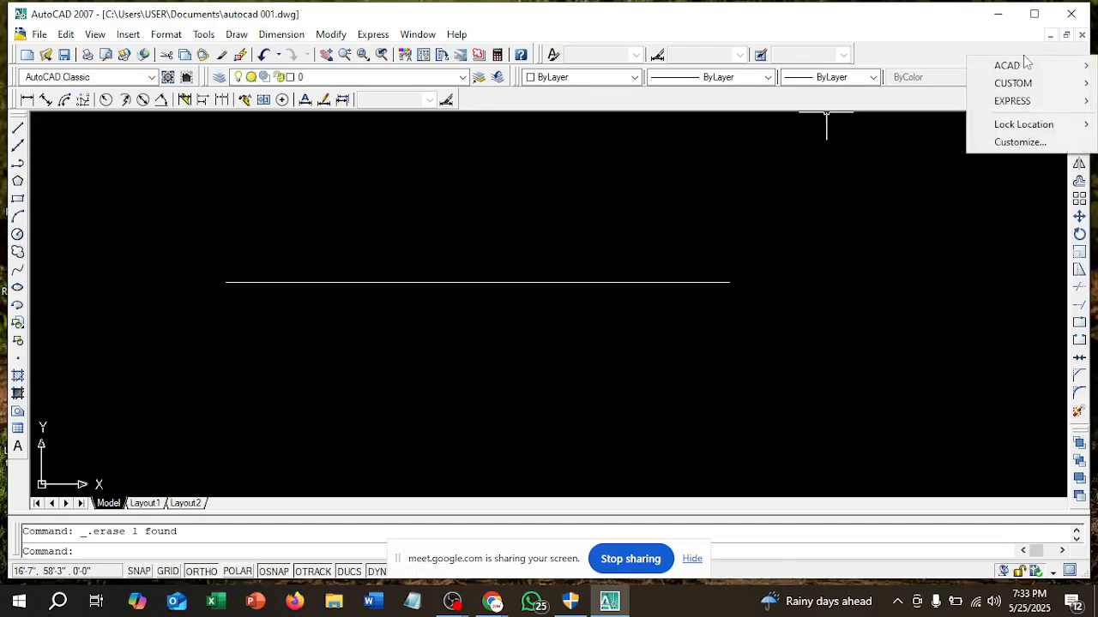
click(980, 203)
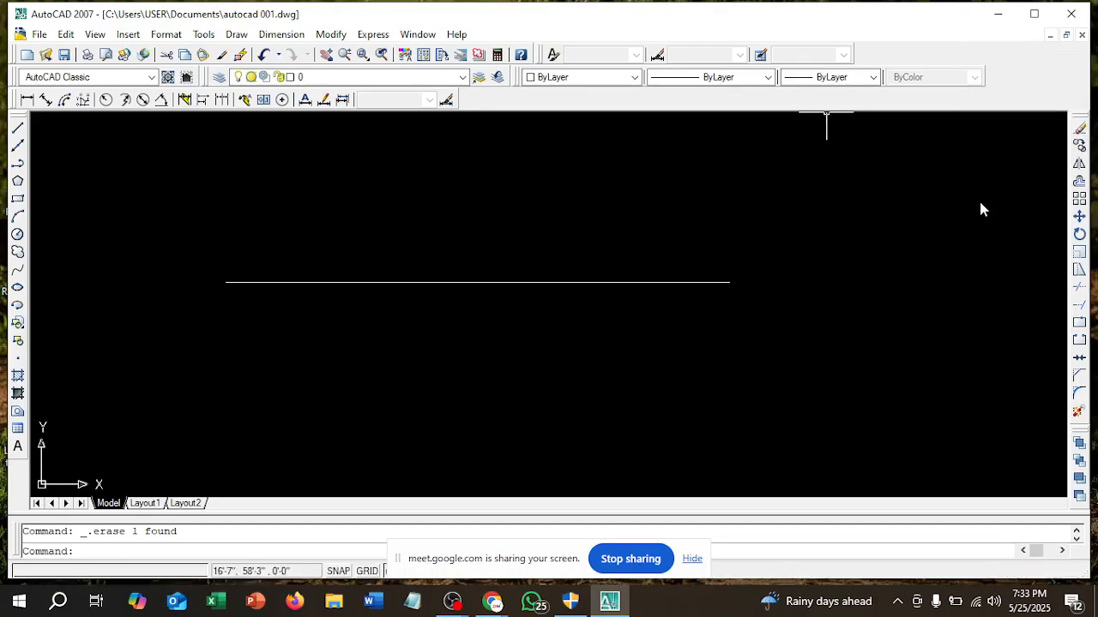
right_click(1010, 58)
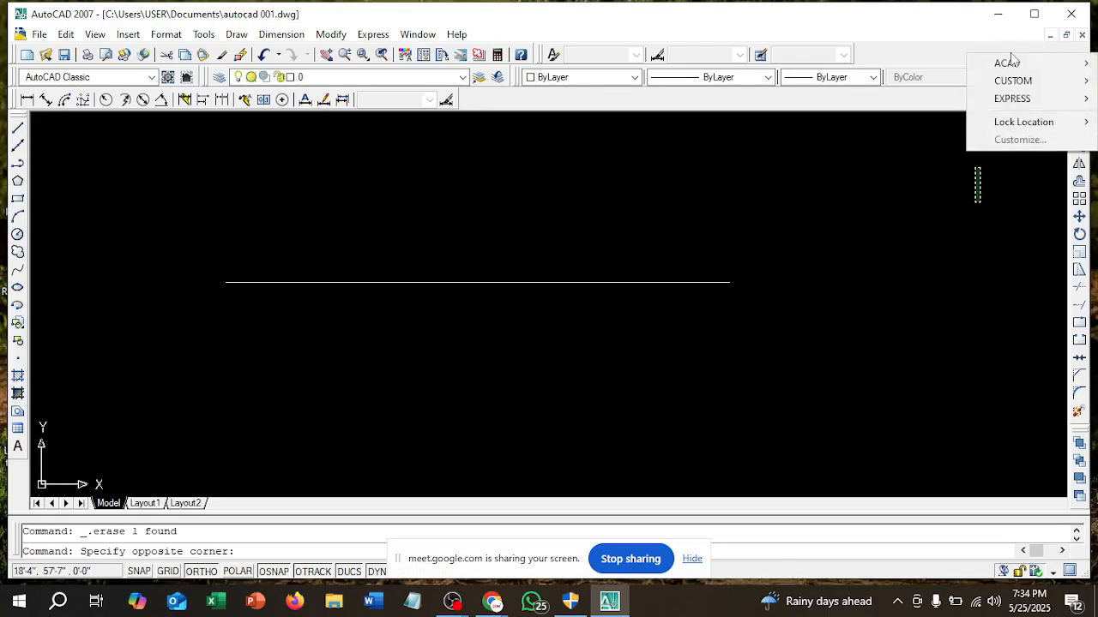
mouse_move(1046, 68)
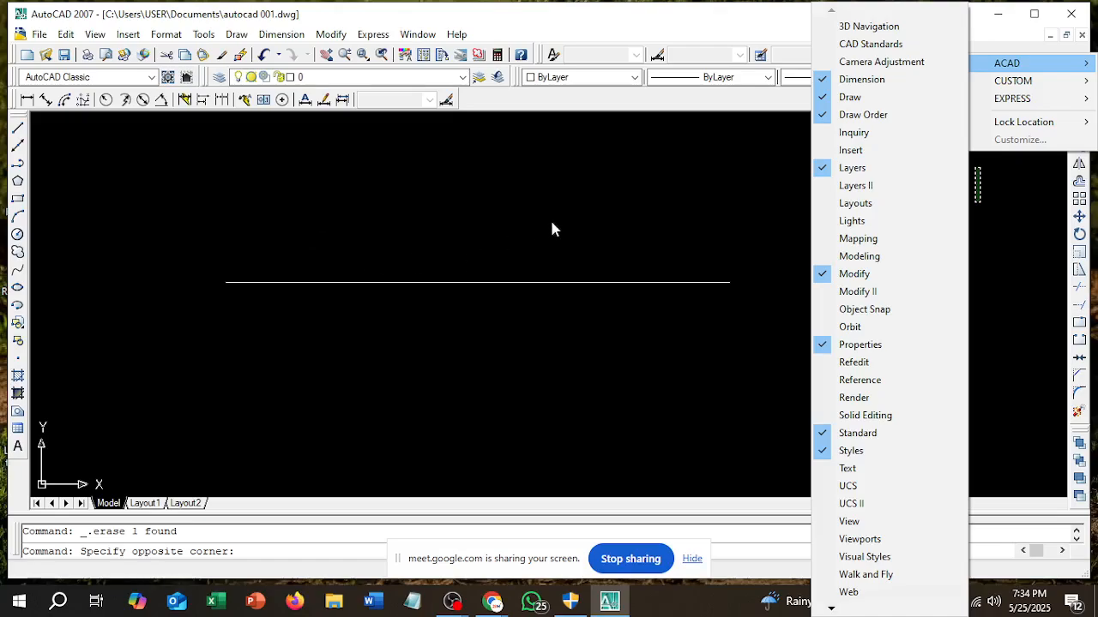
click(617, 197)
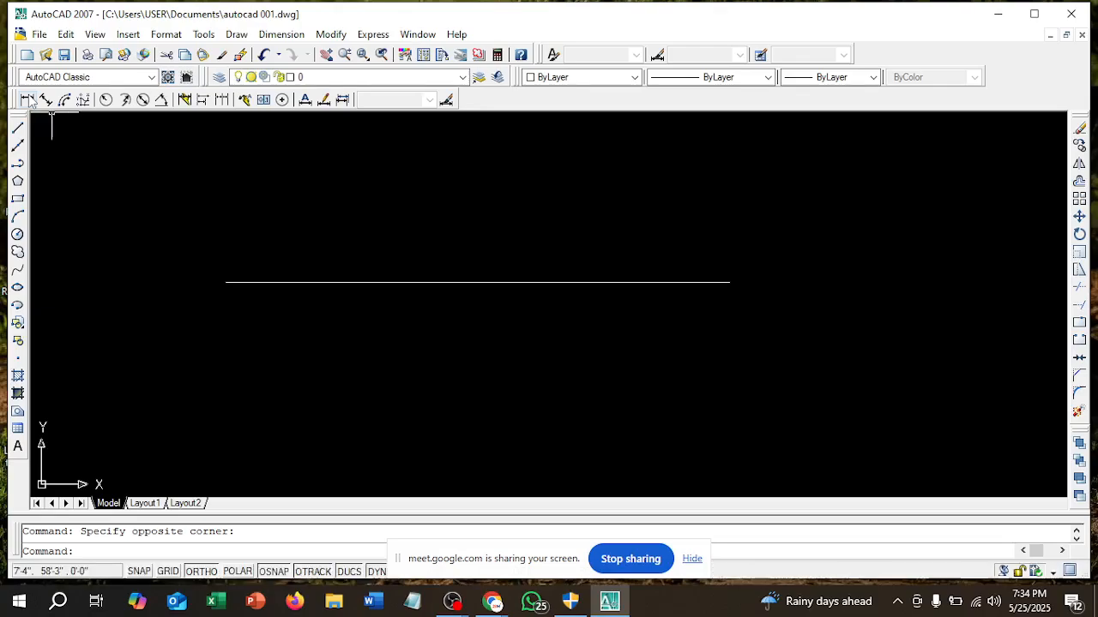
- Add a linear dimension between the two ends of the short horizontal line, placed above it
click(27, 99)
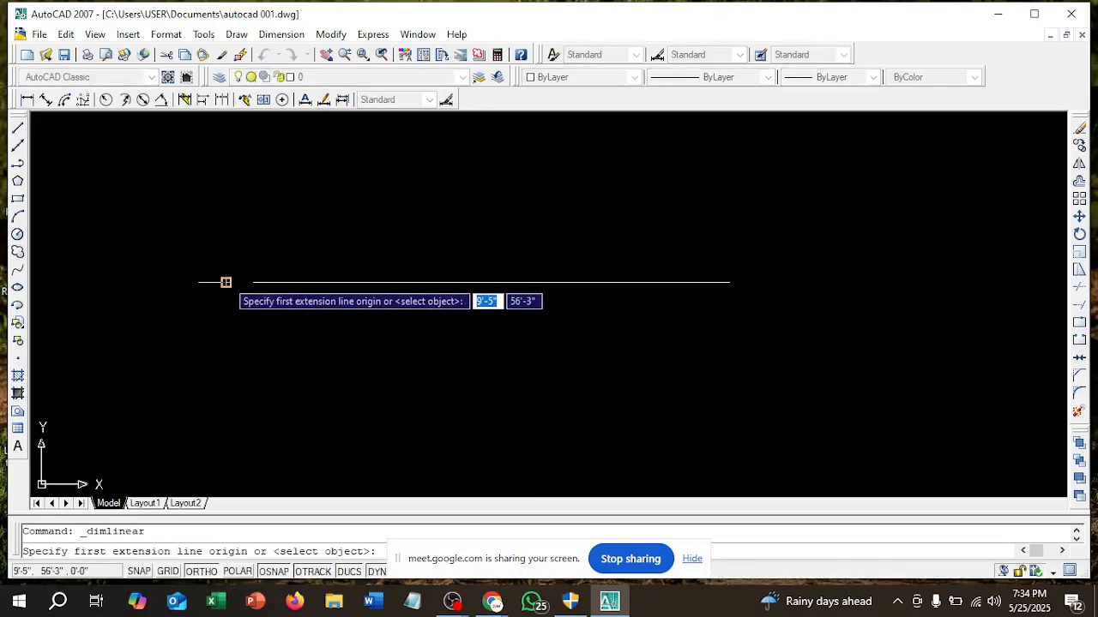
click(225, 282)
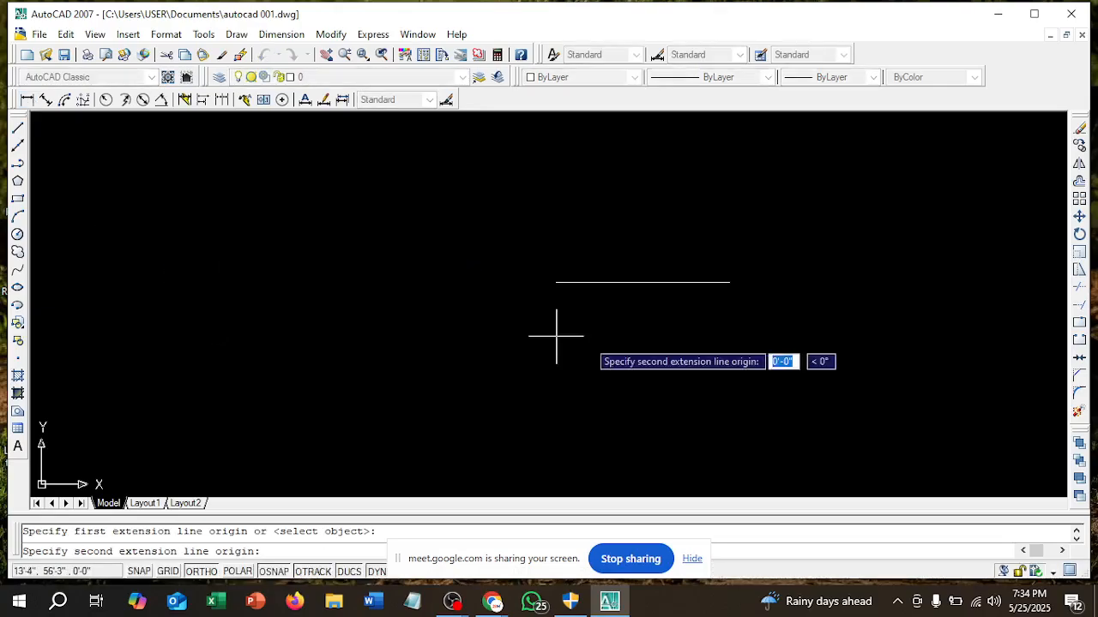
click(729, 282)
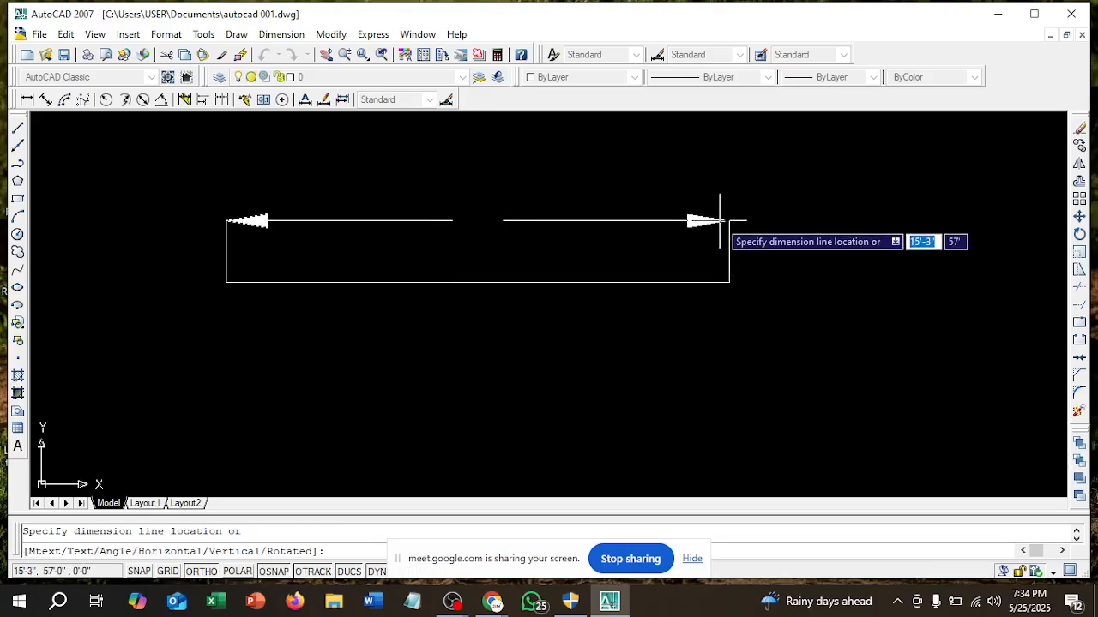
click(719, 222)
scroll(574, 289, down, 2)
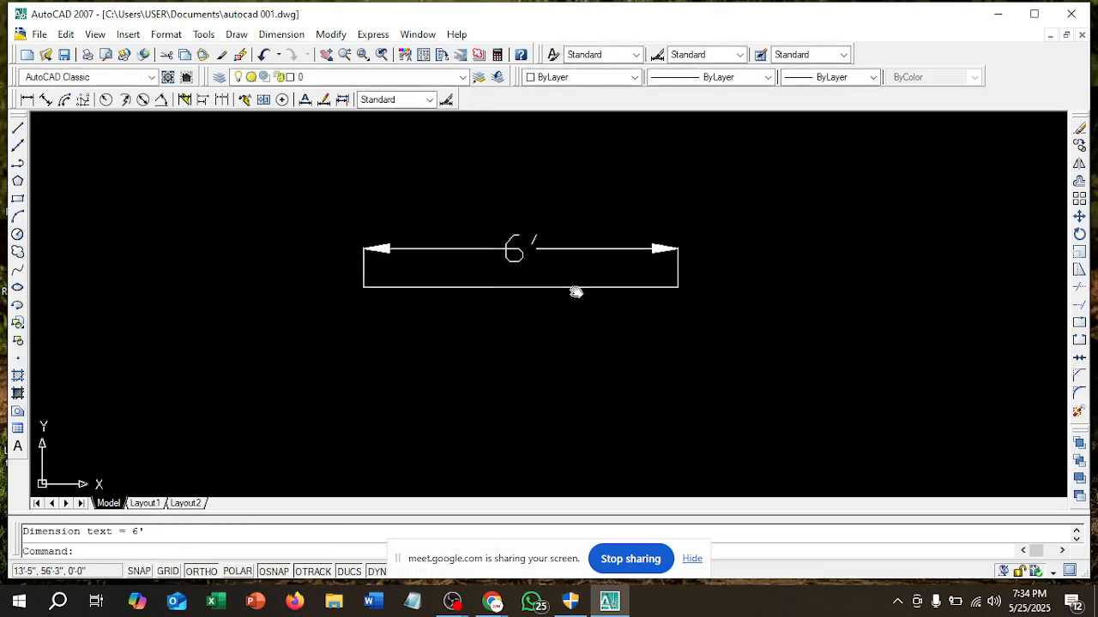
- Erase the short horizontal line together with its linear dimension
click(739, 355)
click(221, 212)
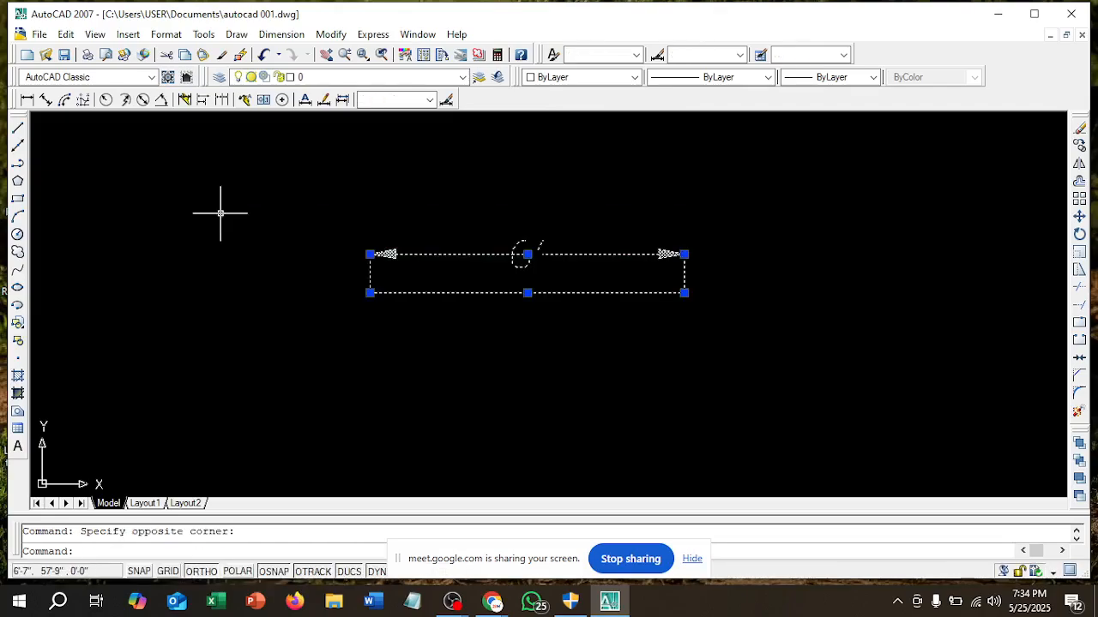
key(Delete)
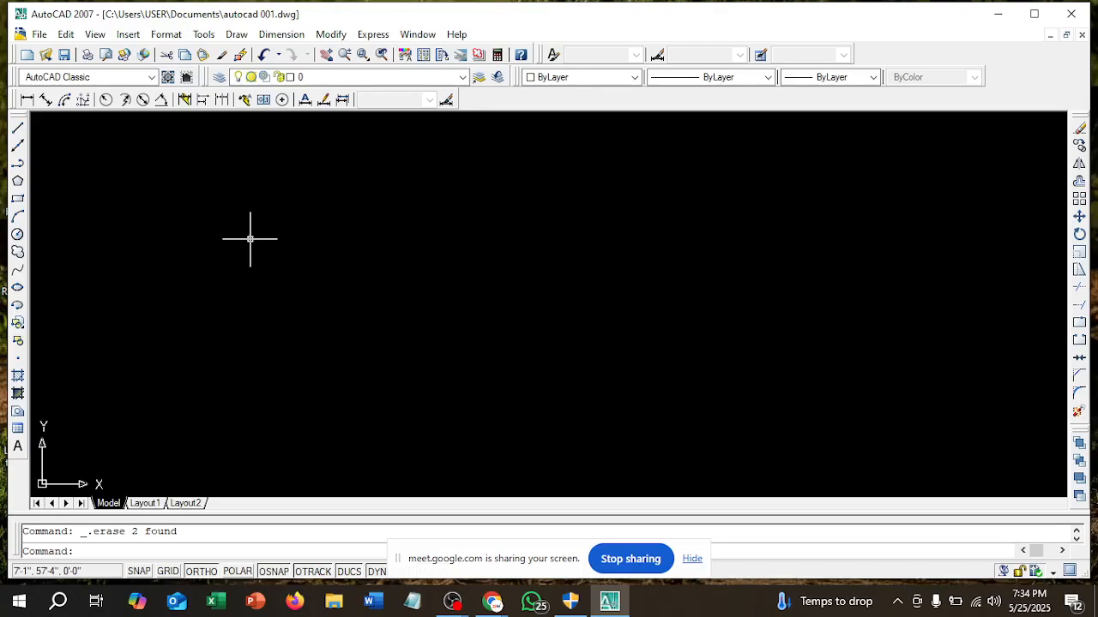
- Draw a horizontal line 60' long toward the right in the empty drawing area, with Ortho mode on
click(18, 128)
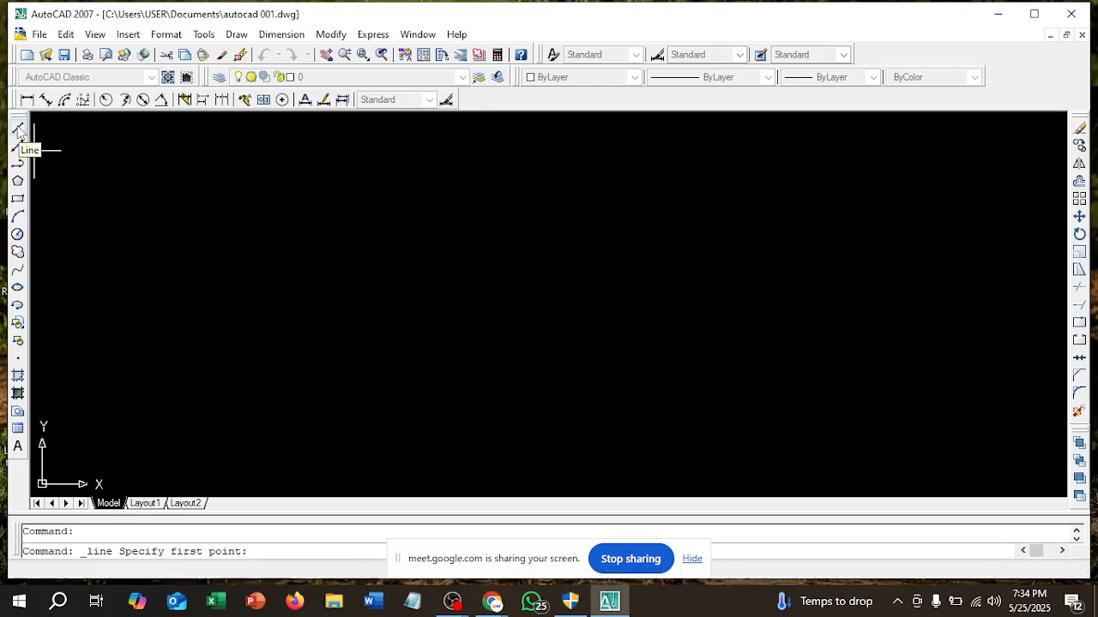
click(225, 229)
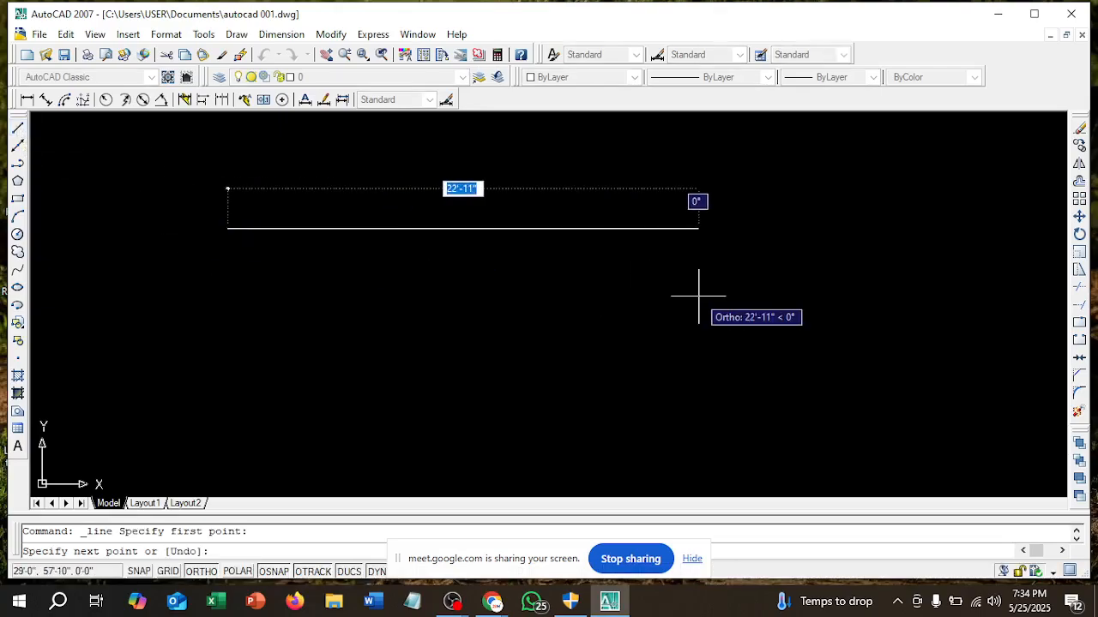
text(6)
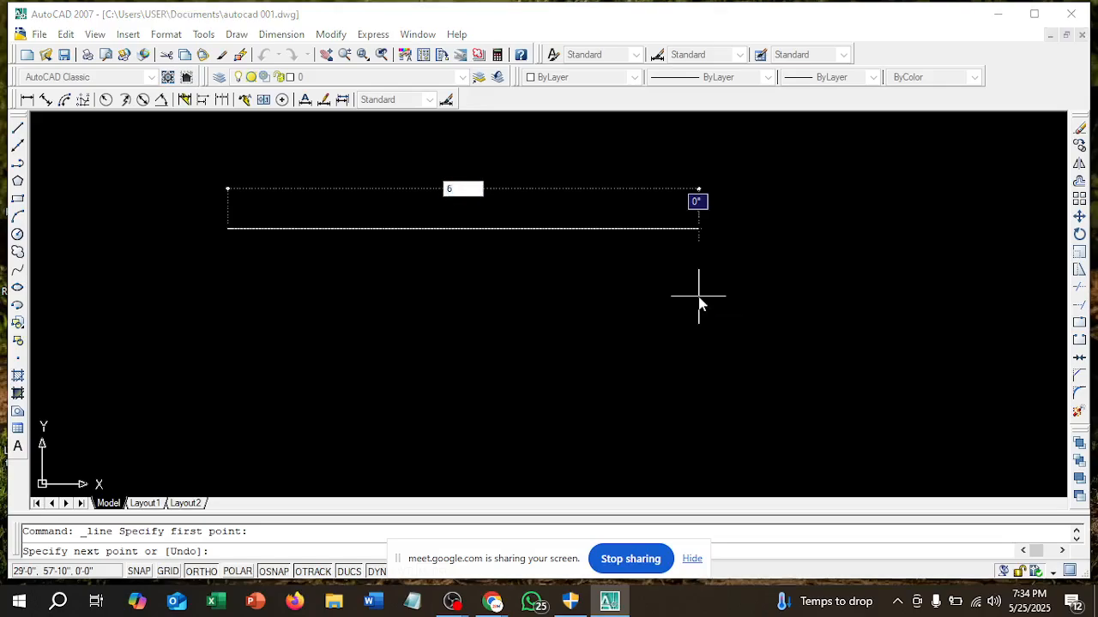
text(0)
key(Return)
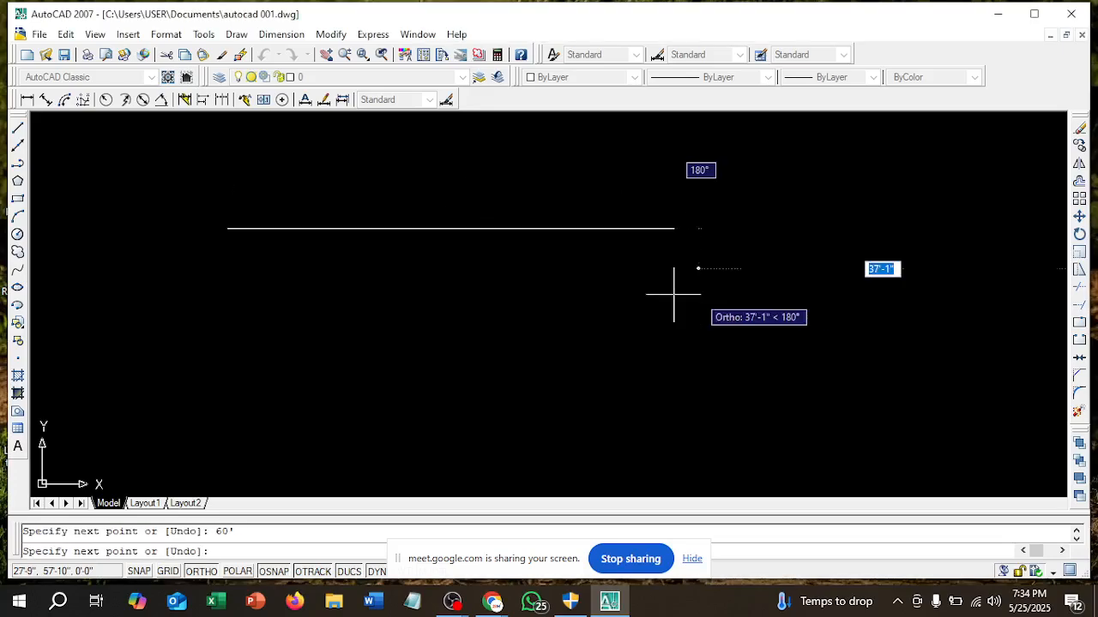
- Continue with a vertical line 50' long straight down from the 60' line's right end and end the Line command
scroll(601, 320, up, 3)
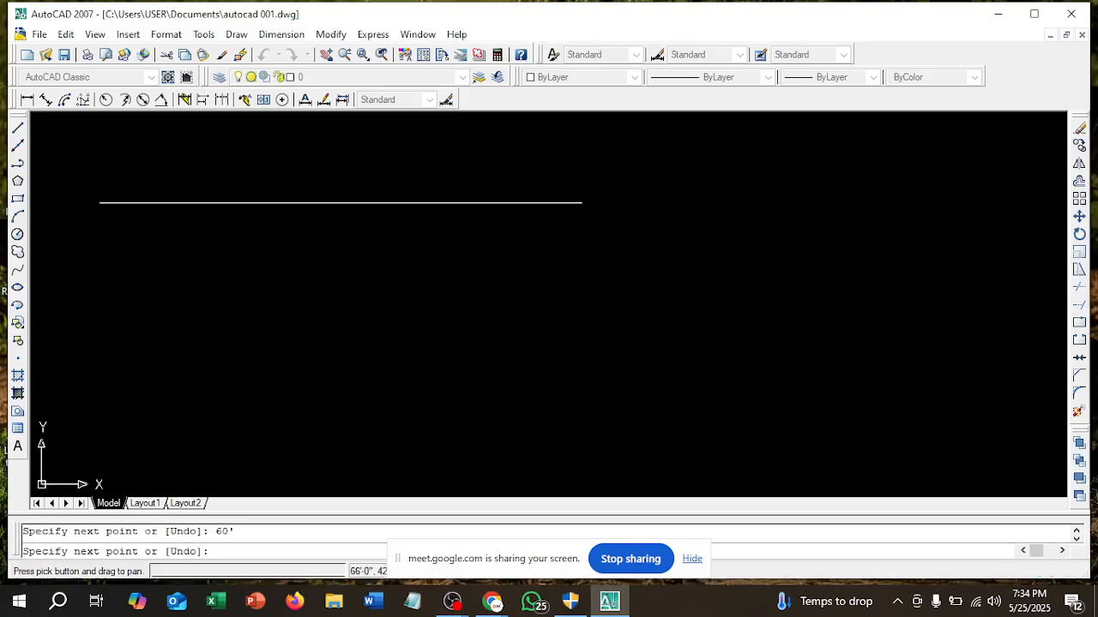
scroll(592, 335, down, 4)
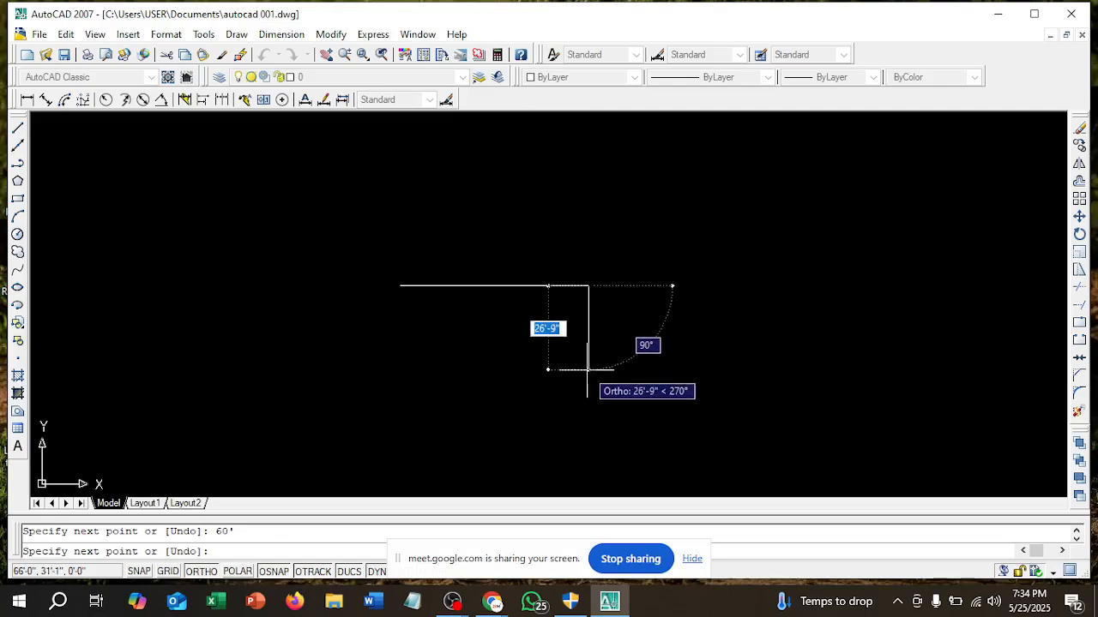
text(50')
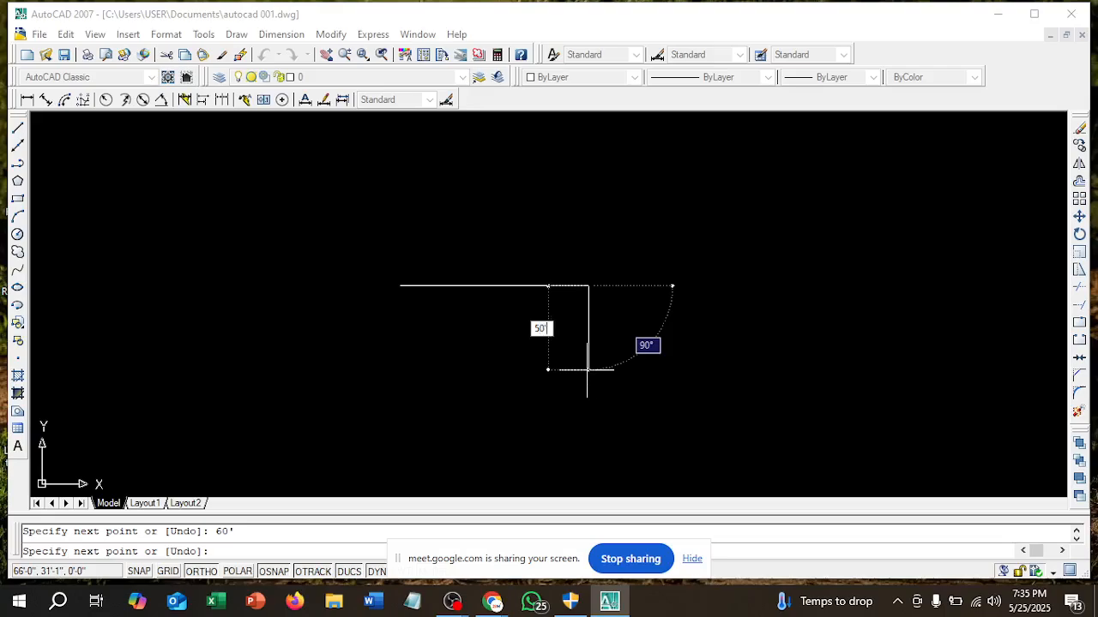
key(Return)
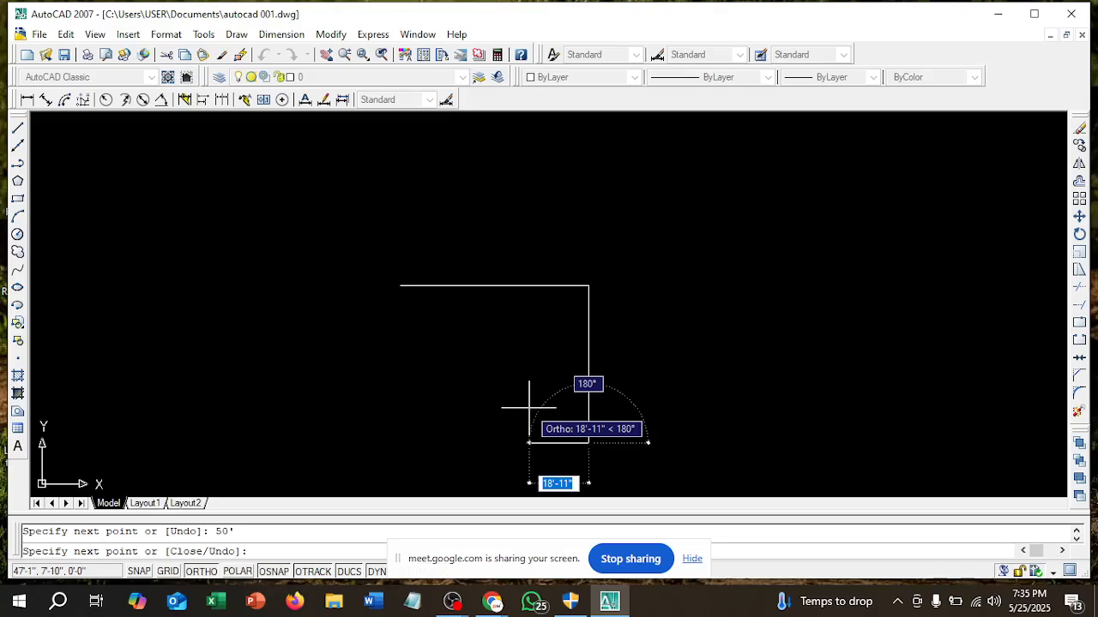
key(Escape)
mouse_move(506, 326)
middle_down()
mouse_move(327, 259)
mouse_move(360, 295)
middle_up()
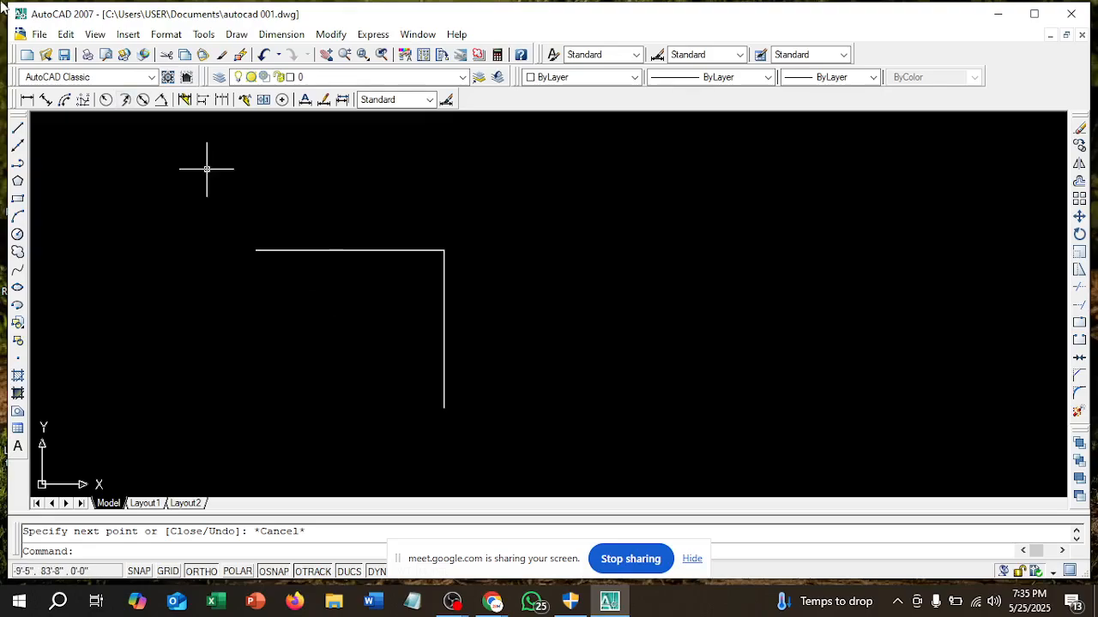
- Dimension the new horizontal line from end to end with a linear dimension placed above it
click(27, 99)
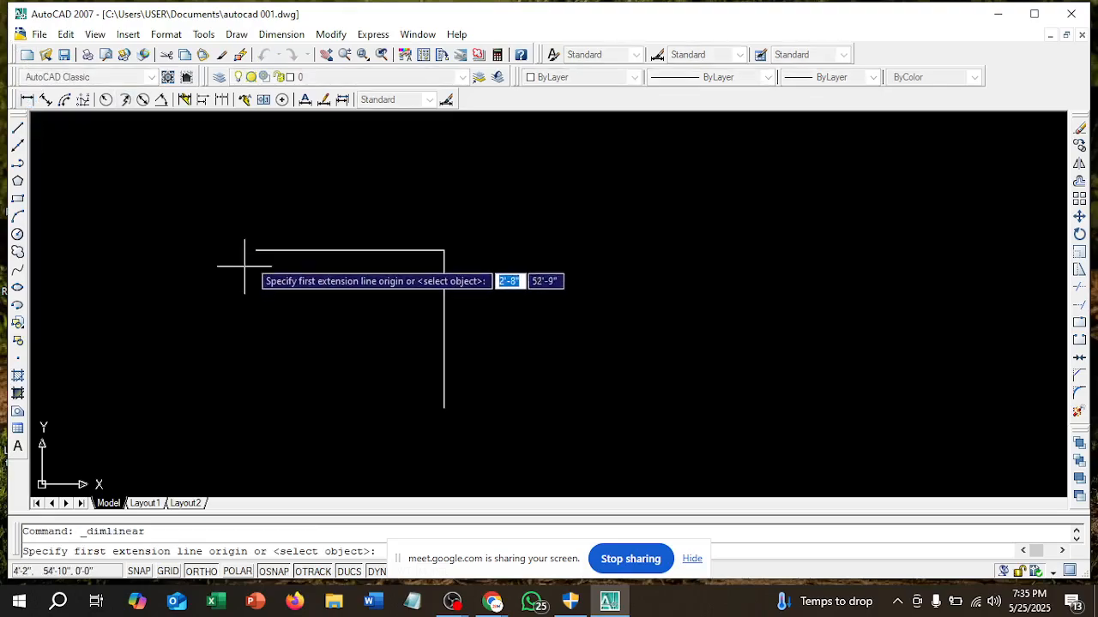
click(255, 251)
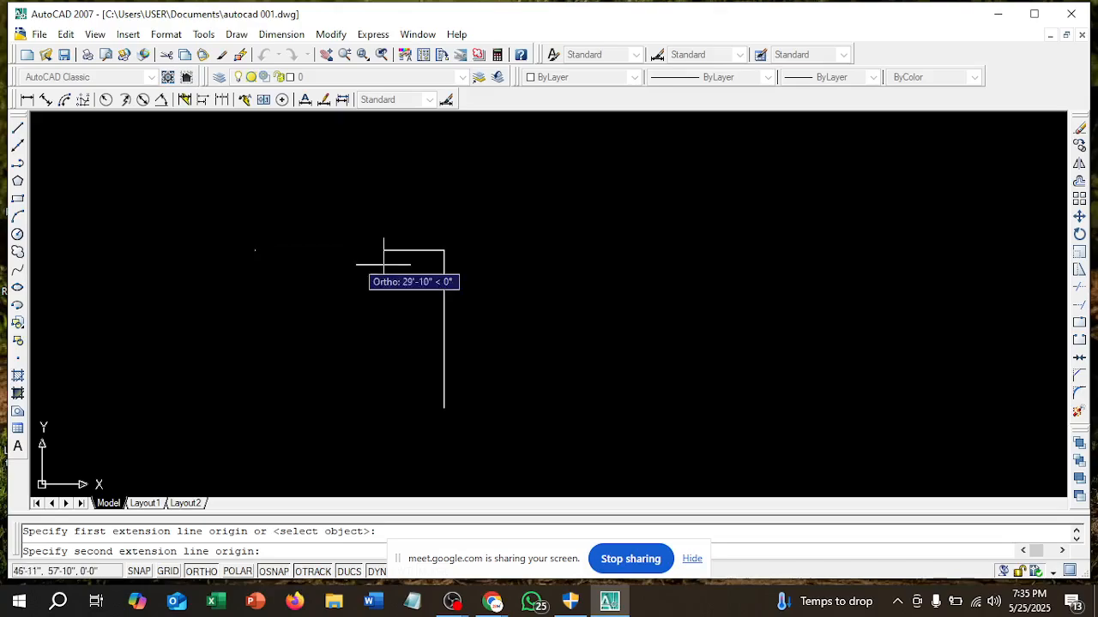
click(443, 250)
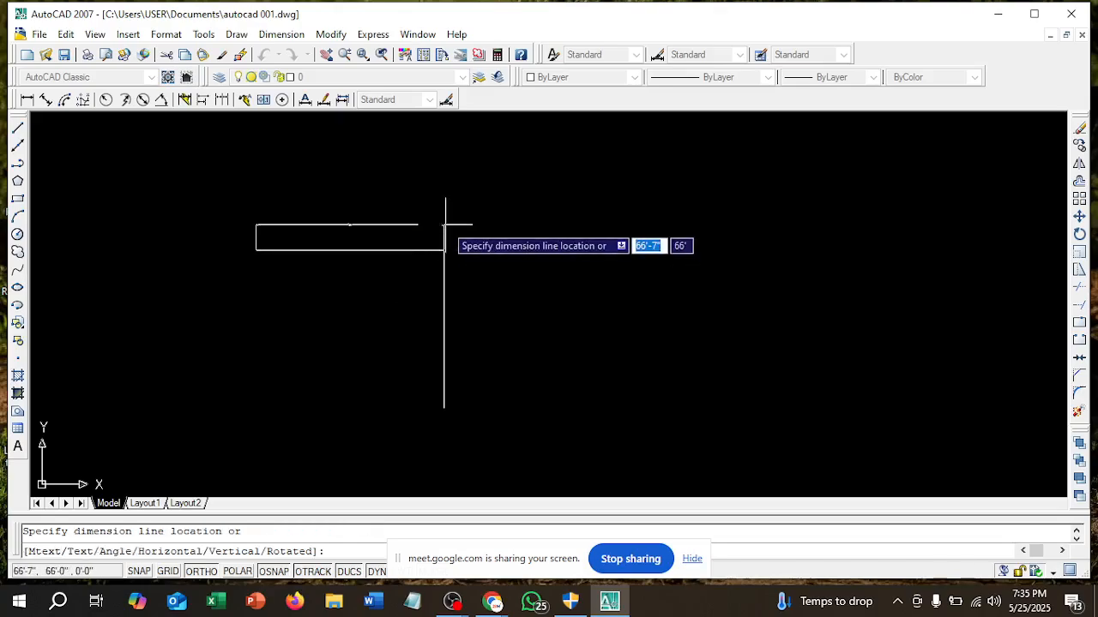
click(355, 208)
scroll(386, 208, up, 6)
scroll(357, 237, down, 5)
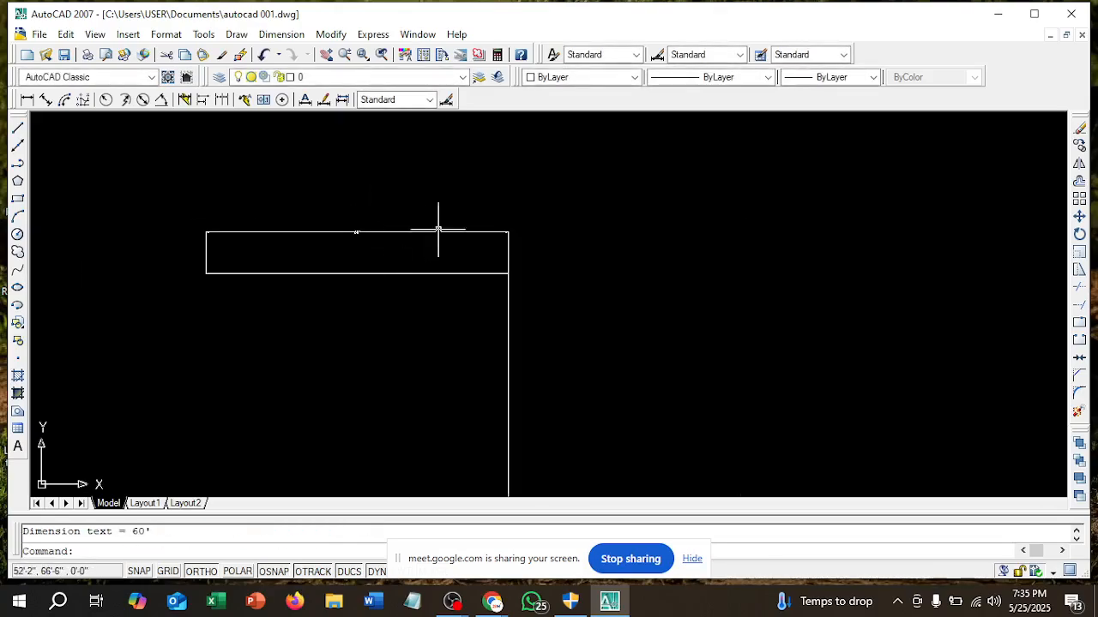
- Repeat the linear dimension for the vertical line from its upper to its lower end, placed on its right side
right_click(470, 202)
click(495, 210)
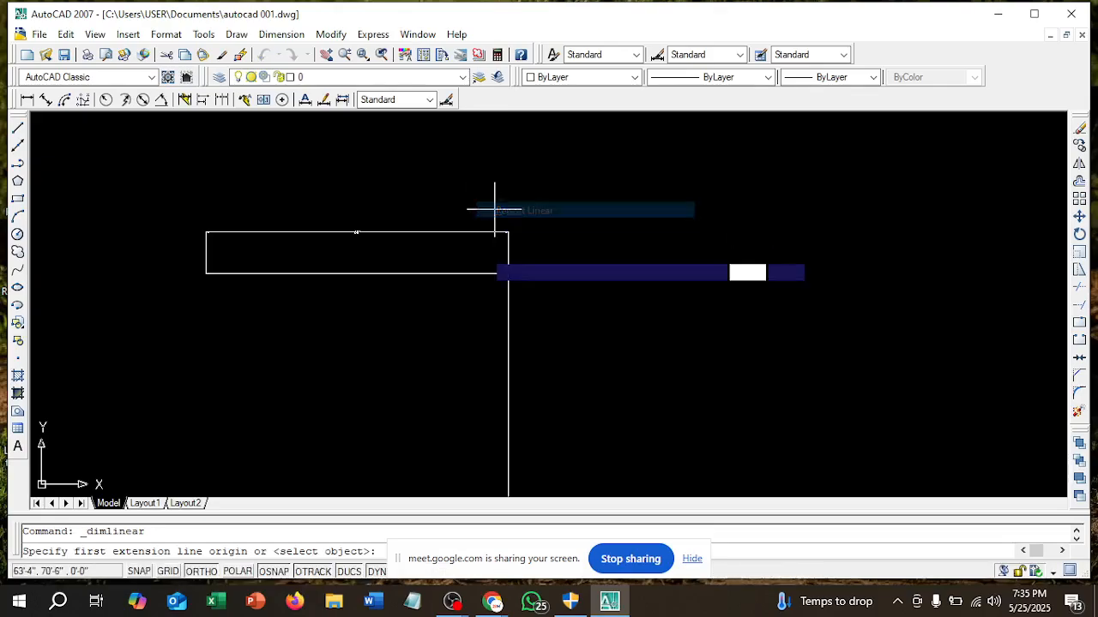
click(508, 273)
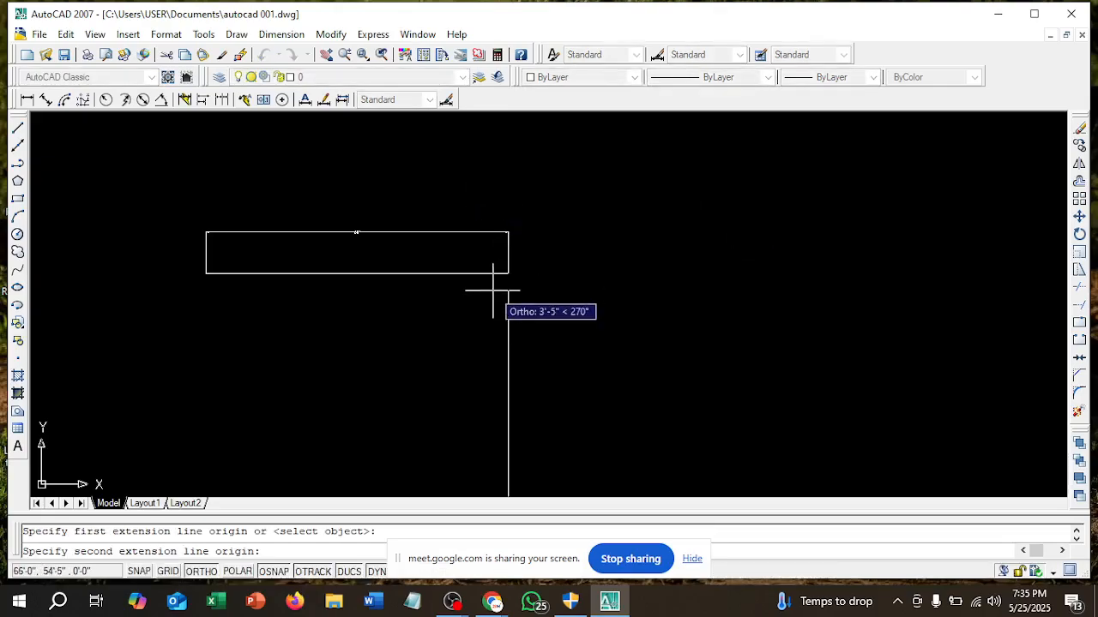
middle_drag(489, 289, 503, 203)
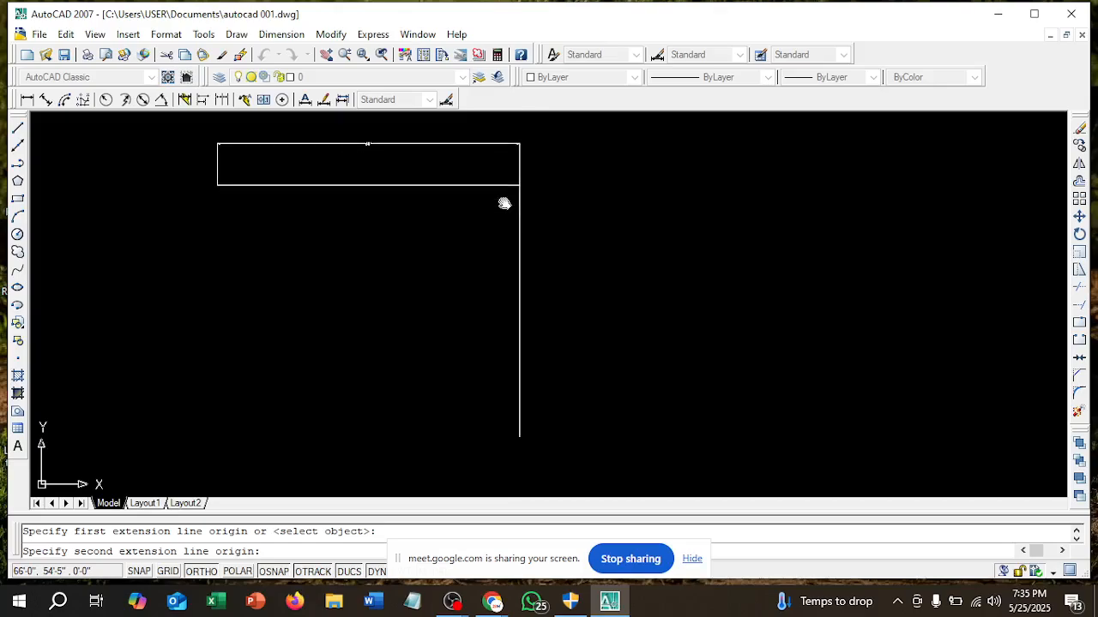
click(520, 436)
click(575, 300)
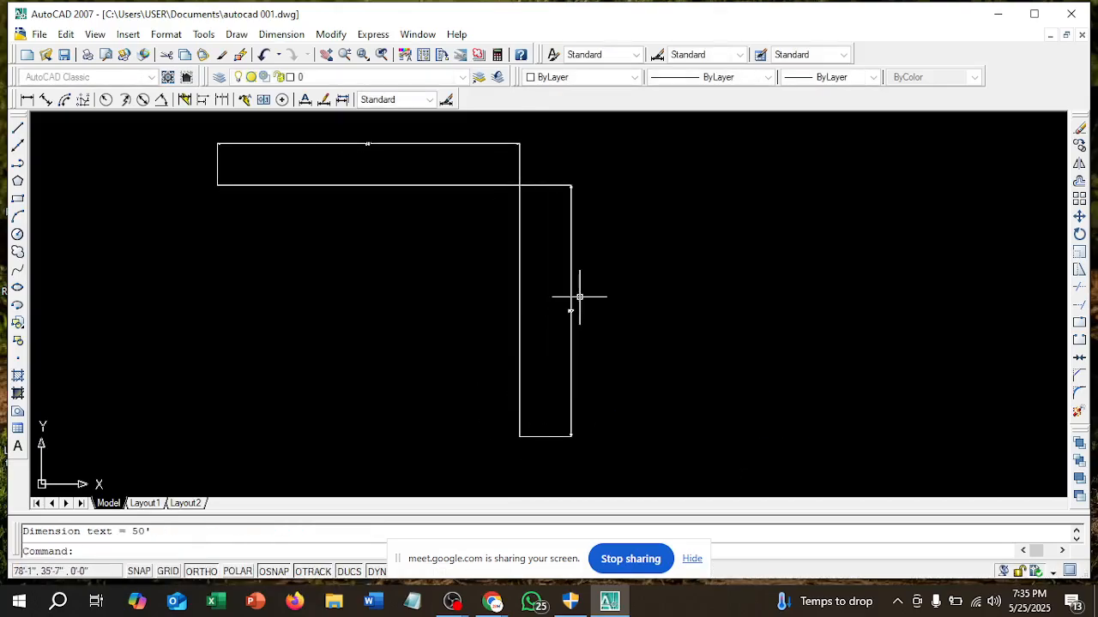
scroll(559, 331, up, 6)
scroll(493, 250, down, 5)
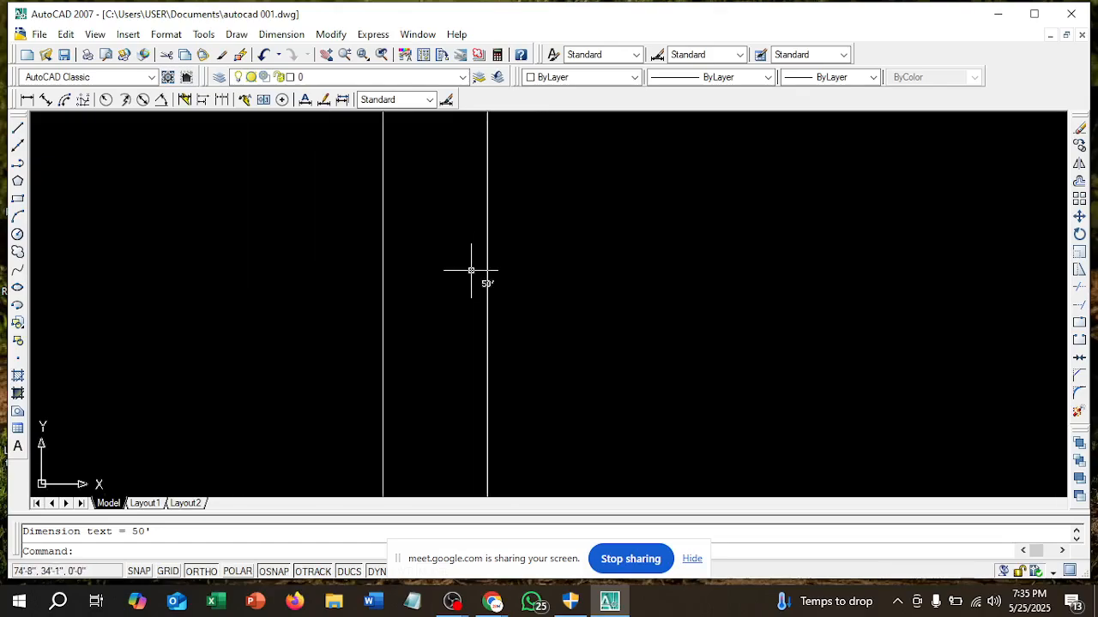
middle_drag(472, 250, 522, 345)
- Erase the two linear dimensions on the horizontal and vertical lines, keeping the lines themselves
click(552, 301)
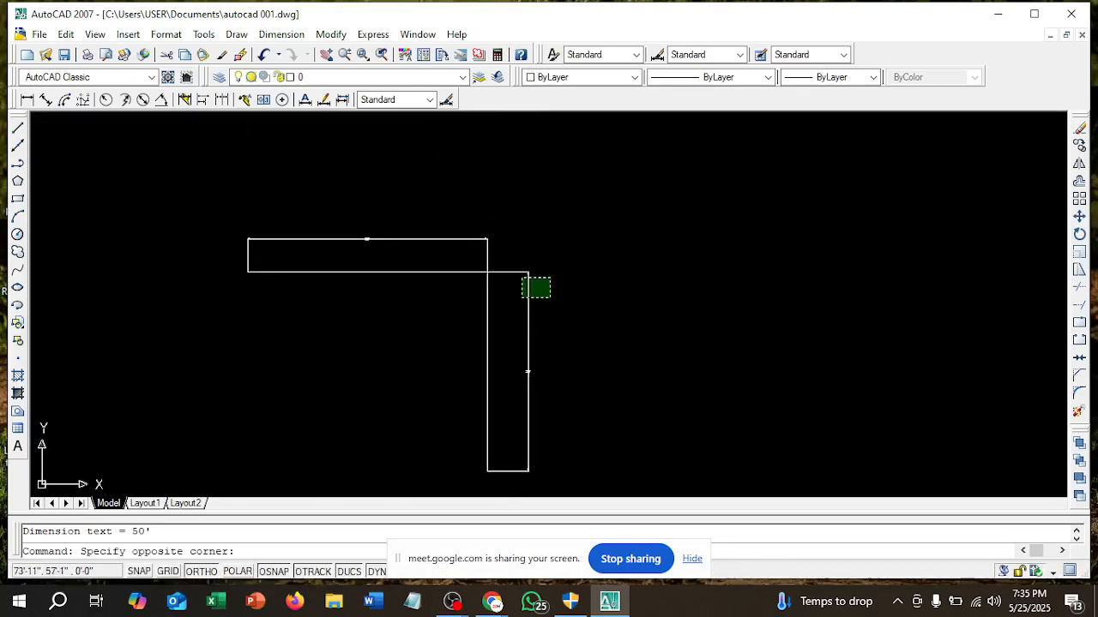
click(510, 255)
click(498, 257)
click(463, 230)
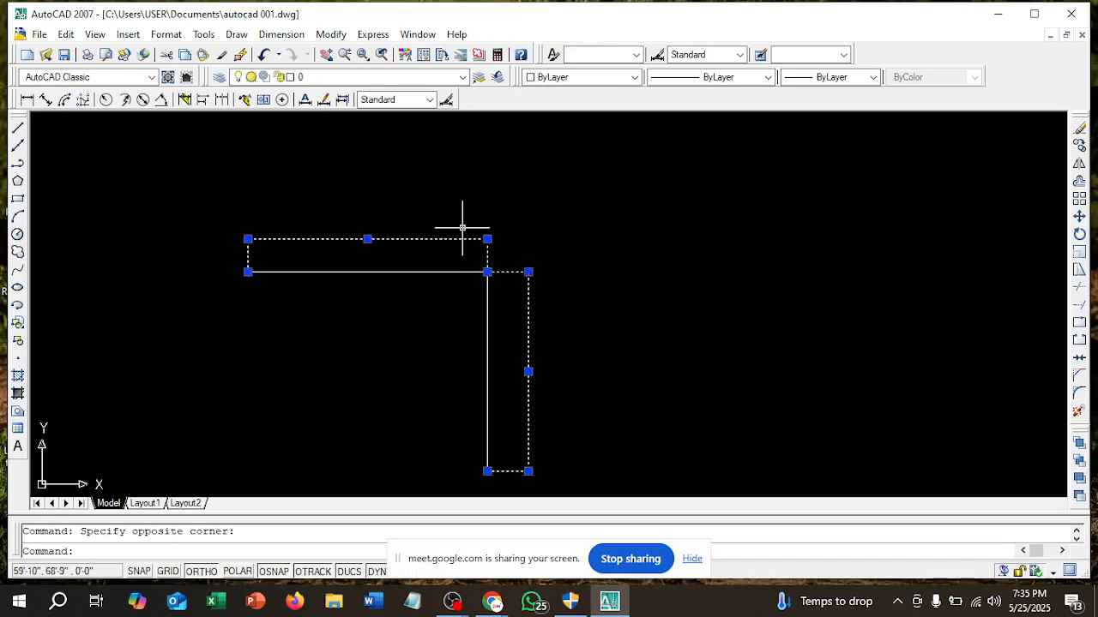
key(Delete)
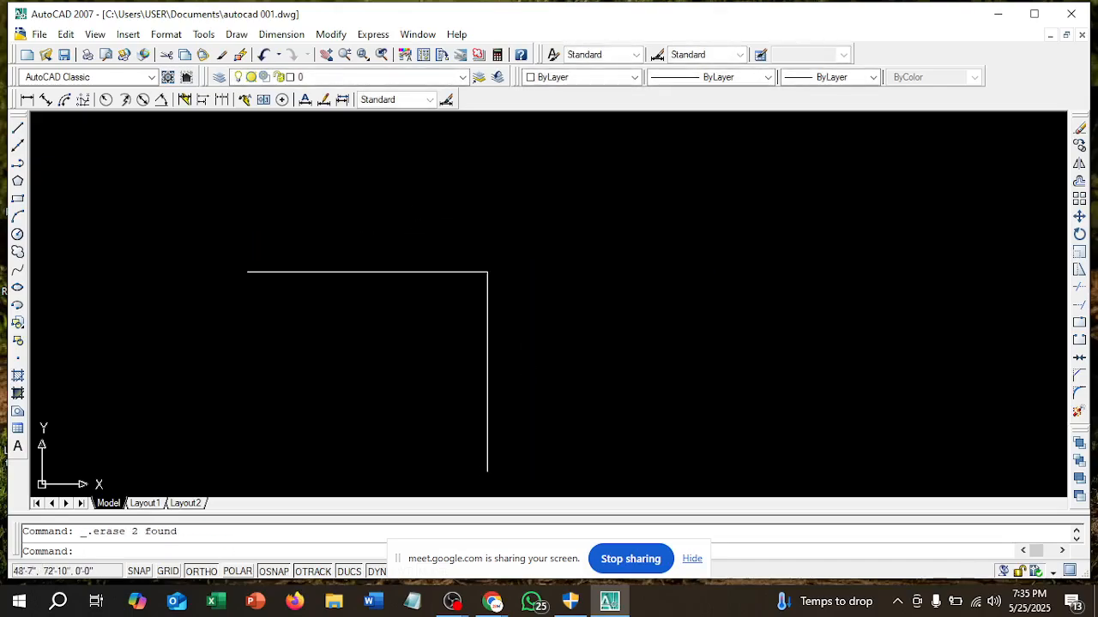
- Draw a rectangle with opposite corners at the horizontal line's left end and the vertical line's lower end
middle_drag(445, 242, 529, 239)
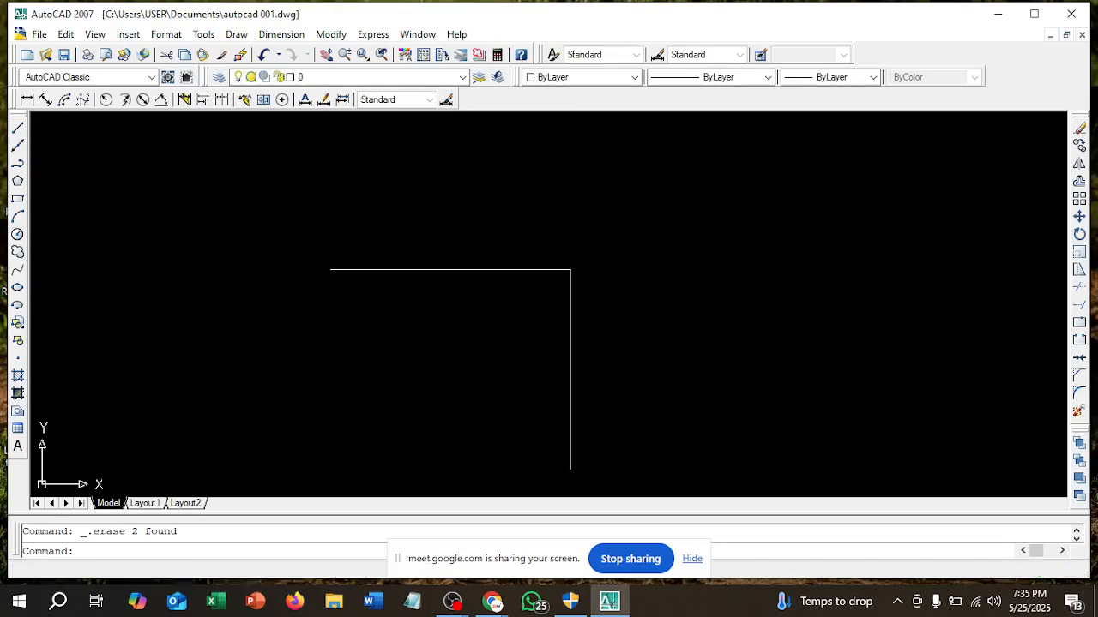
click(17, 199)
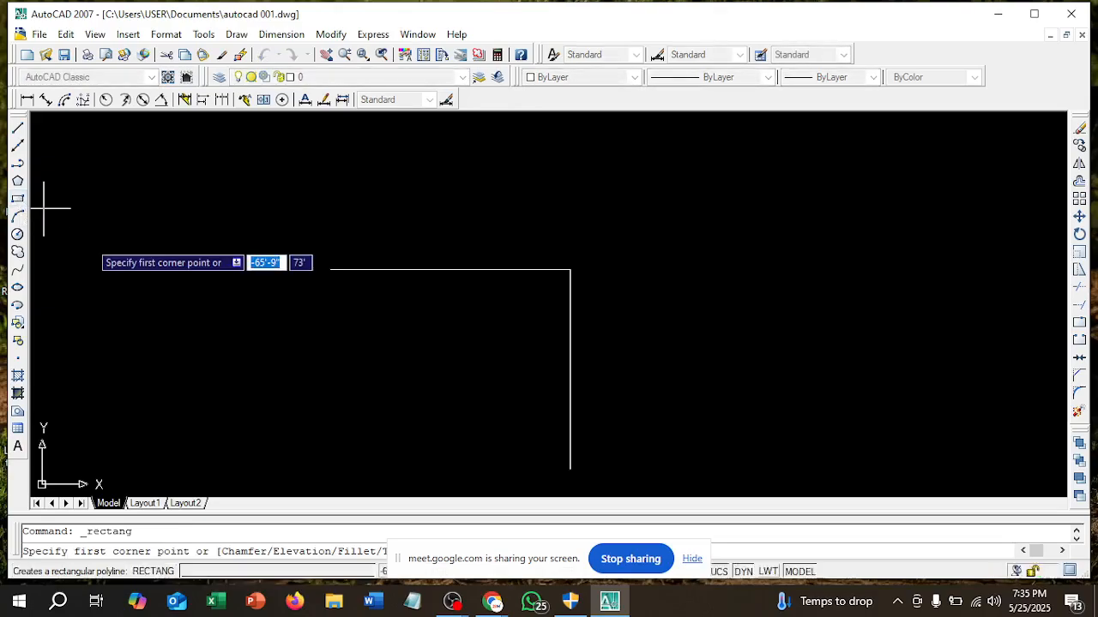
click(331, 270)
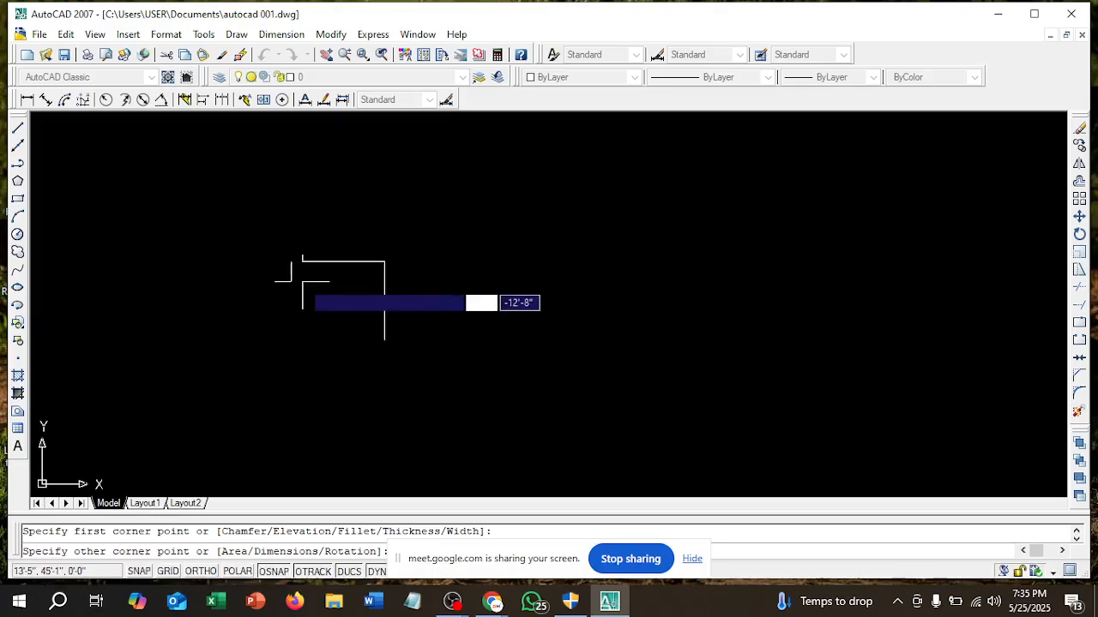
click(385, 338)
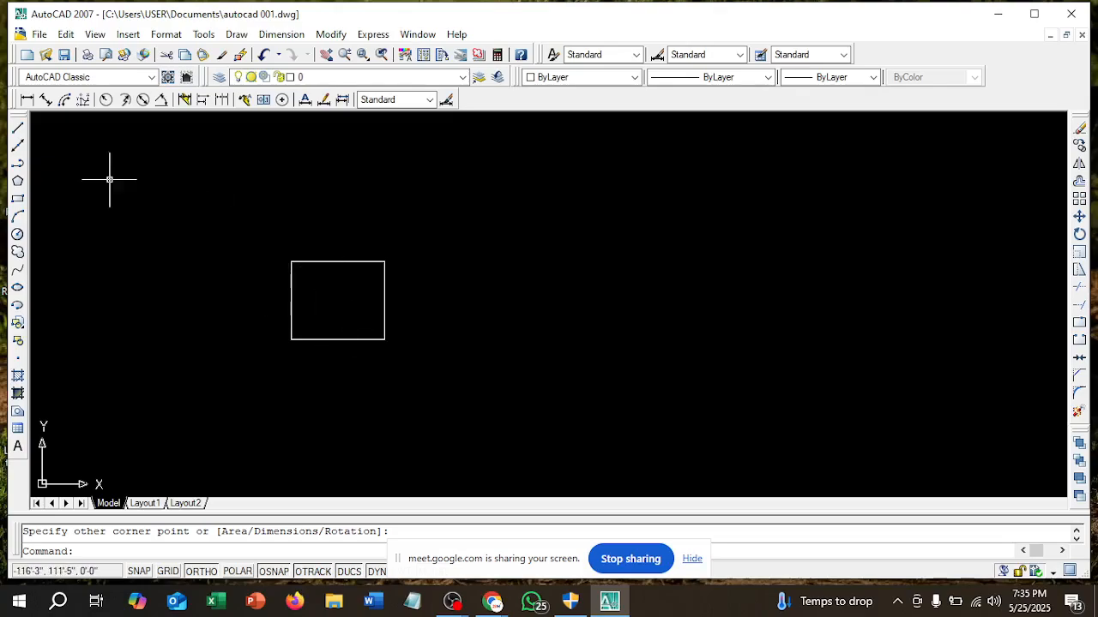
- Draw a second, larger rectangle freehand in the empty area to the right of the first one
click(18, 199)
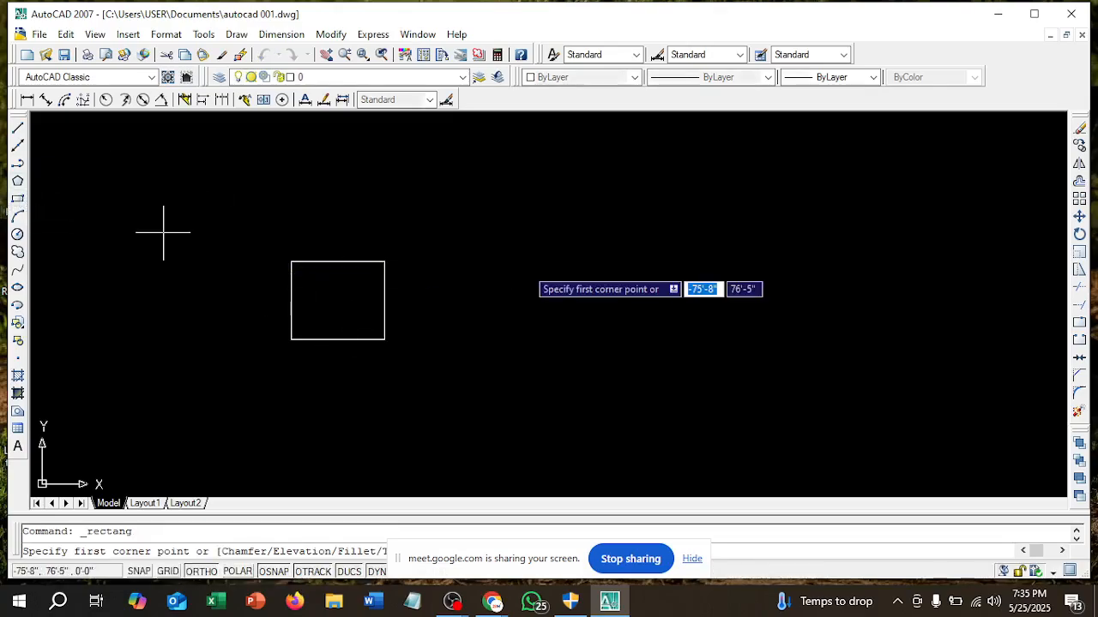
click(568, 232)
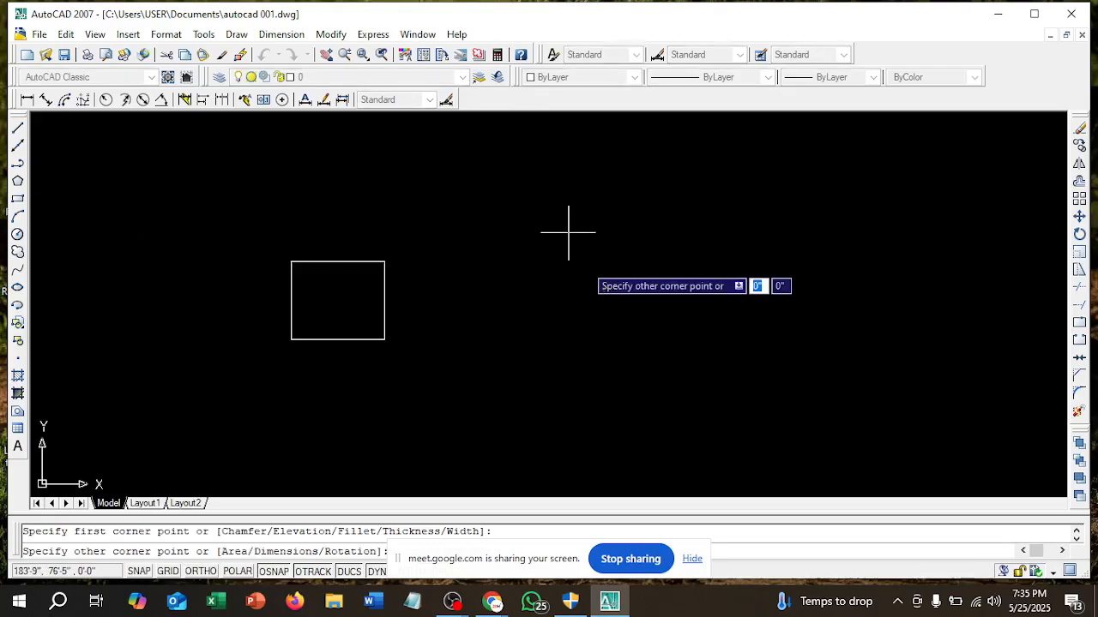
click(754, 361)
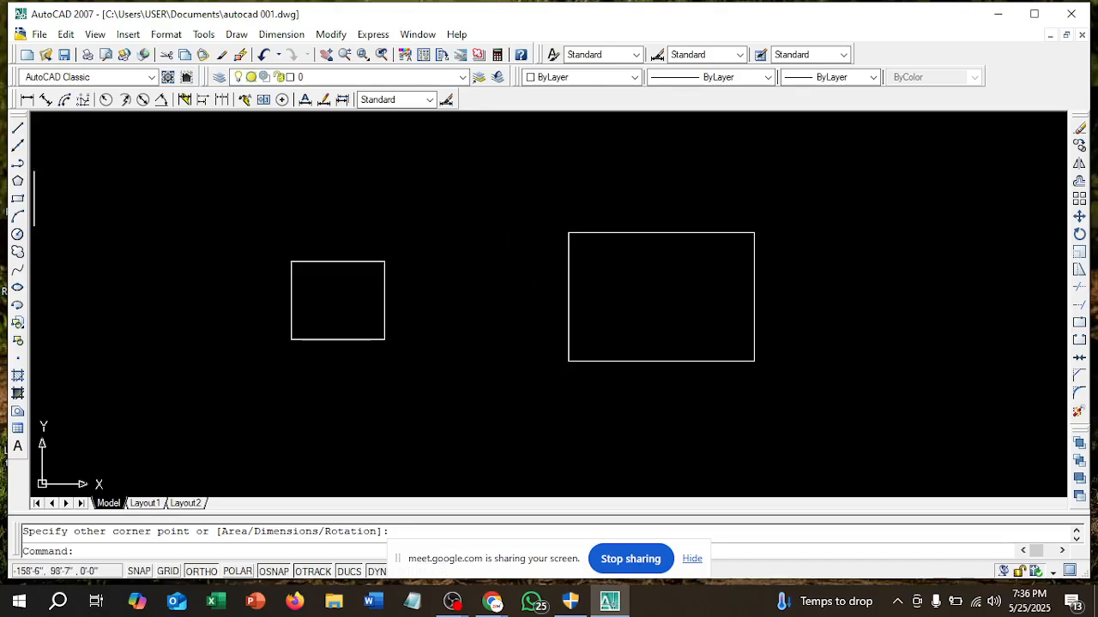
- Erase the larger rectangle on the right
click(786, 412)
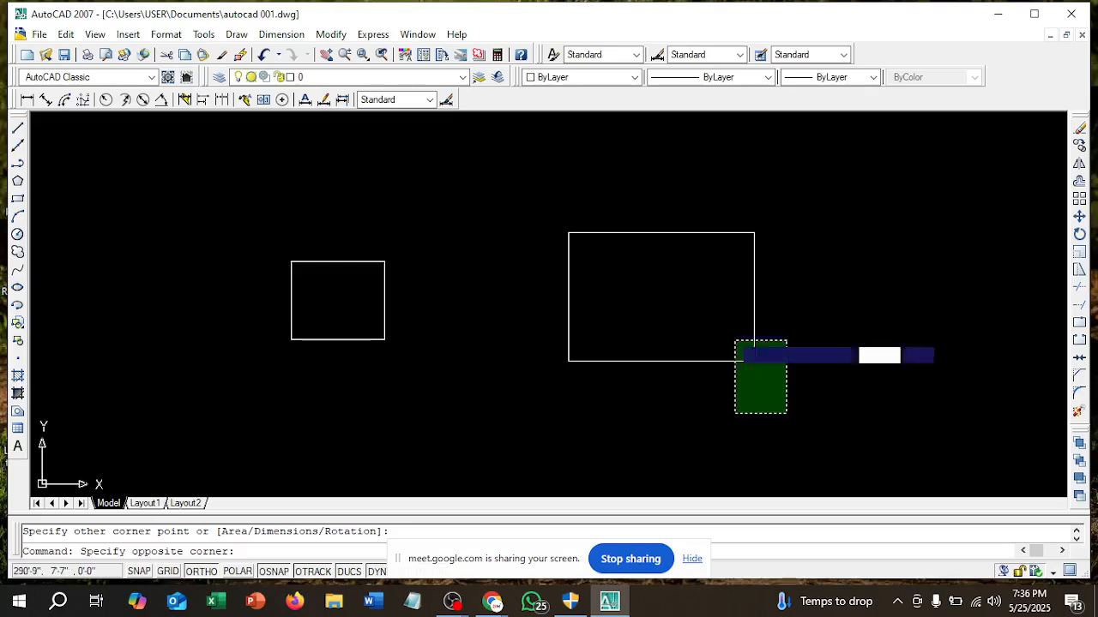
click(520, 202)
key(Delete)
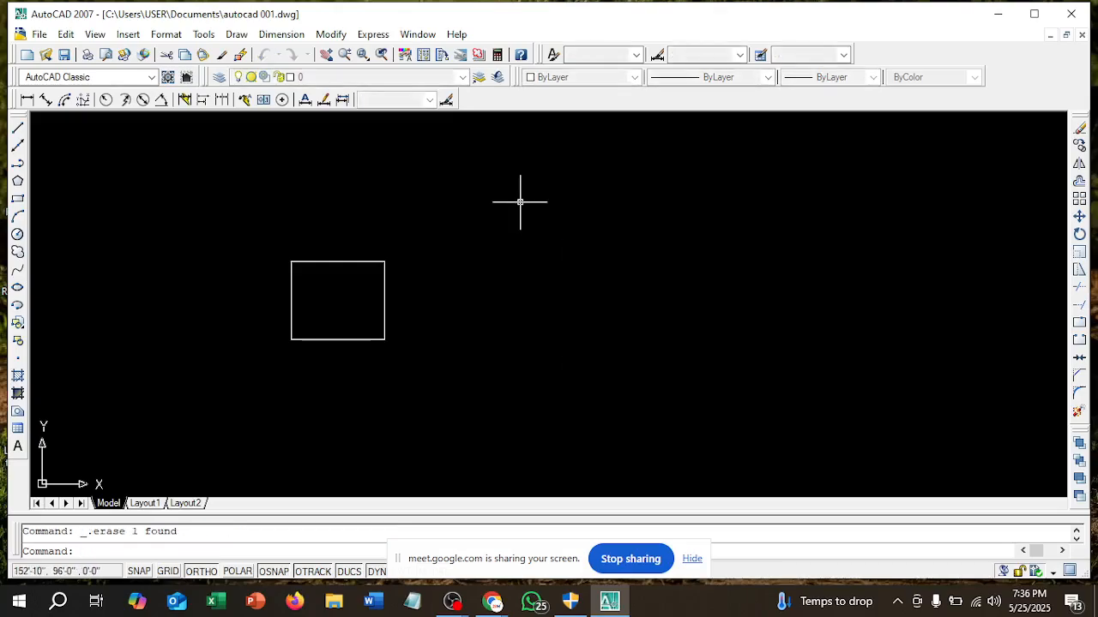
- Draw a horizontal line about 221'-6" long along the rectangle's lower edge, extending past both of its sides
scroll(360, 277, up, 3)
middle_drag(340, 297, 521, 314)
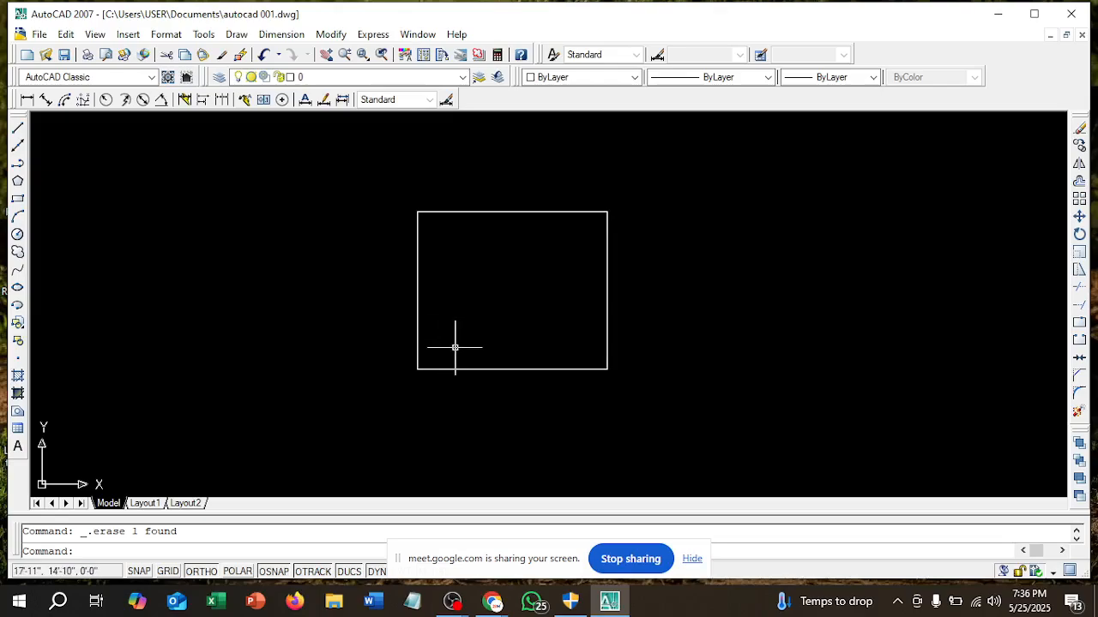
text(l)
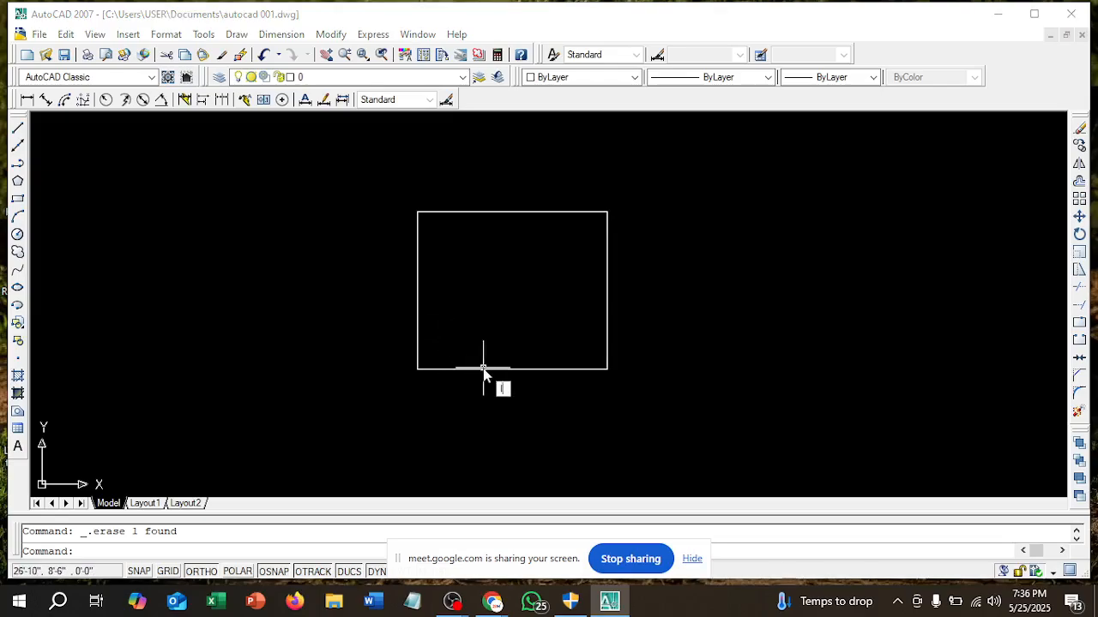
key(Return)
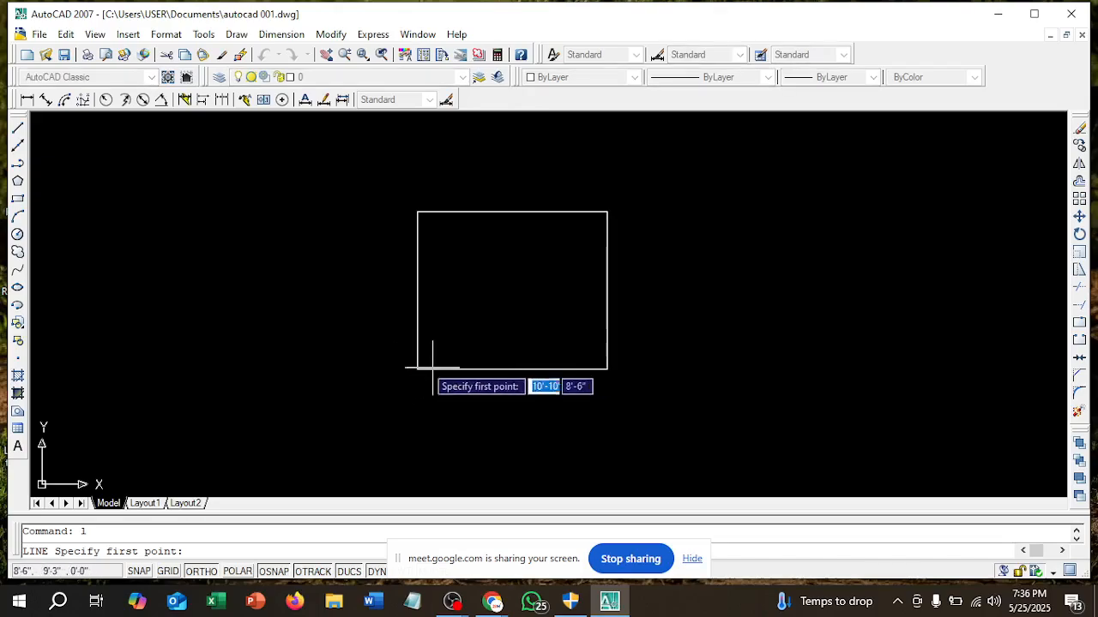
click(417, 370)
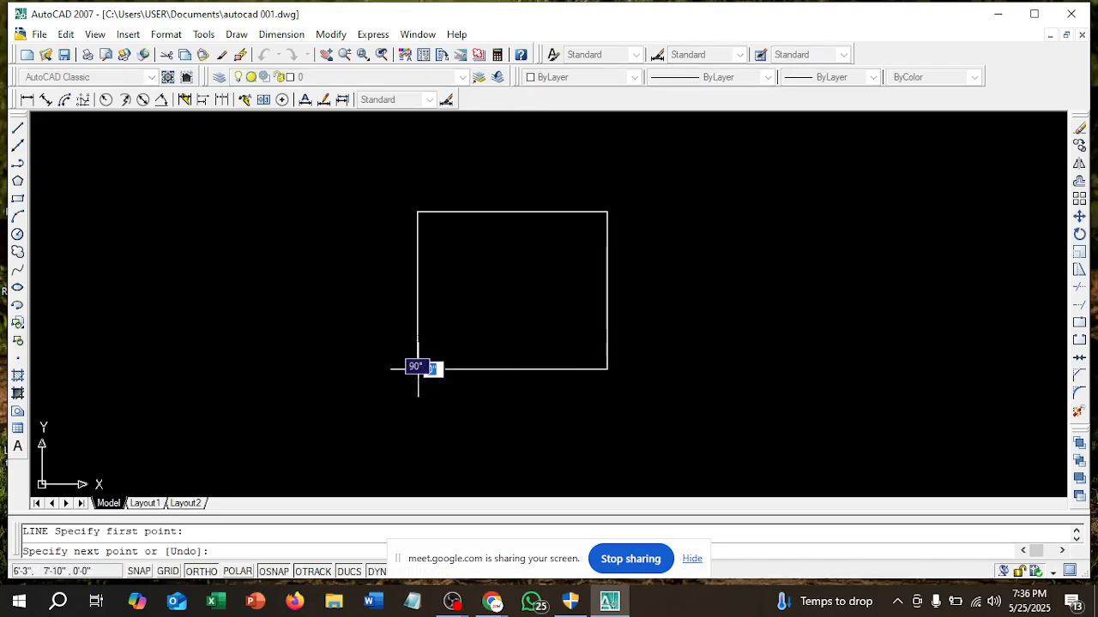
click(214, 366)
click(913, 386)
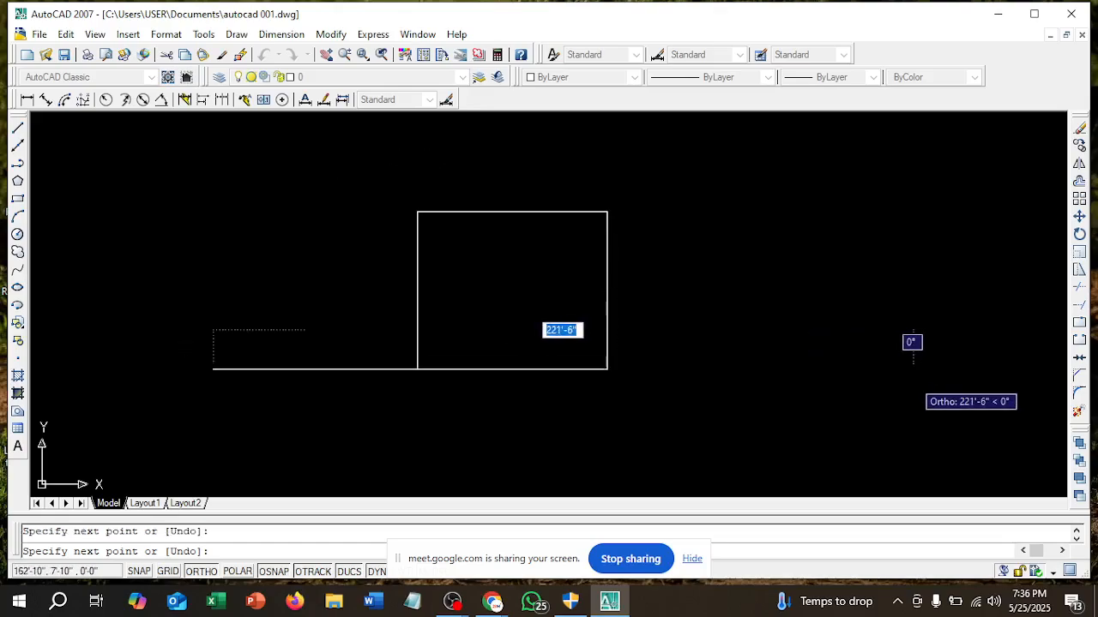
key(Escape)
scroll(569, 383, down, 2)
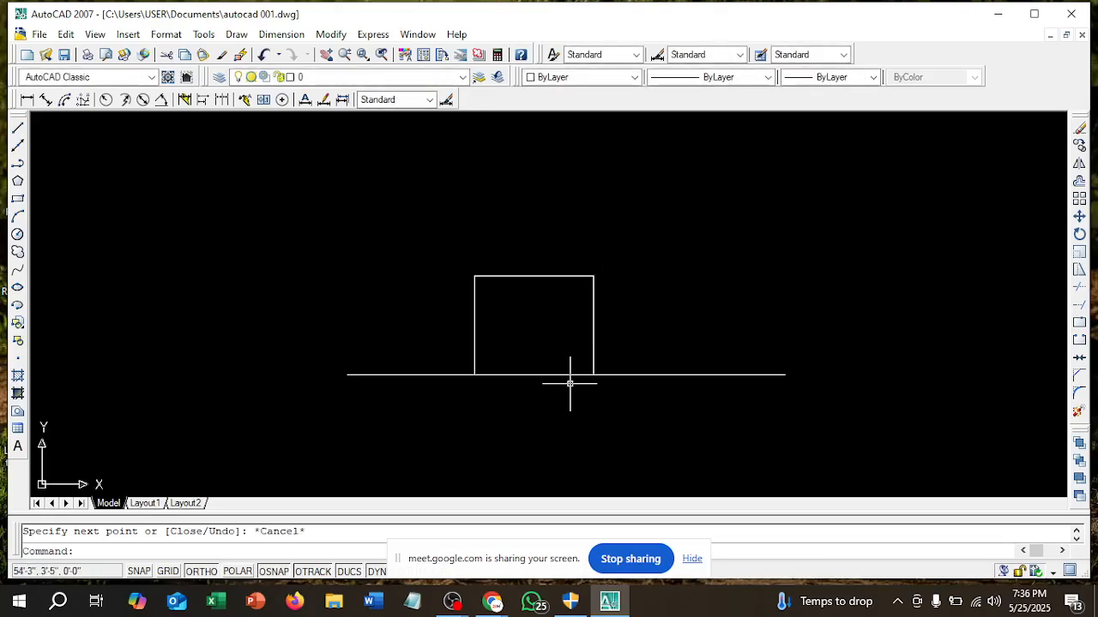
- Draw a second horizontal line parallel to and just below the long one, with both ends roughly aligned with it
text(l)
key(Return)
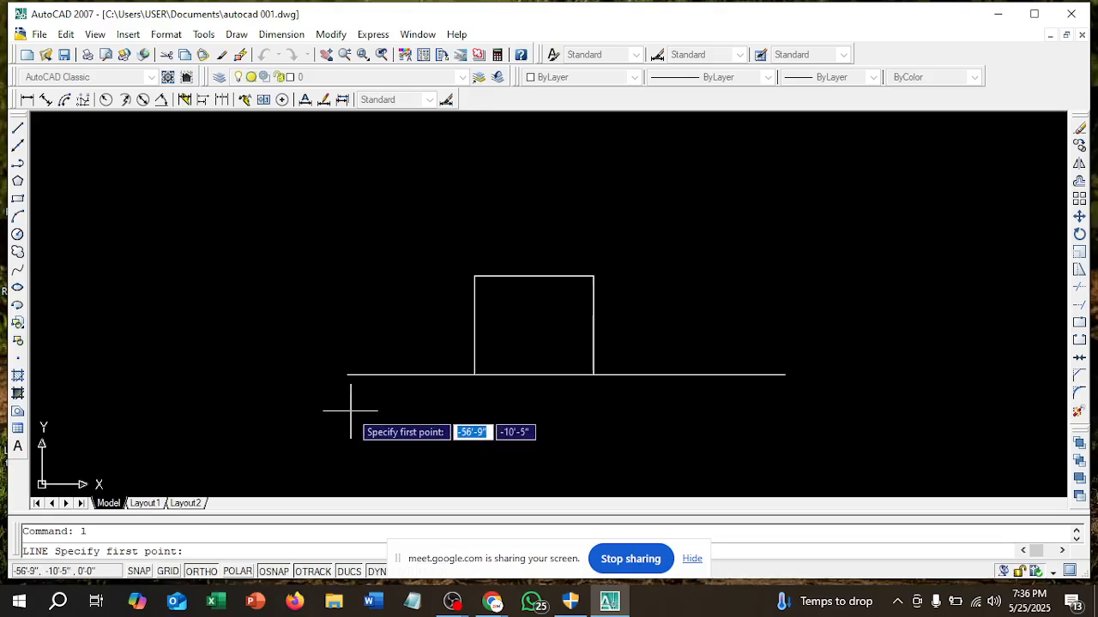
click(349, 411)
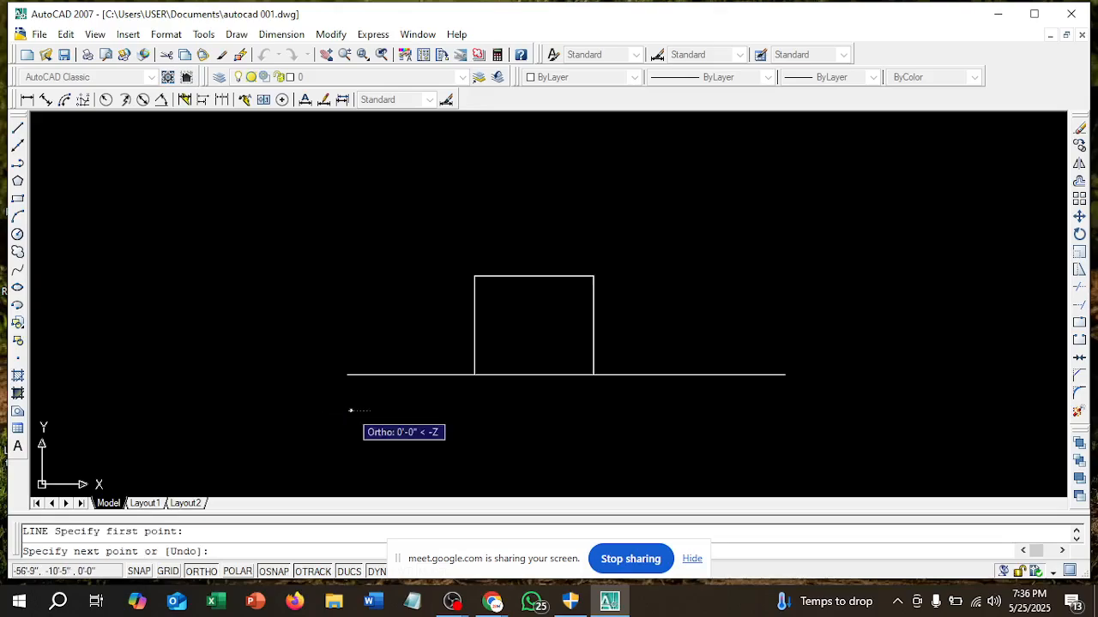
click(785, 414)
key(Escape)
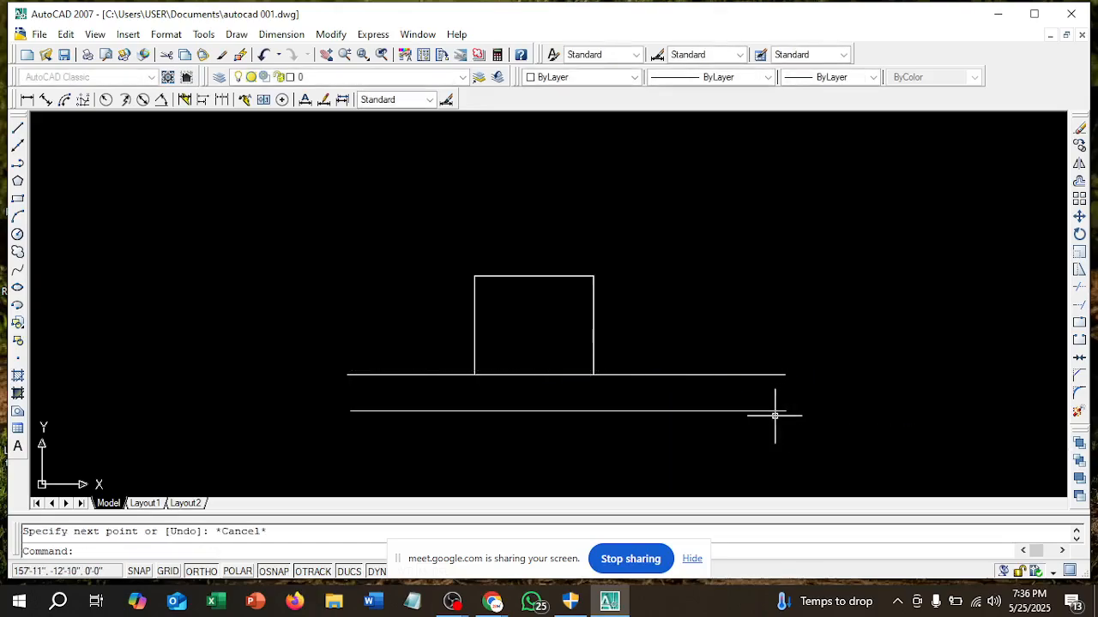
- Join the right ends of the two long lines with a zigzag break line, starting vertically about 6'-5" up and turning Ortho off for the slanted segments
scroll(777, 403, up, 3)
text(l)
key(Return)
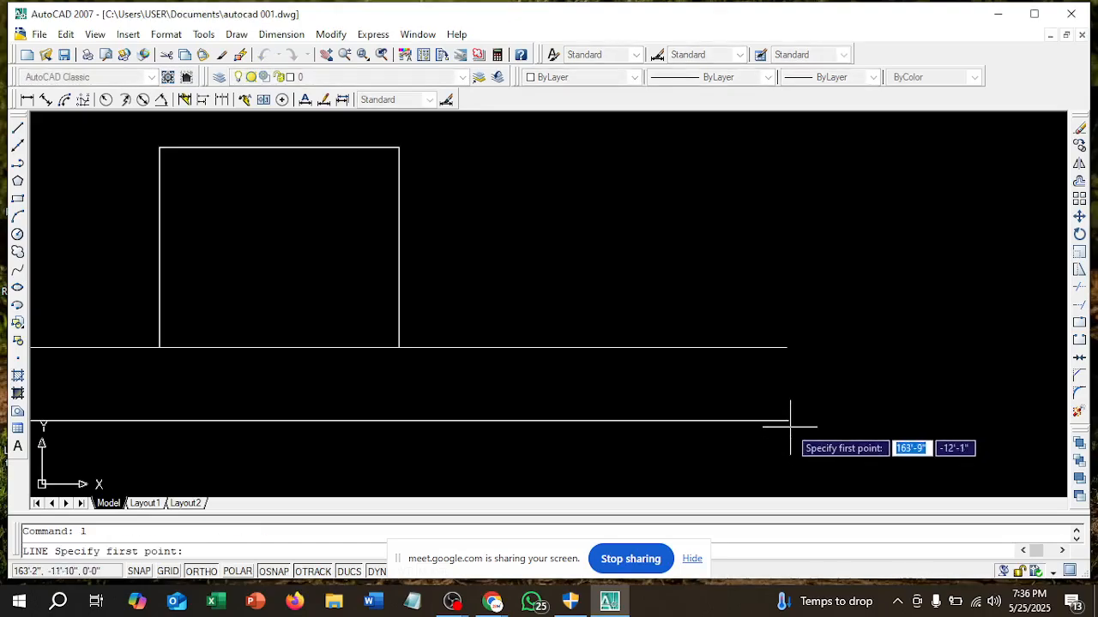
click(788, 420)
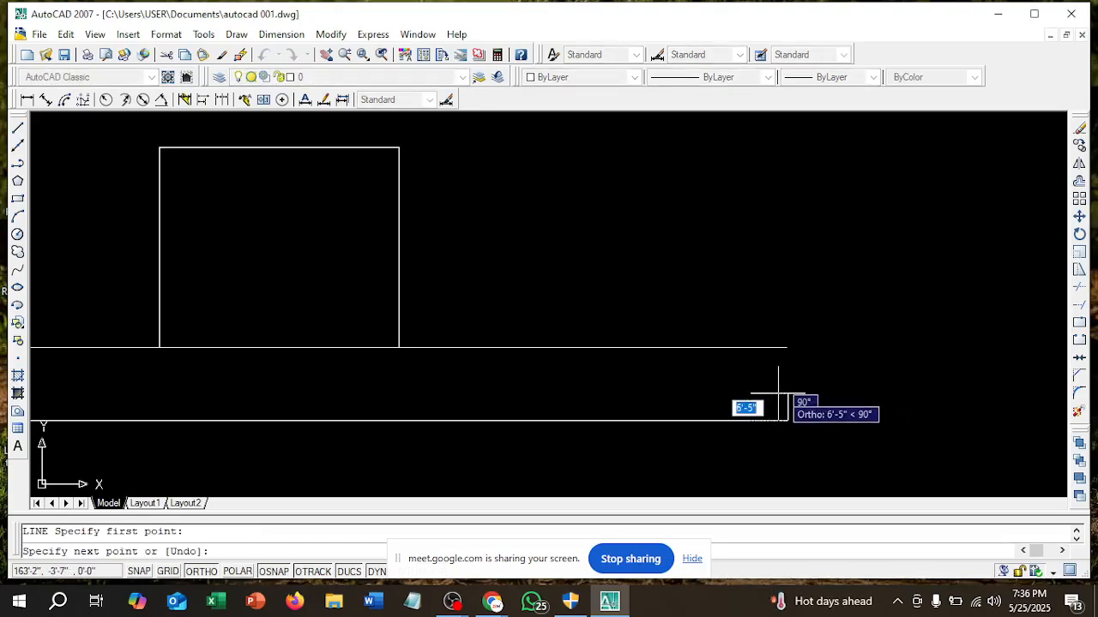
click(787, 394)
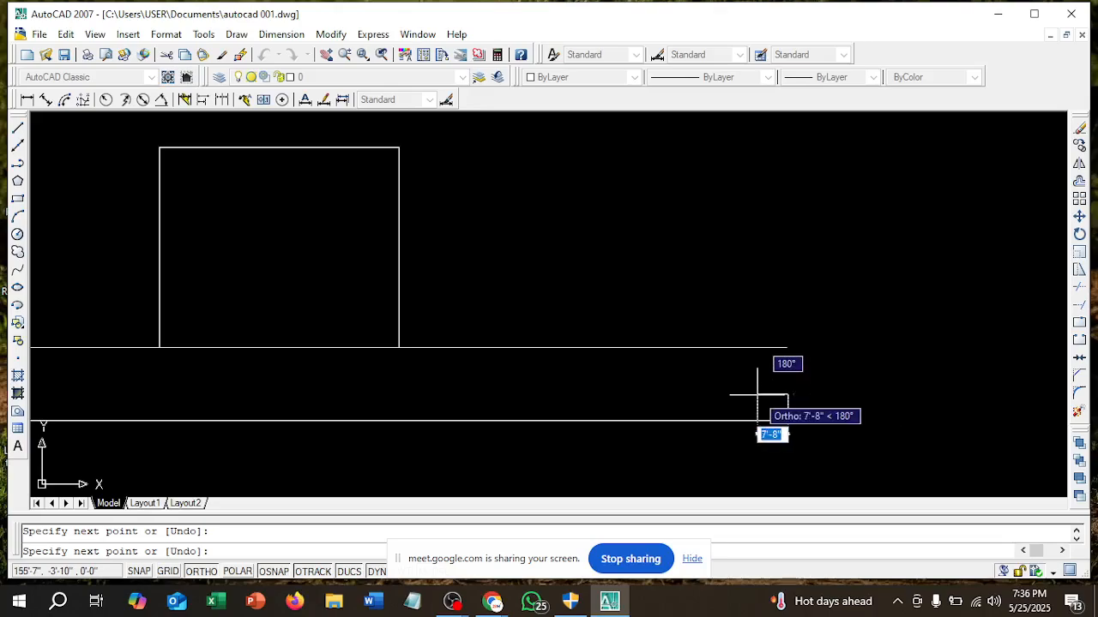
key(F8)
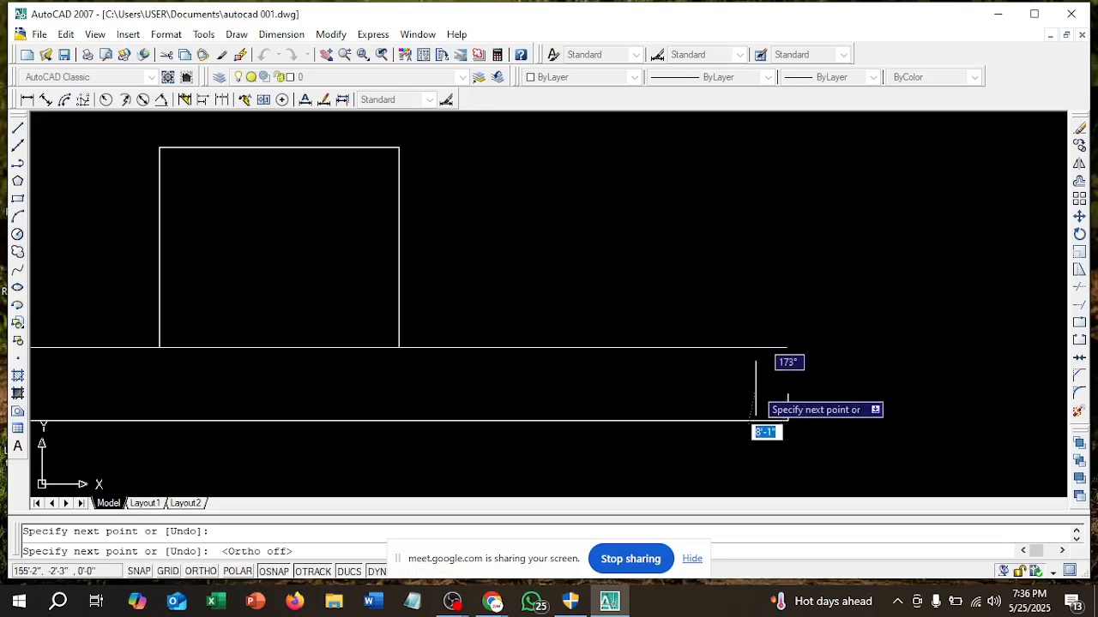
click(757, 388)
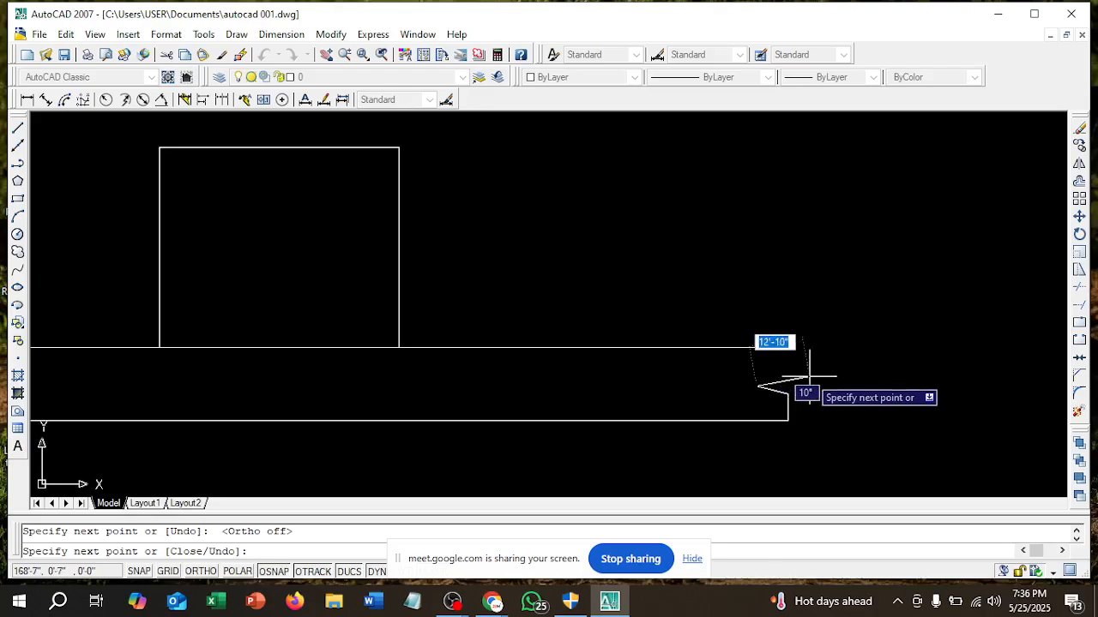
click(809, 377)
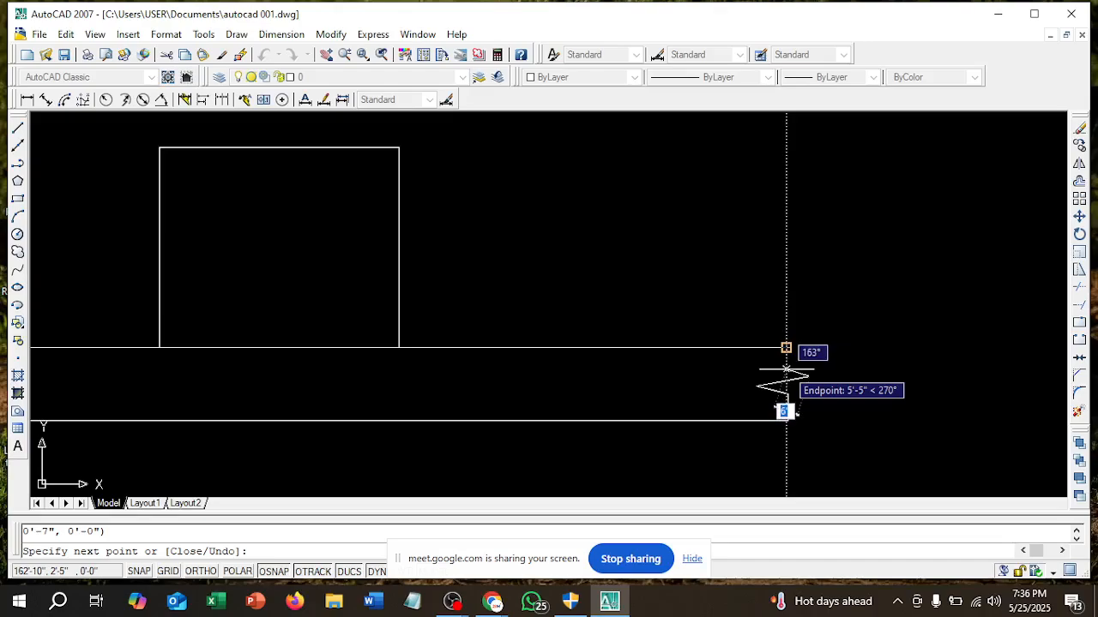
scroll(785, 369, up, 3)
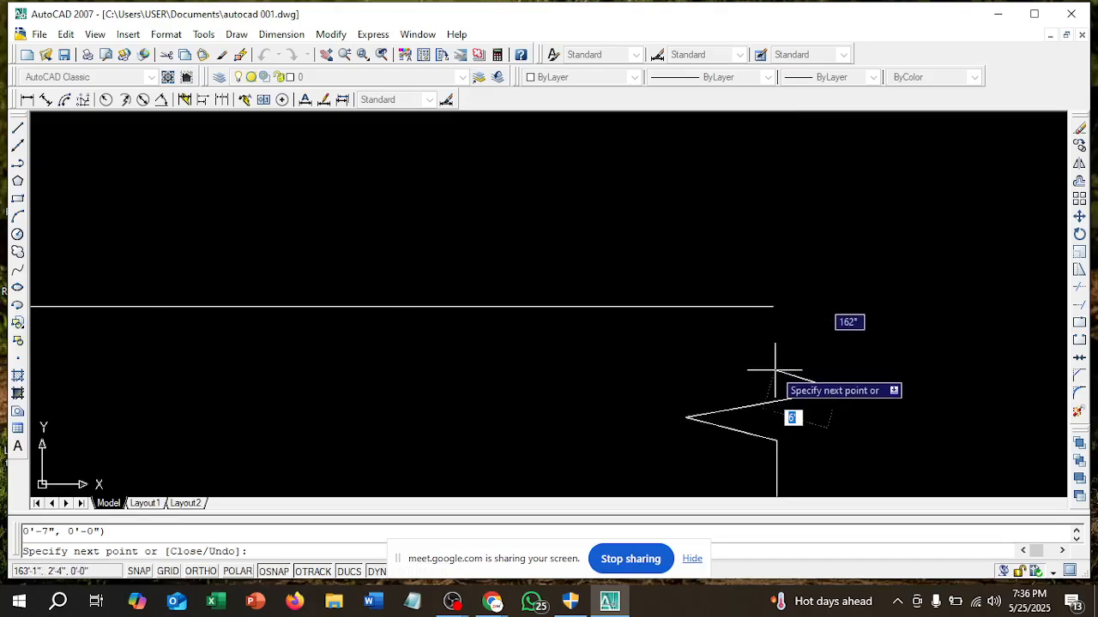
click(775, 370)
click(775, 306)
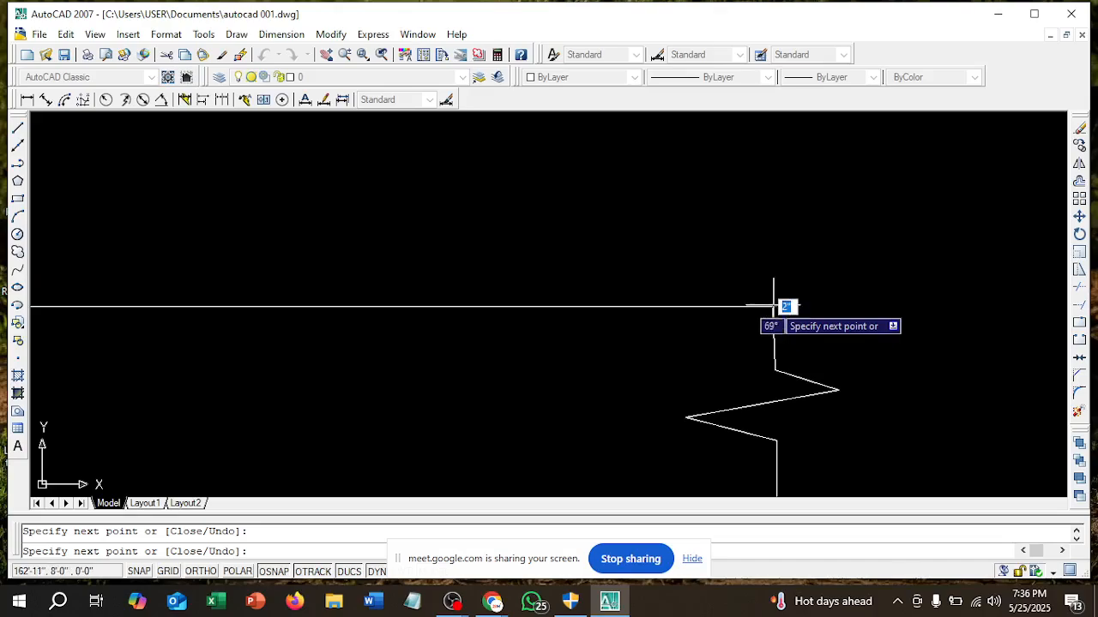
key(Escape)
- Join the left ends of the two long lines with a zigzag break line, starting vertically about 5'-9" up and turning Ortho off for the slanted segments
scroll(674, 372, down, 2)
scroll(692, 374, down, 2)
middle_drag(691, 374, 1049, 427)
scroll(542, 344, down, 2)
middle_drag(542, 344, 718, 317)
scroll(450, 387, up, 2)
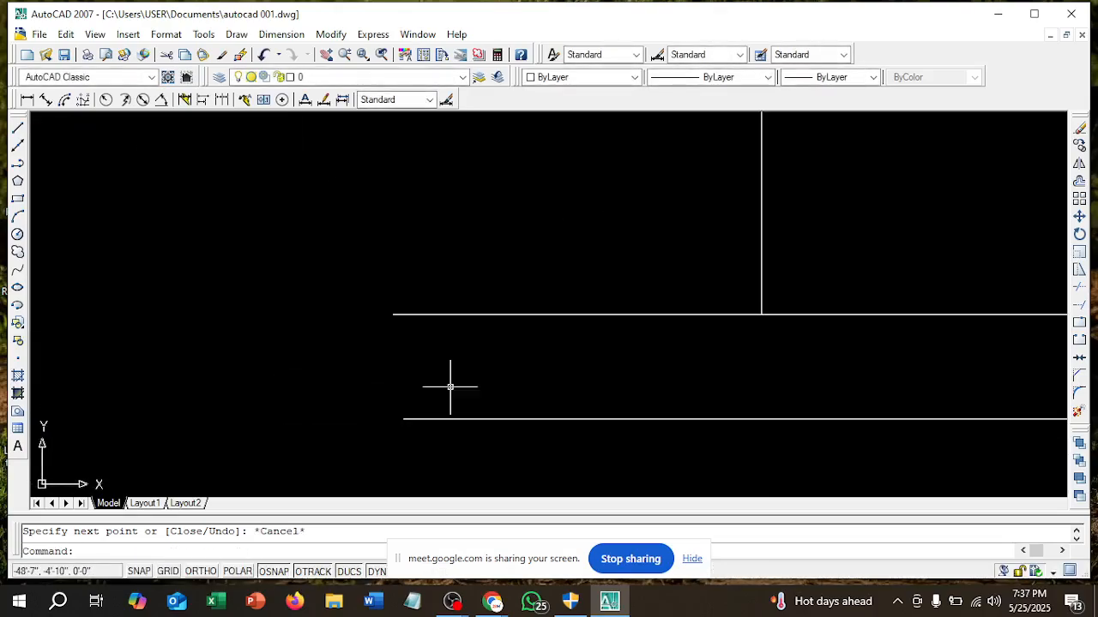
text(l)
key(Return)
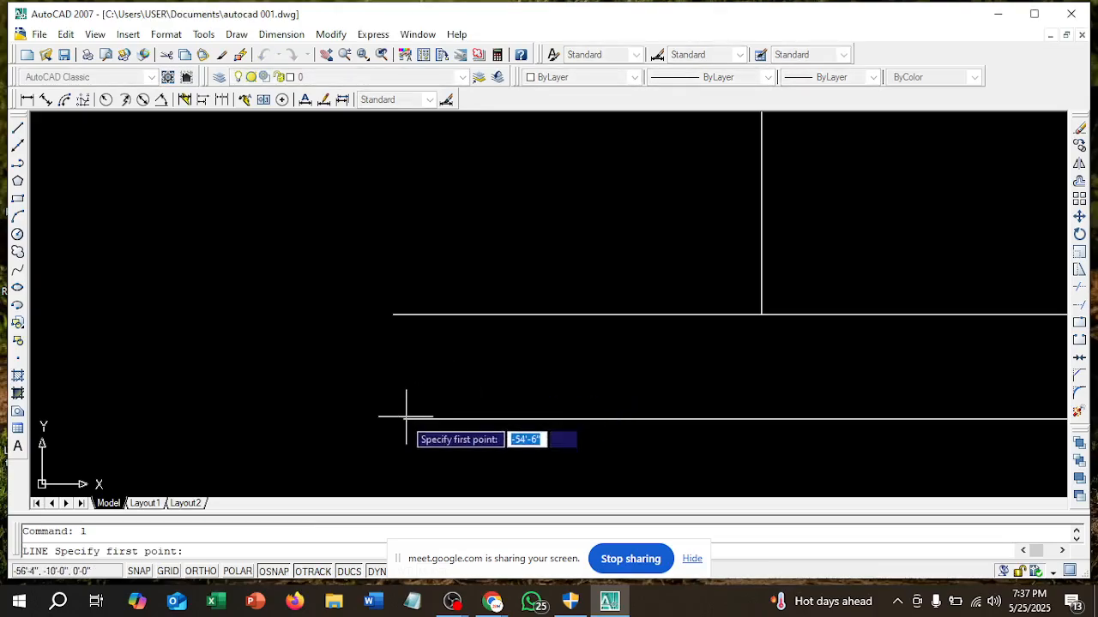
click(403, 420)
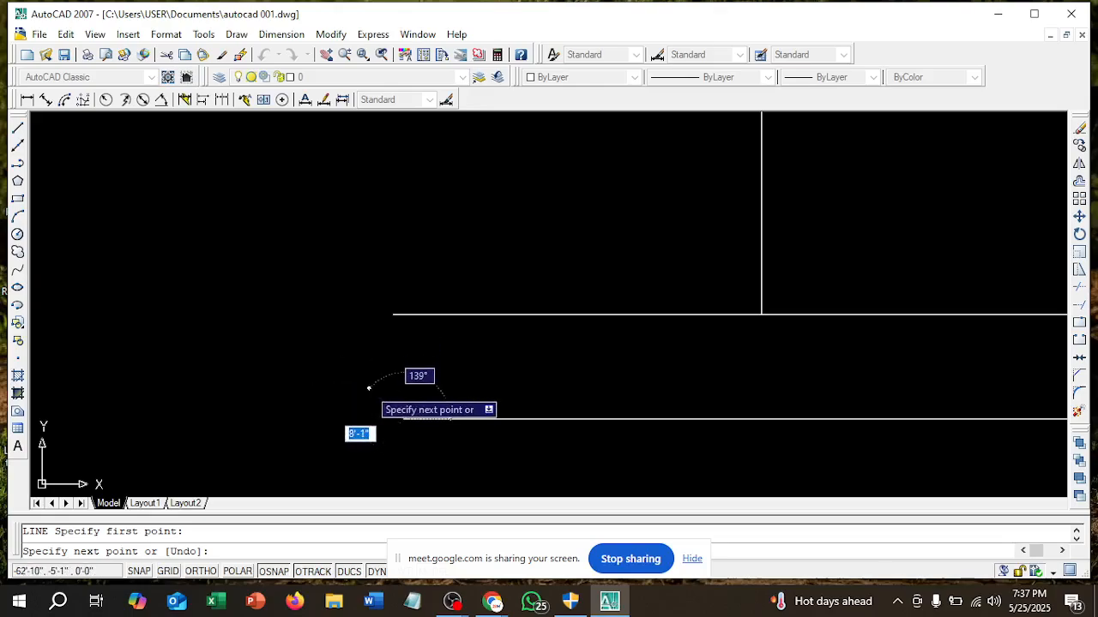
key(F8)
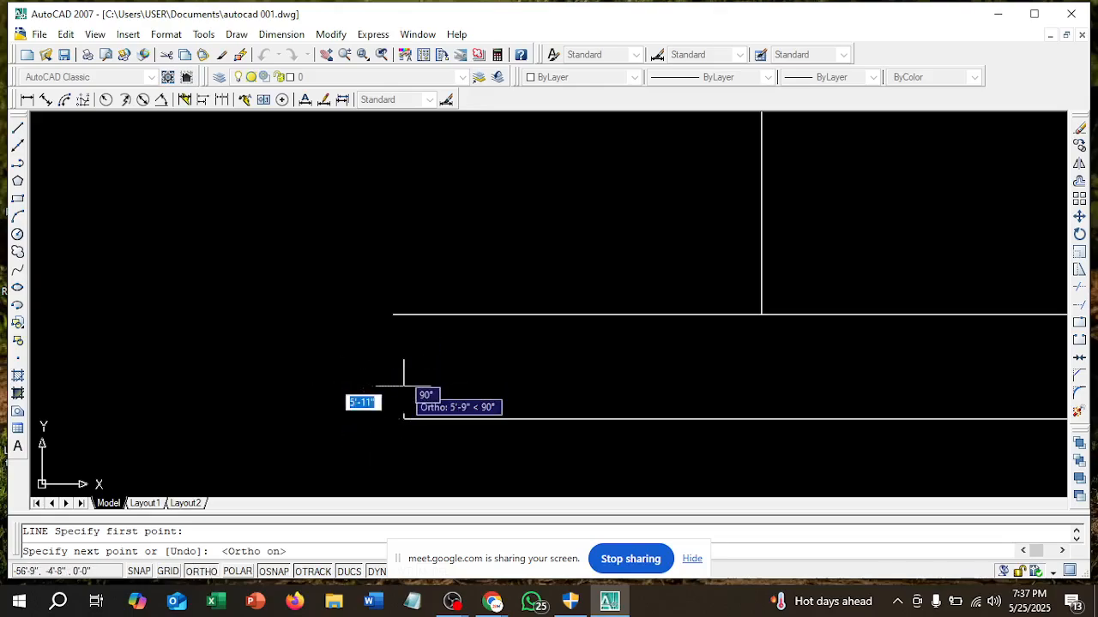
click(403, 385)
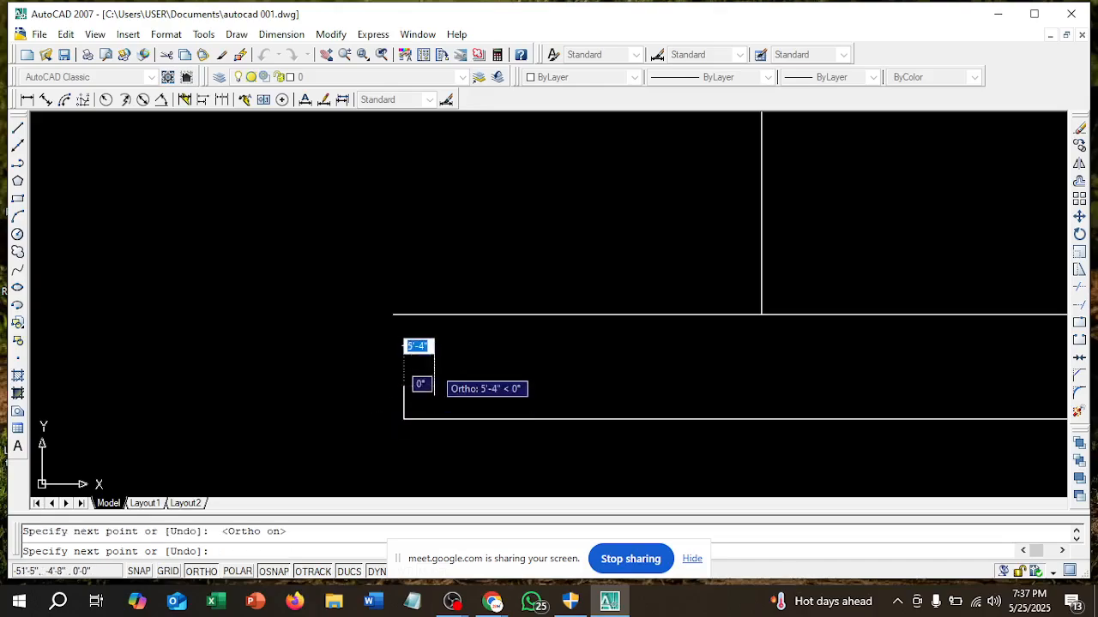
key(F8)
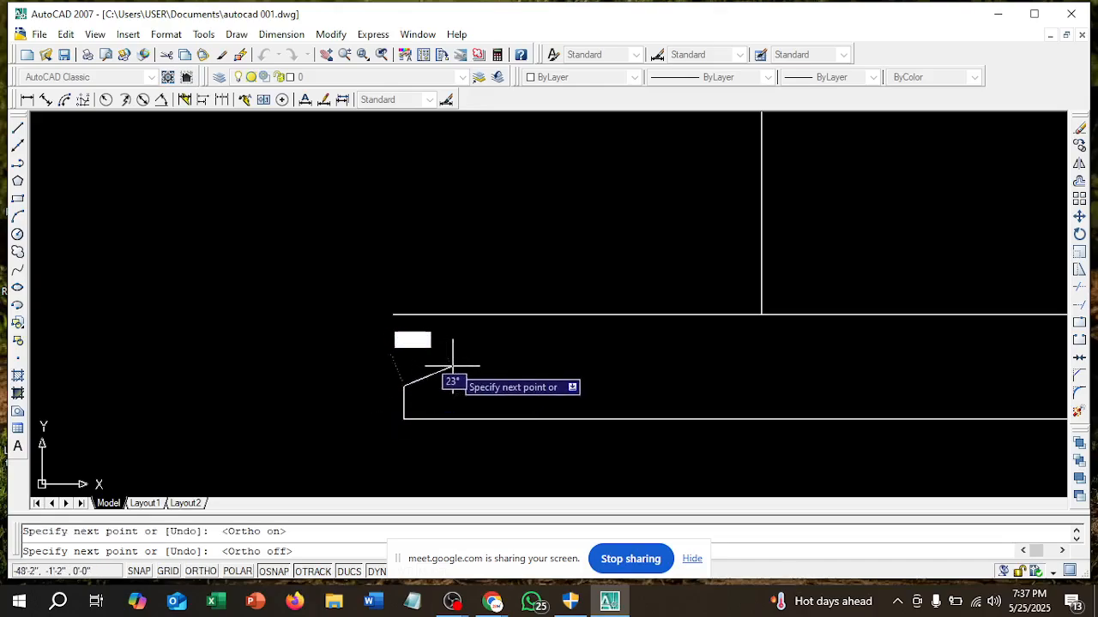
click(452, 367)
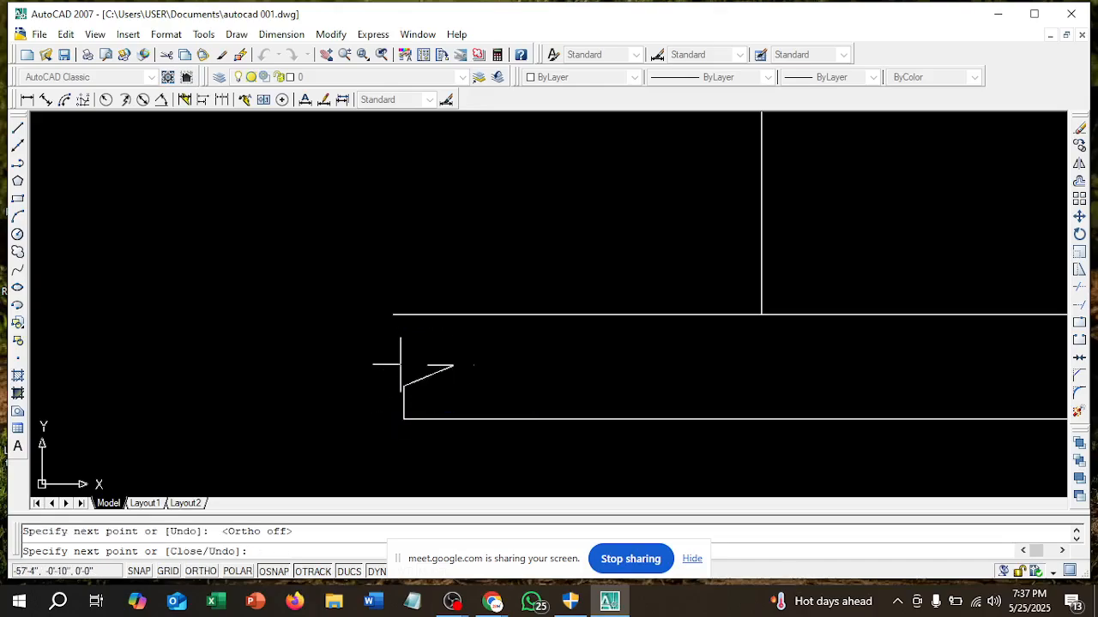
click(348, 351)
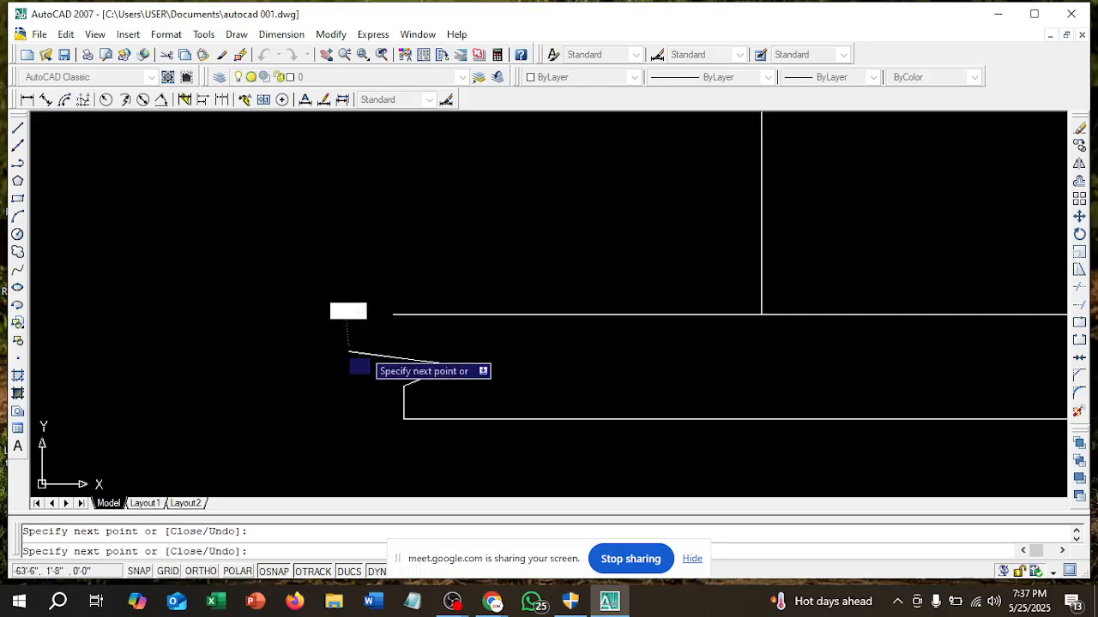
click(393, 349)
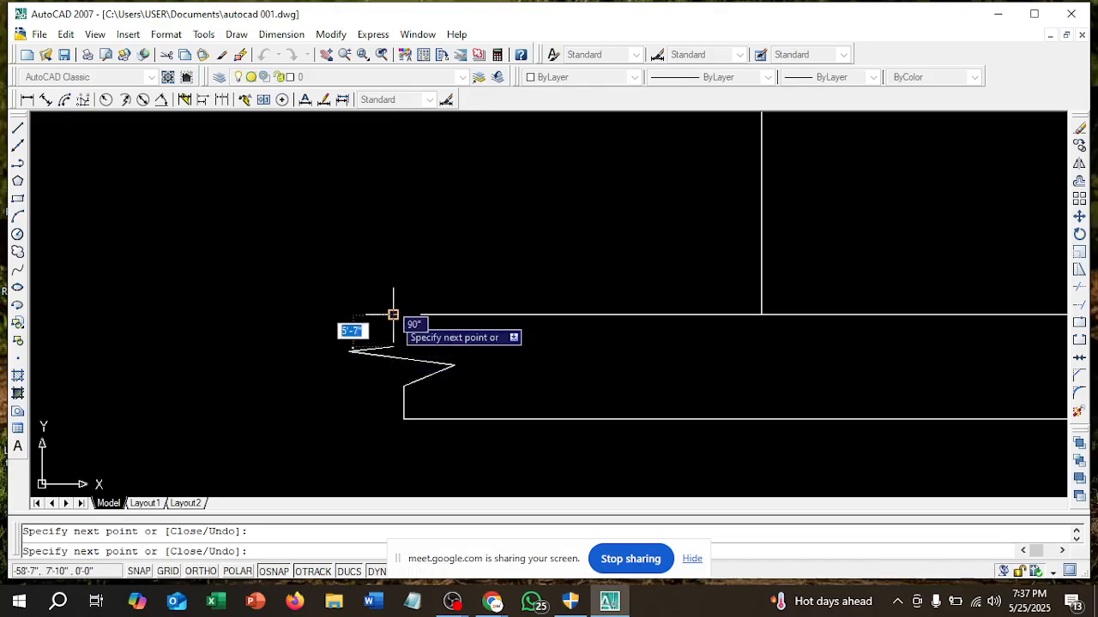
key(Escape)
scroll(429, 365, down, 3)
middle_drag(432, 368, 274, 370)
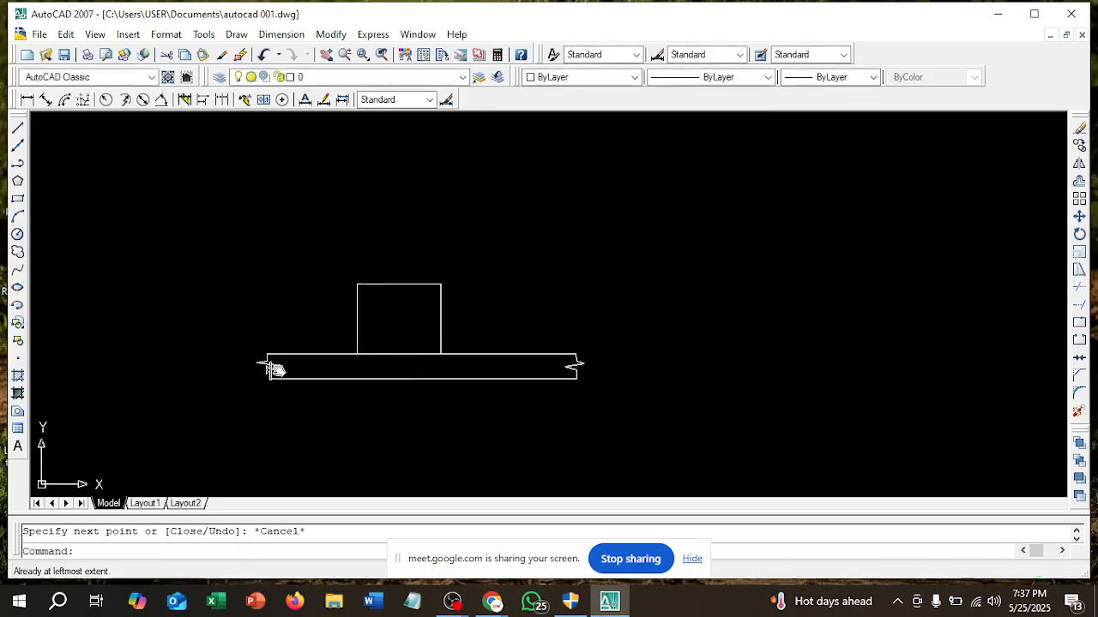
- Examine the road strip, the break lines at both of its ends and the plot rectangle above it
scroll(560, 379, up, 8)
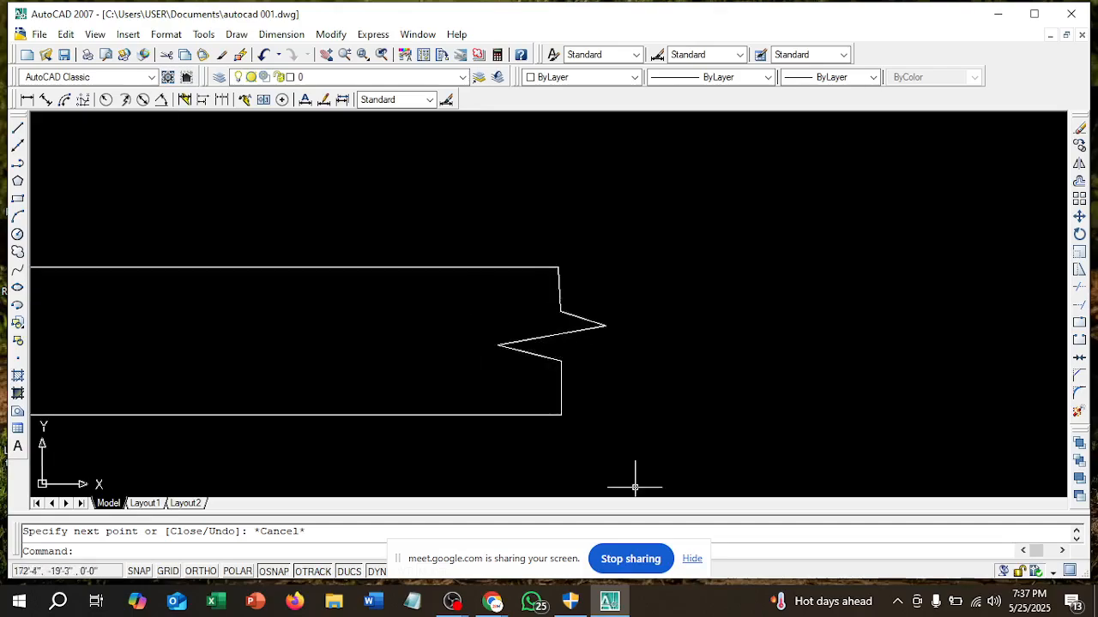
scroll(490, 345, down, 2)
scroll(620, 344, down, 2)
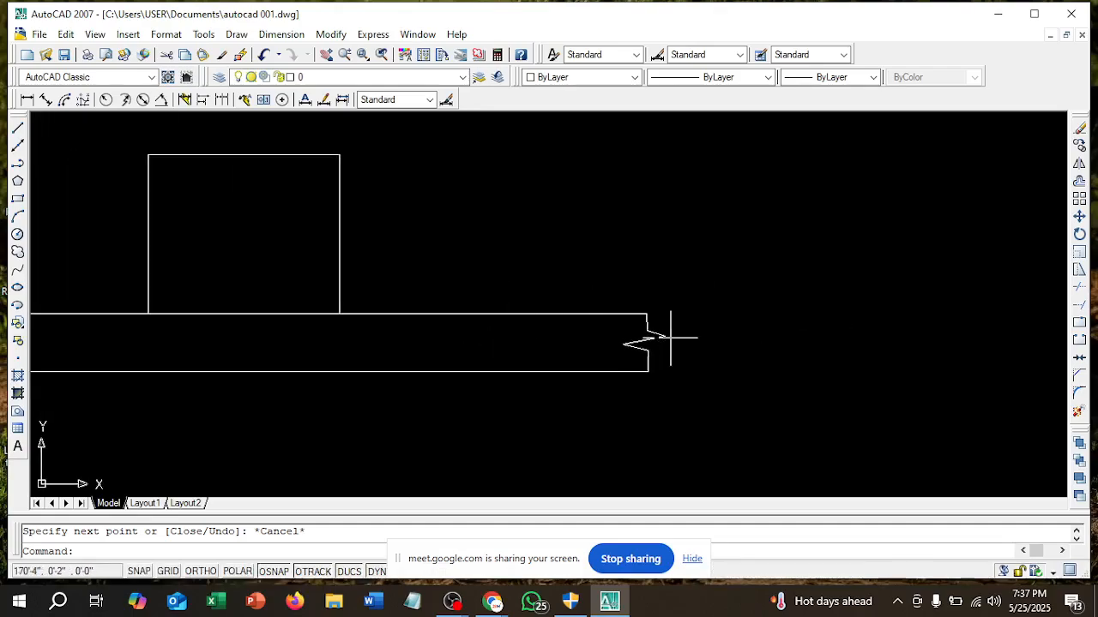
scroll(527, 331, down, 2)
middle_drag(532, 328, 848, 385)
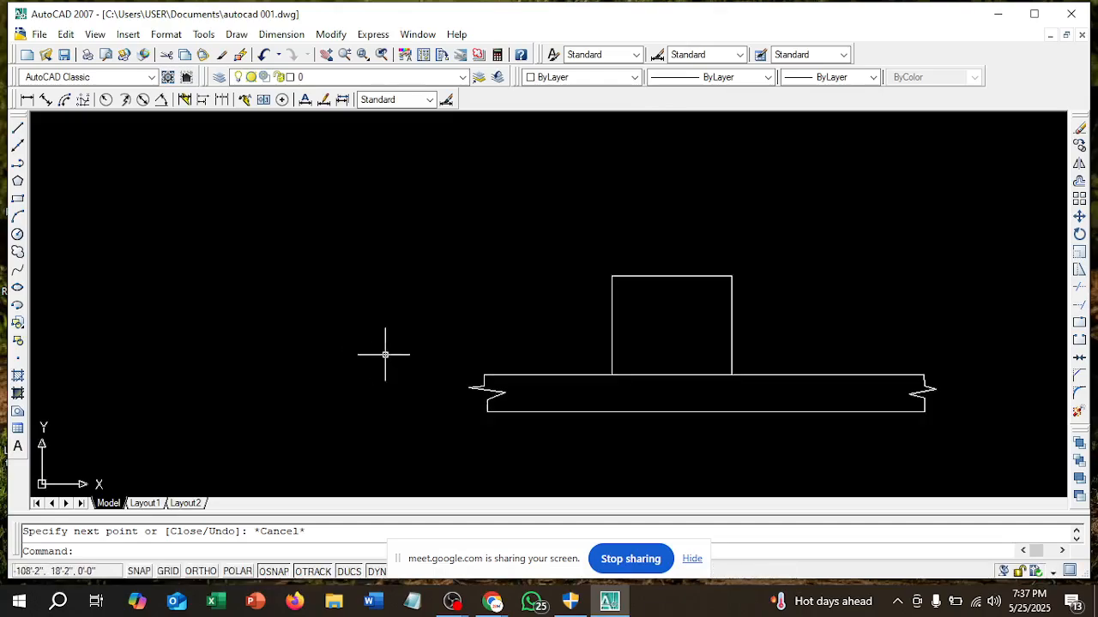
scroll(496, 399, up, 2)
middle_drag(522, 398, 322, 298)
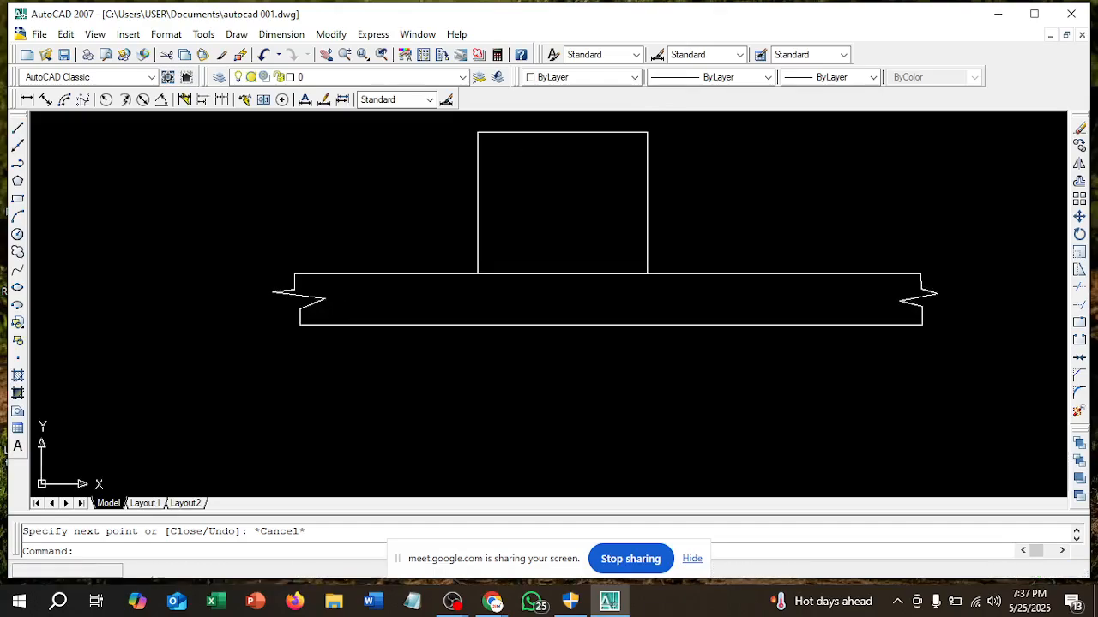
middle_drag(431, 319, 409, 408)
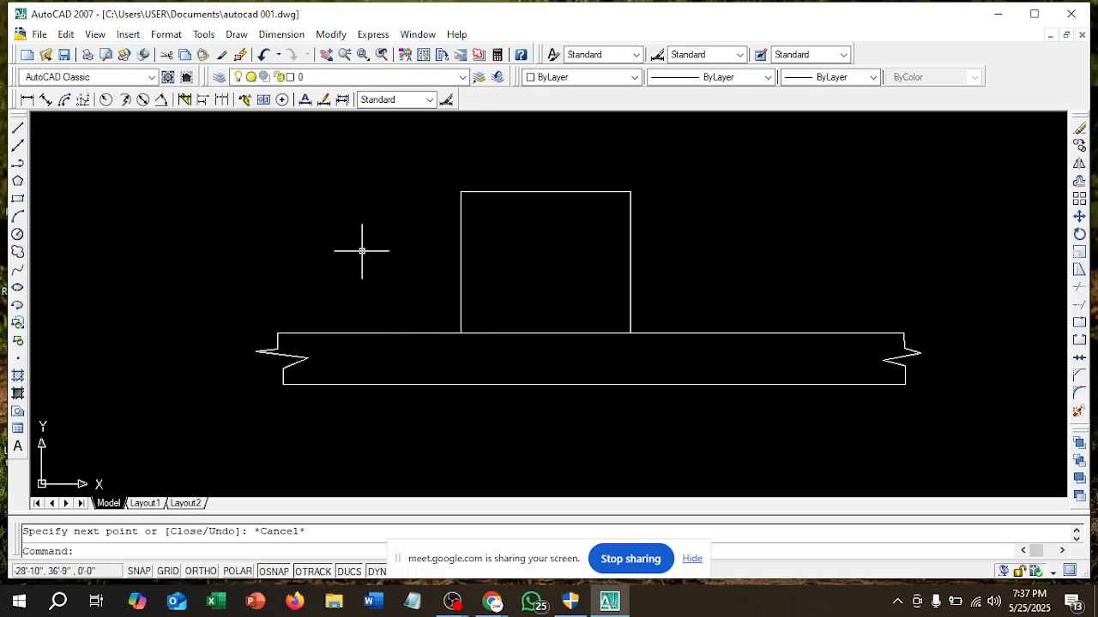
middle_drag(363, 245, 318, 258)
scroll(500, 275, up, 2)
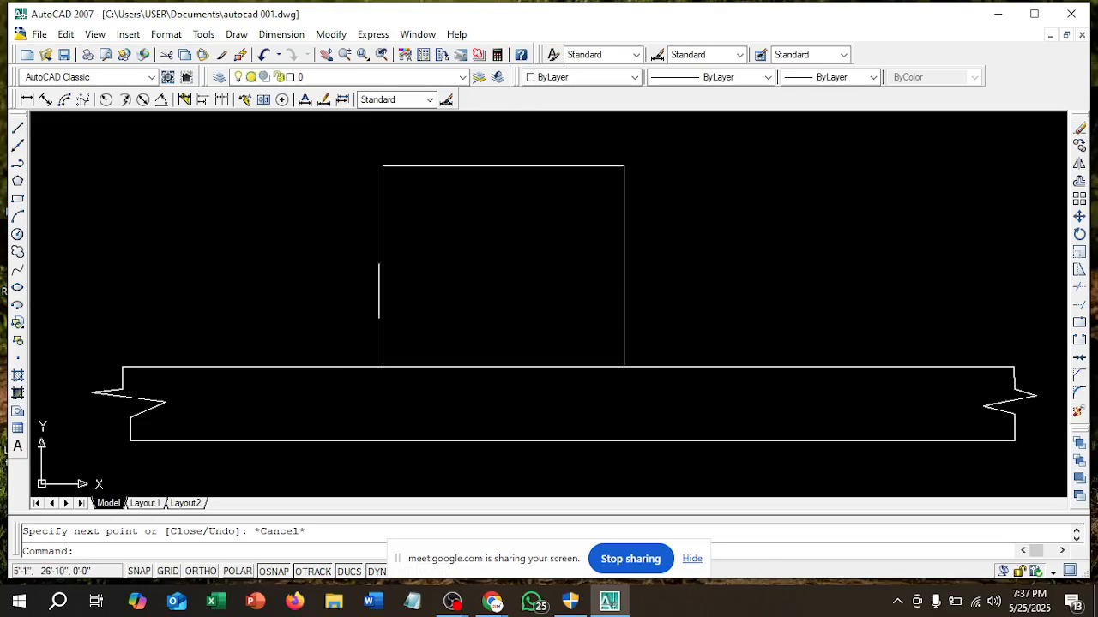
scroll(515, 304, down, 2)
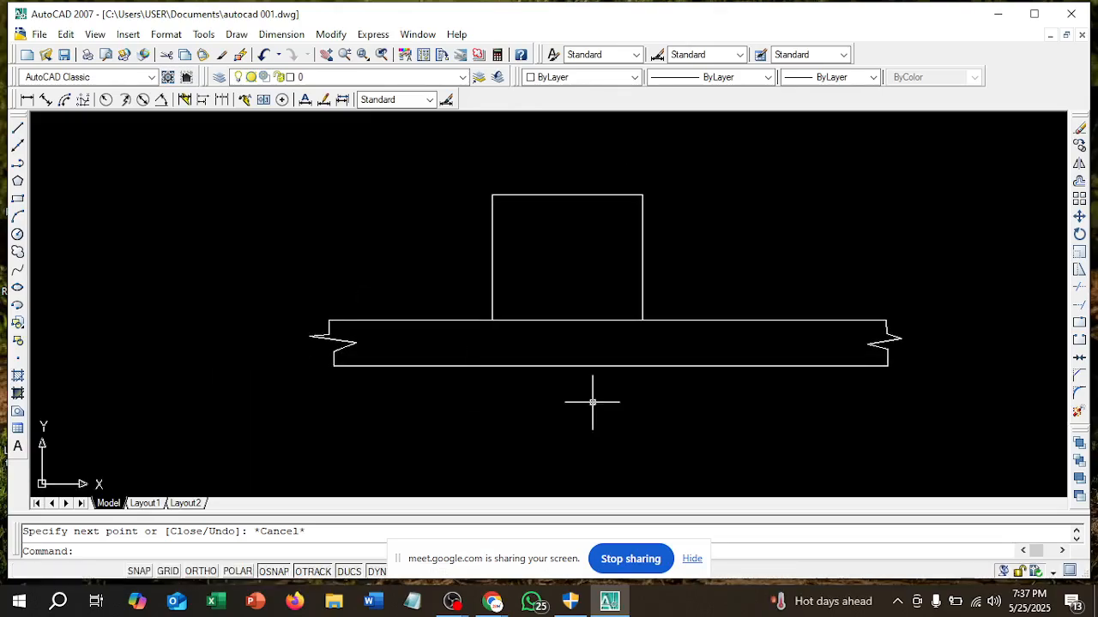
middle_drag(510, 271, 446, 302)
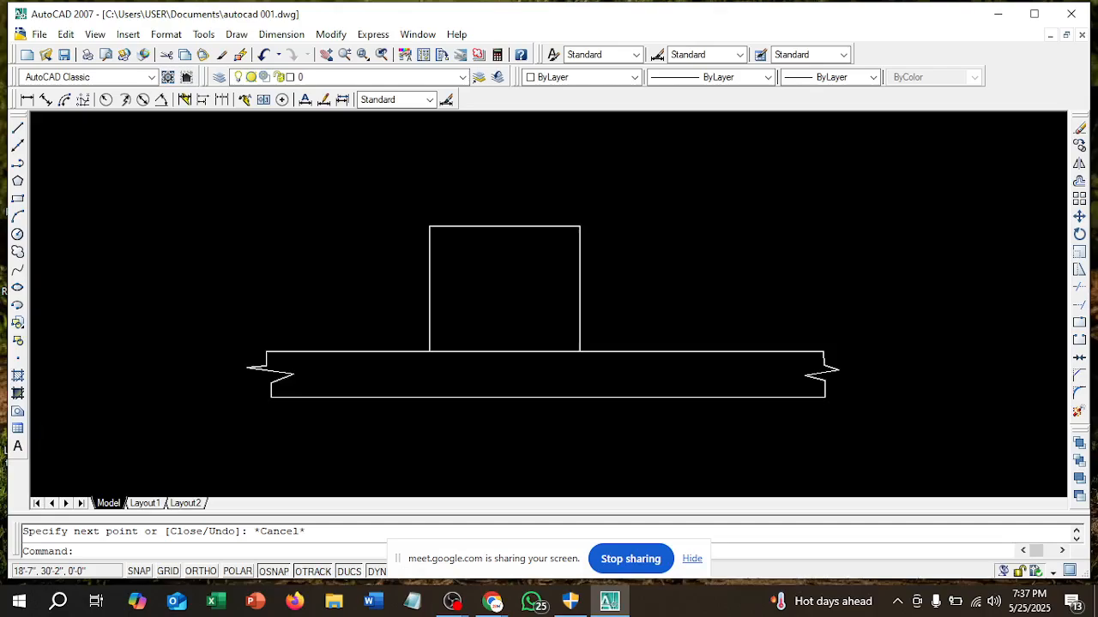
scroll(447, 302, up, 2)
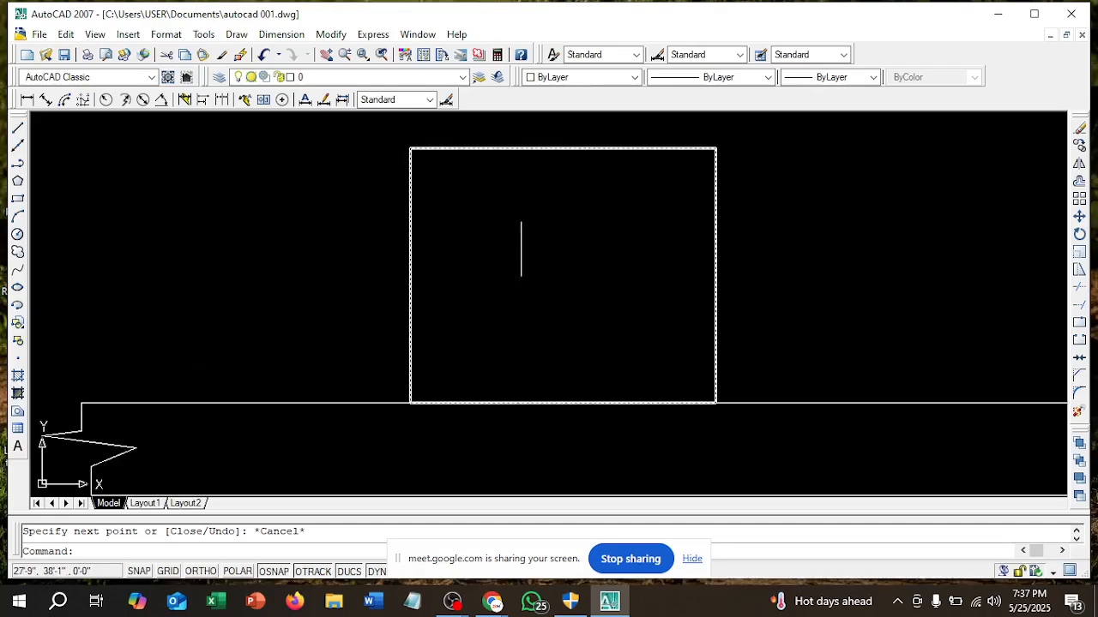
scroll(521, 249, down, 1)
middle_drag(521, 248, 462, 292)
scroll(434, 287, up, 1)
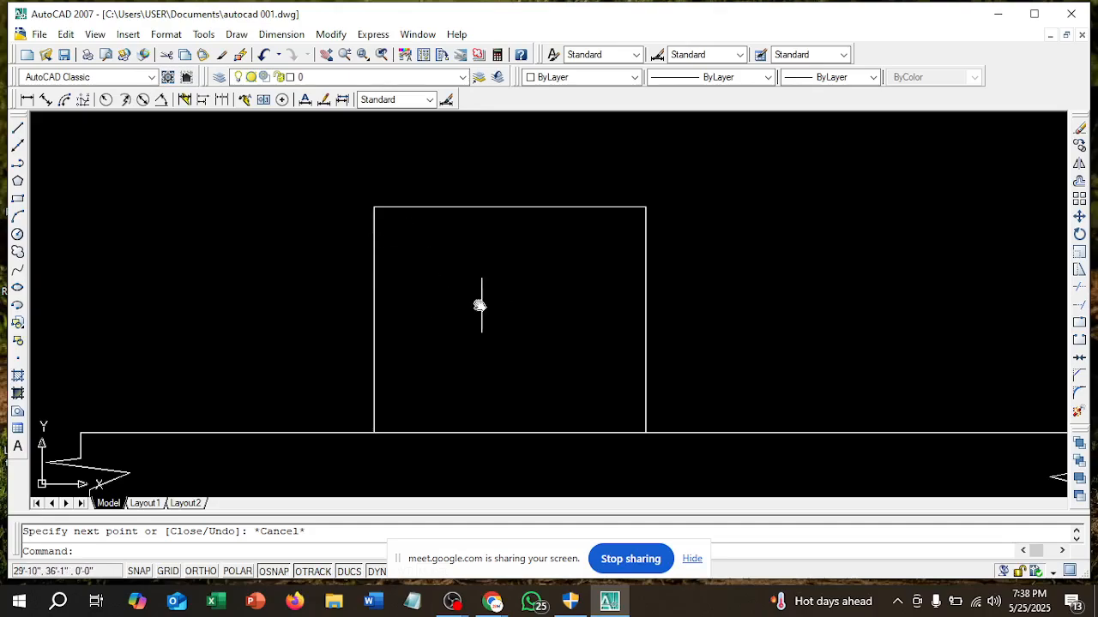
middle_drag(479, 306, 444, 258)
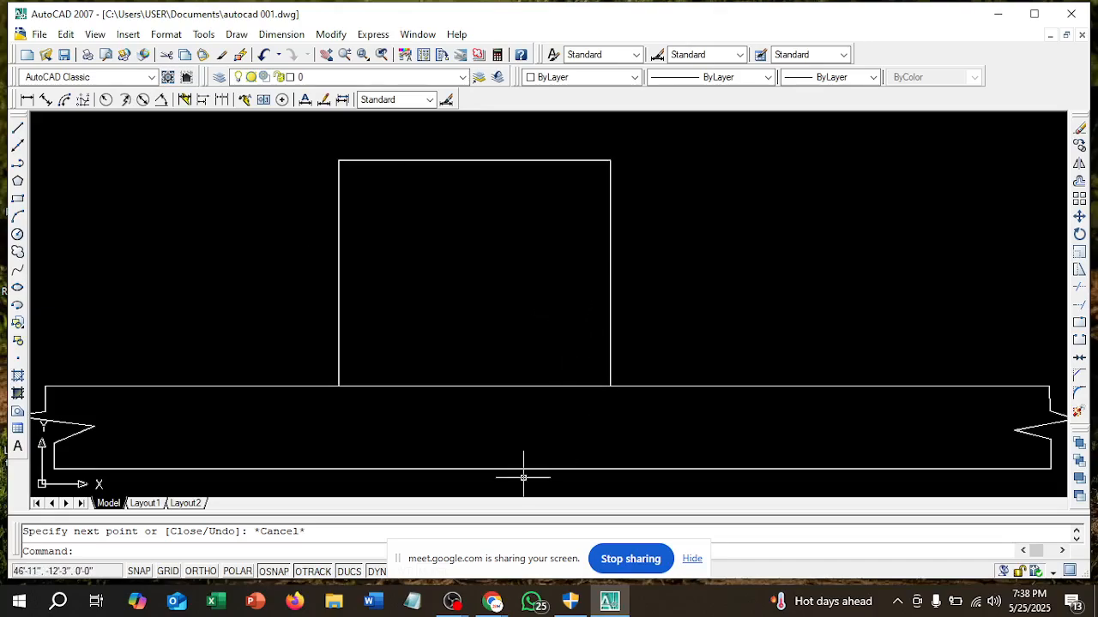
- Offset the plot rectangle 2' inward to create a parallel inner rectangle
click(1079, 182)
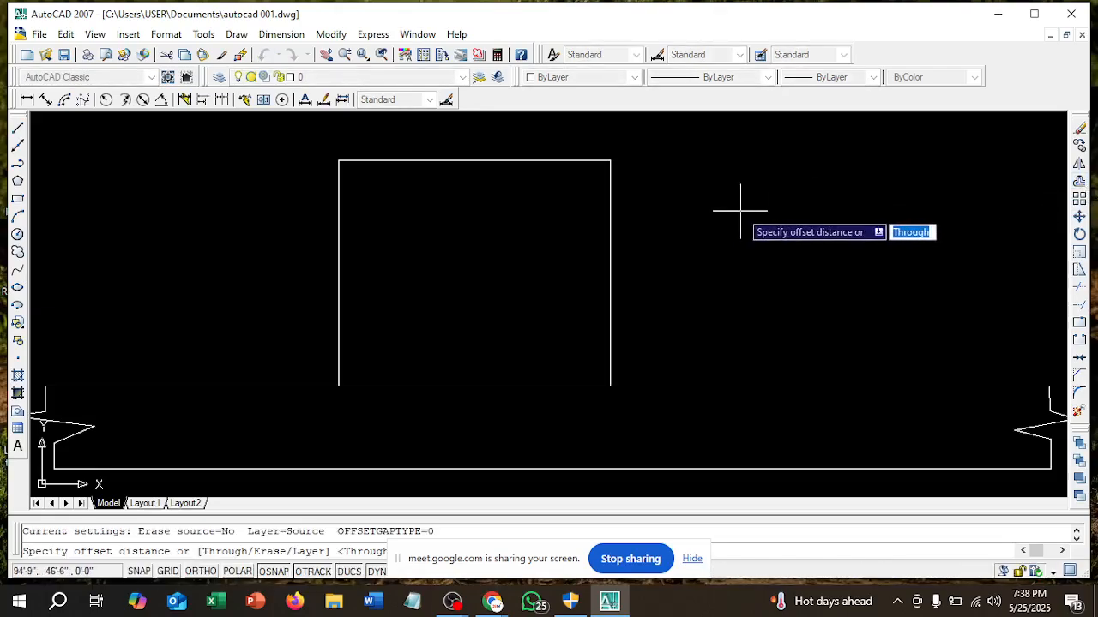
text(2)
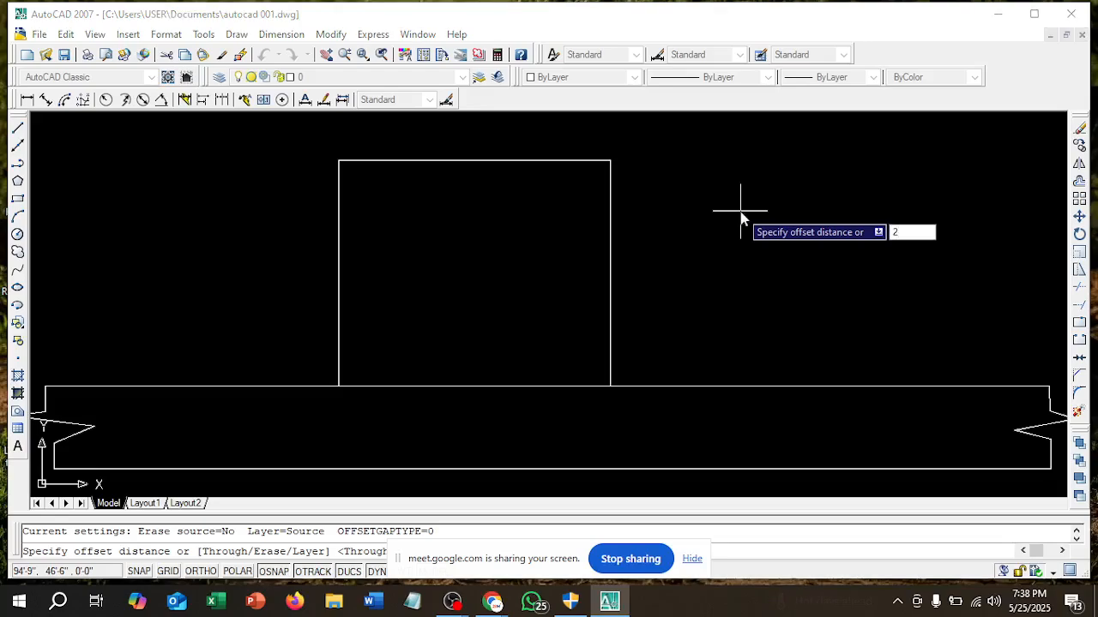
text(')
key(Return)
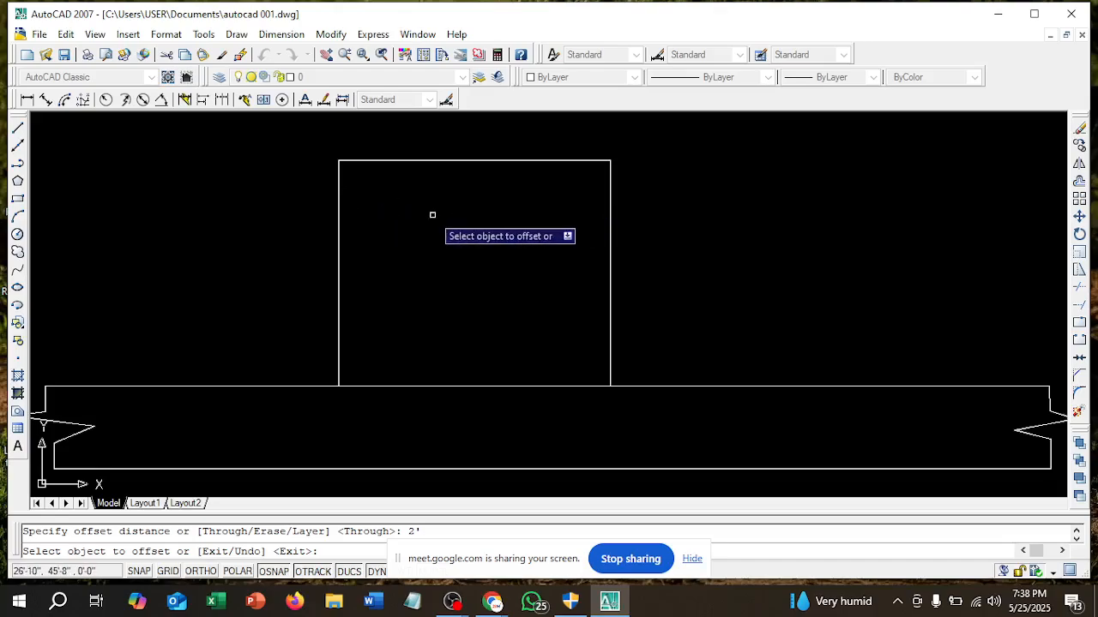
click(339, 239)
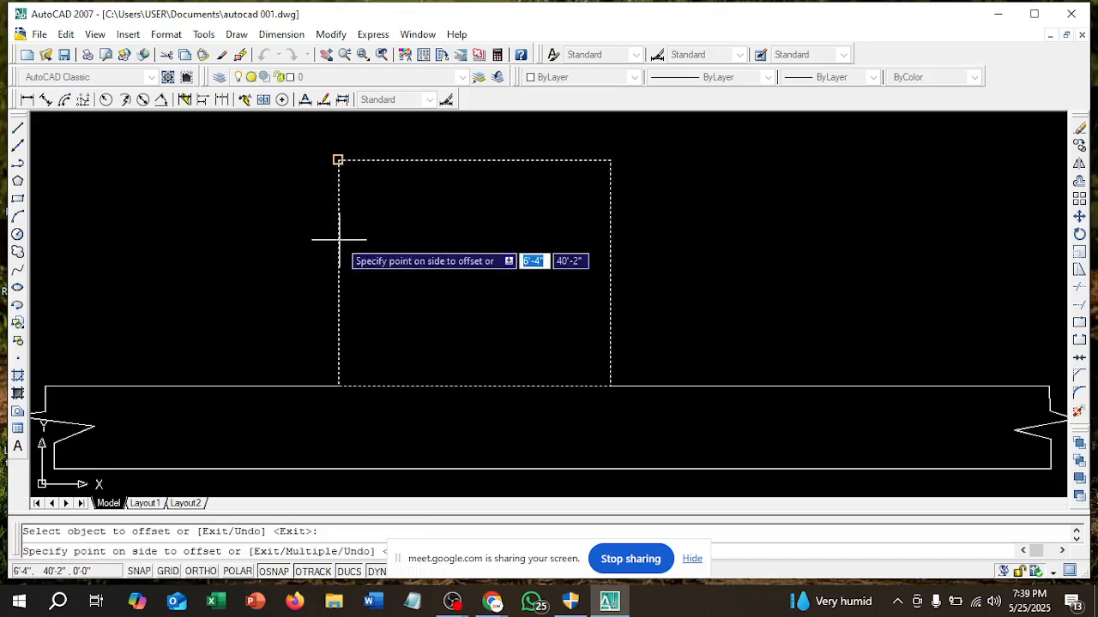
click(419, 247)
scroll(337, 197, up, 2)
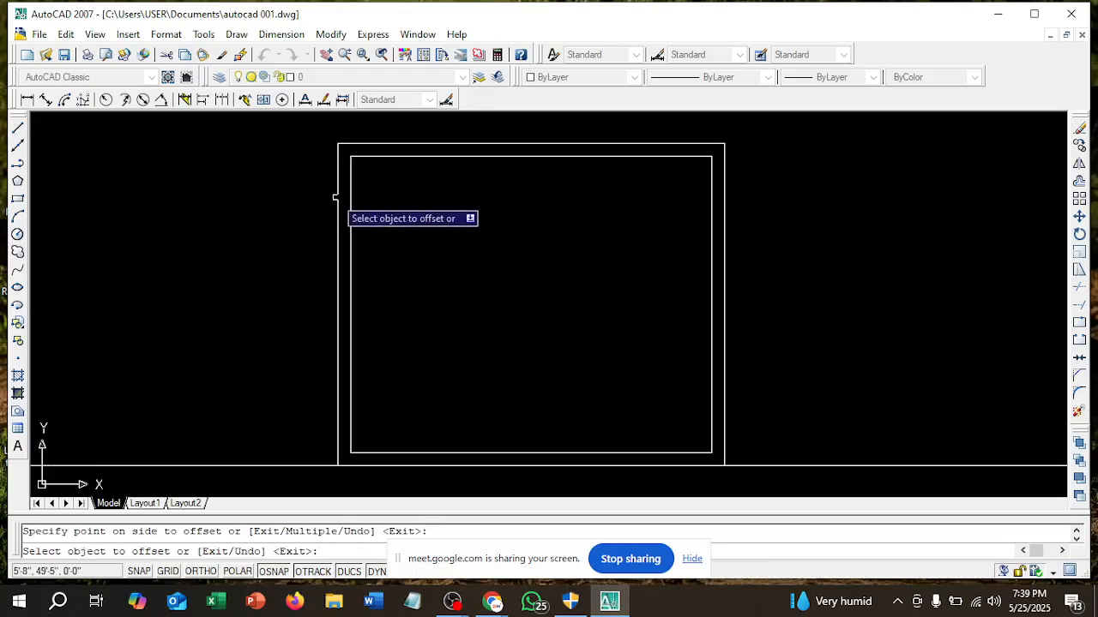
- Inspect the gap between the outer and inner rectangles around the upper edge and corners, and leave the Offset command
scroll(337, 197, up, 3)
scroll(390, 187, up, 2)
scroll(389, 187, down, 4)
middle_drag(390, 189, 382, 270)
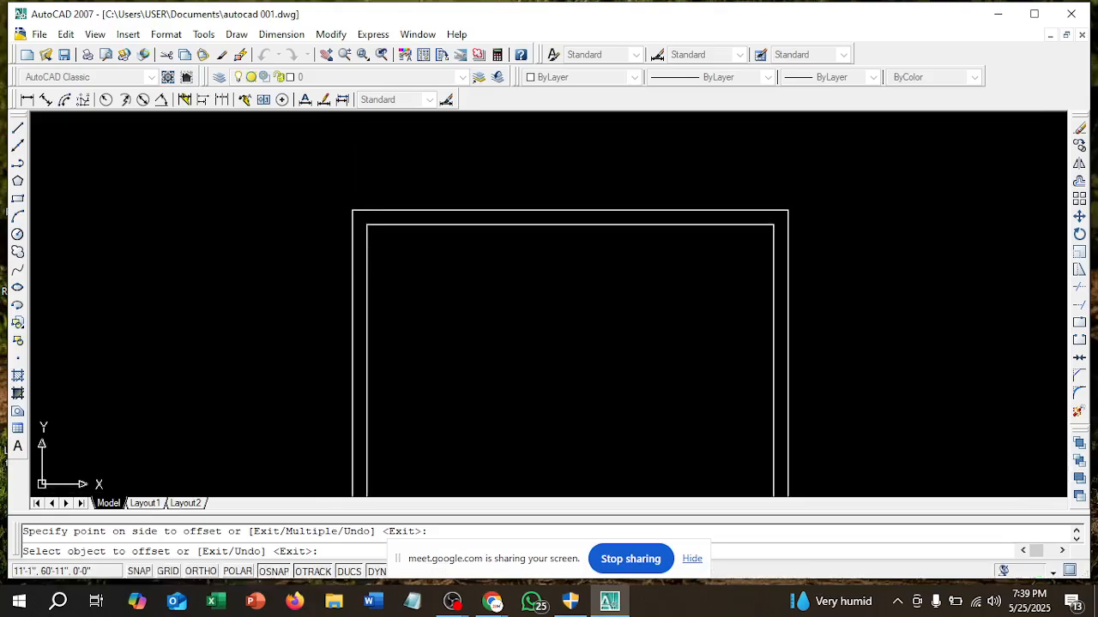
scroll(343, 218, up, 2)
scroll(493, 207, down, 4)
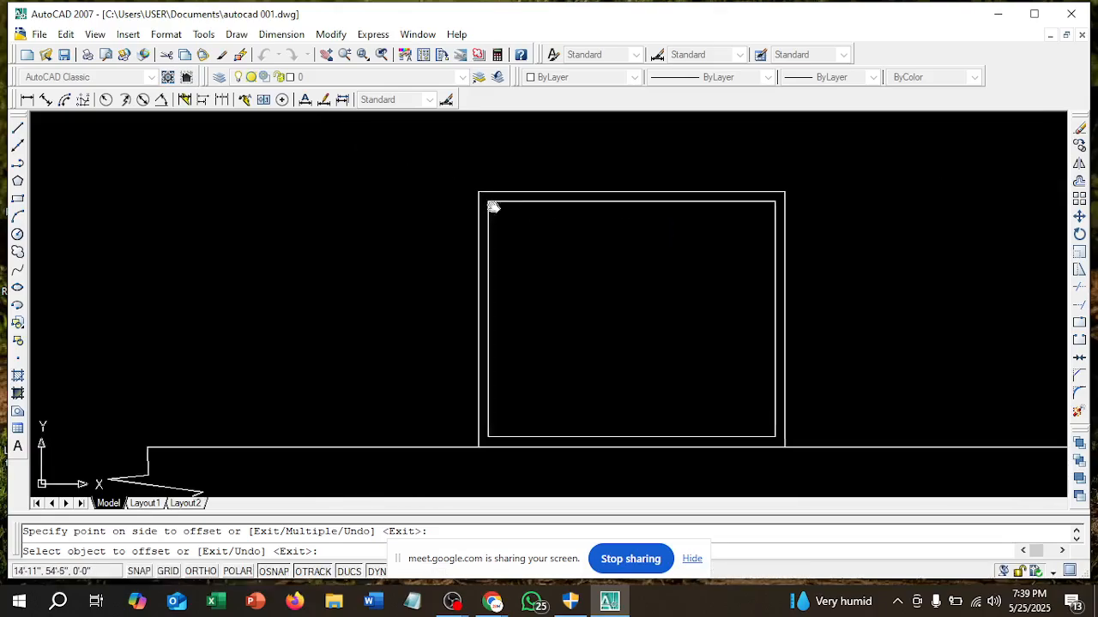
middle_drag(493, 207, 408, 183)
scroll(624, 243, up, 4)
middle_drag(504, 225, 553, 341)
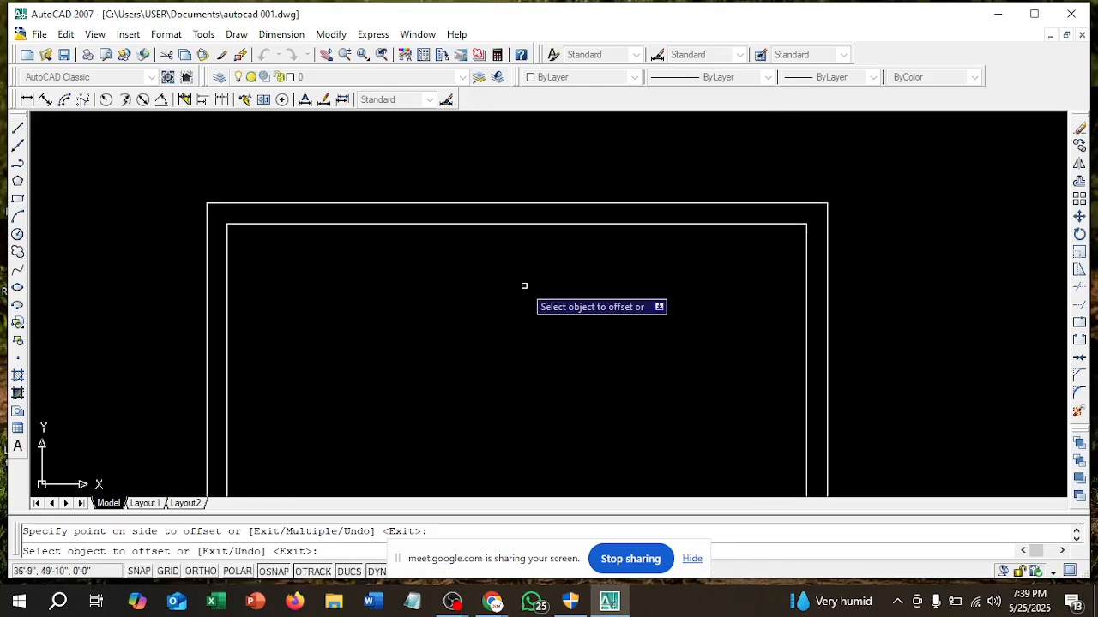
key(Escape)
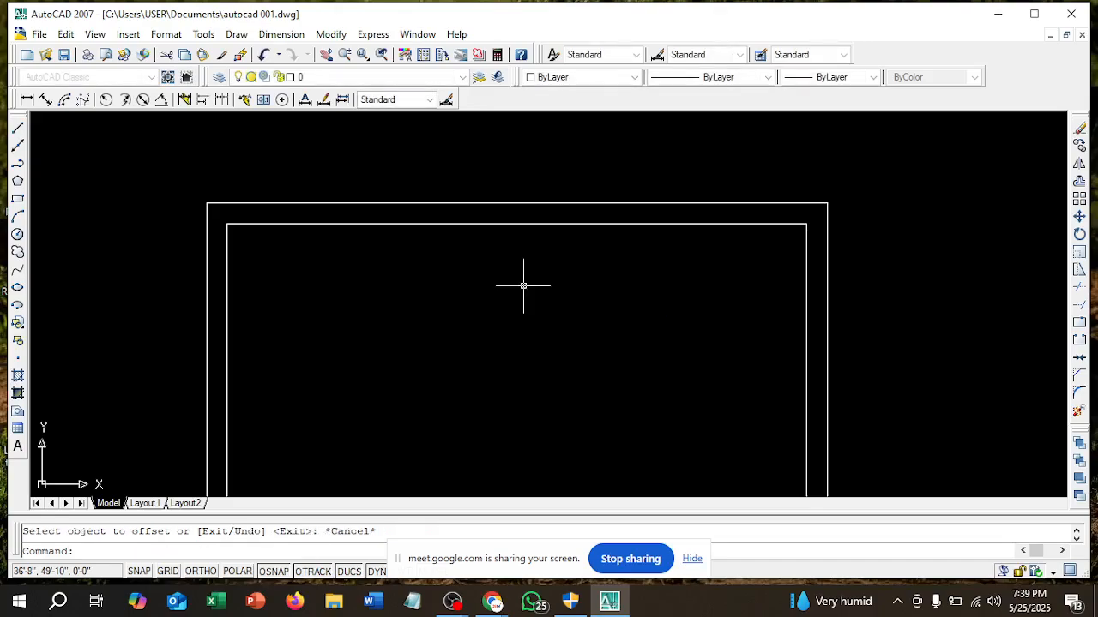
- Add a linear dimension across the gap between the inner and outer rectangles near their upper-left corners
click(26, 100)
scroll(248, 219, up, 2)
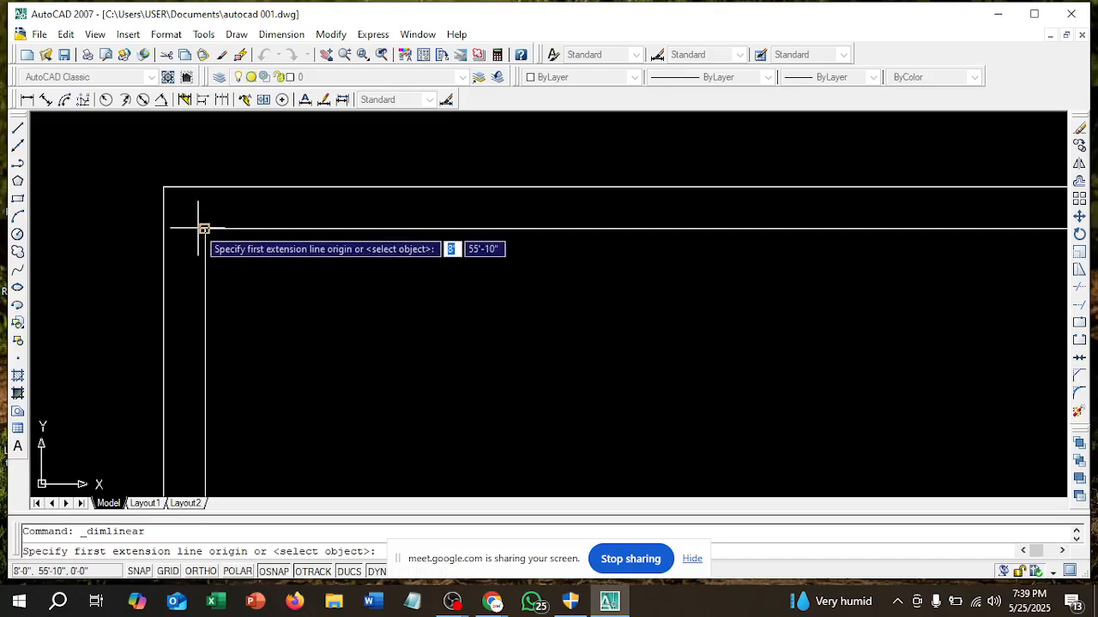
click(204, 228)
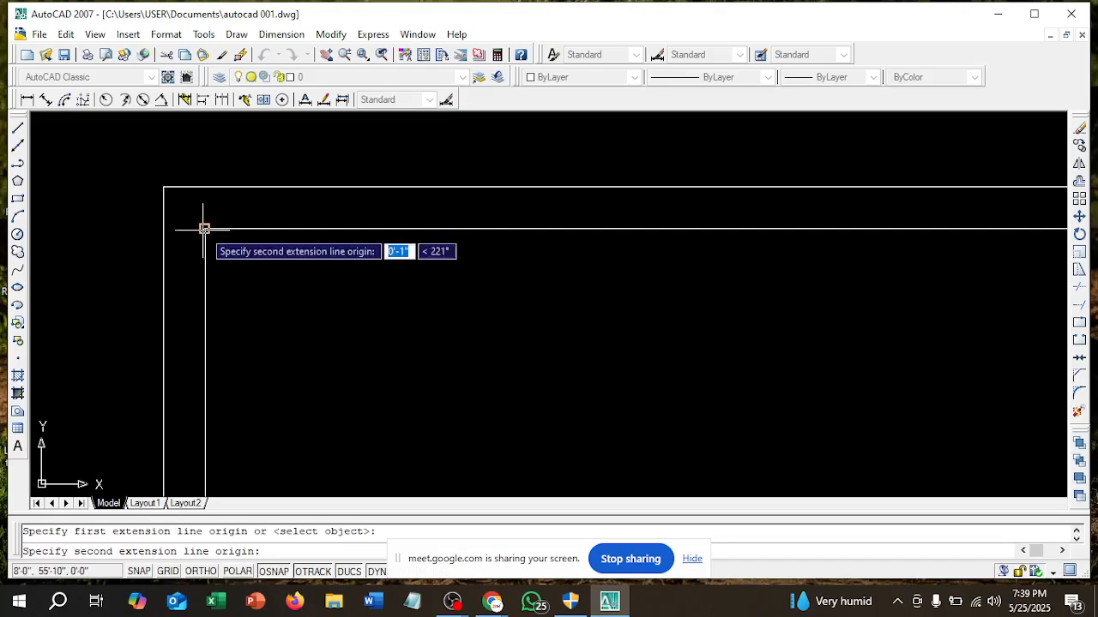
click(164, 186)
click(177, 255)
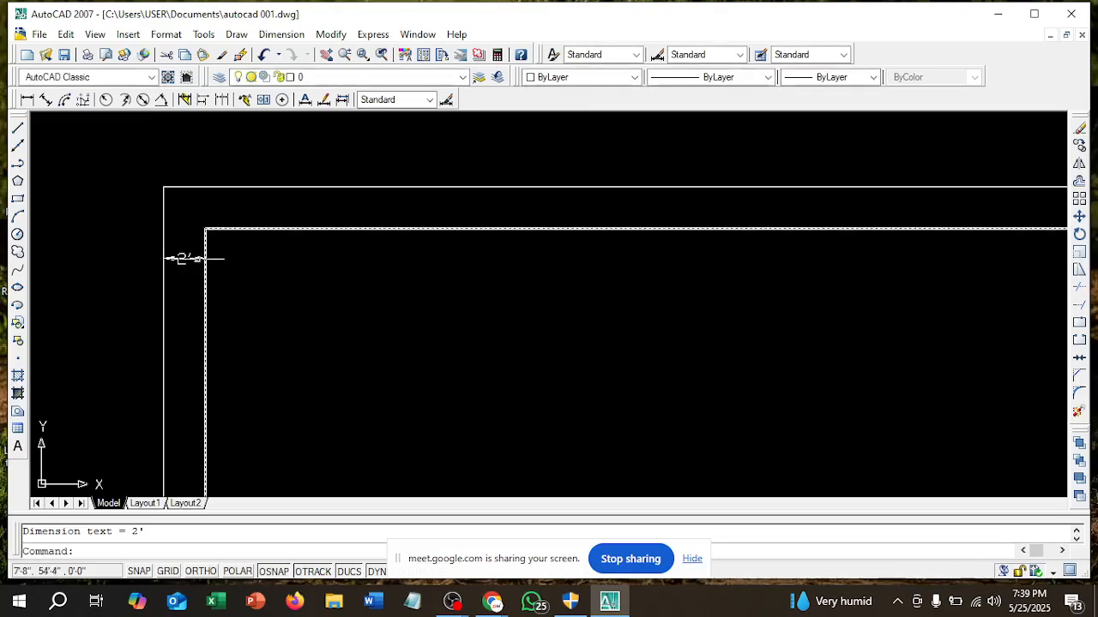
scroll(195, 257, up, 3)
scroll(195, 257, up, 1)
scroll(177, 253, down, 3)
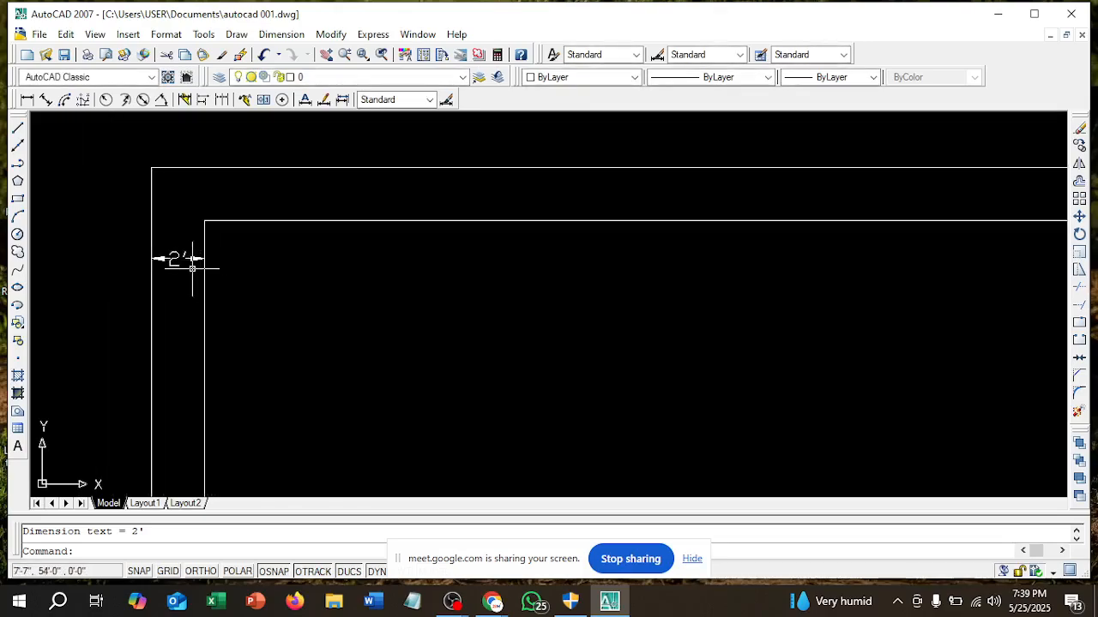
- Delete the linear dimension between the two rectangles
click(177, 261)
click(172, 245)
key(Delete)
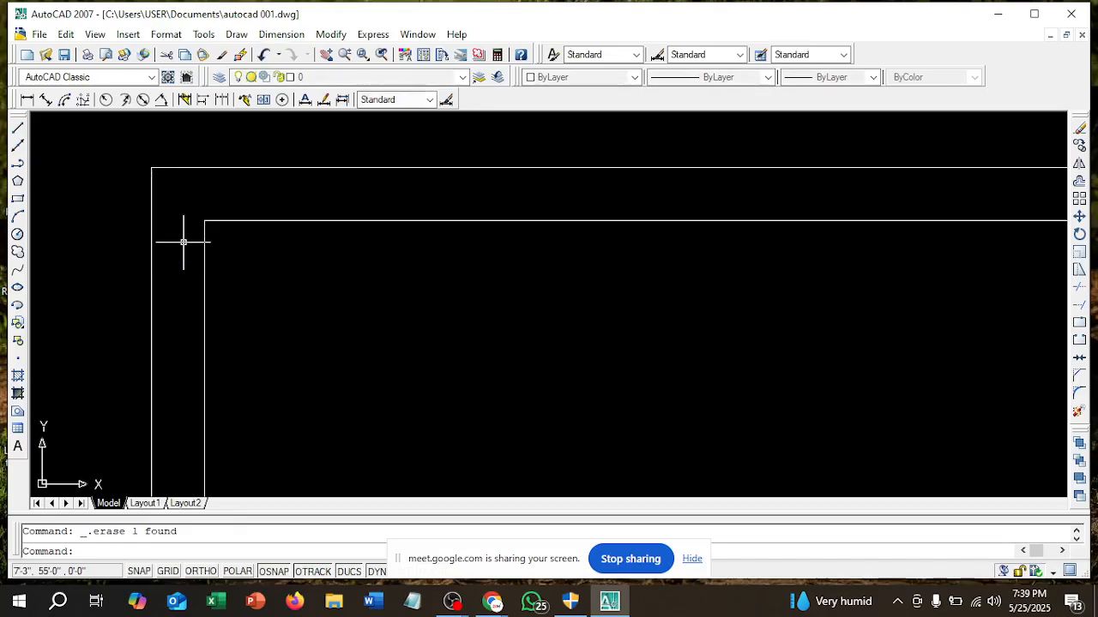
- Trim away the lower edge of the inner rectangle using Trim with the Crossing option and all objects as cutting edges
scroll(290, 275, down, 3)
scroll(331, 245, down, 3)
scroll(326, 386, up, 2)
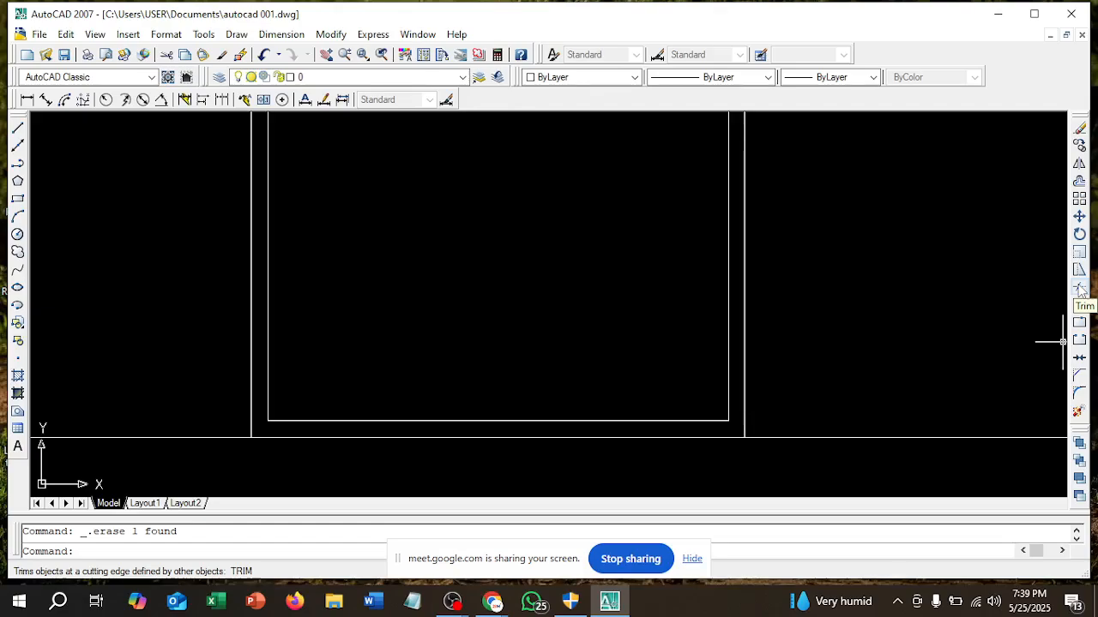
click(1080, 289)
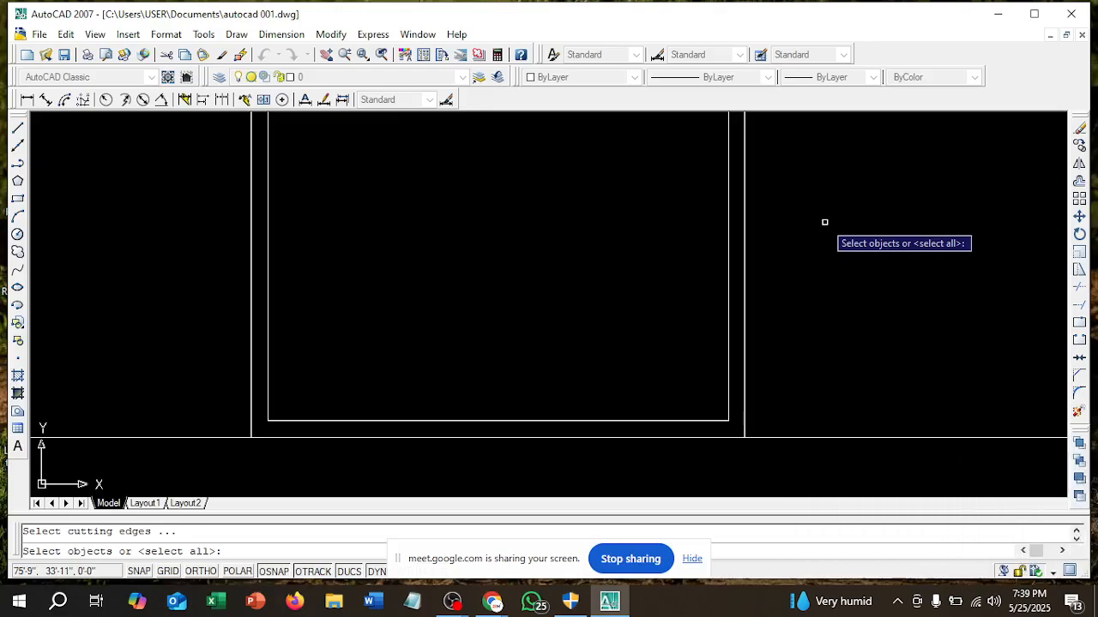
right_click(824, 222)
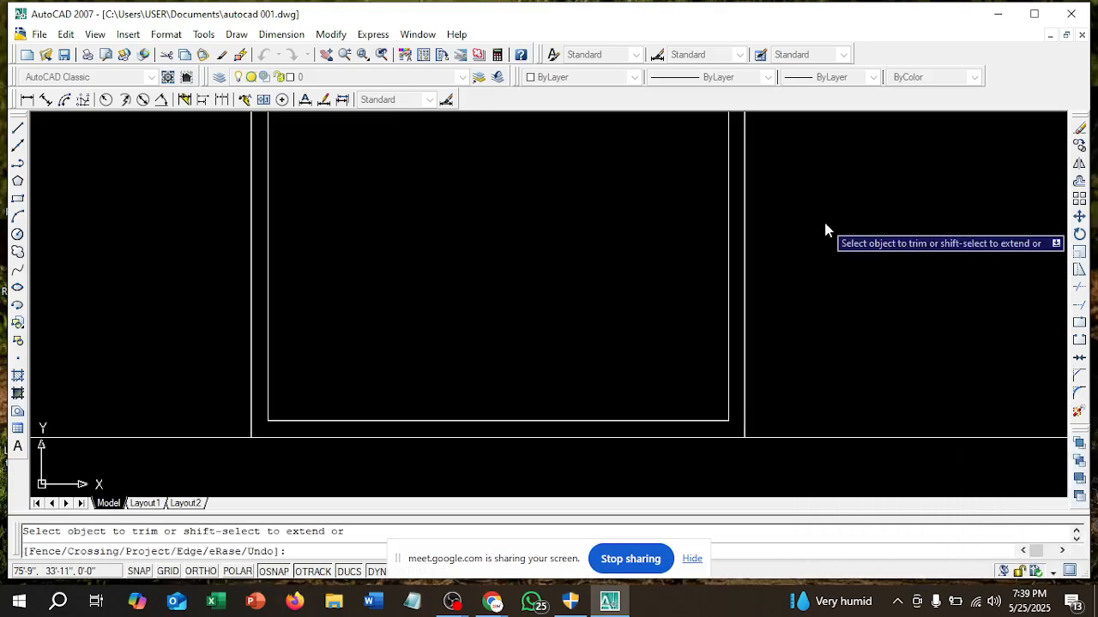
right_click(826, 228)
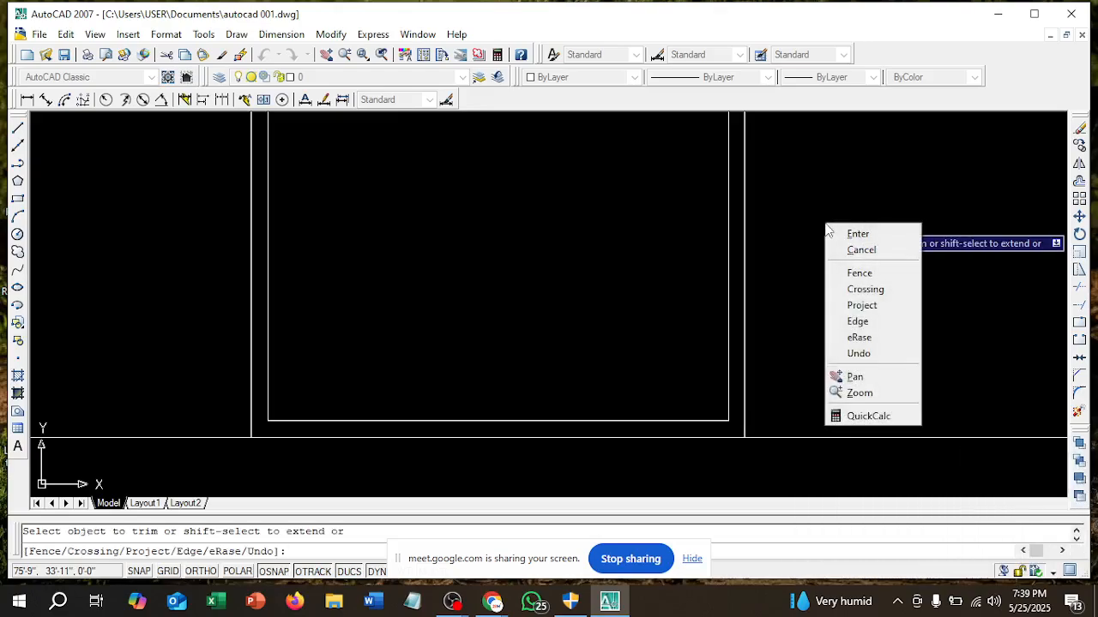
click(854, 291)
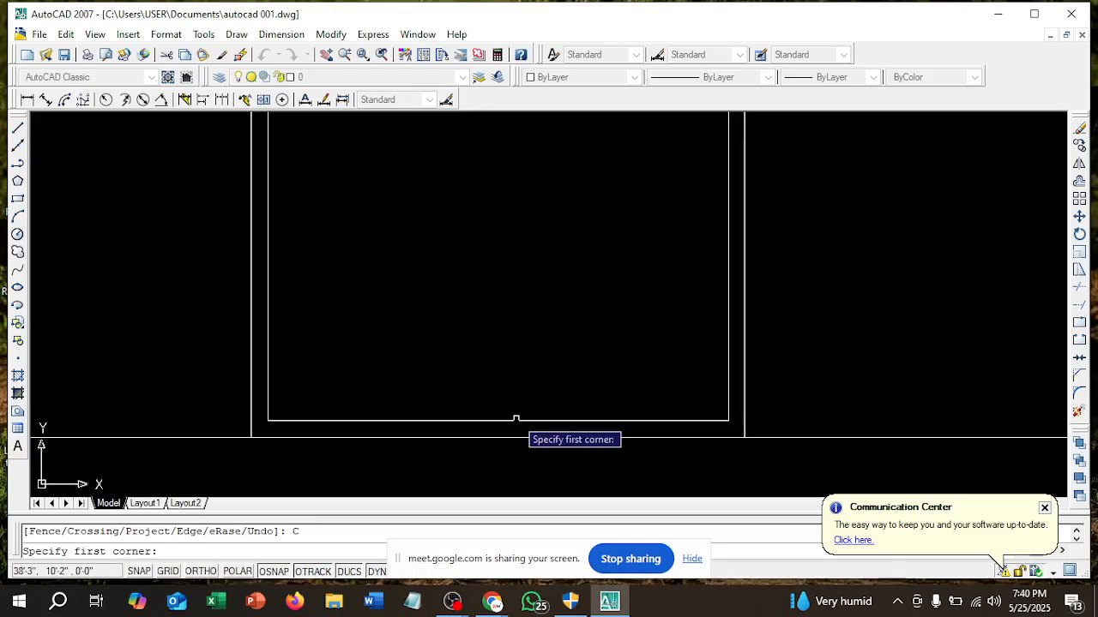
click(516, 419)
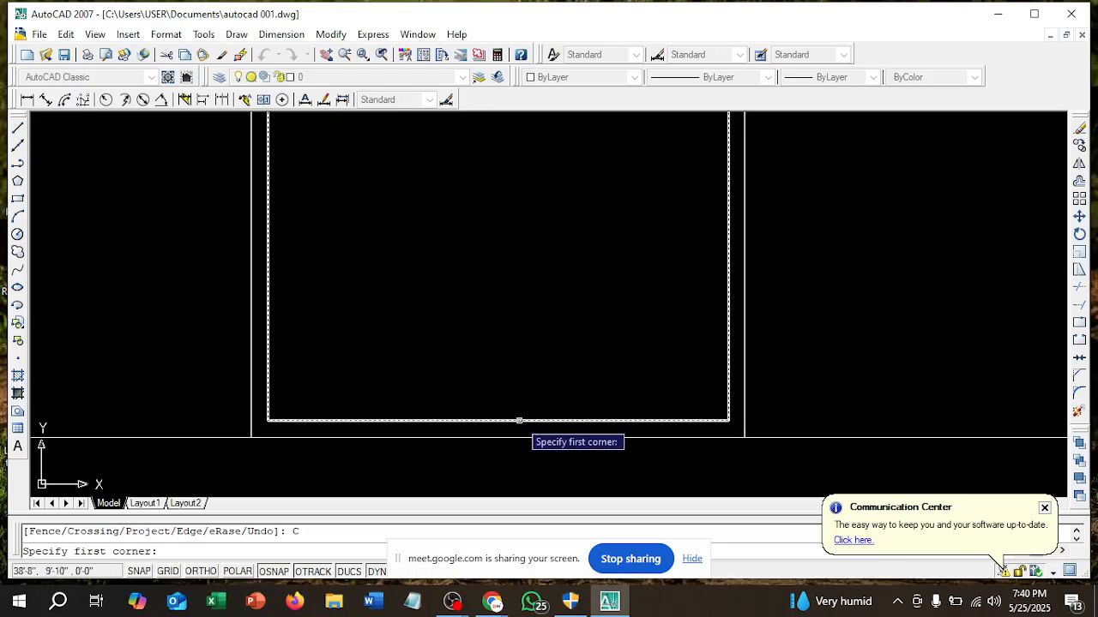
click(519, 420)
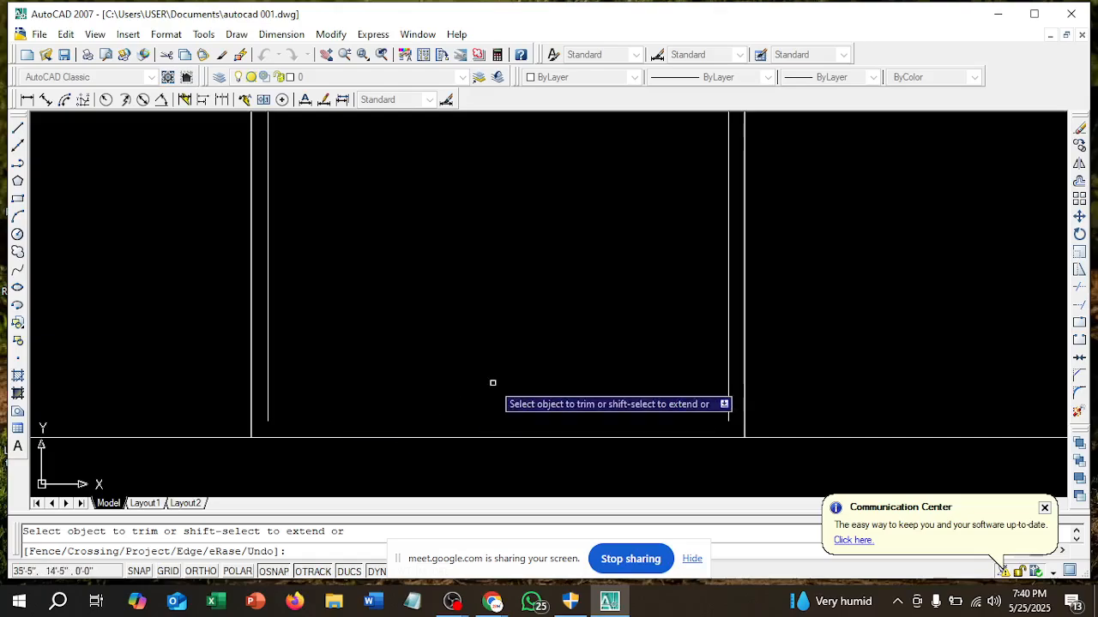
key(Escape)
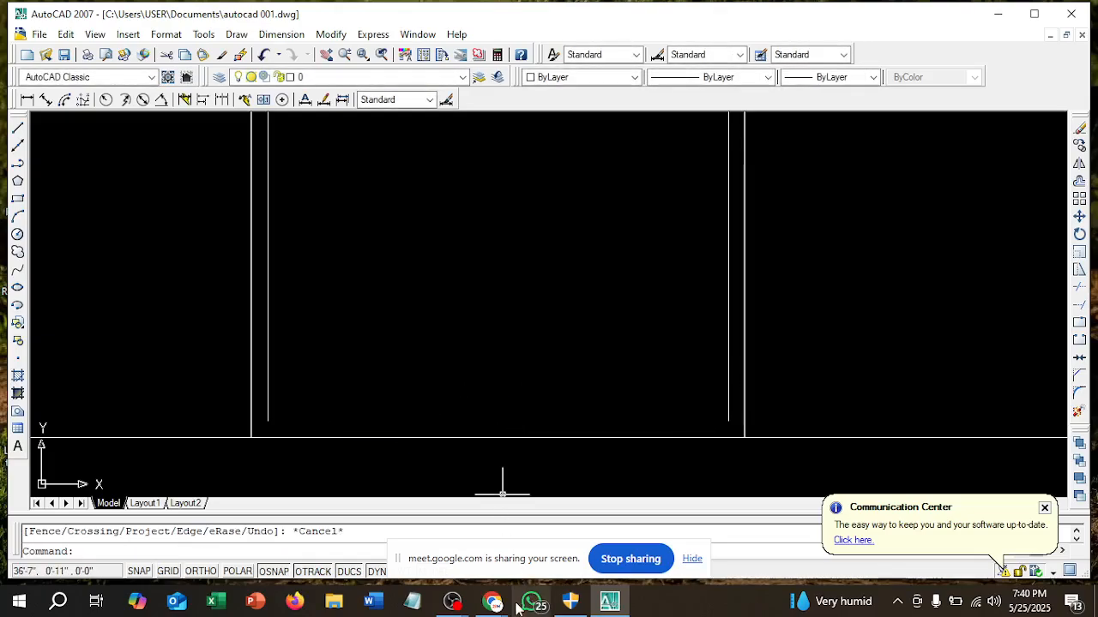
- Switch to the Google Meet window, dismiss the browser notification, then return to AutoCAD and close the Communication Center message
mouse_move(500, 605)
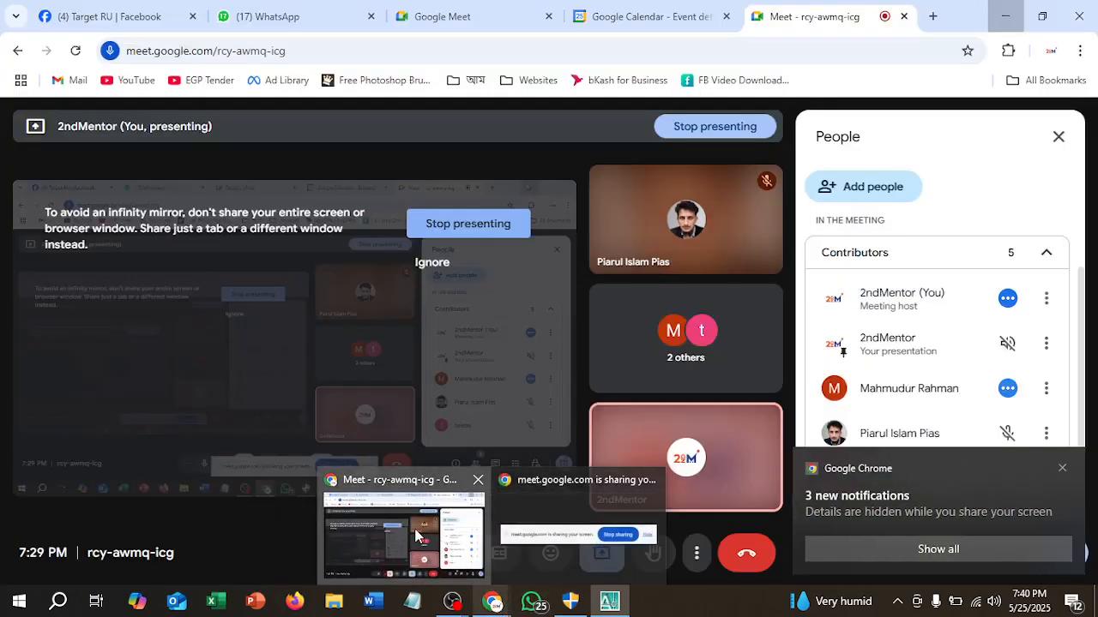
click(429, 525)
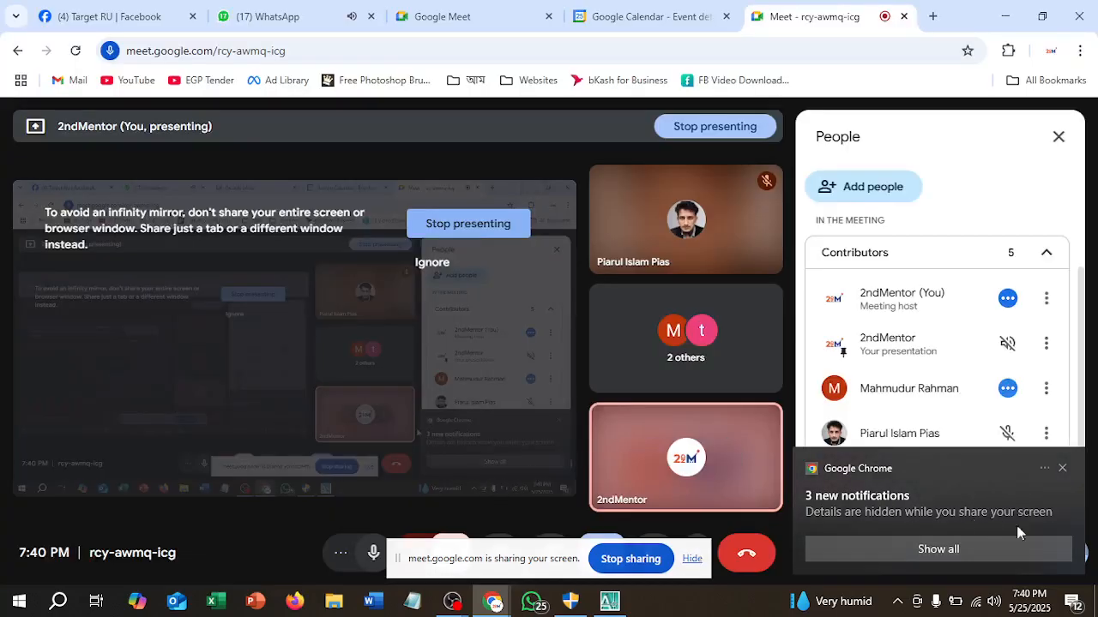
click(1062, 469)
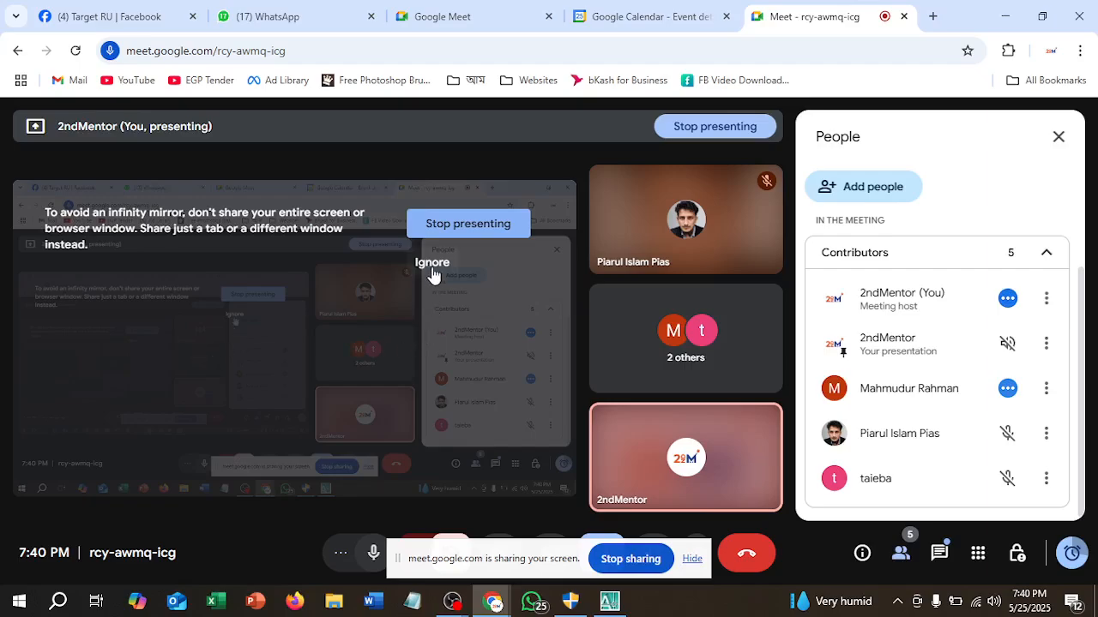
click(607, 603)
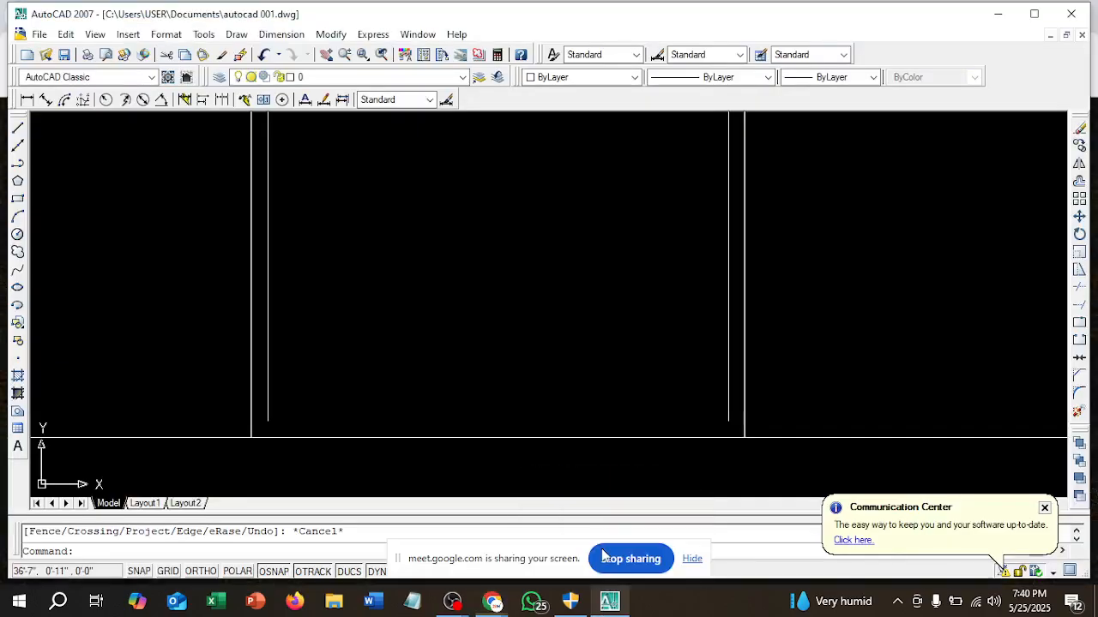
click(1044, 509)
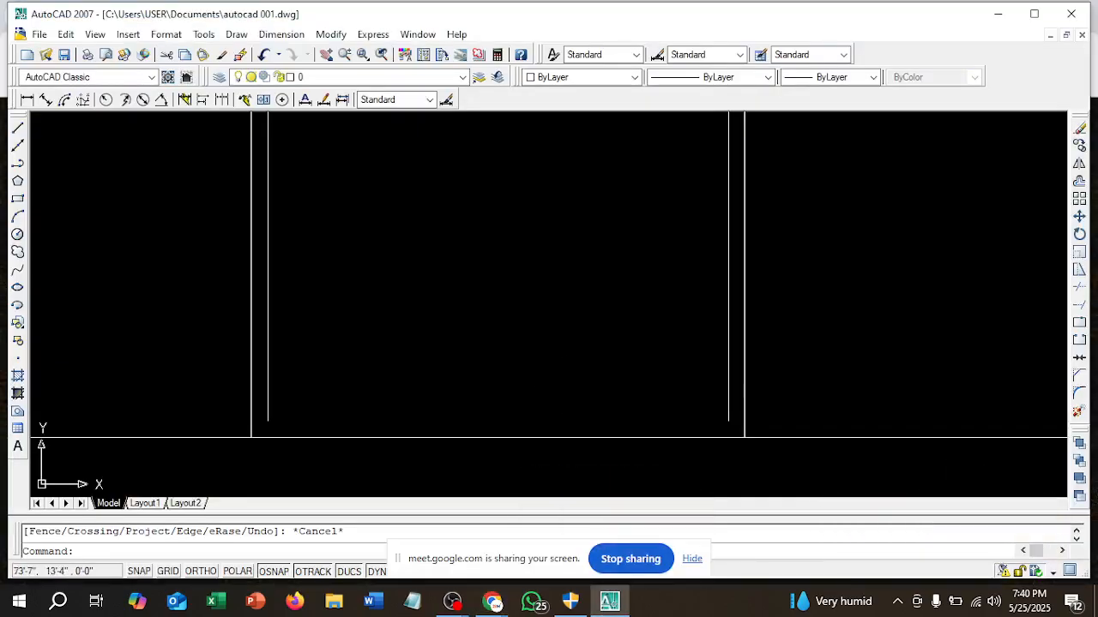
- Start a line at the plot's lower-left corner and draw its first segment 3' straight up with Ortho on
scroll(365, 390, up, 3)
scroll(365, 409, down, 4)
middle_drag(371, 398, 425, 338)
scroll(348, 351, up, 3)
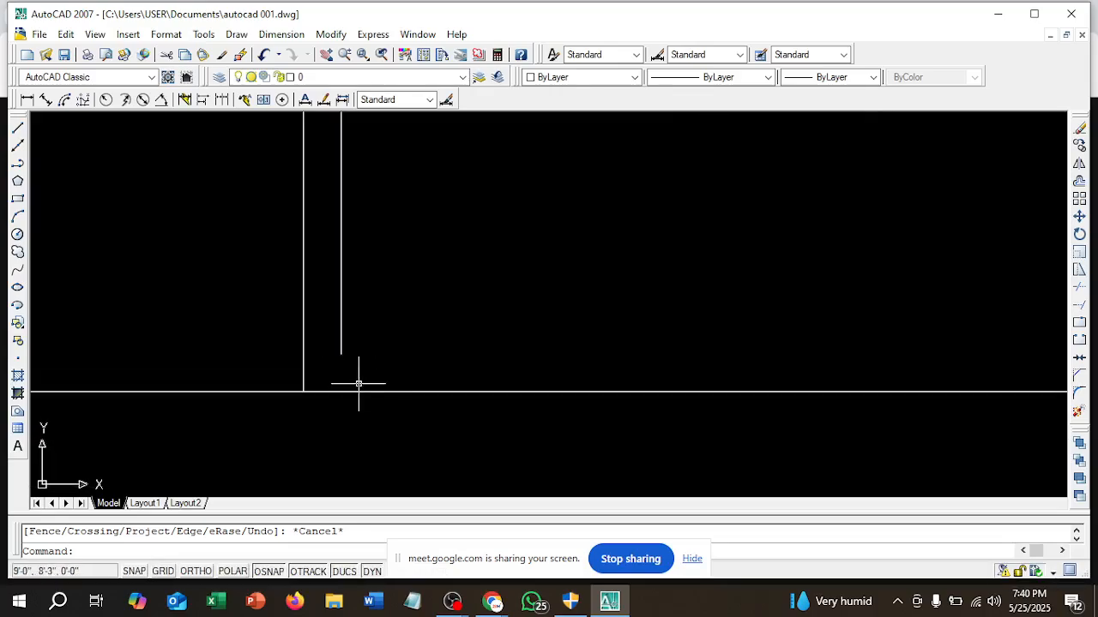
click(18, 127)
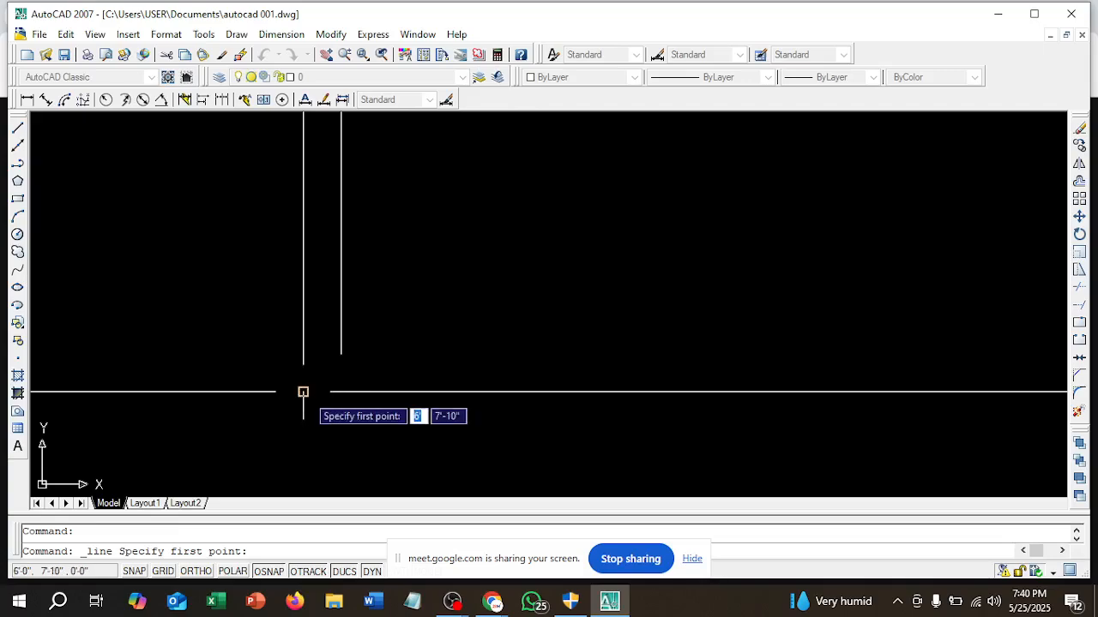
click(303, 392)
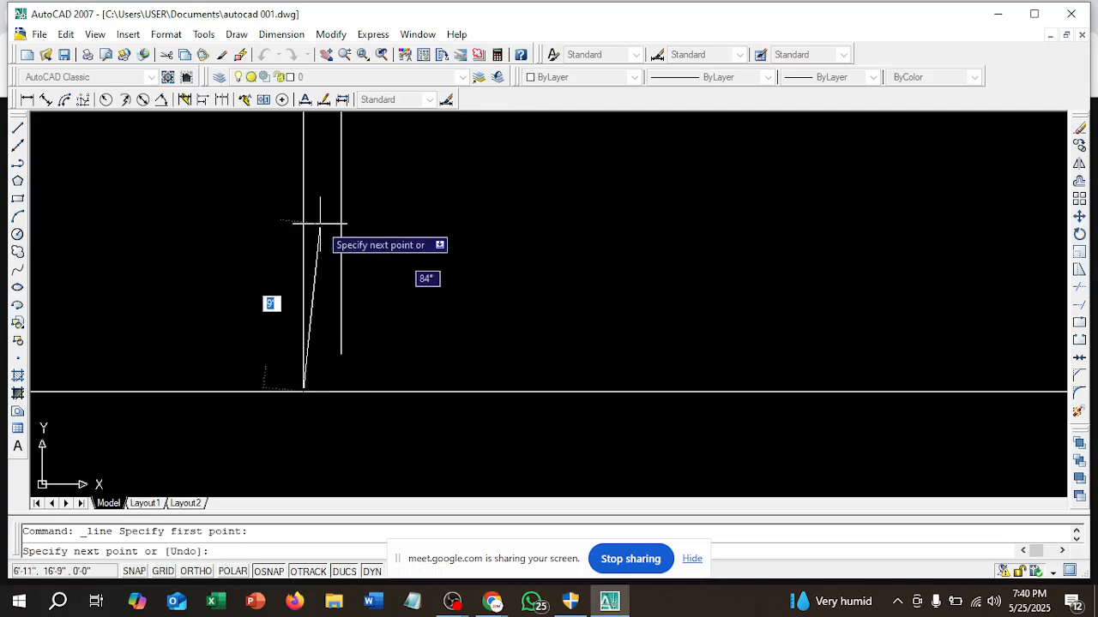
key(F8)
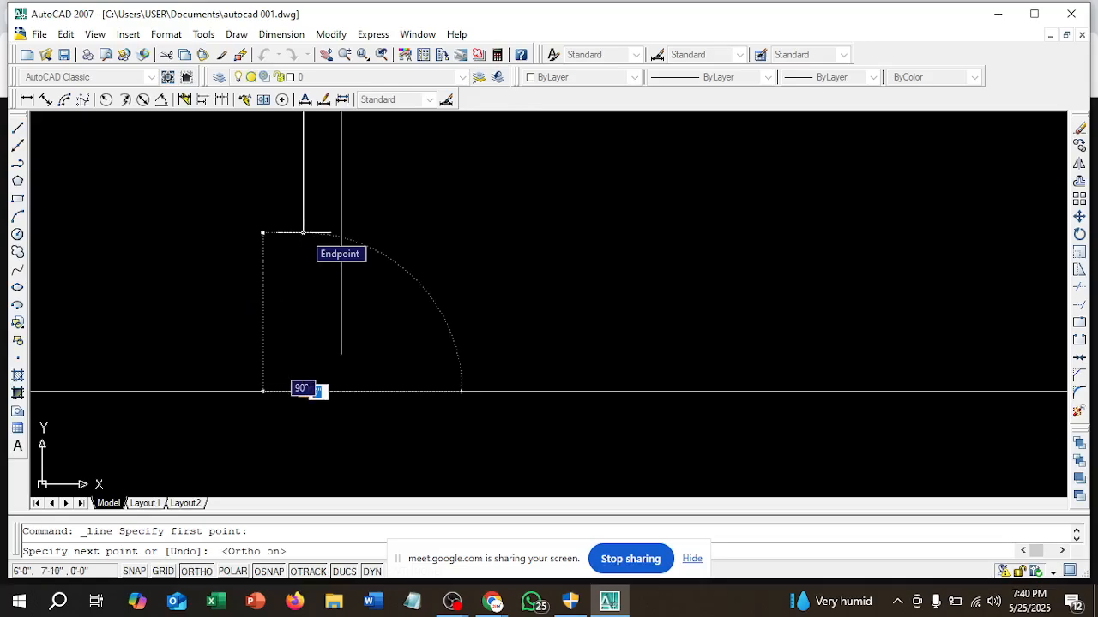
text(3)
key(Return)
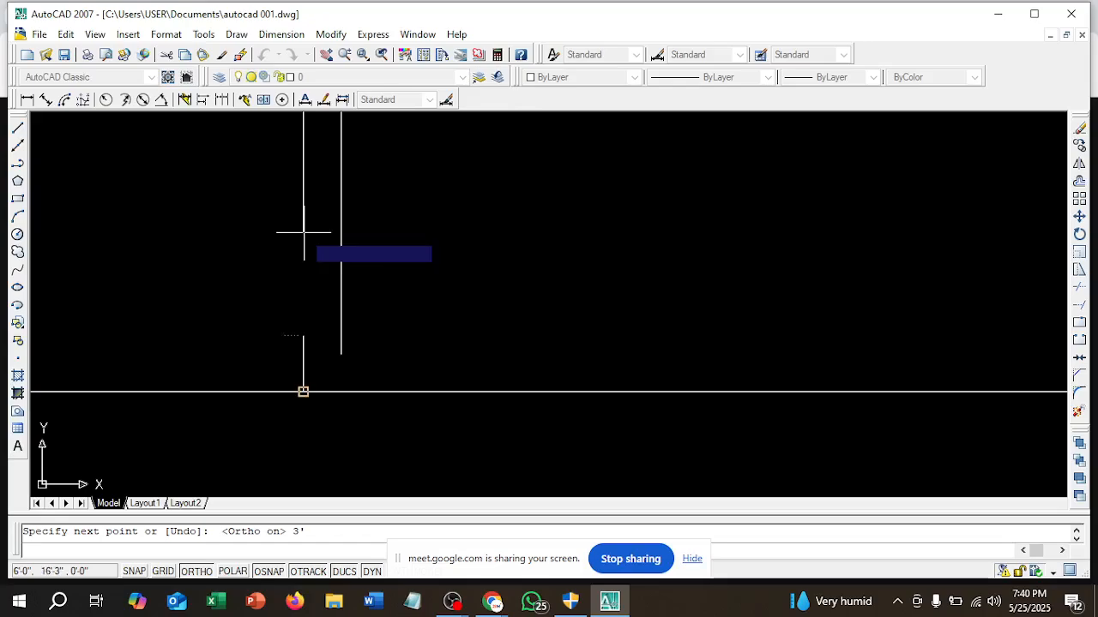
- Continue the line horizontally across the plot and beyond its right edge, about 66' long, and end the Line command
scroll(615, 323, down, 4)
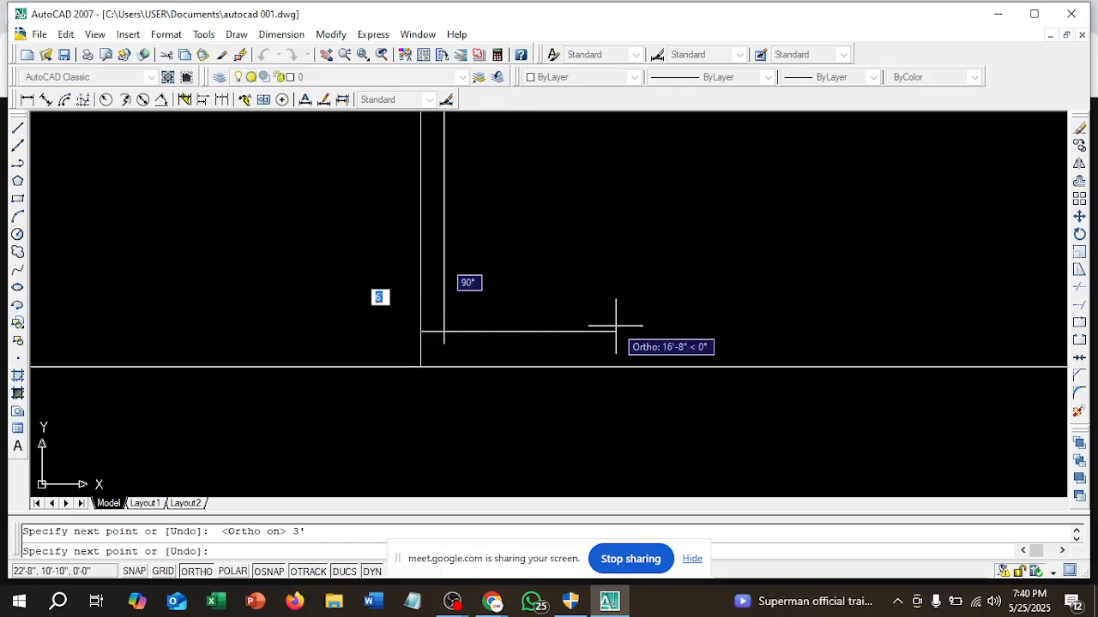
middle_drag(615, 323, 407, 278)
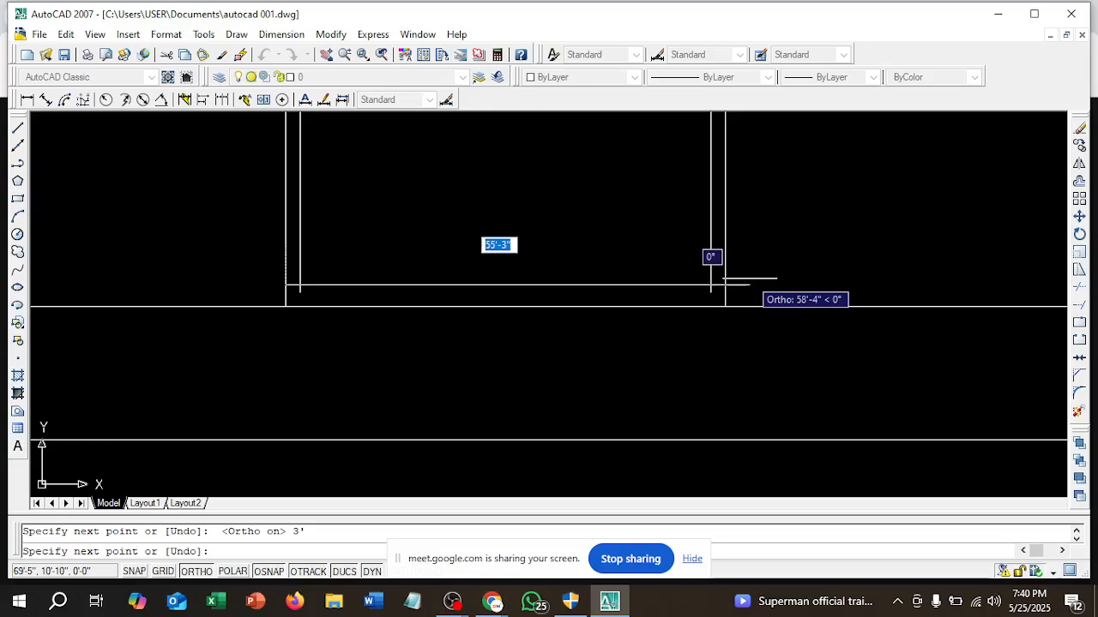
click(767, 283)
key(Escape)
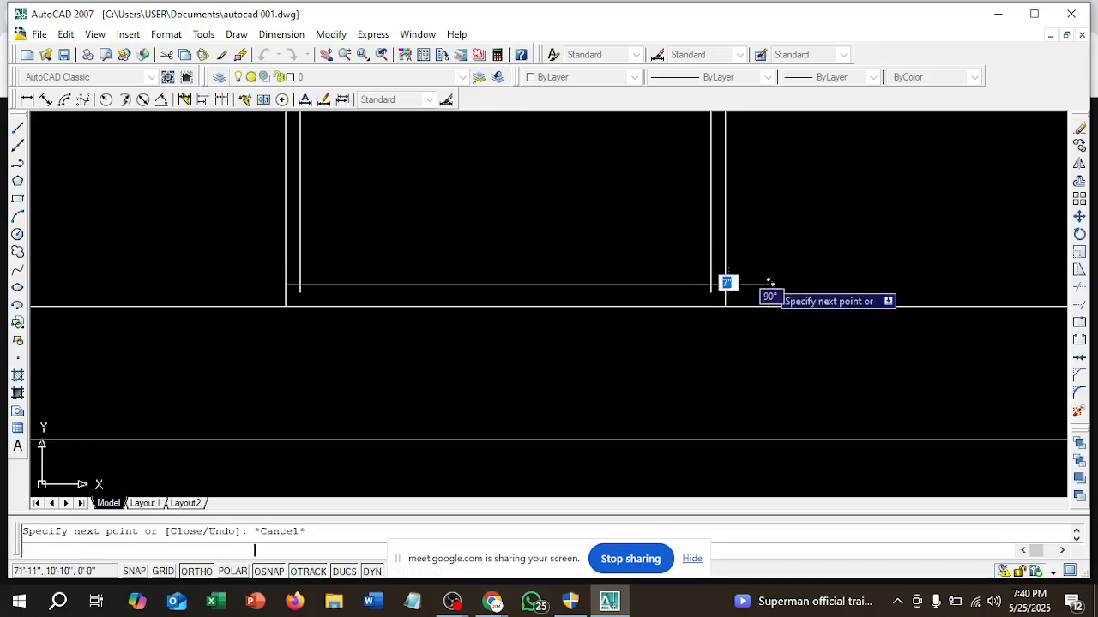
- Check the spacing between the plot's lower edge and the new horizontal line with an unplaced linear dimension
scroll(288, 289, up, 2)
scroll(296, 288, up, 2)
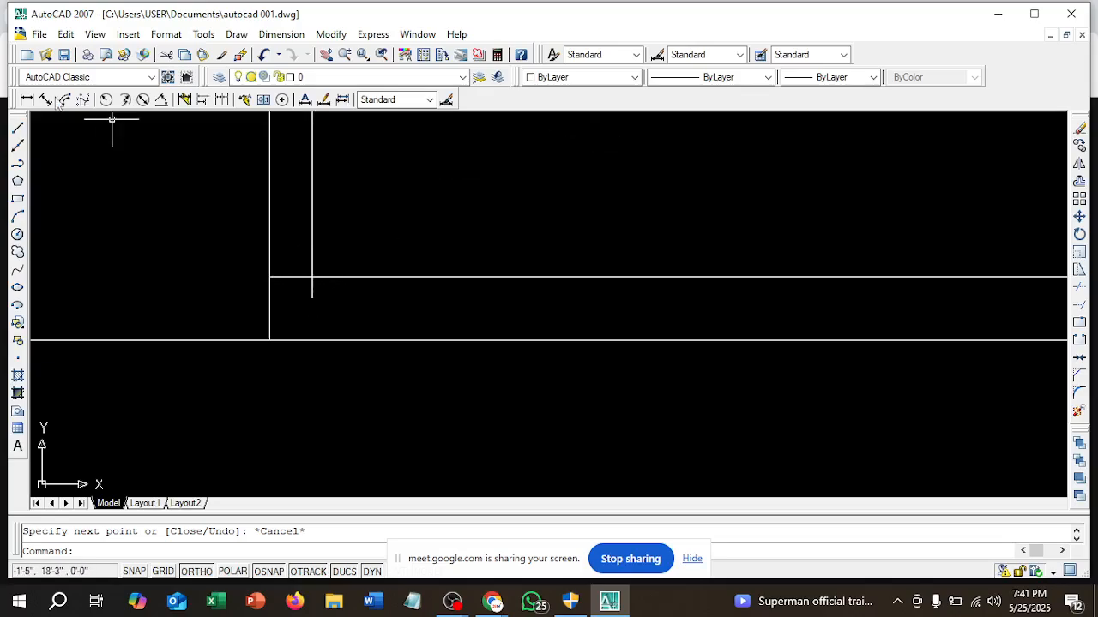
click(26, 101)
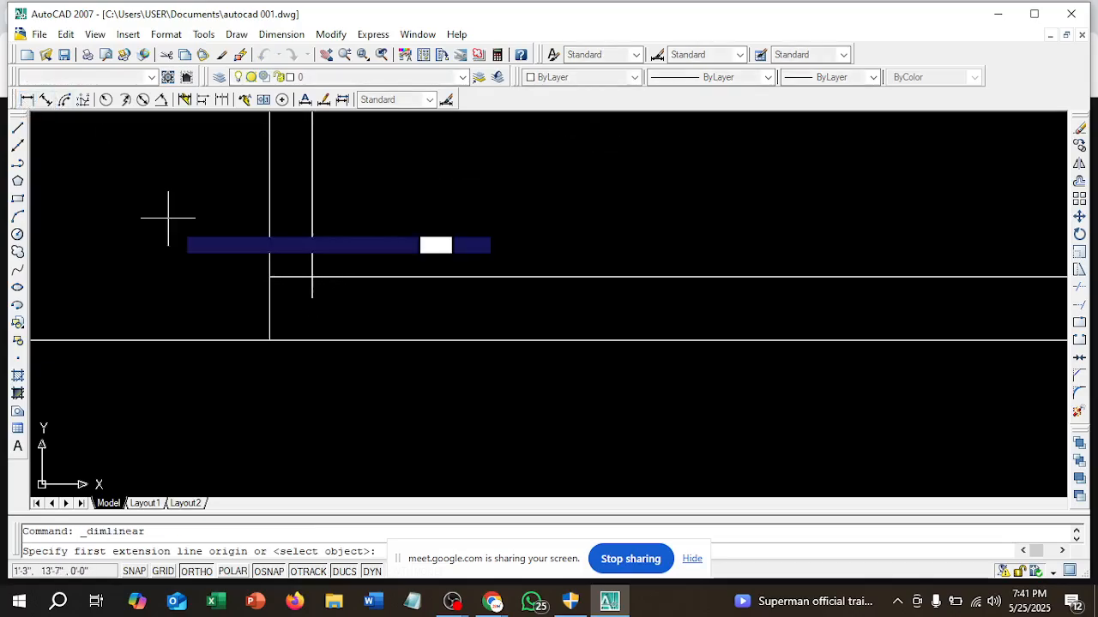
click(269, 340)
click(269, 276)
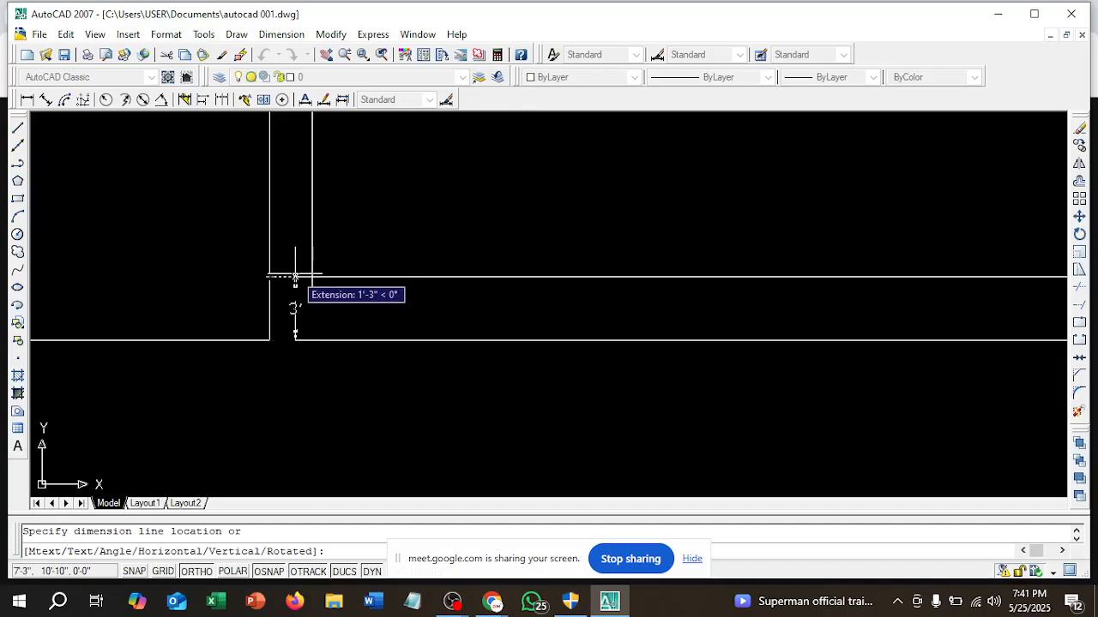
key(Escape)
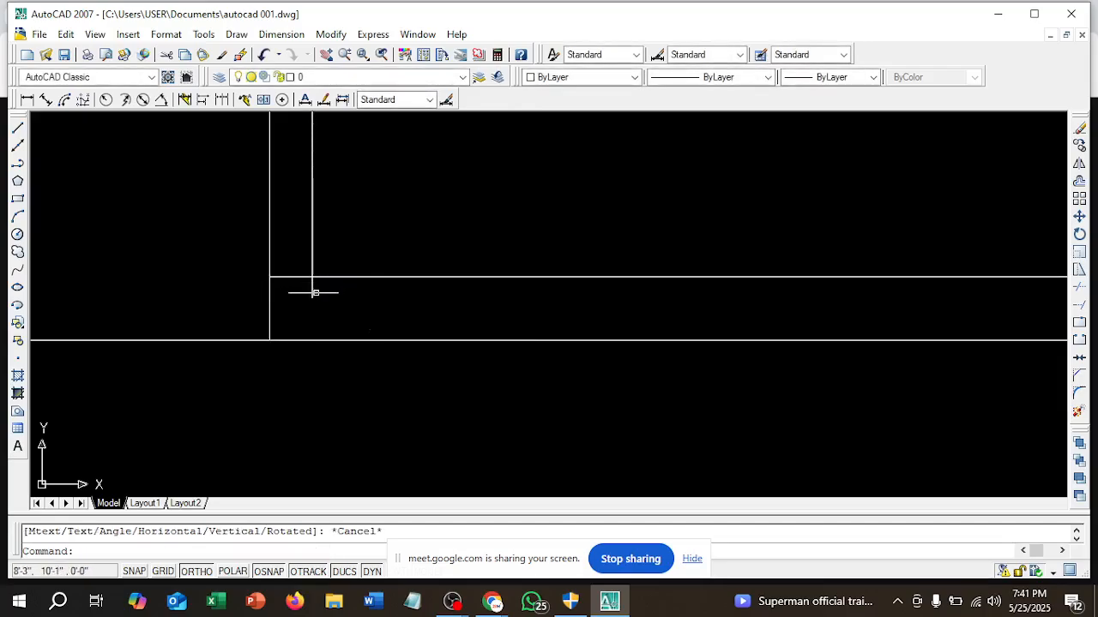
- Trim the stub of the inner left vertical line below the new horizontal line using the Crossing option
scroll(369, 304, down, 2)
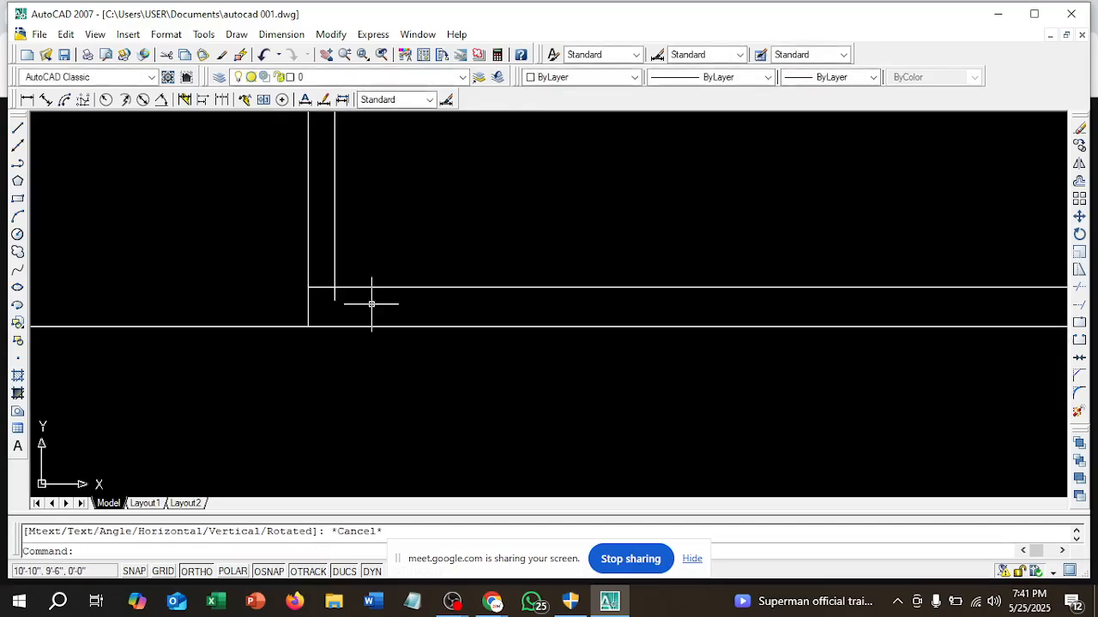
click(1078, 290)
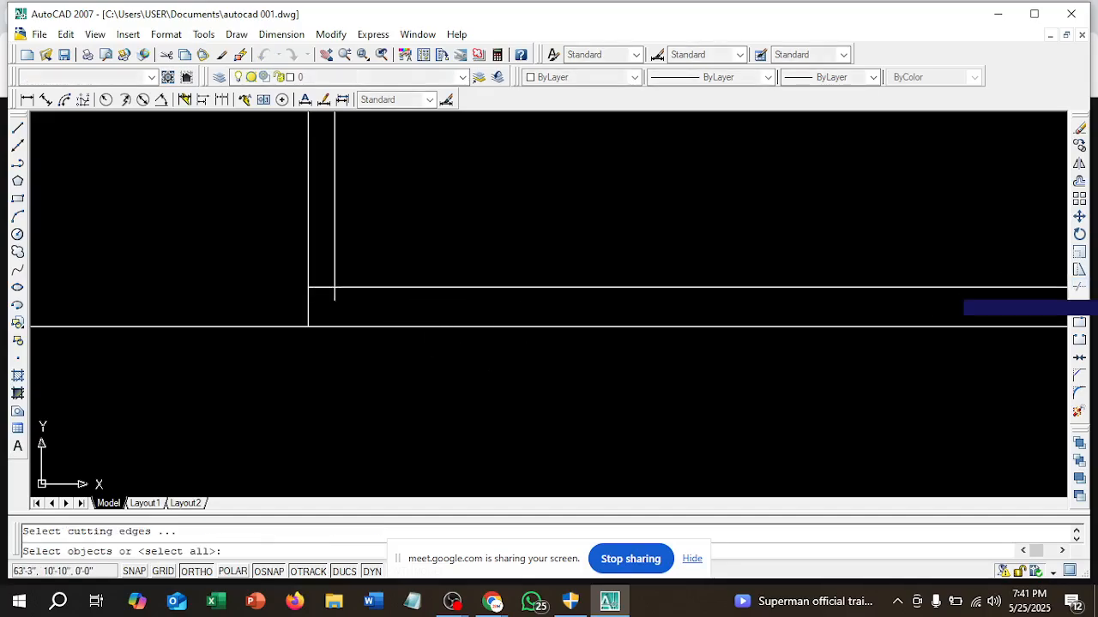
key(Return)
right_click(756, 222)
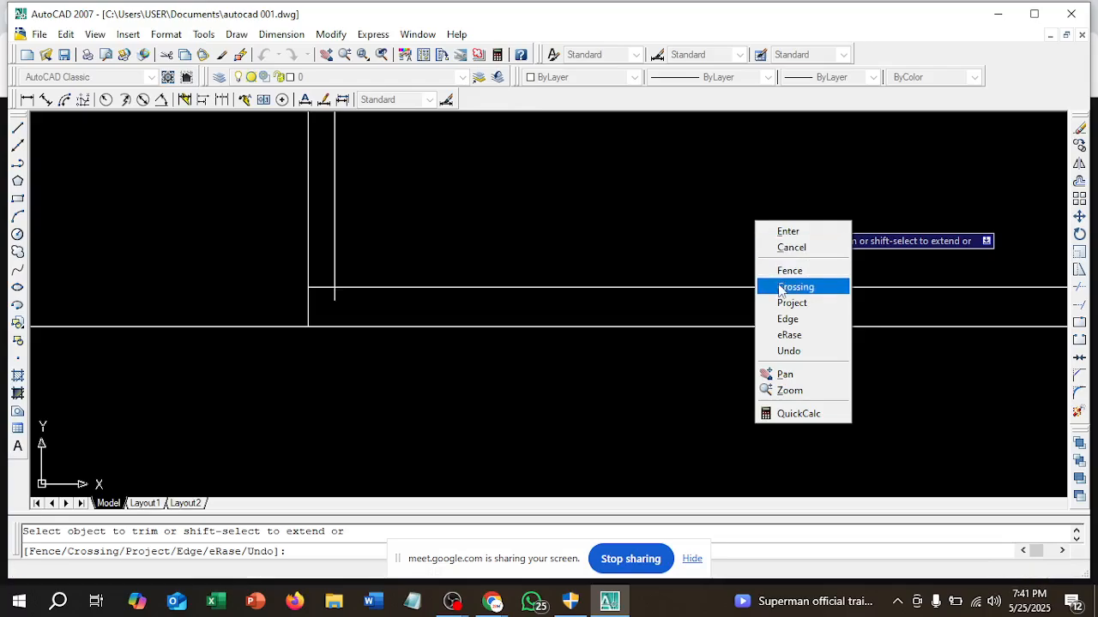
click(779, 288)
click(338, 307)
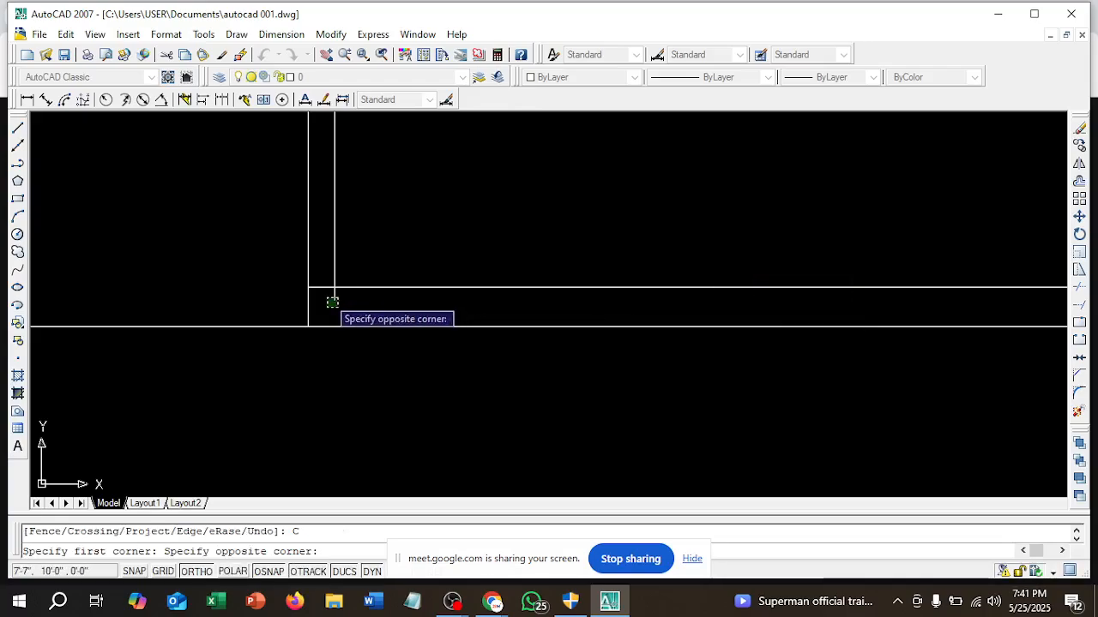
click(329, 296)
- Trim the inner right vertical line's stub below the horizontal line and the horizontal line's overhang beyond the plot's right edge
scroll(340, 299, down, 5)
middle_drag(339, 300, 111, 271)
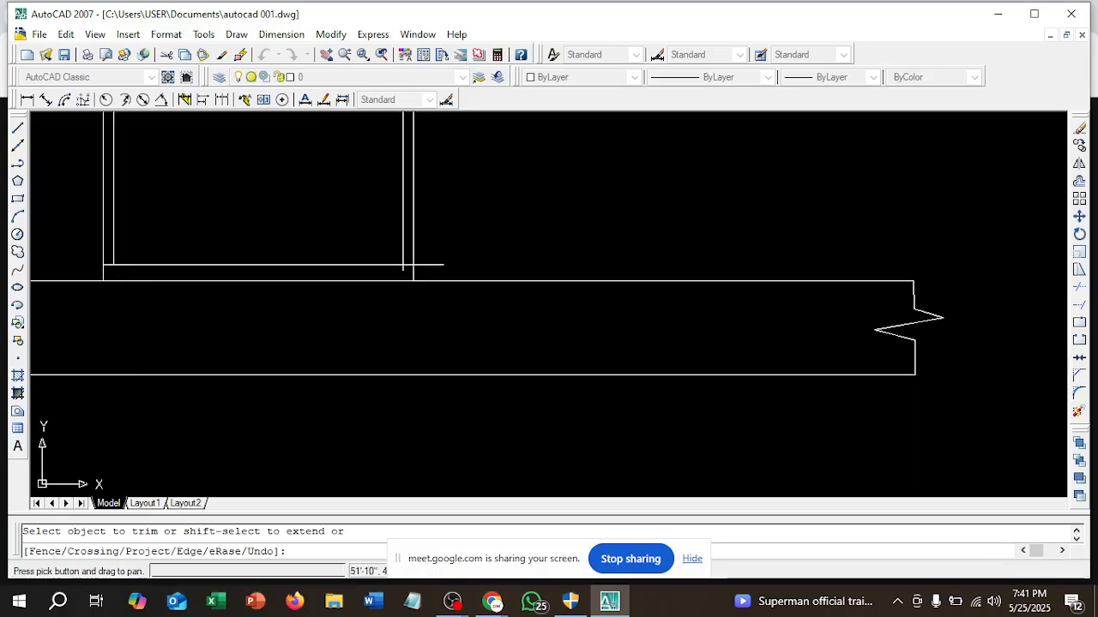
scroll(396, 267, up, 3)
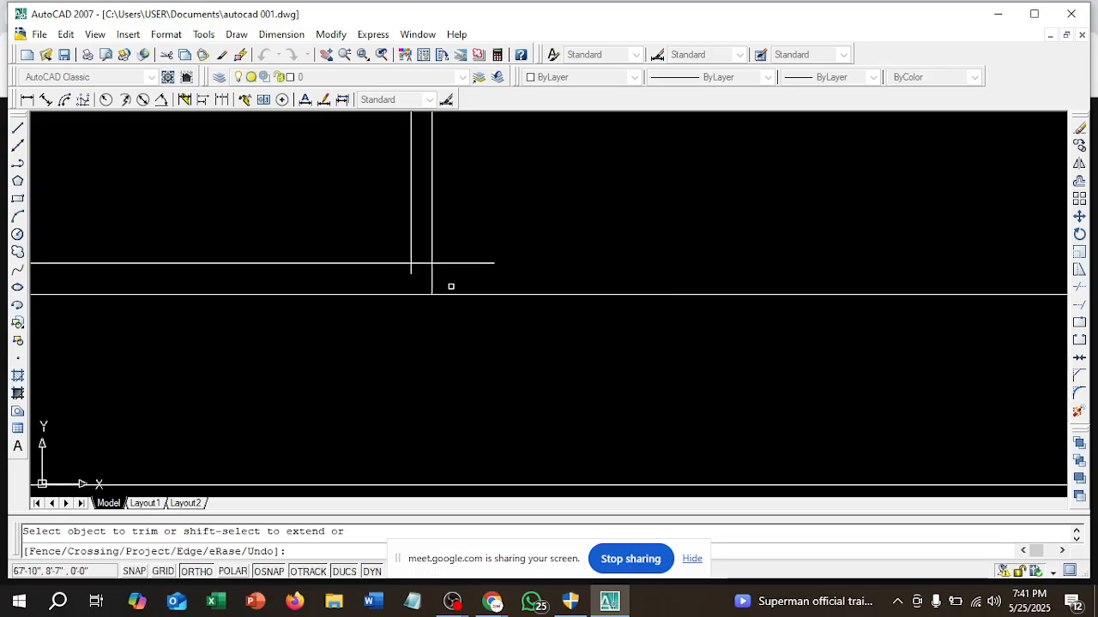
click(397, 268)
click(502, 284)
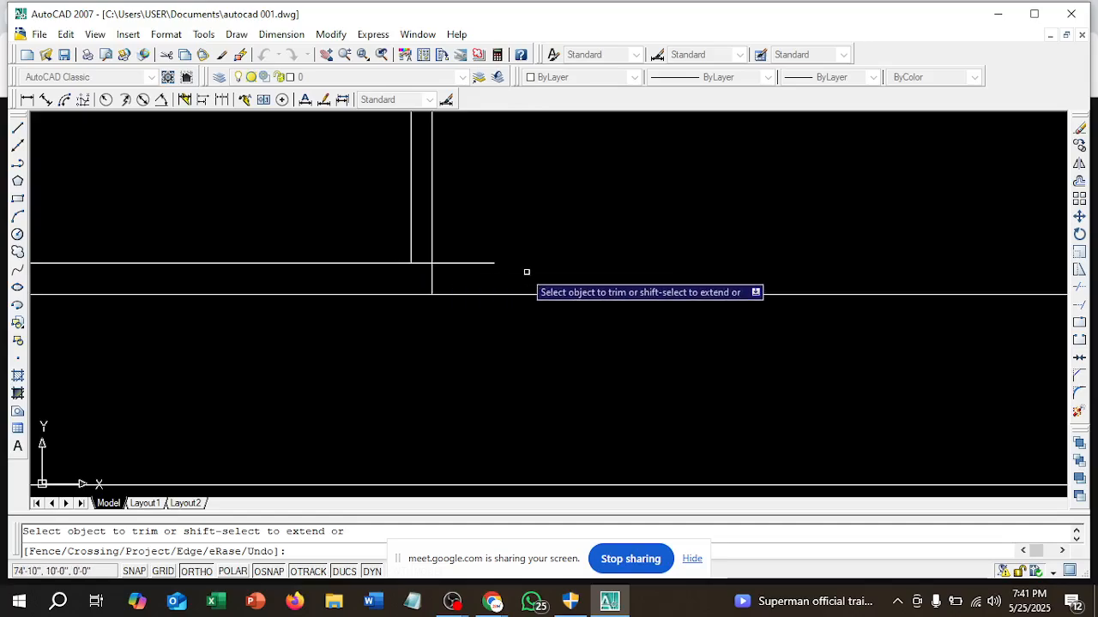
click(526, 272)
click(482, 254)
scroll(514, 258, down, 2)
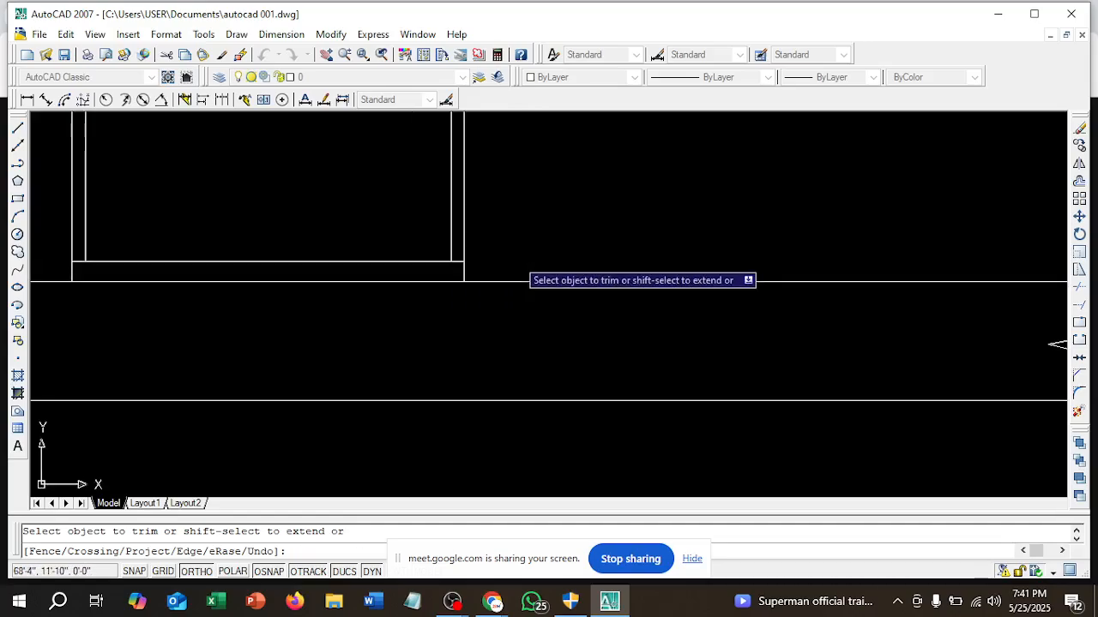
scroll(519, 266, down, 1)
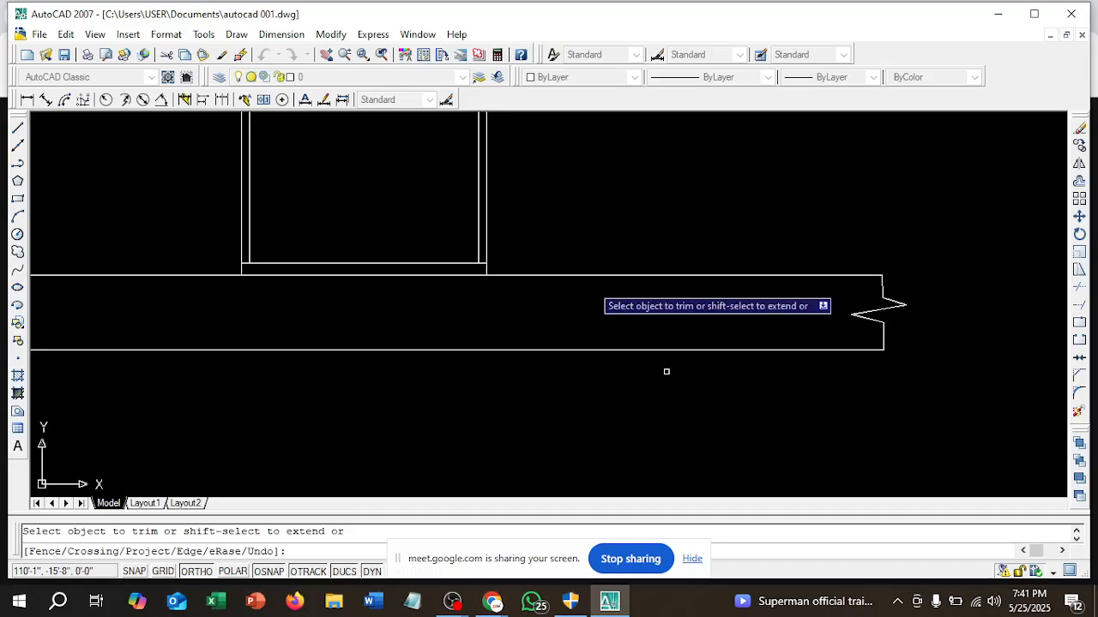
mouse_move(588, 260)
middle_down()
mouse_move(645, 304)
mouse_move(771, 353)
middle_up()
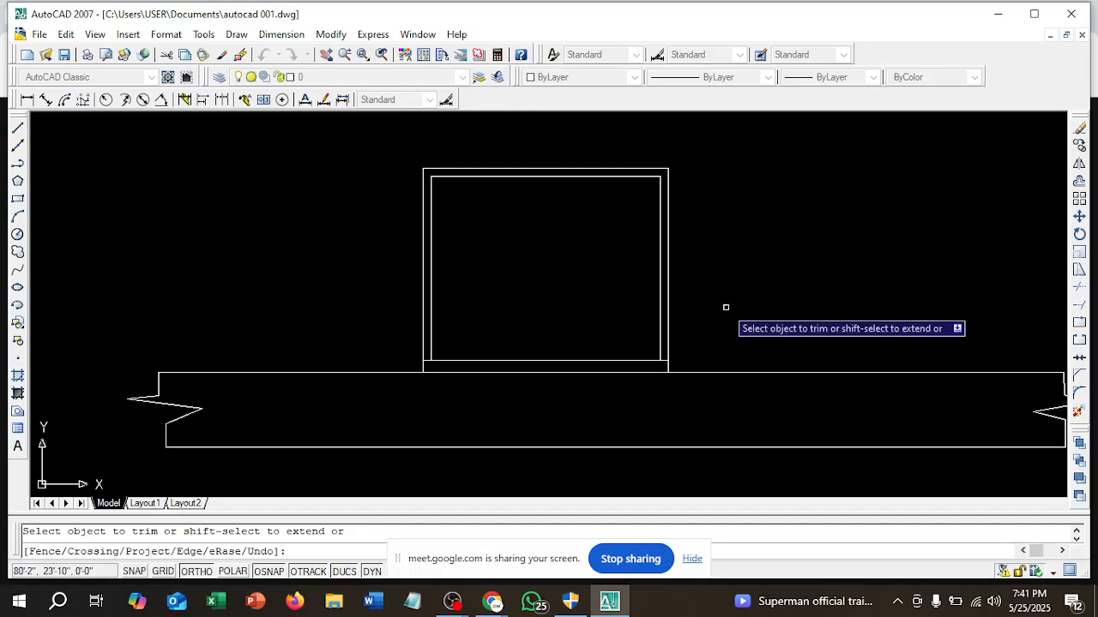
- End the Trim command and place a horizontal linear dimension across the inner setback outline's full width, just below its top edge
key(Escape)
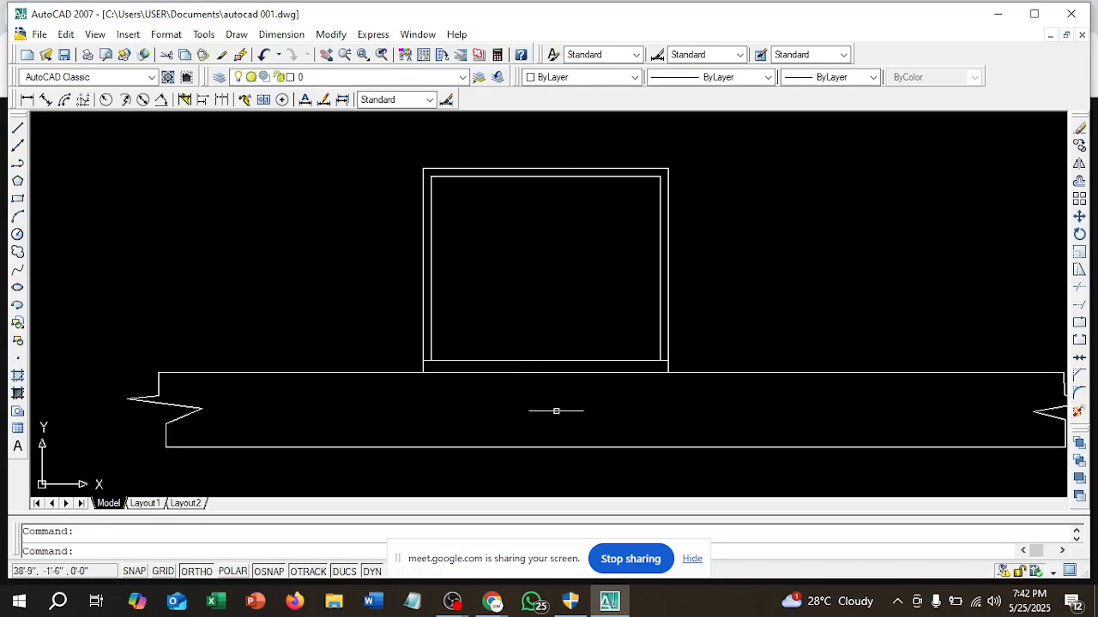
scroll(530, 259, up, 2)
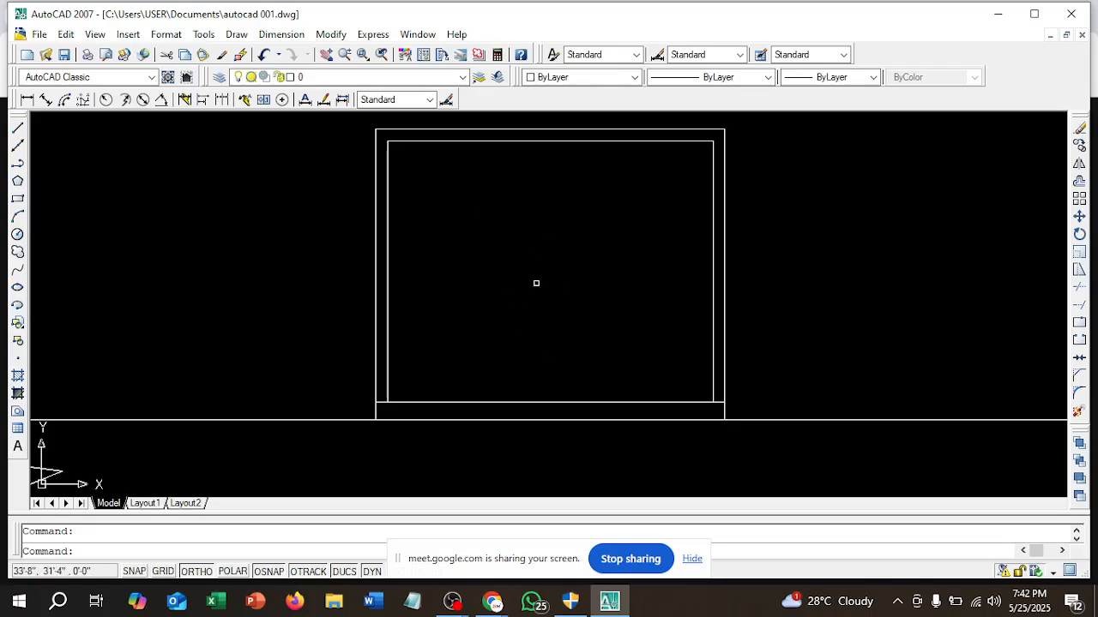
middle_drag(536, 283, 511, 346)
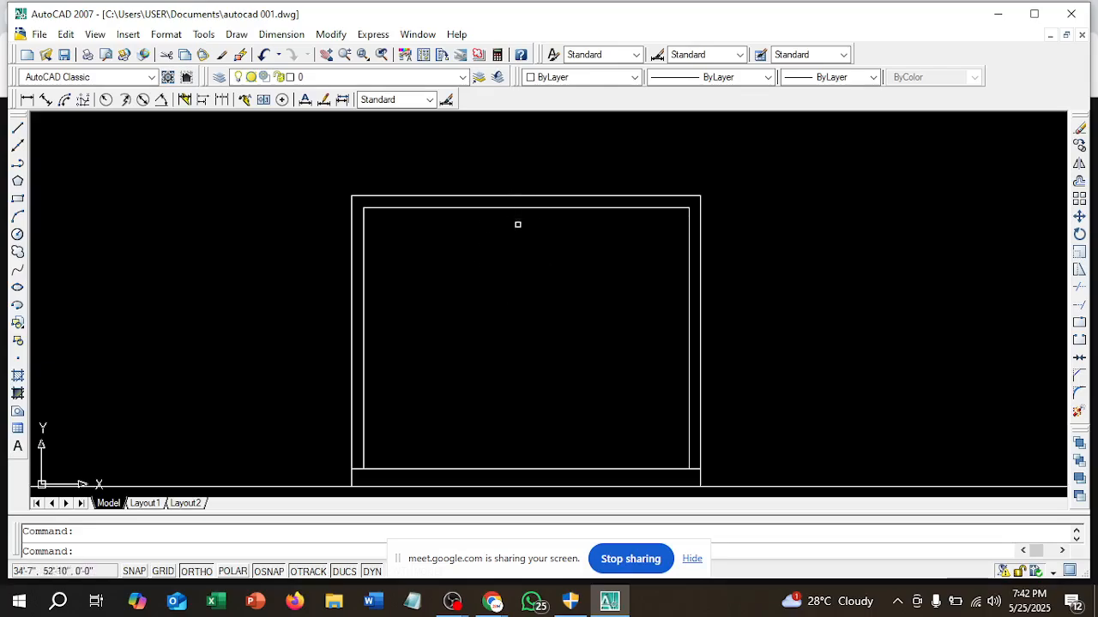
scroll(537, 248, down, 1)
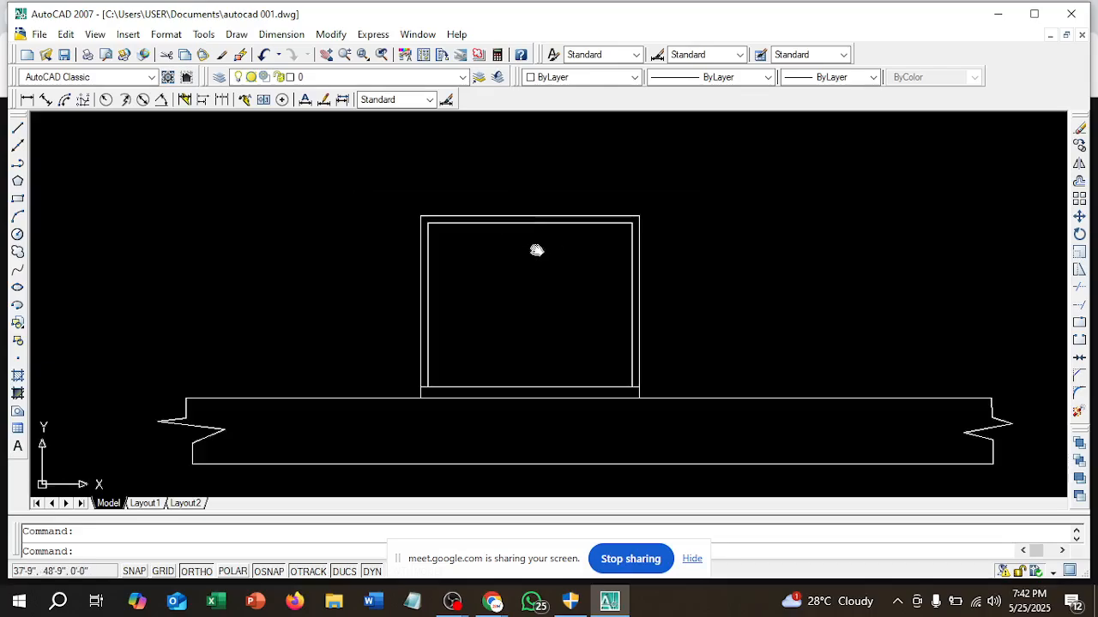
middle_drag(537, 248, 536, 279)
scroll(526, 258, up, 5)
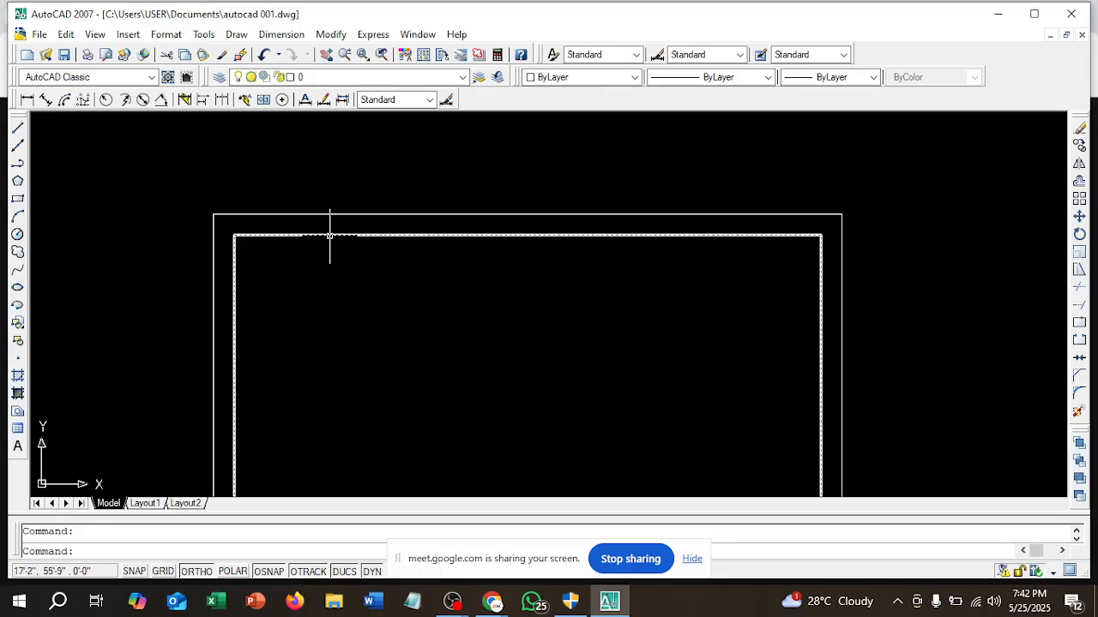
click(28, 99)
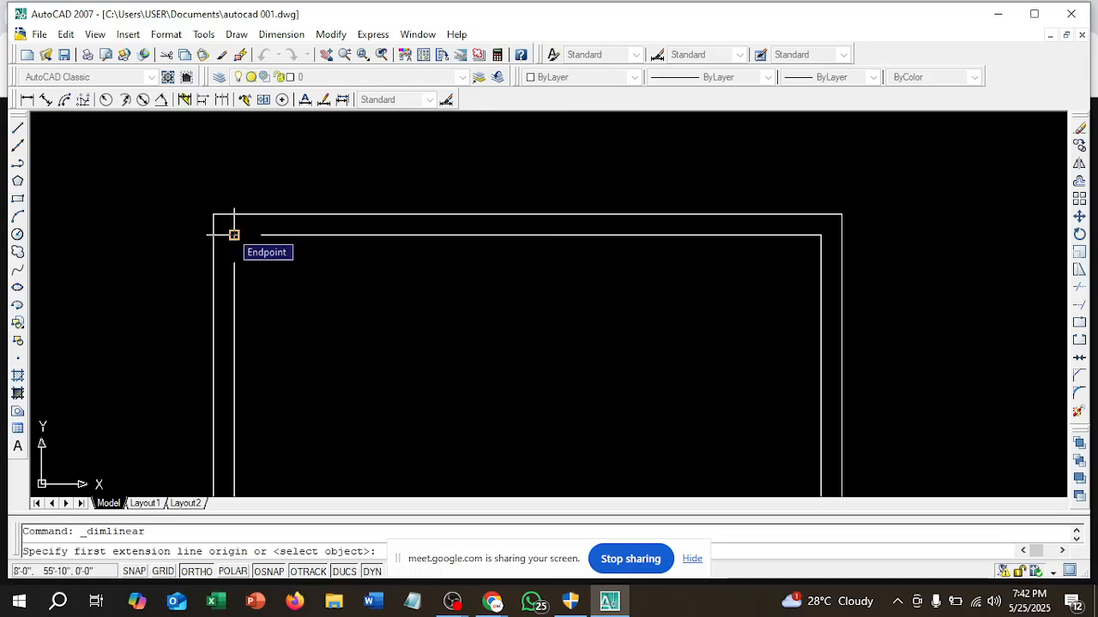
click(234, 235)
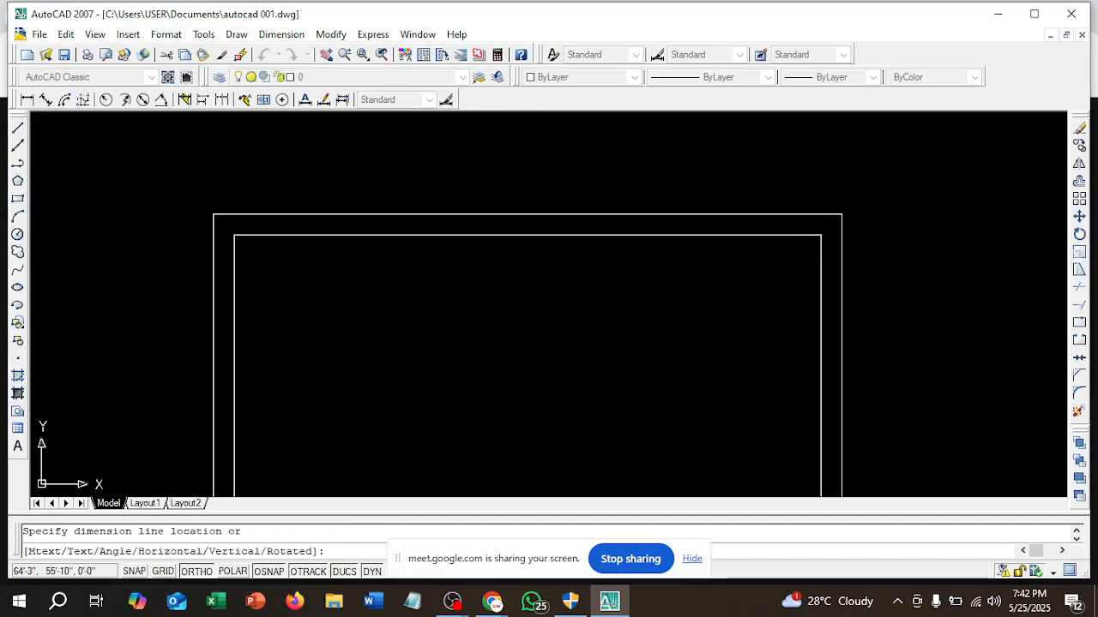
click(818, 234)
click(523, 271)
scroll(455, 262, up, 4)
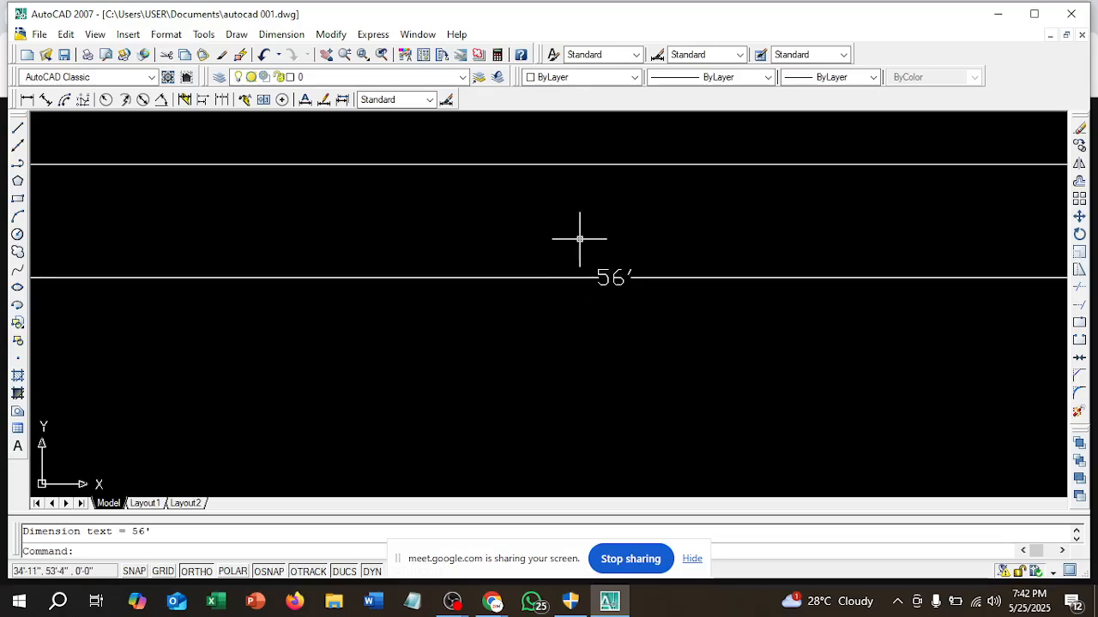
scroll(580, 237, down, 3)
scroll(408, 249, down, 2)
middle_drag(409, 251, 419, 194)
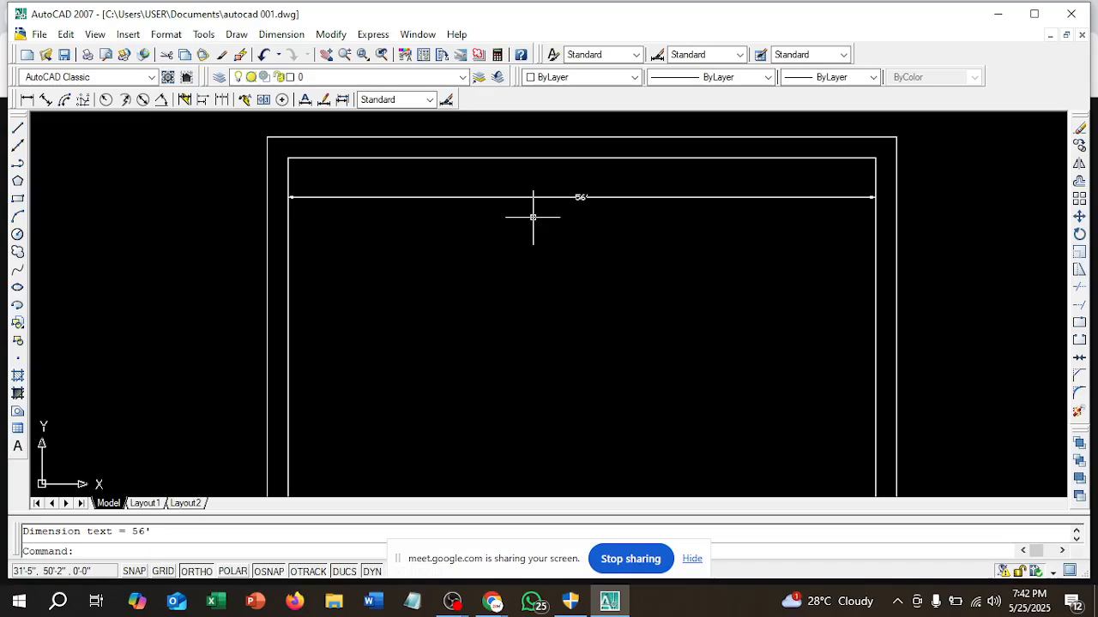
scroll(532, 217, up, 2)
scroll(472, 249, down, 2)
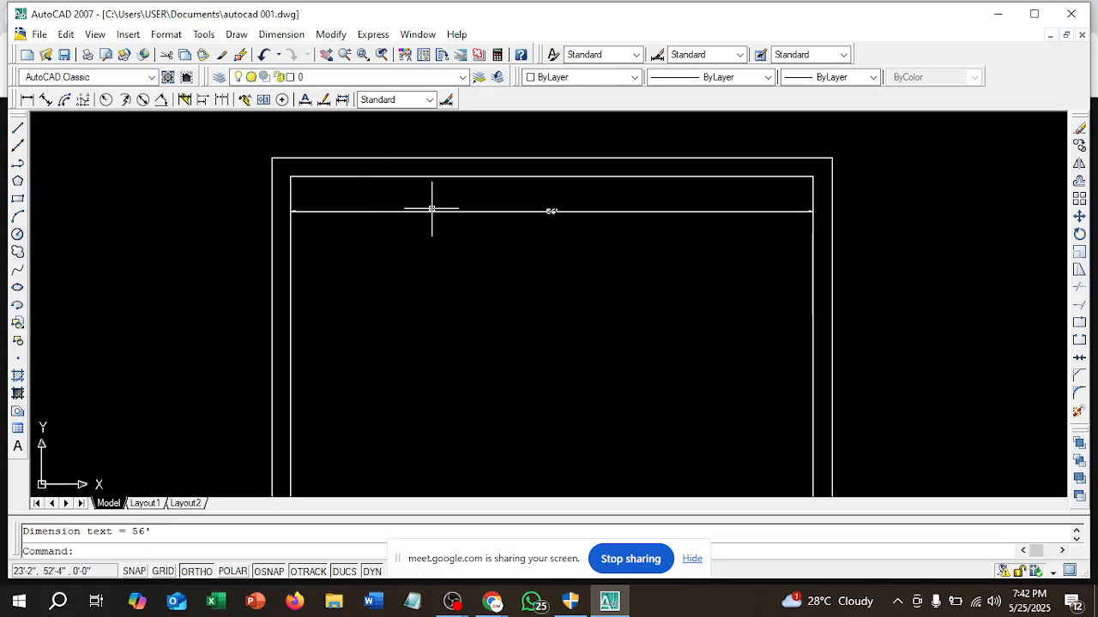
- Delete the linear dimension placed inside the setback outline
click(535, 235)
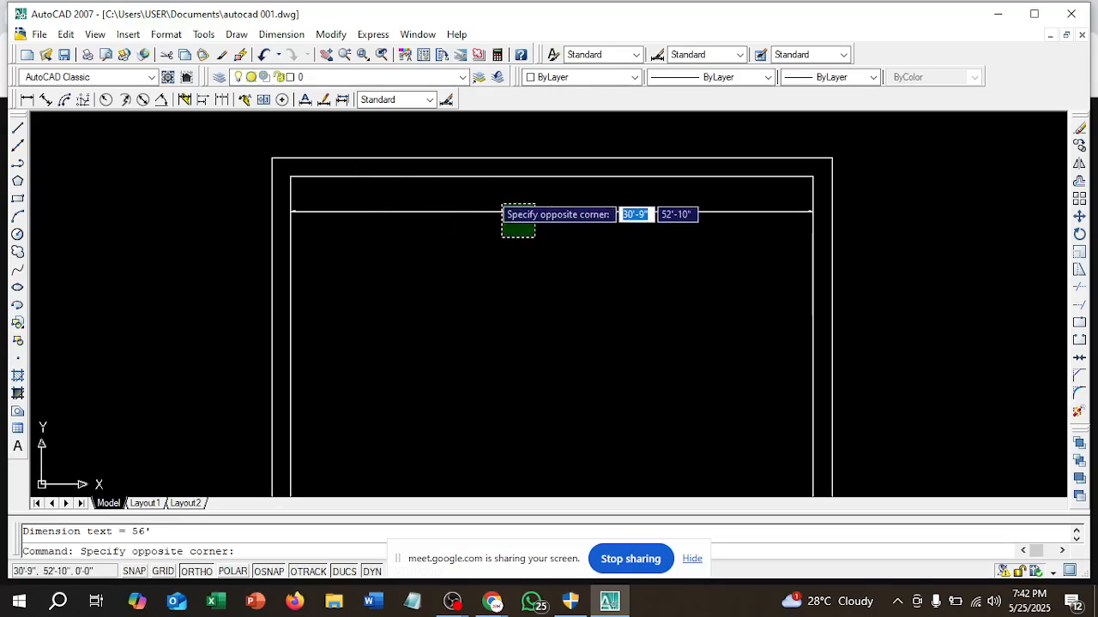
click(489, 196)
key(Delete)
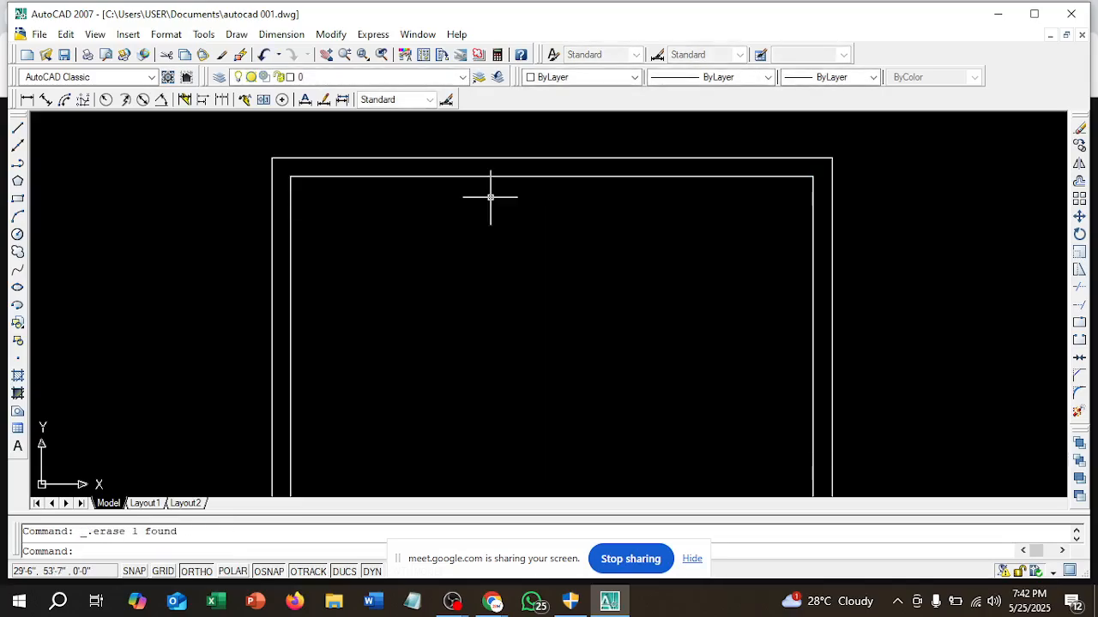
- Draw a line from the inner outline's upper-left corner 28' right along its top edge, continuing about 27' straight down into the plot
text(l)
key(Return)
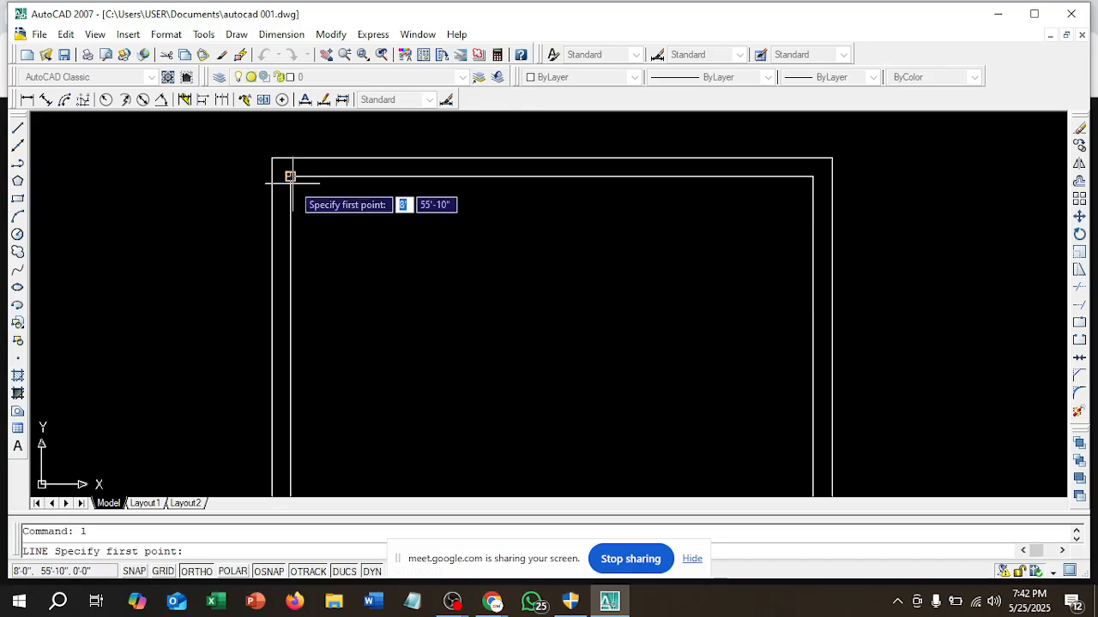
click(289, 177)
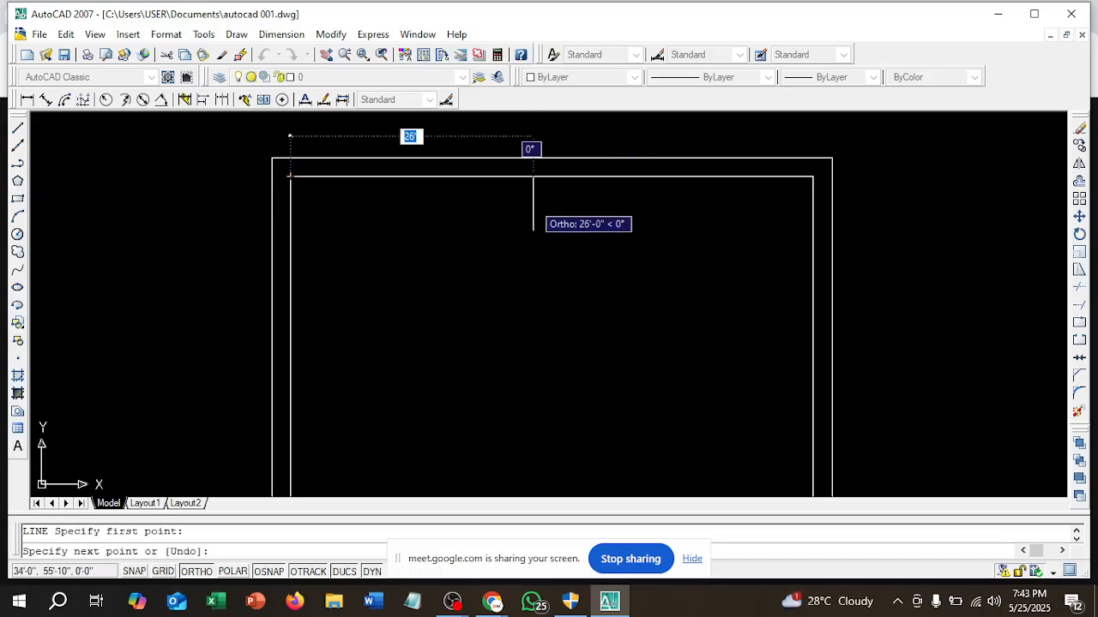
text(28)
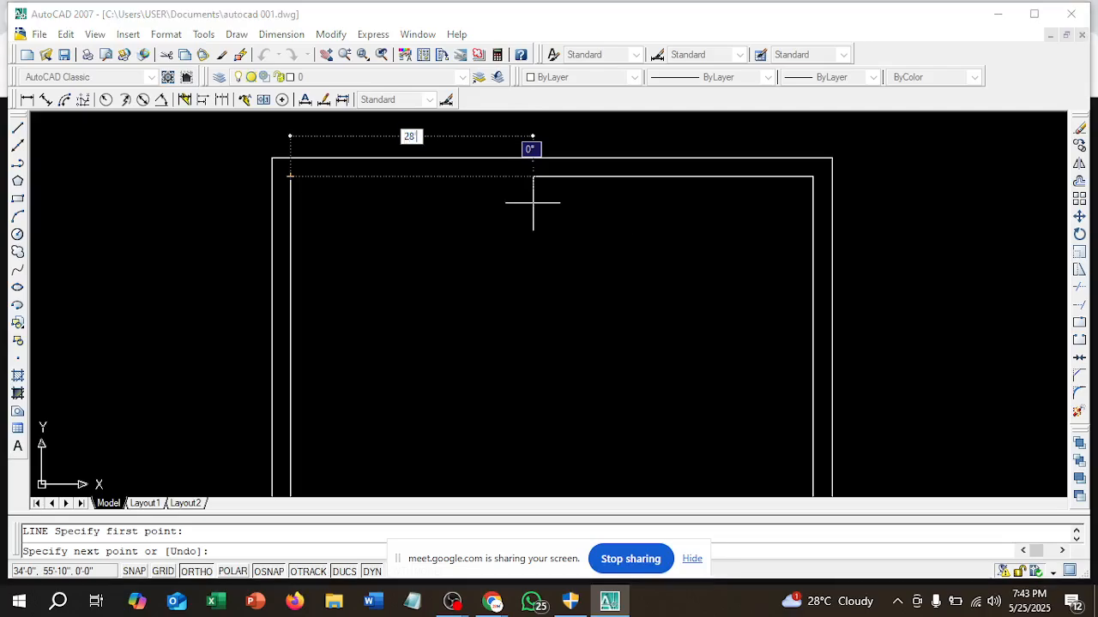
key(Return)
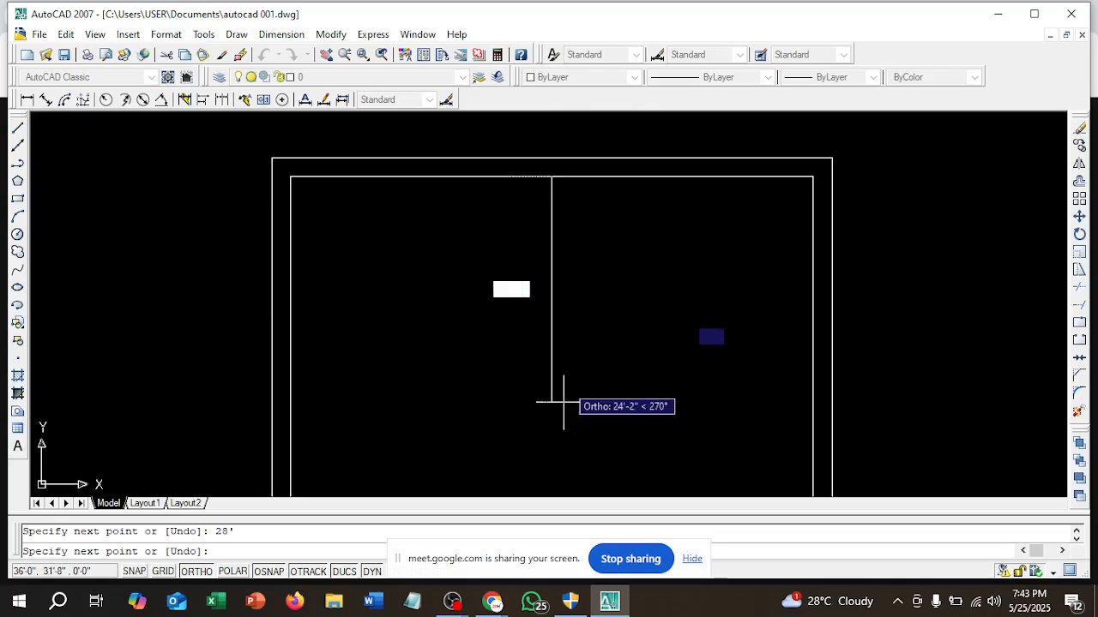
scroll(563, 402, down, 2)
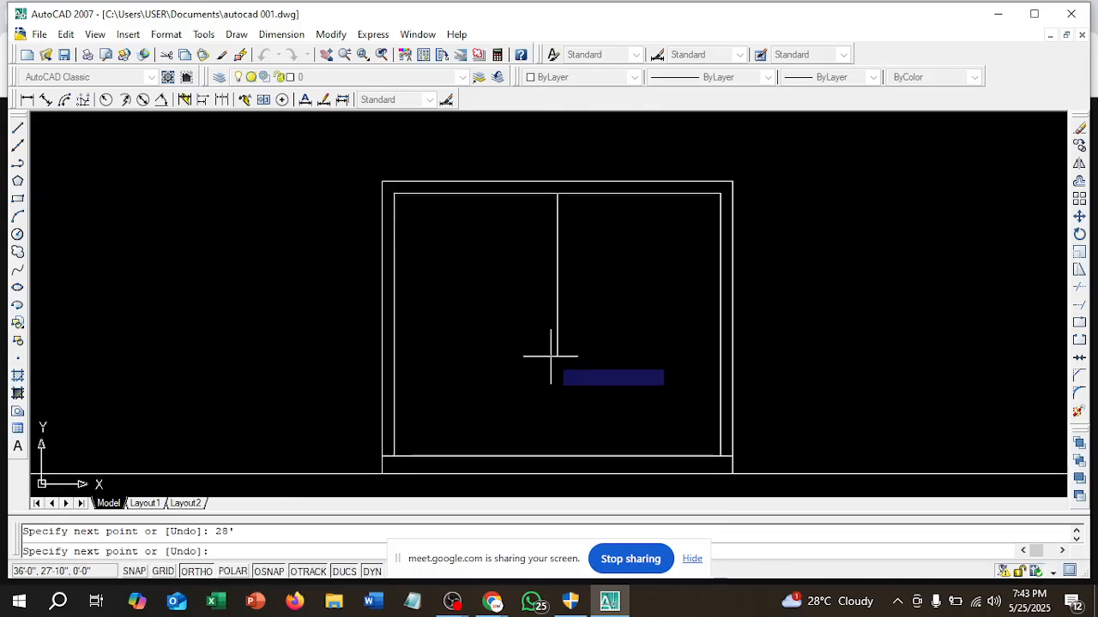
click(558, 354)
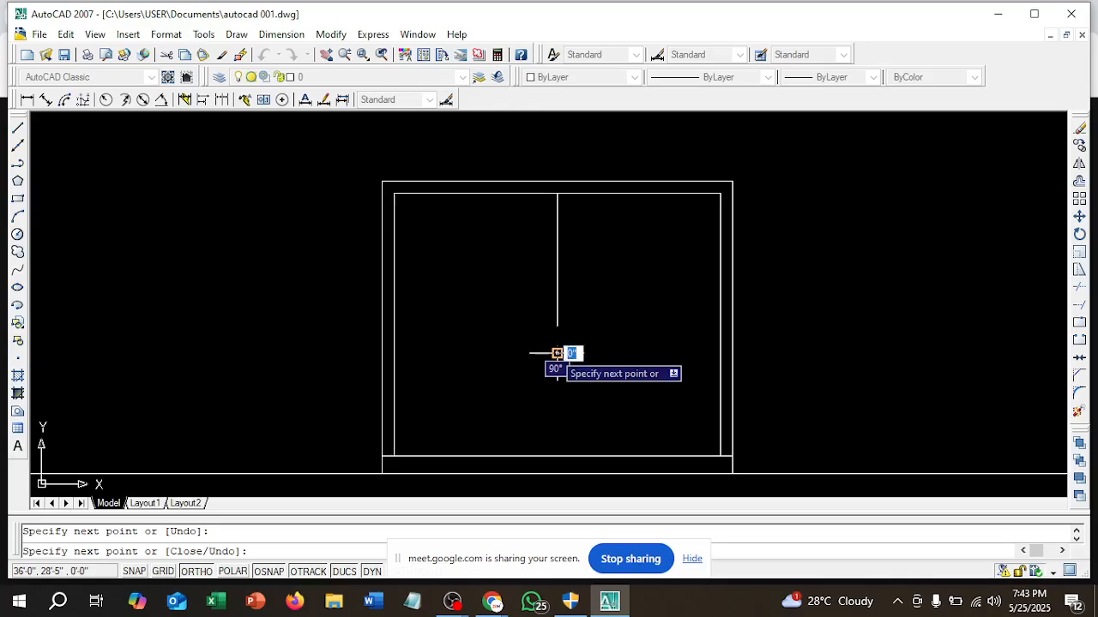
key(Escape)
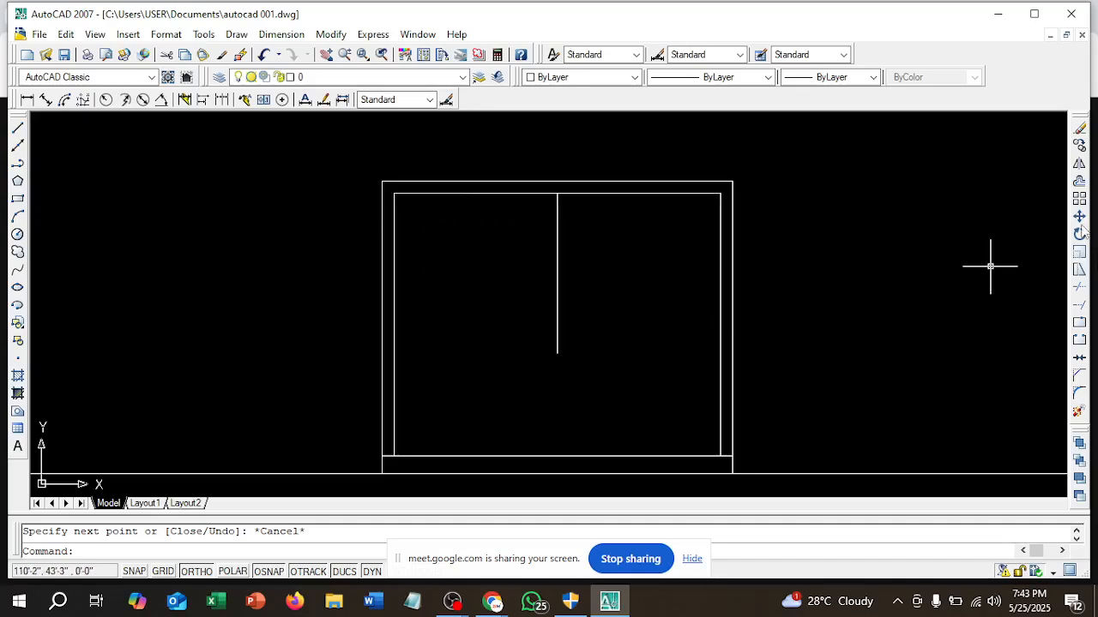
- Offset the inner setback outline 5" inward to form the wall thickness on the sides and rear
click(1080, 184)
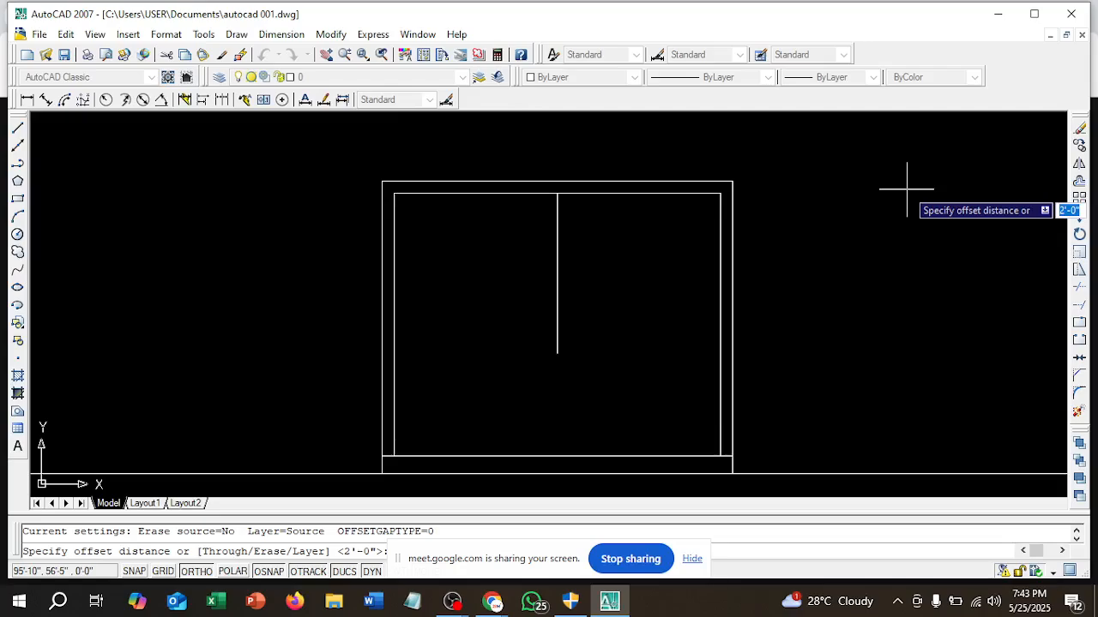
text(5)
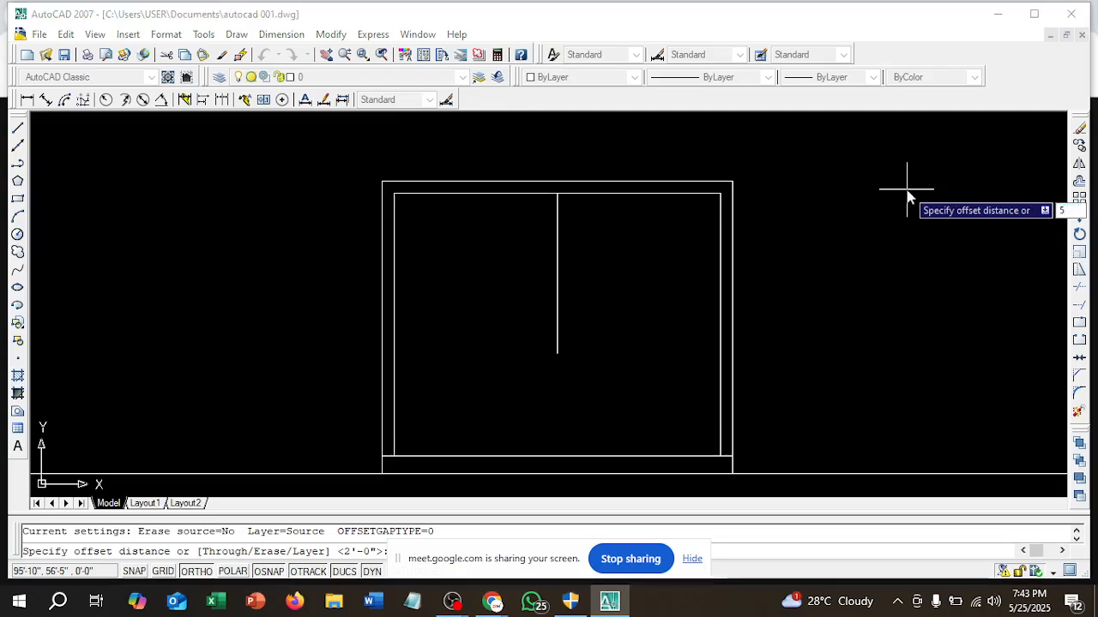
text(")
key(Return)
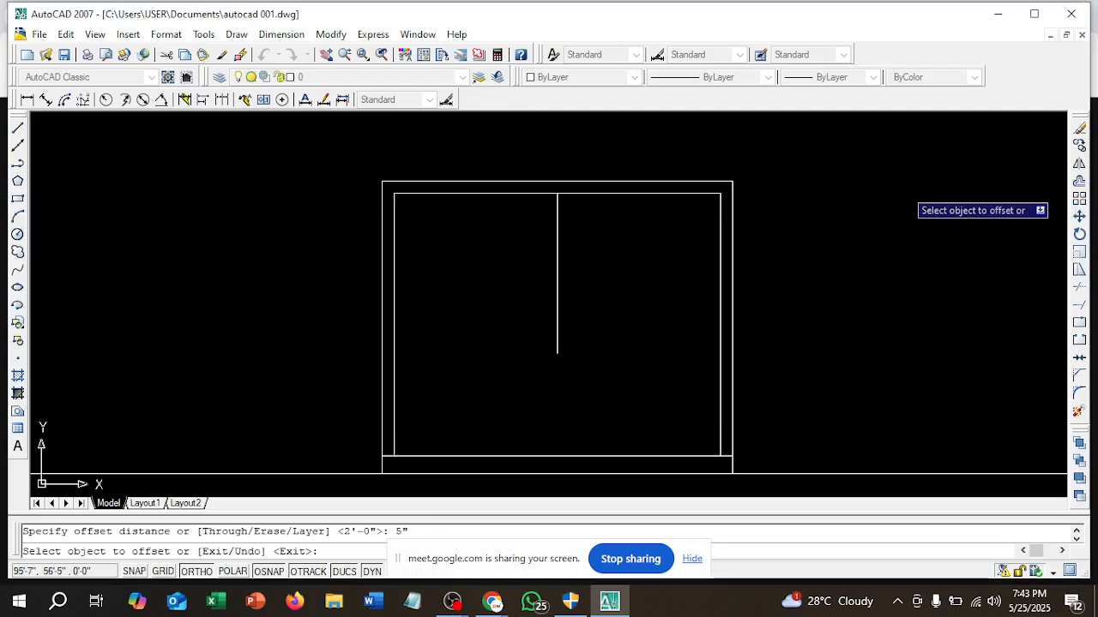
click(601, 196)
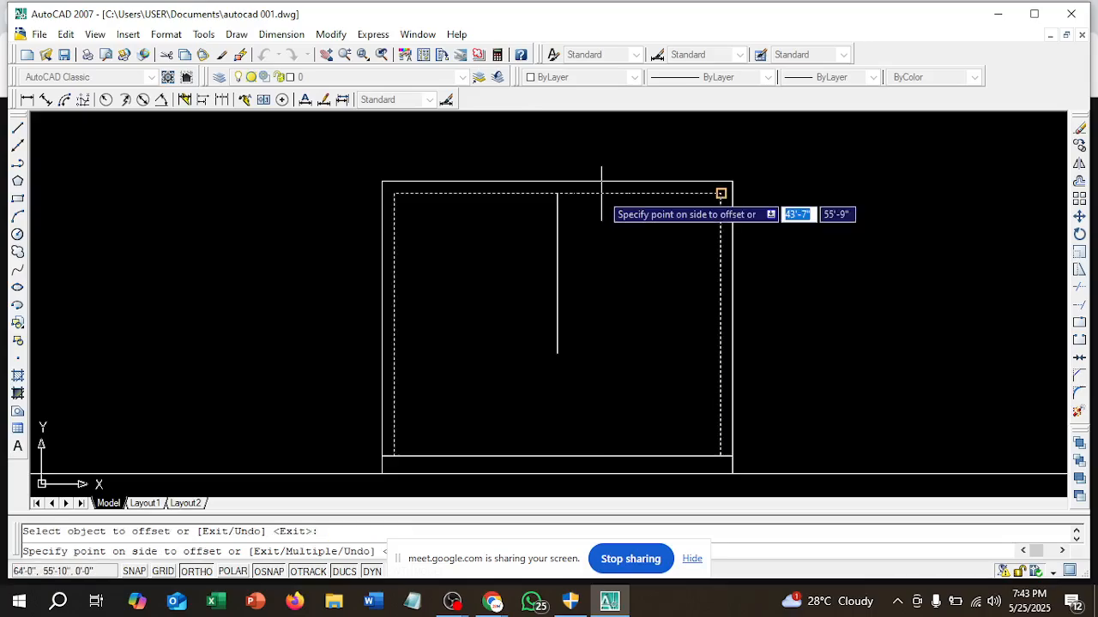
click(599, 210)
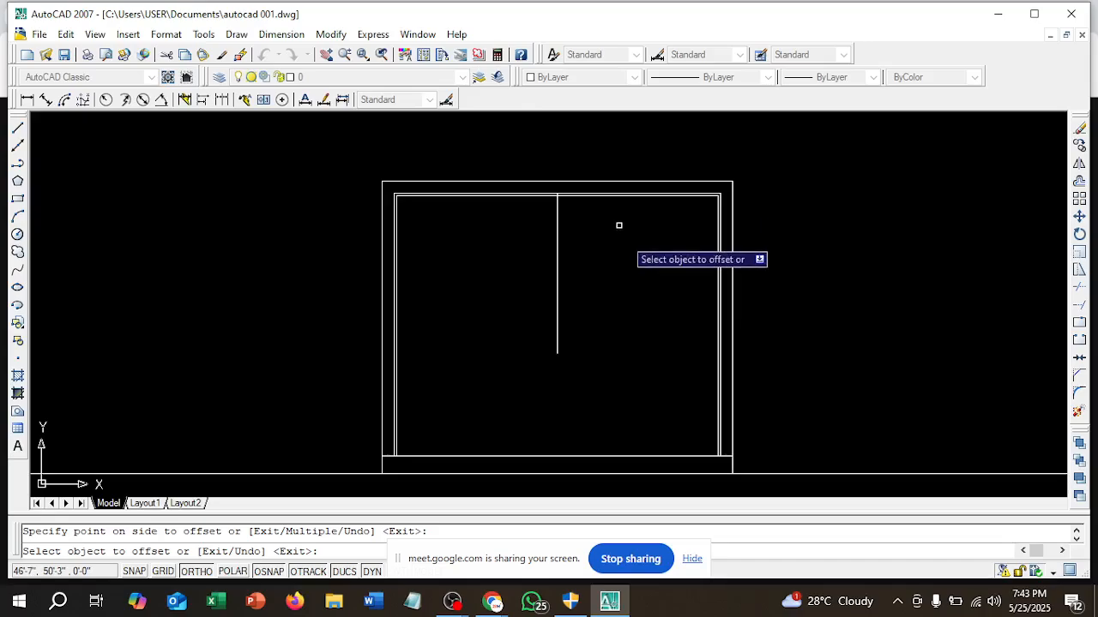
- Offset the horizontal front setback line 5" upward into the plot and end the Offset command
scroll(543, 218, up, 6)
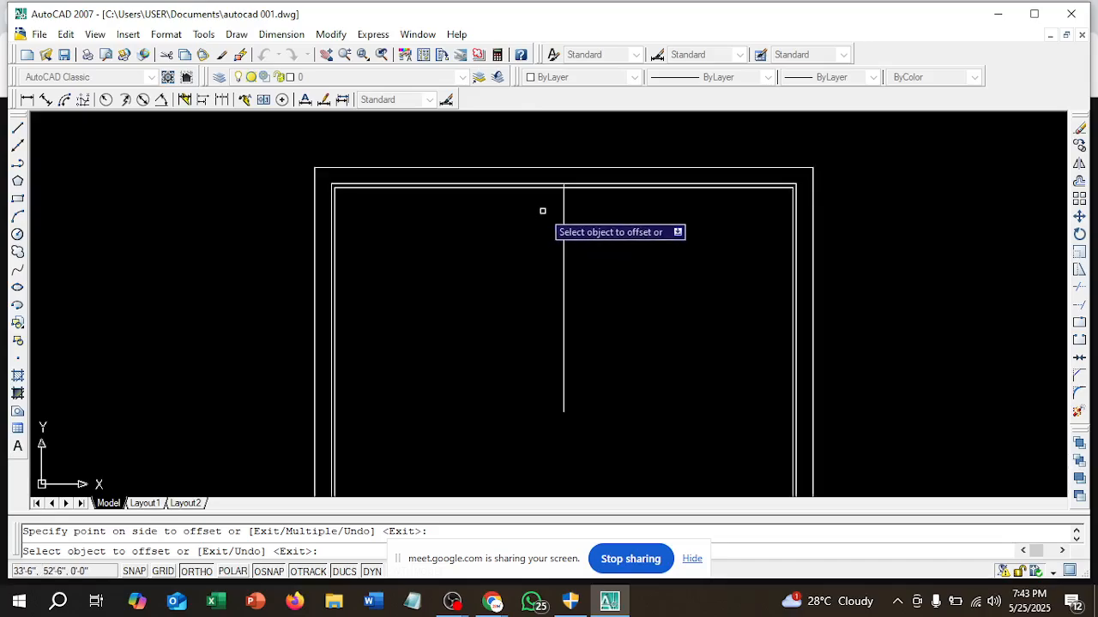
scroll(495, 265, down, 5)
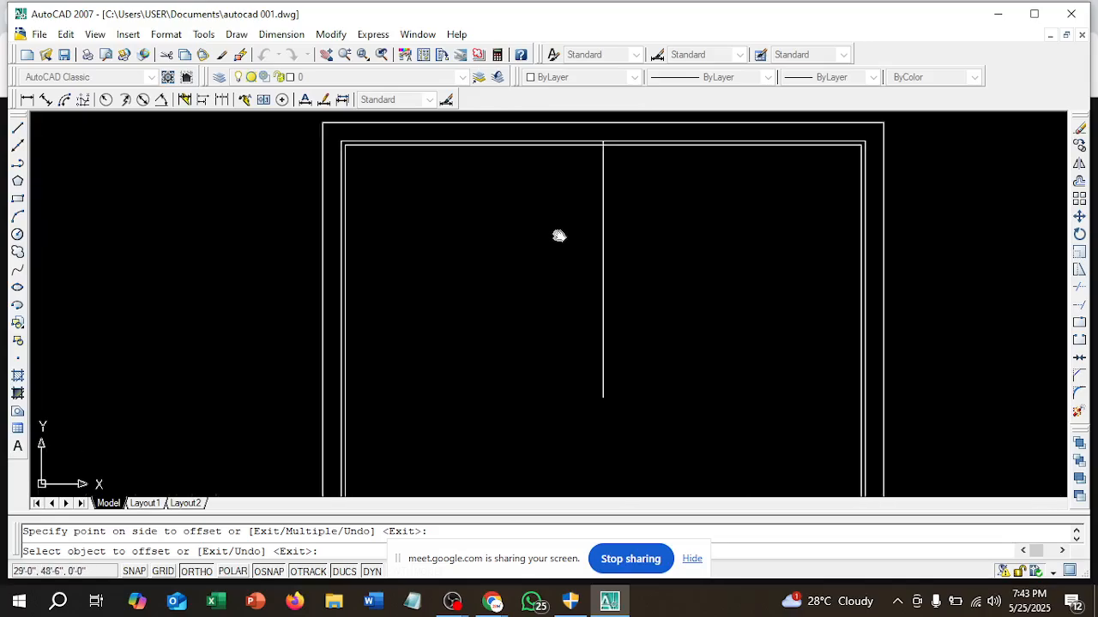
scroll(534, 390, up, 3)
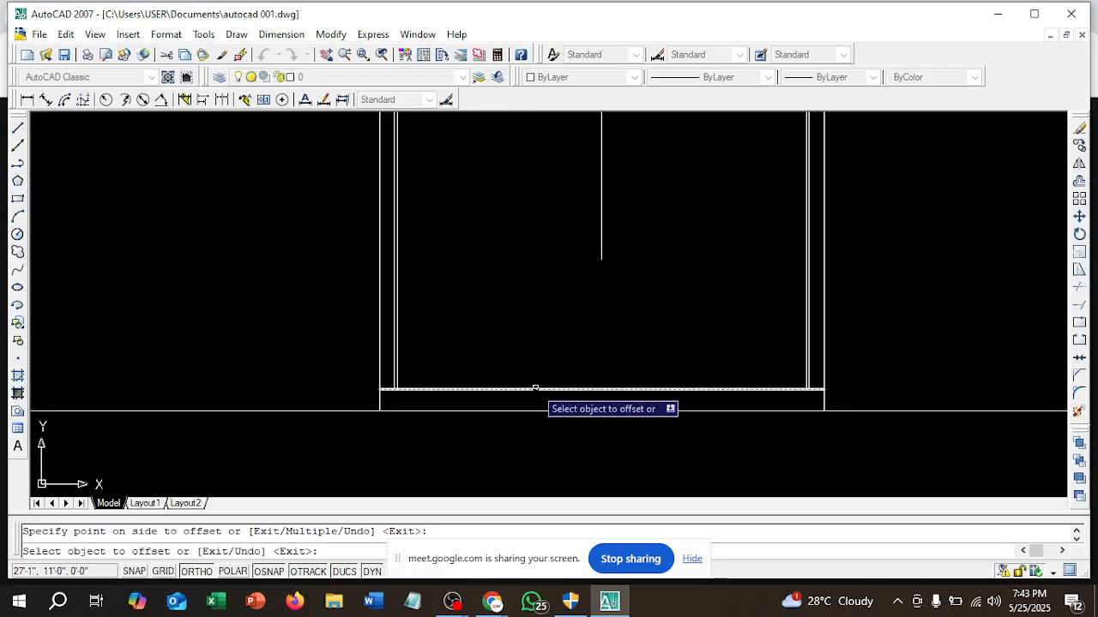
click(533, 389)
click(534, 363)
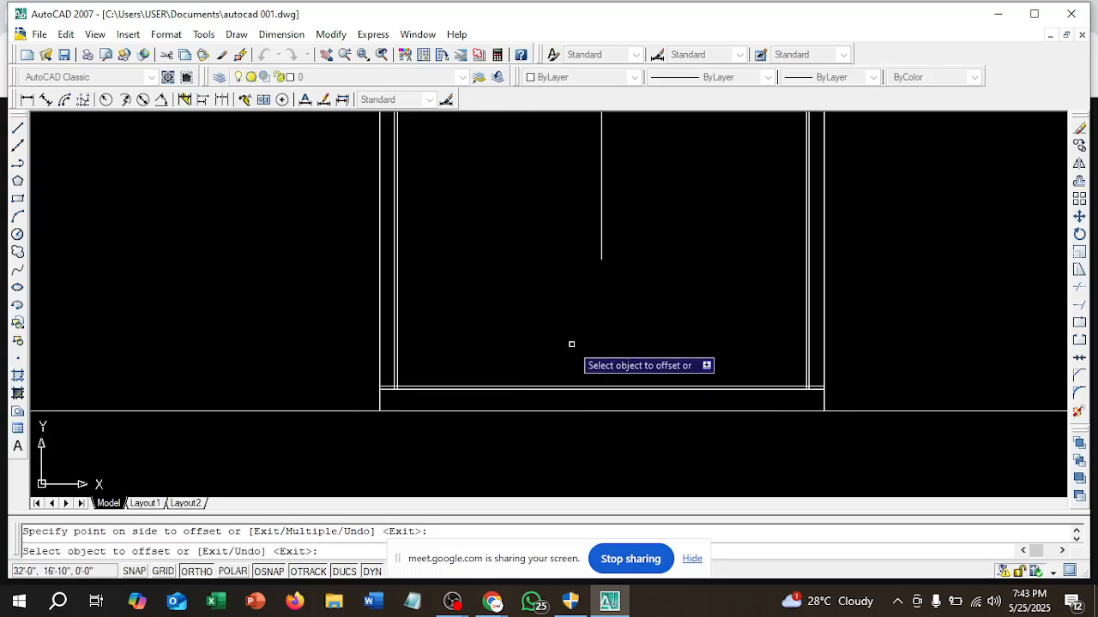
scroll(566, 314, up, 1)
scroll(542, 291, down, 1)
scroll(540, 343, down, 2)
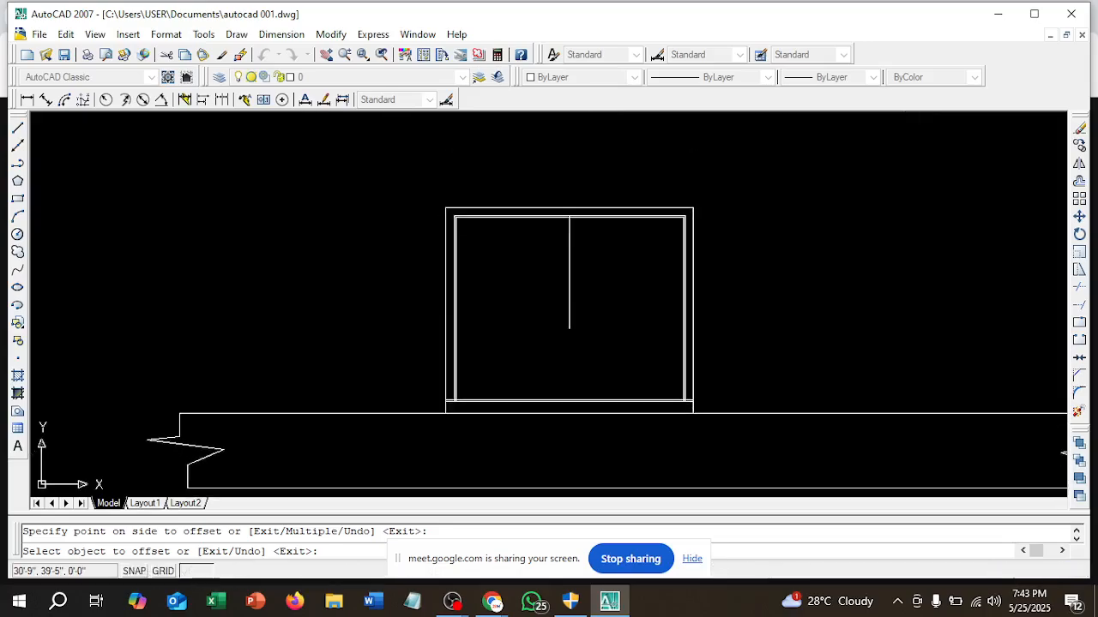
scroll(558, 191, up, 5)
scroll(615, 346, up, 1)
key(Escape)
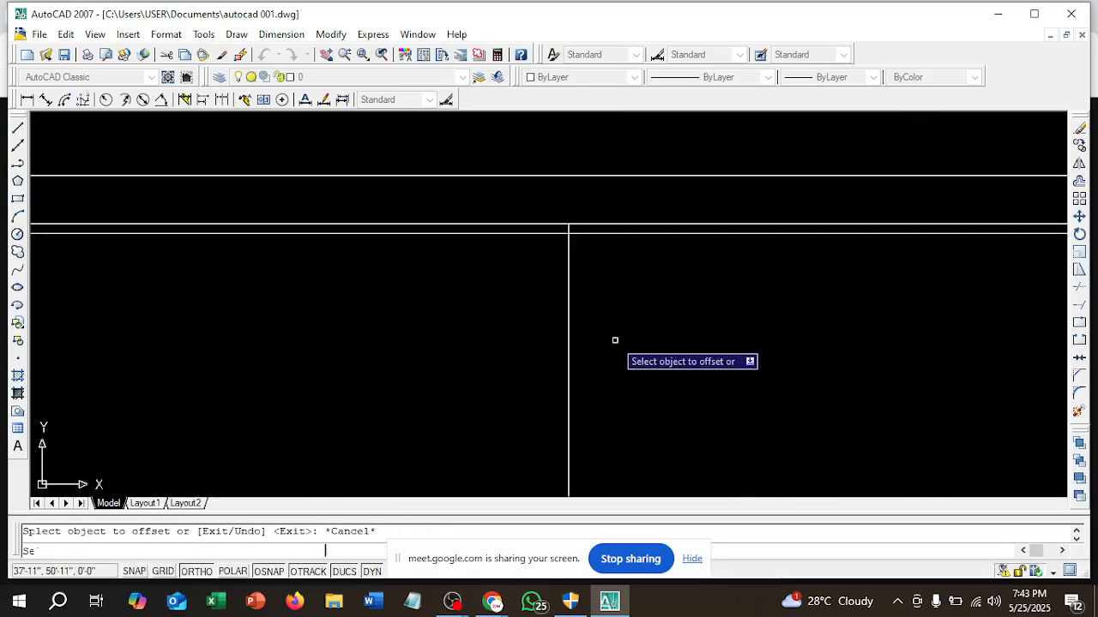
- Offset the vertical line in the middle of the plot 4' to the right
scroll(617, 286, down, 3)
middle_drag(609, 286, 580, 240)
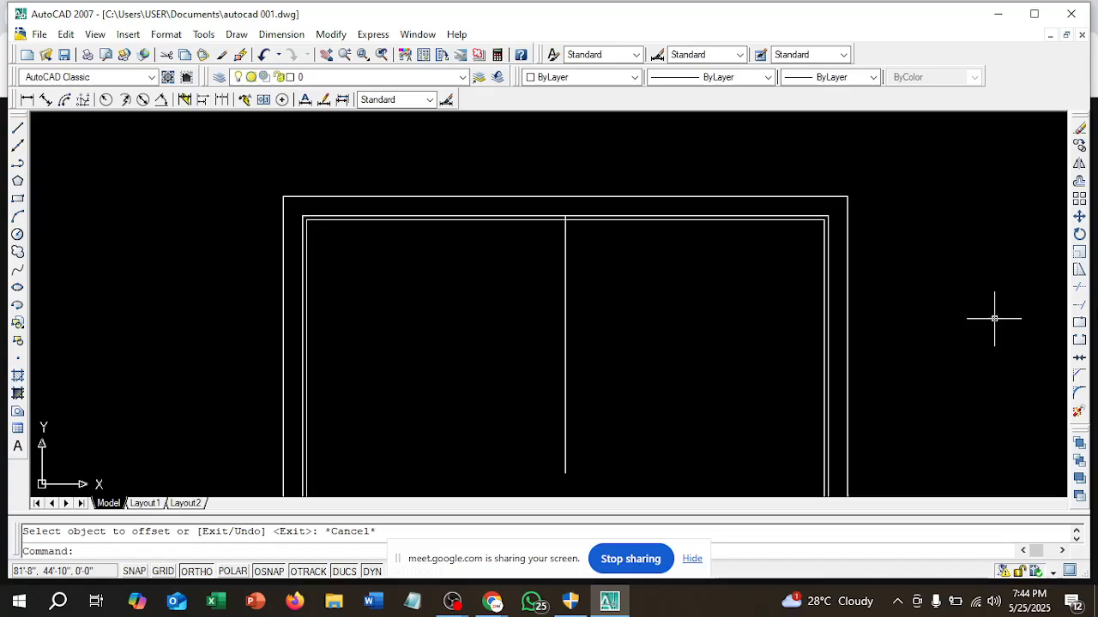
click(1079, 181)
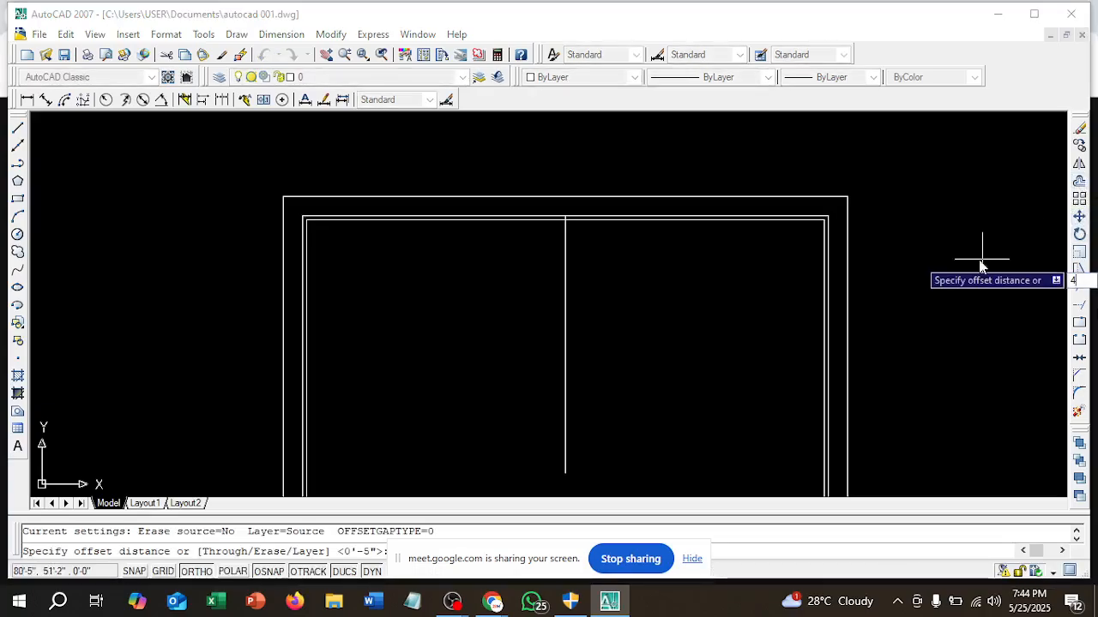
text(4')
key(Return)
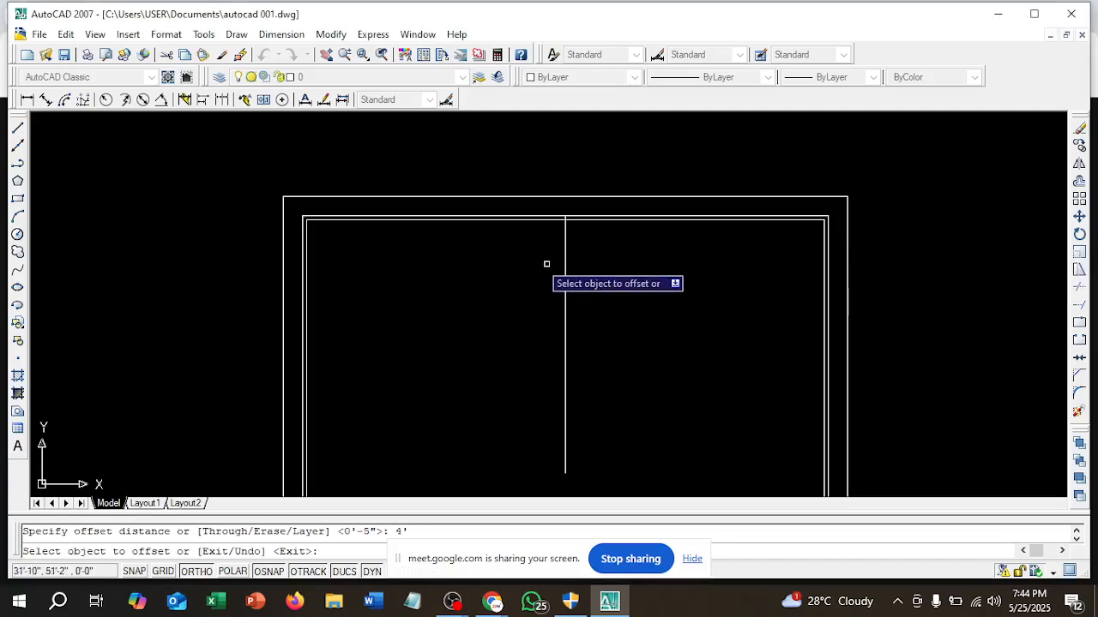
click(566, 281)
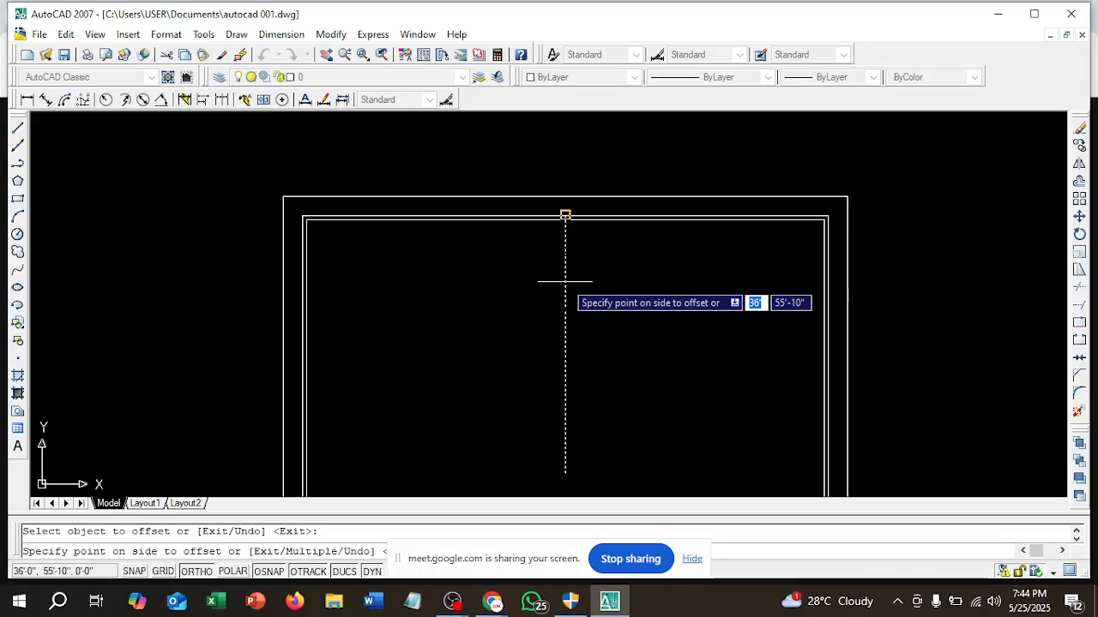
click(728, 279)
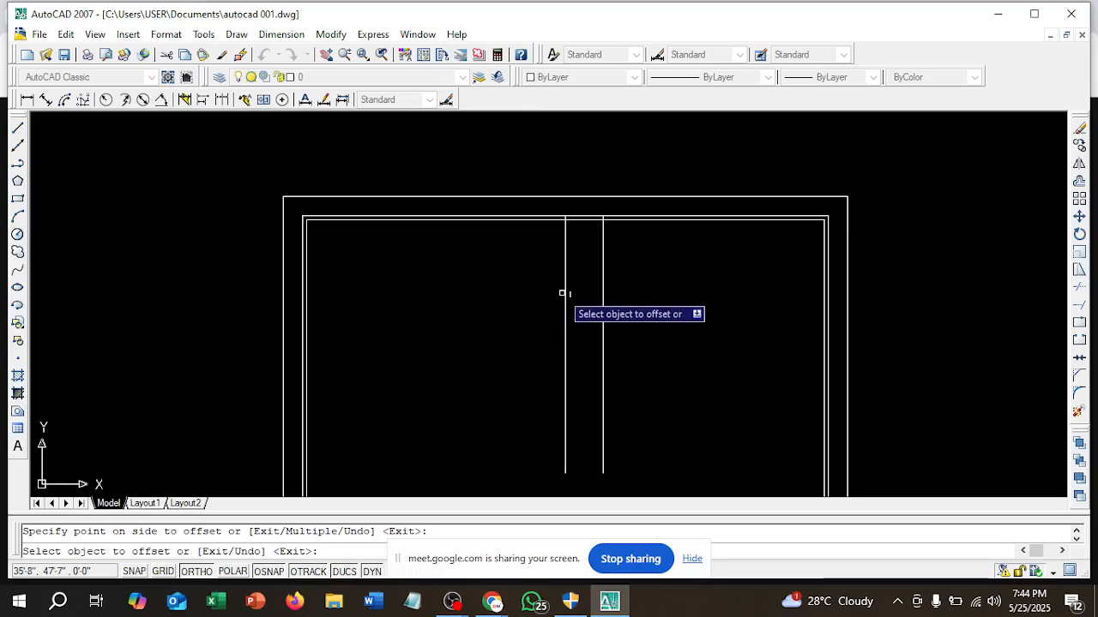
- Offset the vertical line in the middle of the plot 4' to the left and end the Offset command
click(459, 286)
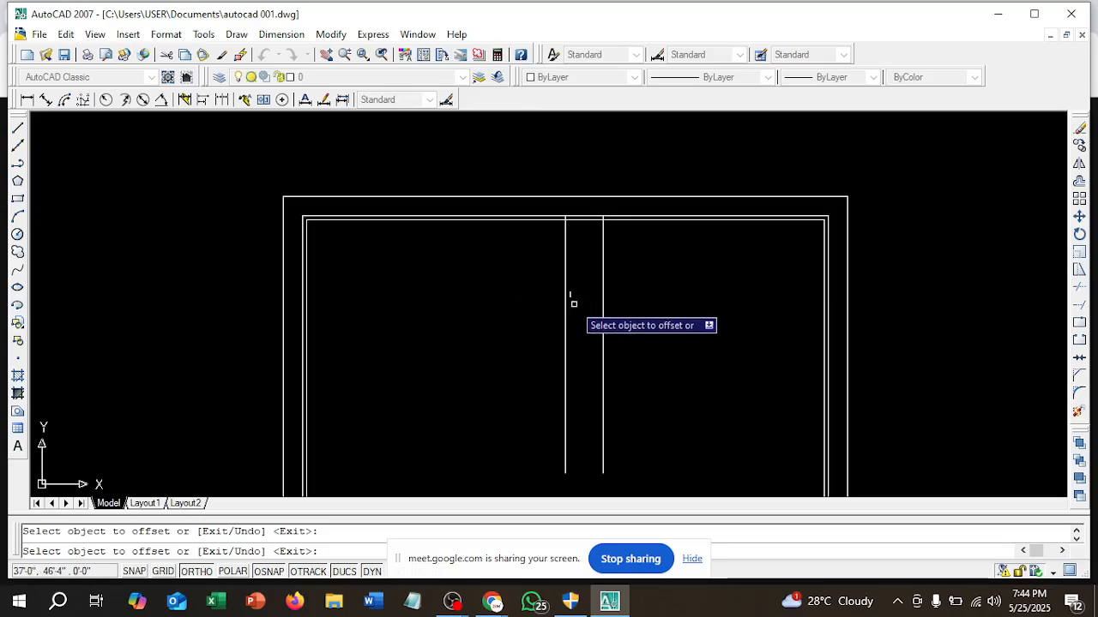
click(565, 302)
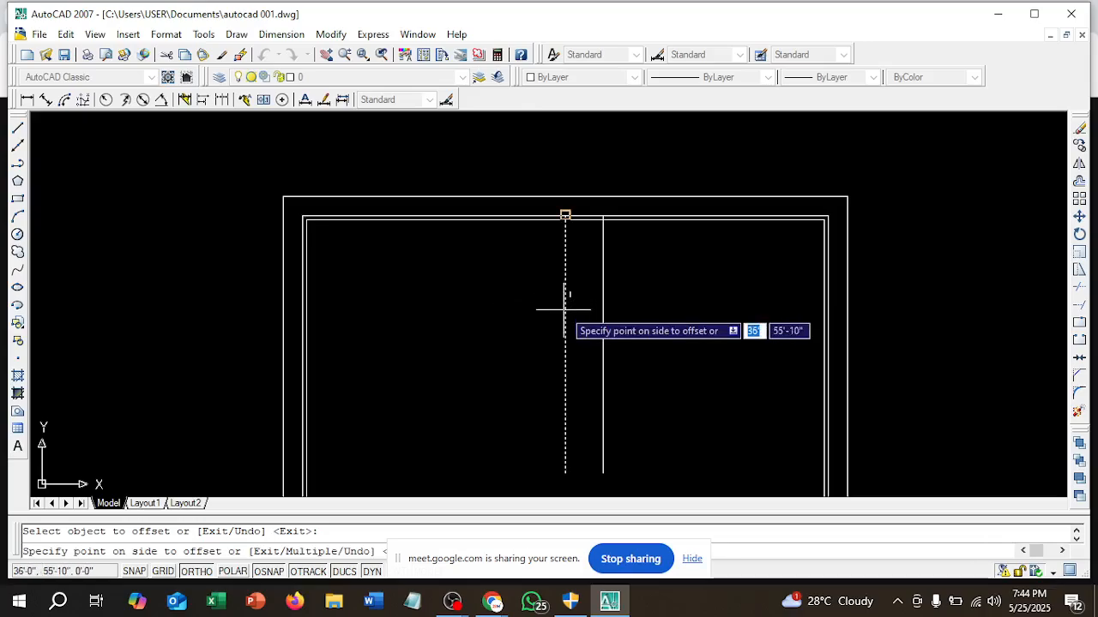
click(527, 300)
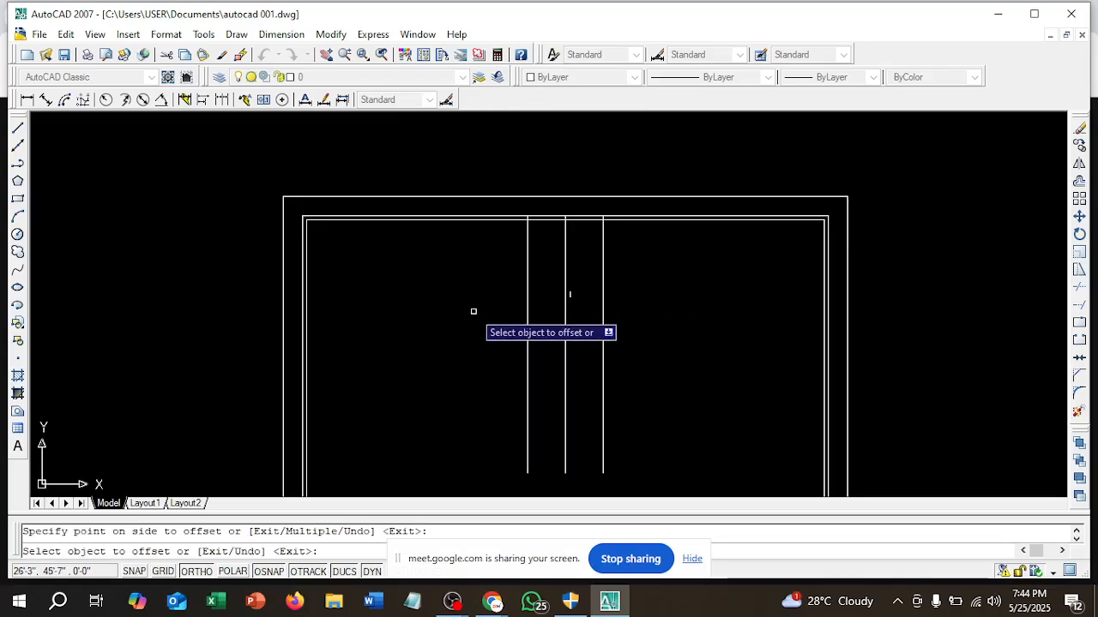
key(Escape)
- Measure the spacing between the two outer vertical offset lines with a linear dimension below the rear wall, and erase that dimension
scroll(583, 226, up, 5)
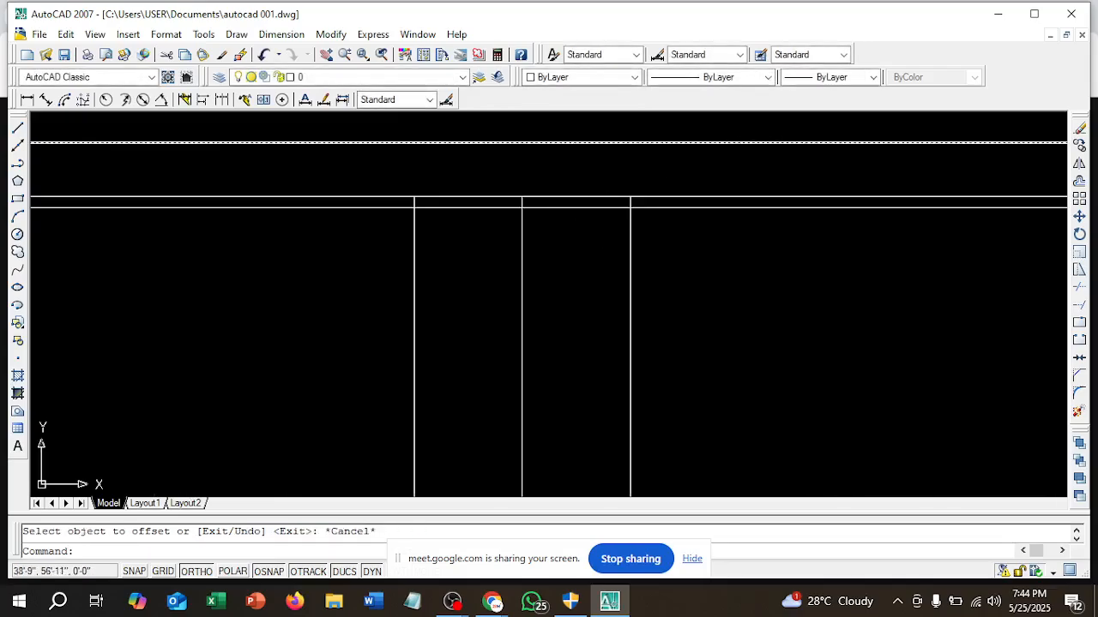
click(28, 100)
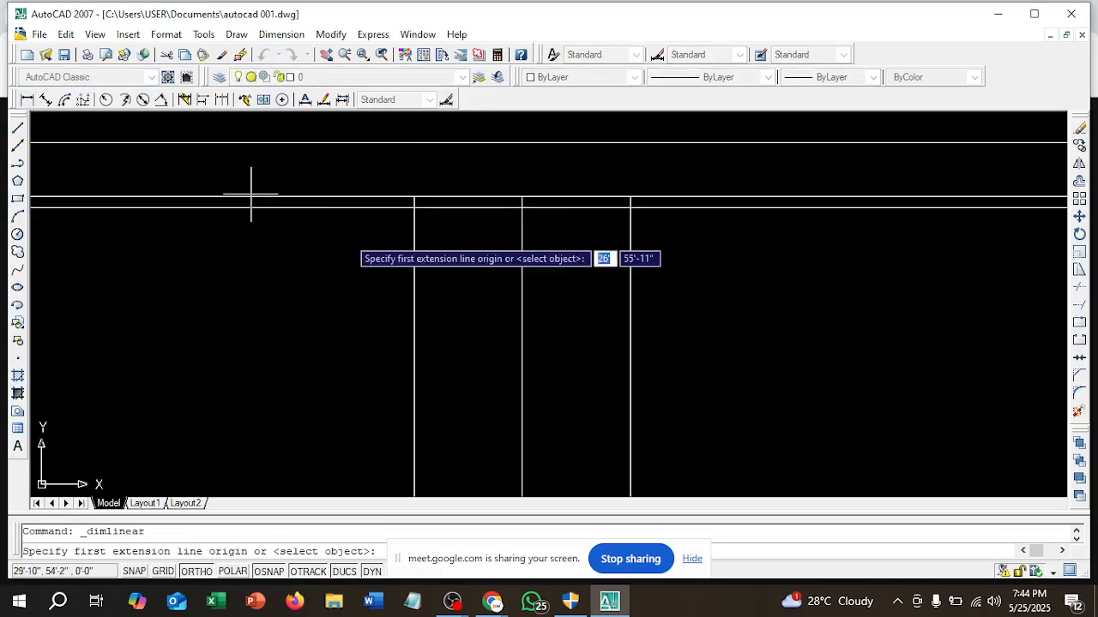
click(415, 207)
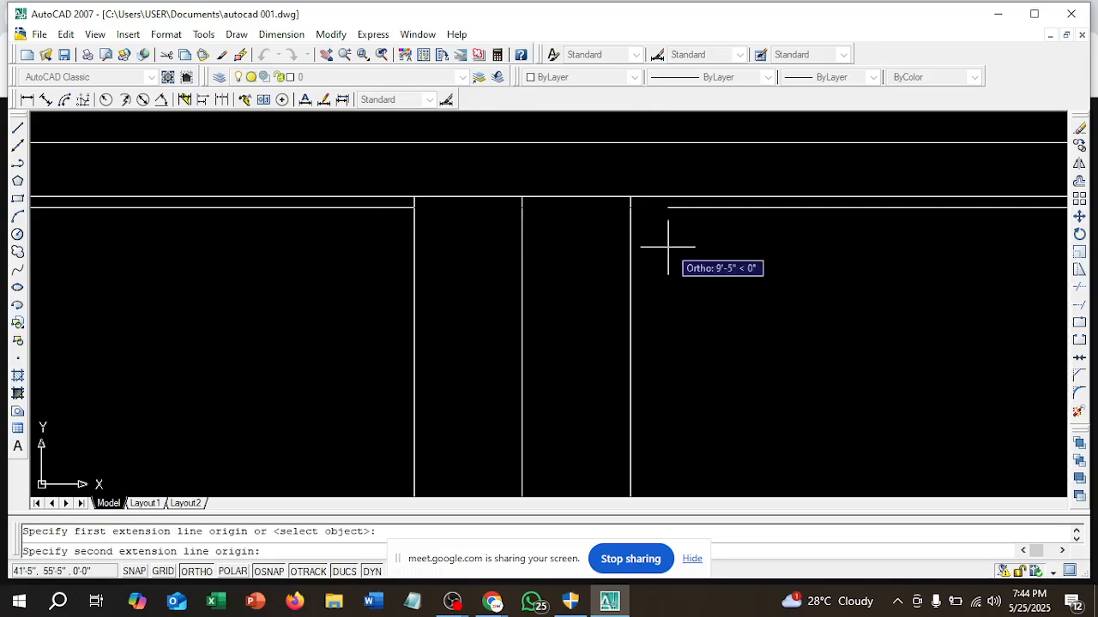
click(631, 207)
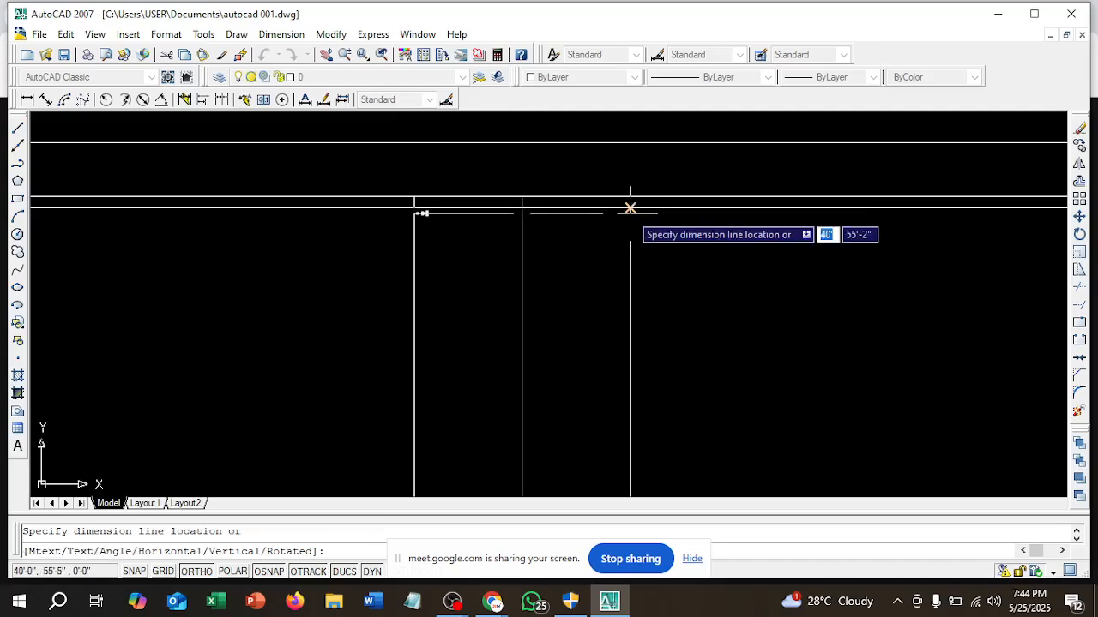
click(614, 276)
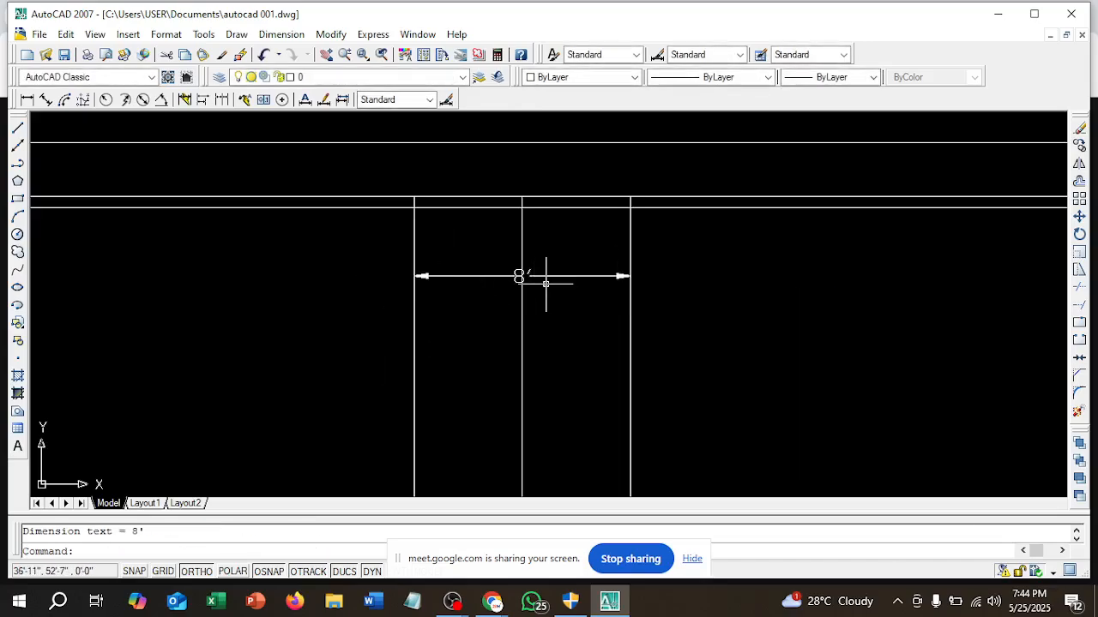
click(545, 281)
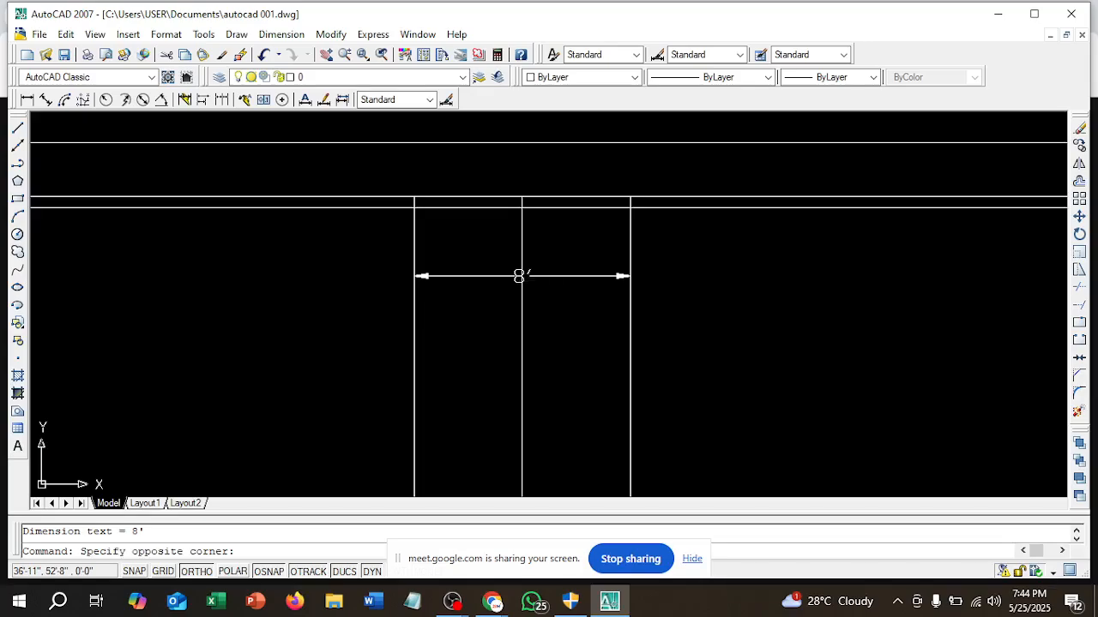
click(555, 273)
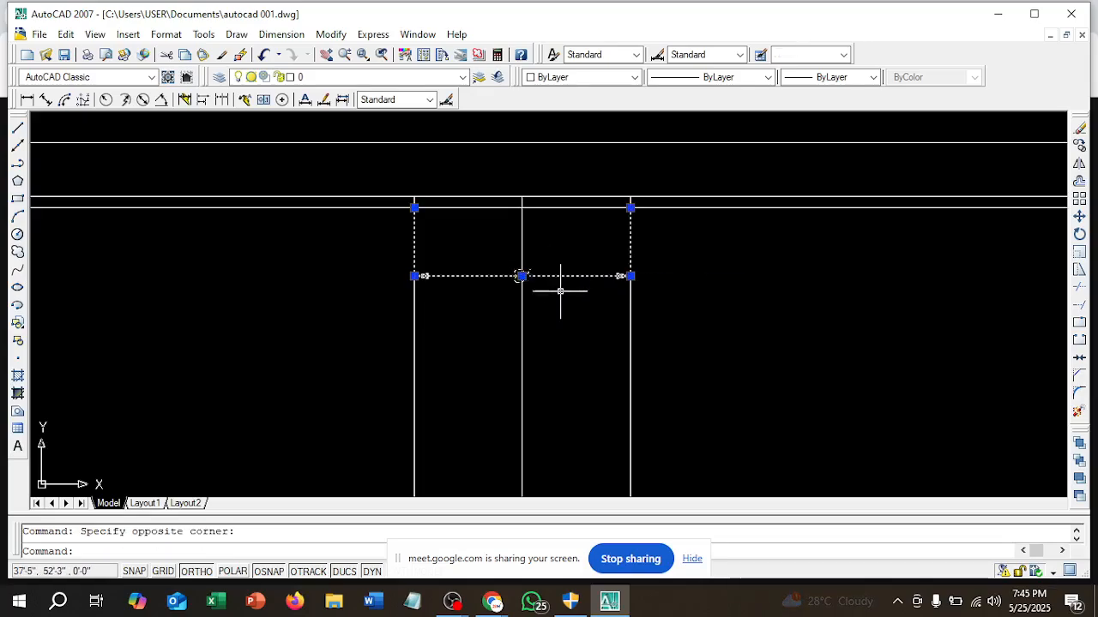
key(Delete)
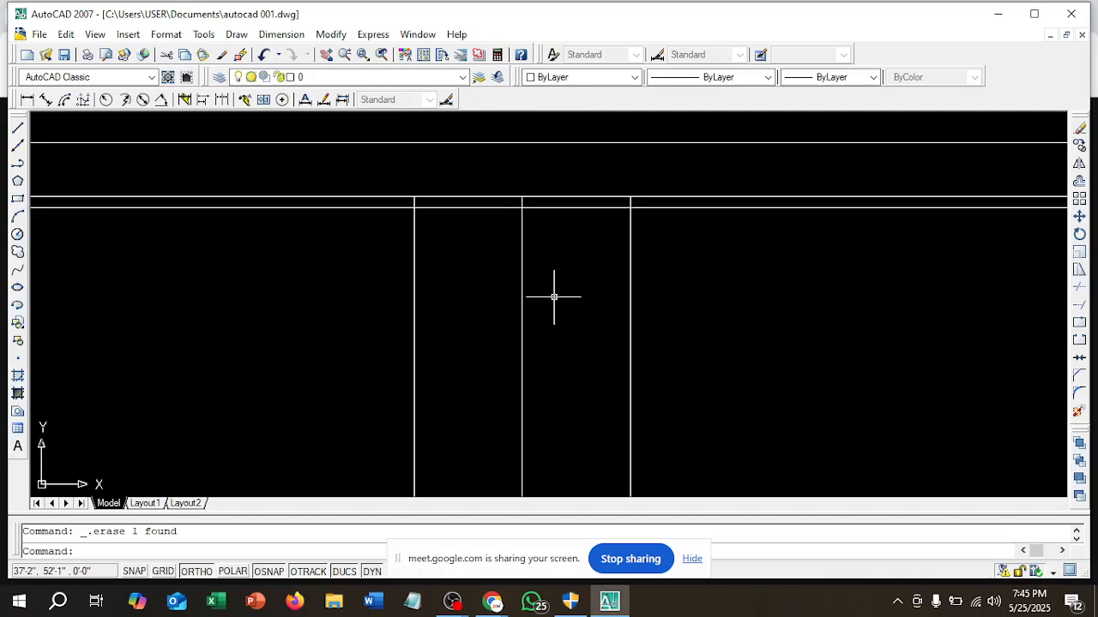
- Offset the two outer vertical lines 5" outward, the right one to the right and the left one to the left, to form walls
scroll(553, 295, down, 2)
scroll(505, 294, down, 2)
scroll(563, 295, up, 3)
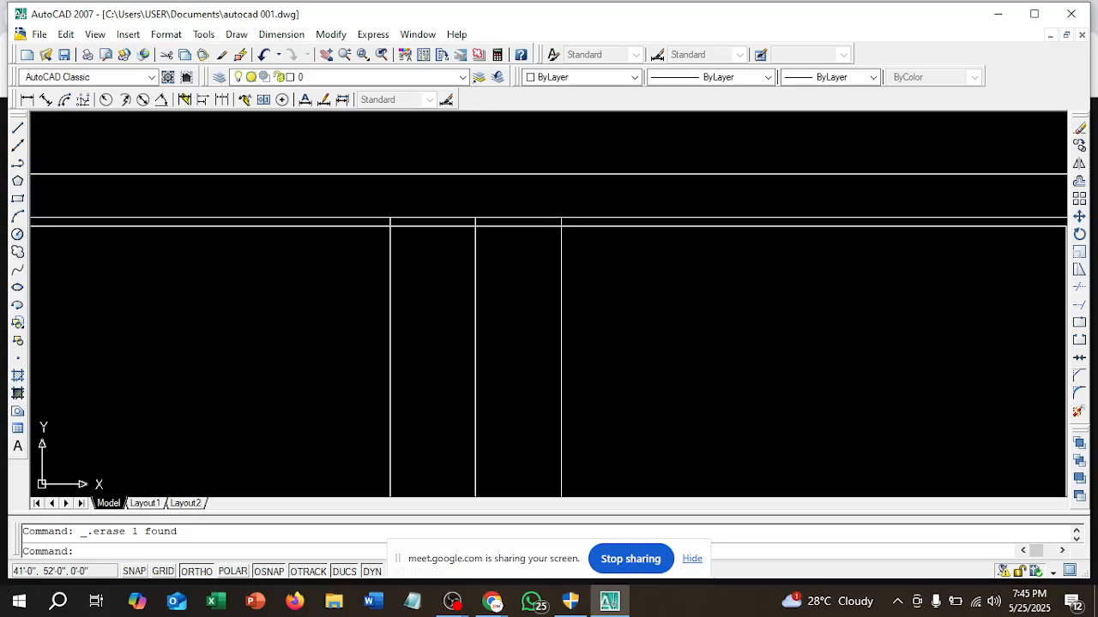
click(1078, 181)
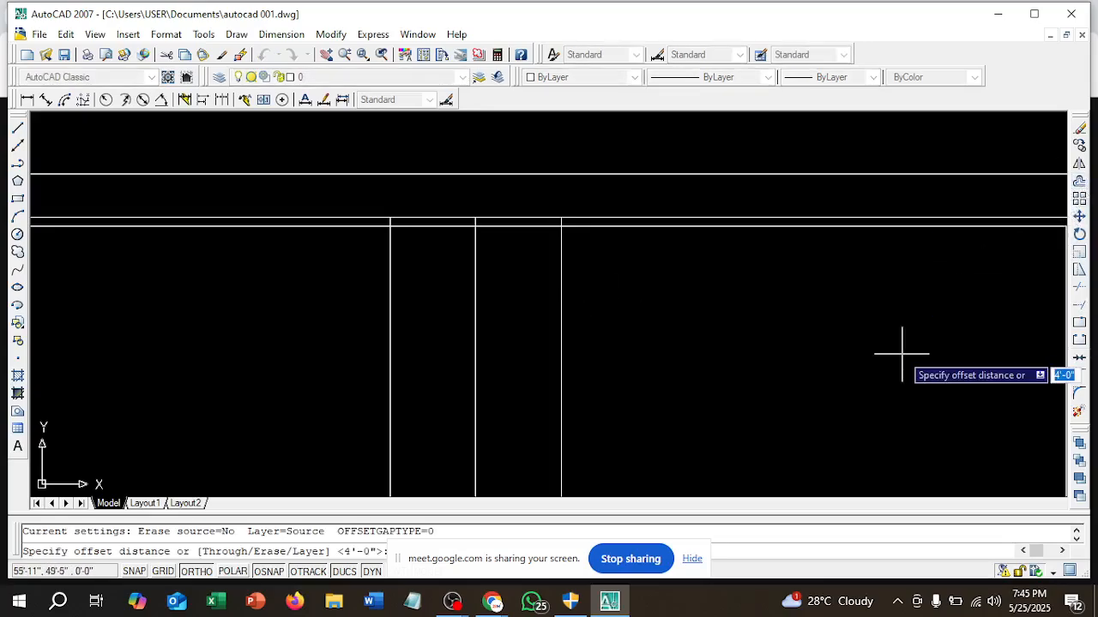
text(5)
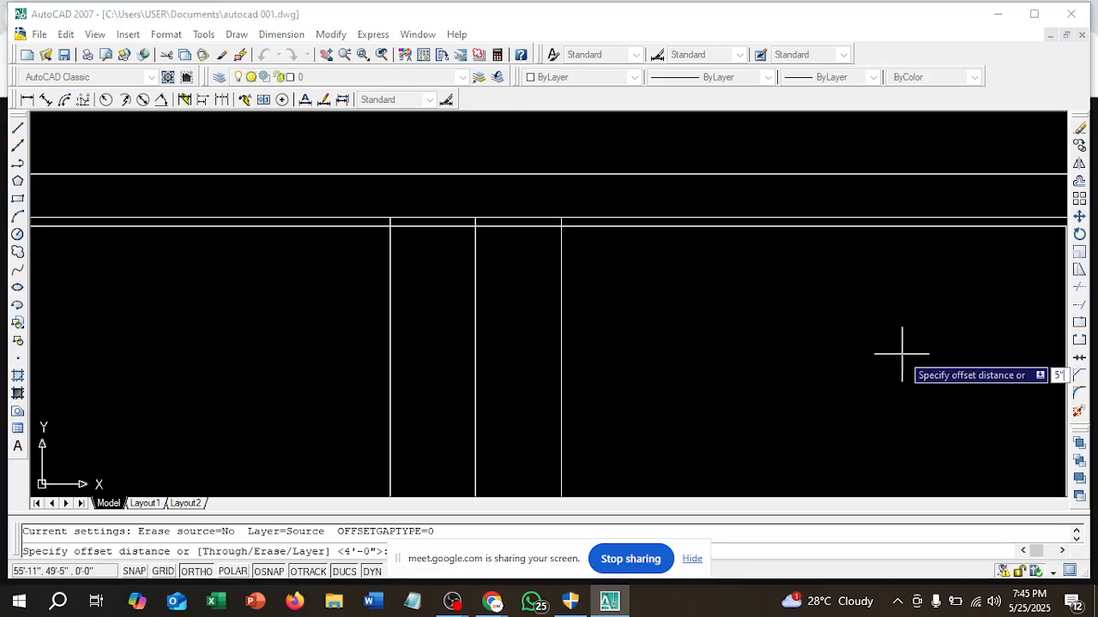
key(Return)
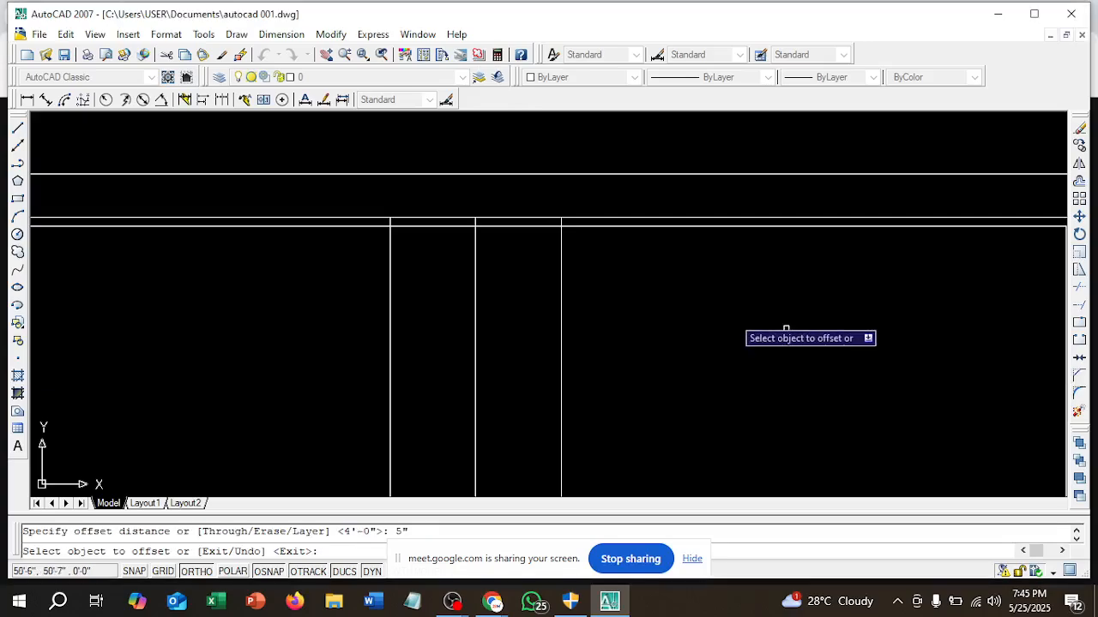
click(564, 281)
click(604, 290)
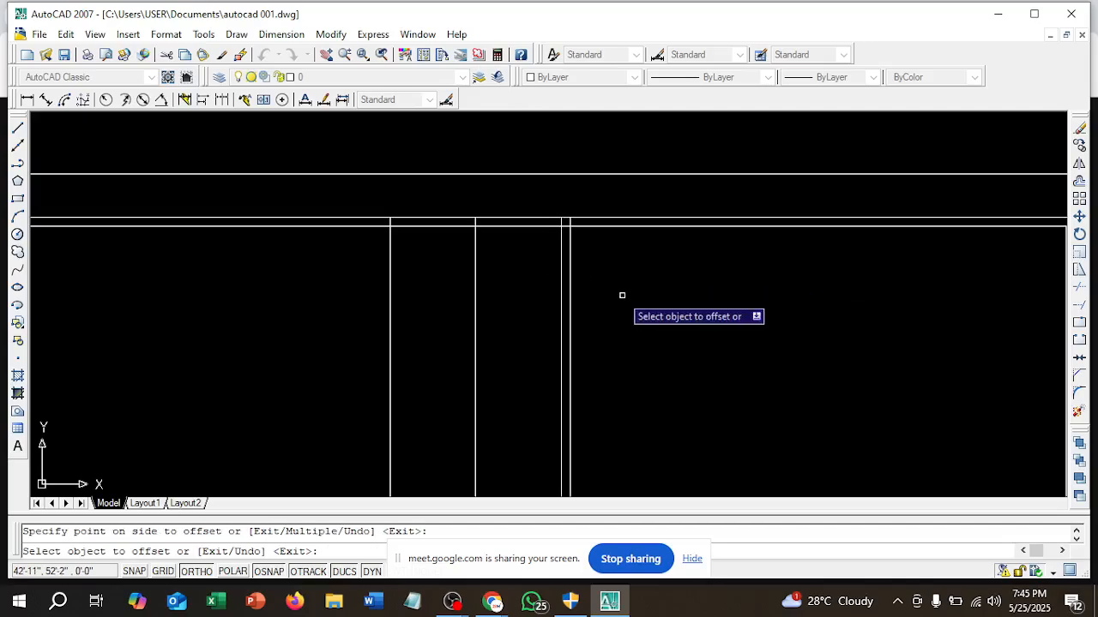
click(390, 311)
click(311, 286)
scroll(450, 312, down, 2)
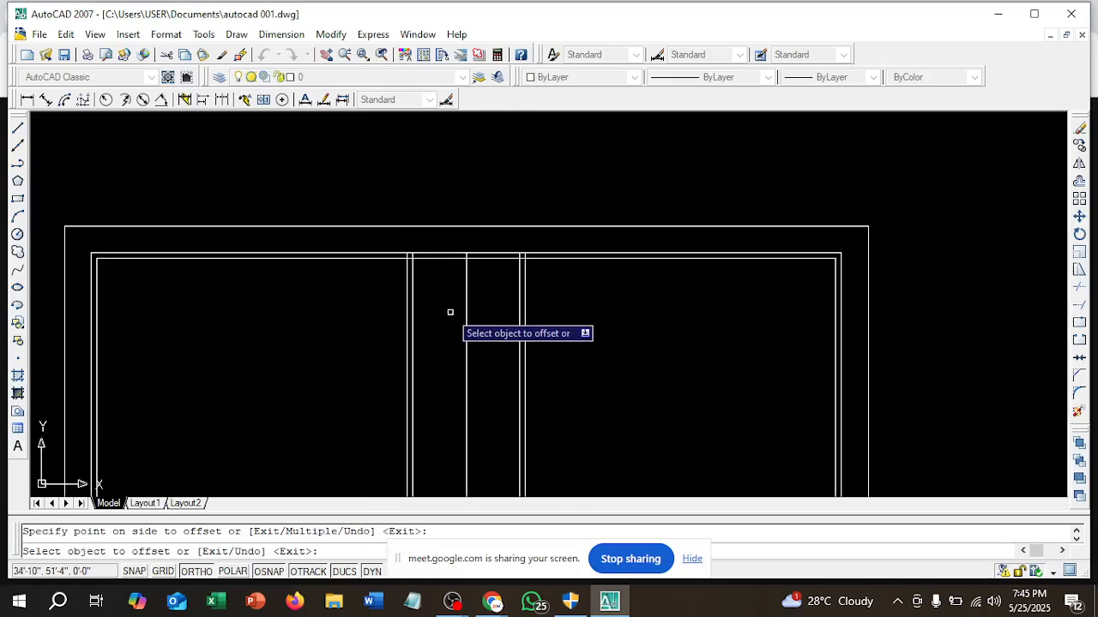
scroll(468, 300, down, 2)
mouse_move(475, 267)
middle_down()
mouse_move(489, 201)
mouse_move(518, 260)
middle_up()
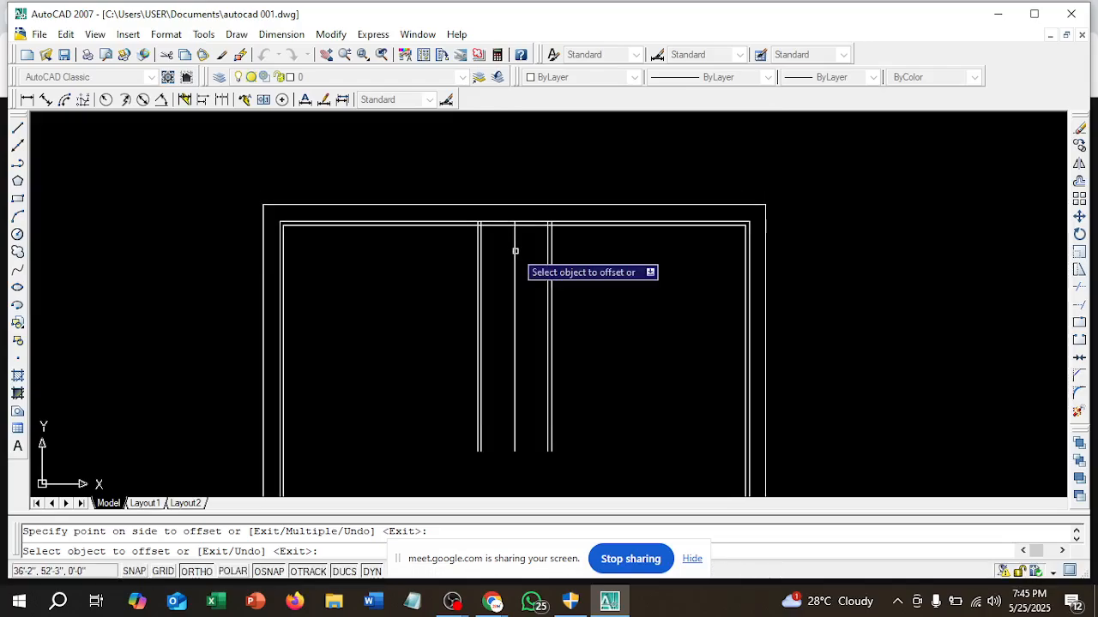
key(Escape)
key(Escape)
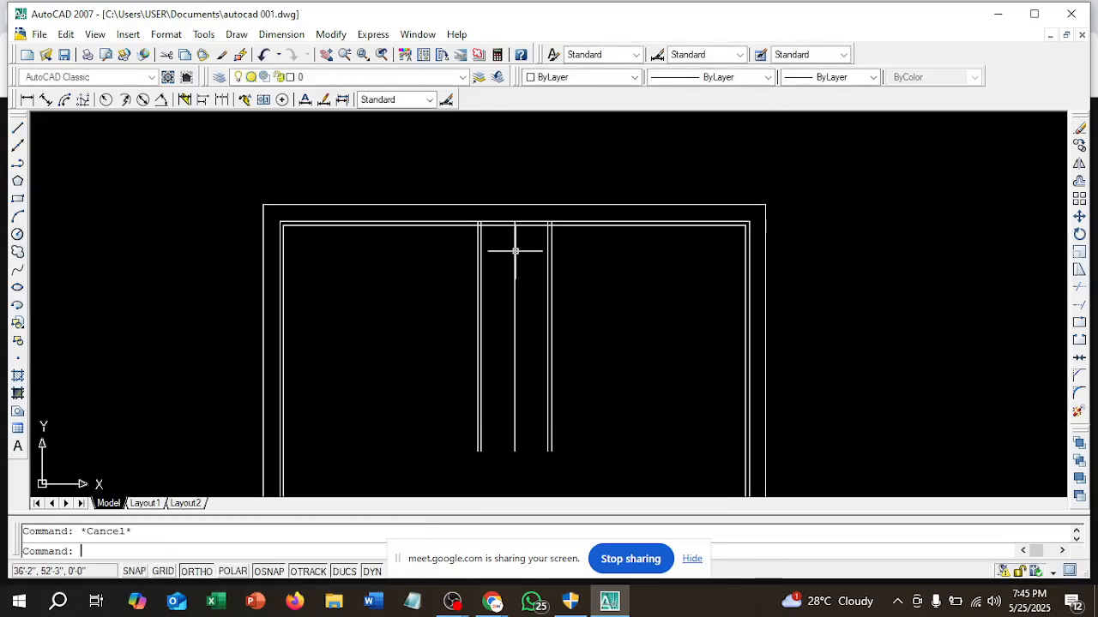
- Hide the meet.google.com screen-sharing bar that covers the bottom of the drawing window
scroll(583, 293, down, 2)
mouse_move(584, 294)
middle_down()
mouse_move(582, 262)
mouse_move(549, 343)
mouse_move(535, 277)
middle_up()
scroll(543, 324, up, 4)
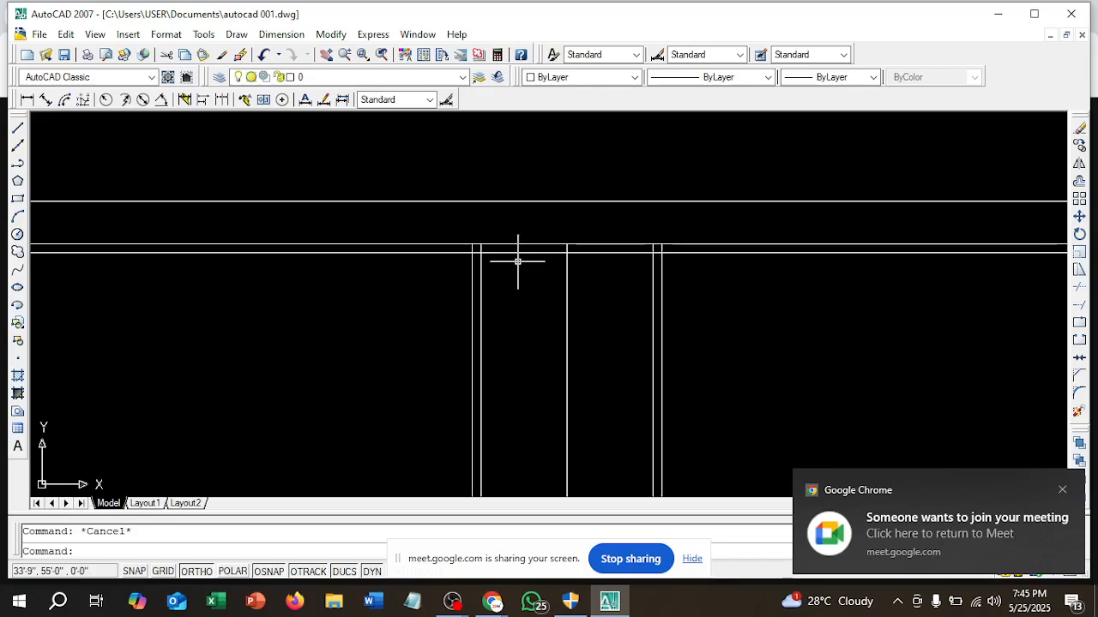
click(692, 558)
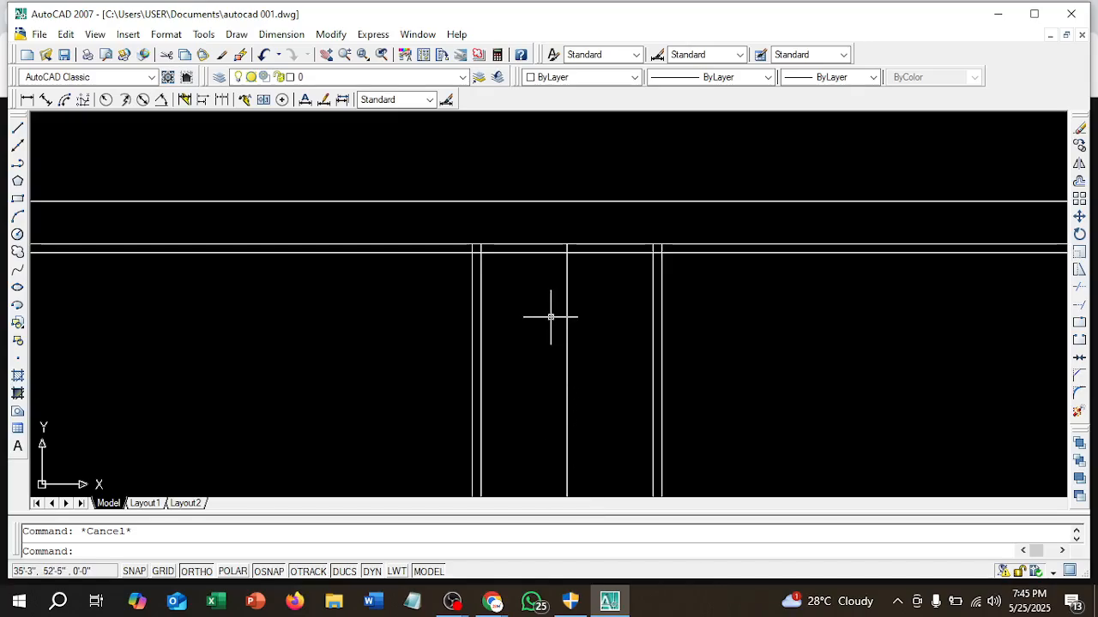
- Draw an 8' horizontal line along the rear wall's inner face, between the facing sides of the two vertical walls
scroll(515, 277, up, 2)
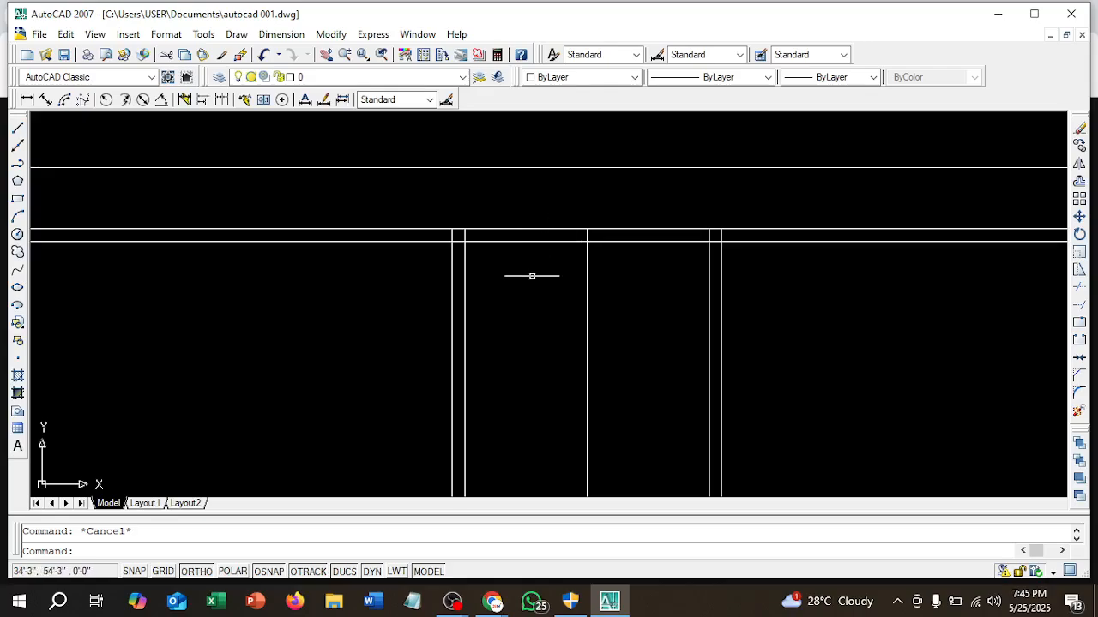
click(17, 128)
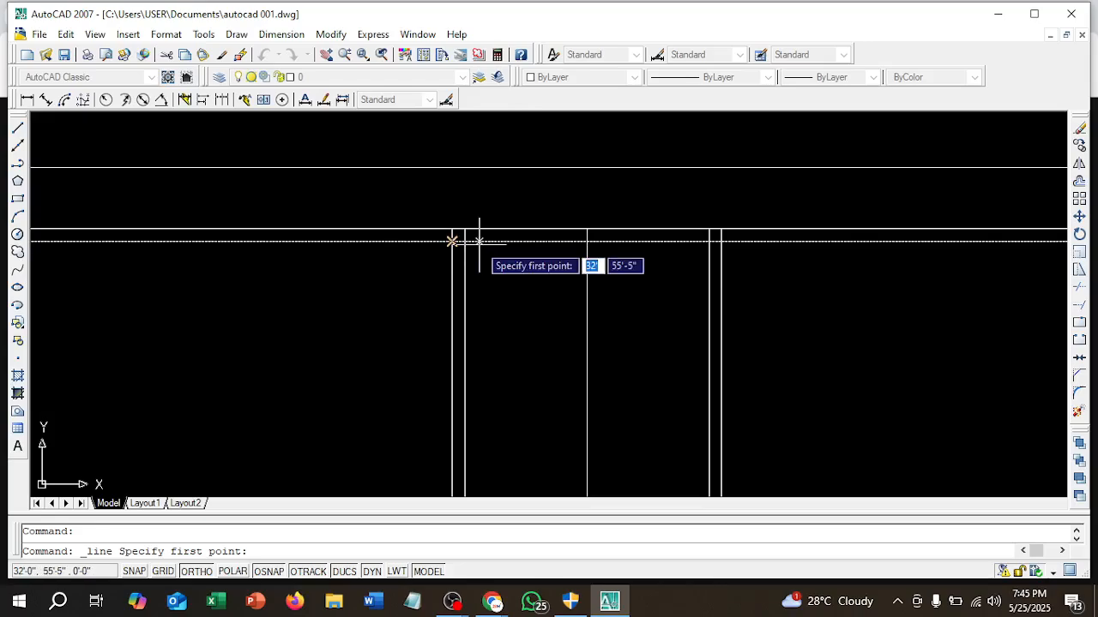
scroll(472, 241, up, 2)
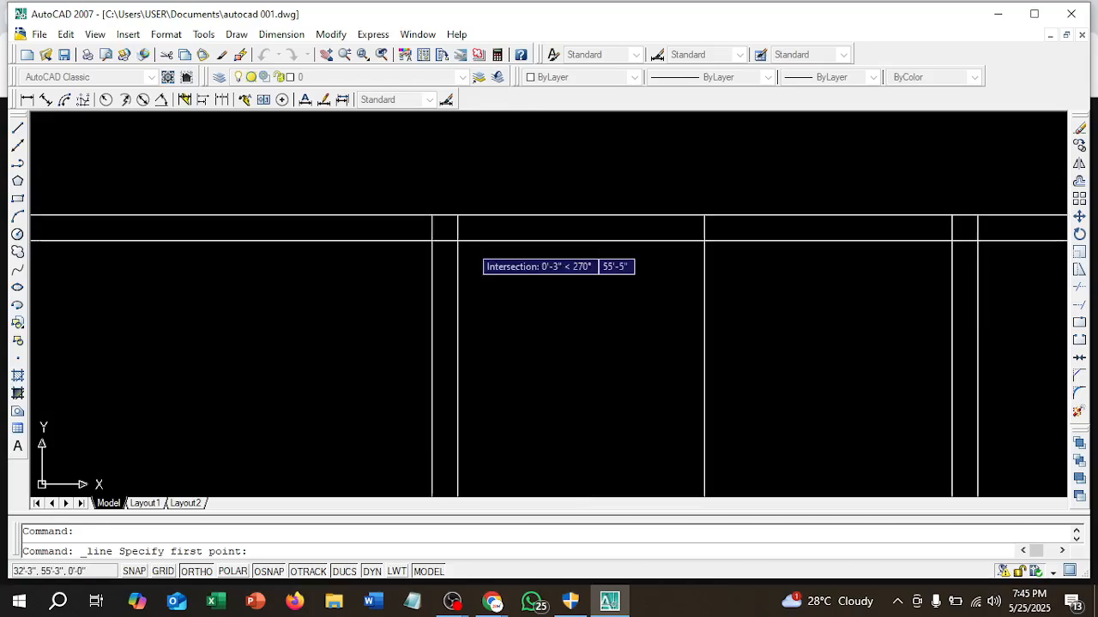
click(458, 241)
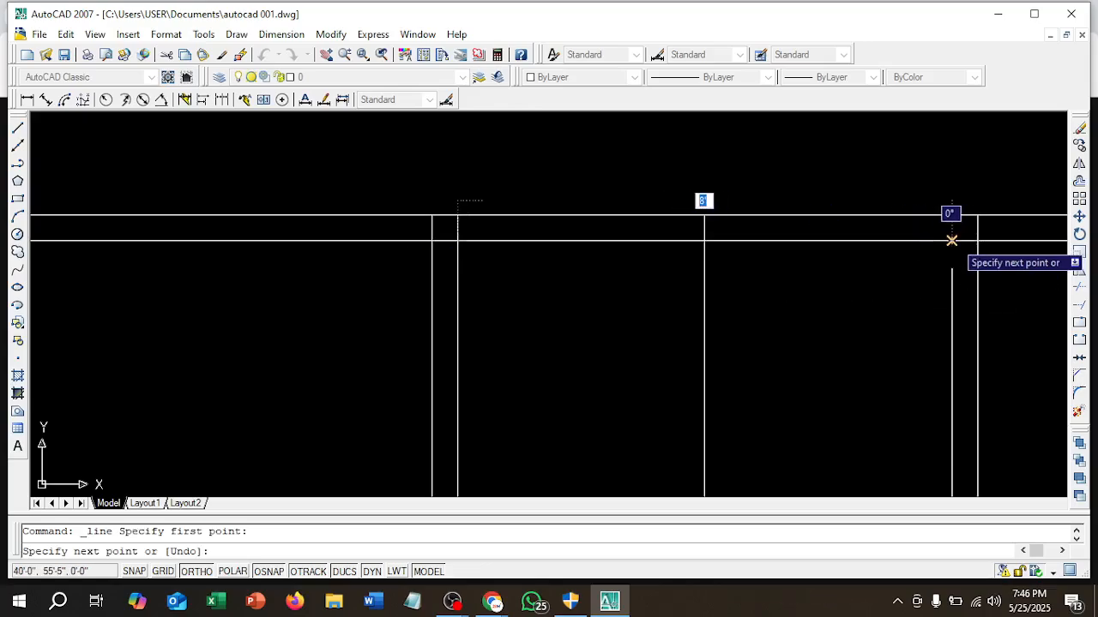
click(952, 241)
key(Escape)
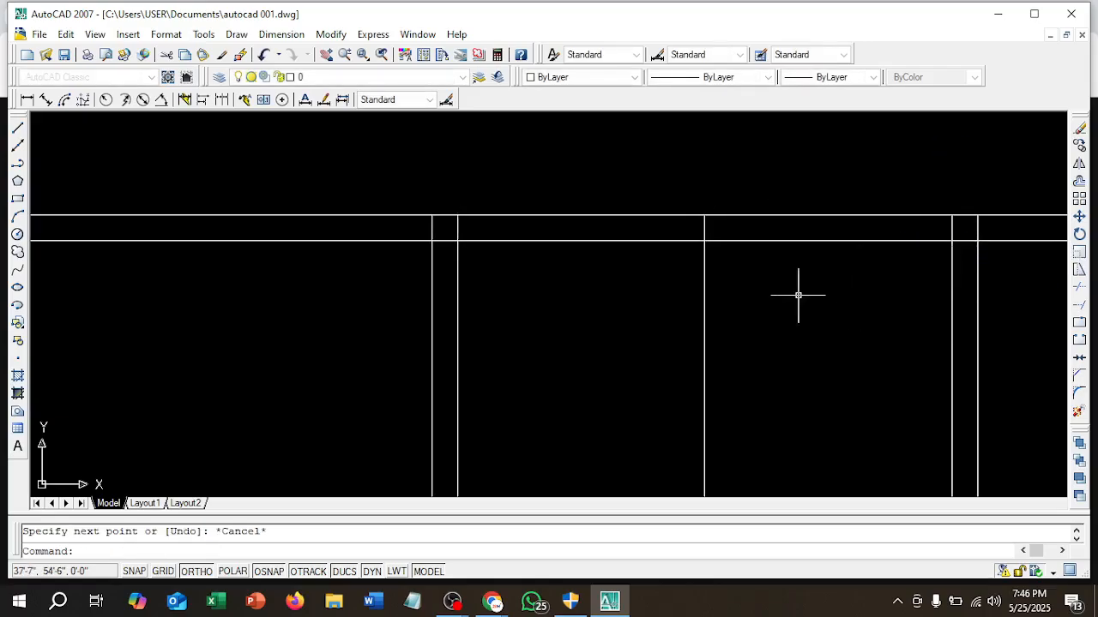
scroll(796, 294, down, 2)
middle_drag(779, 286, 684, 255)
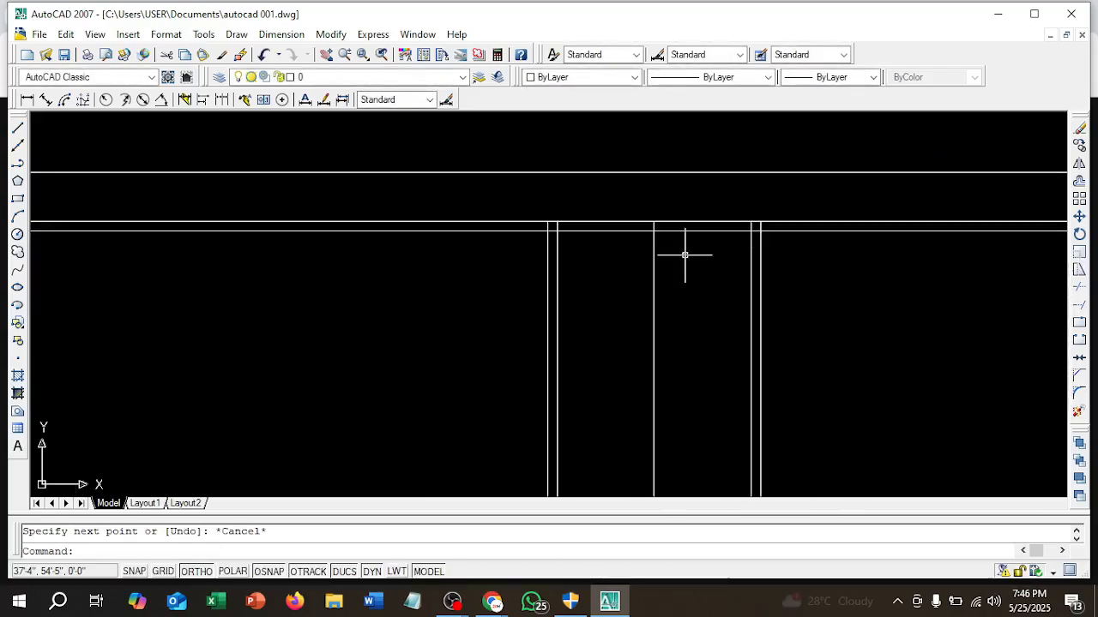
- Switch to the Google Meet call to check the join request, ignore the infinity mirror warning, and return to AutoCAD
mouse_move(494, 603)
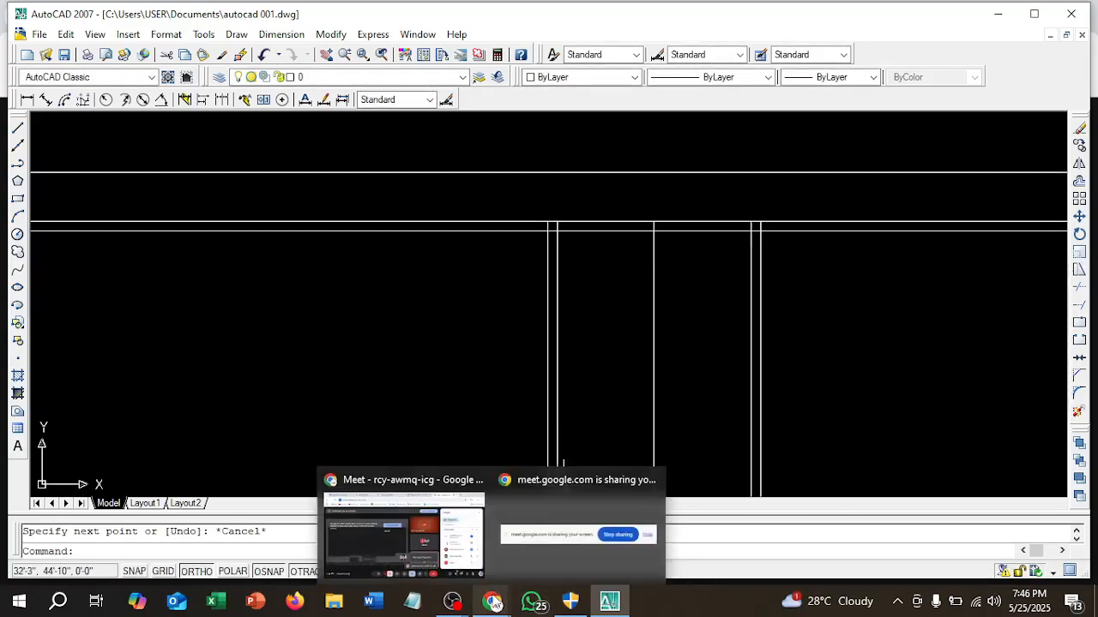
click(405, 535)
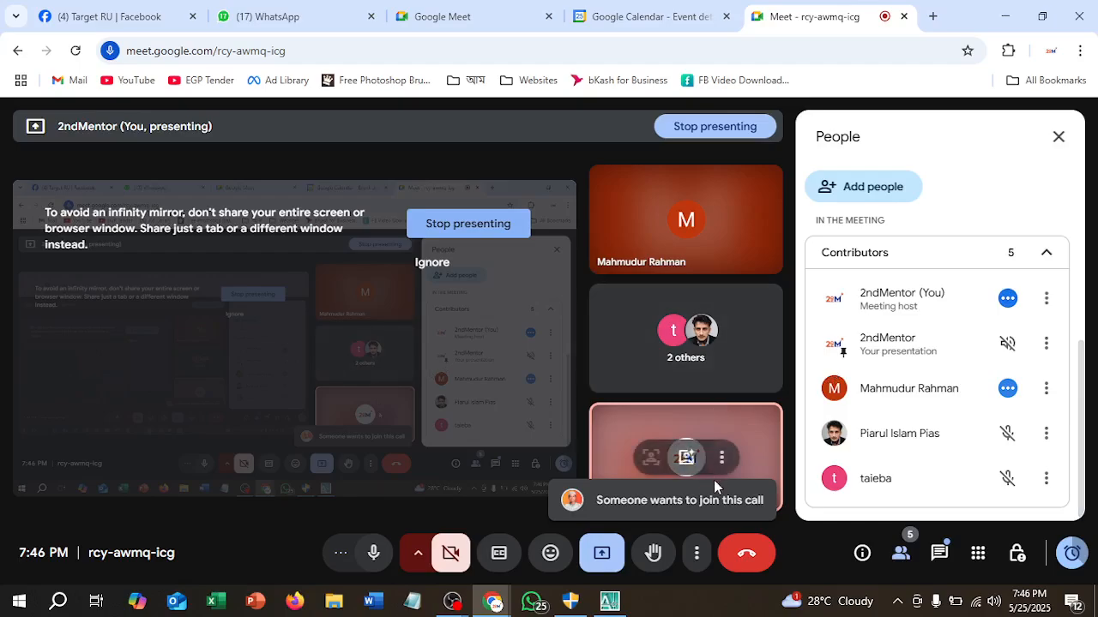
click(433, 266)
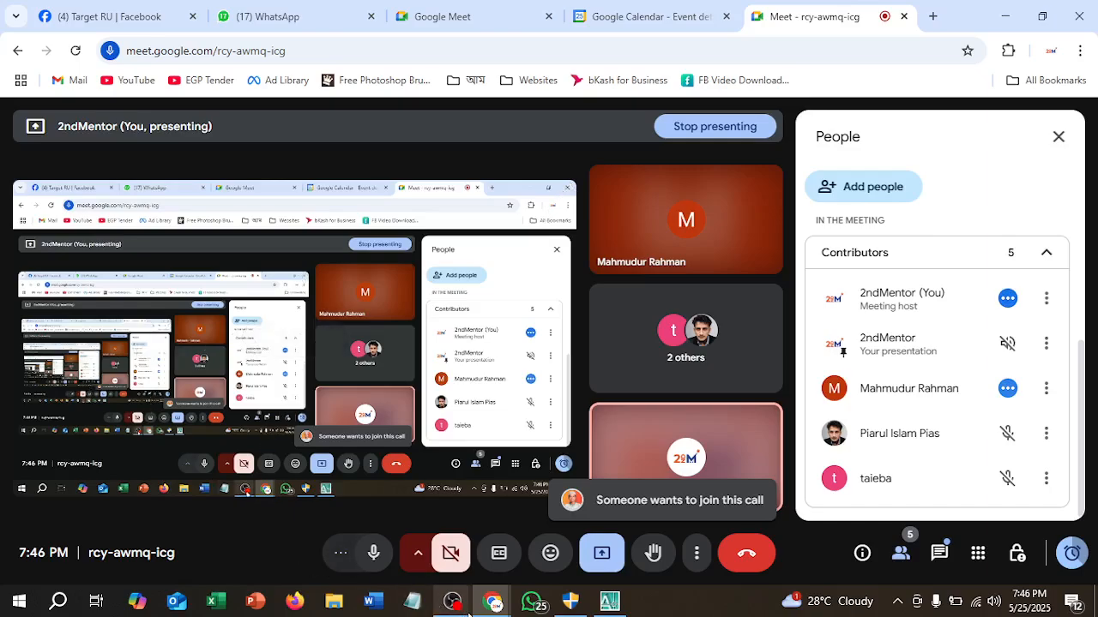
mouse_move(469, 614)
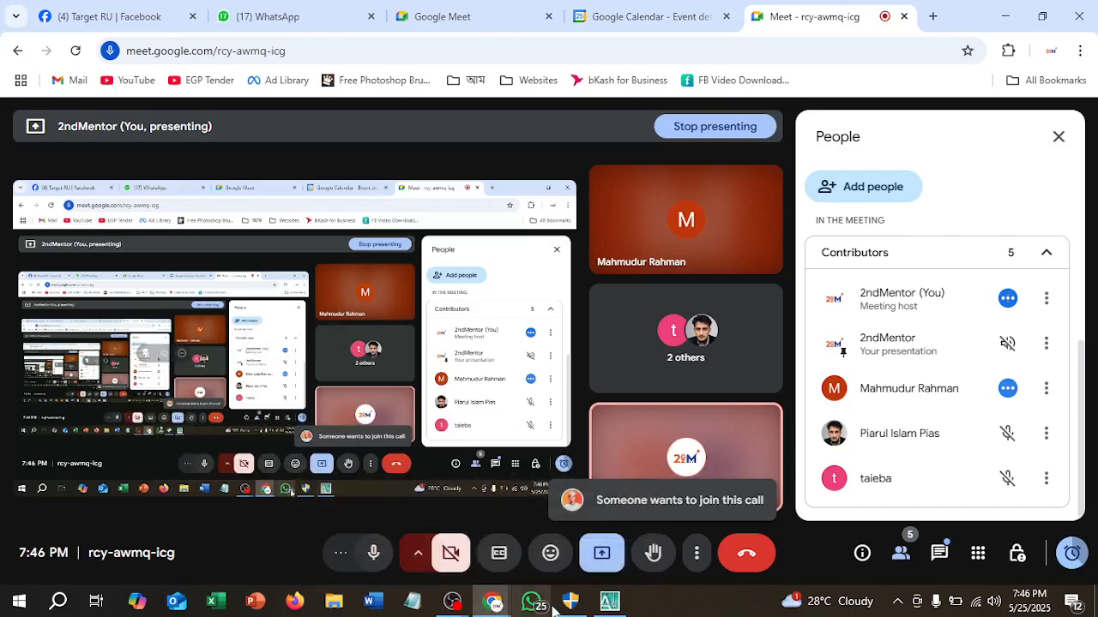
mouse_move(605, 604)
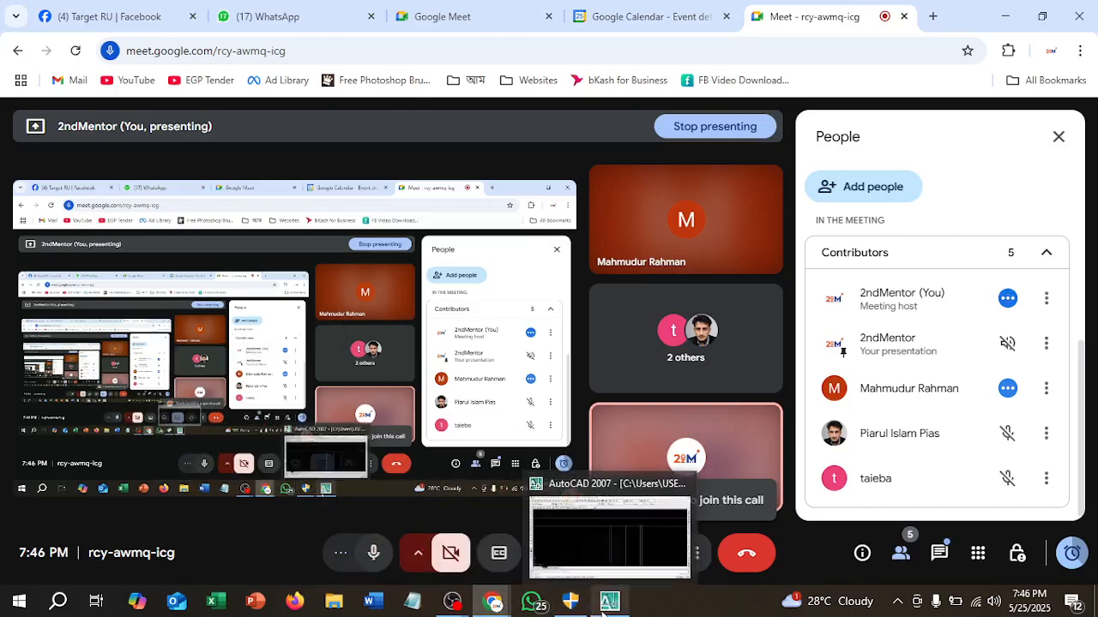
click(605, 532)
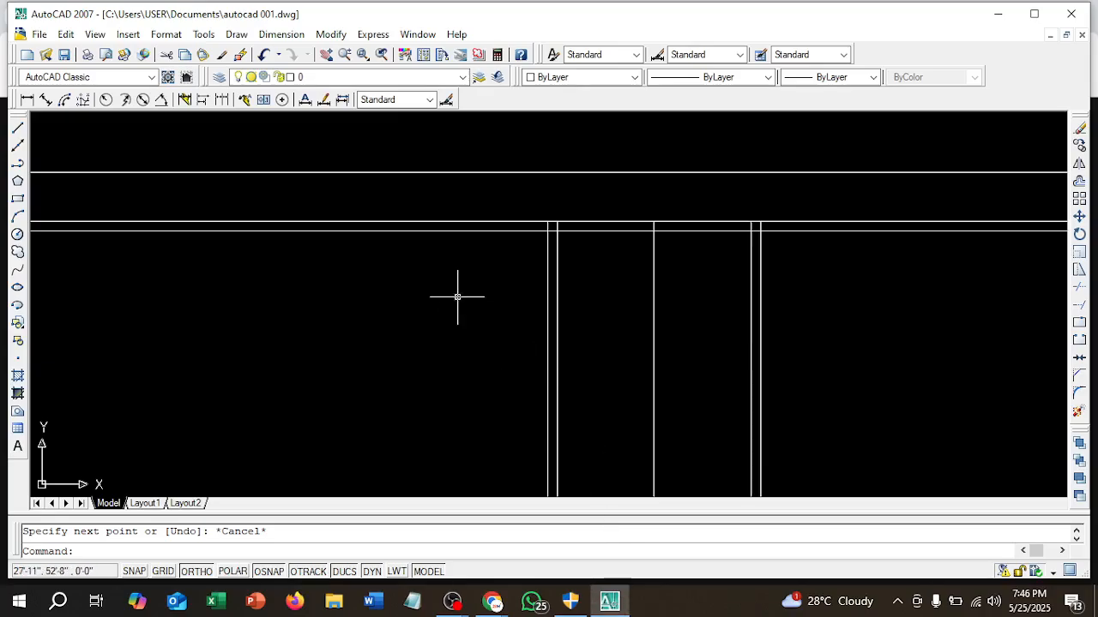
scroll(457, 296, down, 2)
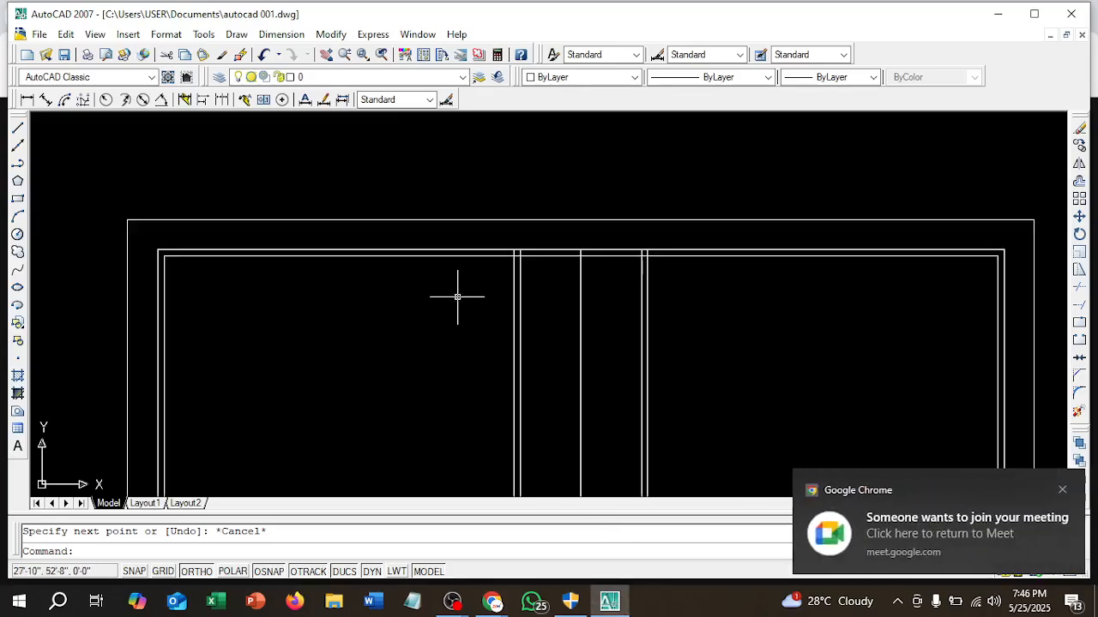
scroll(457, 296, down, 2)
mouse_move(453, 294)
middle_down()
mouse_move(451, 221)
mouse_move(461, 232)
mouse_move(429, 258)
middle_up()
scroll(531, 221, up, 3)
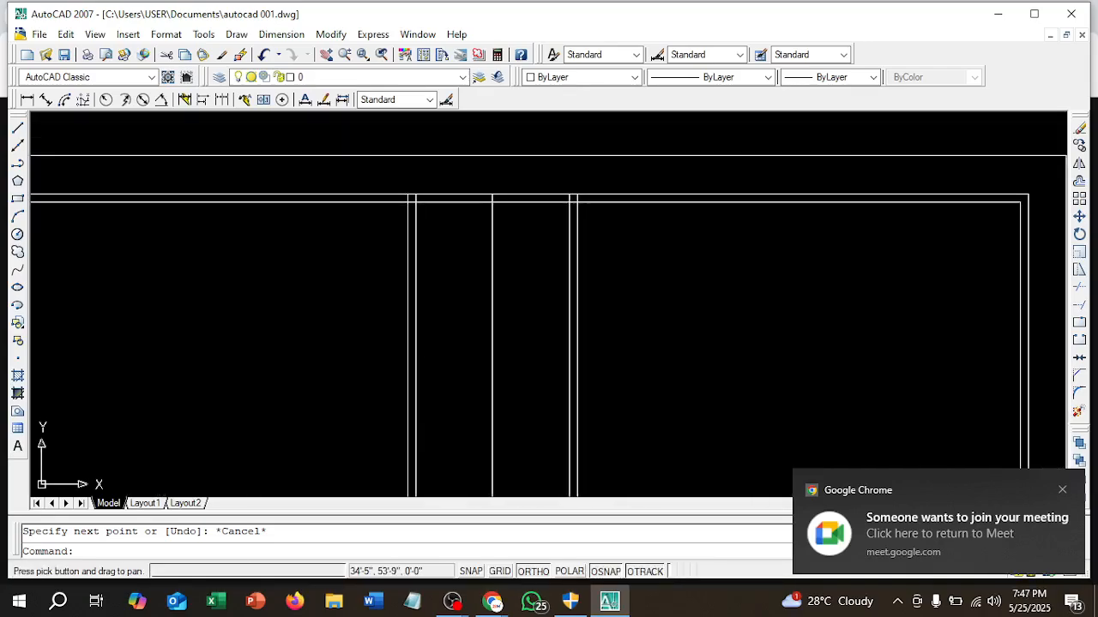
- Switch to the Google Meet call, check the participants list for the pending join request, and return to the AutoCAD drawing
scroll(456, 220, up, 2)
middle_drag(378, 222, 269, 223)
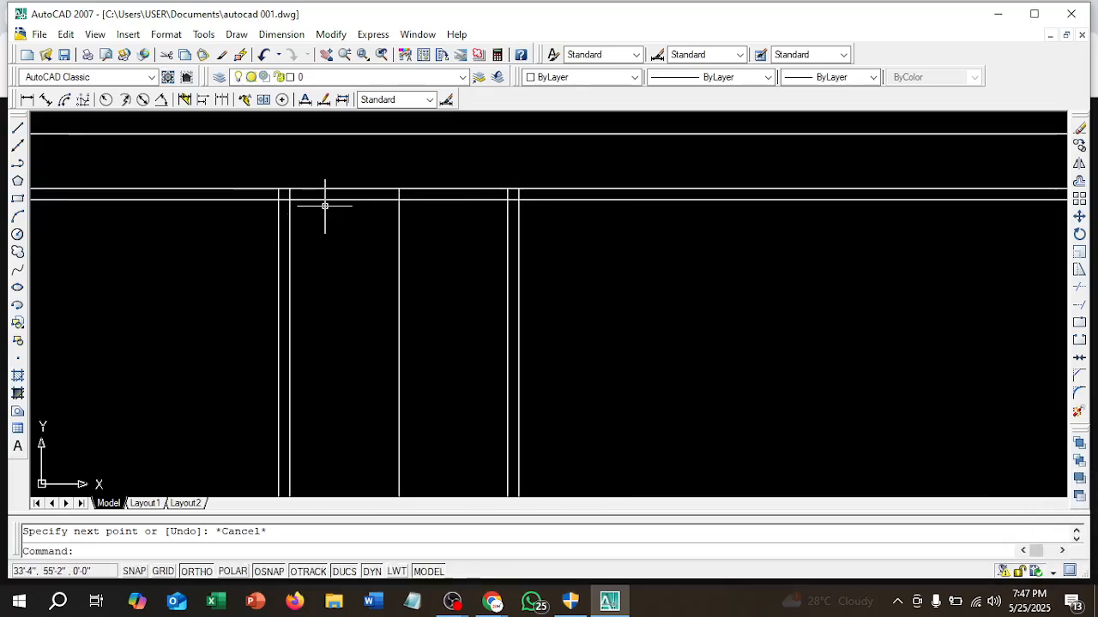
right_click(1093, 343)
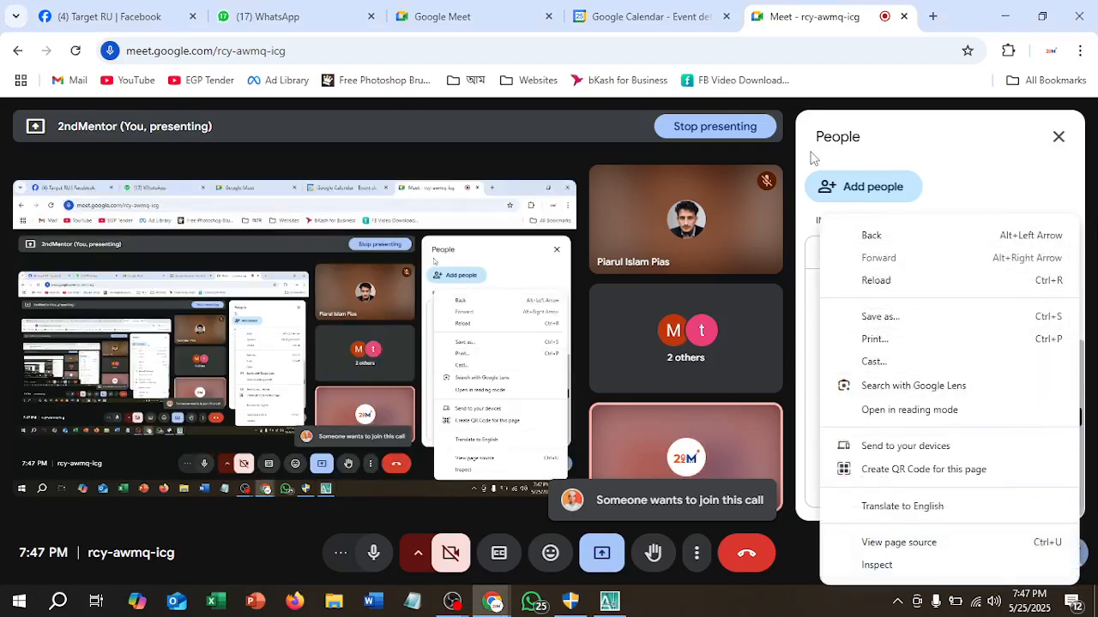
click(583, 153)
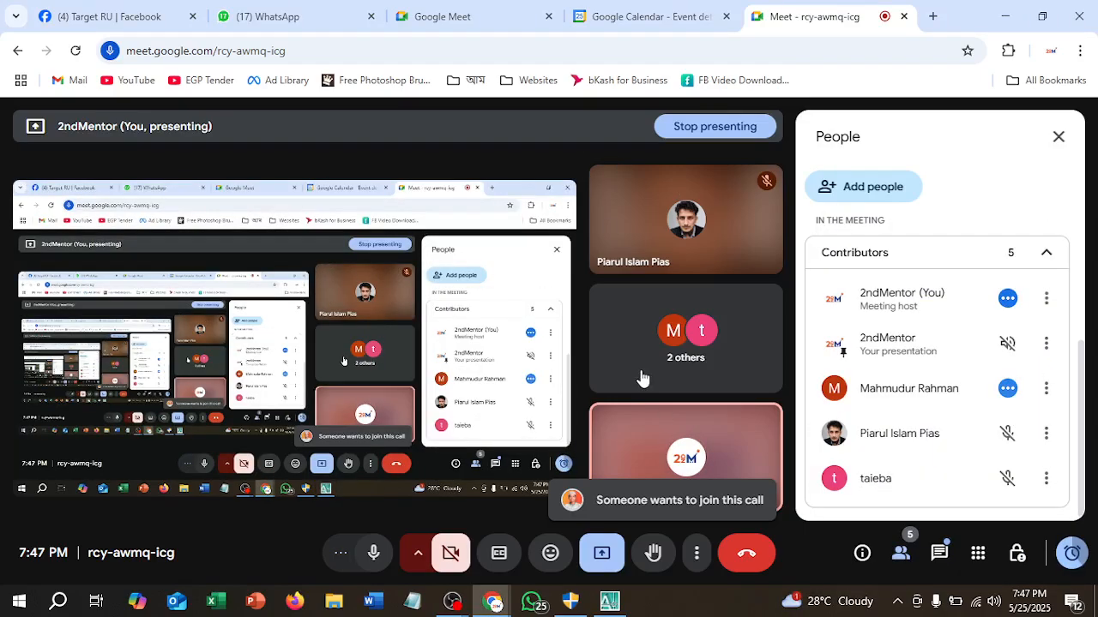
click(608, 603)
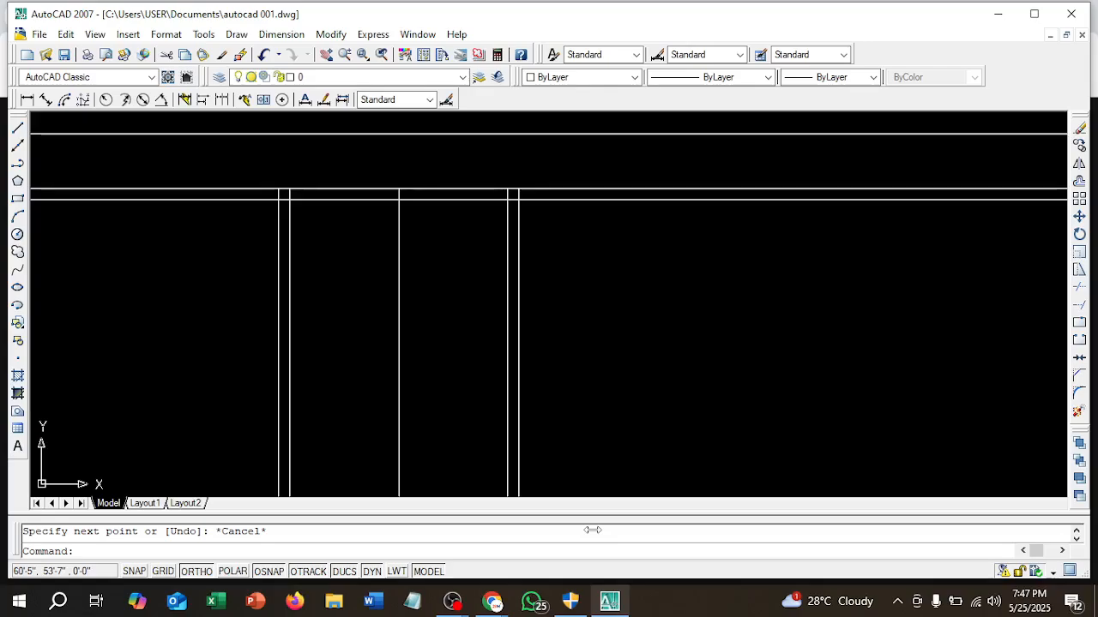
- Offset the 8' horizontal line on the rear wall's inner face 4' downward, between the two vertical walls
click(1080, 180)
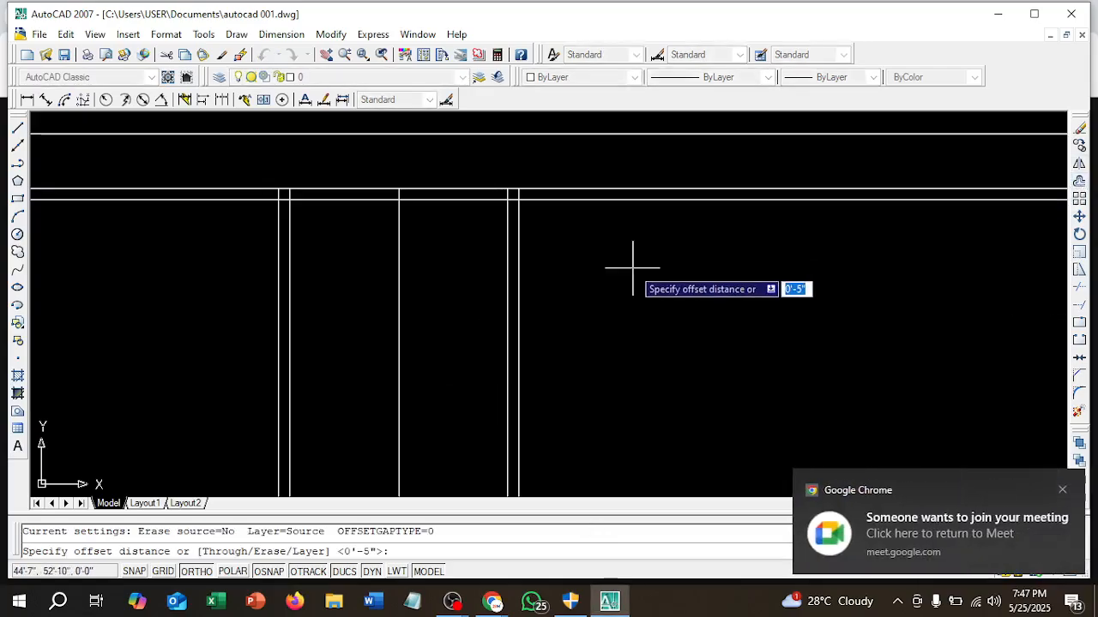
text(4)
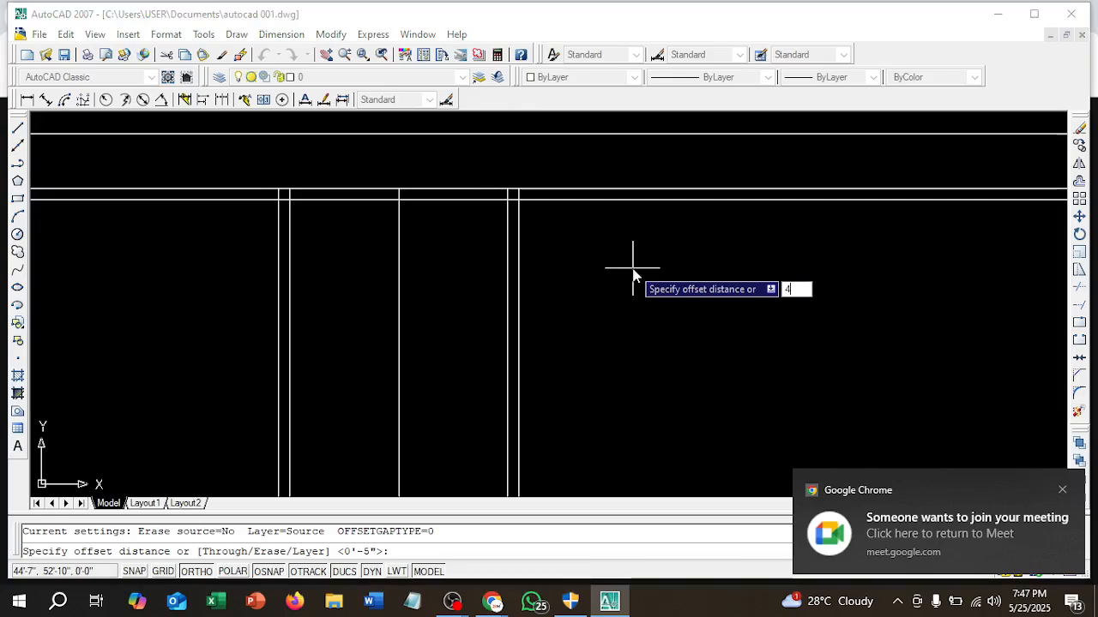
key(Return)
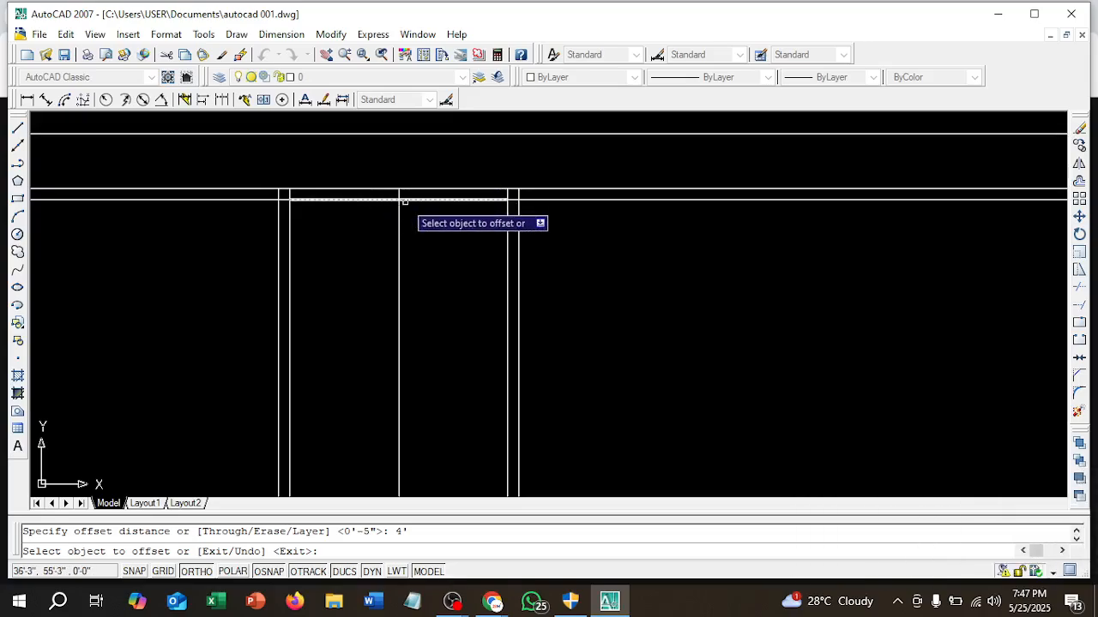
click(368, 200)
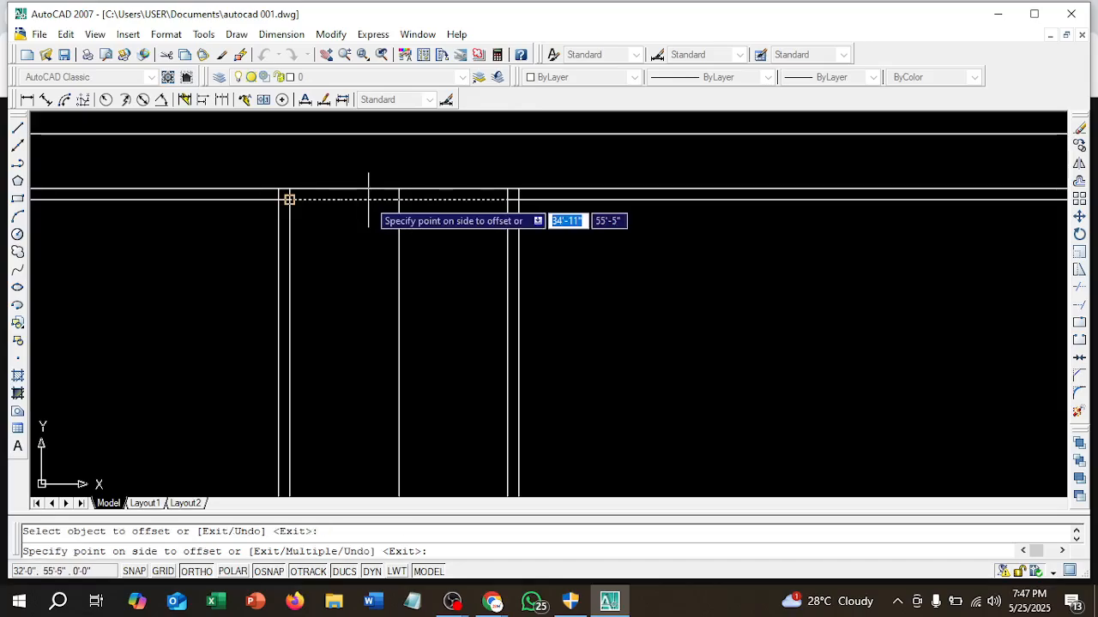
click(344, 320)
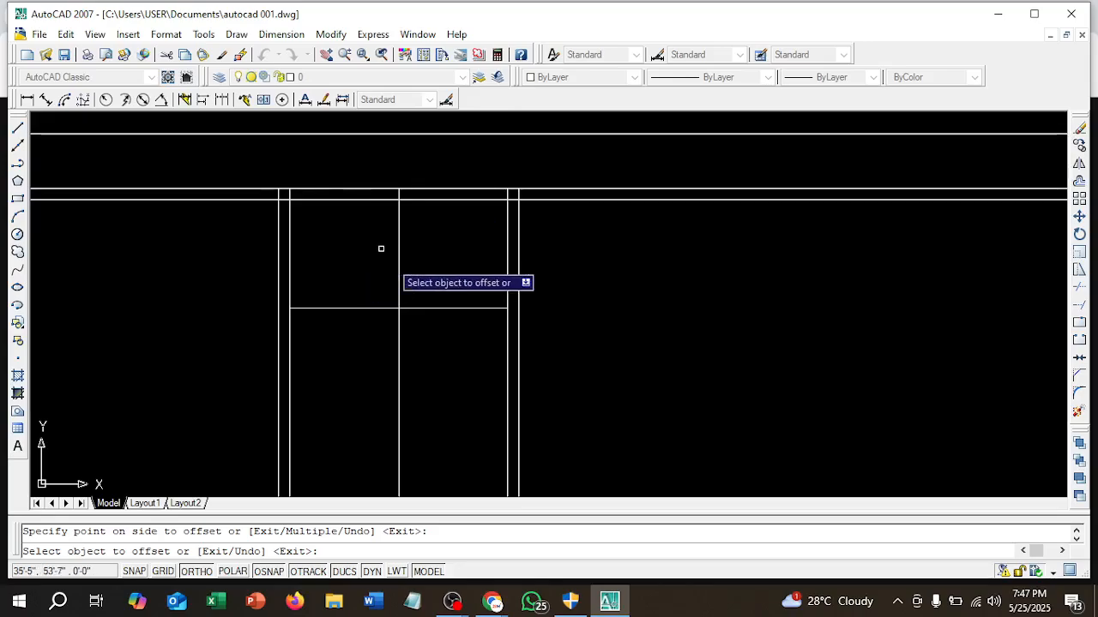
key(Escape)
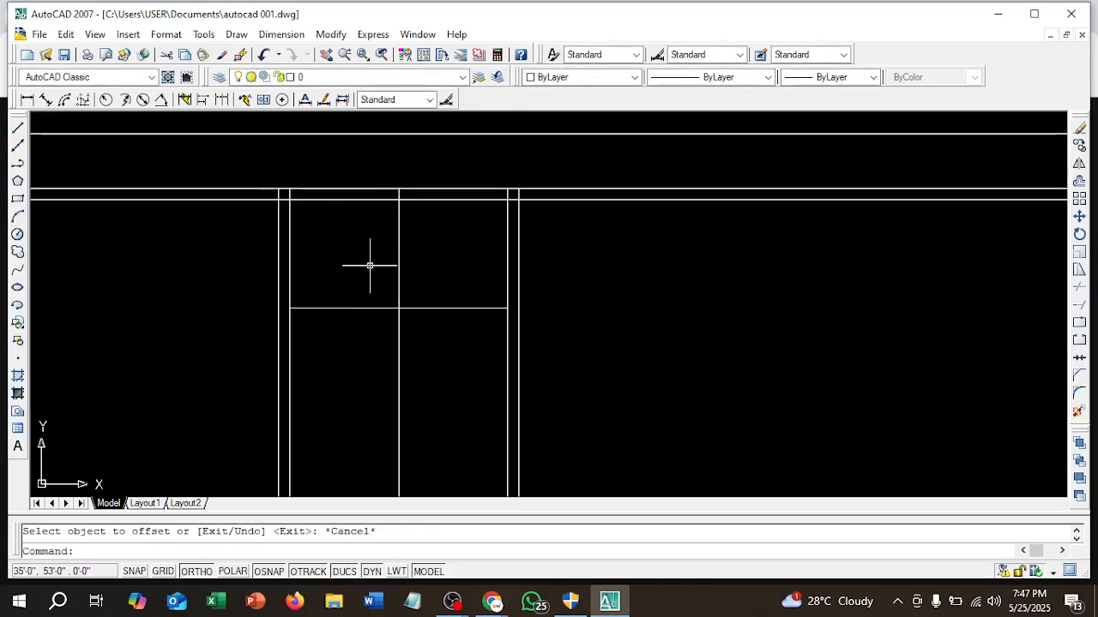
scroll(417, 250, down, 2)
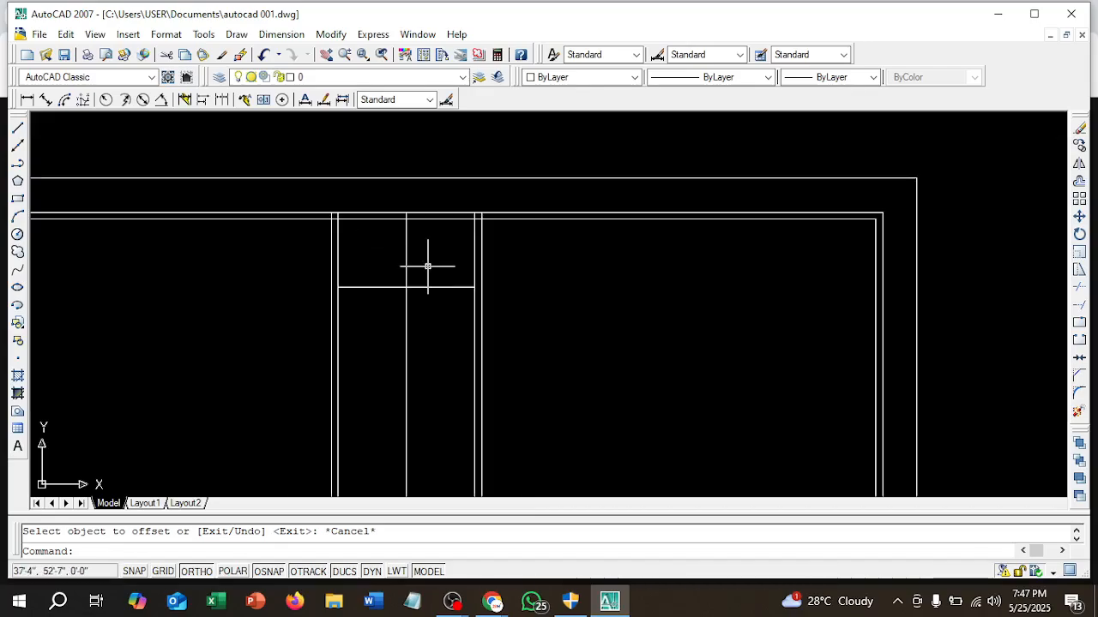
scroll(420, 290, down, 1)
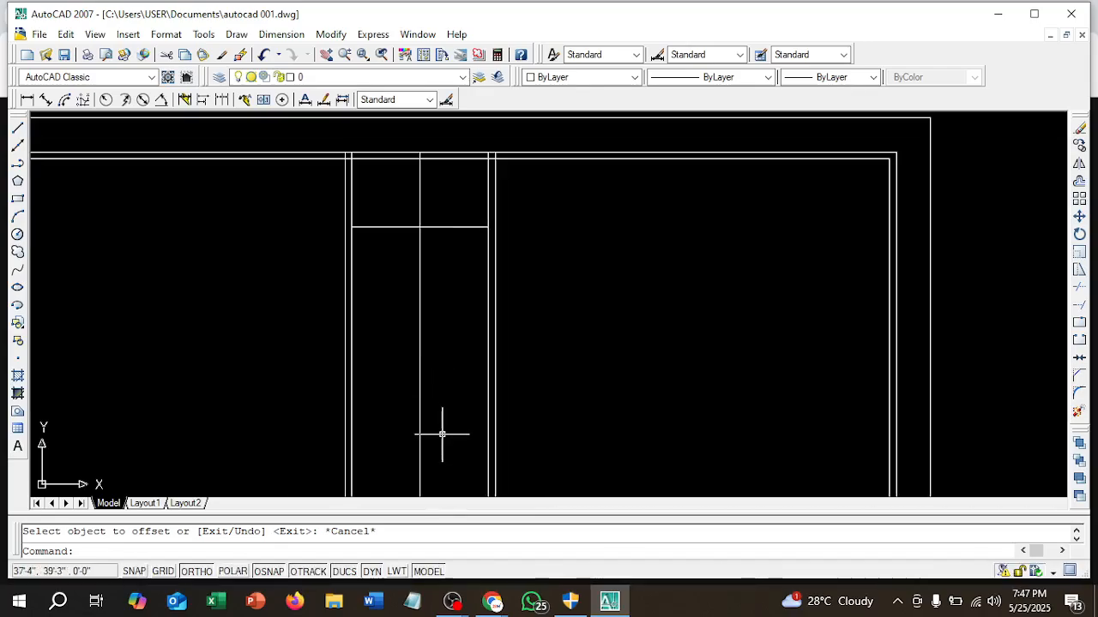
scroll(442, 429, down, 2)
middle_drag(446, 421, 456, 392)
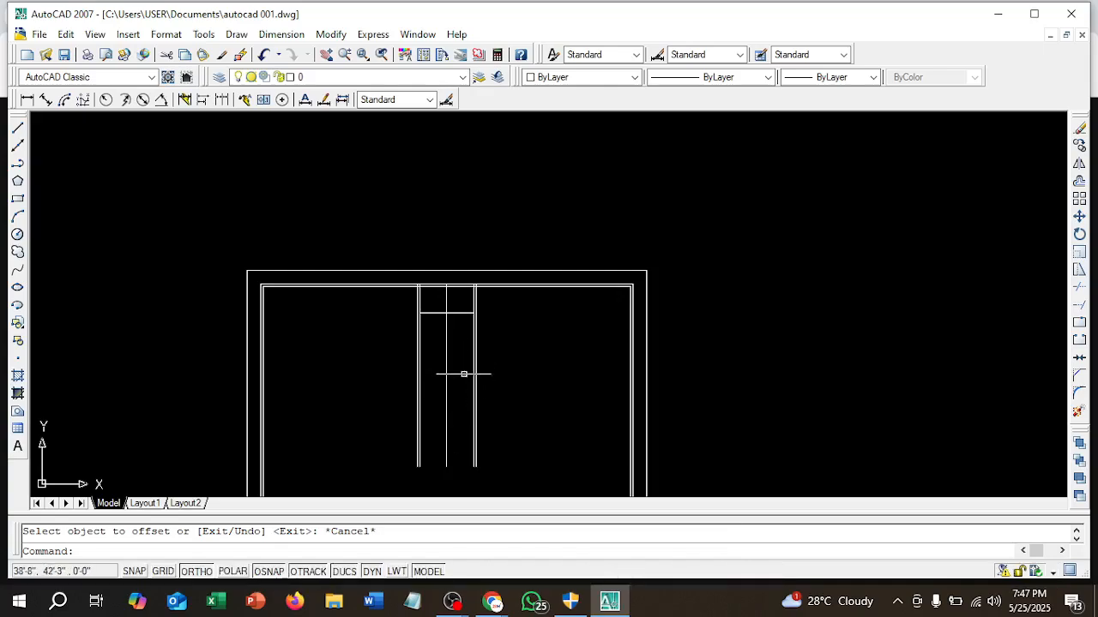
scroll(434, 272, up, 3)
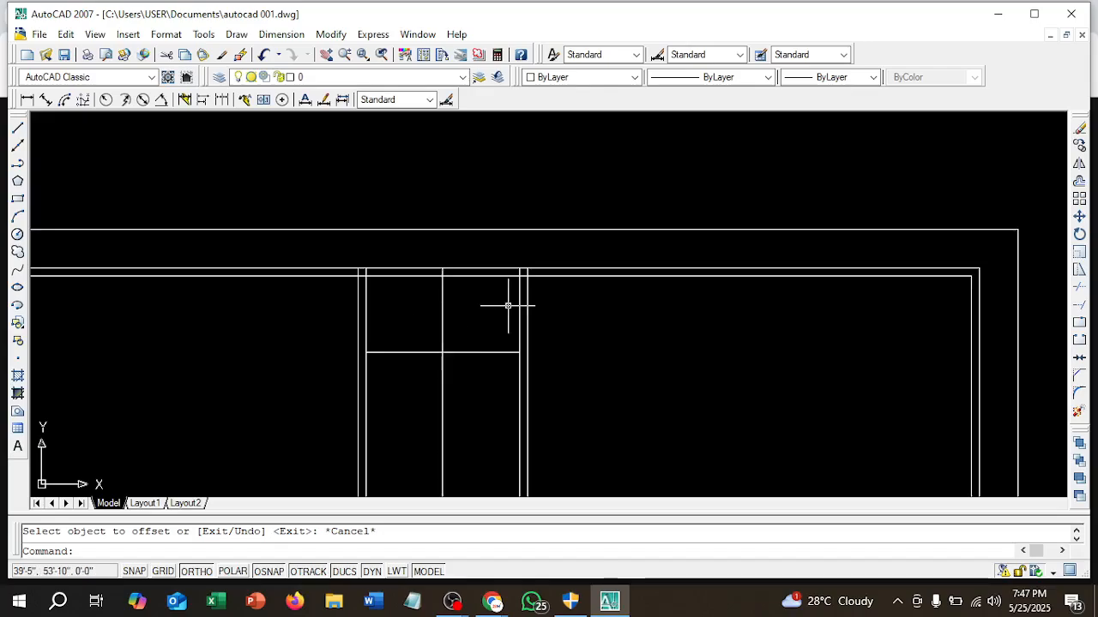
middle_drag(445, 303, 481, 282)
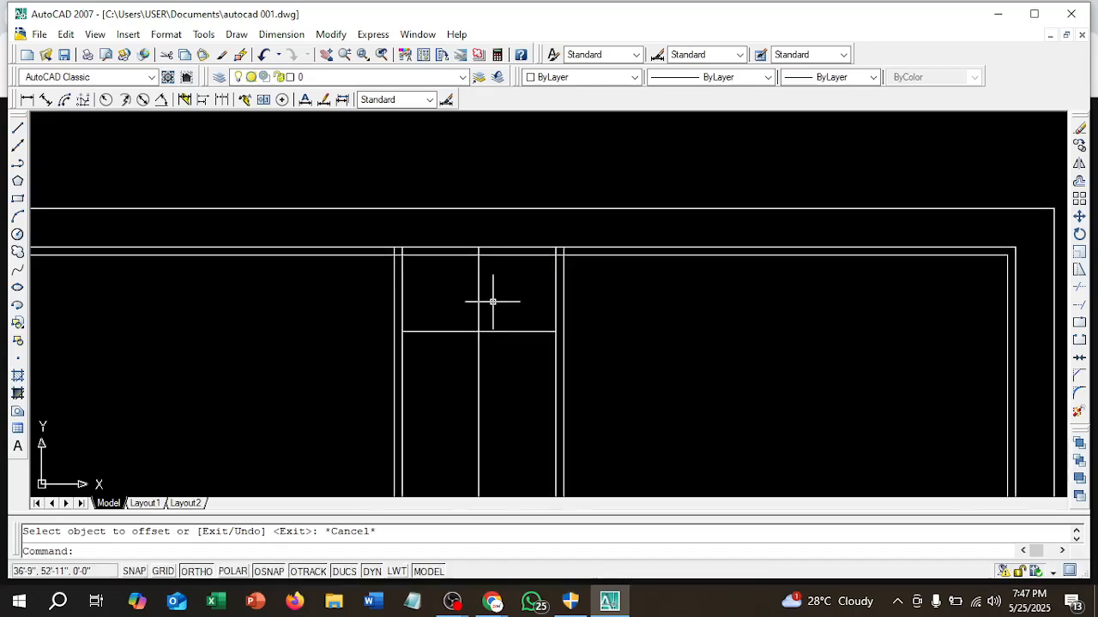
scroll(494, 305, up, 2)
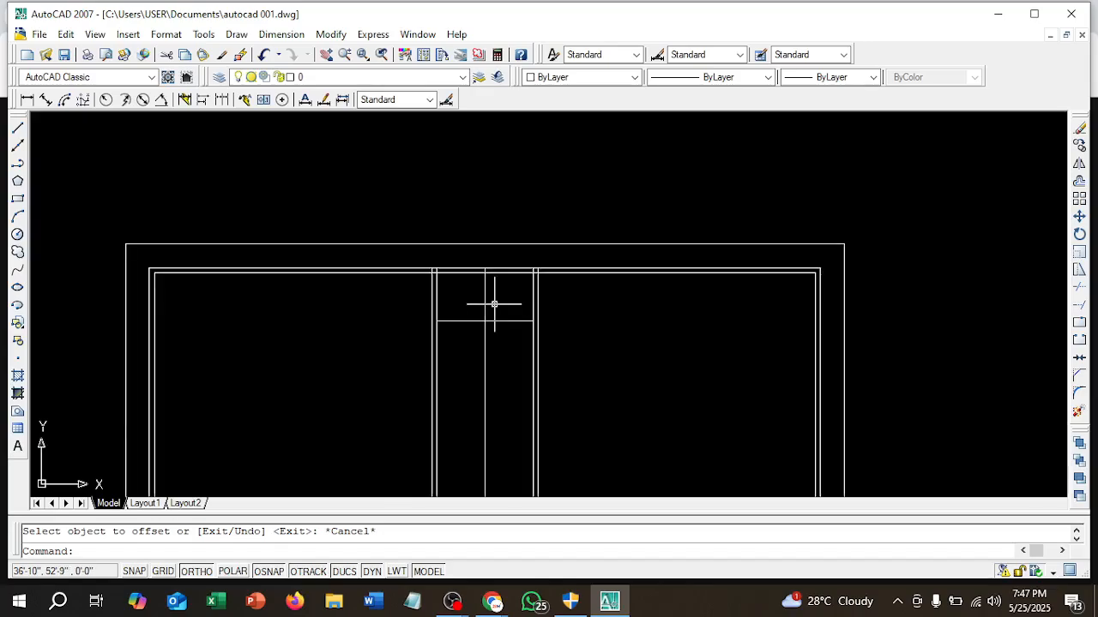
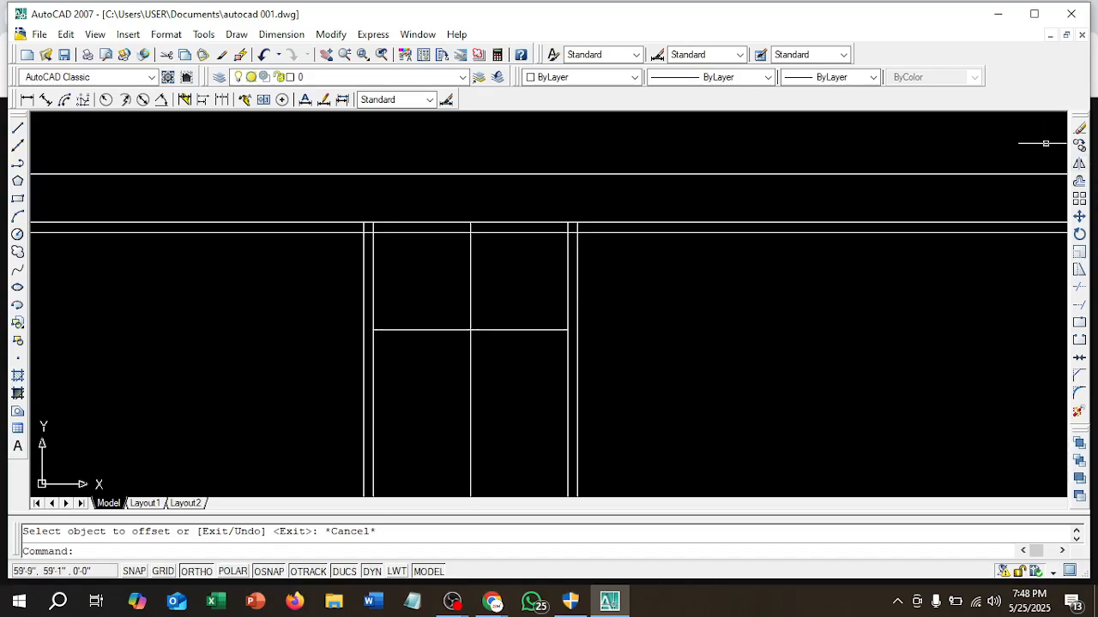
- Offset the horizontal line 4' below the rear wall downward by 10", repeating from each newest line to build a run of evenly spaced lines
click(1079, 181)
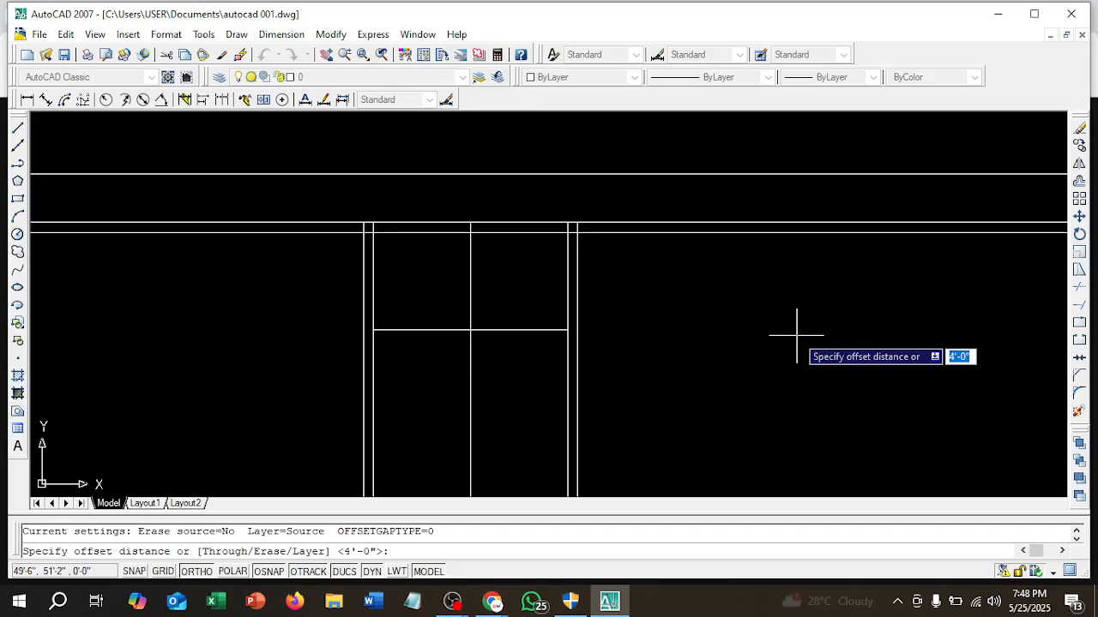
text(10)
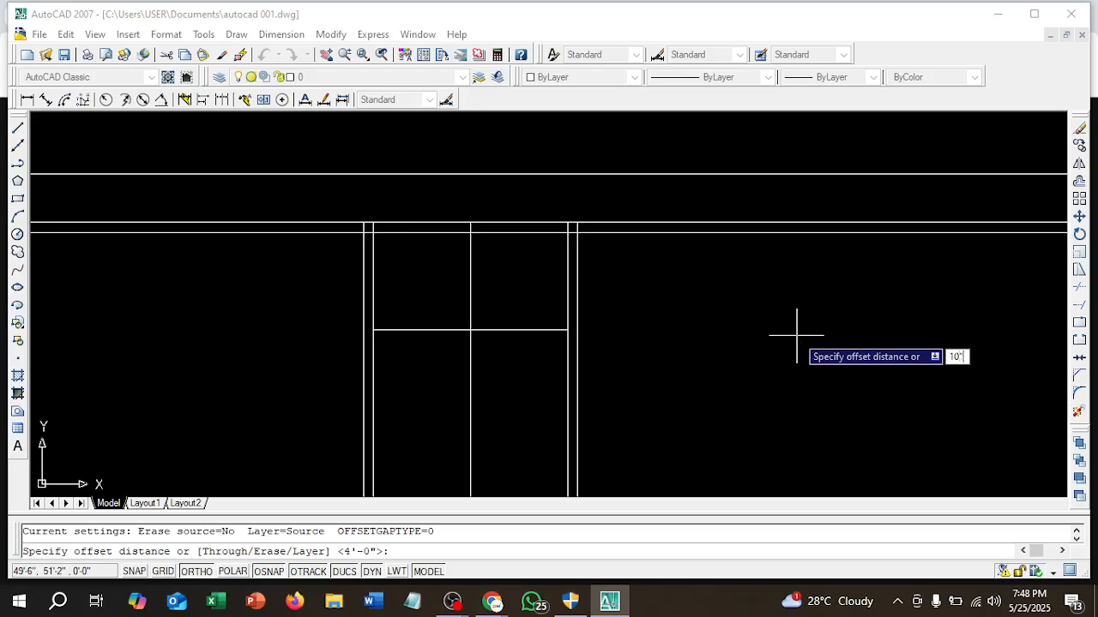
key(Return)
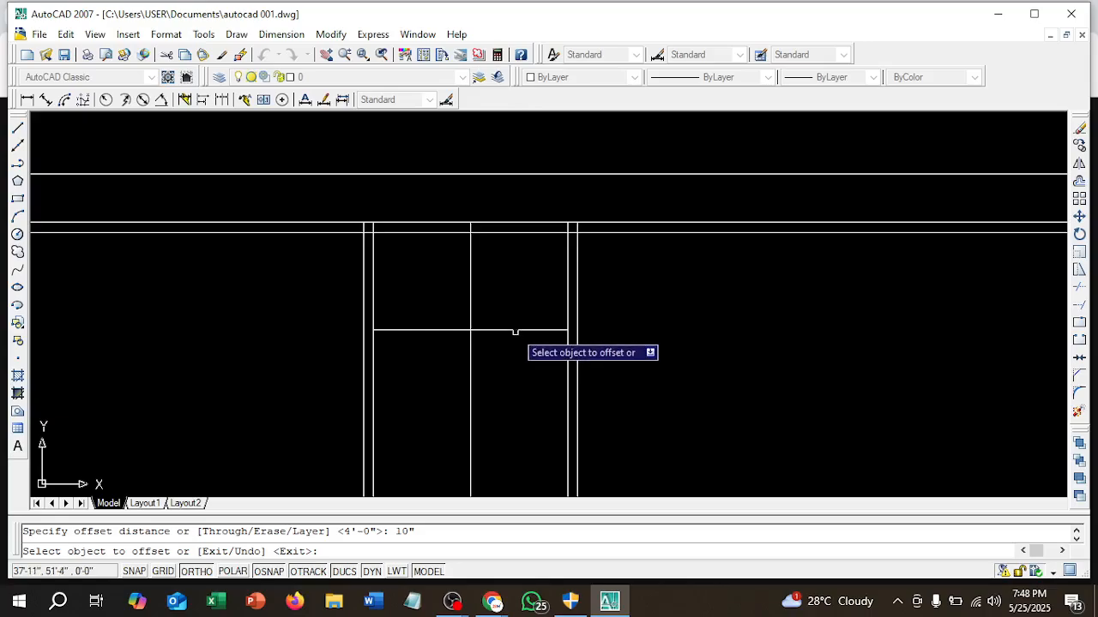
click(514, 330)
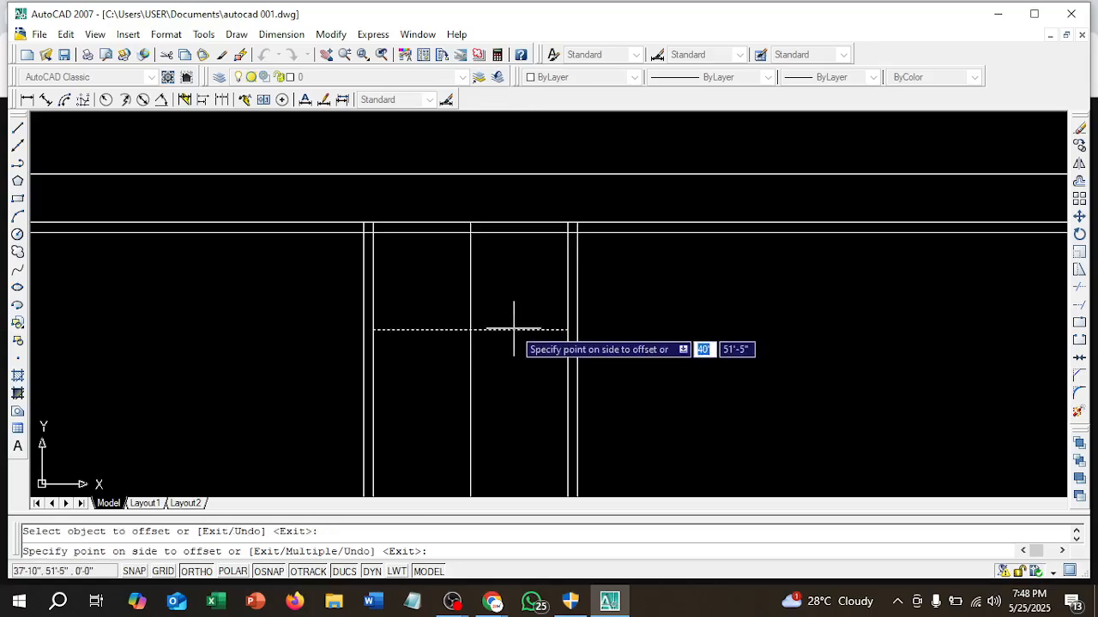
click(502, 416)
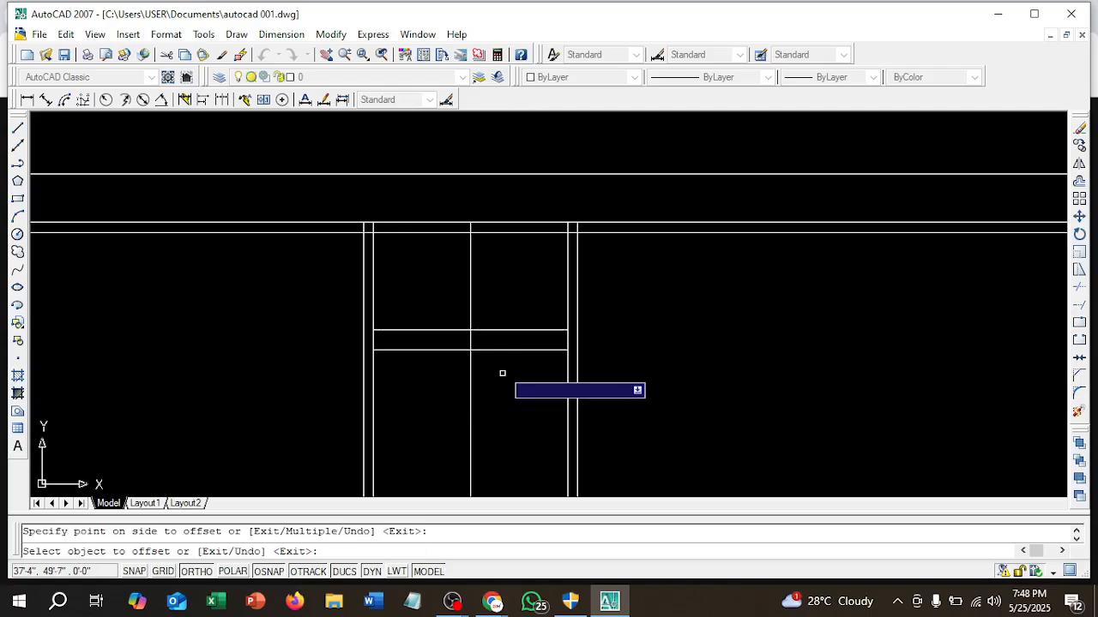
click(506, 349)
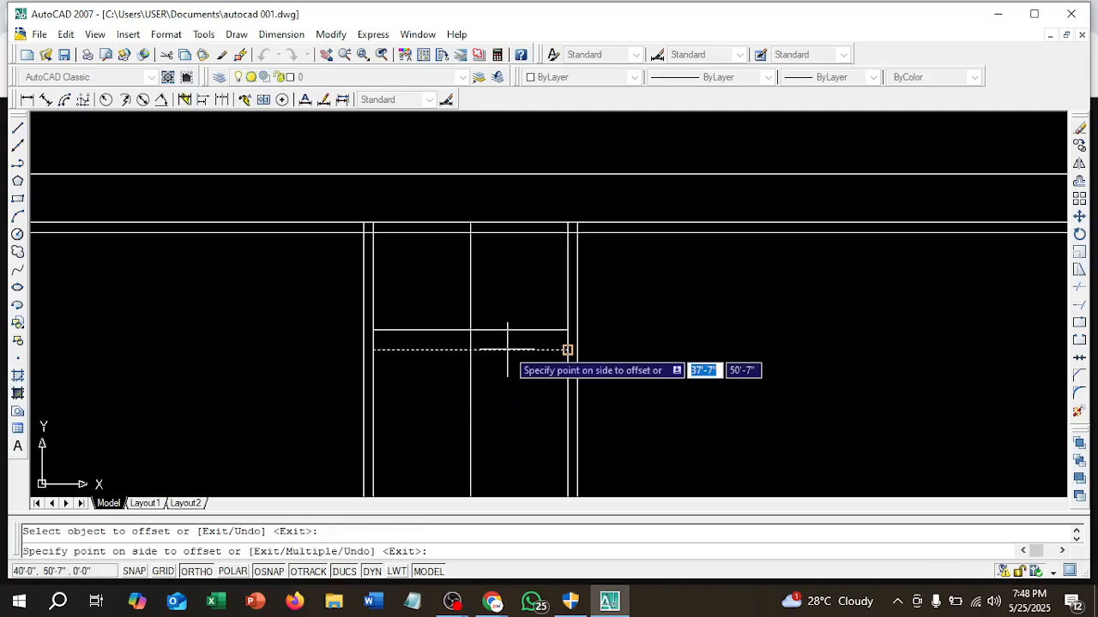
click(507, 397)
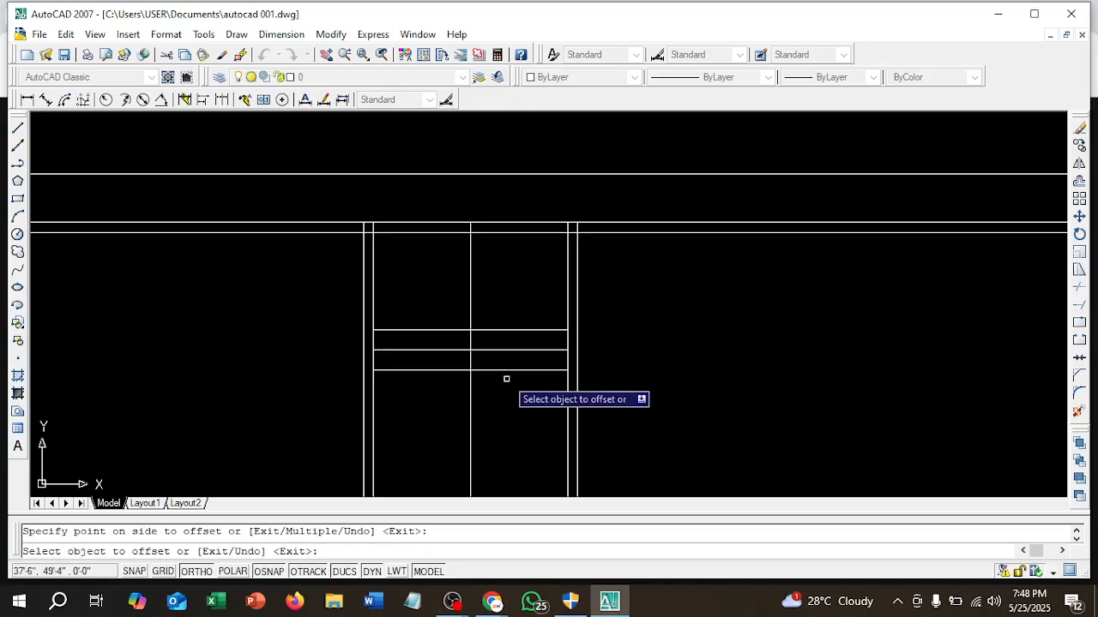
click(507, 370)
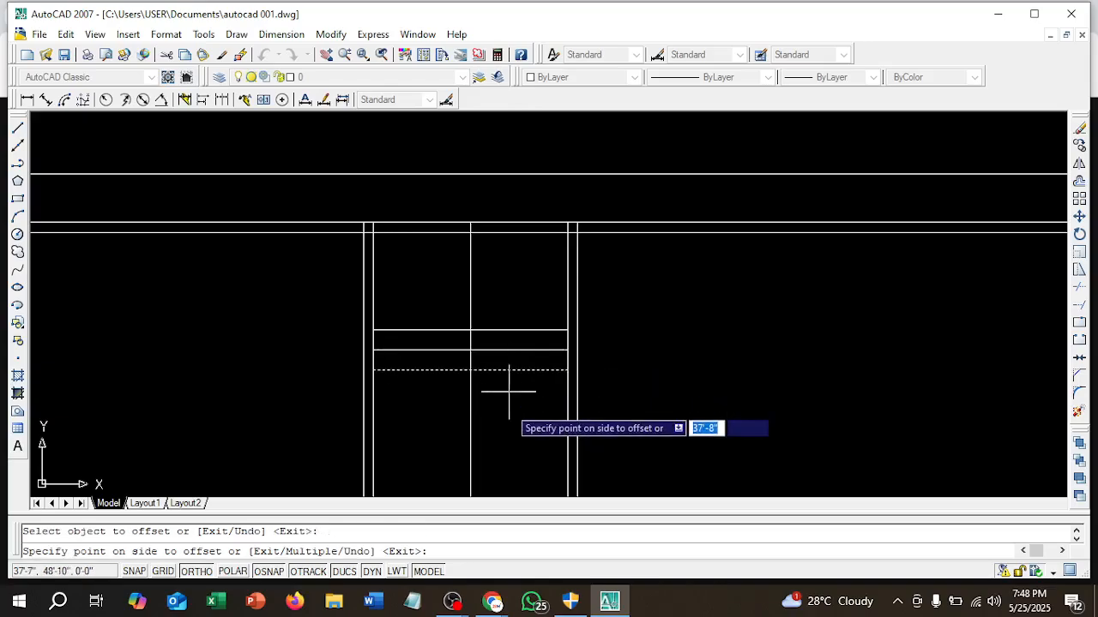
click(507, 405)
middle_drag(507, 405, 518, 277)
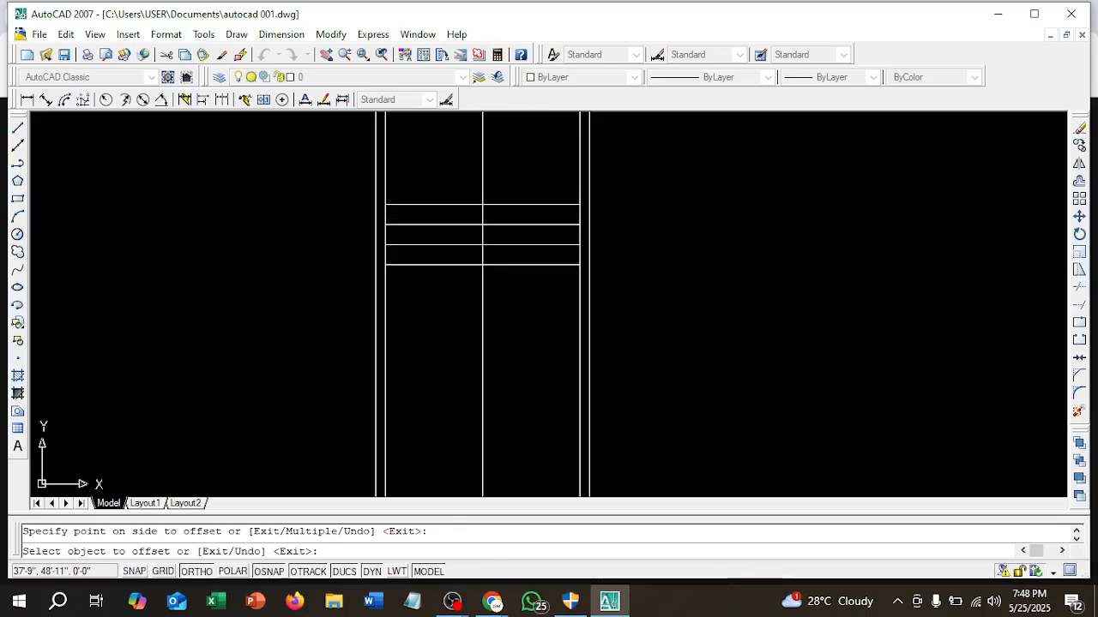
click(523, 264)
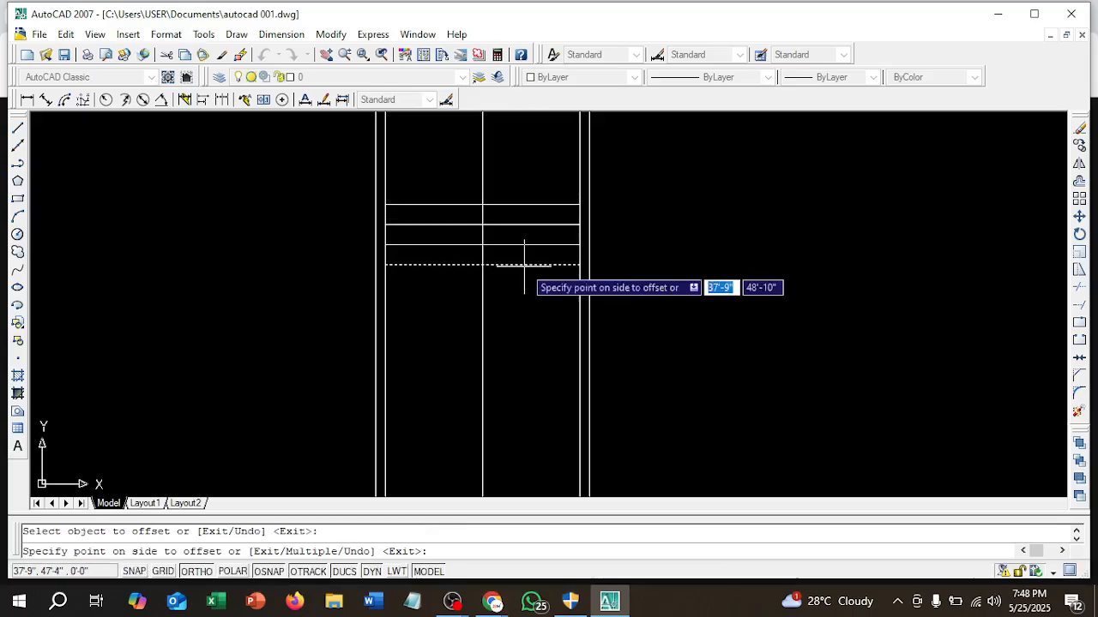
click(523, 299)
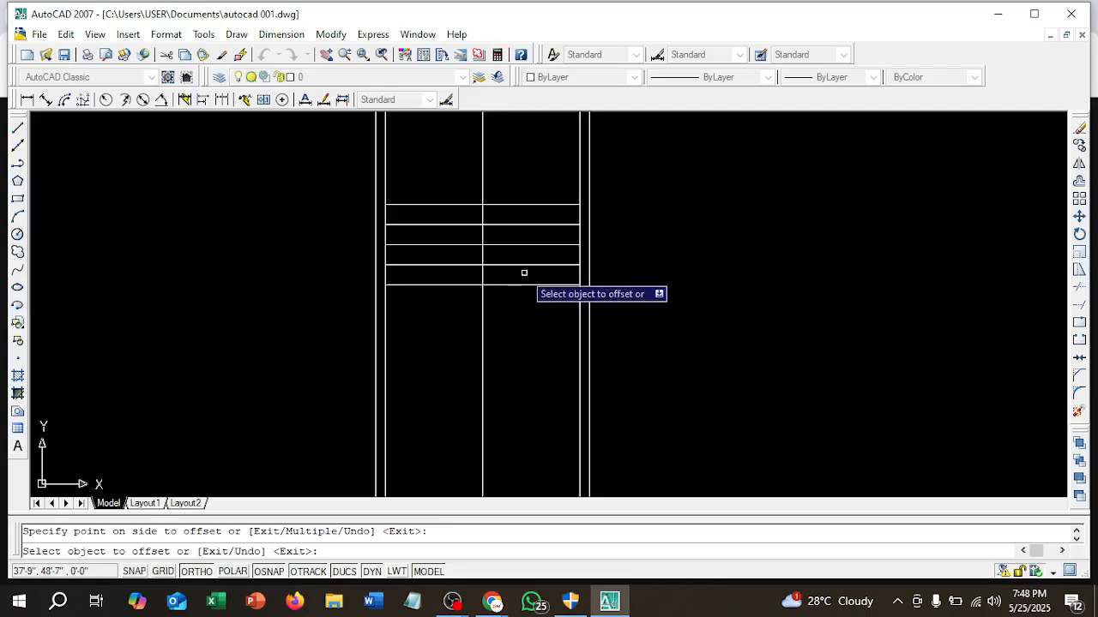
click(525, 286)
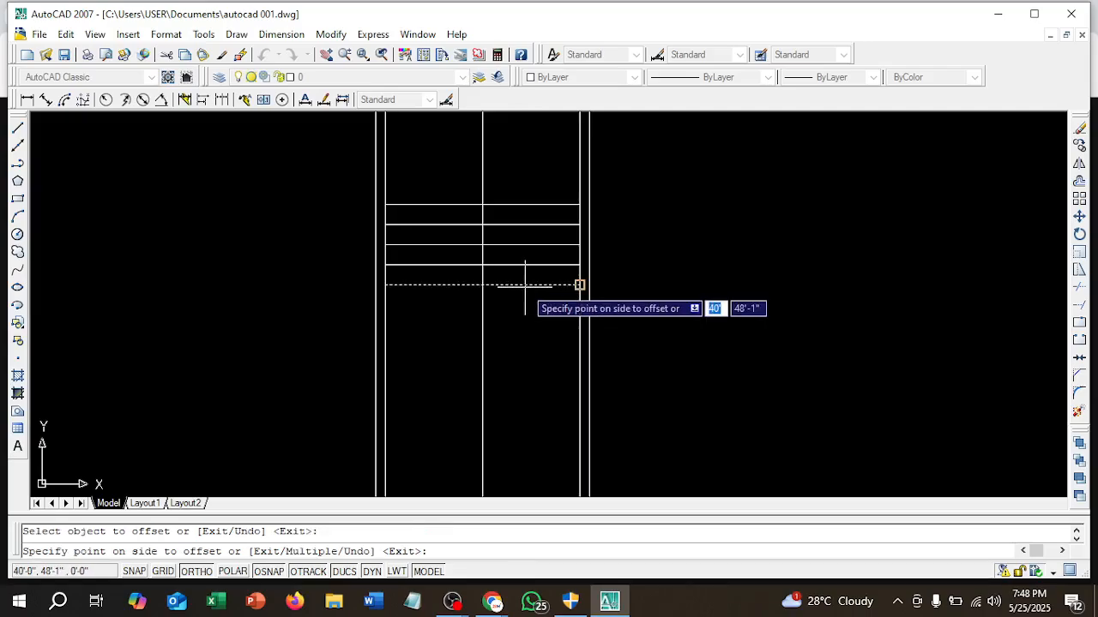
click(517, 346)
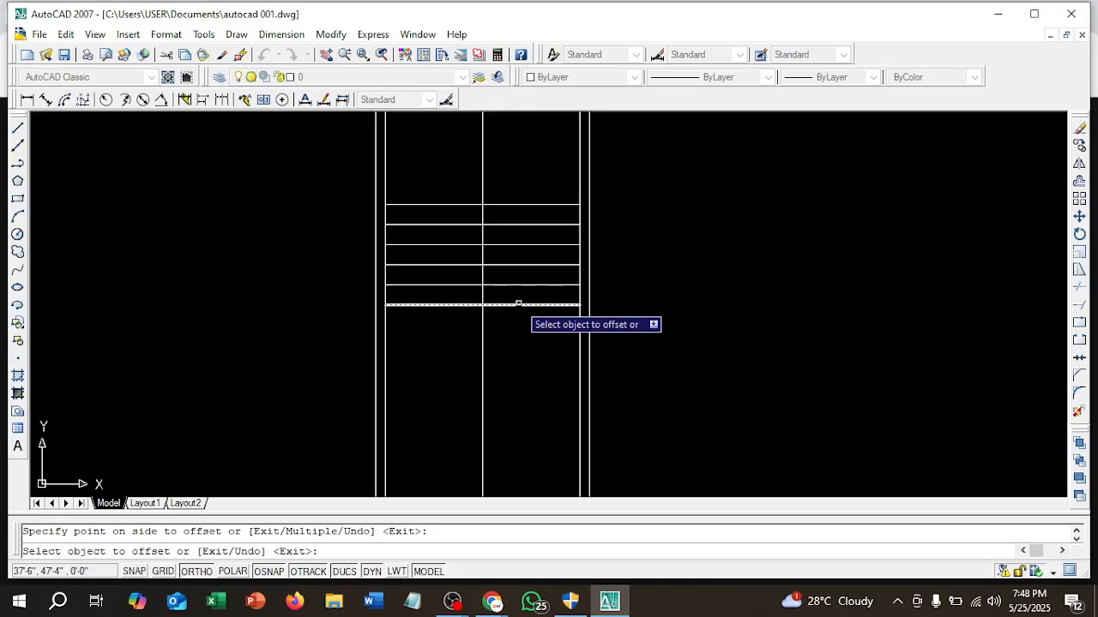
click(518, 305)
click(514, 353)
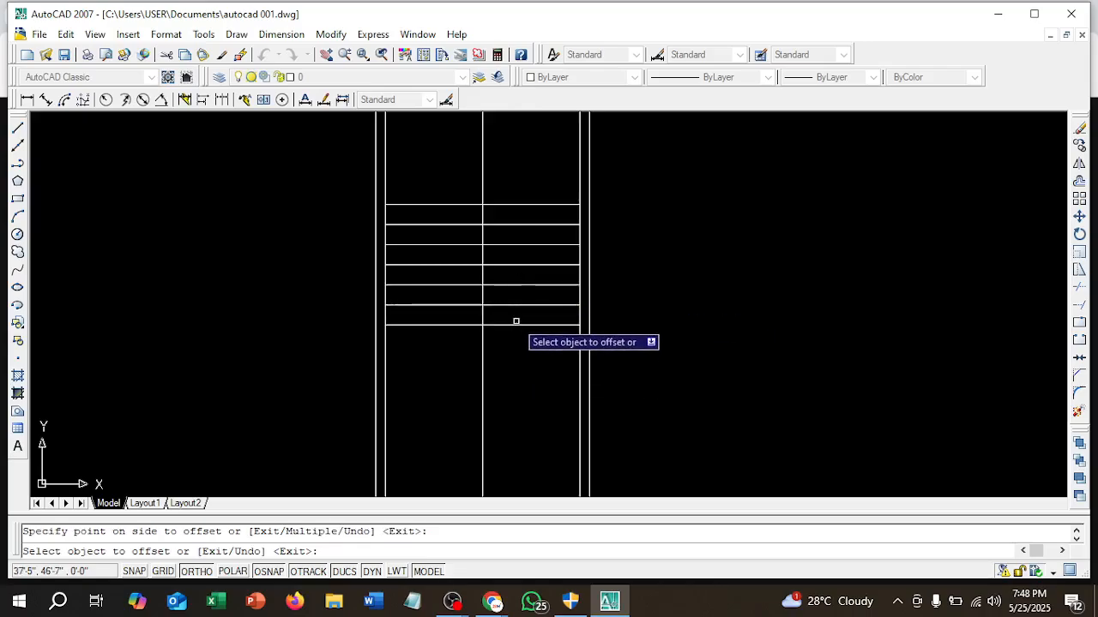
click(518, 324)
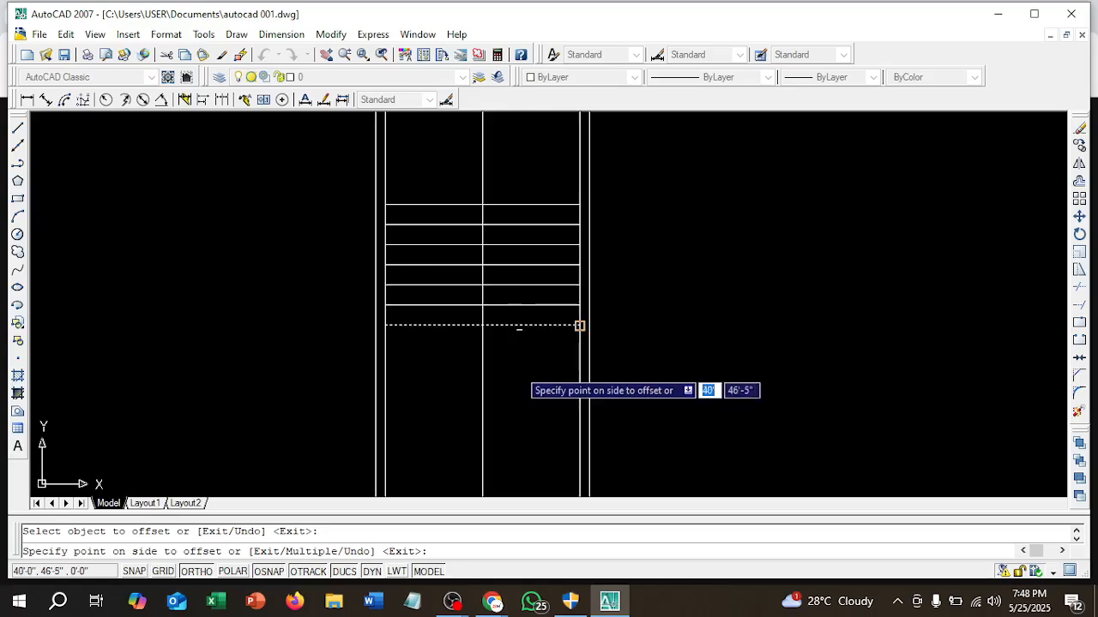
click(517, 359)
click(518, 345)
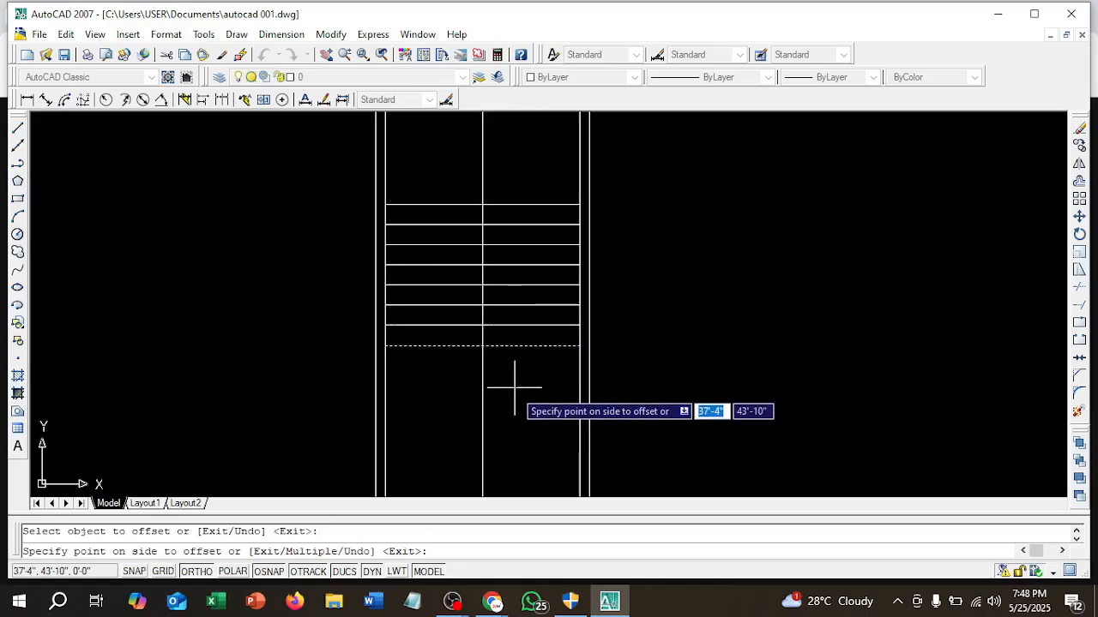
- Offset the lowest stair tread line downward twice at 10-inch spacing to complete the flight
click(517, 385)
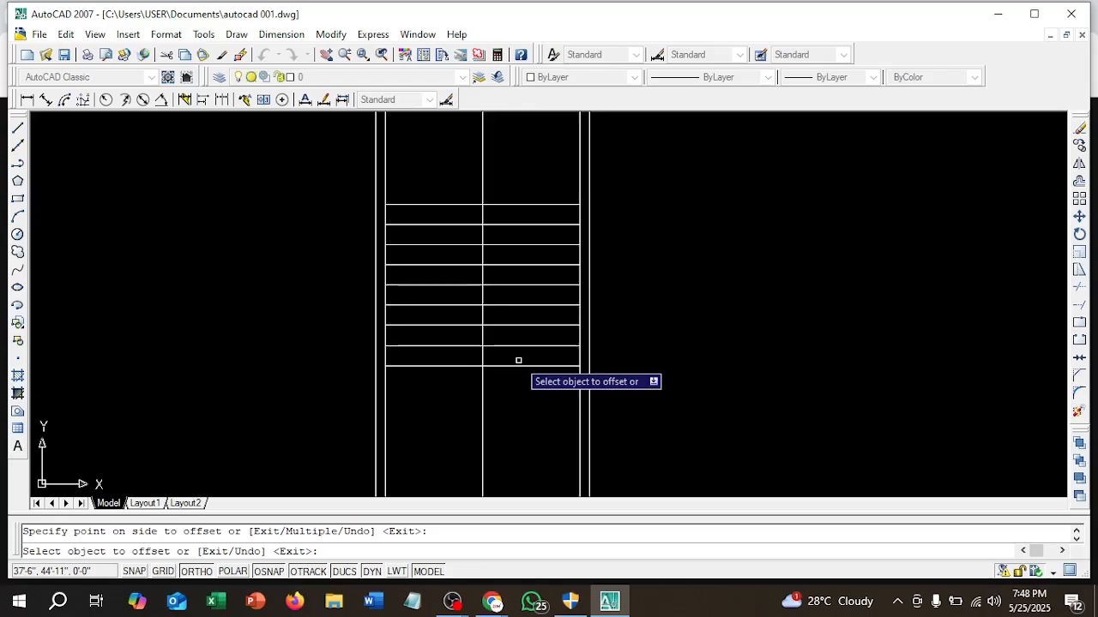
click(518, 367)
click(517, 392)
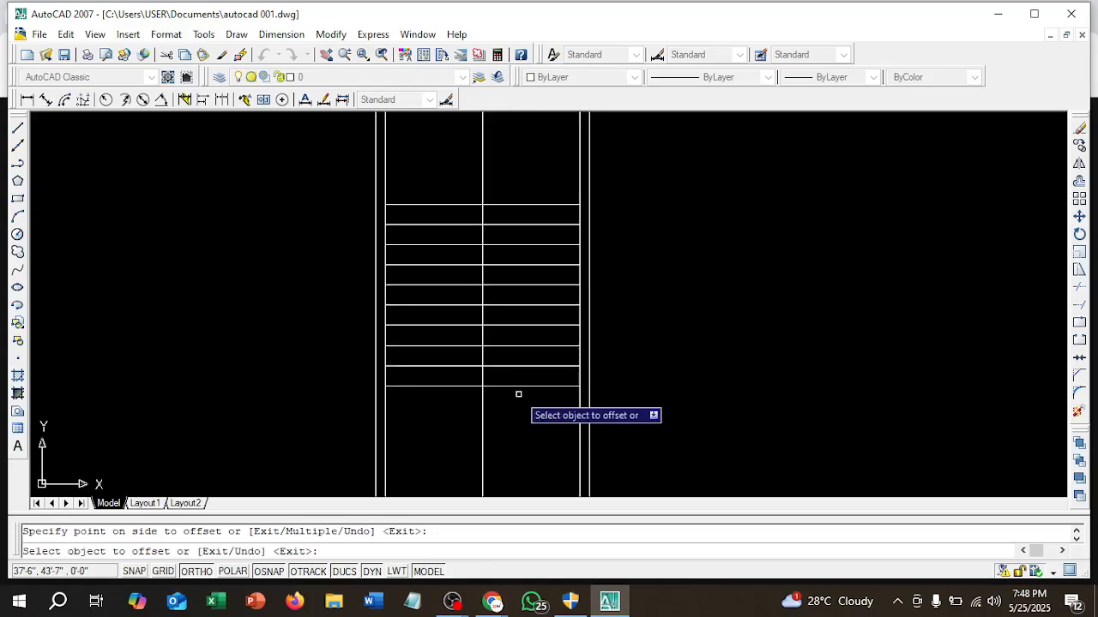
scroll(519, 367, down, 4)
scroll(520, 367, up, 4)
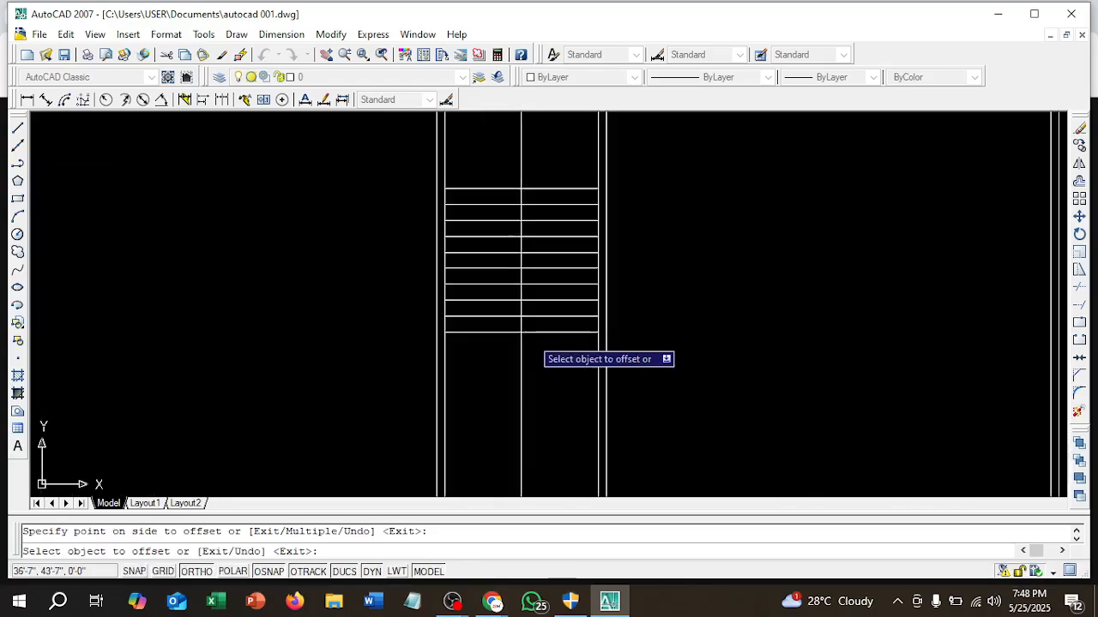
key(Escape)
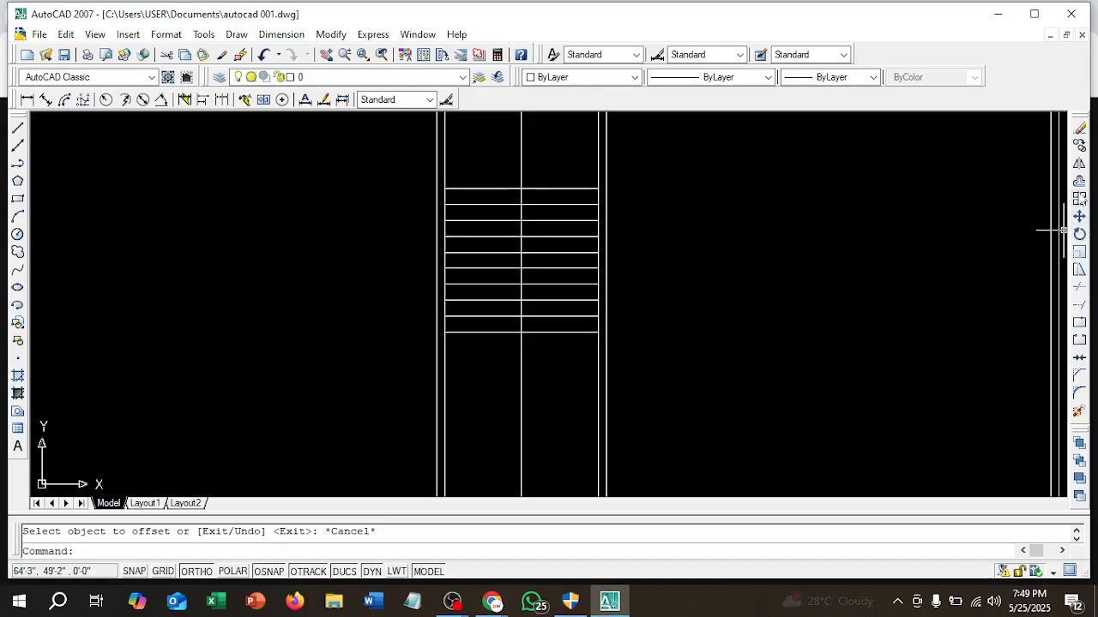
- Offset the lowest tread line 4' downward across the stairwell to mark the landing edge
click(1079, 181)
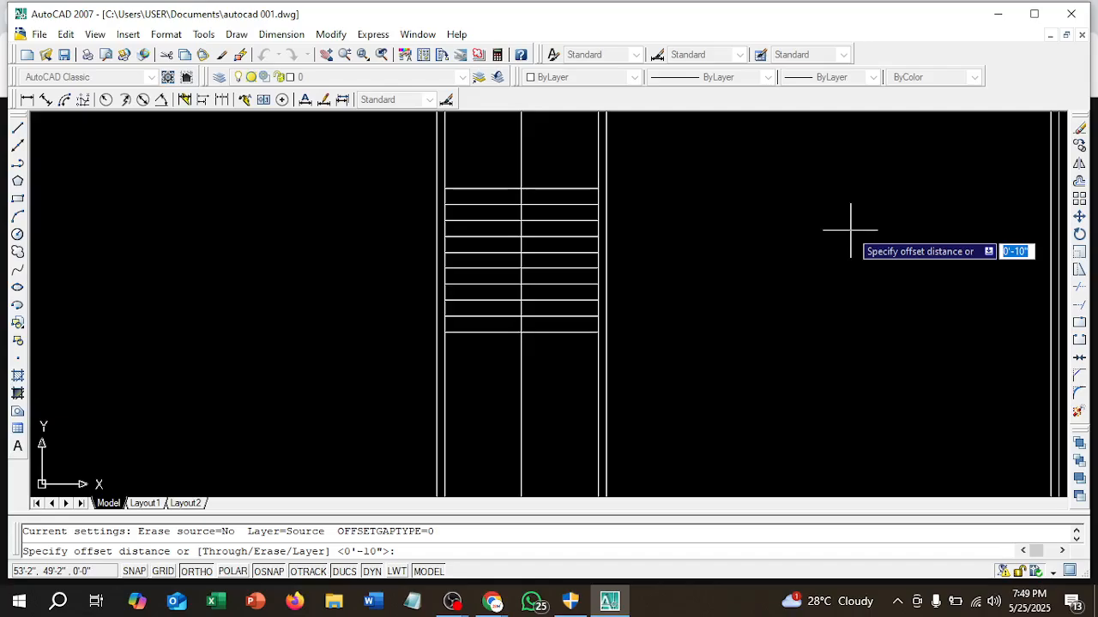
text(4)
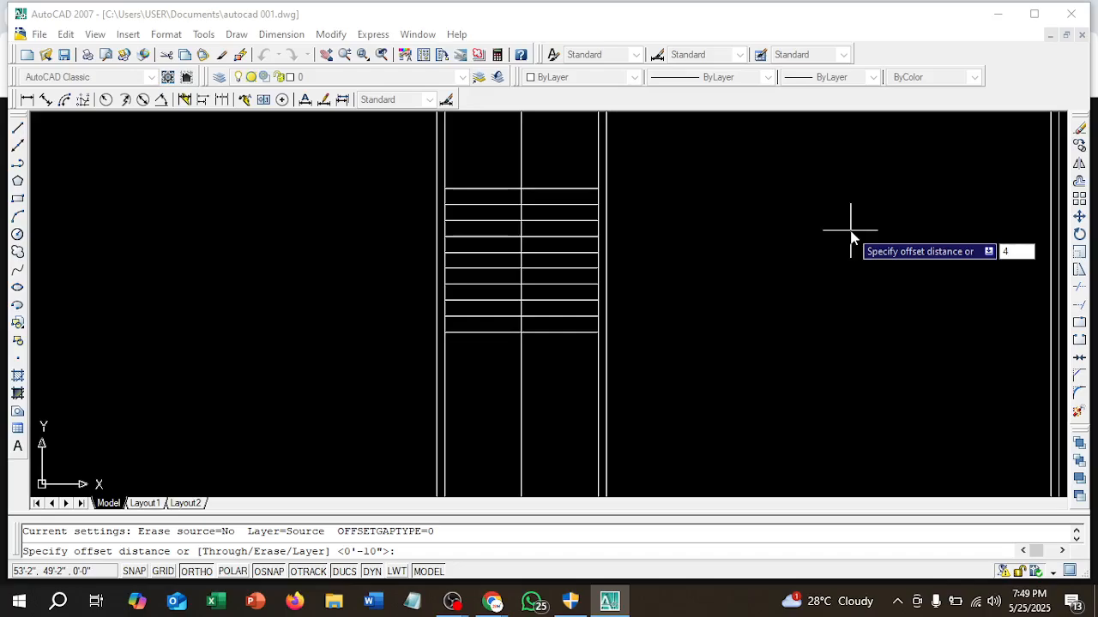
text(')
key(Return)
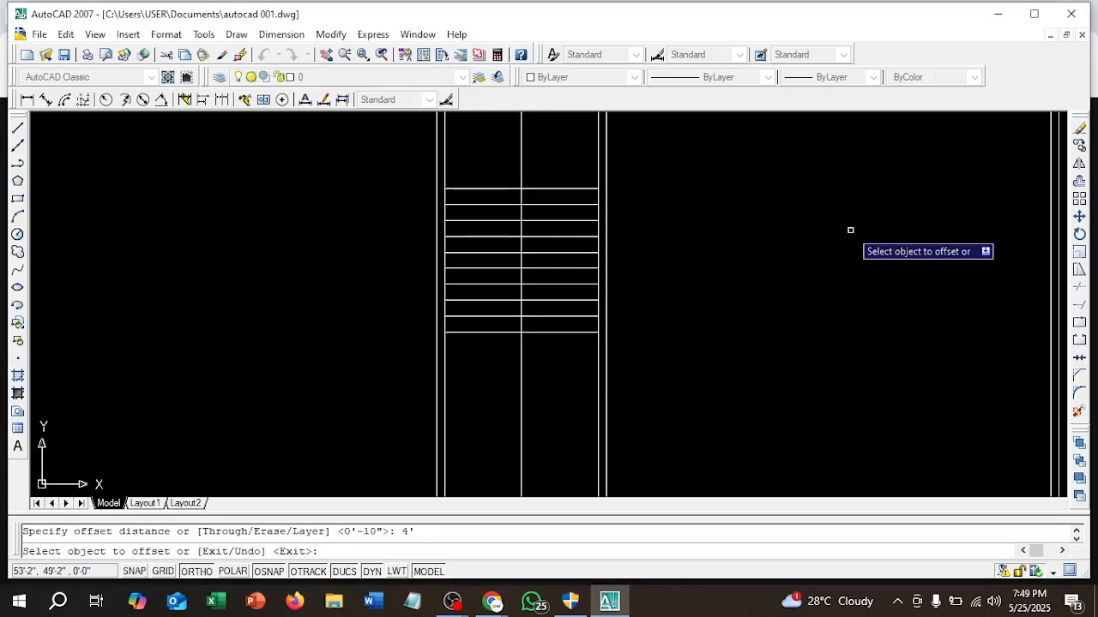
click(471, 332)
click(478, 369)
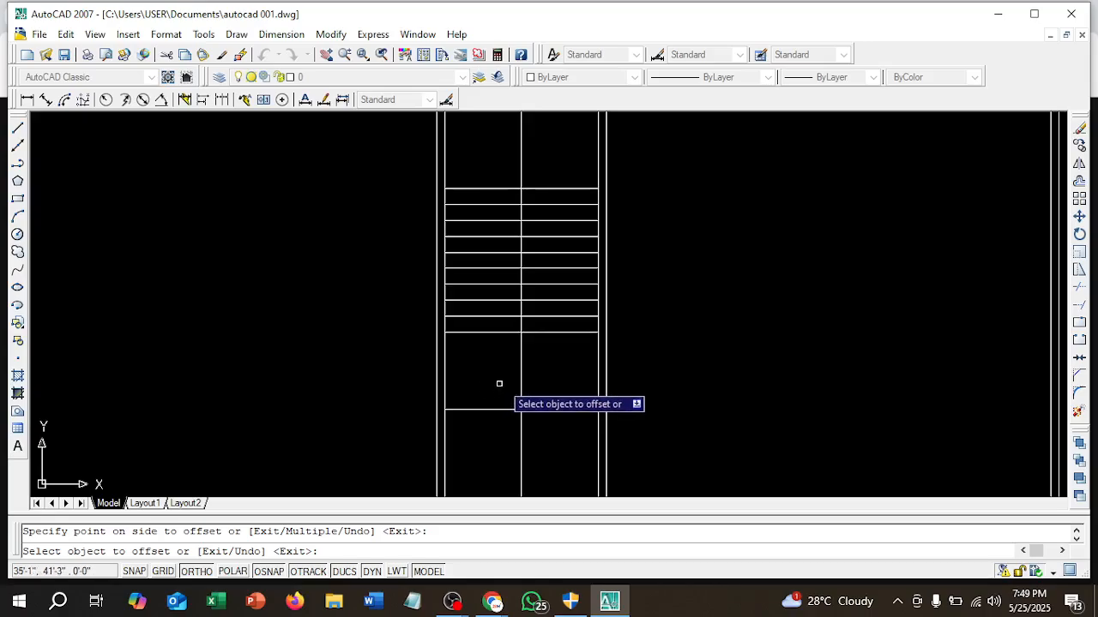
scroll(501, 382, down, 2)
middle_drag(506, 380, 546, 277)
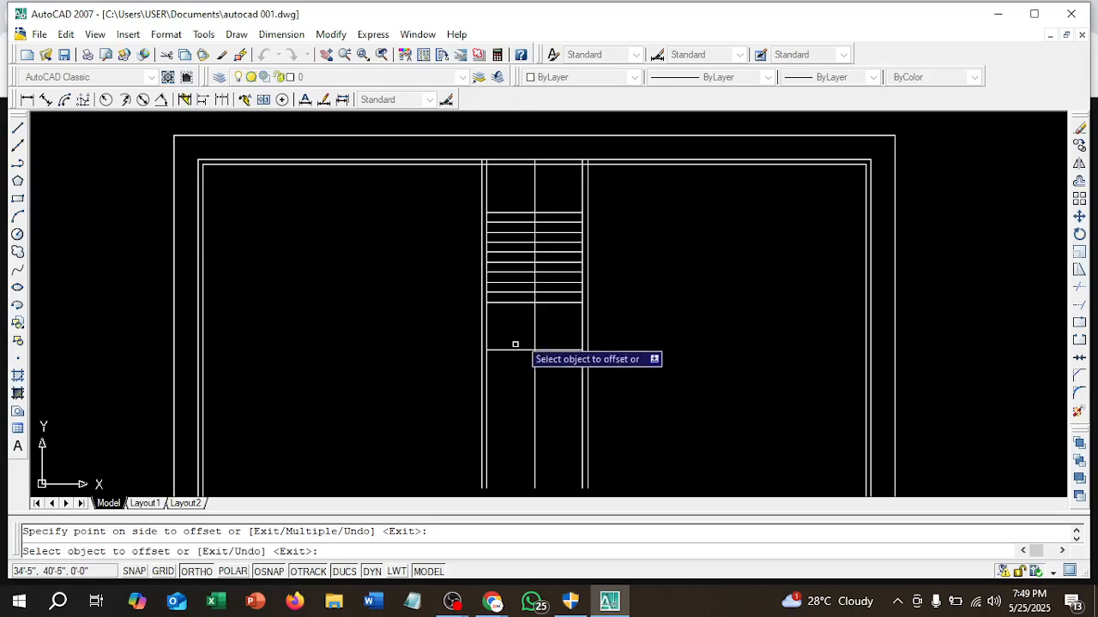
scroll(520, 335, up, 3)
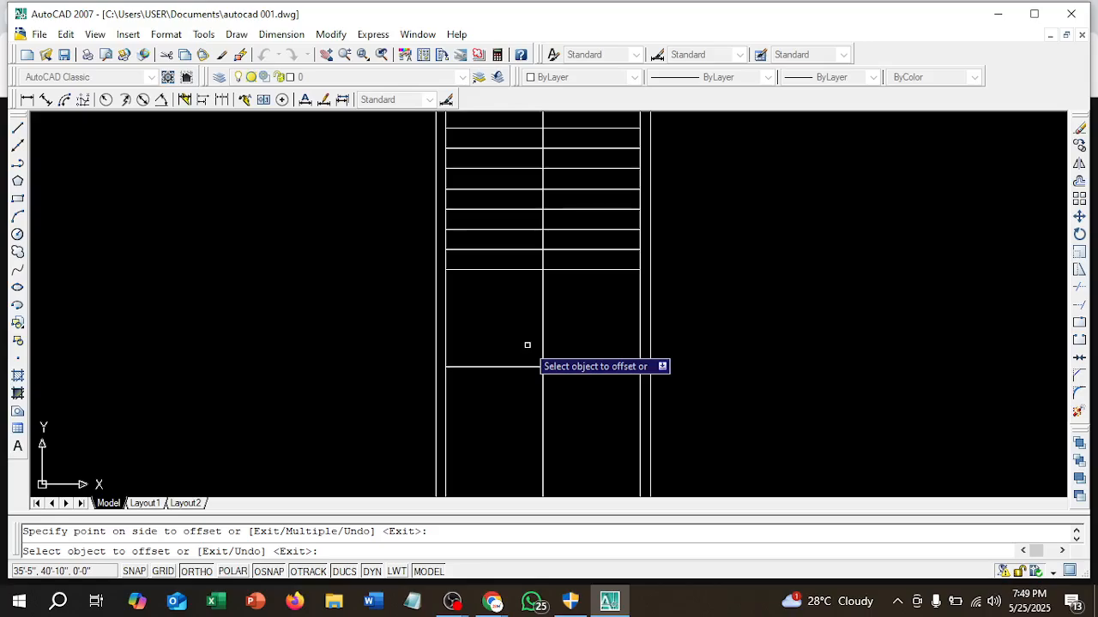
key(Escape)
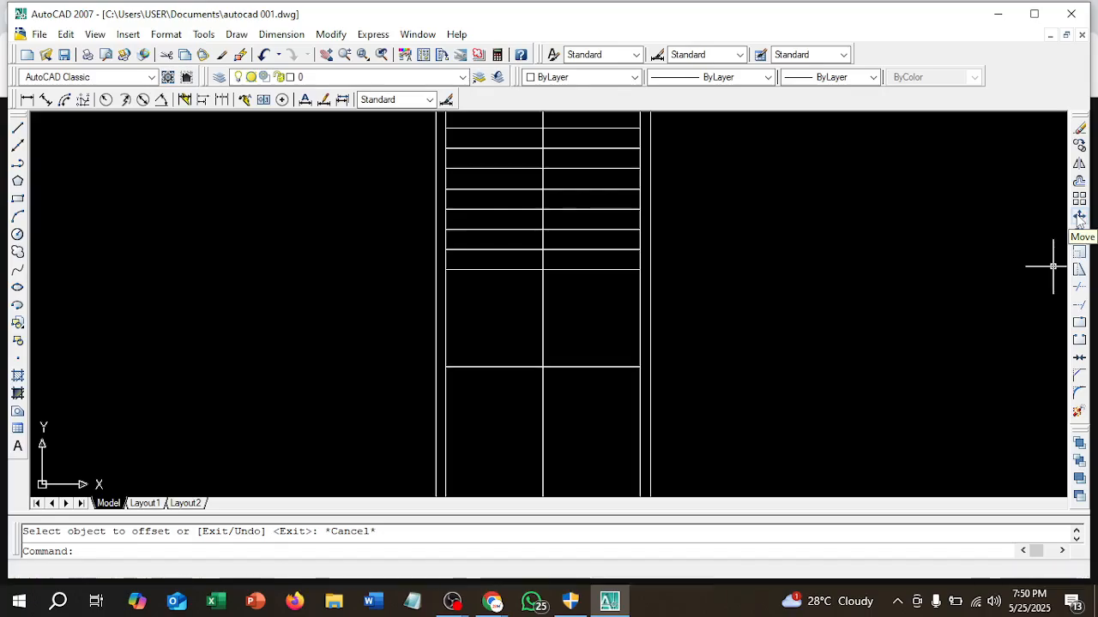
- Move the landing edge line 6" straight down from its endpoint at the stairwell wall
click(1079, 217)
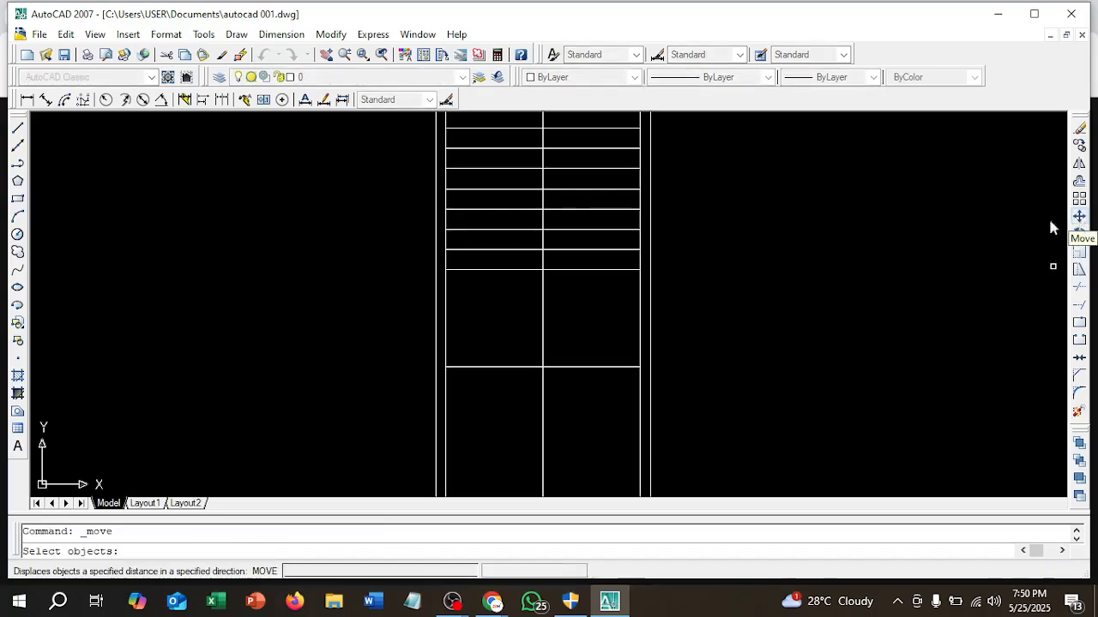
click(593, 366)
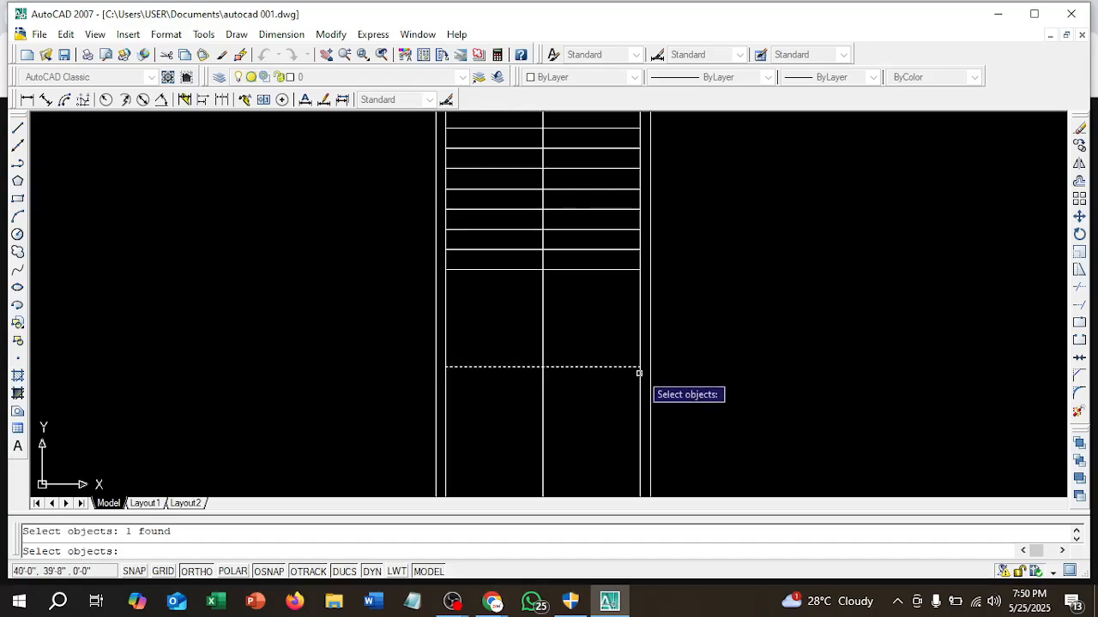
key(Return)
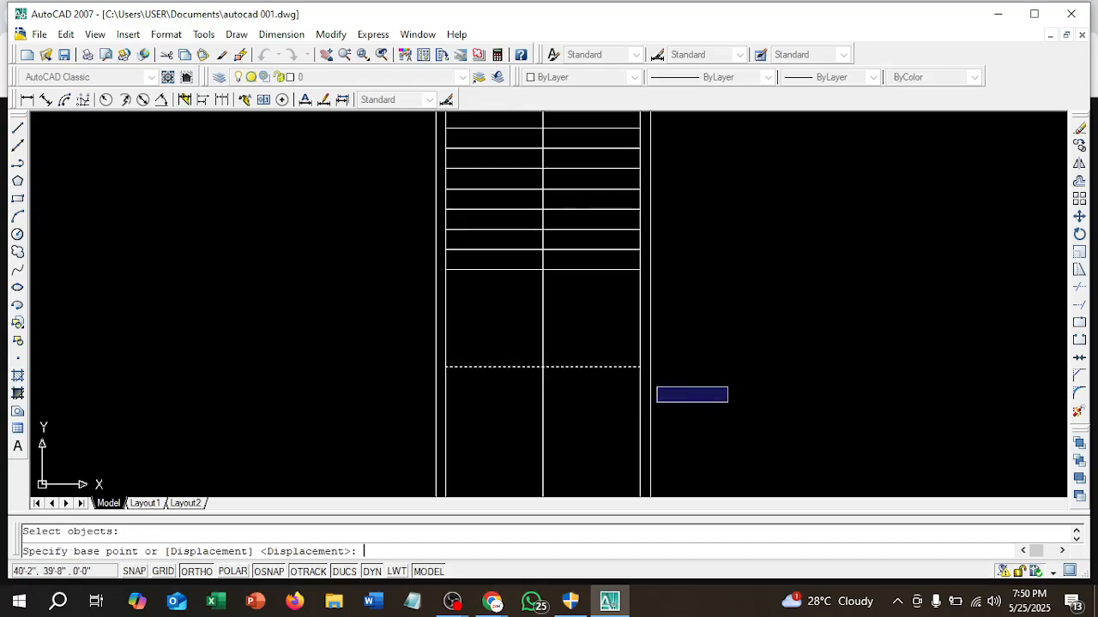
click(640, 367)
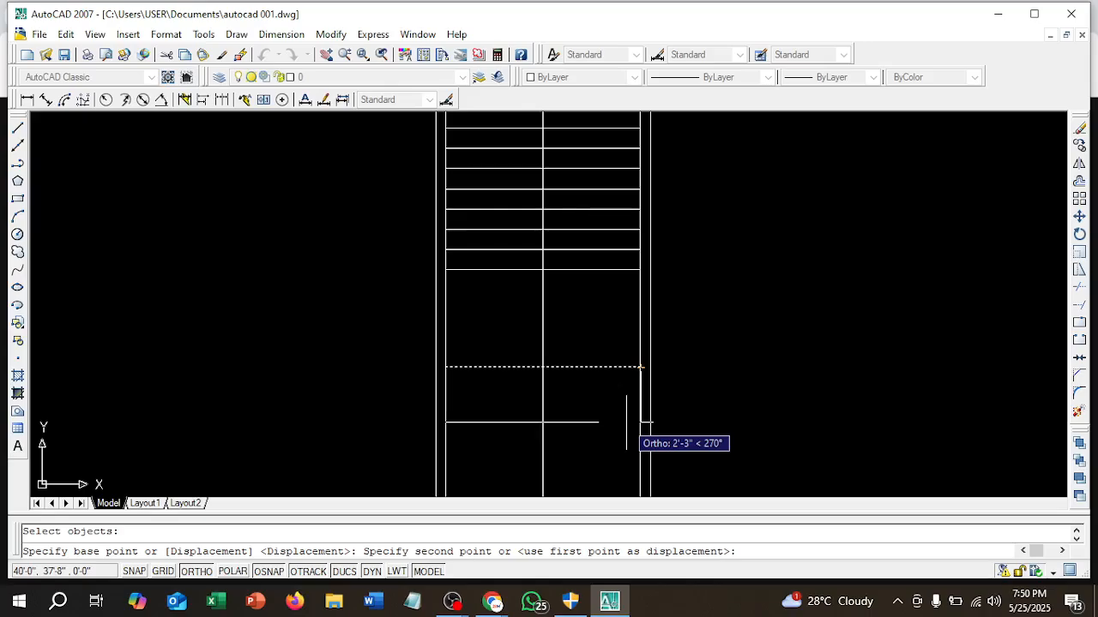
text(6")
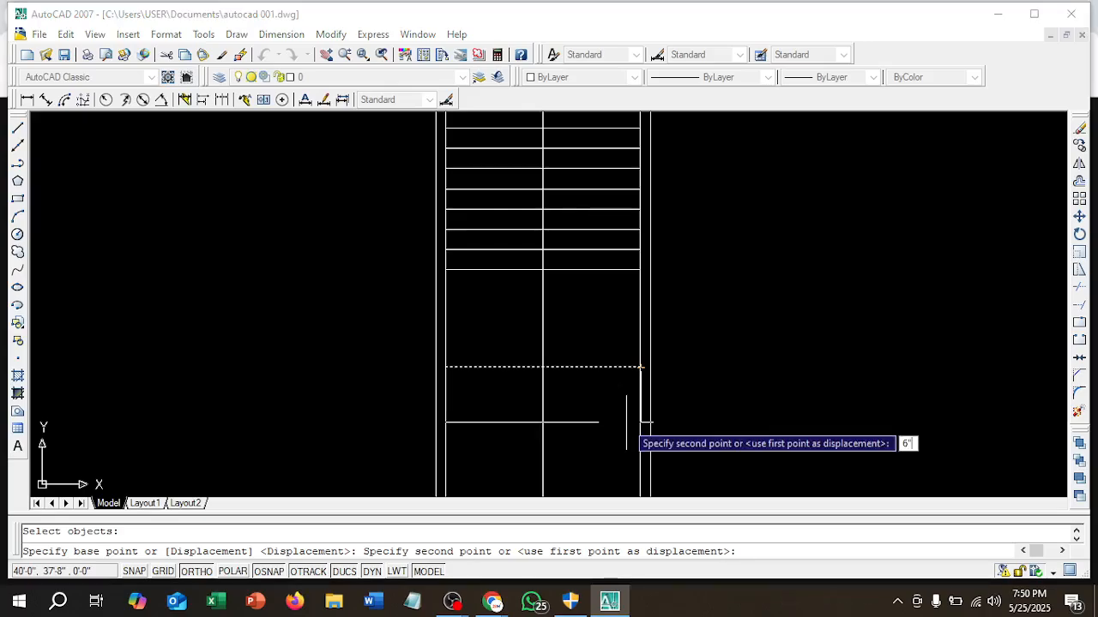
key(Return)
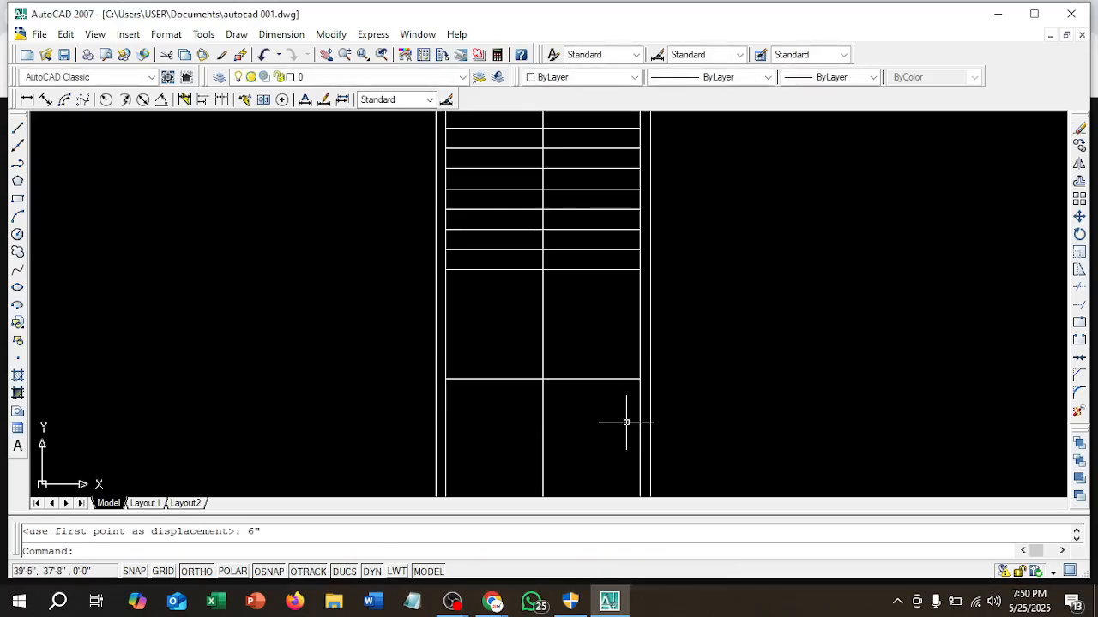
- Check the landing depth with a linear dimension from the lowest tread to the landing edge, and delete that dimension
click(26, 99)
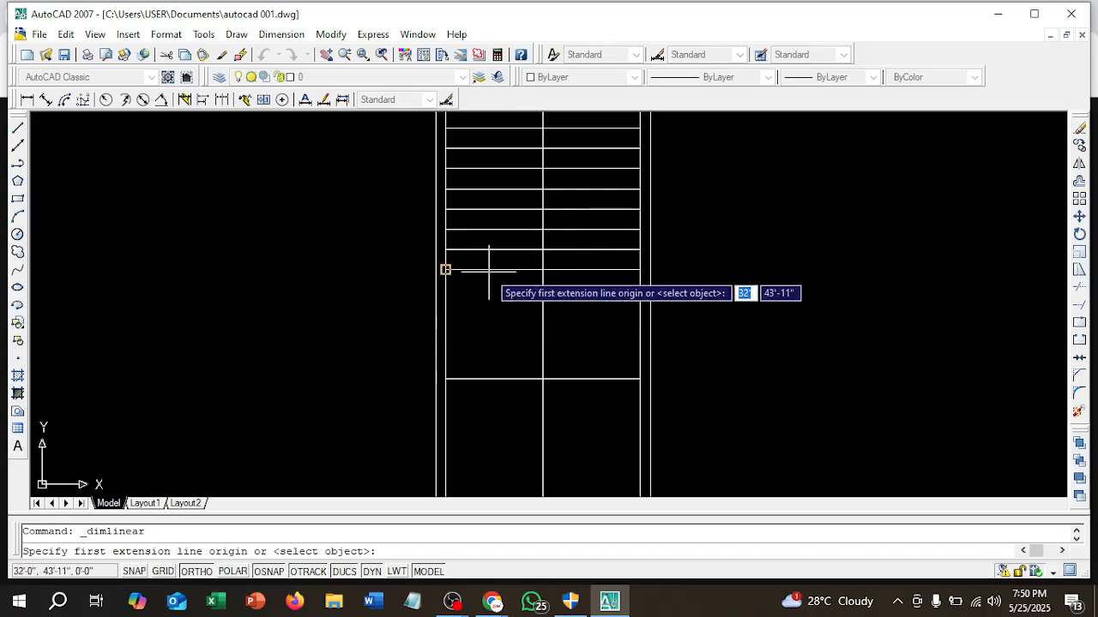
click(445, 269)
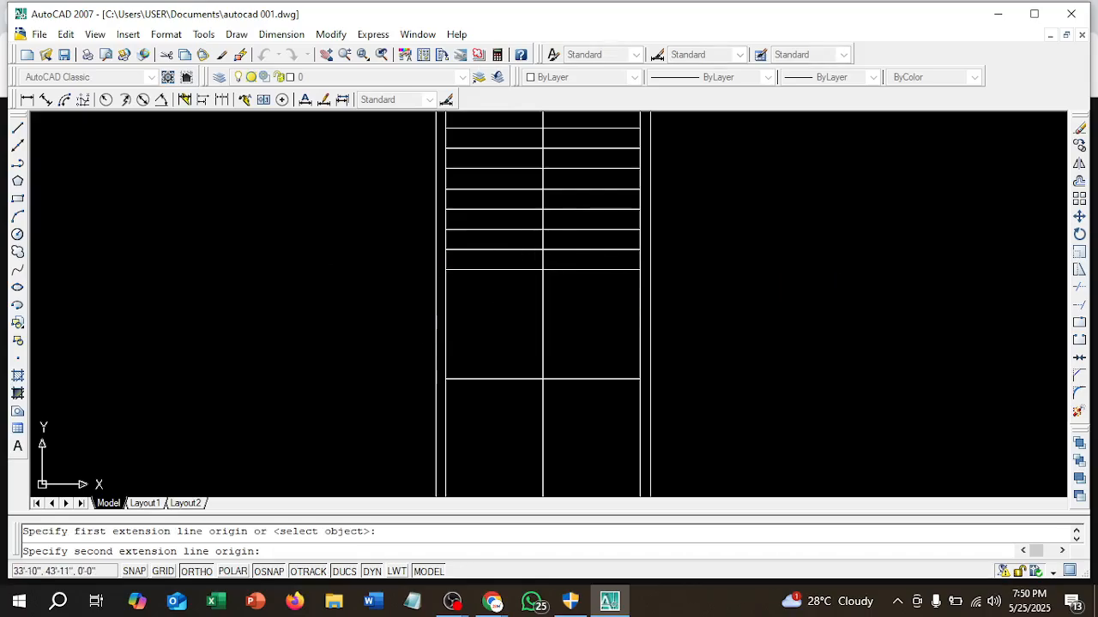
click(445, 378)
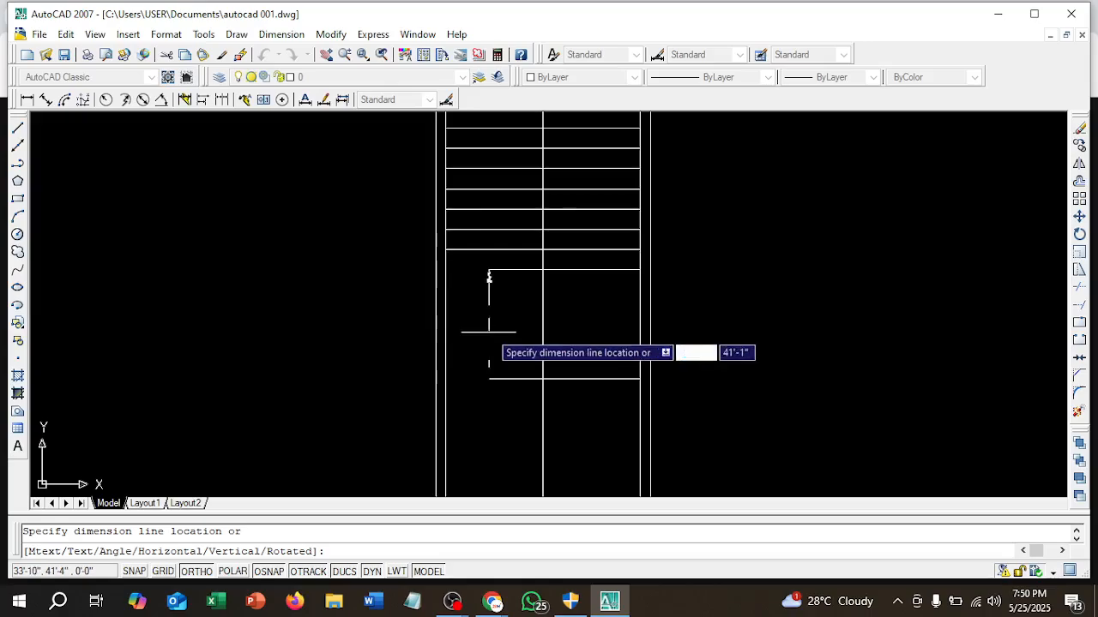
click(502, 324)
scroll(503, 324, up, 5)
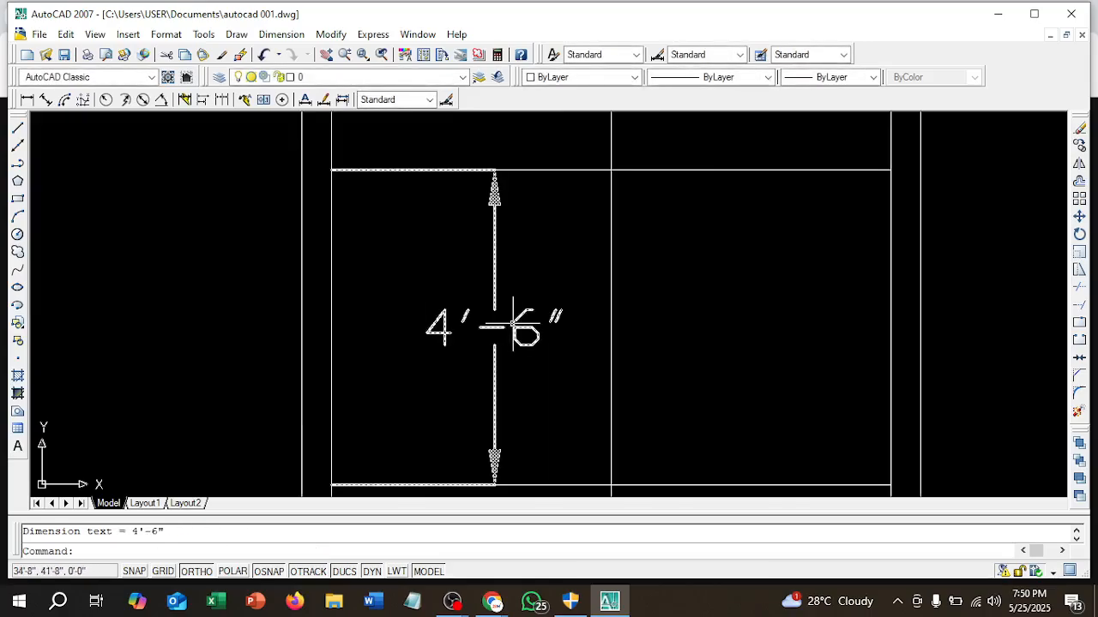
scroll(506, 321, down, 6)
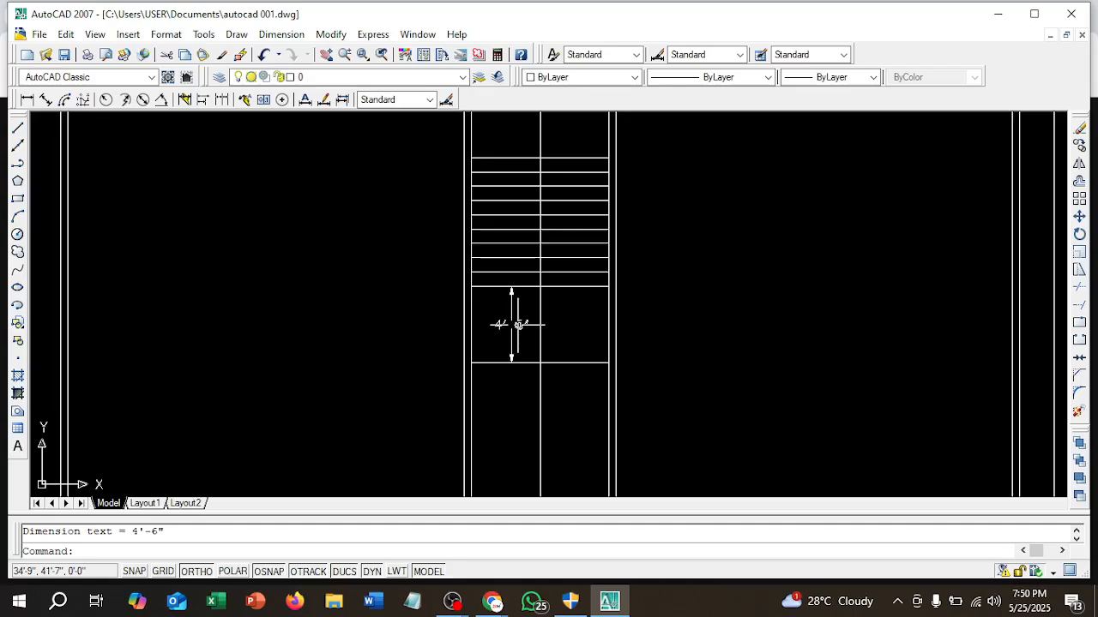
scroll(518, 324, down, 2)
scroll(510, 324, up, 3)
click(506, 326)
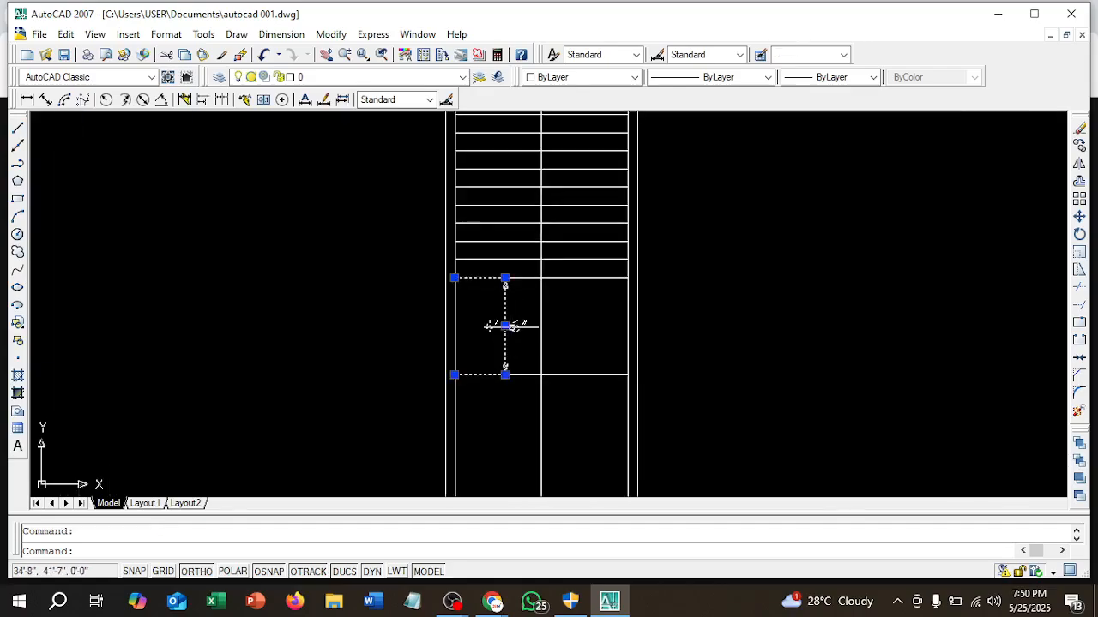
key(Delete)
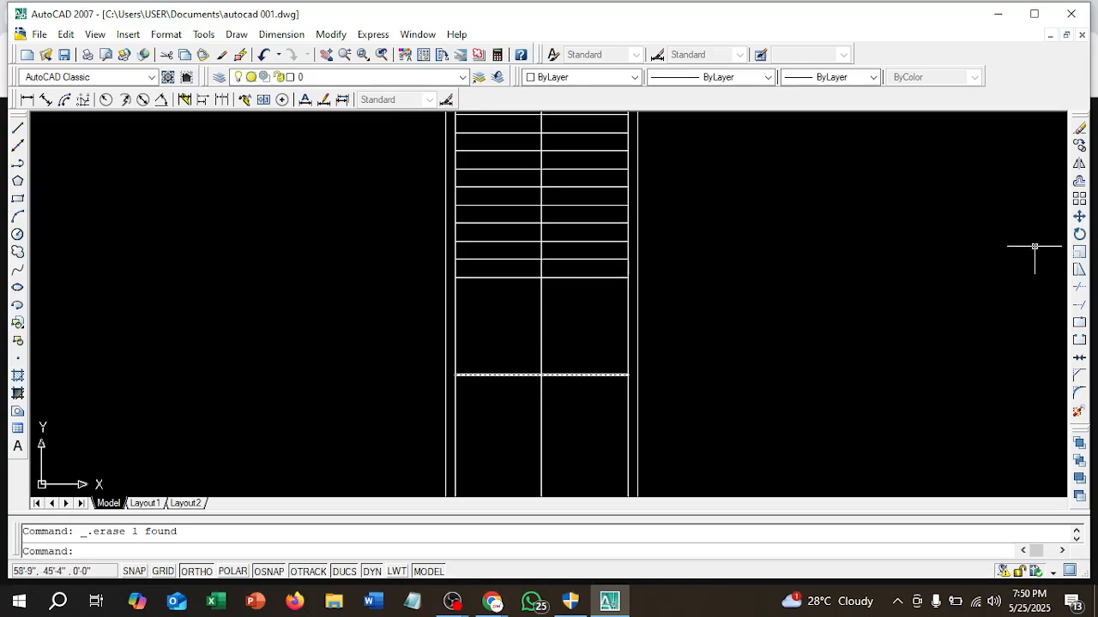
- Offset the landing edge line 5" downward to form the wall below the landing
click(1079, 181)
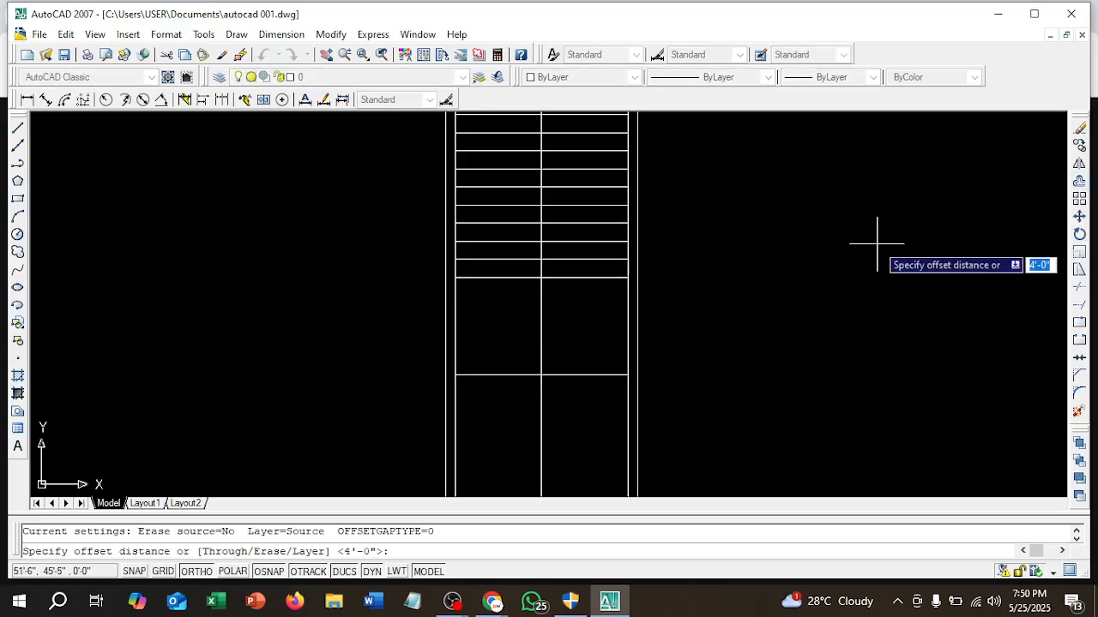
text(5)
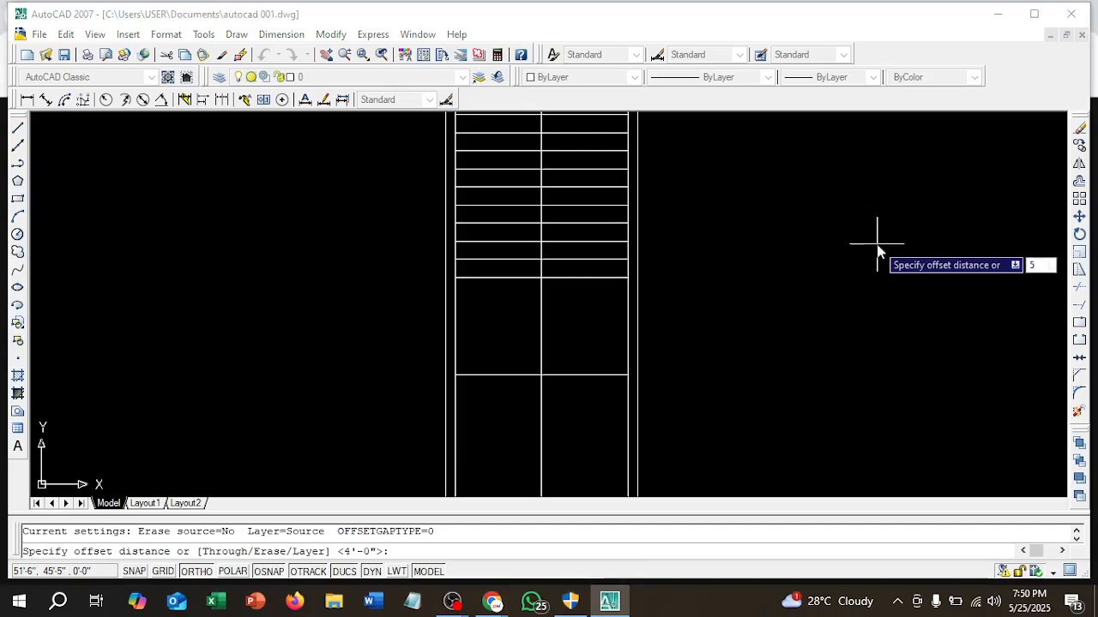
key(Return)
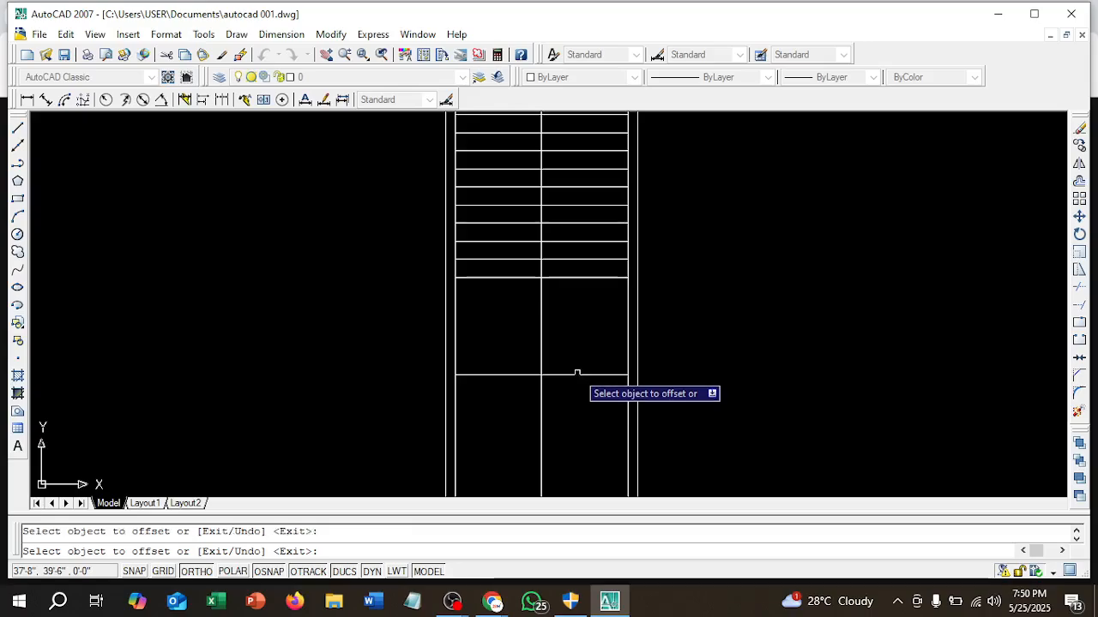
click(577, 374)
click(587, 435)
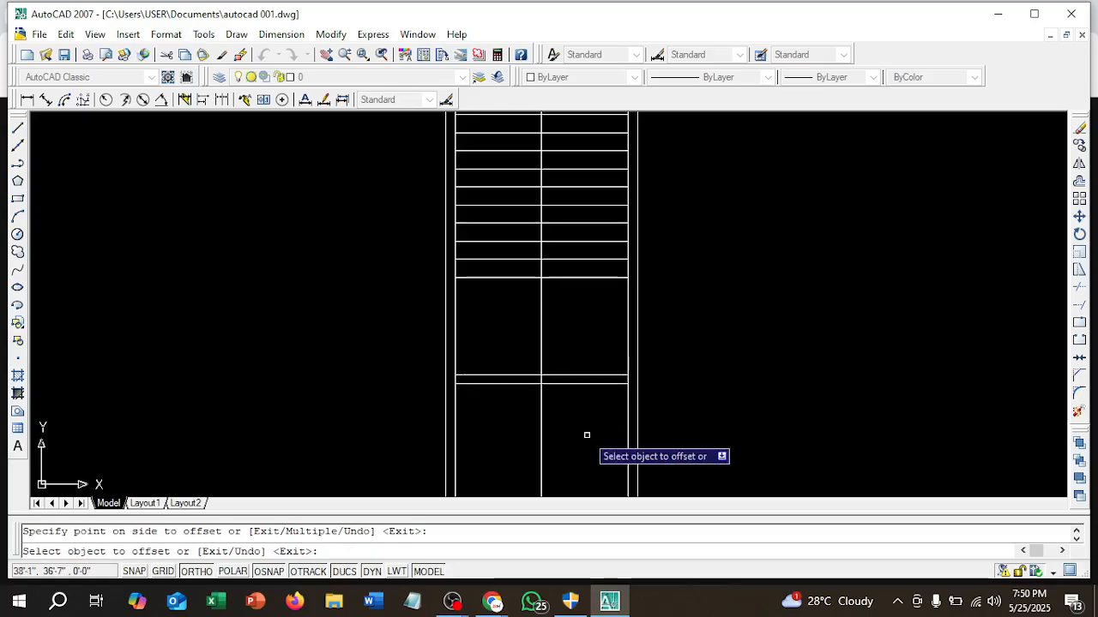
key(Escape)
- Extend both lines of the wall below the landing at each end to the outer lines of the stairwell side walls
scroll(574, 311, down, 2)
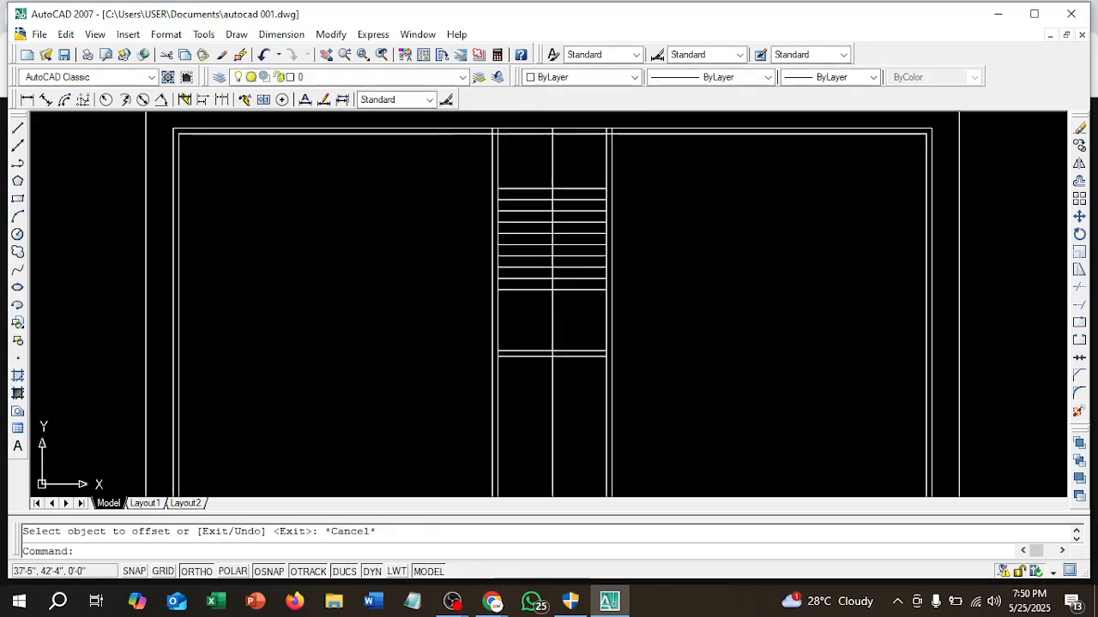
middle_drag(580, 314, 629, 332)
scroll(580, 366, up, 4)
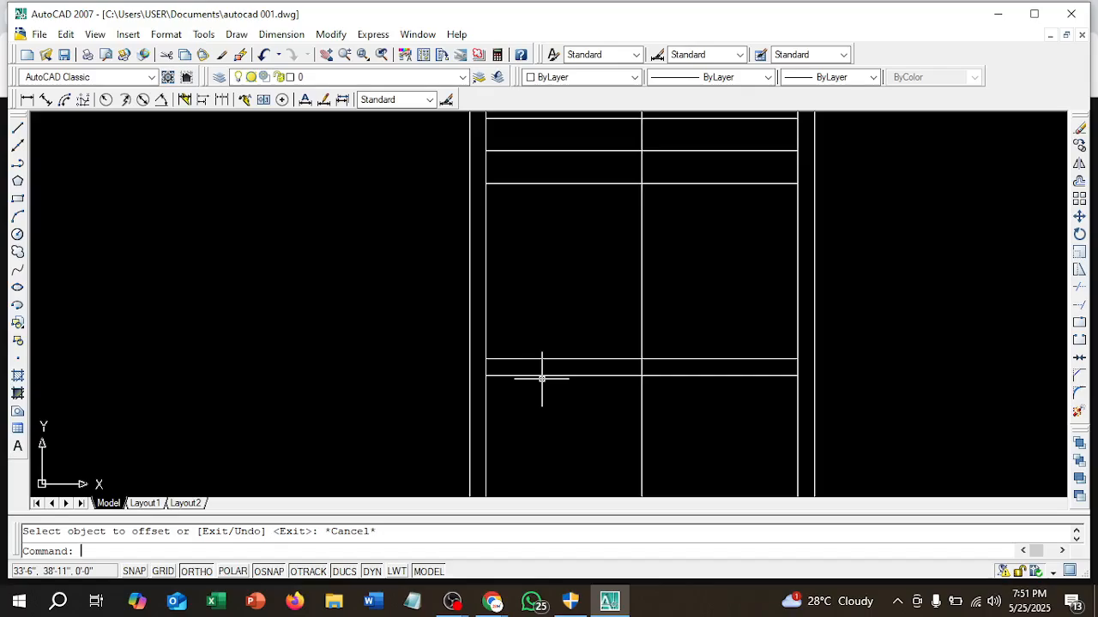
text(e)
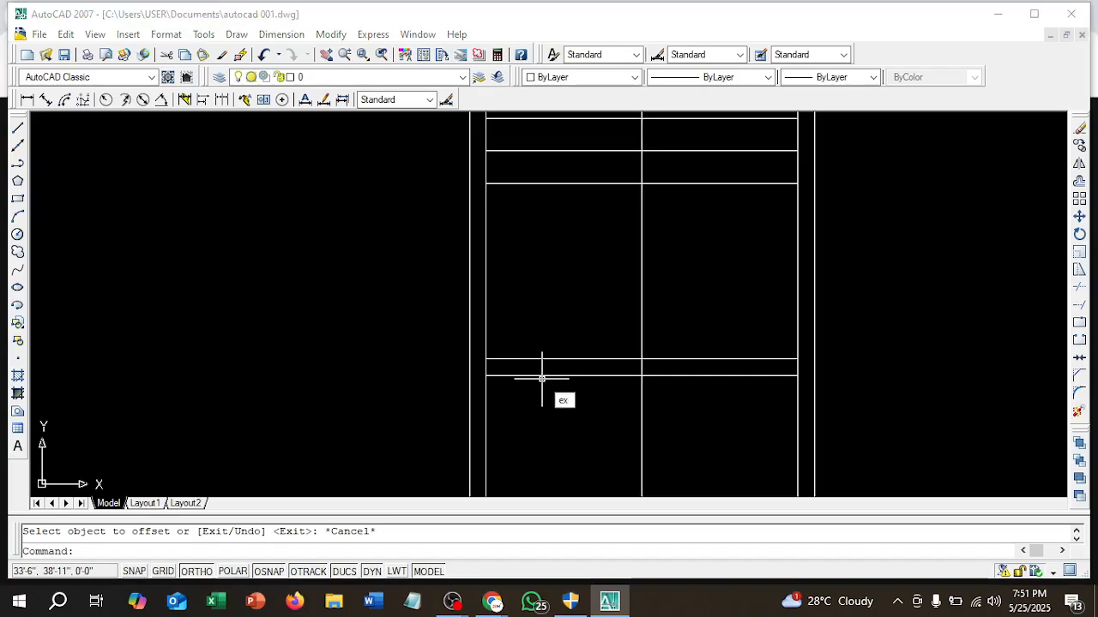
text(x)
key(Return)
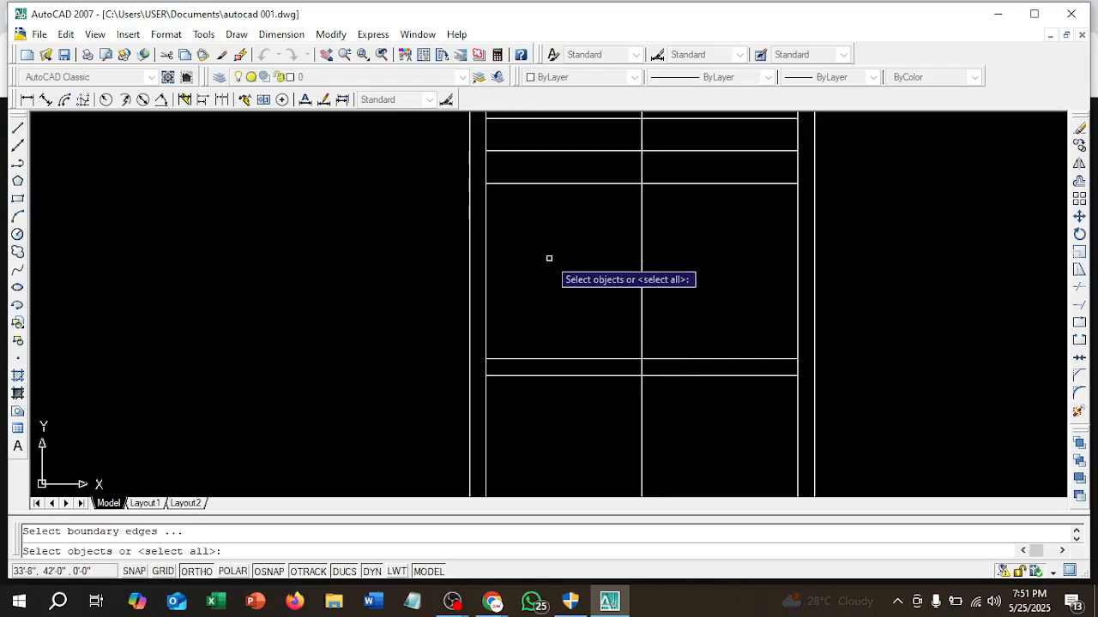
key(Return)
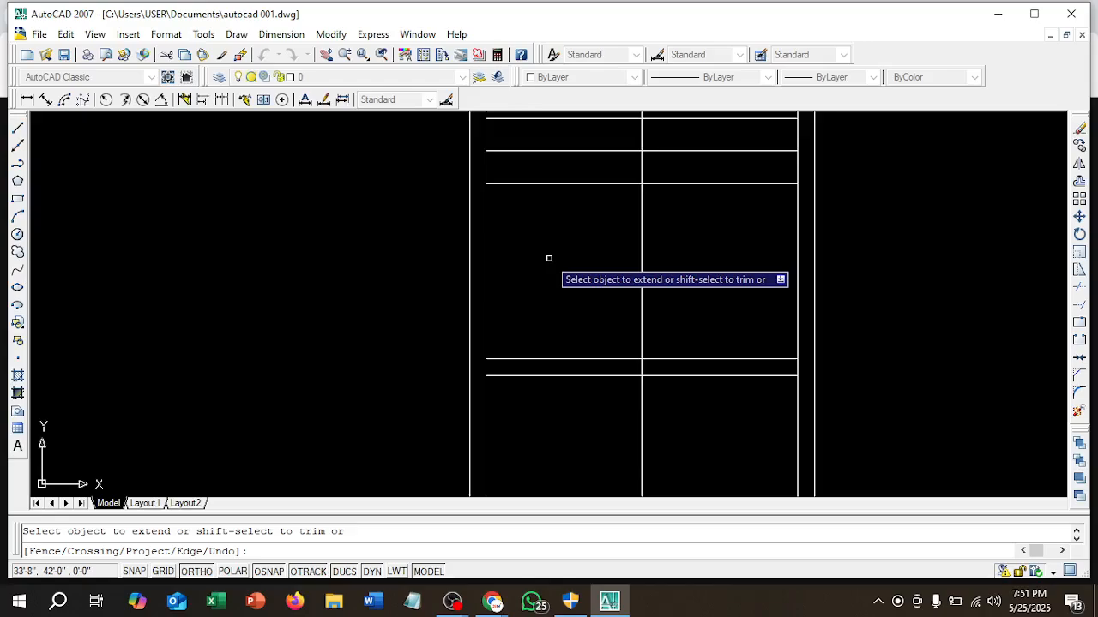
right_click(549, 258)
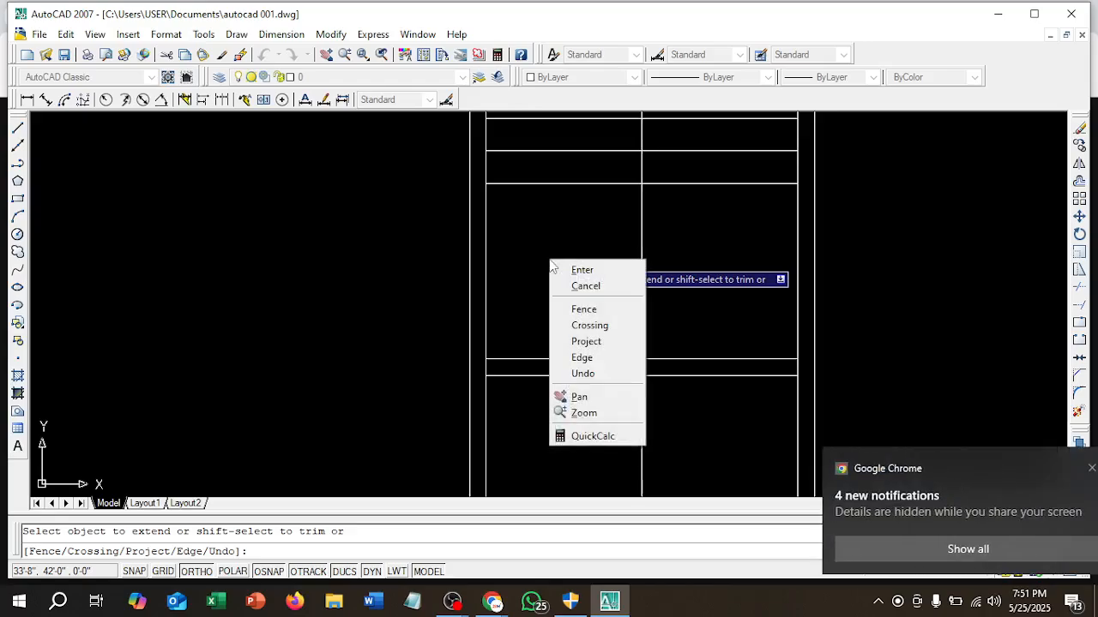
key(Escape)
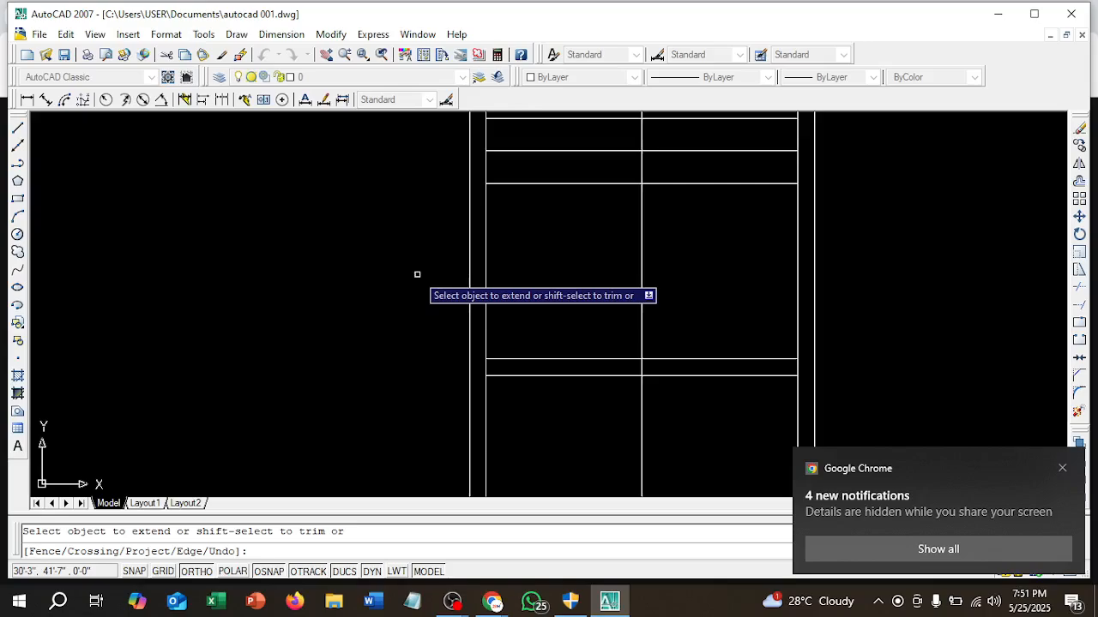
text(ex)
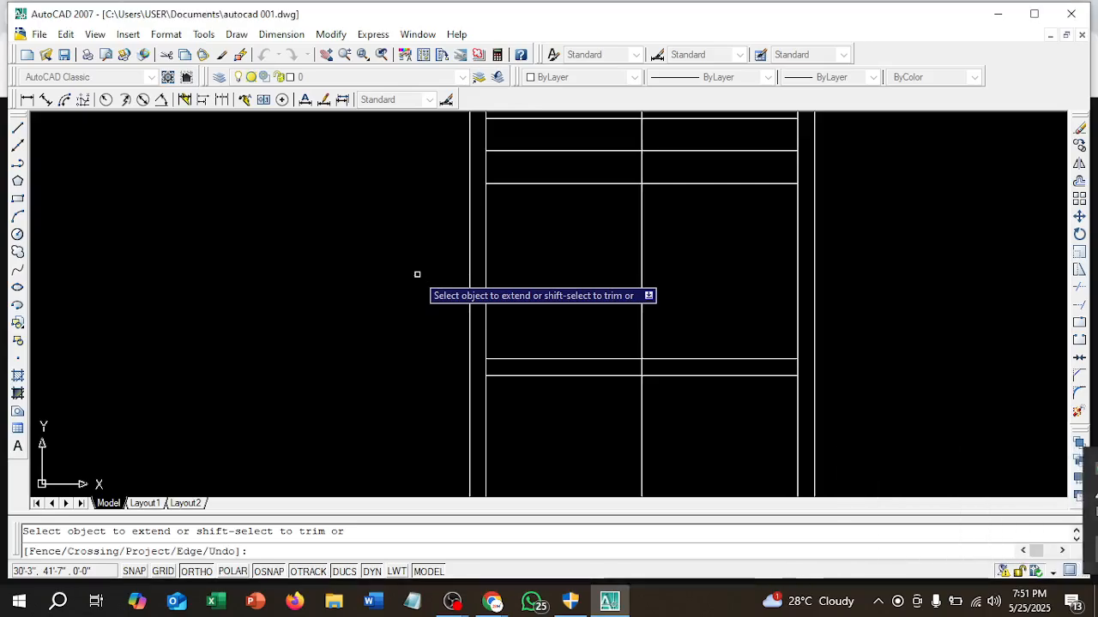
right_click(412, 258)
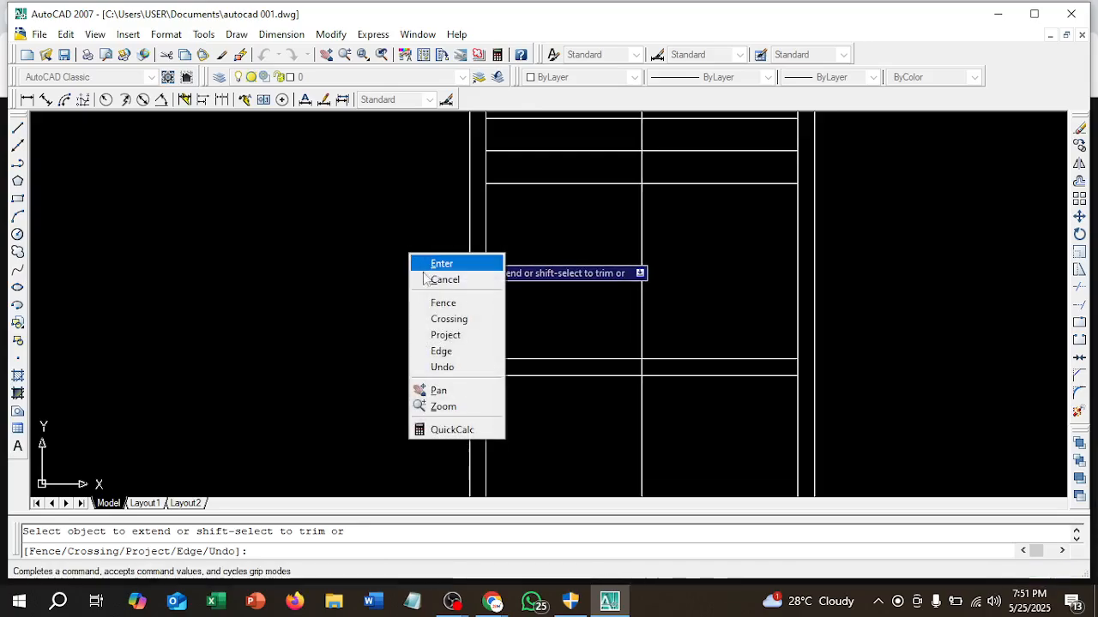
click(446, 319)
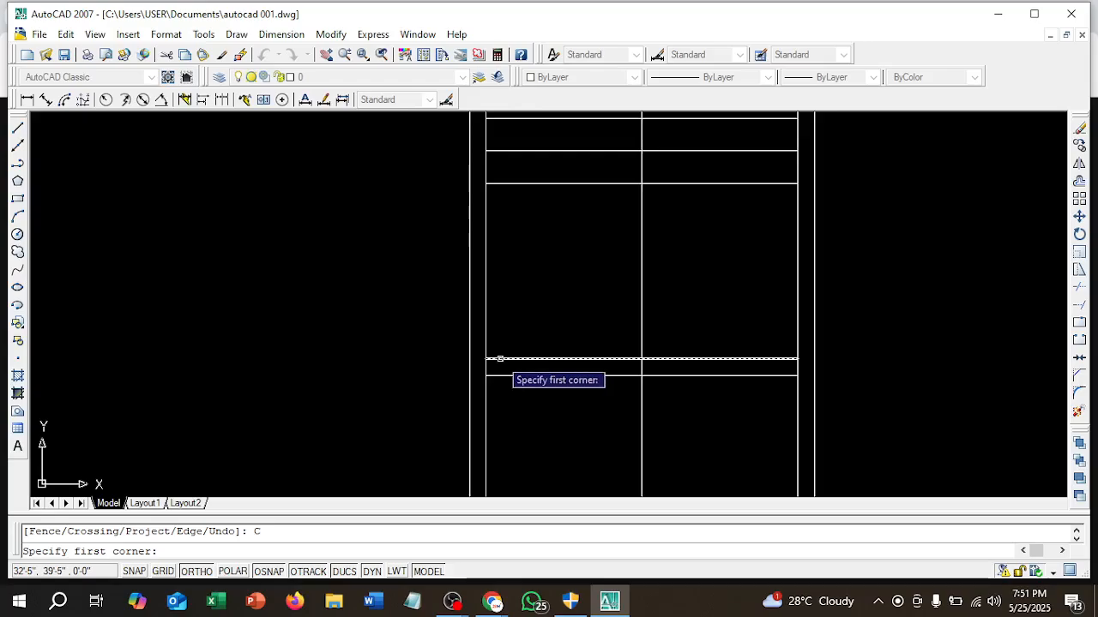
click(500, 358)
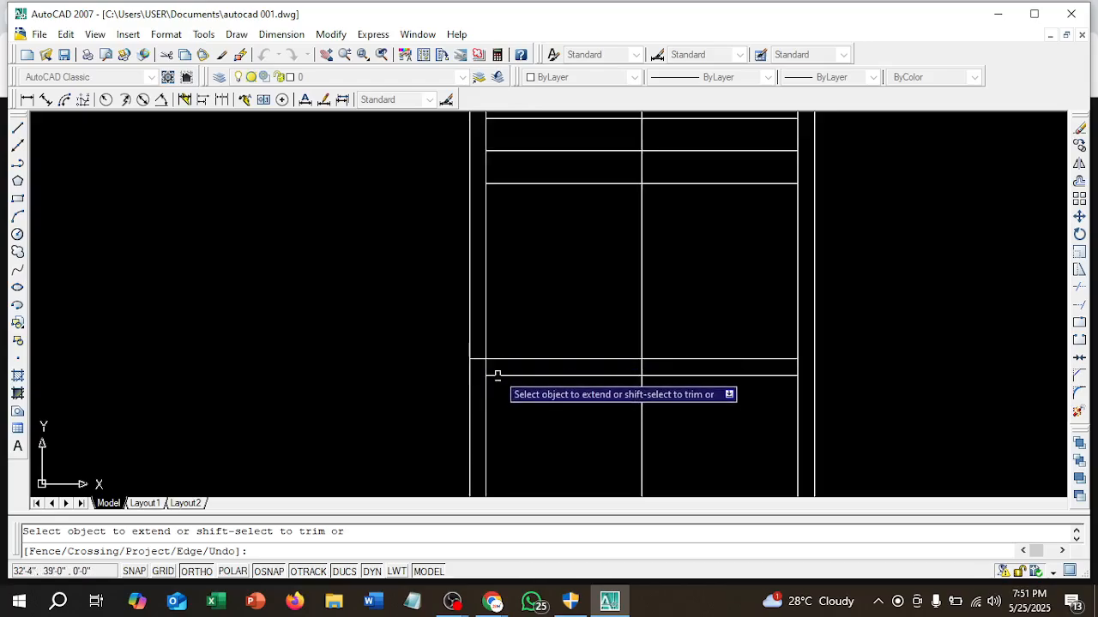
click(776, 359)
click(776, 375)
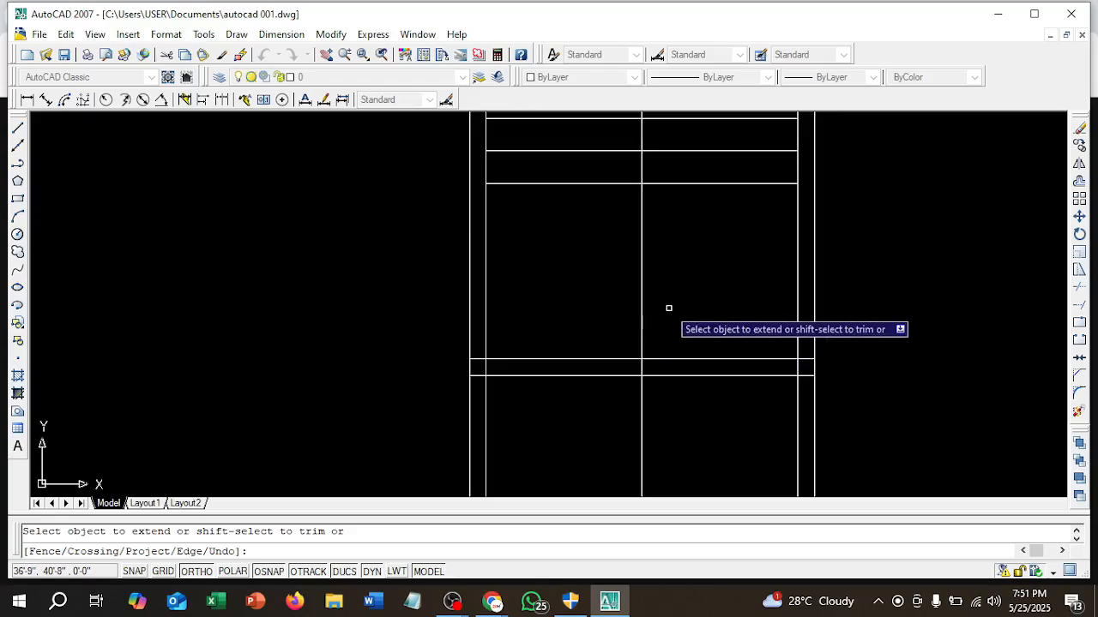
key(Escape)
scroll(669, 308, down, 1)
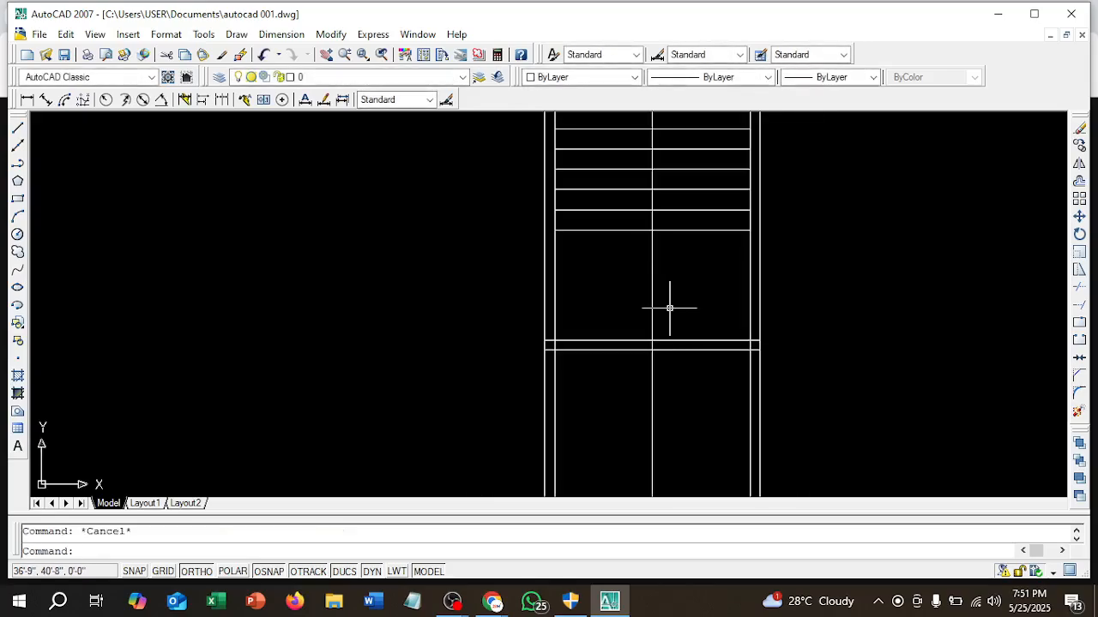
scroll(669, 308, down, 2)
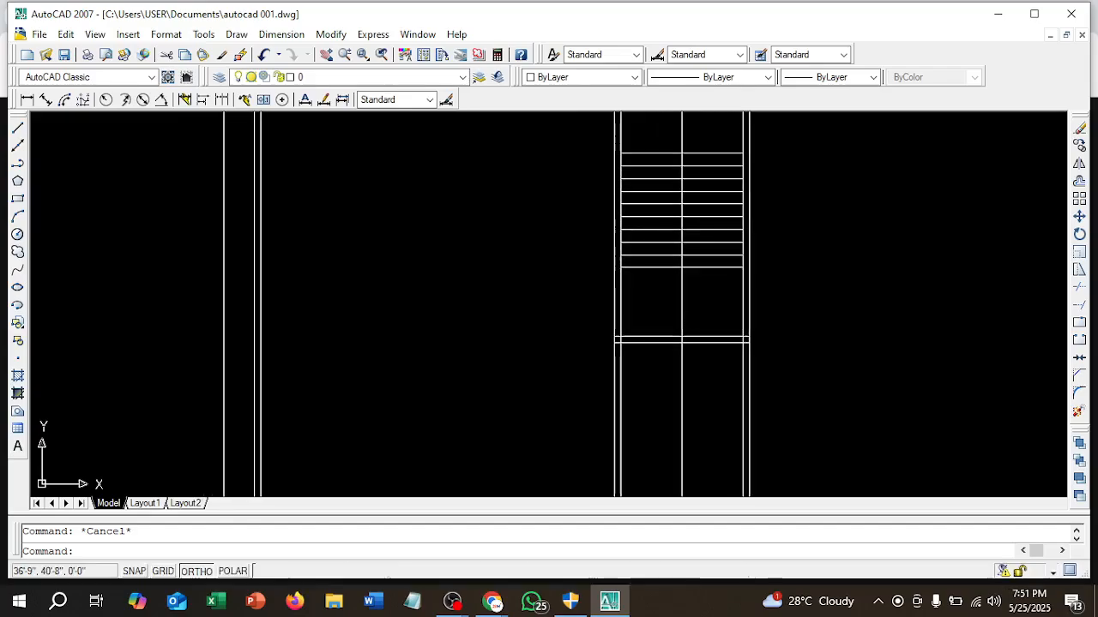
click(18, 128)
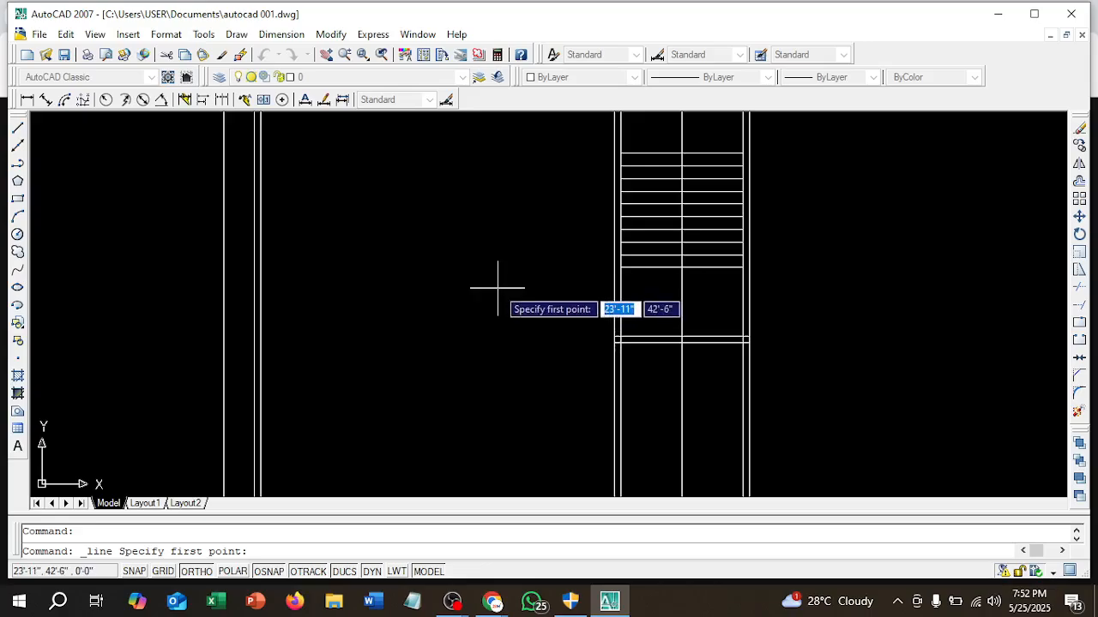
click(385, 294)
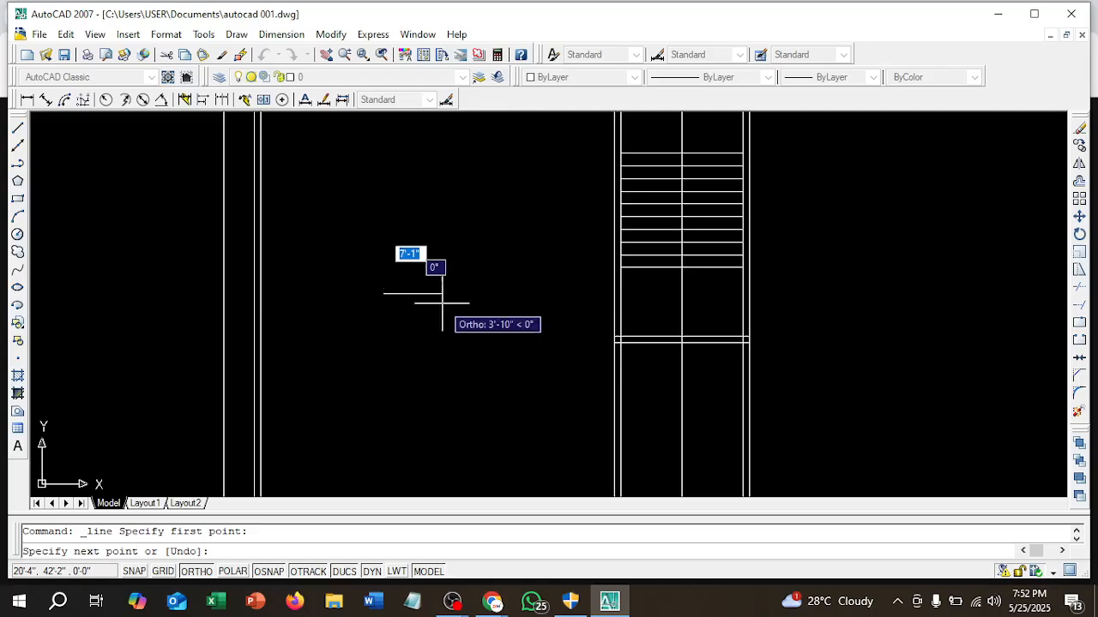
key(F8)
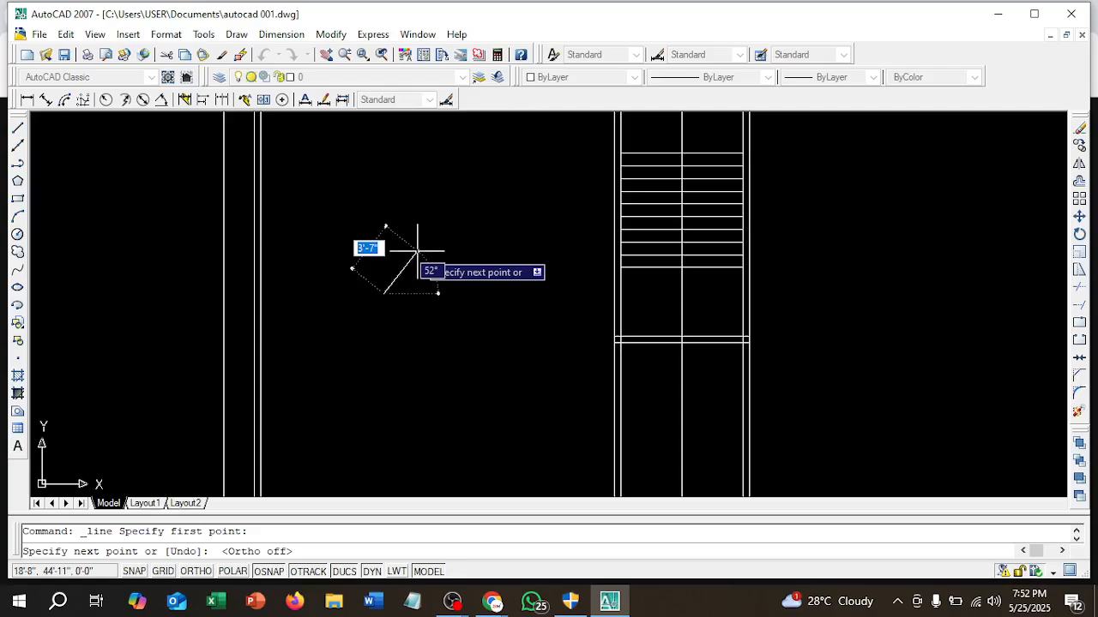
key(Escape)
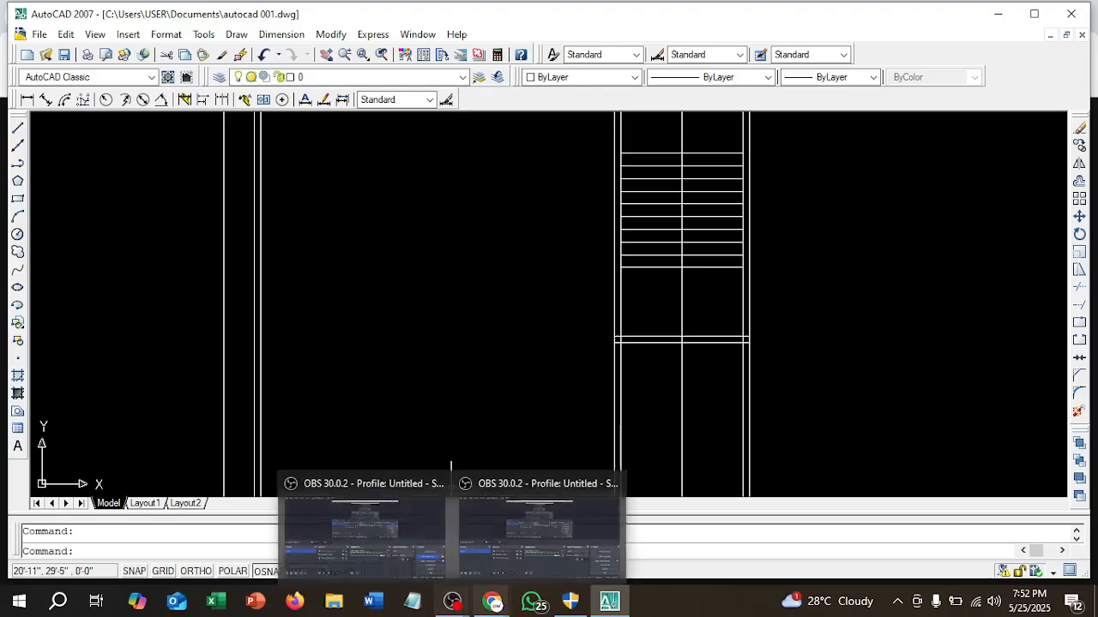
mouse_move(609, 607)
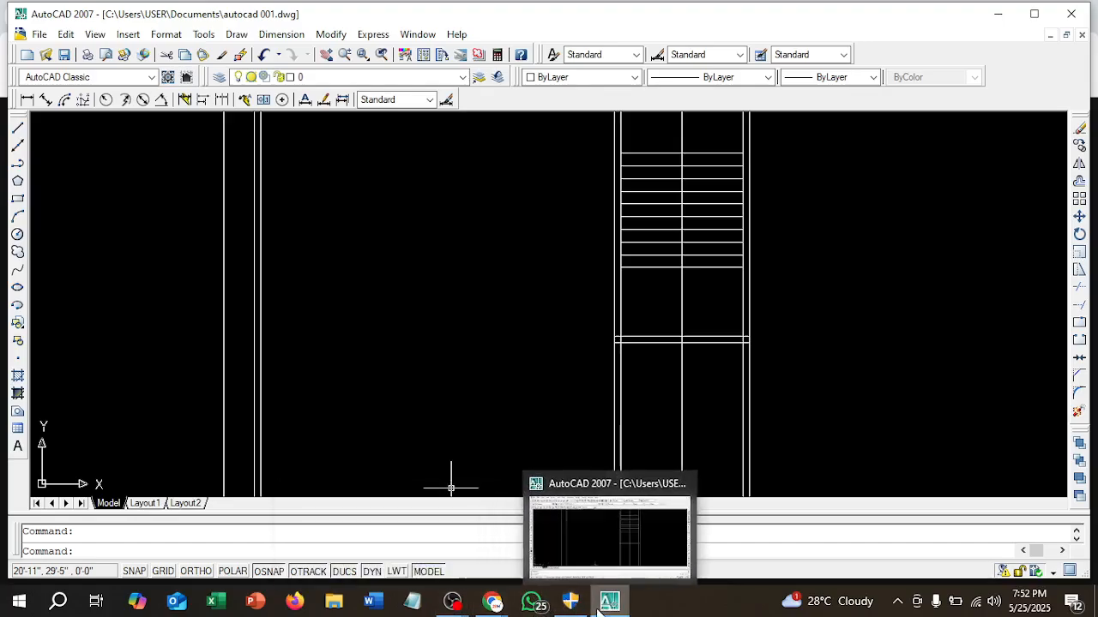
click(492, 601)
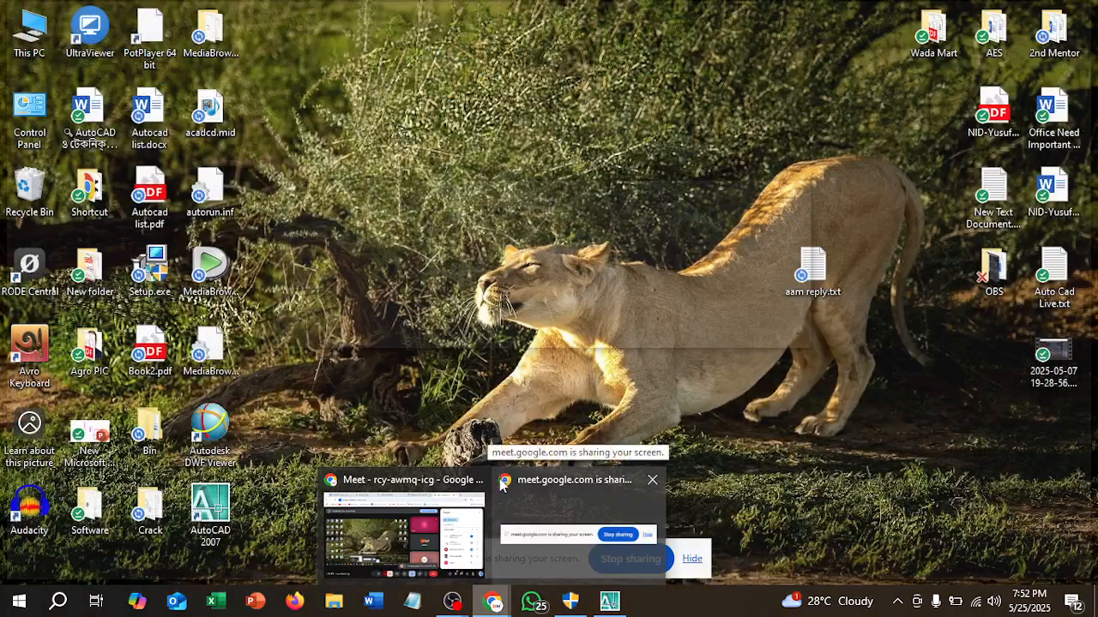
mouse_move(404, 538)
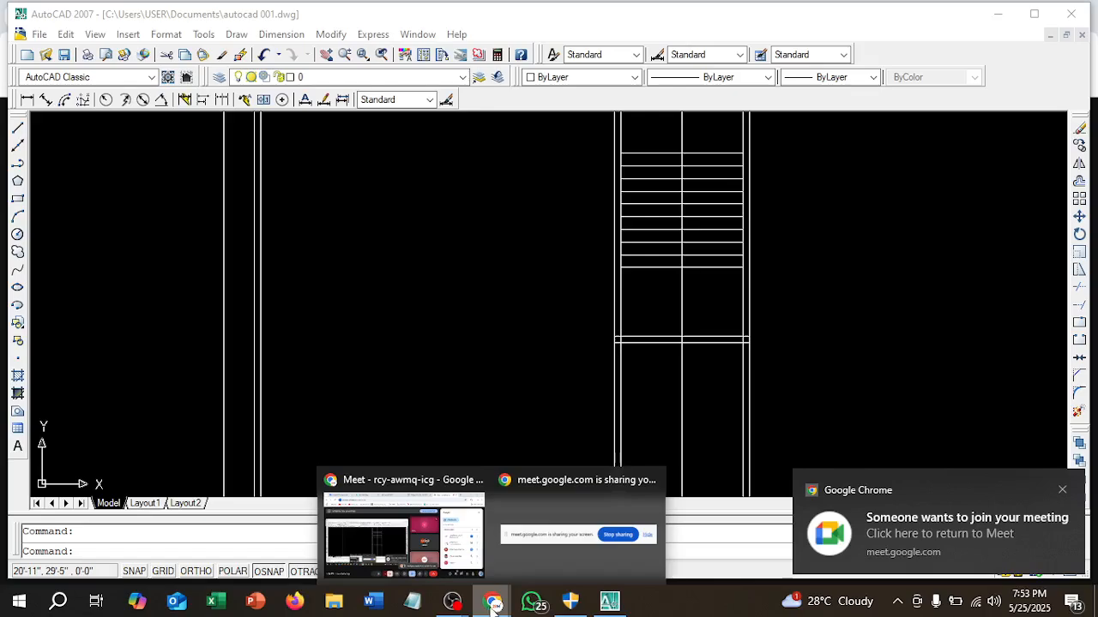
click(468, 318)
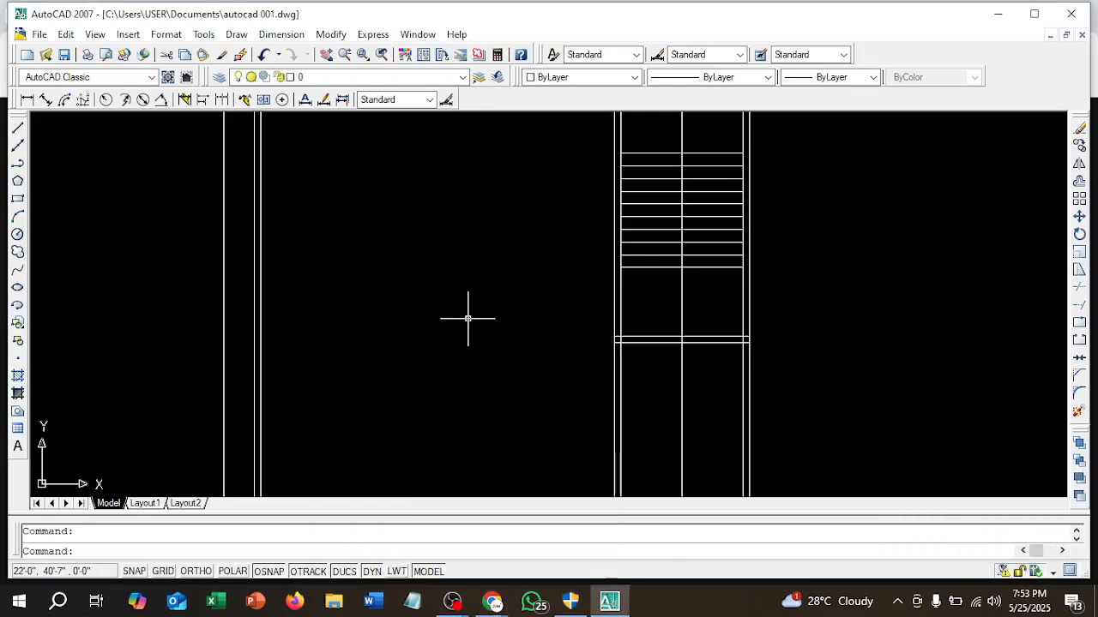
scroll(386, 266, up, 2)
scroll(410, 266, down, 3)
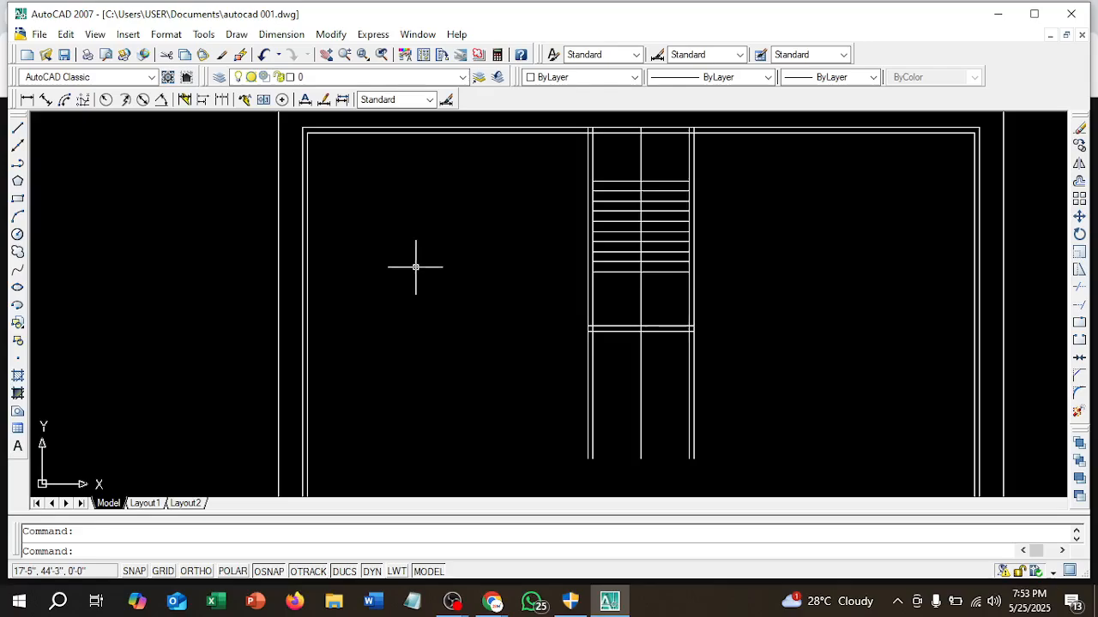
click(18, 129)
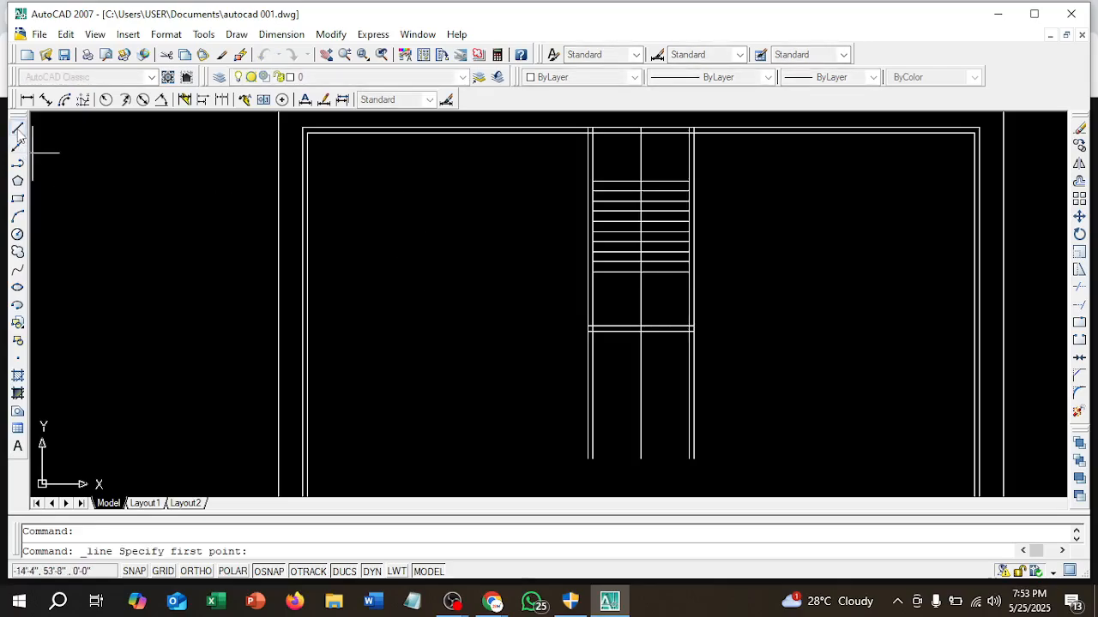
click(377, 241)
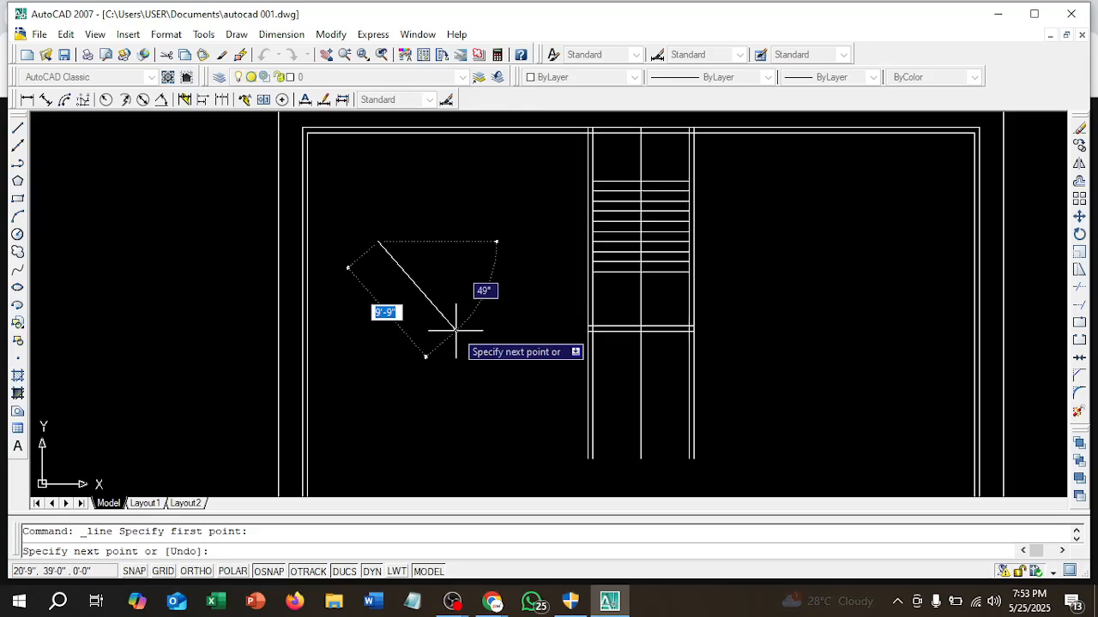
key(Escape)
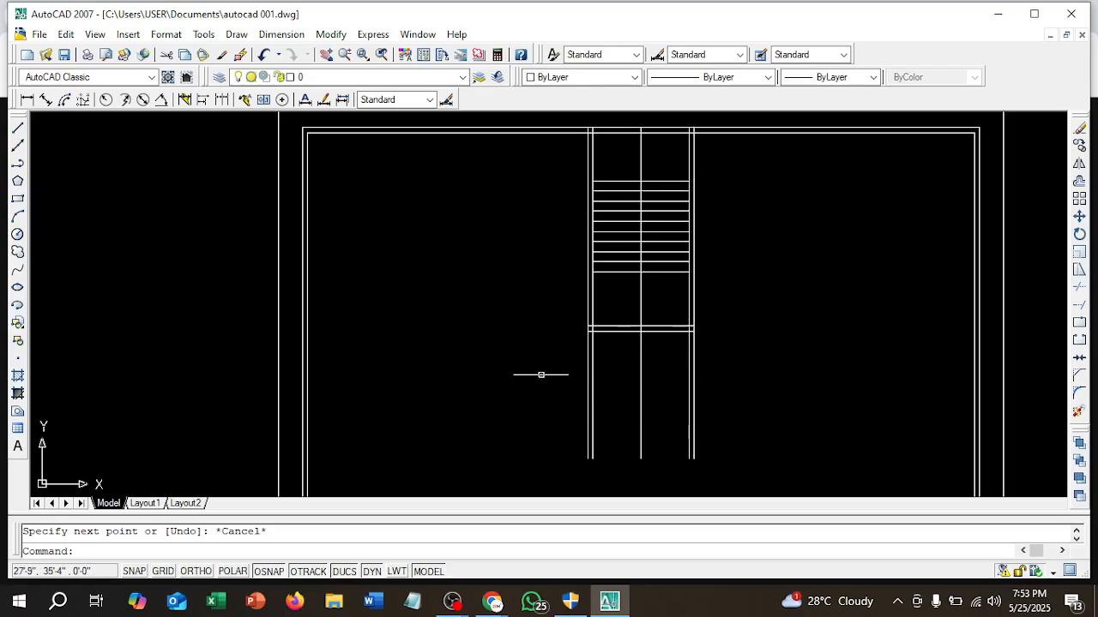
- Trim the stairwell's side wall lines and centre line below the landing wall, using a crossing window with all objects as cutting edges
scroll(605, 381, down, 4)
scroll(605, 380, up, 3)
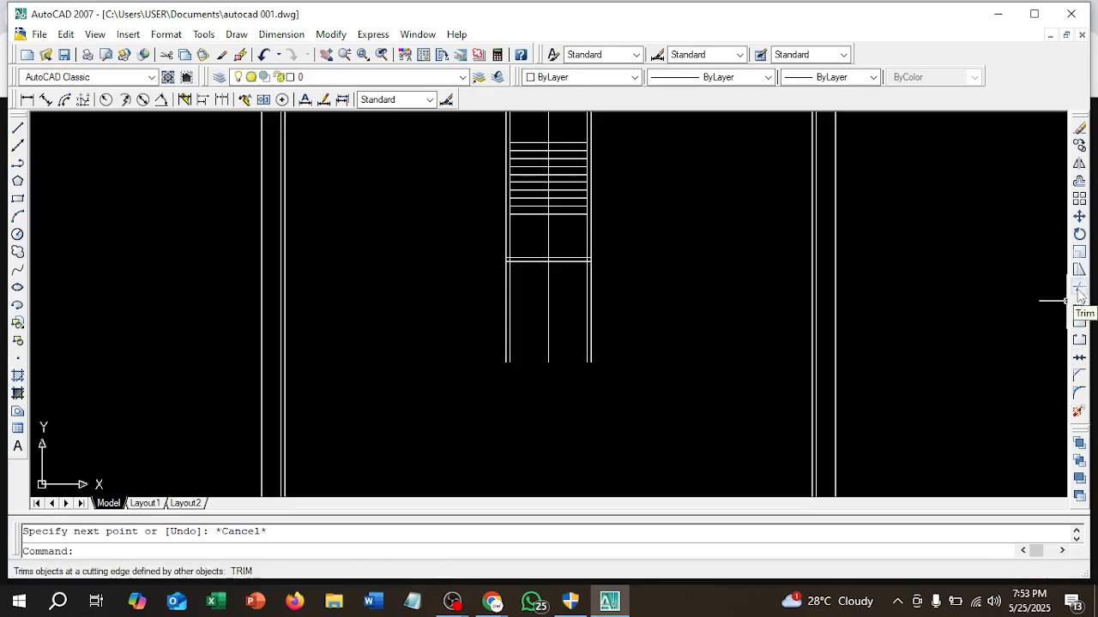
click(1079, 290)
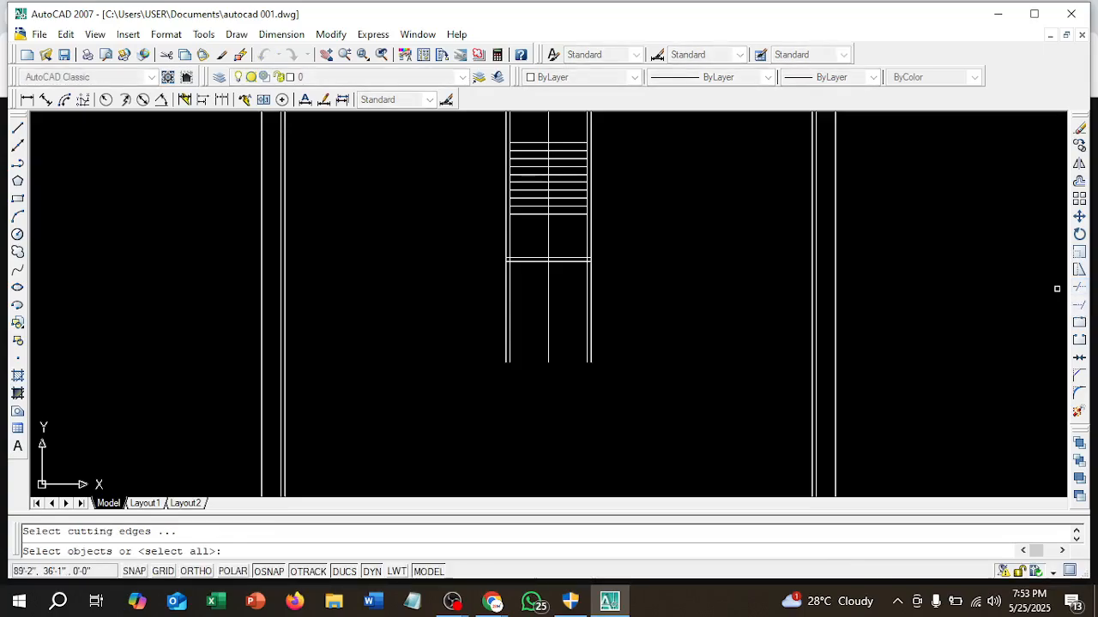
right_click(908, 240)
right_click(908, 241)
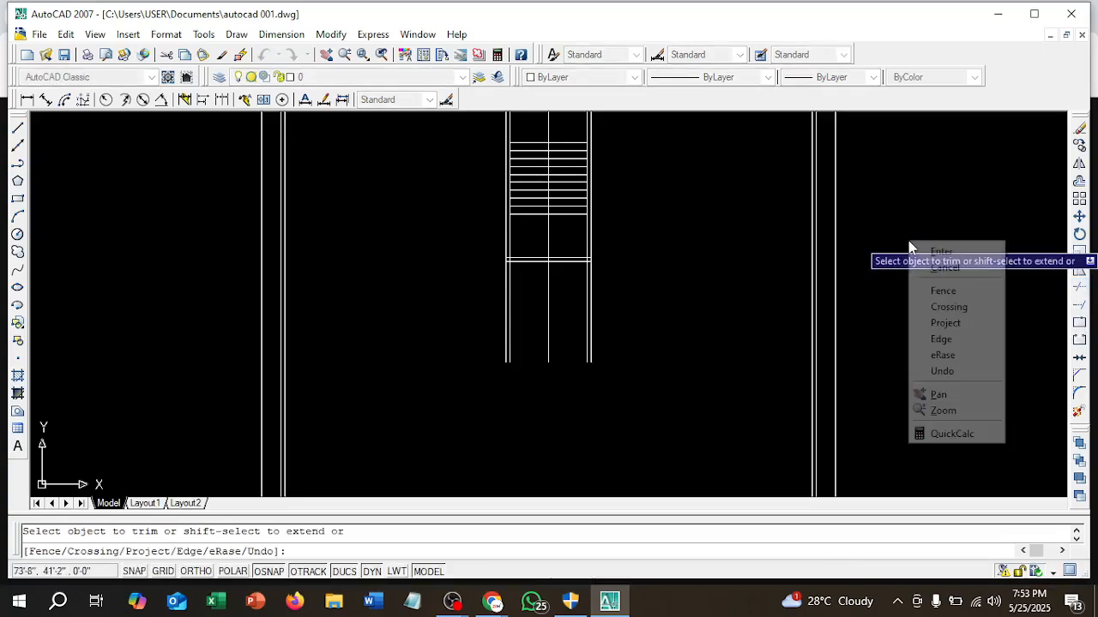
click(948, 307)
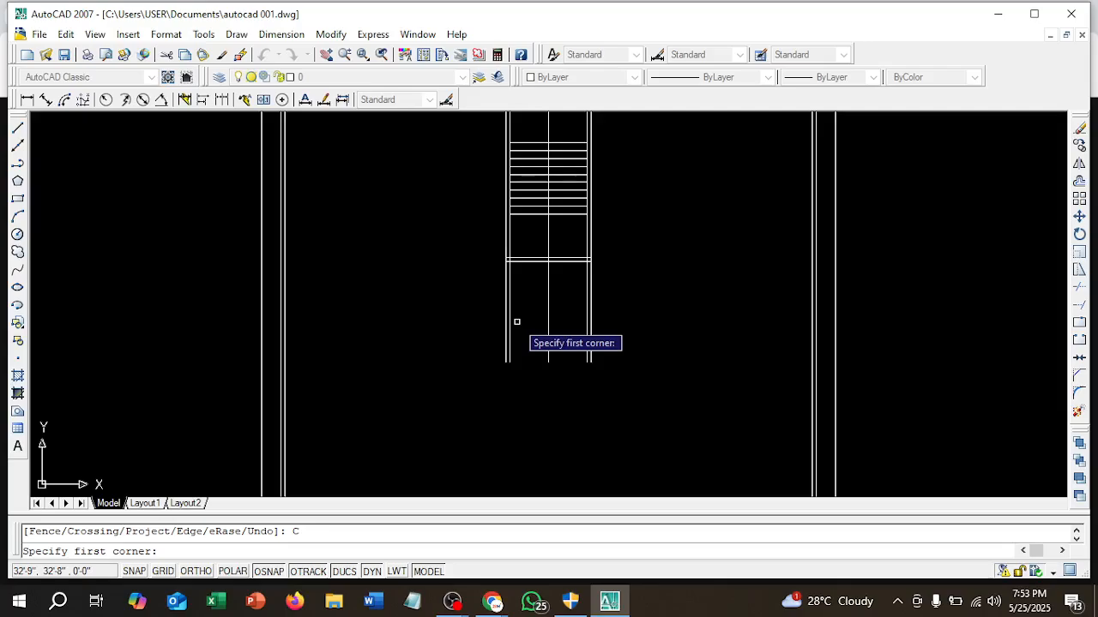
click(599, 381)
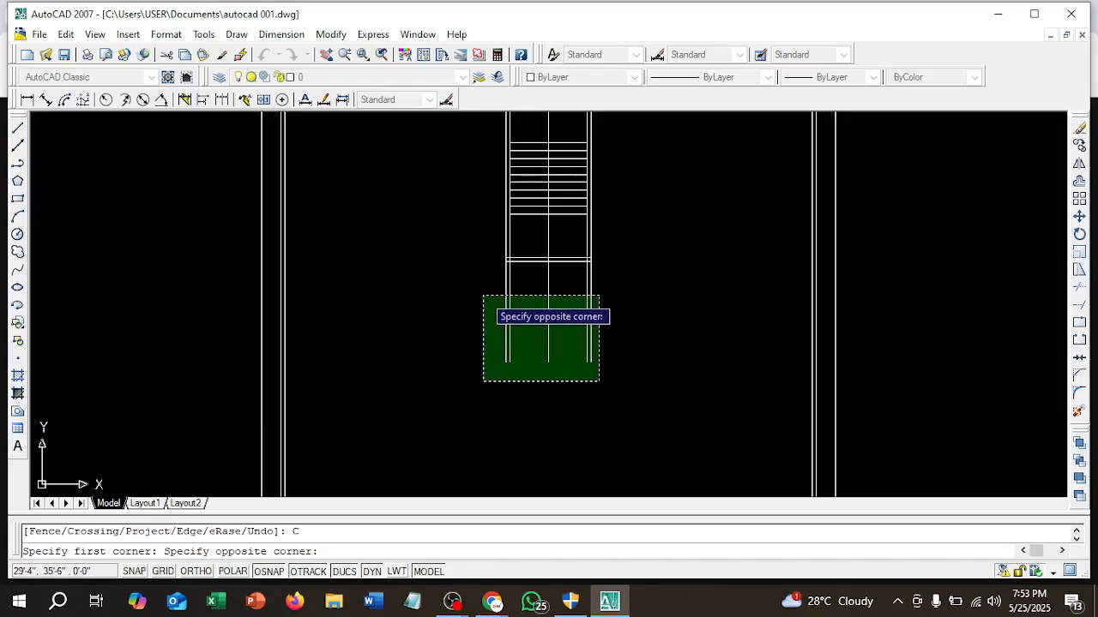
click(483, 295)
middle_drag(529, 300, 549, 407)
scroll(549, 336, up, 3)
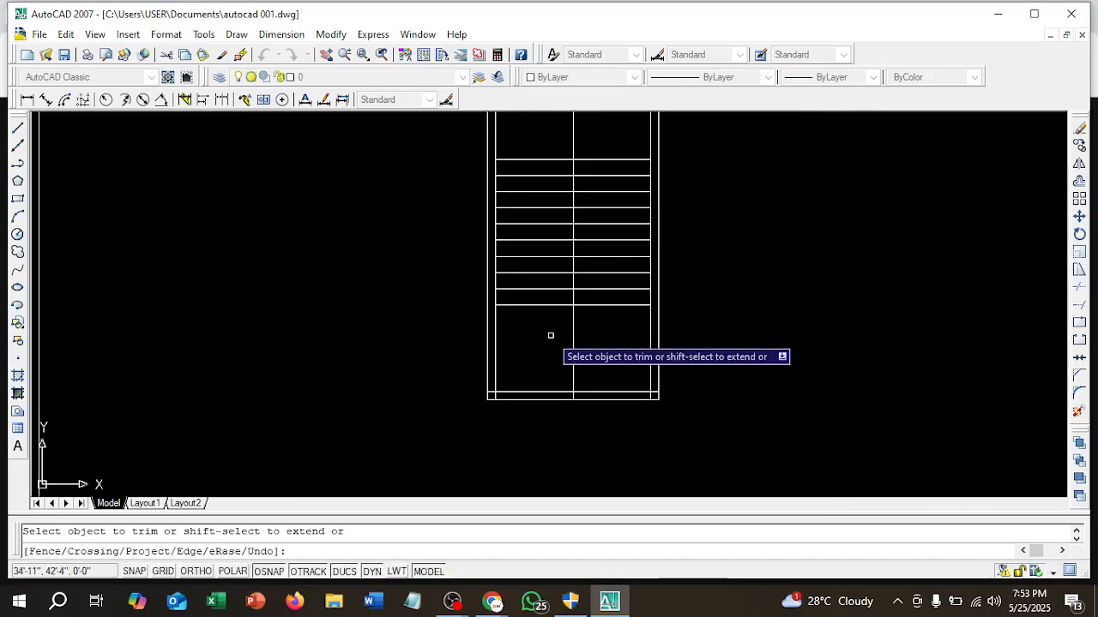
scroll(550, 335, down, 5)
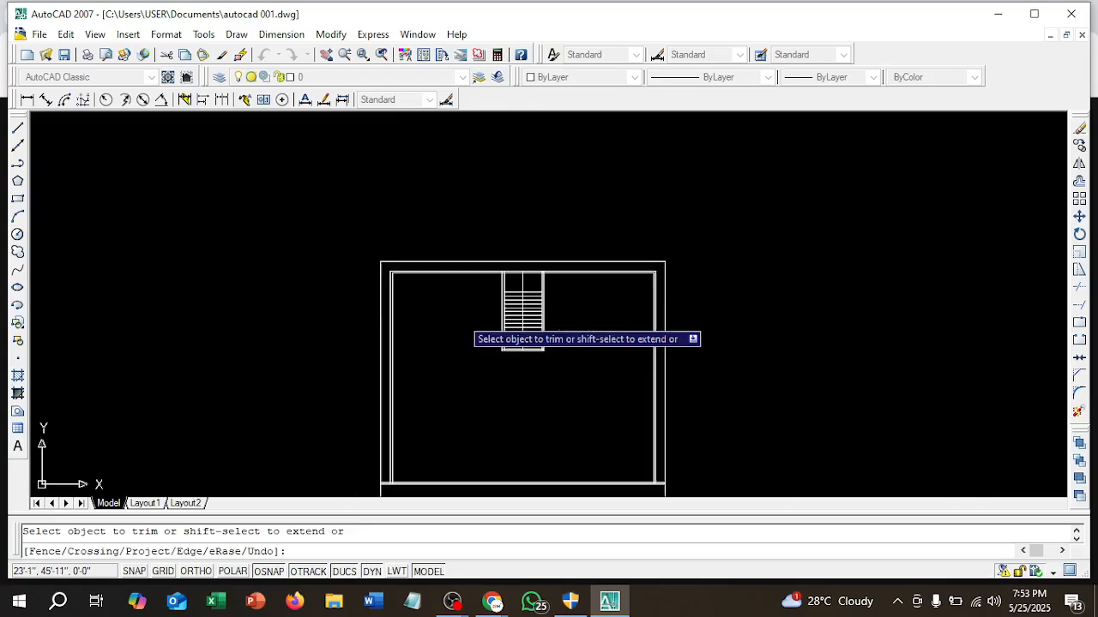
middle_drag(463, 319, 461, 254)
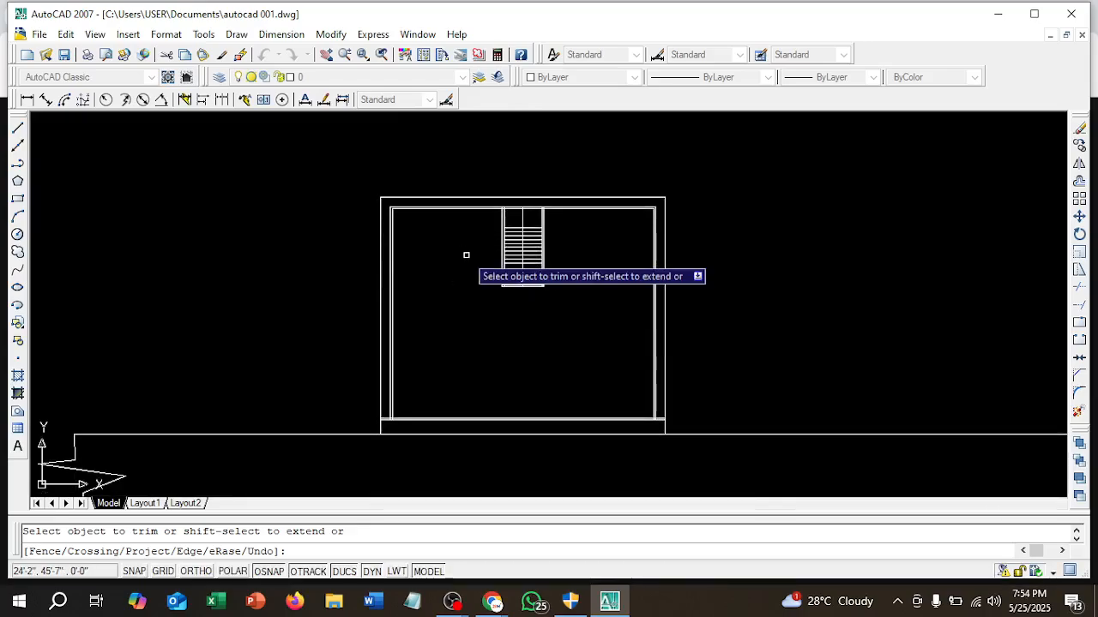
scroll(471, 257, up, 6)
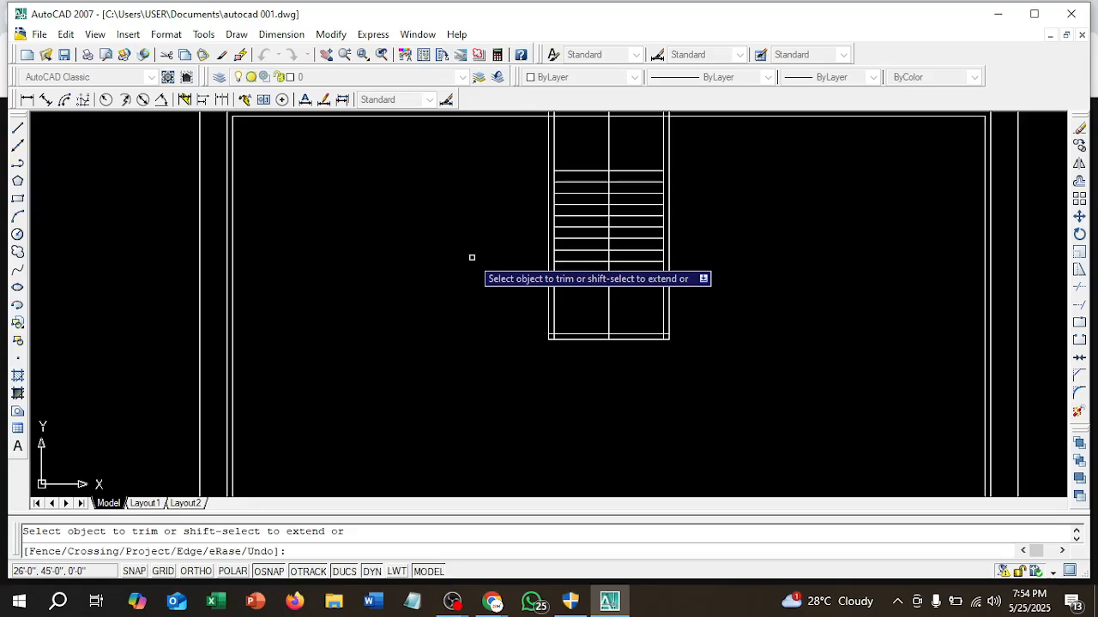
scroll(475, 259, down, 4)
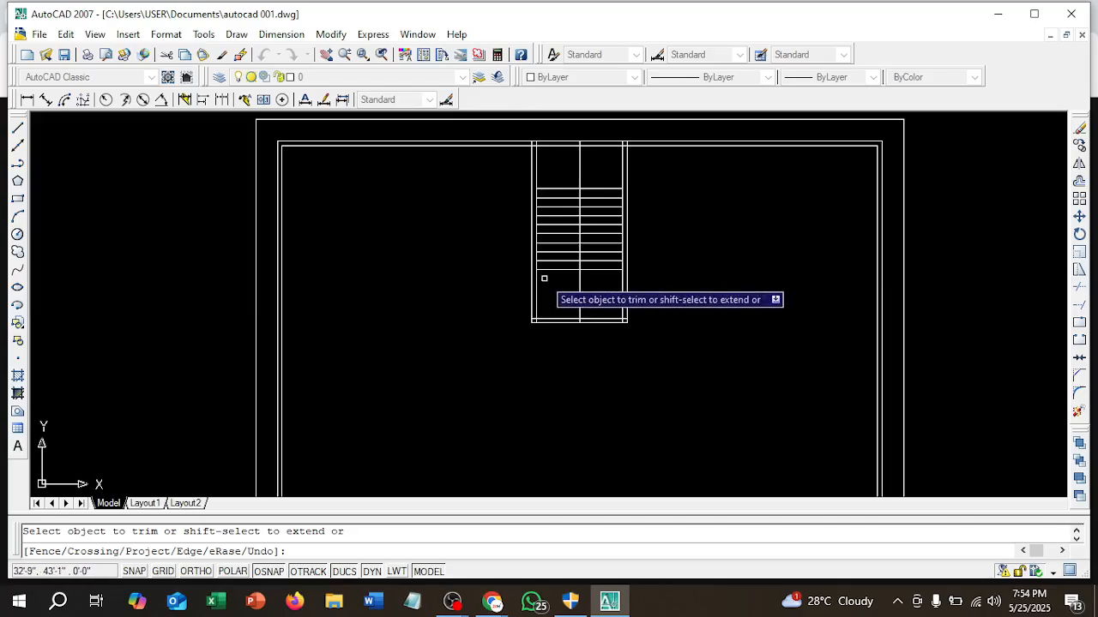
scroll(544, 277, up, 5)
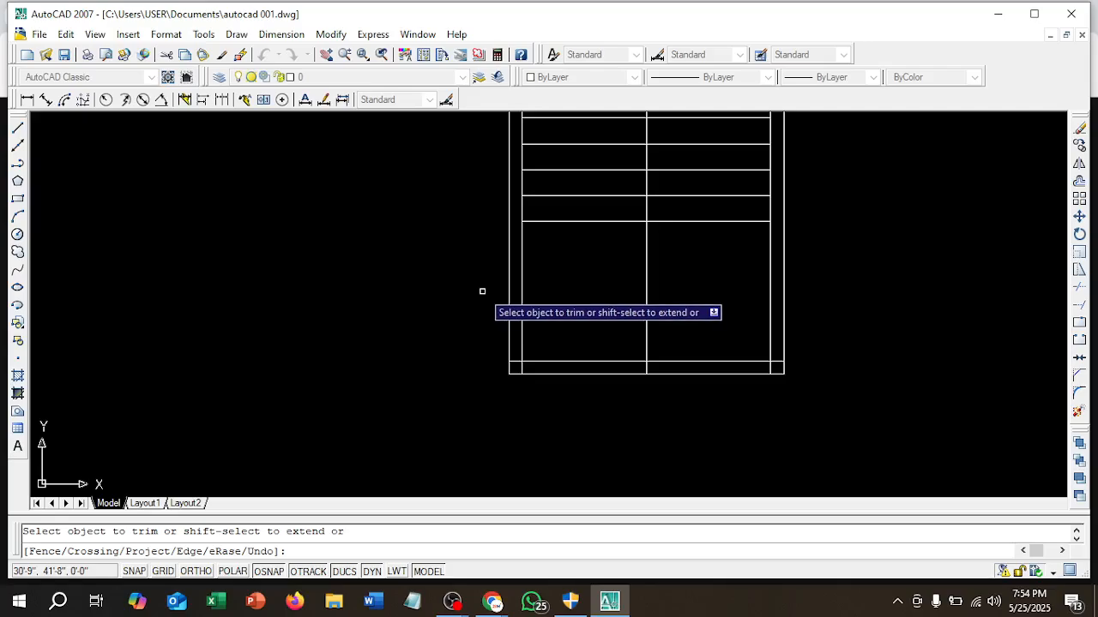
key(Escape)
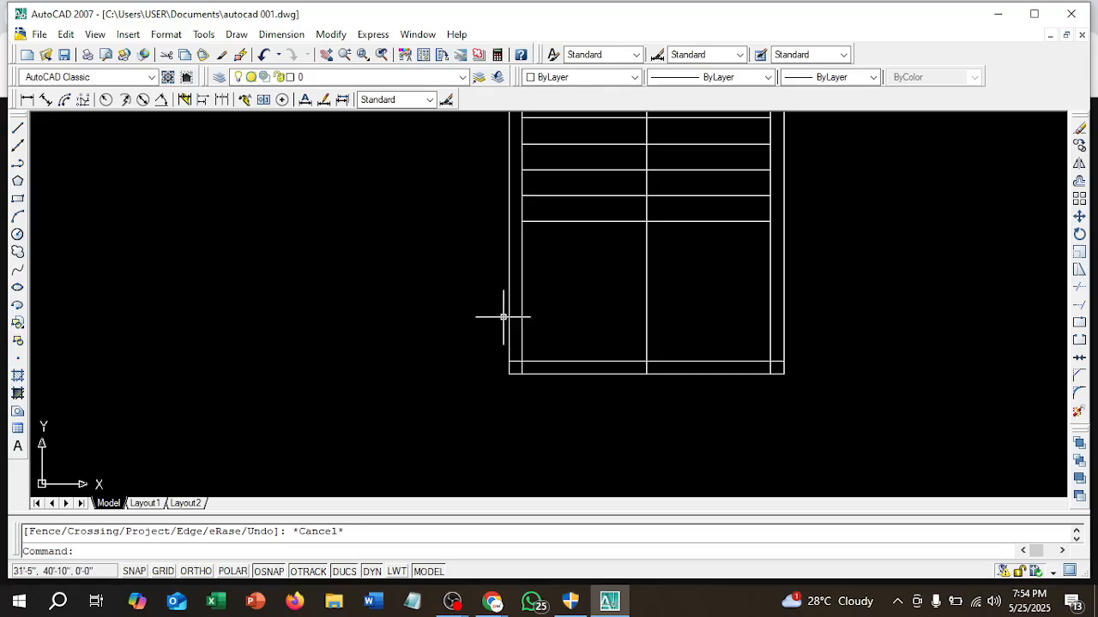
scroll(419, 320, down, 3)
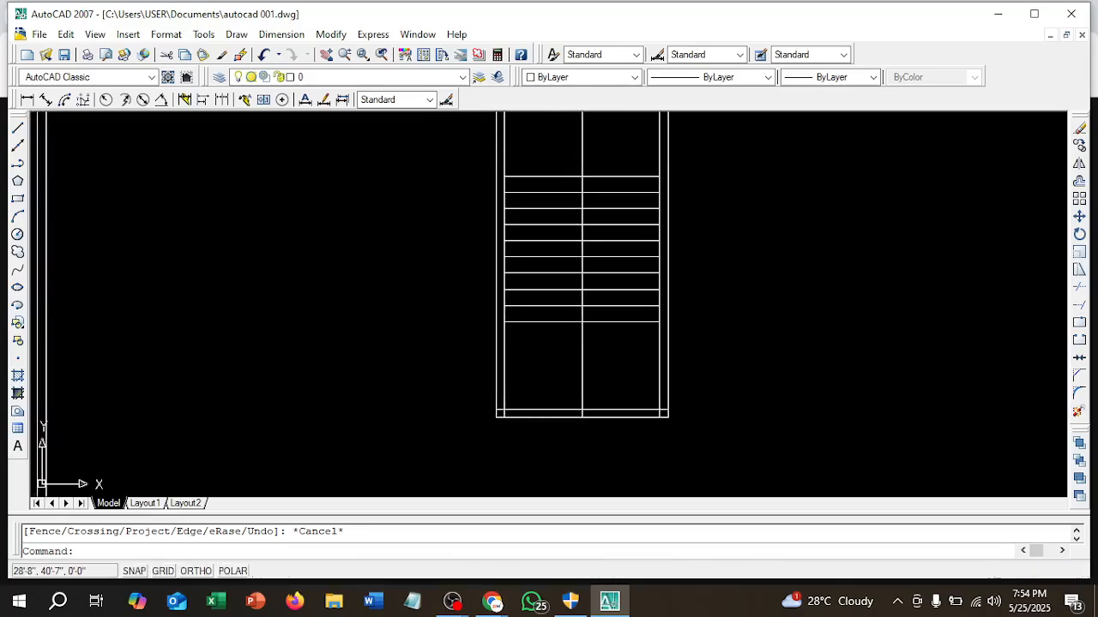
middle_drag(443, 343, 490, 287)
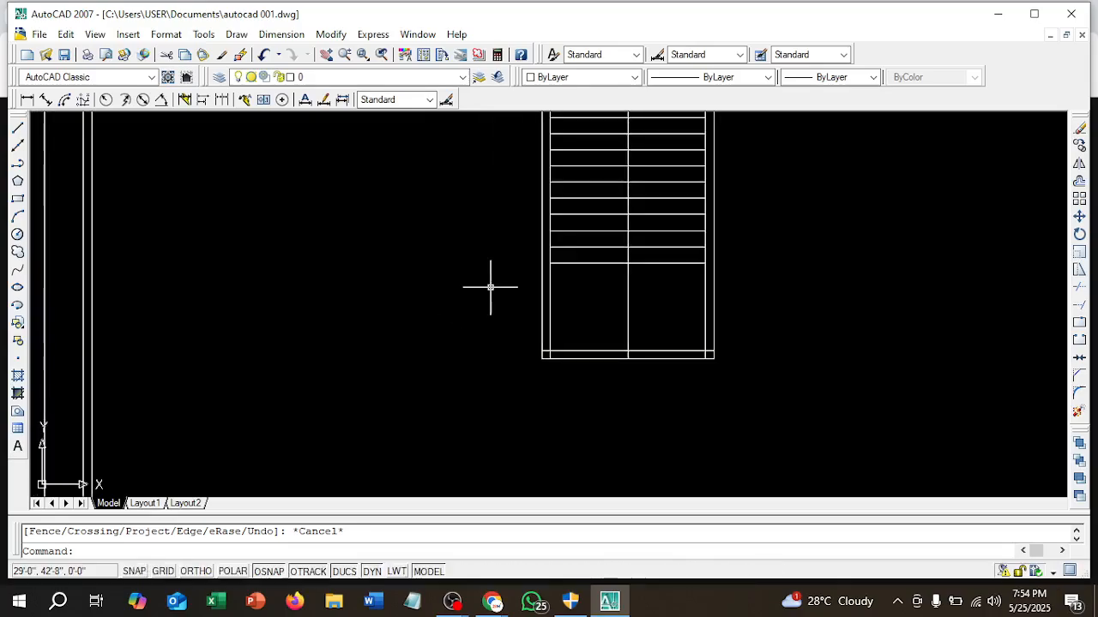
- Draw a horizontal line 6'3" long to the left from the outer lower-left corner of the landing wall, with Ortho on
scroll(491, 287, up, 1)
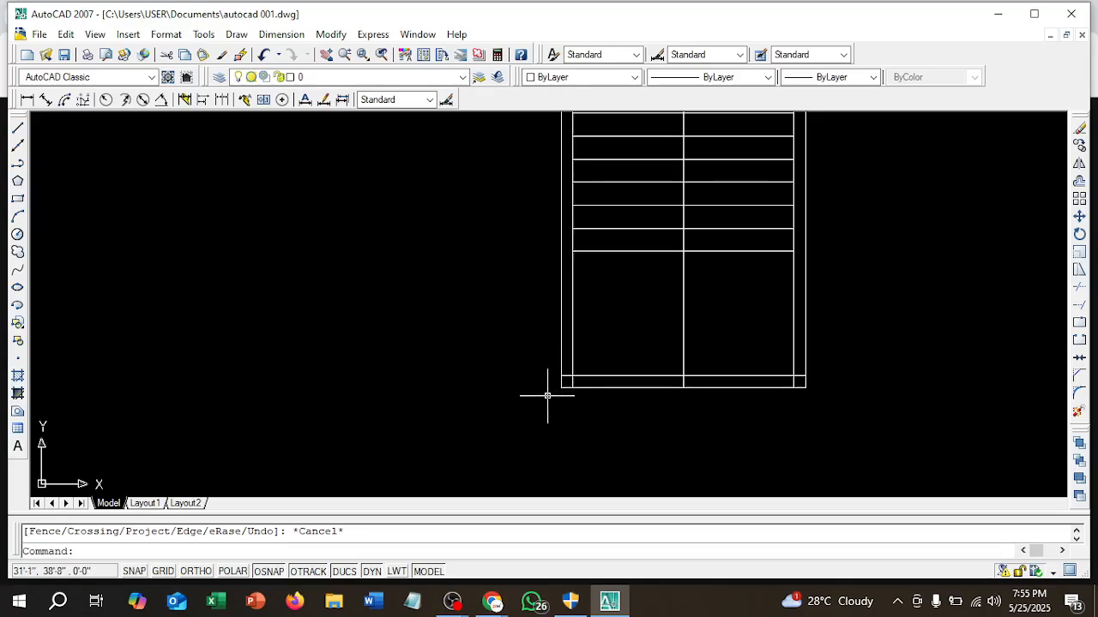
click(18, 129)
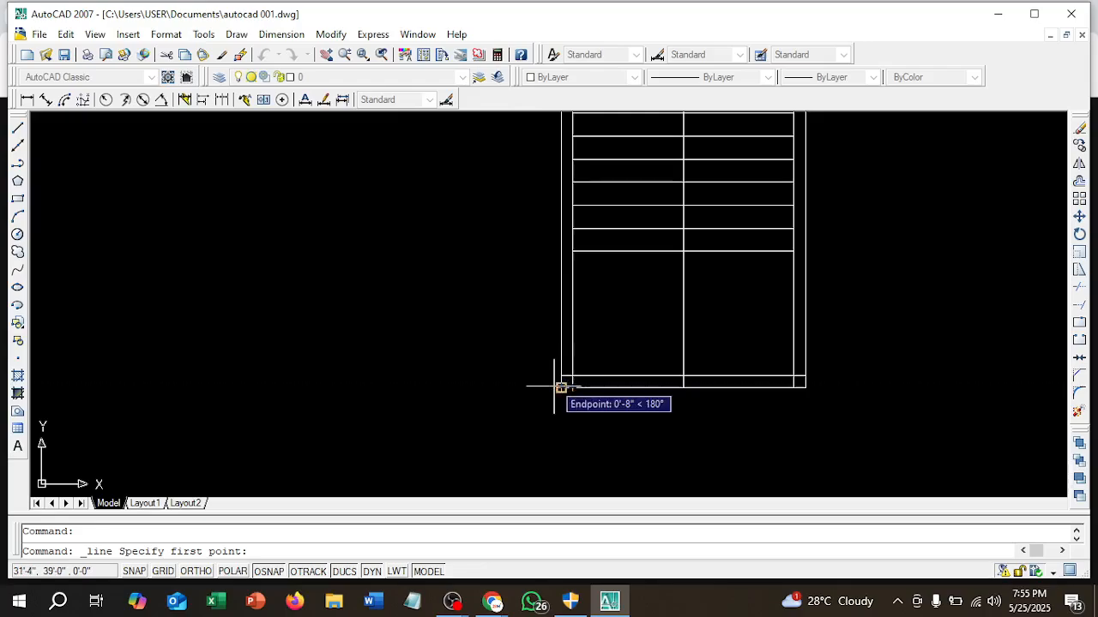
click(559, 387)
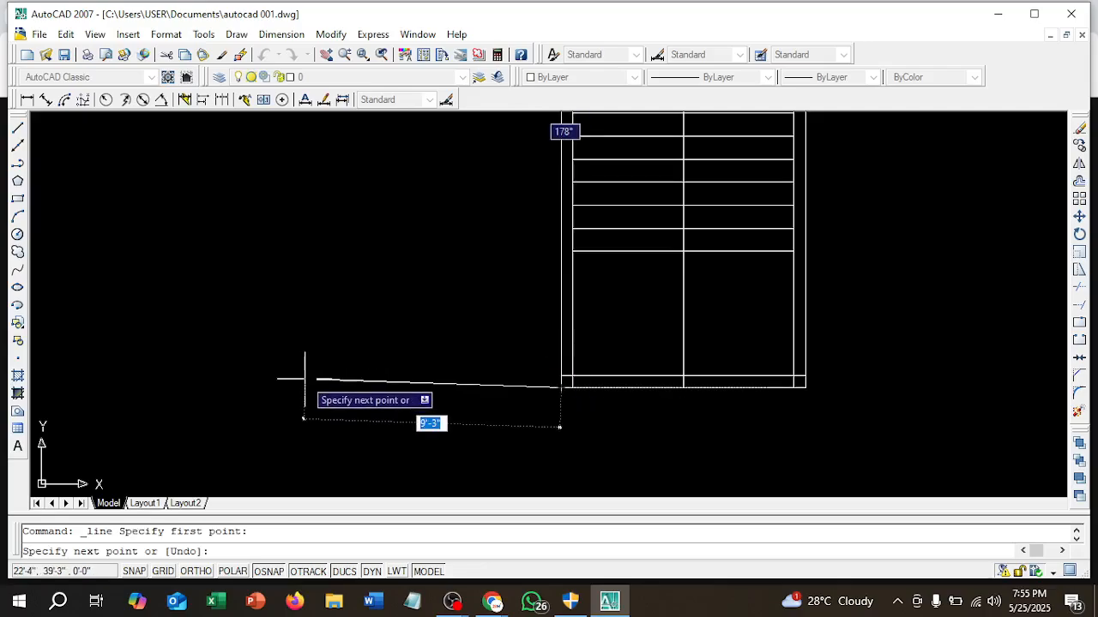
key(F8)
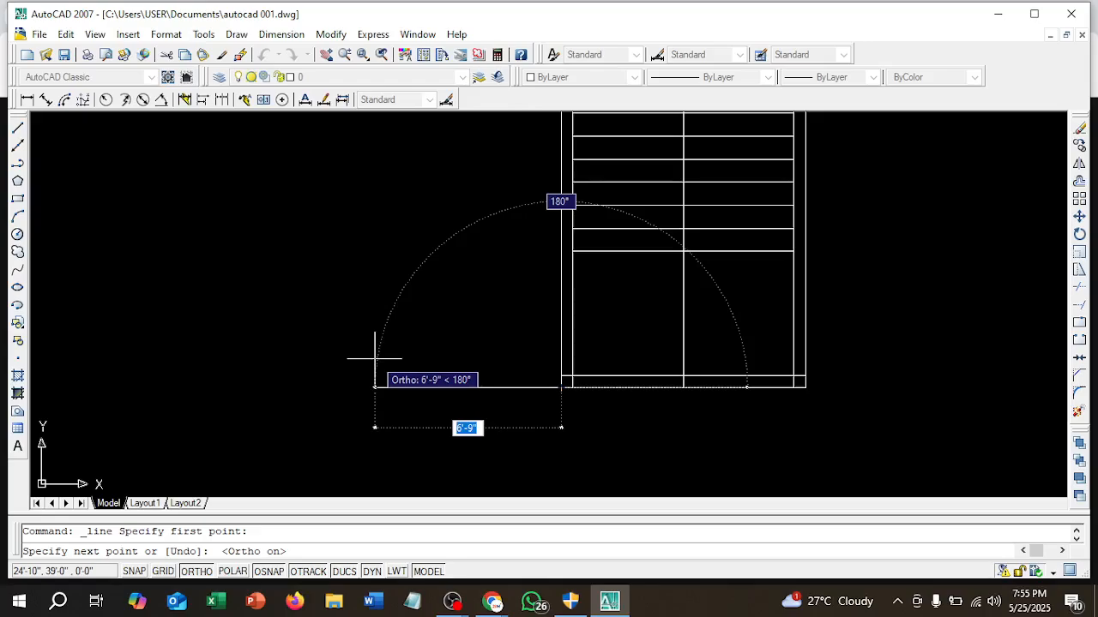
text(6'3)
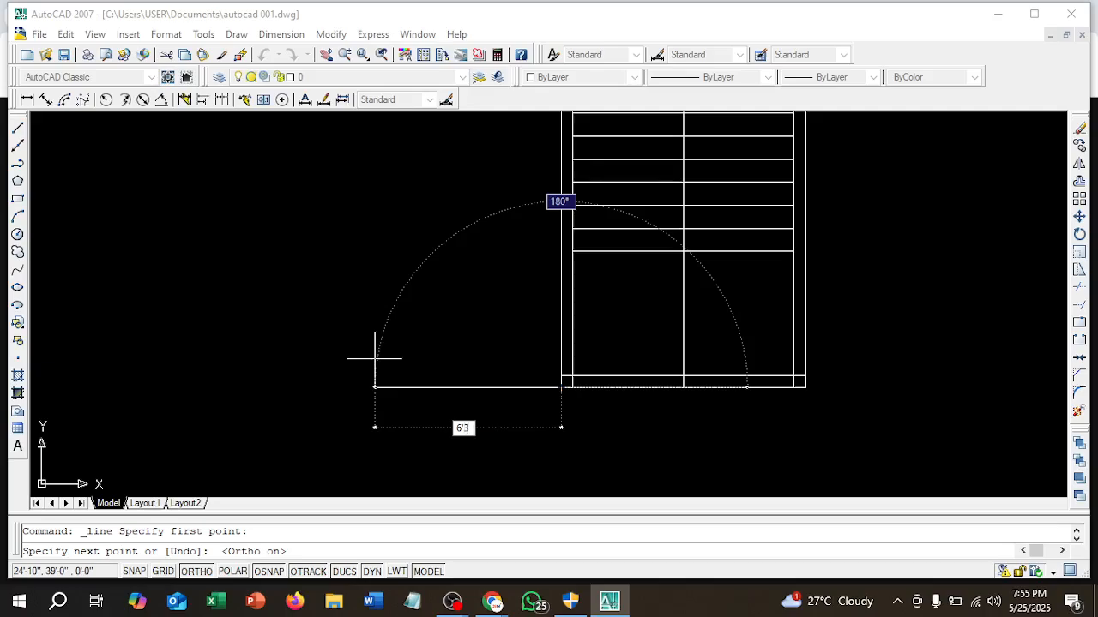
key(Return)
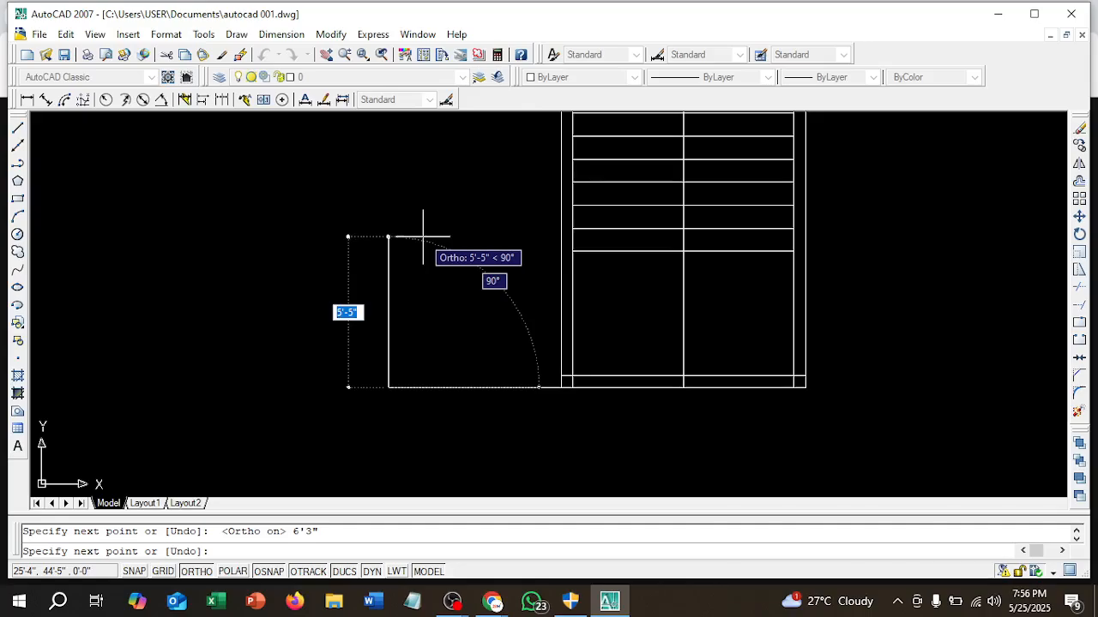
- Continue the outline 7'8" upward and draw a horizontal line about 7'7" long to the right, crossing the stairwell's left side wall
text(7)
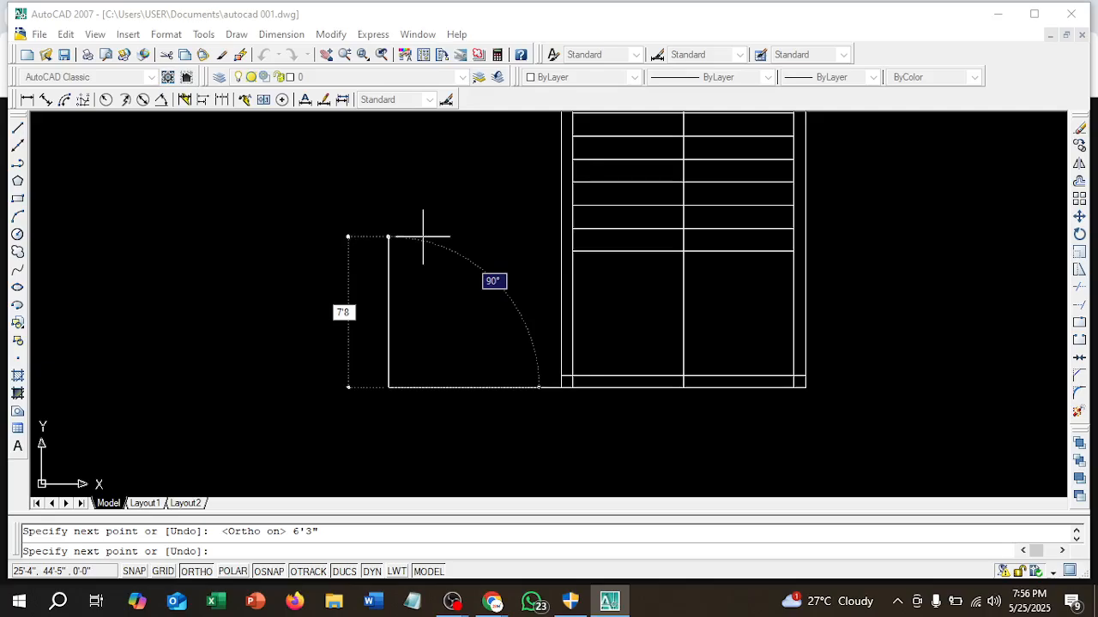
text('8)
key(Return)
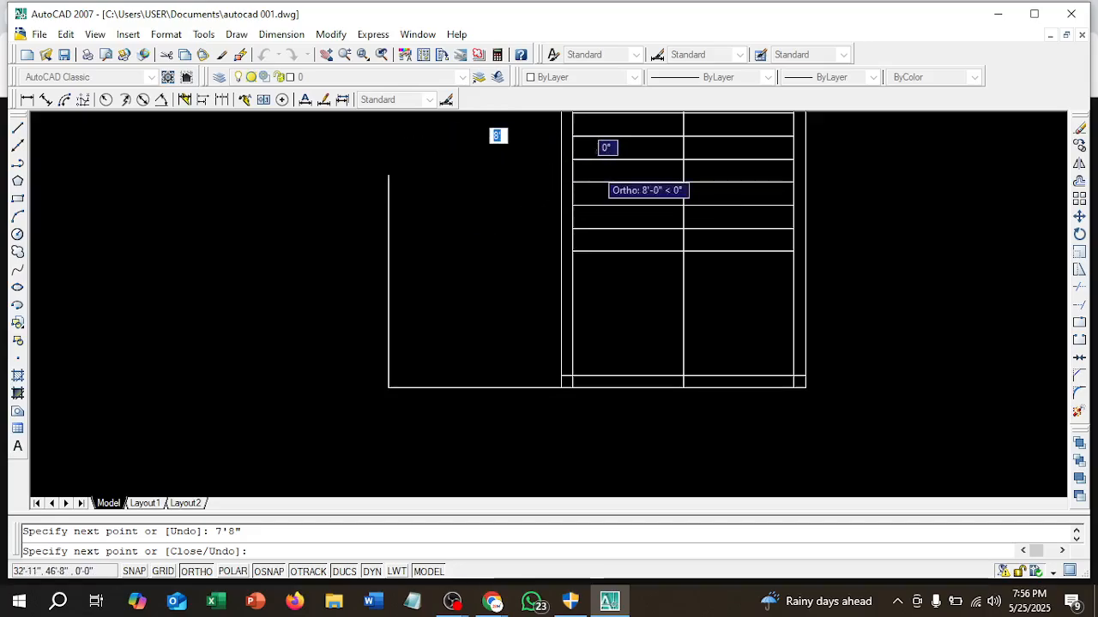
scroll(598, 169, up, 1)
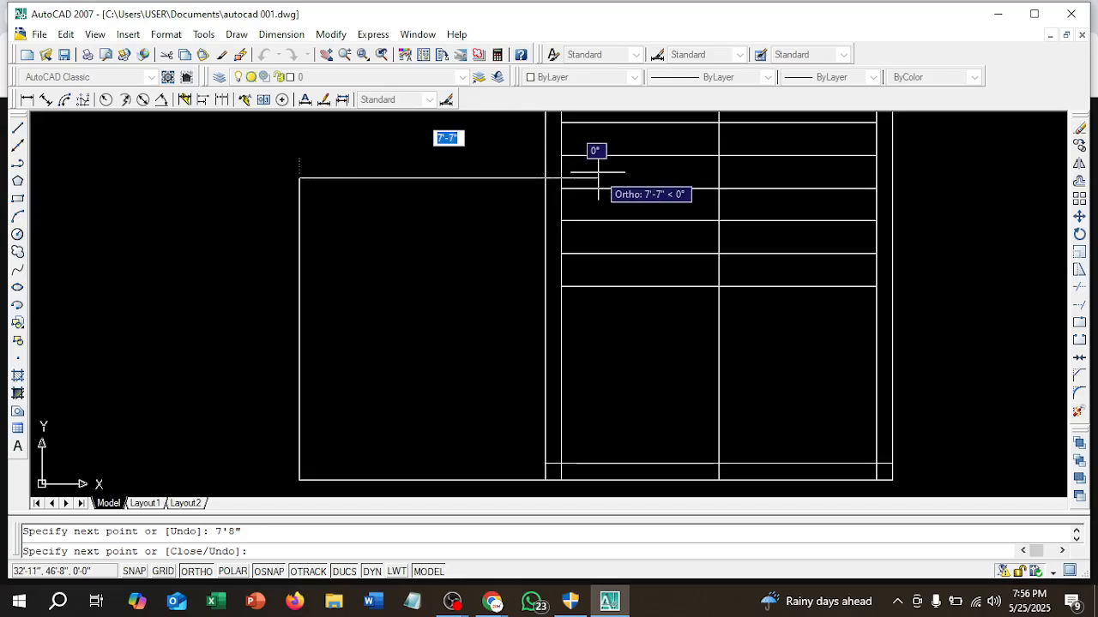
click(598, 172)
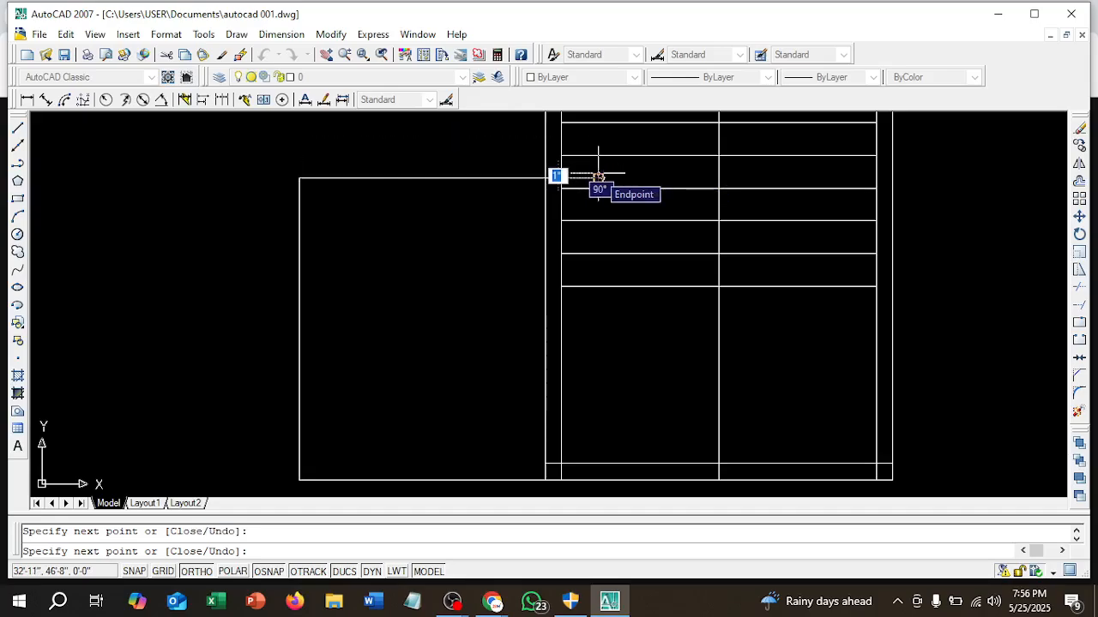
key(Escape)
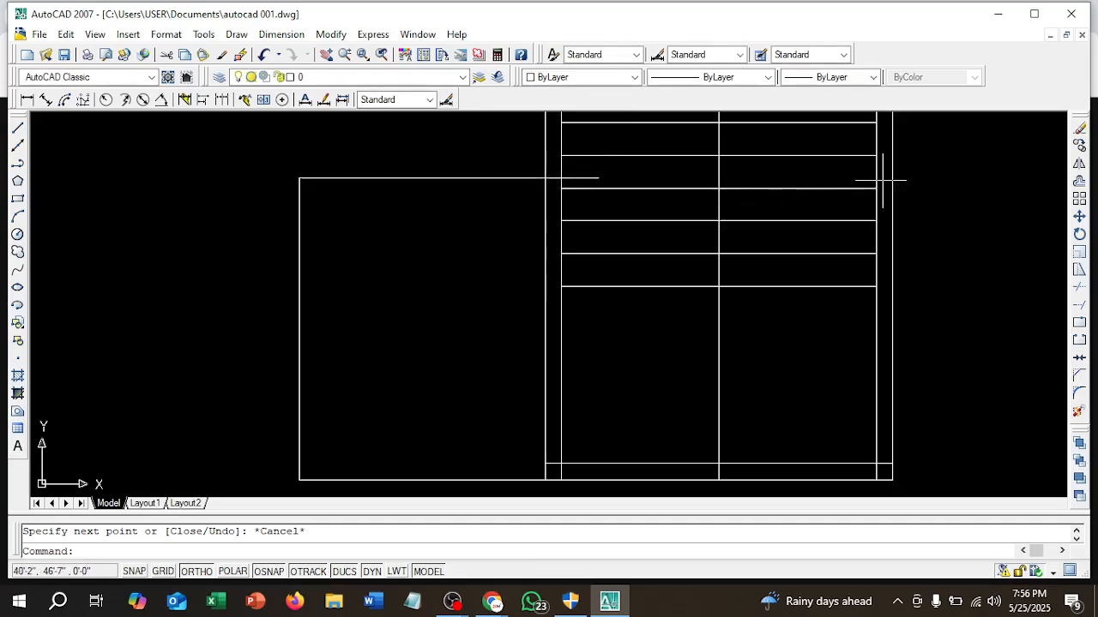
- Trim the part of the upper horizontal line that runs past the stairwell's left side wall, using the Crossing option with all objects as cutting edges
right_click(849, 369)
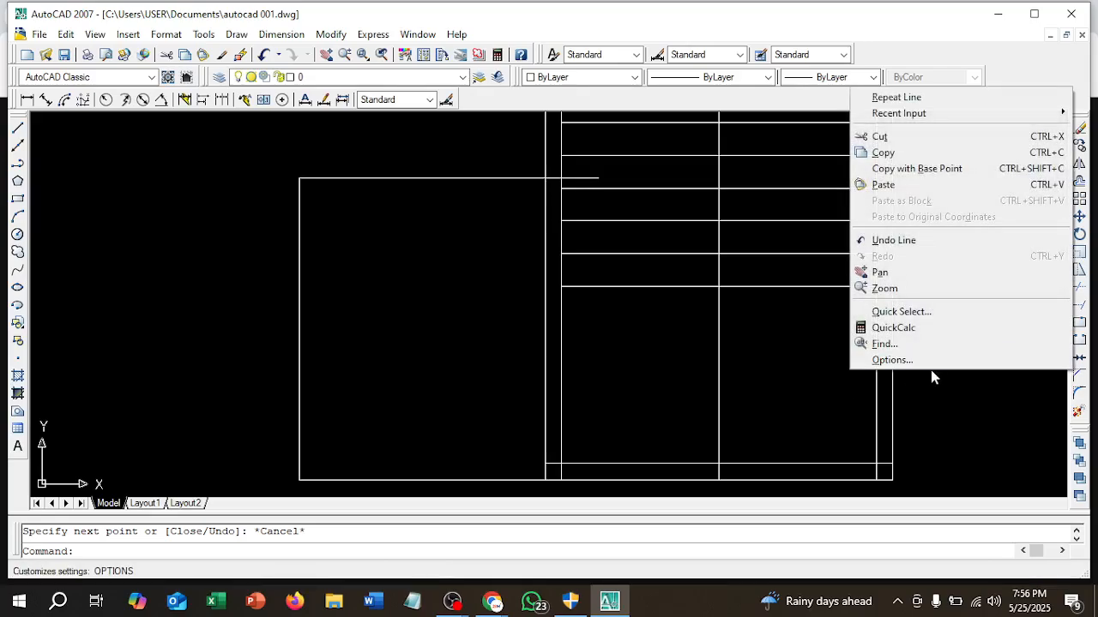
click(933, 361)
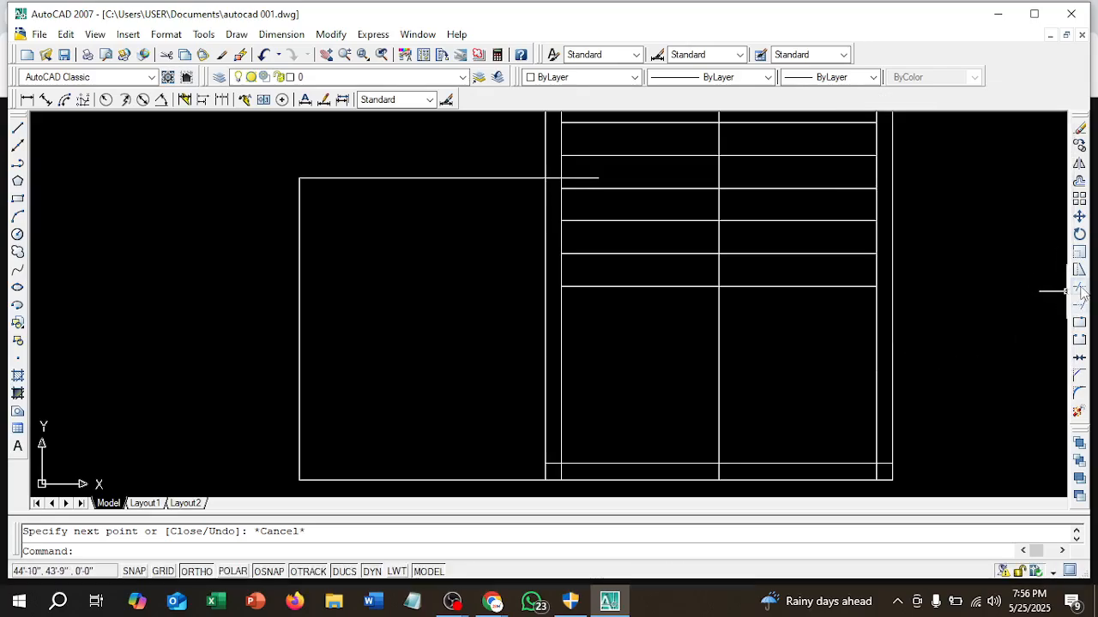
click(1080, 290)
right_click(971, 276)
right_click(972, 274)
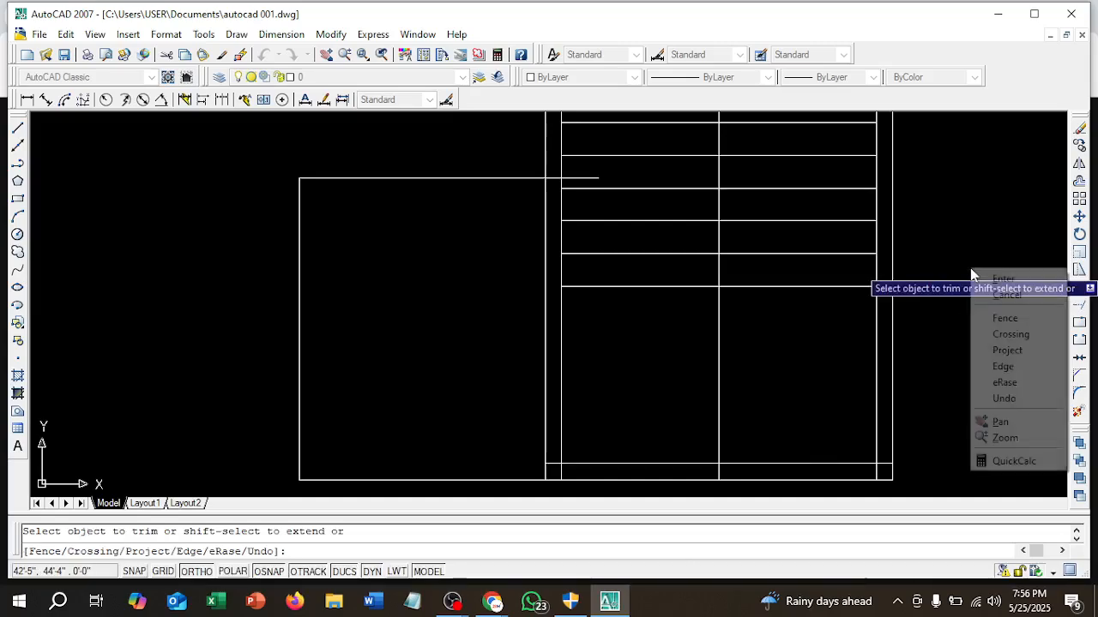
click(986, 334)
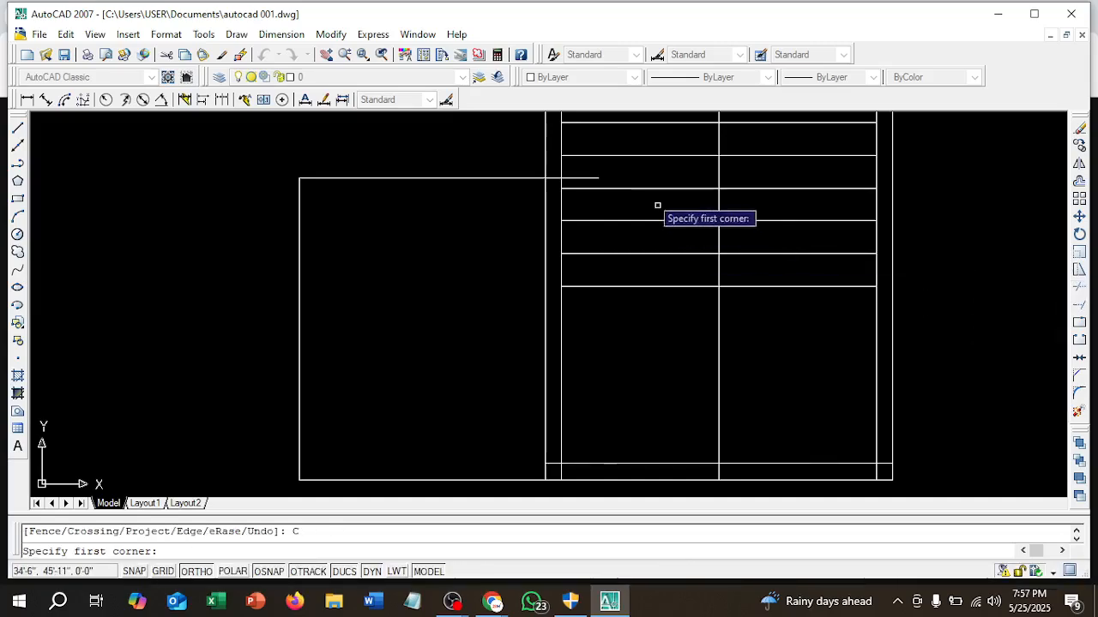
double_click(584, 179)
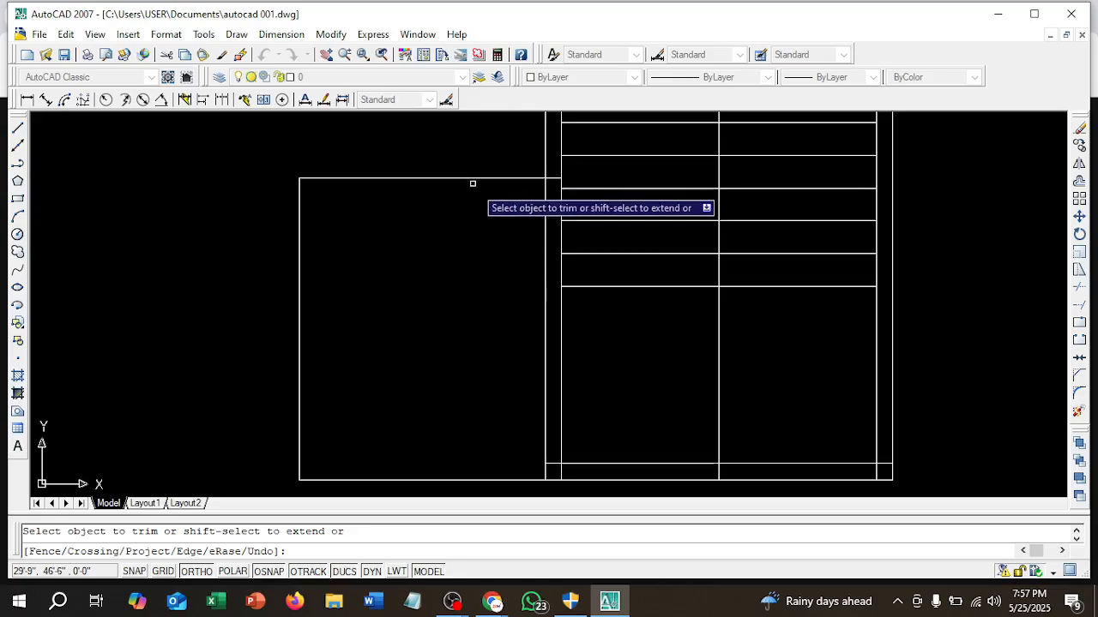
key(Escape)
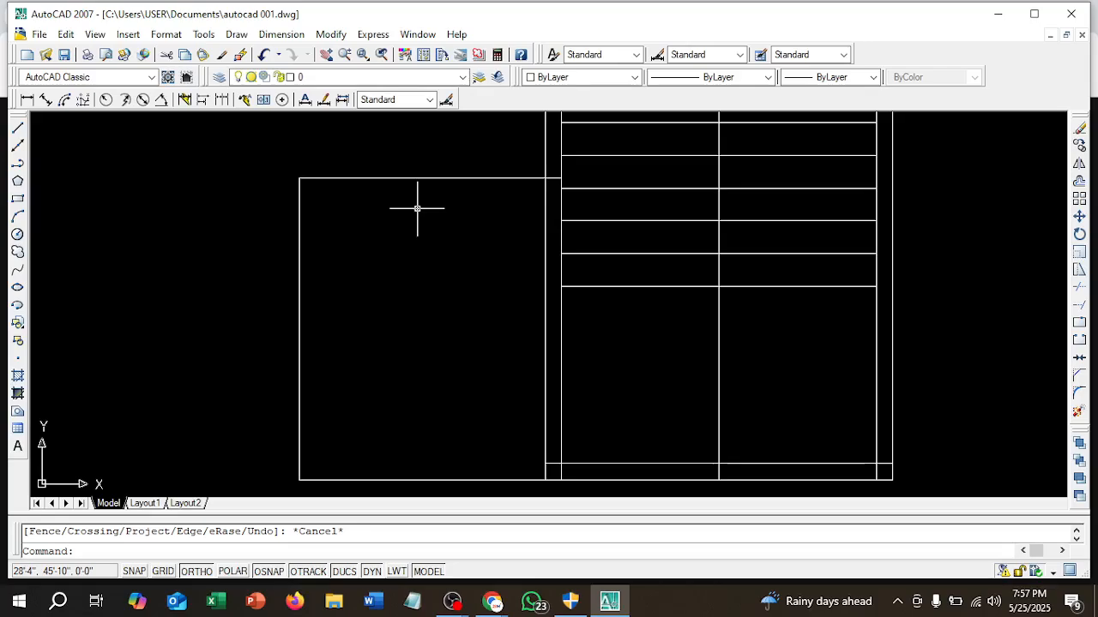
- Offset the upper, left and lower lines of the new outline beside the stairwell 10" inward
text(o)
key(Return)
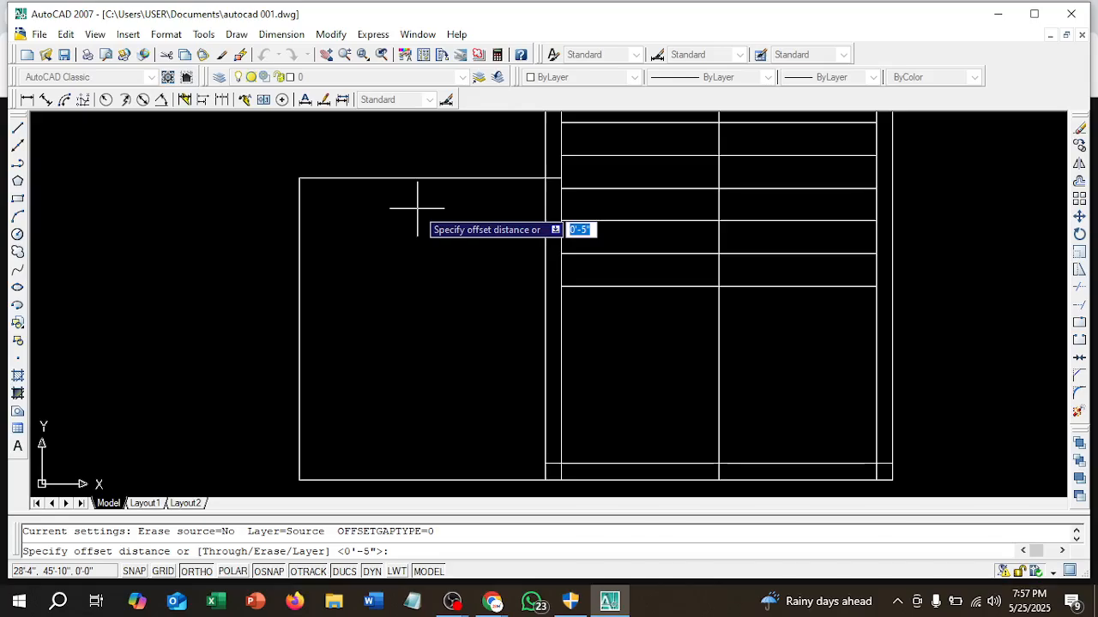
text(10)
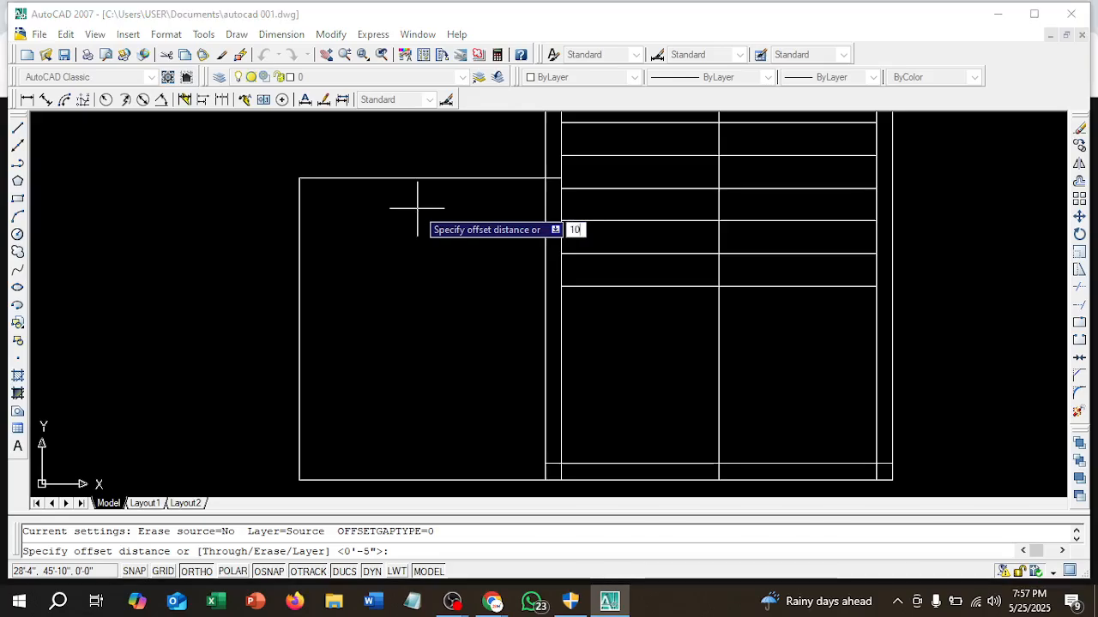
text(")
key(Return)
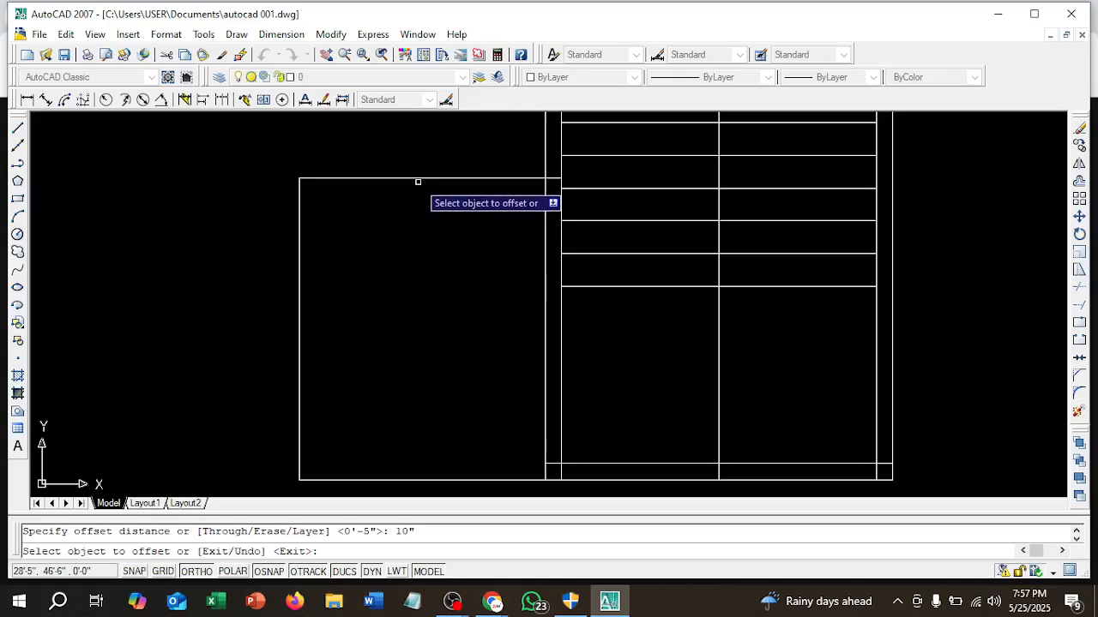
click(416, 177)
click(422, 222)
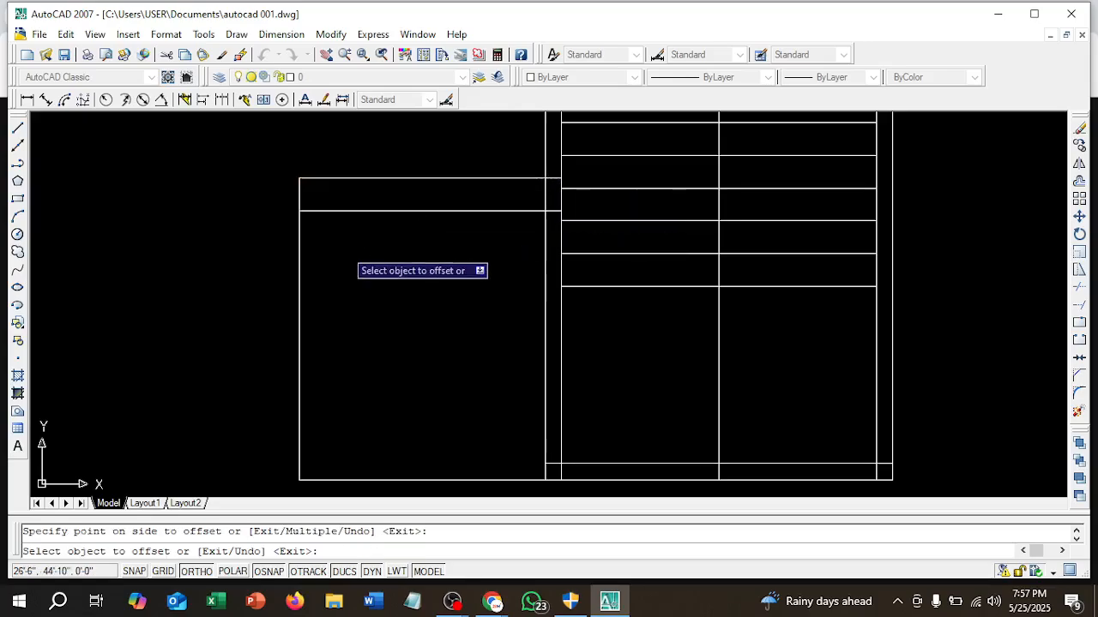
click(301, 266)
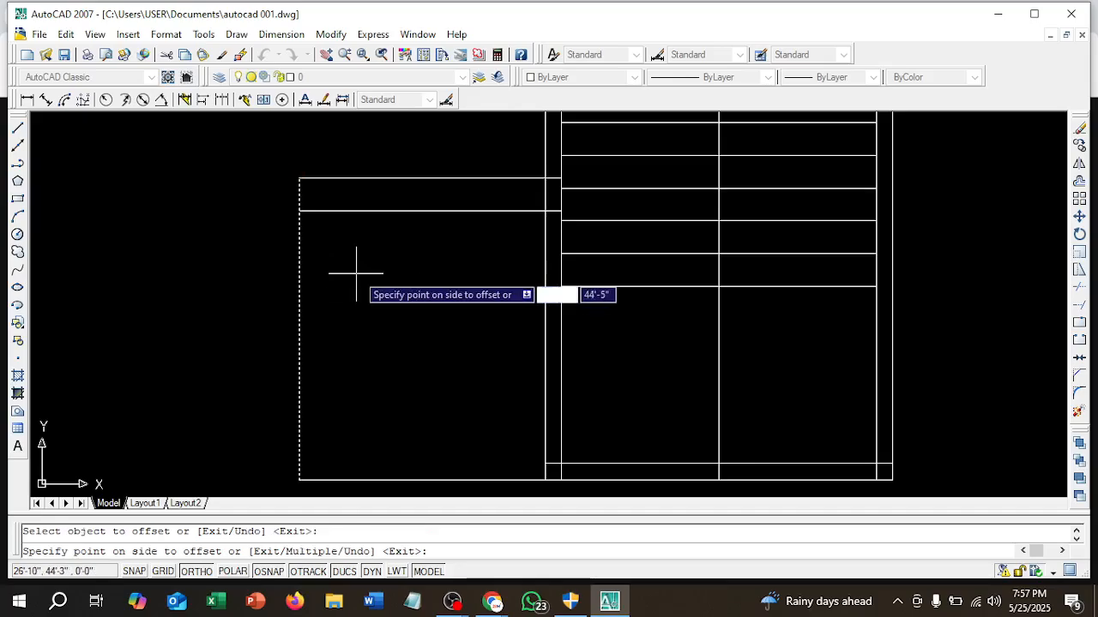
click(360, 268)
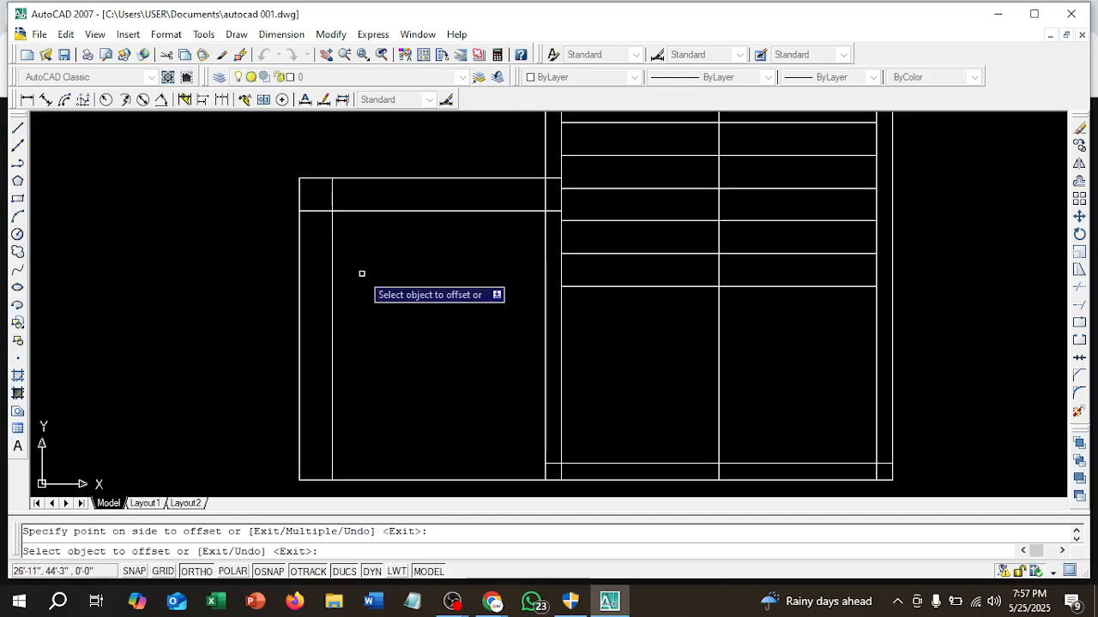
click(400, 480)
click(399, 447)
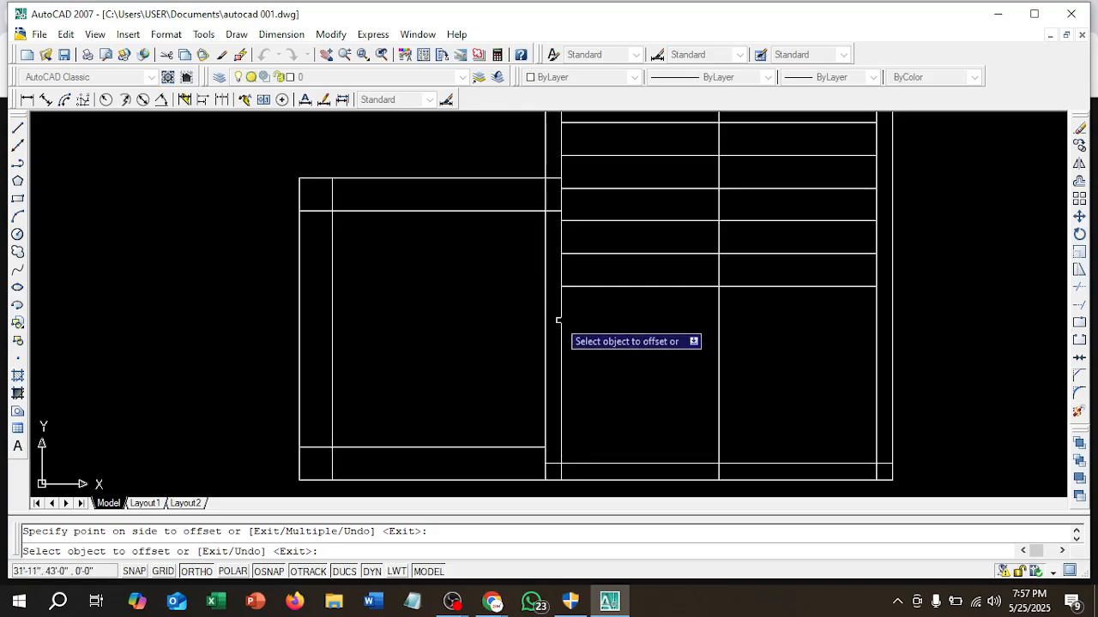
key(Escape)
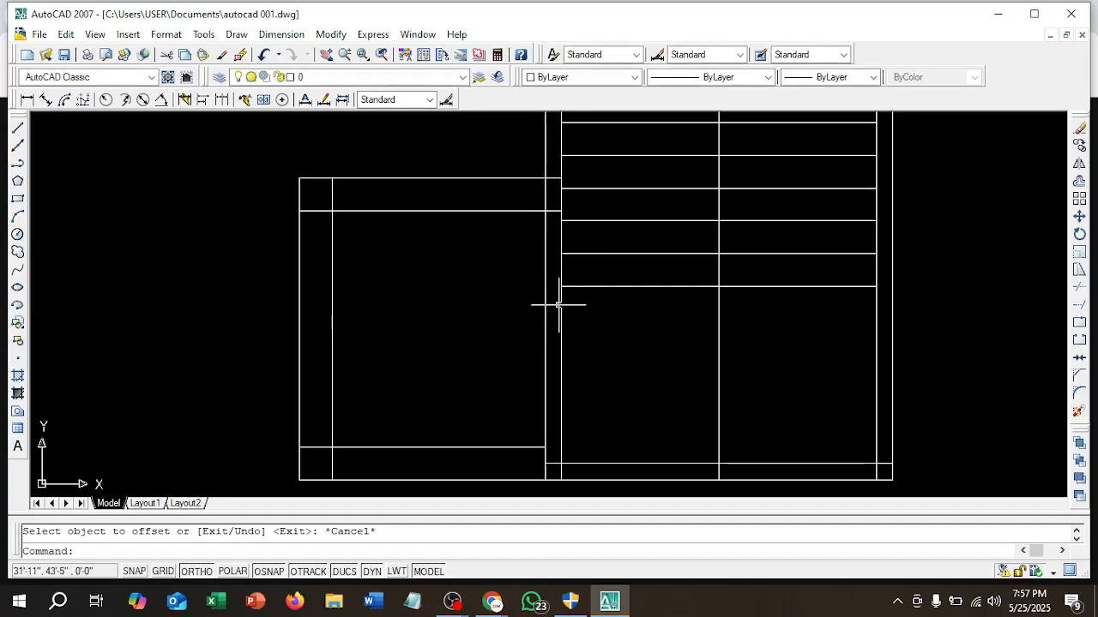
- Draw a vertical line along the stairwell's outer left wall line, from the upper inner offset line down to the lower inner offset line
text(l)
key(Return)
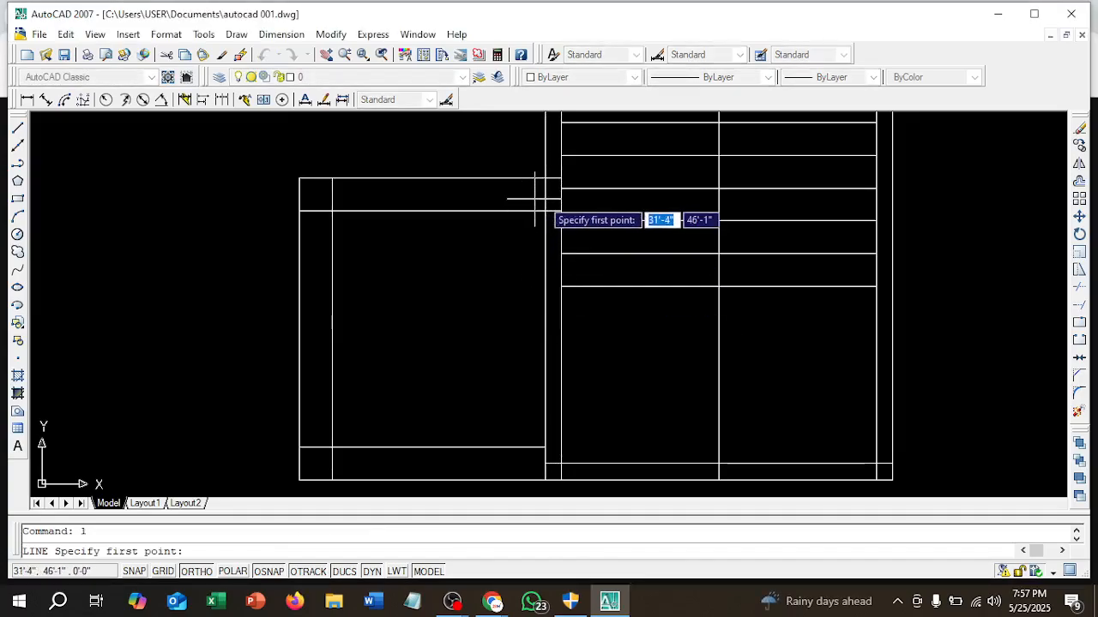
click(545, 211)
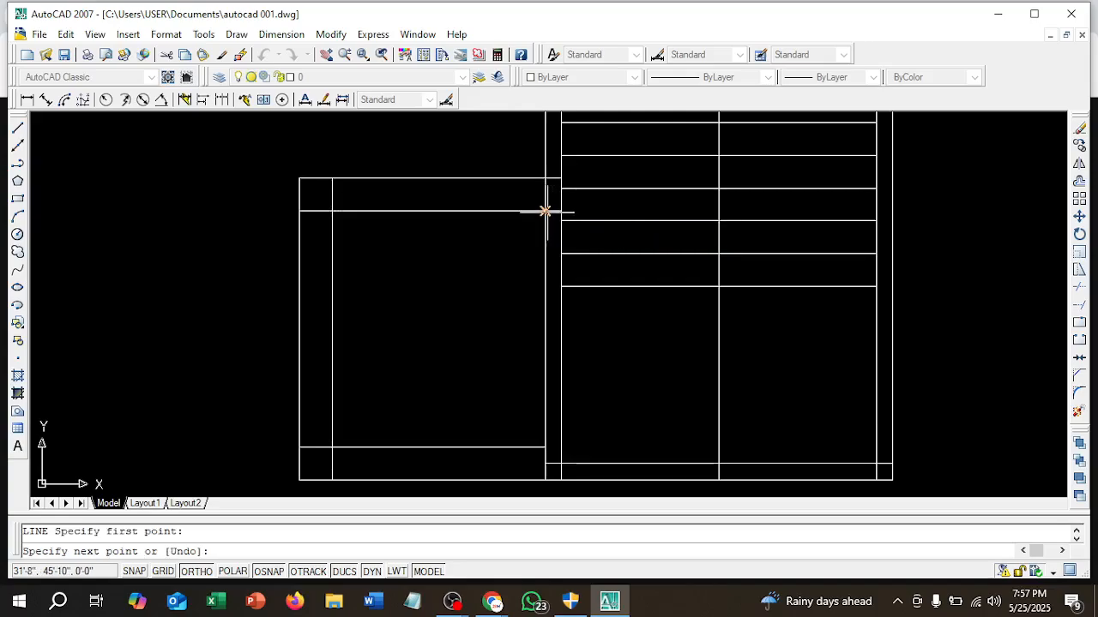
click(545, 447)
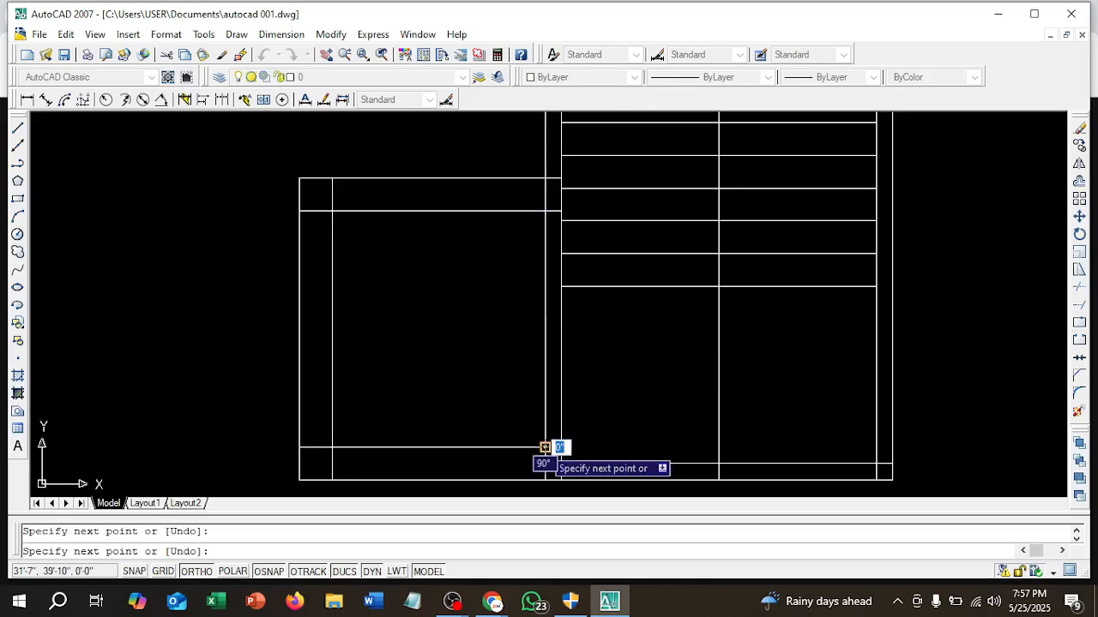
key(Escape)
- Offset the vertical line drawn along the stairwell's outer left wall line 5" to the left, into the small enclosed area
text(o)
key(Return)
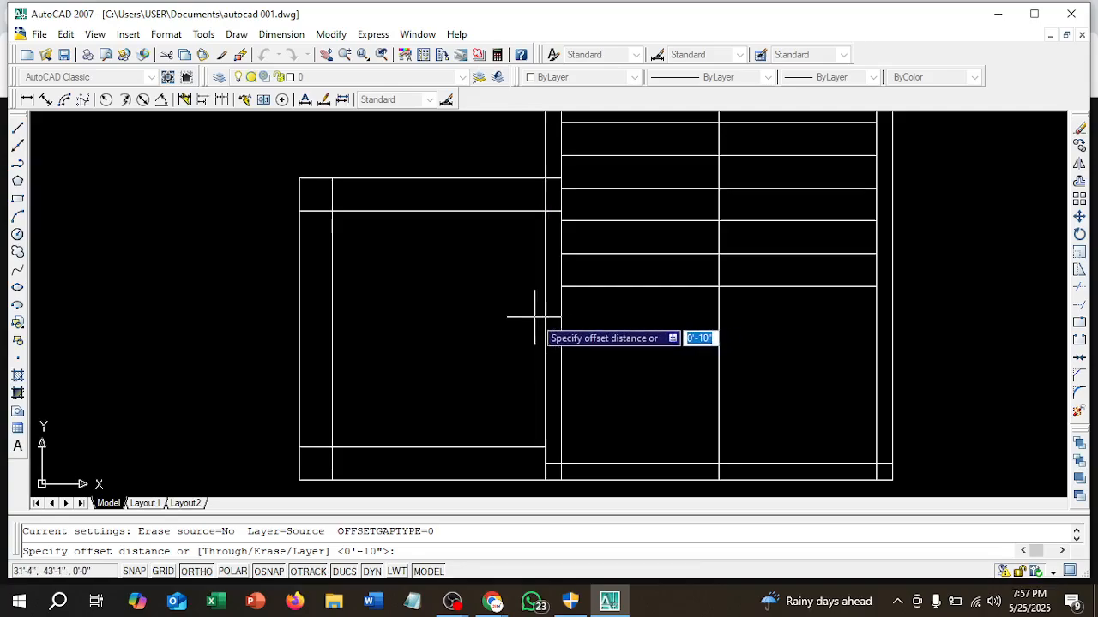
text(5)
key(Return)
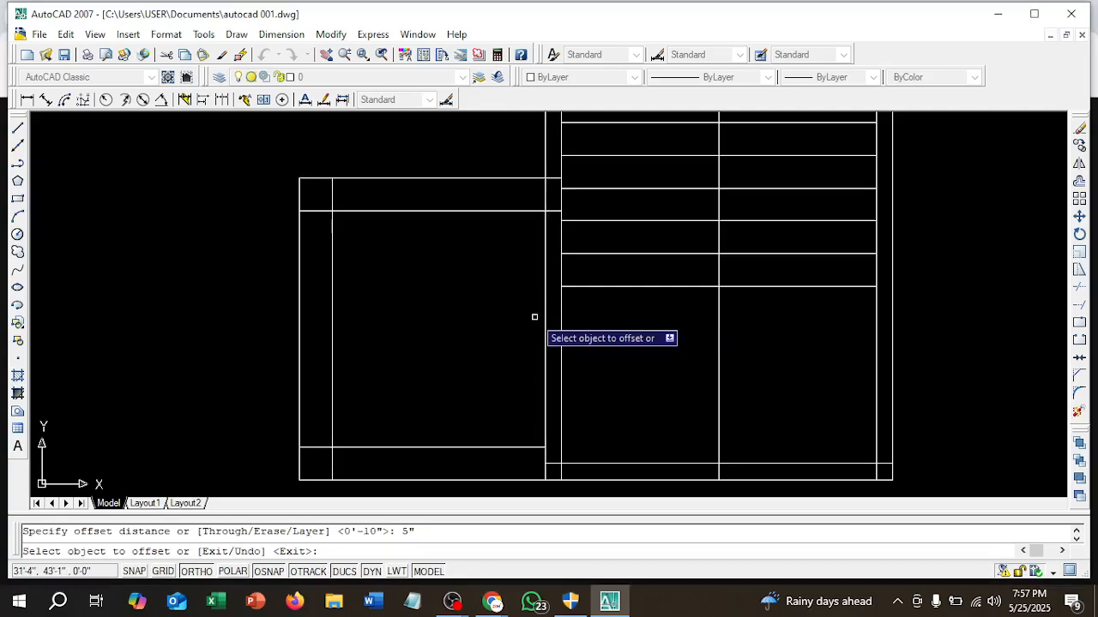
click(543, 322)
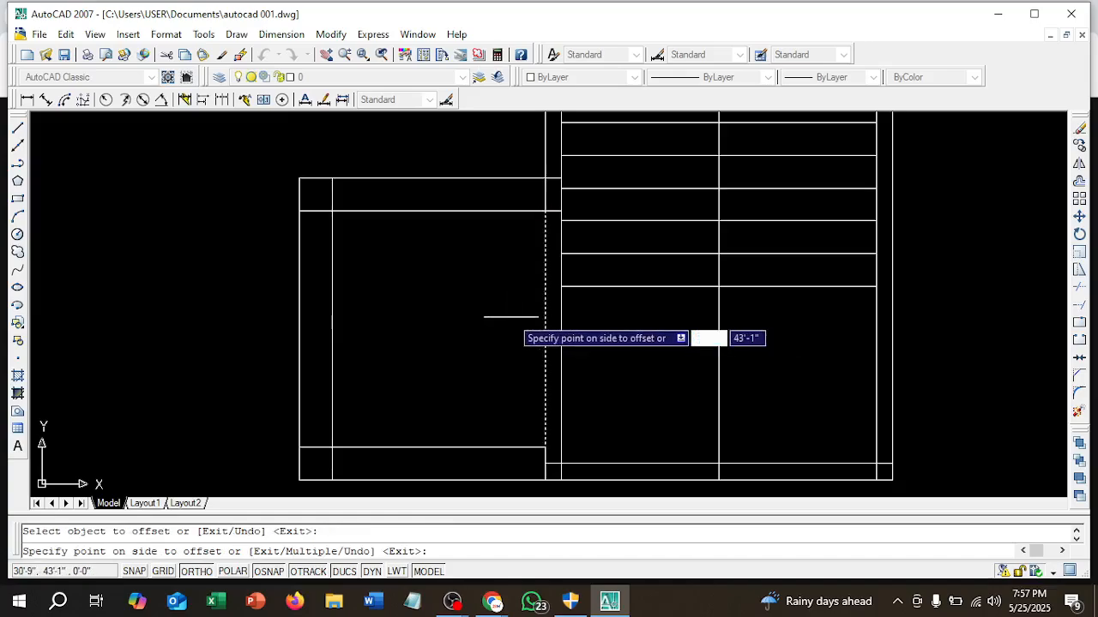
click(506, 316)
key(Escape)
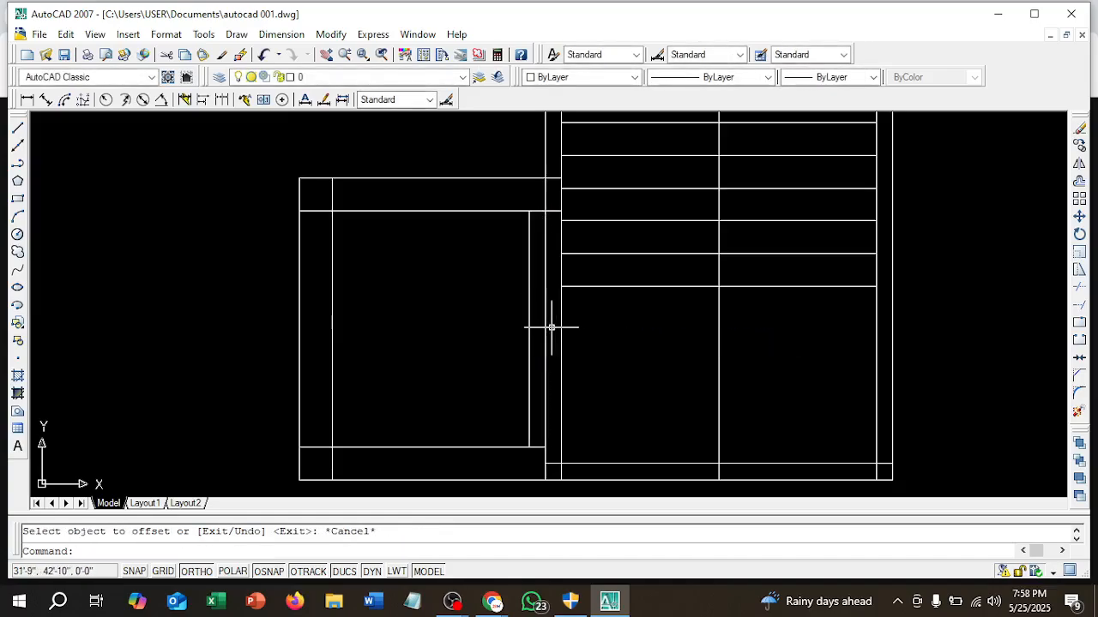
- Add a vertical linear dimension between the upper and lower inner offset lines, placed inside the enclosed area
click(544, 329)
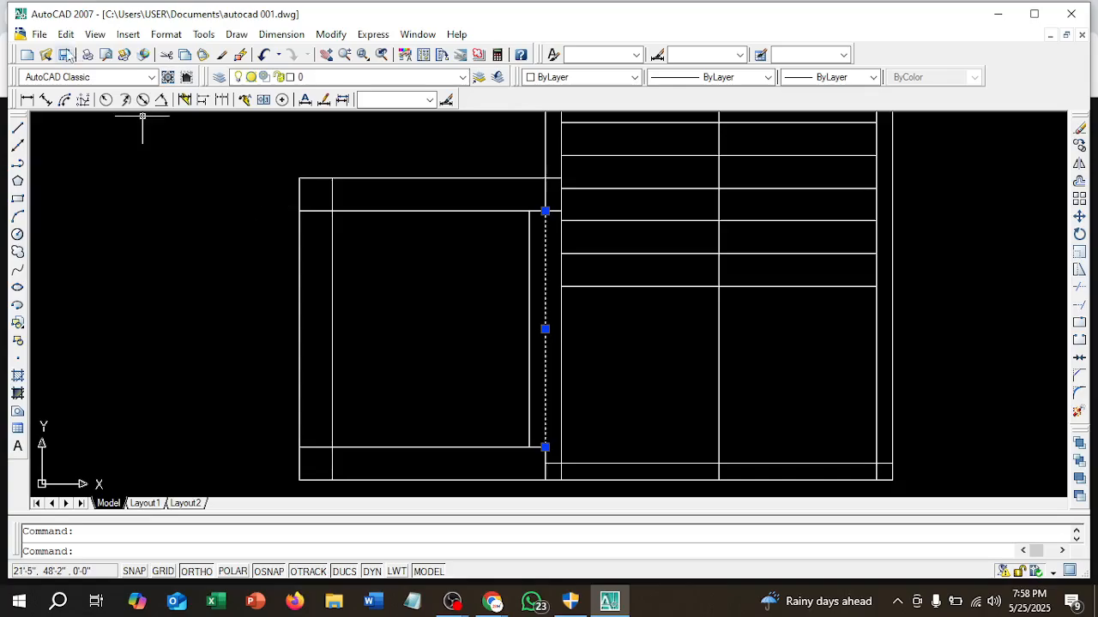
click(27, 99)
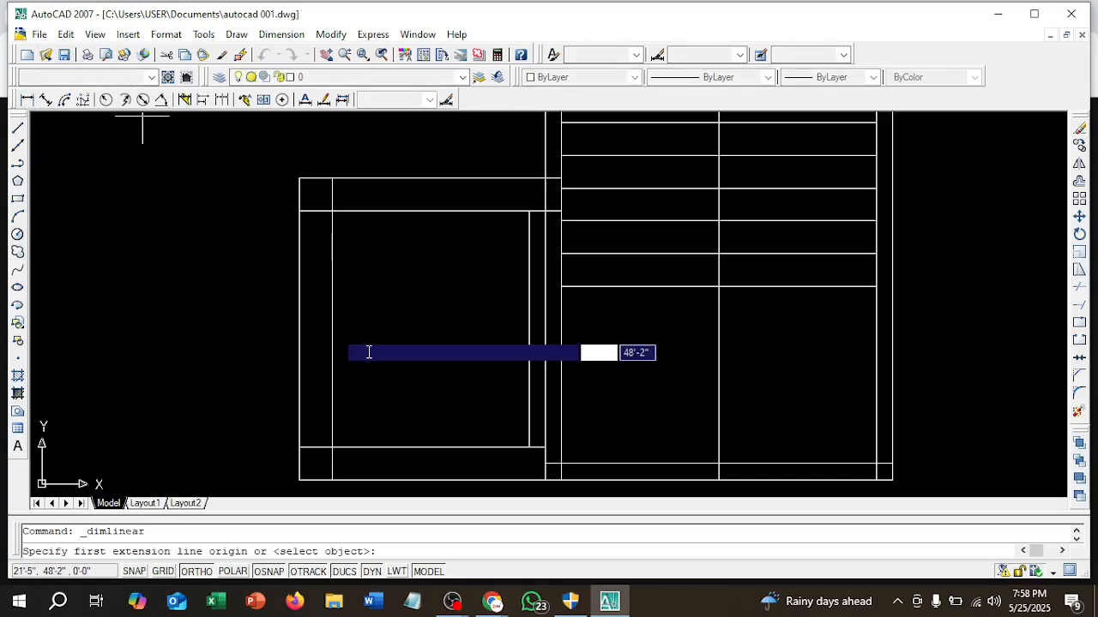
click(331, 211)
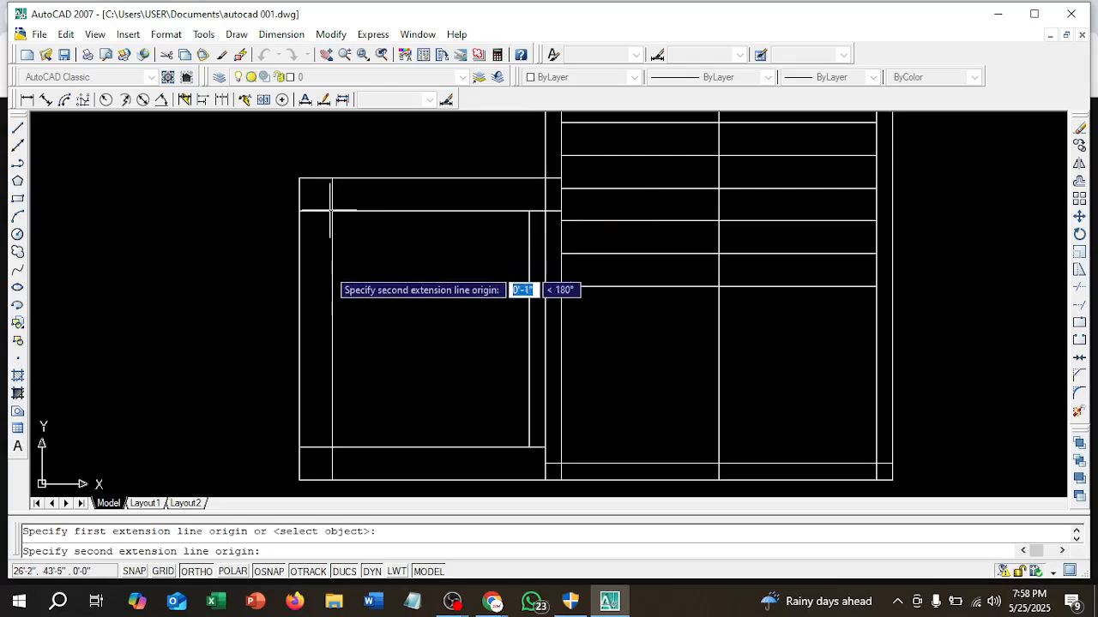
click(332, 447)
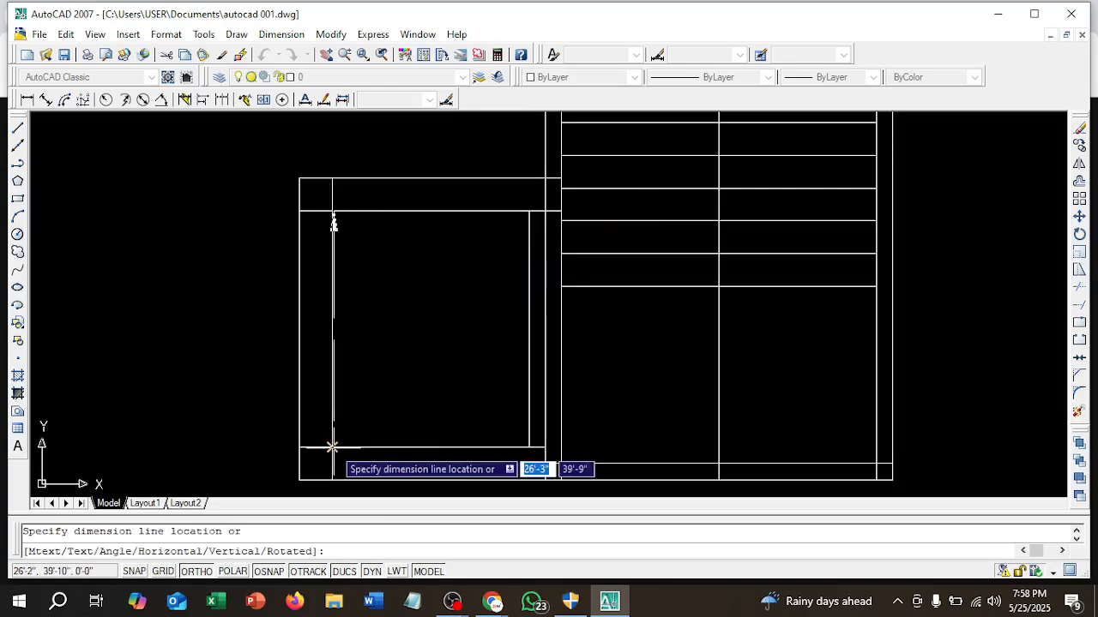
click(382, 411)
- Add a horizontal linear dimension between the left and right inner lines, placed inside the enclosed area
right_click(441, 250)
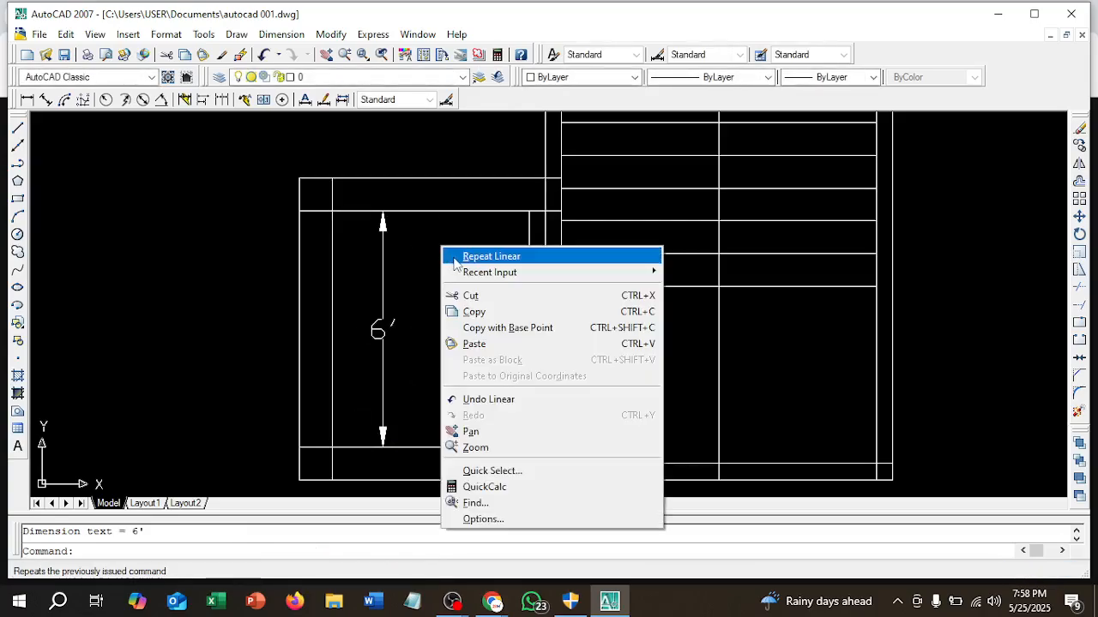
click(468, 257)
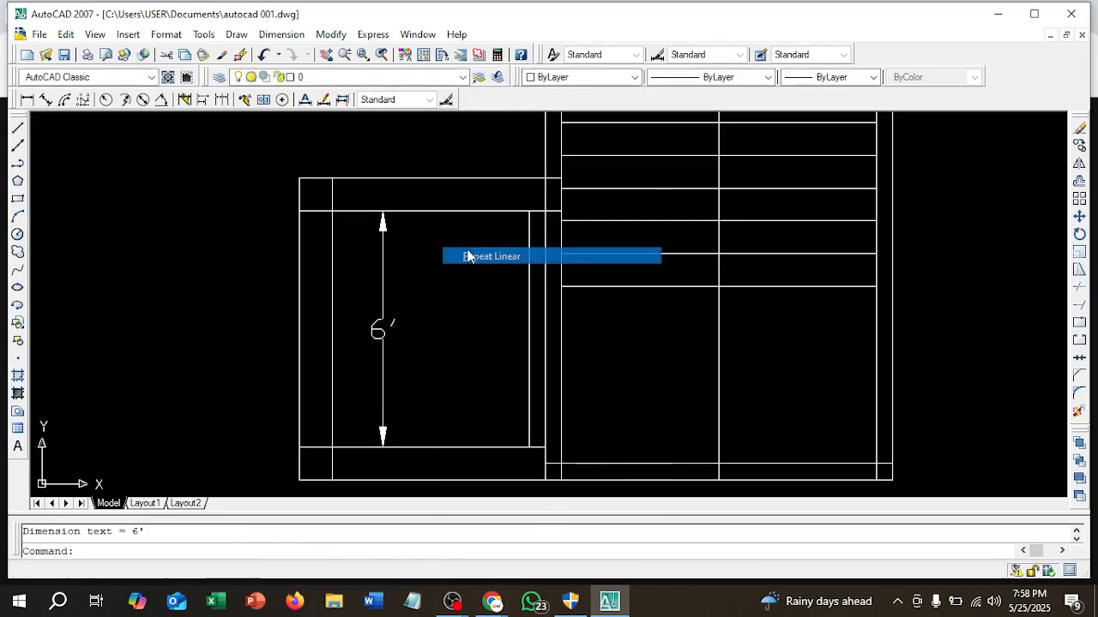
click(529, 211)
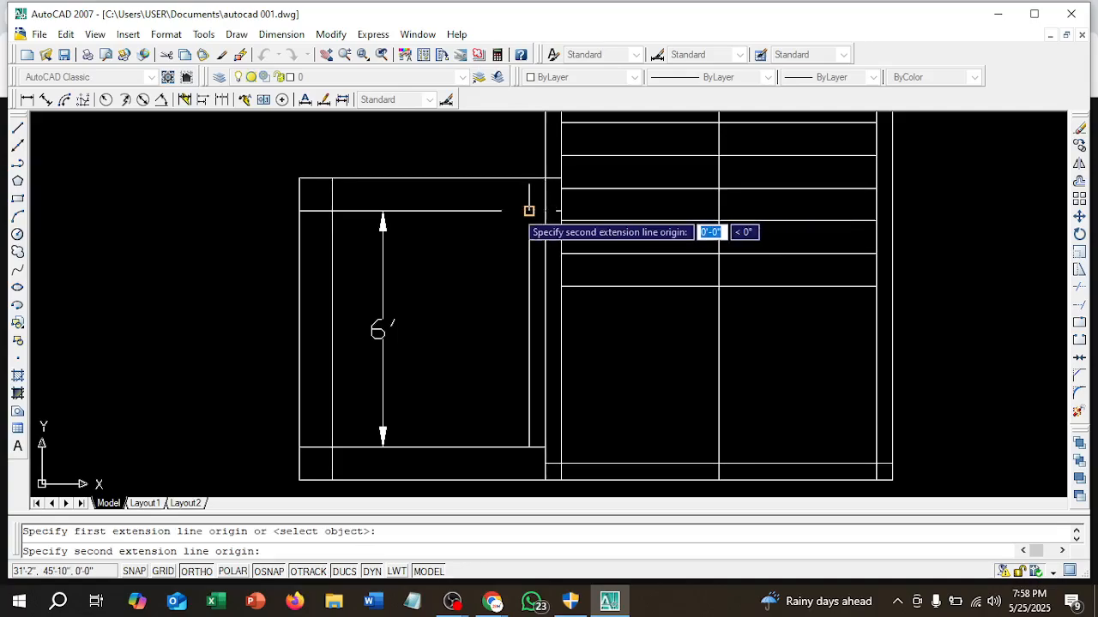
click(332, 211)
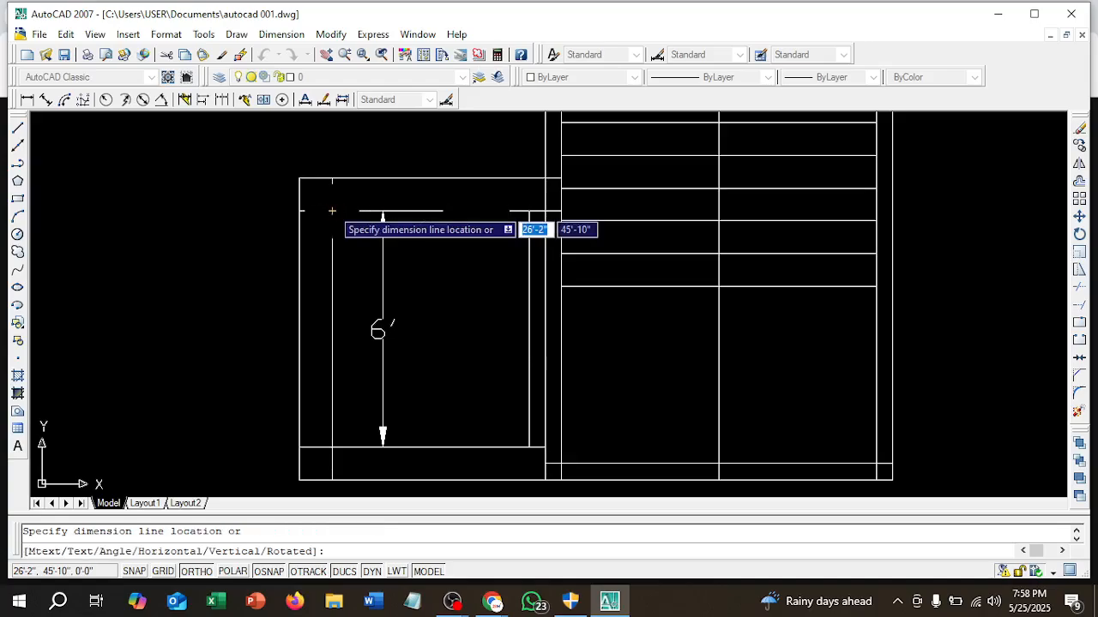
click(332, 282)
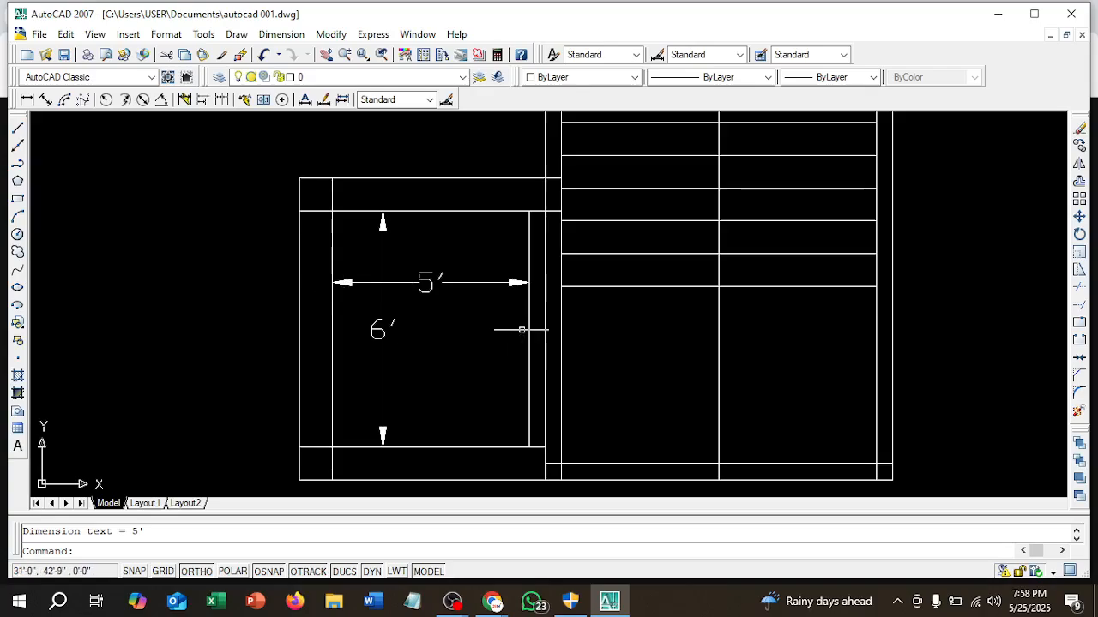
- Erase the vertical construction line along the stairwell's outer left wall line, between the two inner offset lines
click(544, 337)
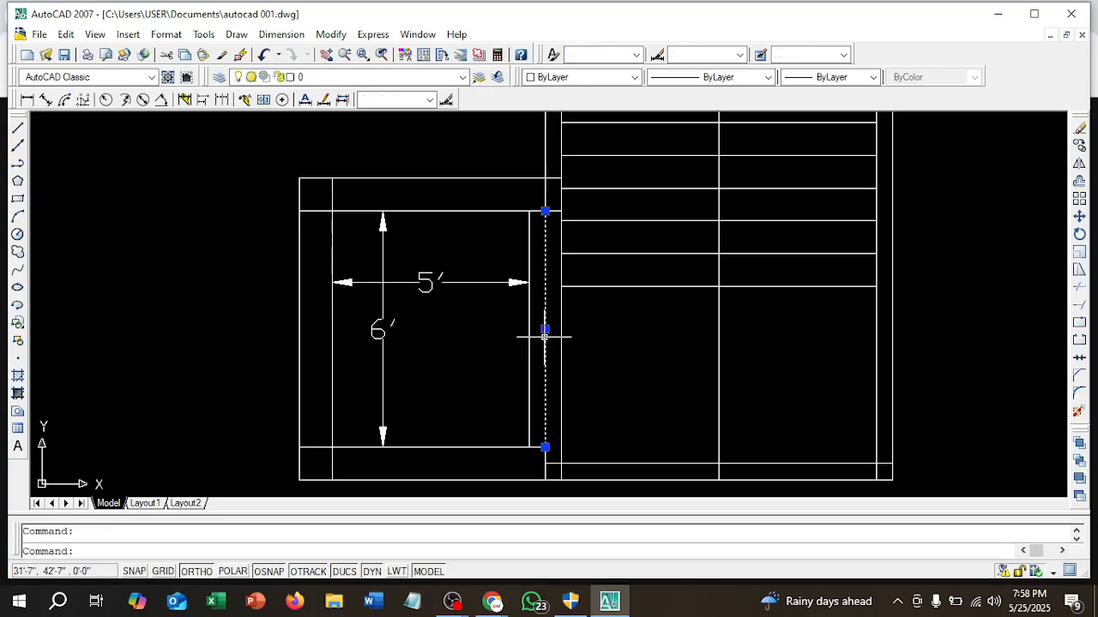
key(Delete)
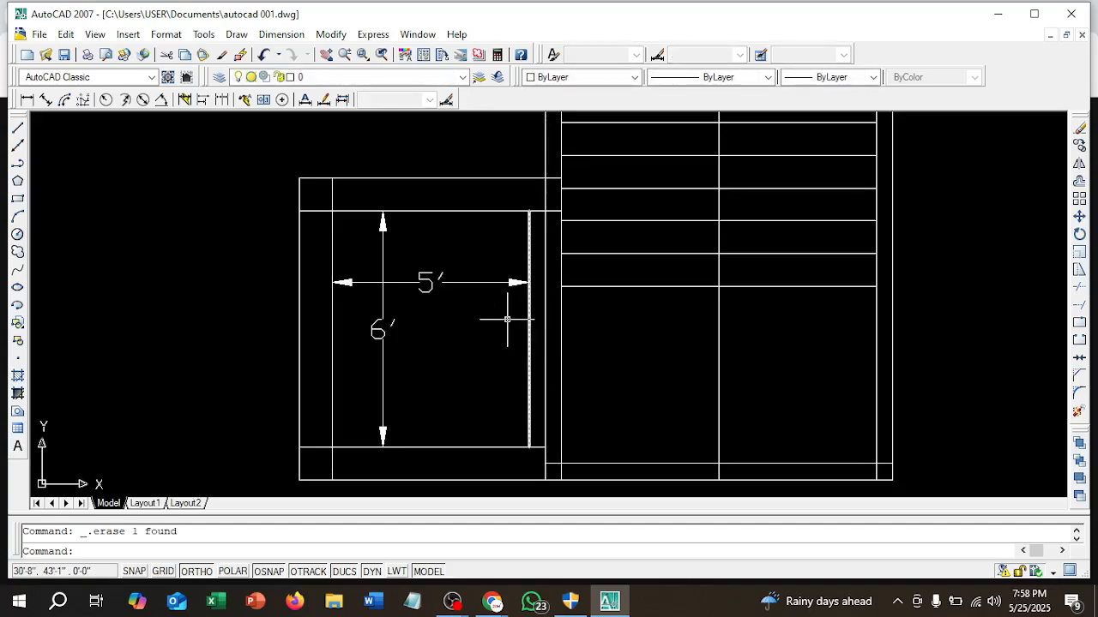
key(Escape)
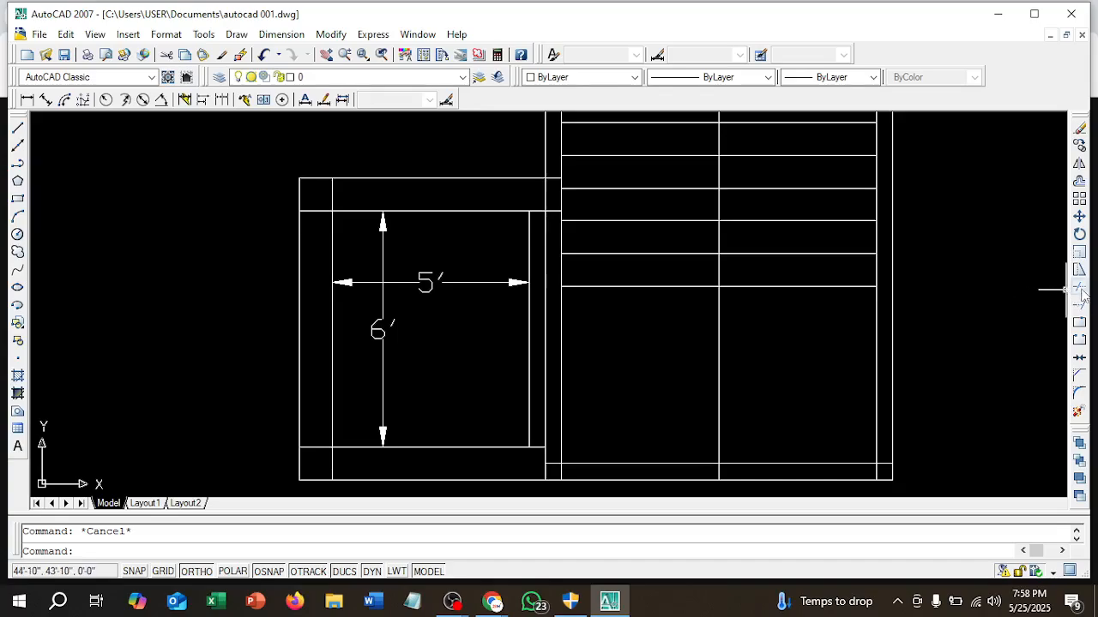
- Trim the stairwell's outer left wall line from the enclosed area's upper outline to its lower inner line, using all objects as cutting edges
right_click(983, 250)
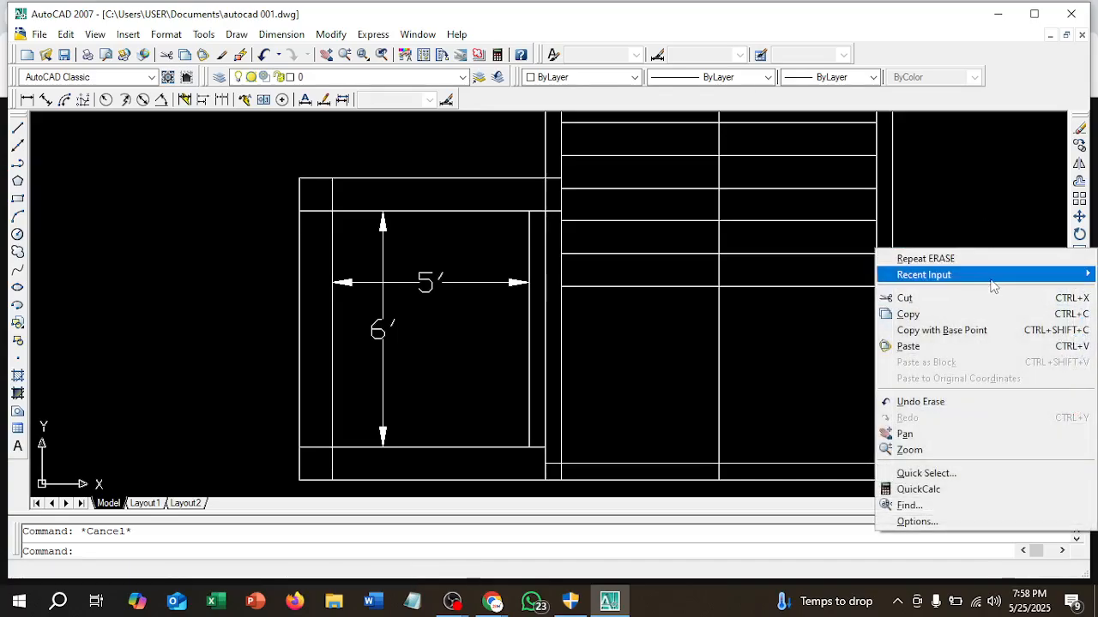
mouse_move(991, 278)
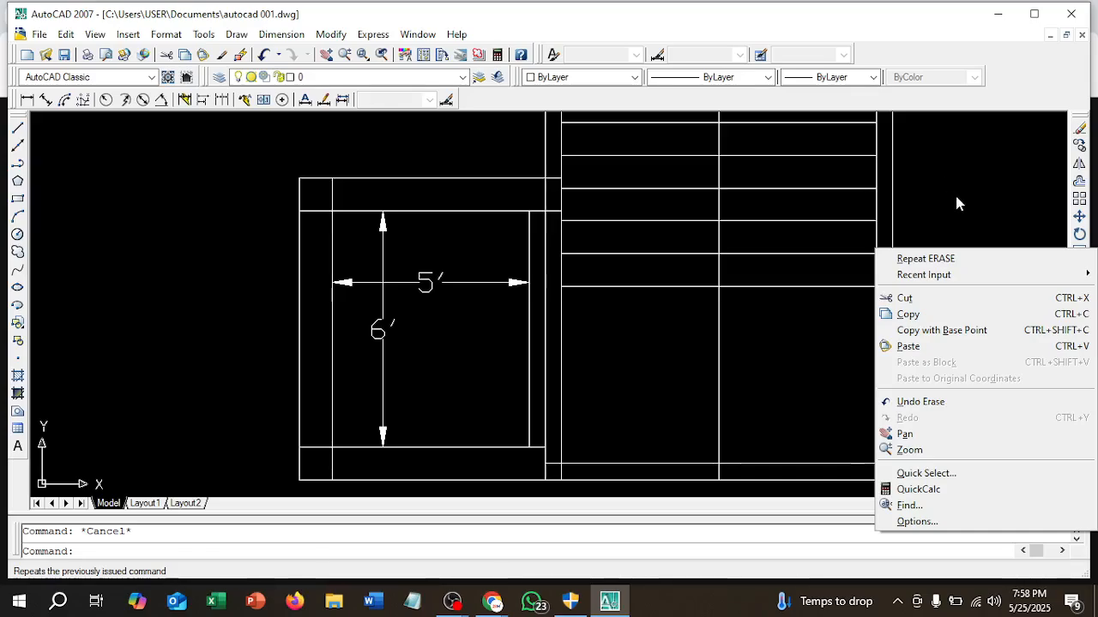
click(955, 194)
click(1079, 287)
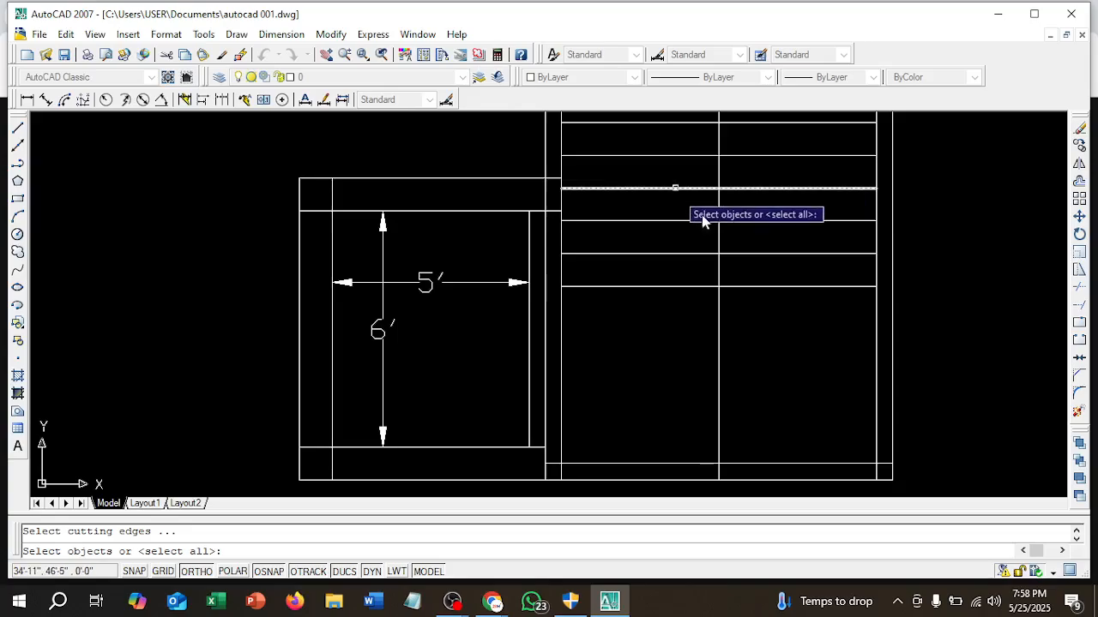
key(Return)
right_click(758, 293)
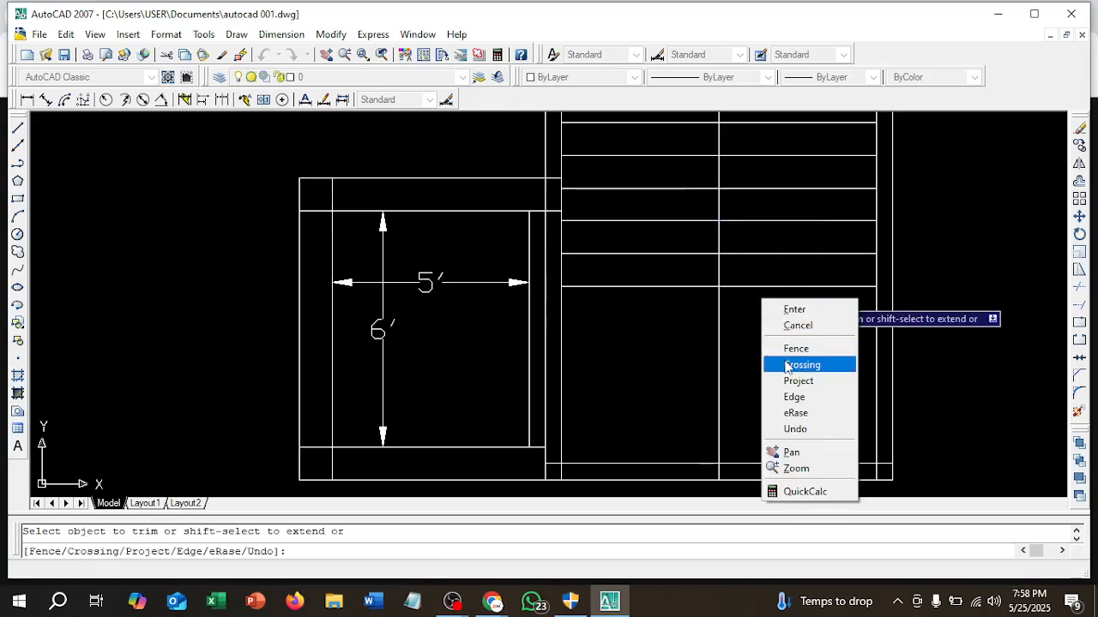
click(777, 364)
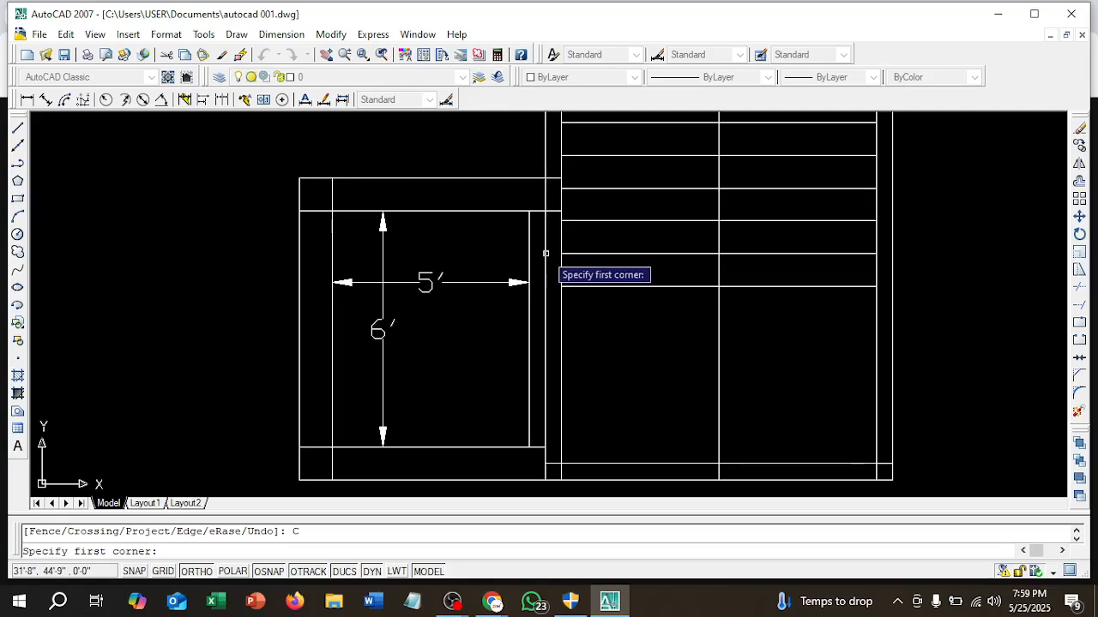
click(545, 254)
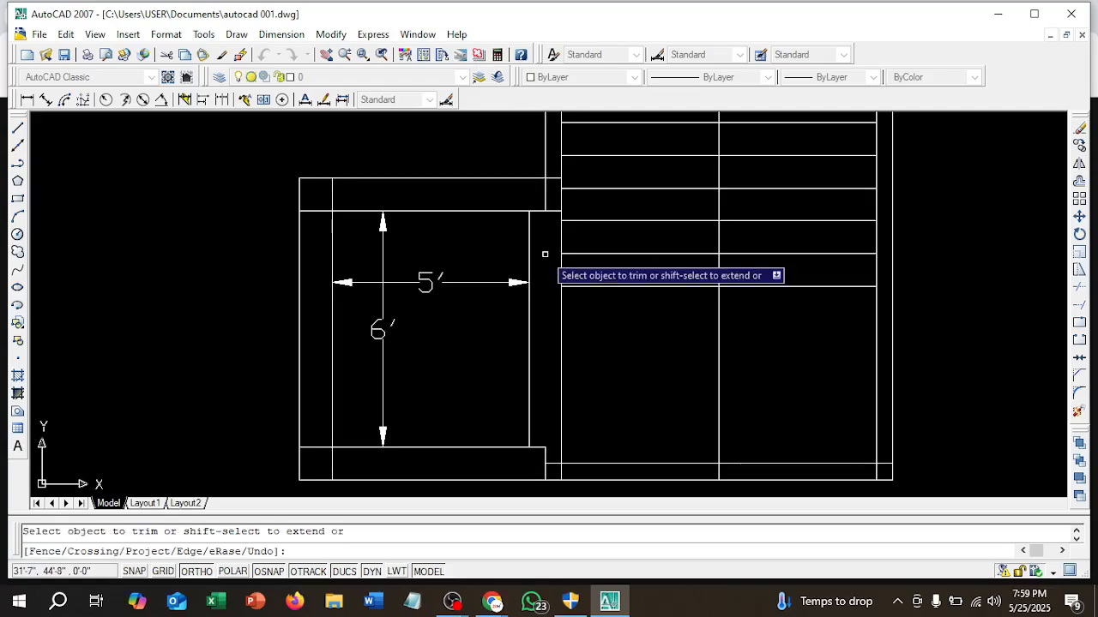
click(546, 199)
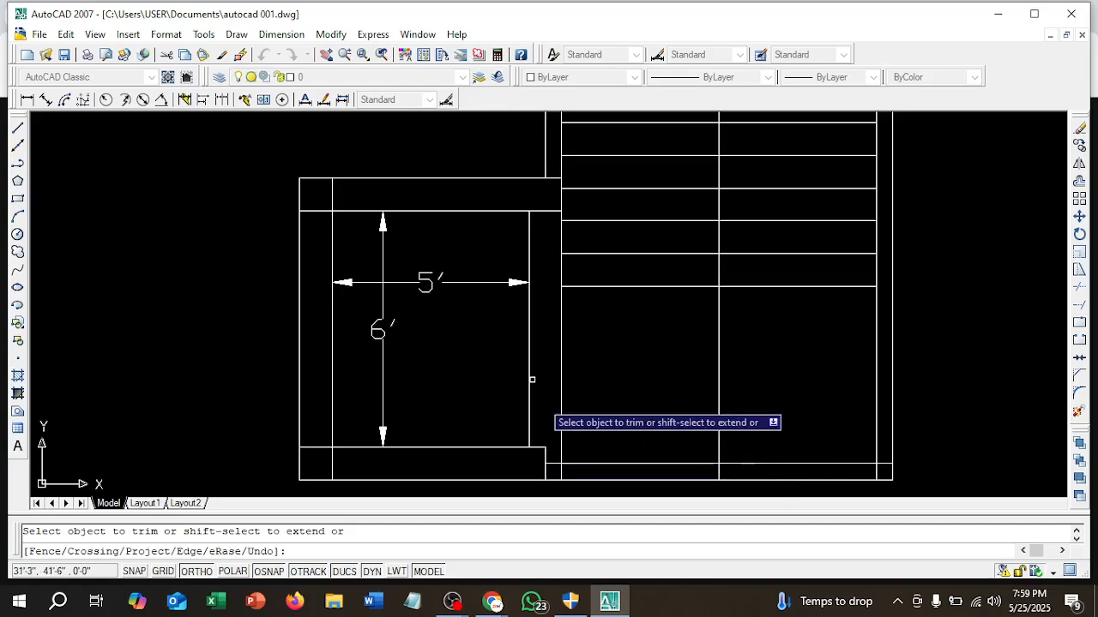
key(Escape)
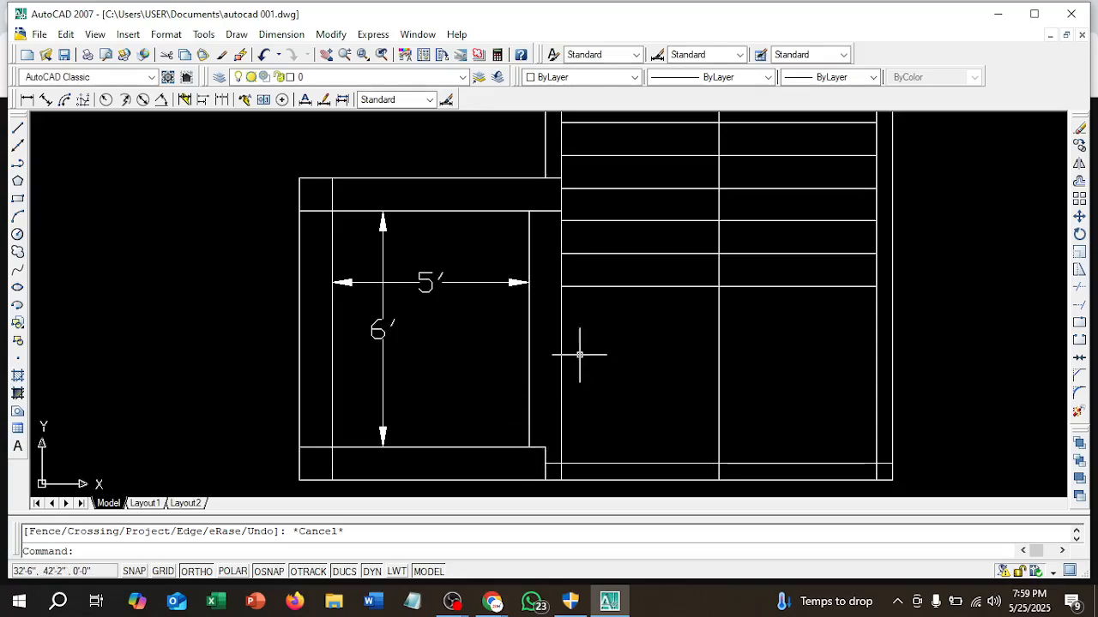
- Extend the enclosed area's right inner line down to the bottom outline, using the Crossing option with all objects as boundary edges
text(ex)
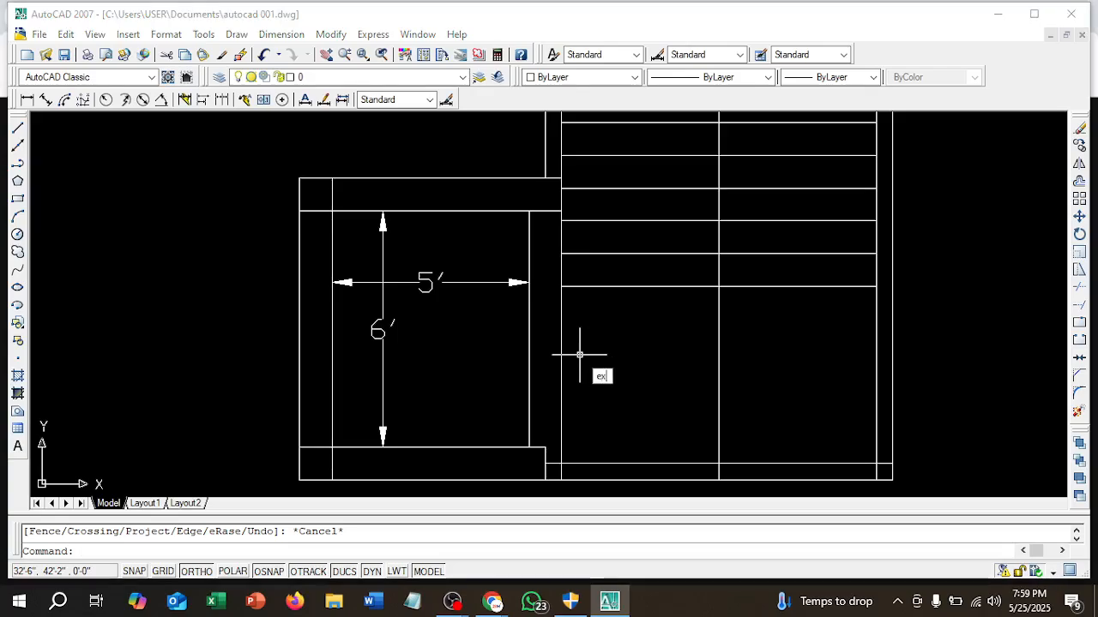
key(Return)
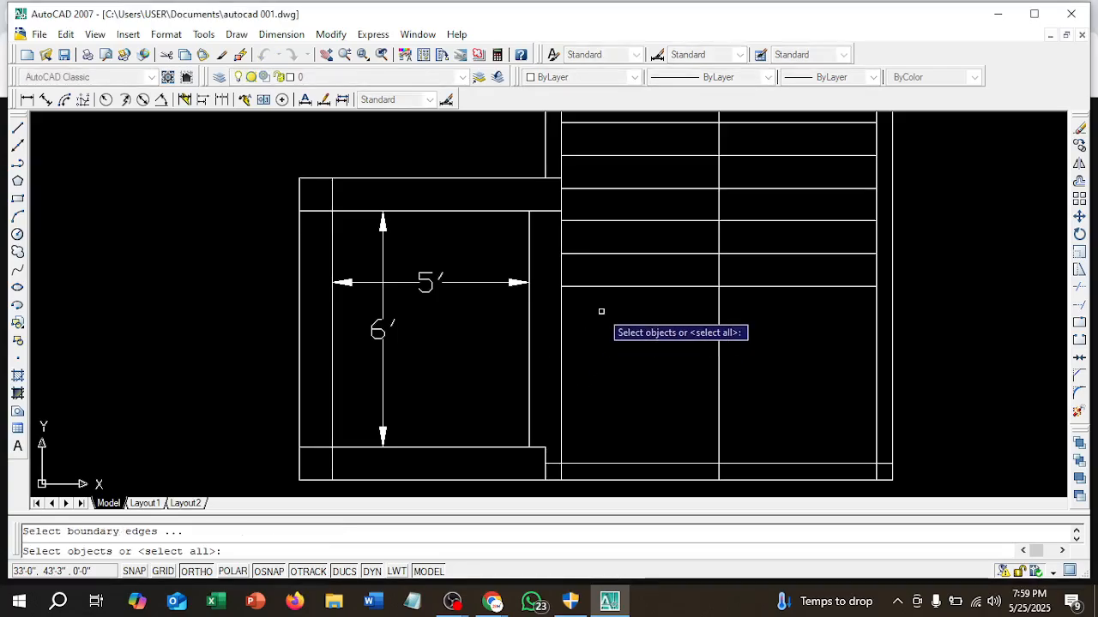
key(Return)
right_click(602, 314)
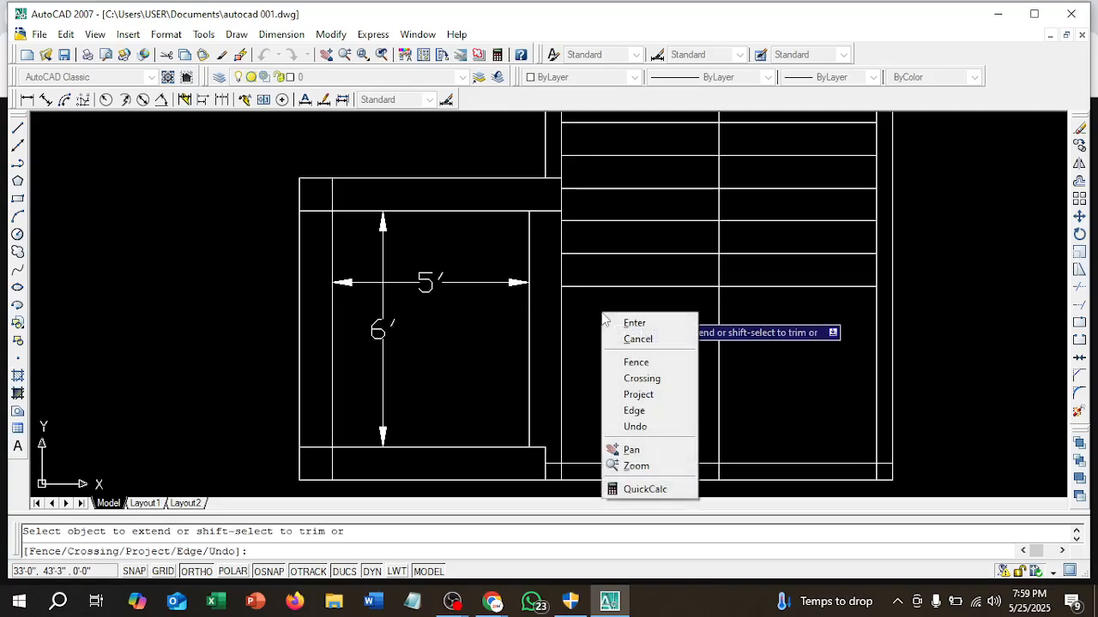
click(635, 378)
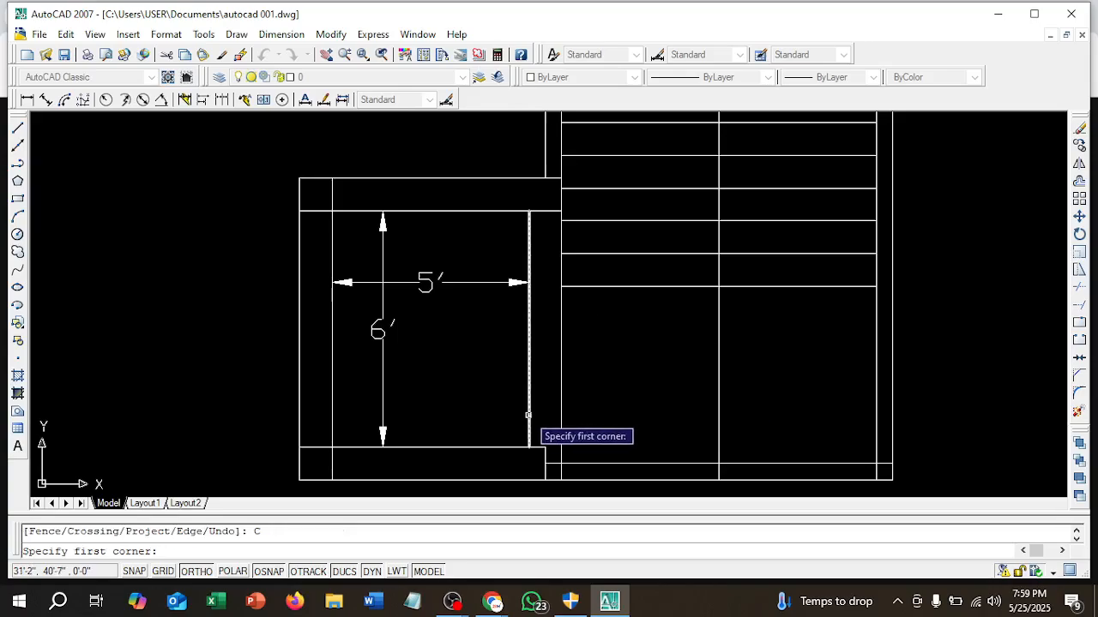
drag(528, 415, 540, 433)
key(Escape)
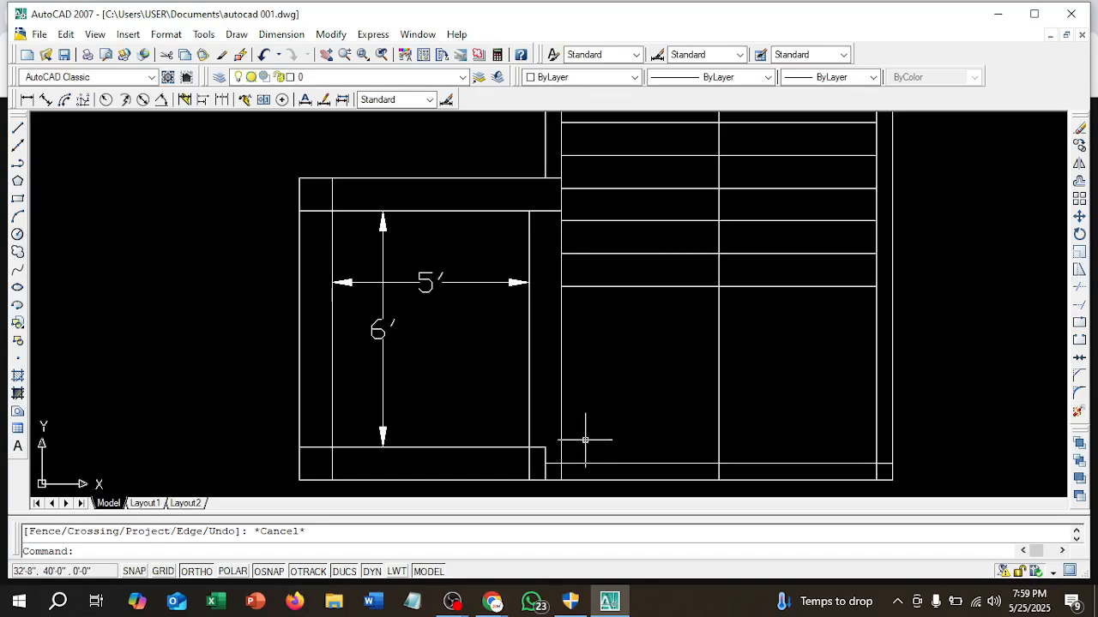
- Trim the overhanging line ends where the enclosed area's lower wall meets the stairwell, using all objects as cutting edges, and erase the leftover vertical stub
right_click(963, 265)
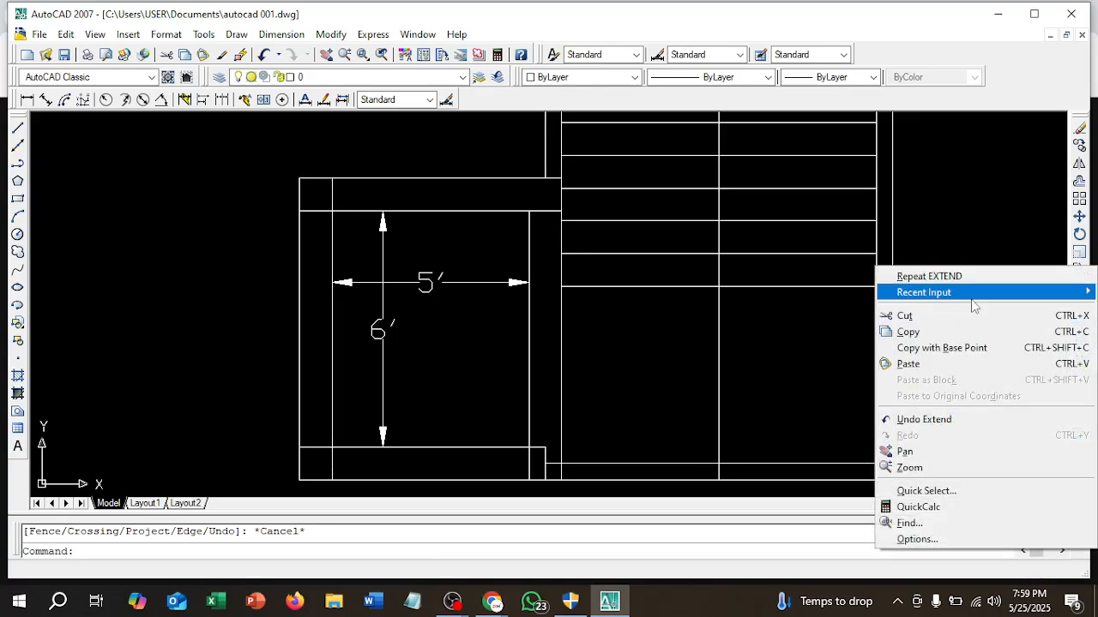
click(988, 263)
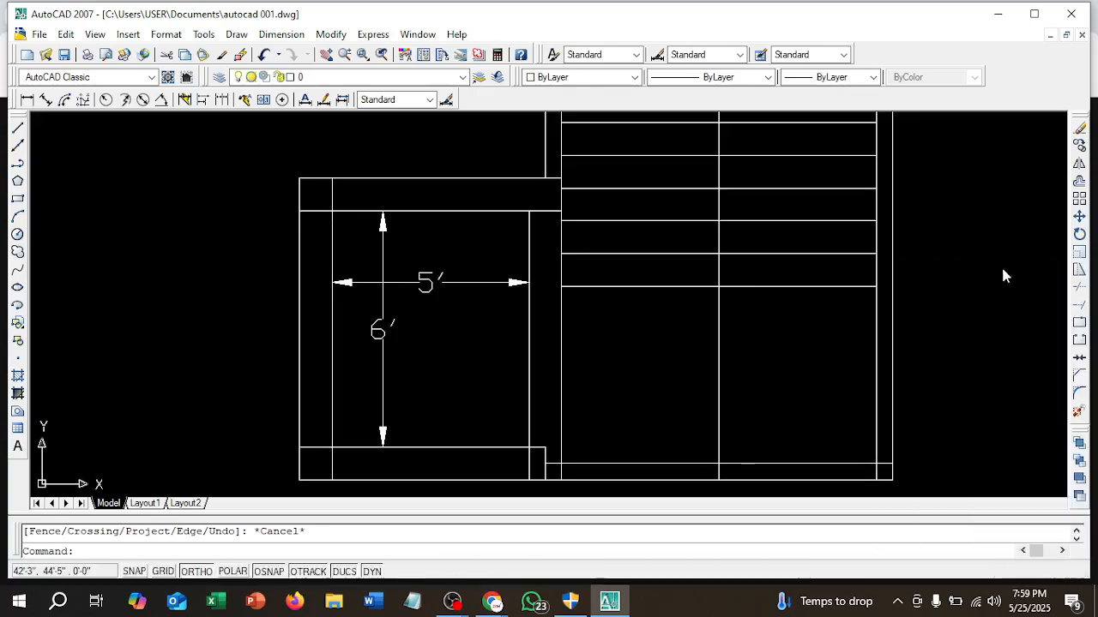
click(1079, 288)
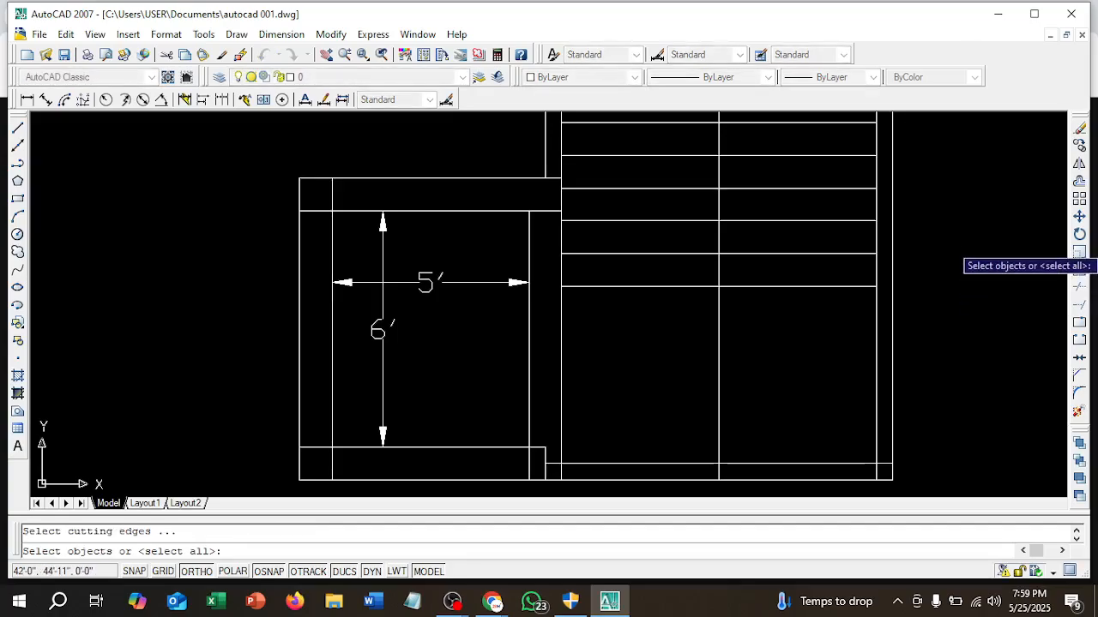
right_click(961, 260)
right_click(961, 259)
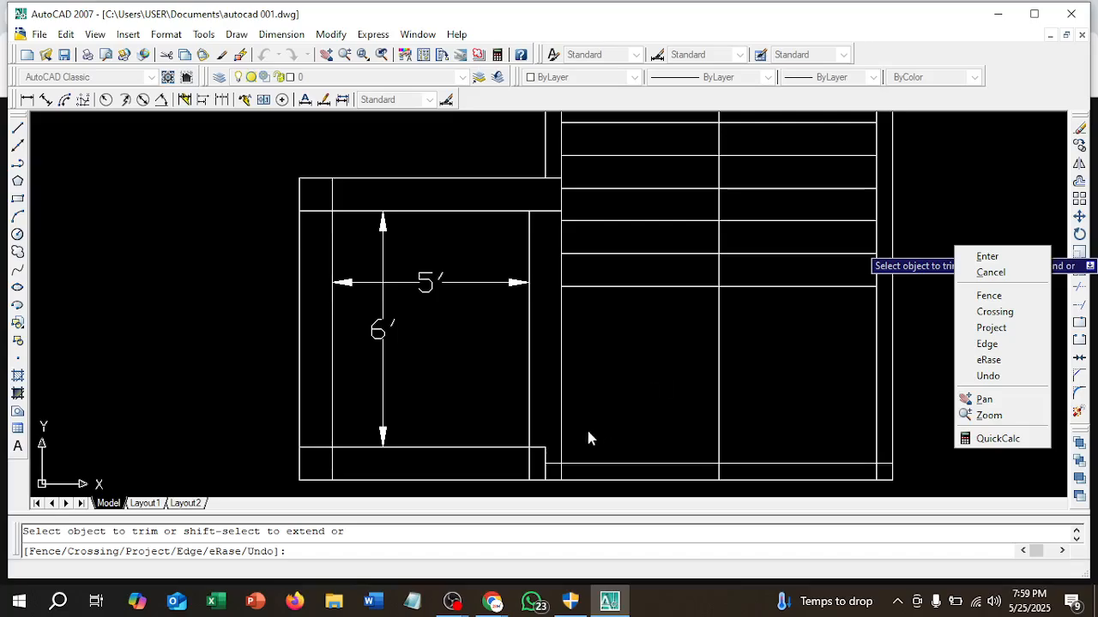
click(973, 313)
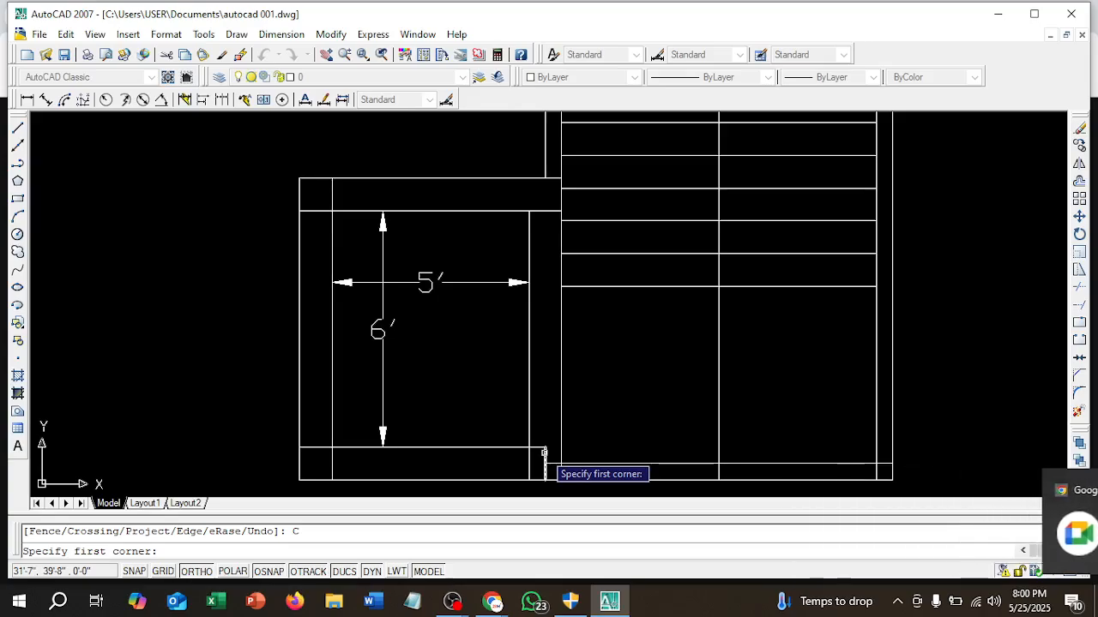
click(546, 450)
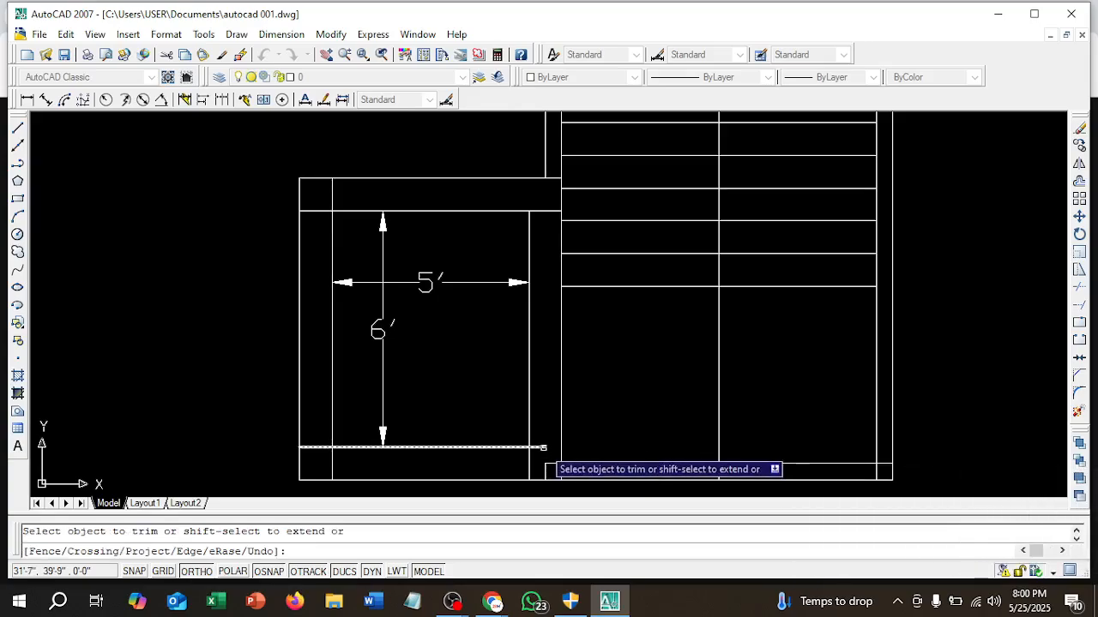
click(541, 448)
click(551, 463)
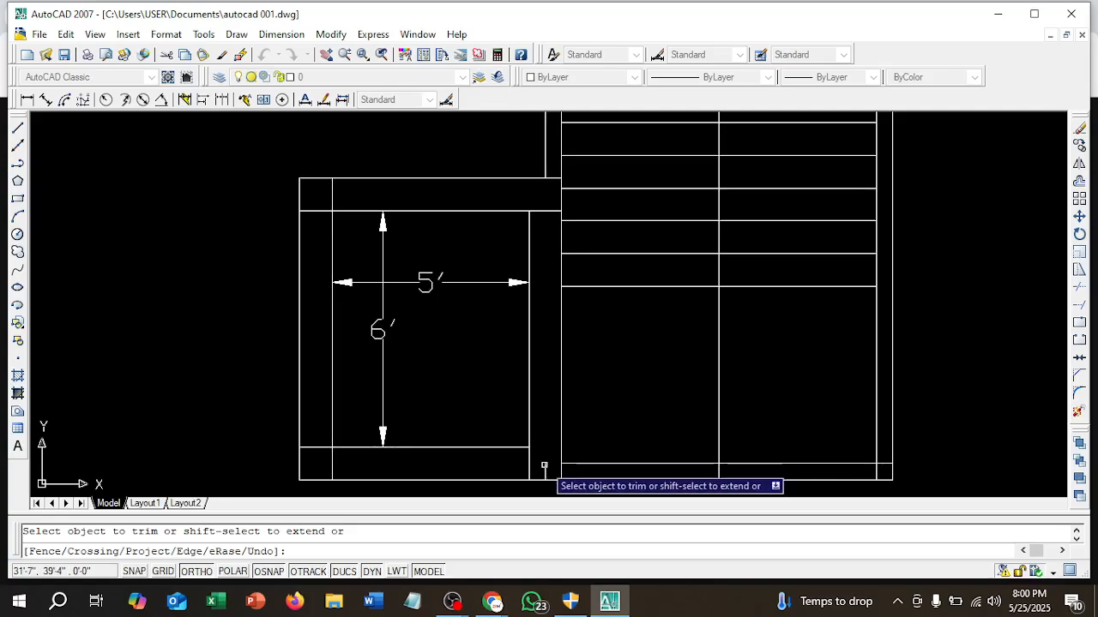
key(Escape)
click(545, 470)
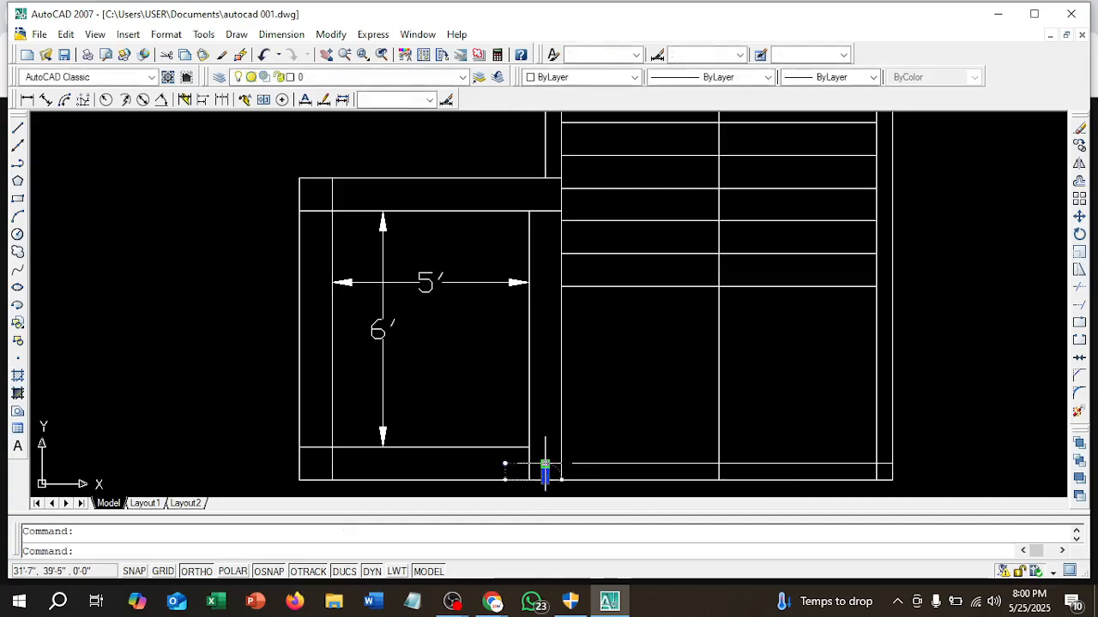
key(Delete)
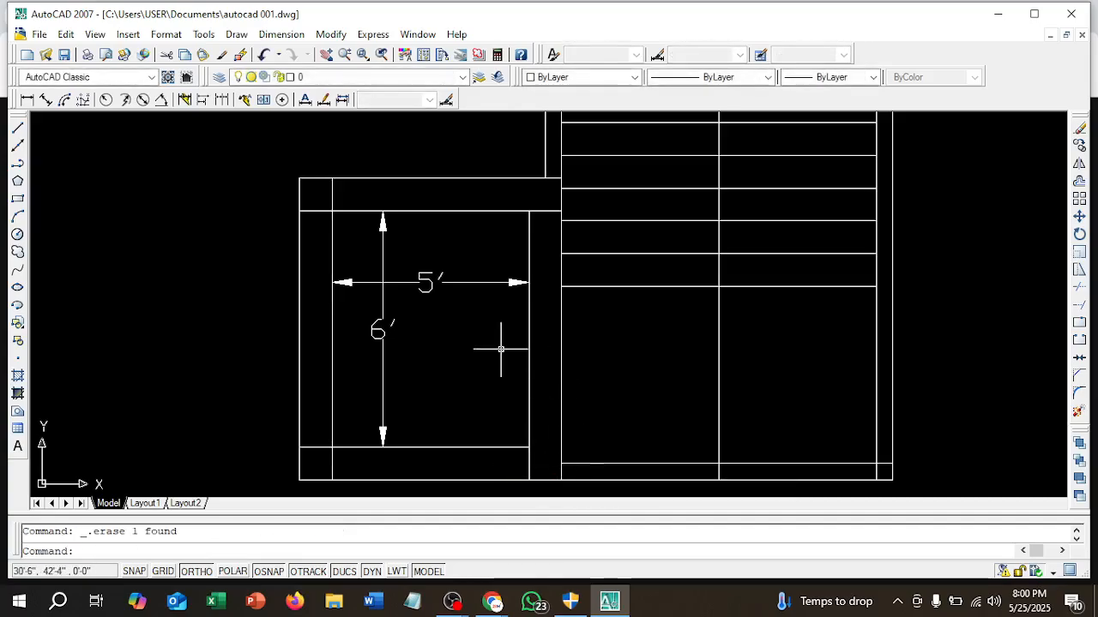
- Add a vertical linear dimension from the enclosed area's lower-right inner corner to the lowest stair tread's left end, placed inside the enclosed area
mouse_move(500, 345)
middle_down()
mouse_move(566, 370)
mouse_move(518, 288)
middle_up()
scroll(550, 354, down, 2)
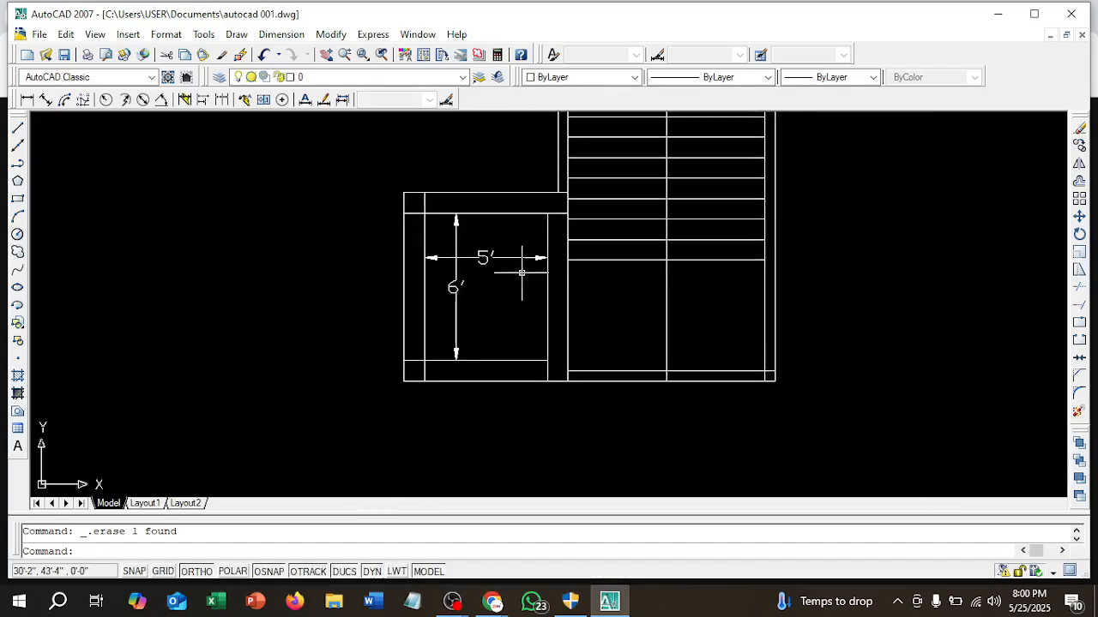
scroll(522, 273, down, 2)
middle_drag(521, 273, 510, 356)
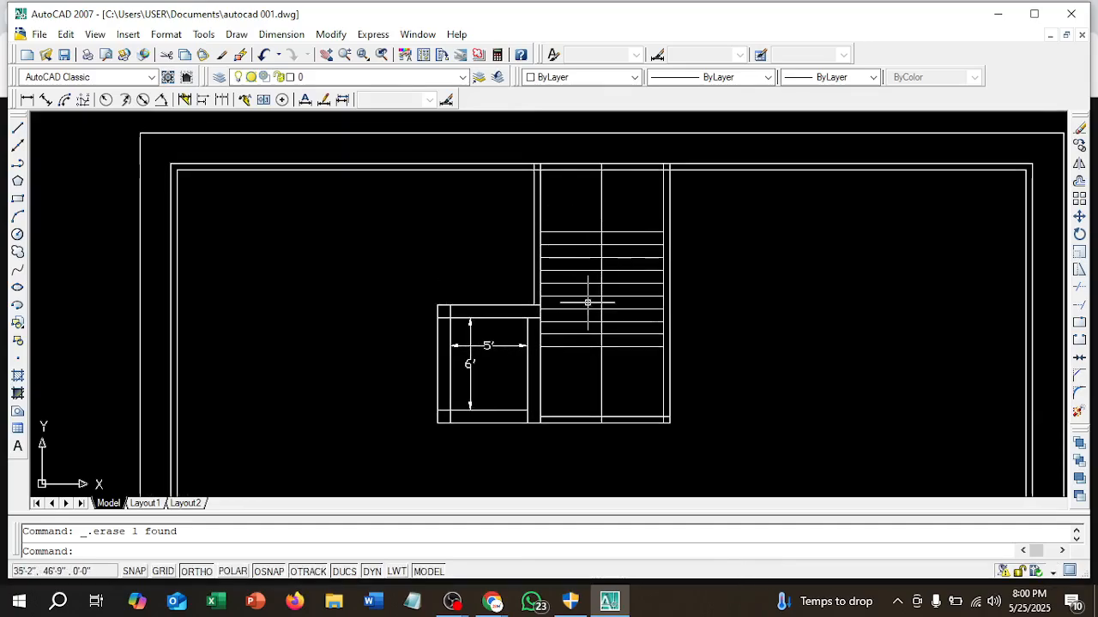
scroll(558, 373, up, 2)
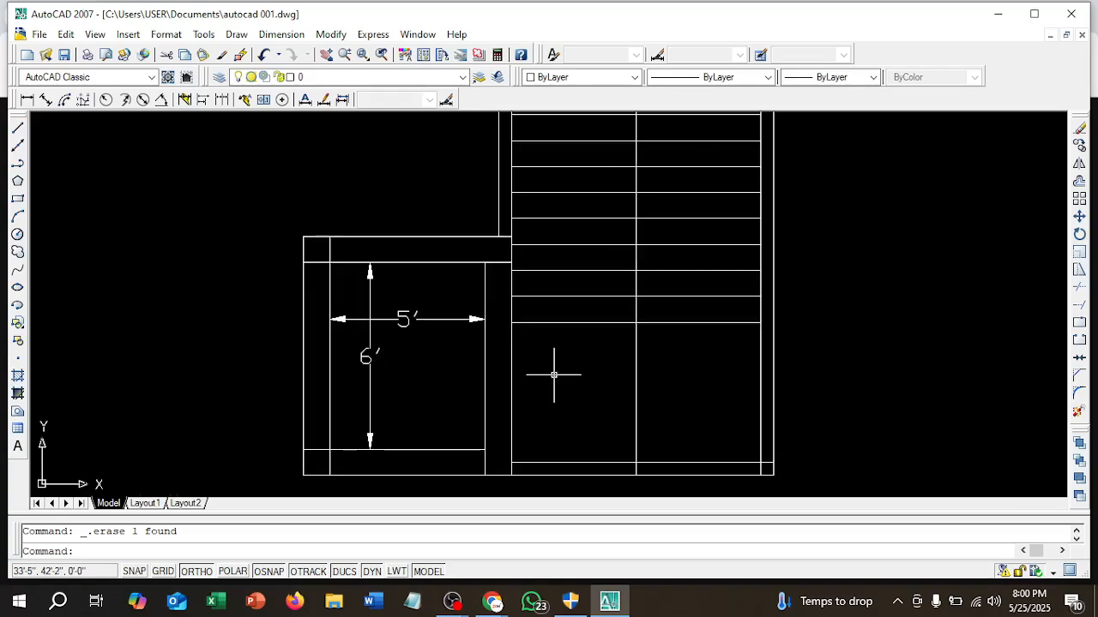
click(28, 100)
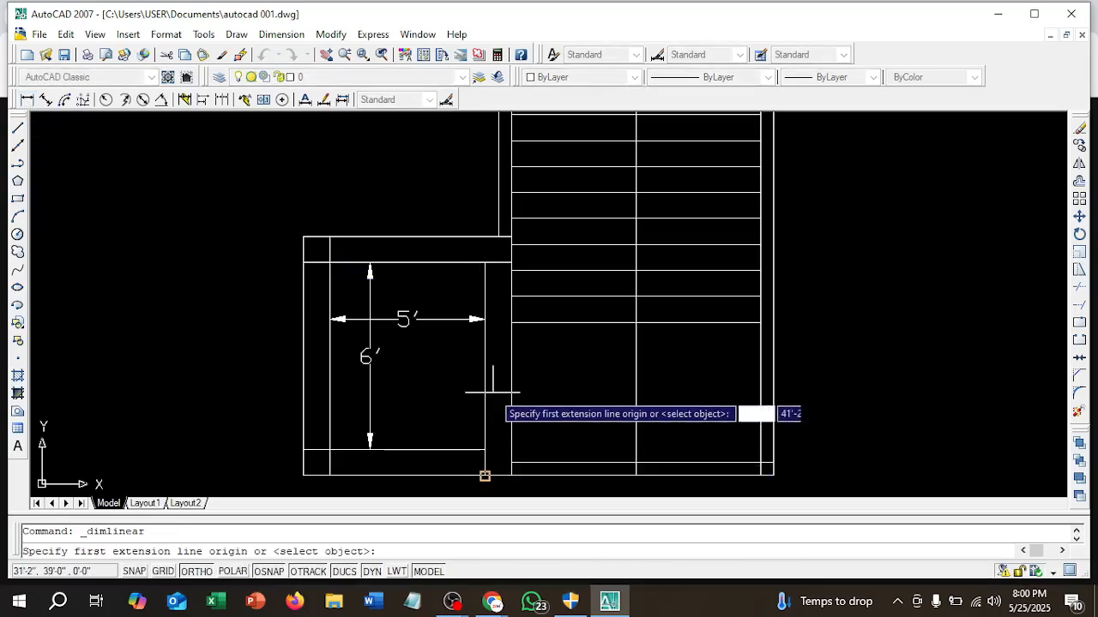
click(483, 448)
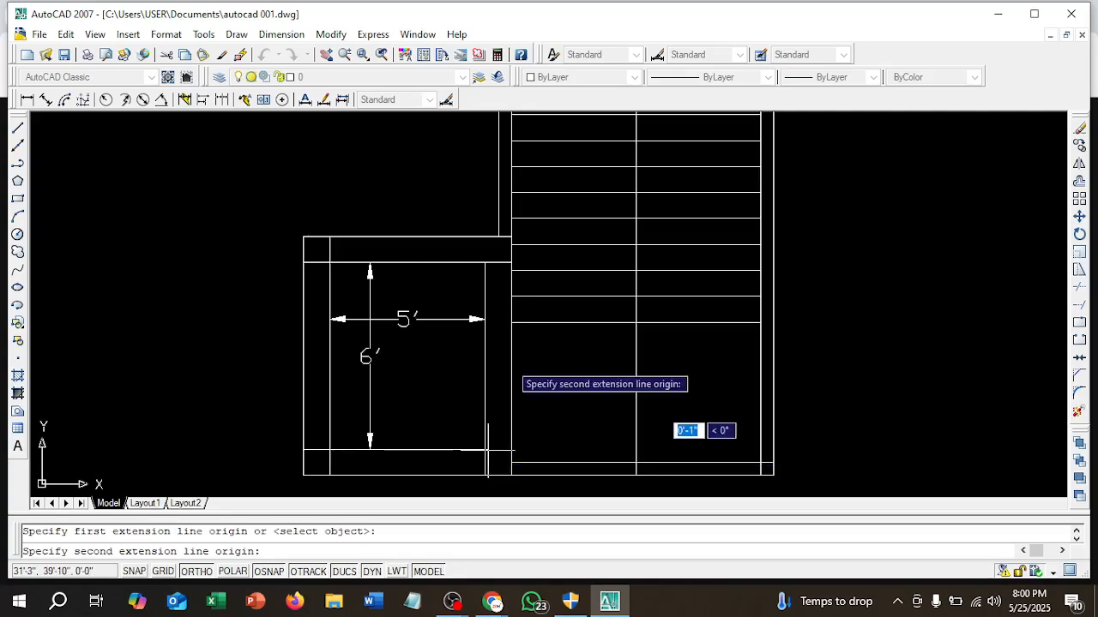
click(511, 322)
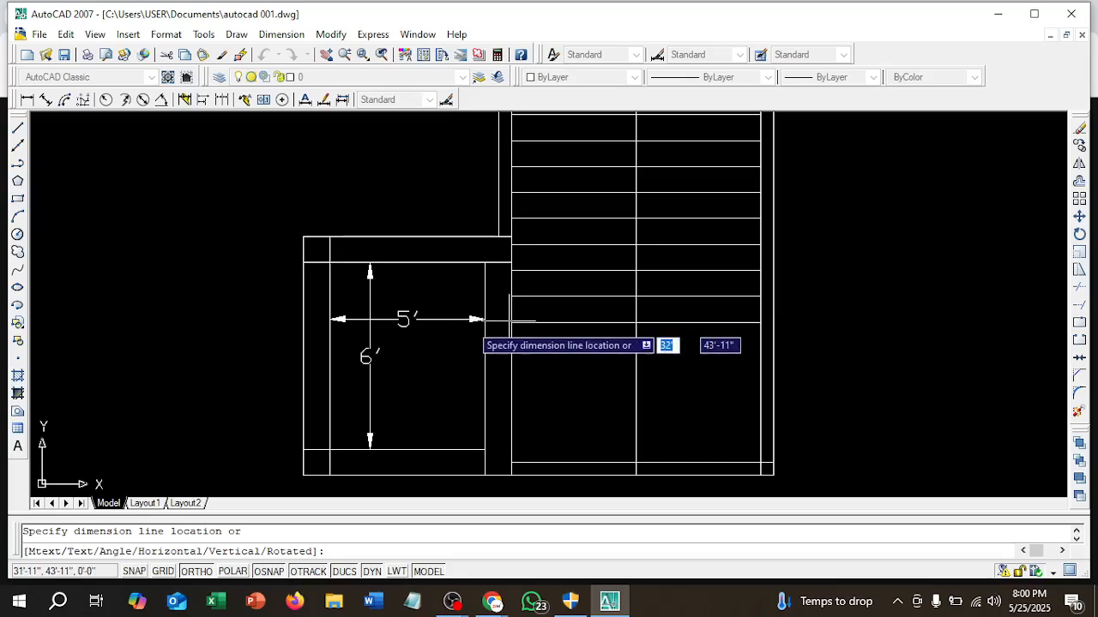
click(444, 335)
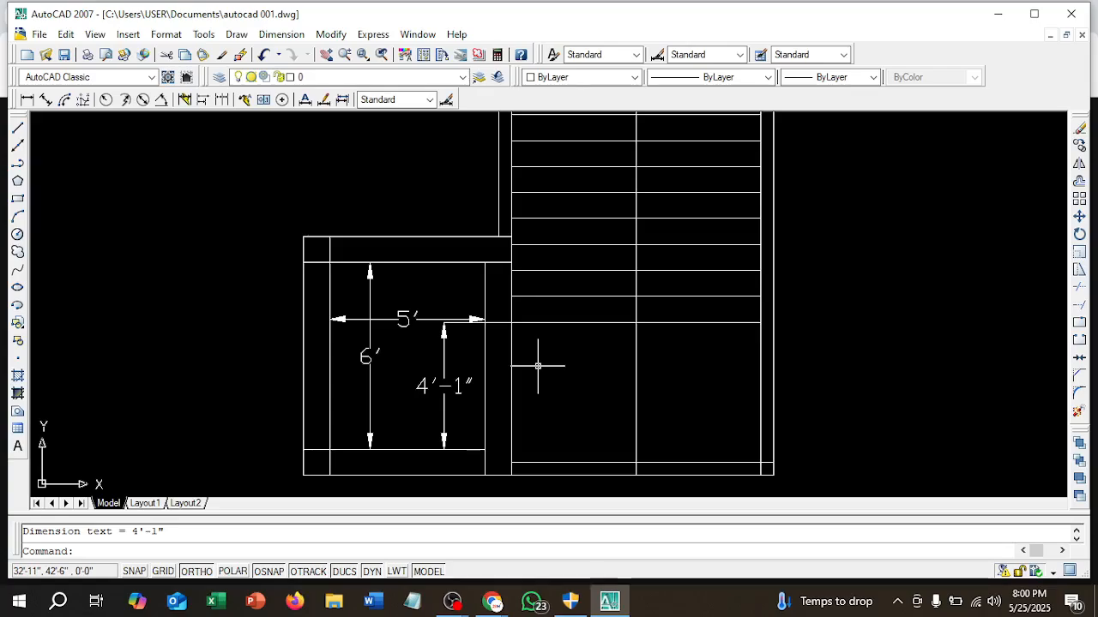
- Erase the vertical dimension between the enclosed area's lower inner corner and the lowest stair tread
click(444, 383)
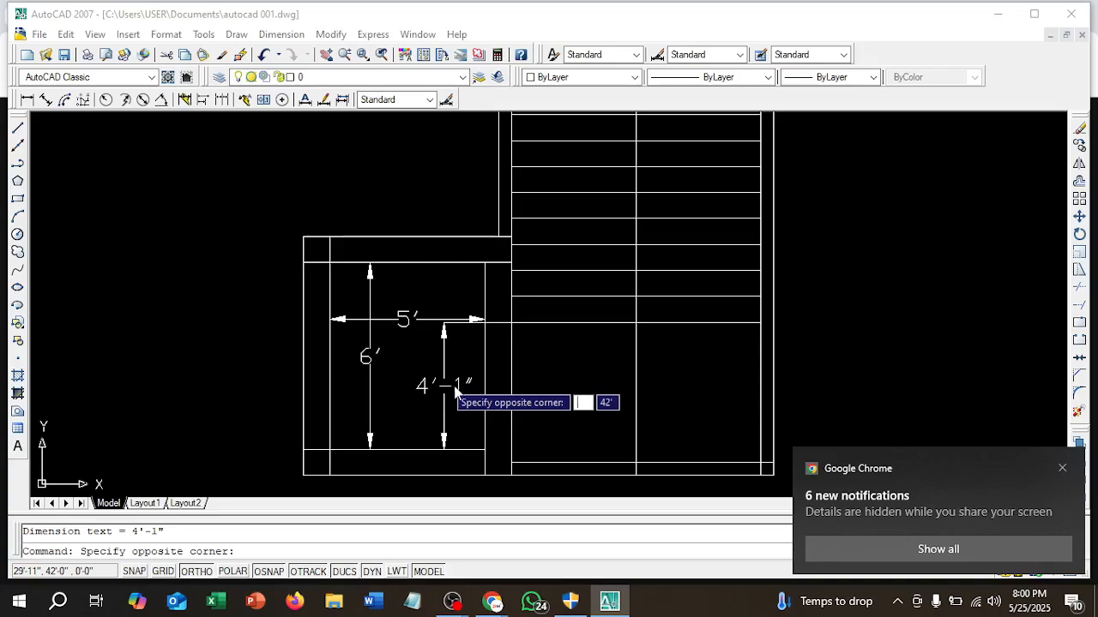
key(Escape)
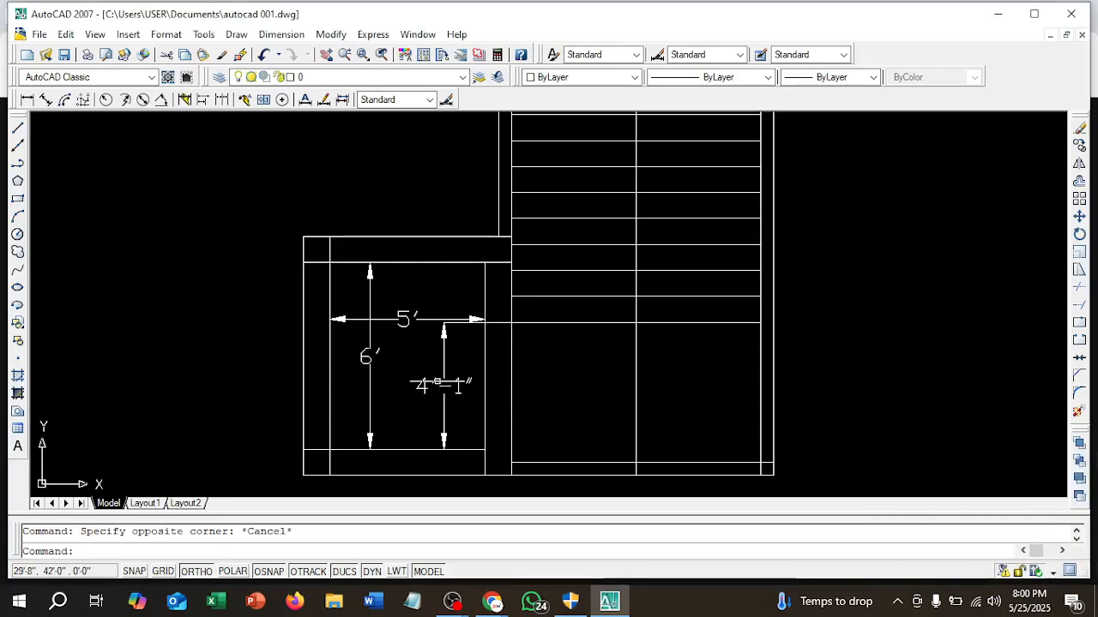
click(424, 385)
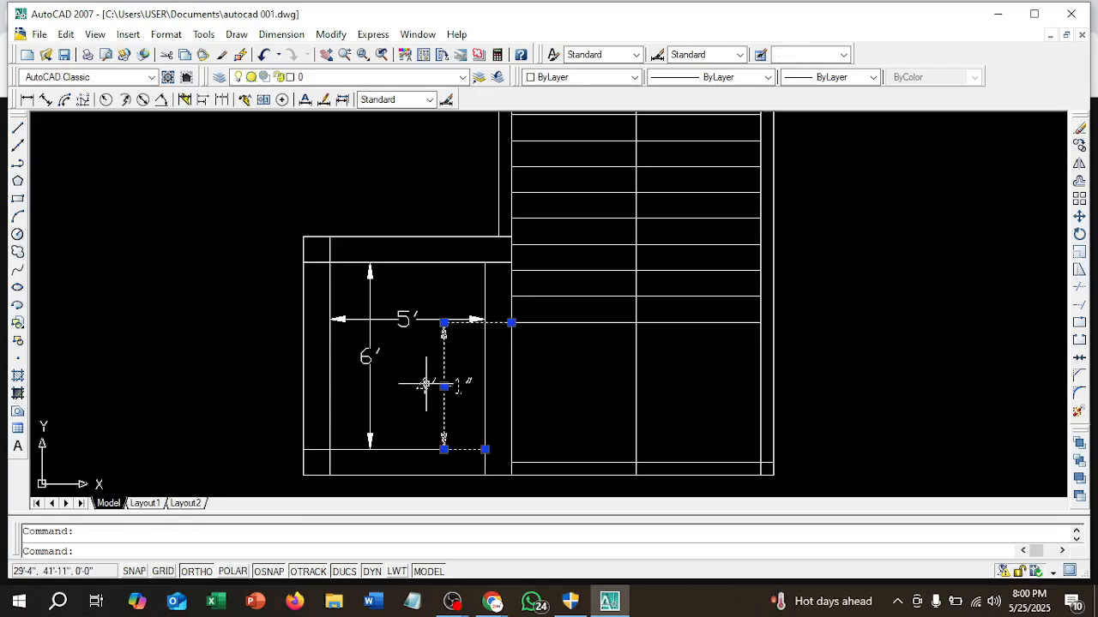
key(Delete)
scroll(423, 385, down, 8)
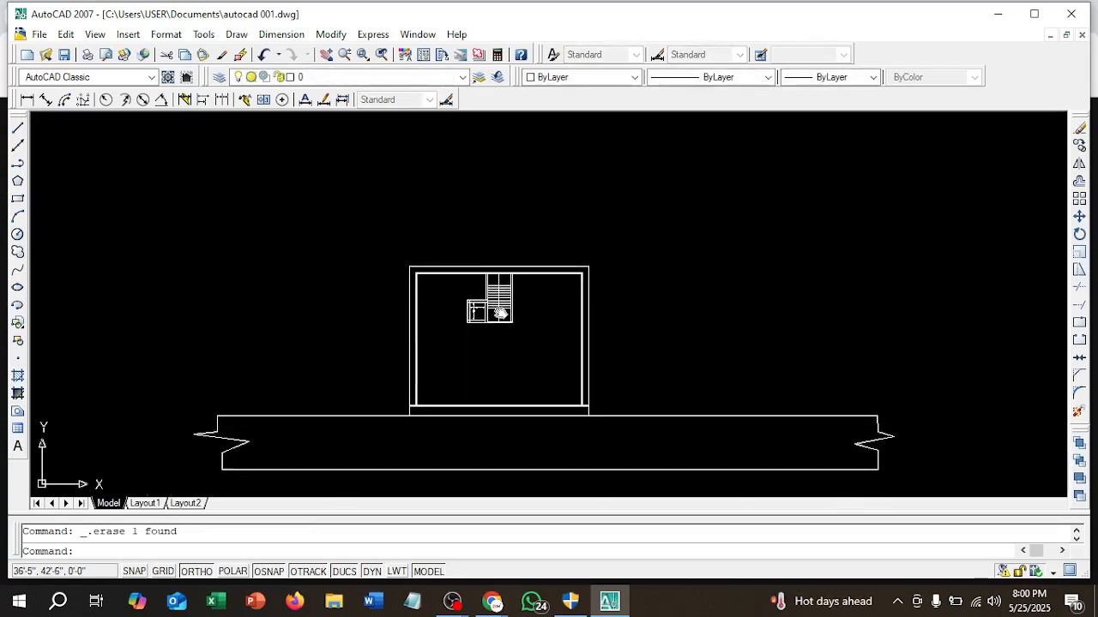
scroll(498, 319, up, 6)
scroll(495, 330, down, 4)
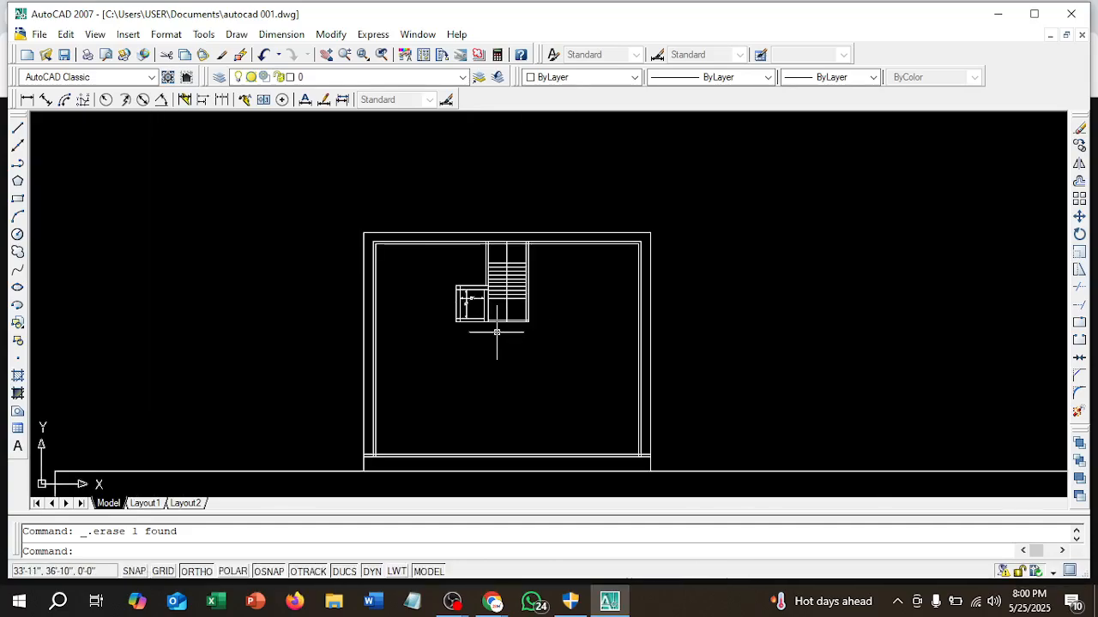
scroll(496, 332, up, 2)
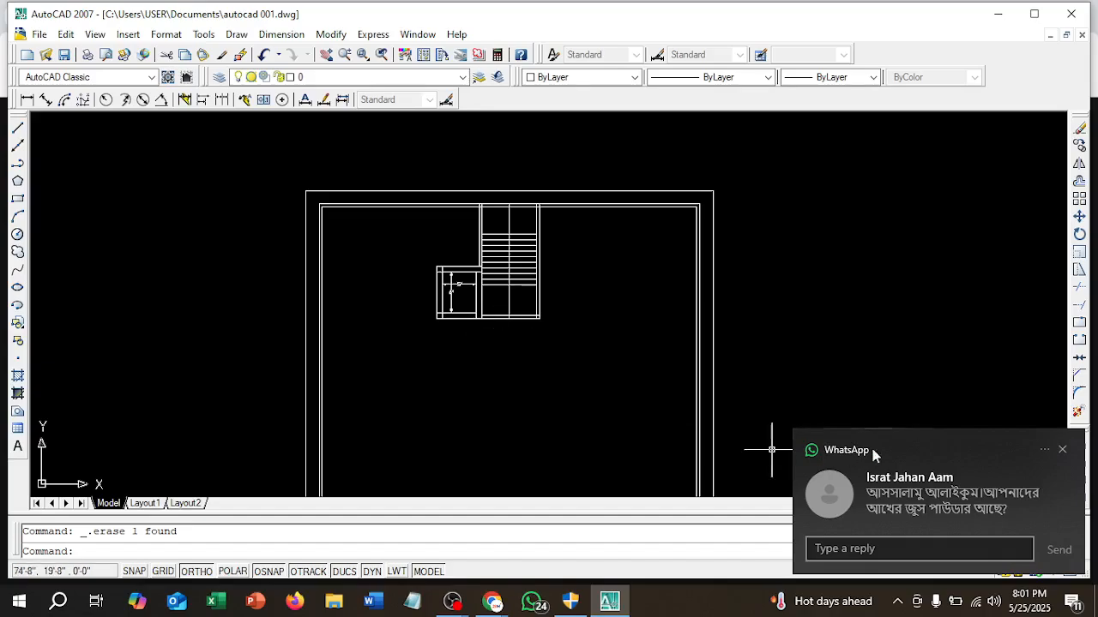
click(1060, 450)
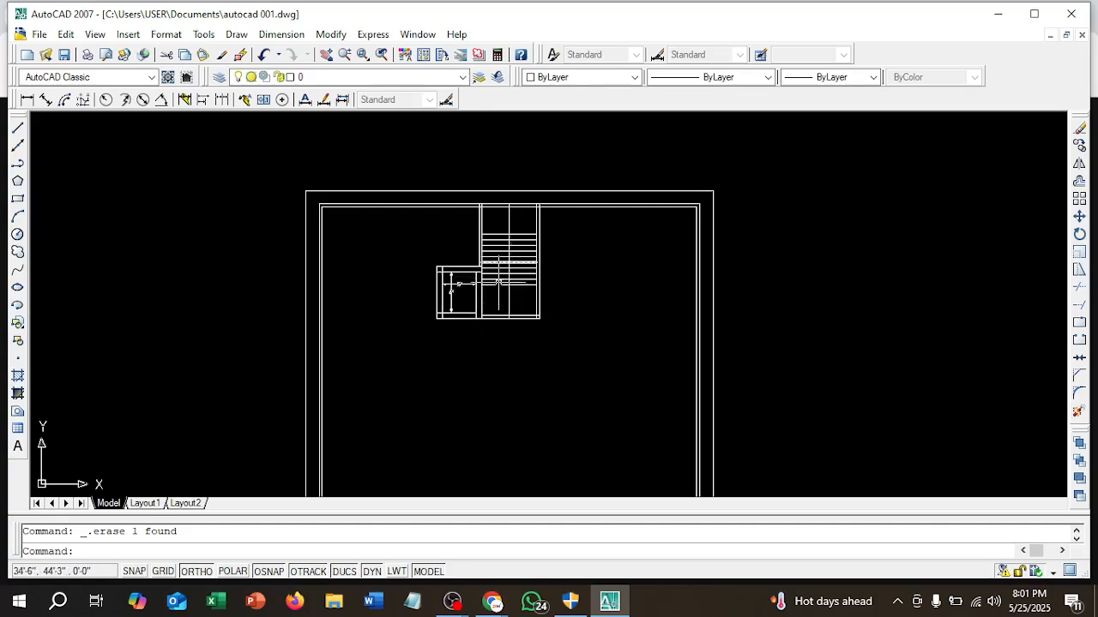
scroll(498, 282, down, 3)
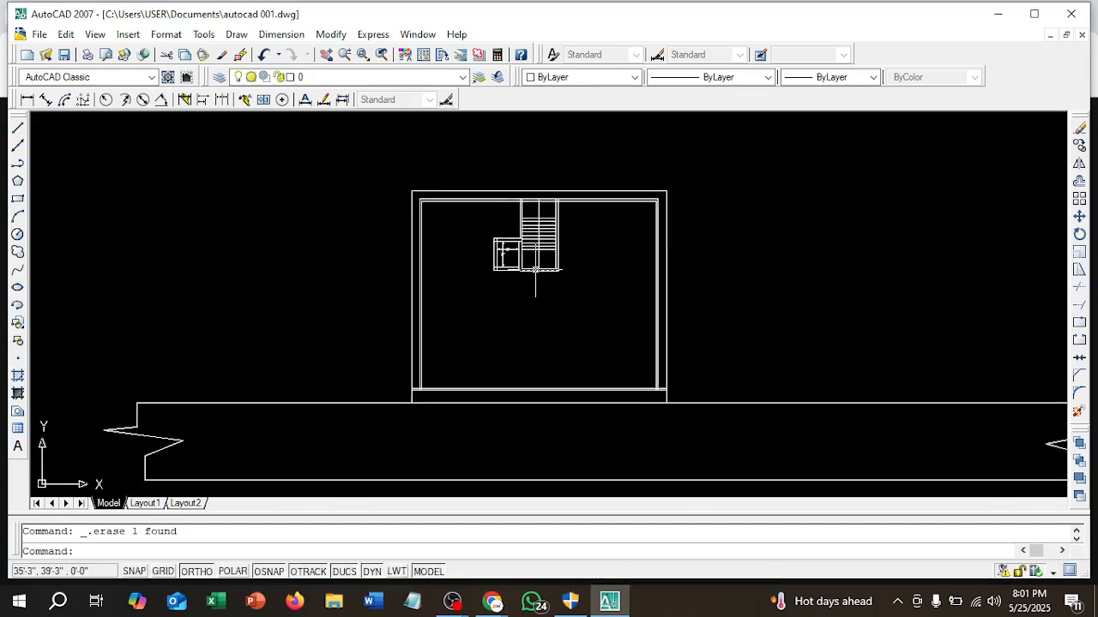
- Stretch the lower end of the staircase's centre line straight down by about 30', past the building's bottom wall lines
scroll(536, 270, up, 6)
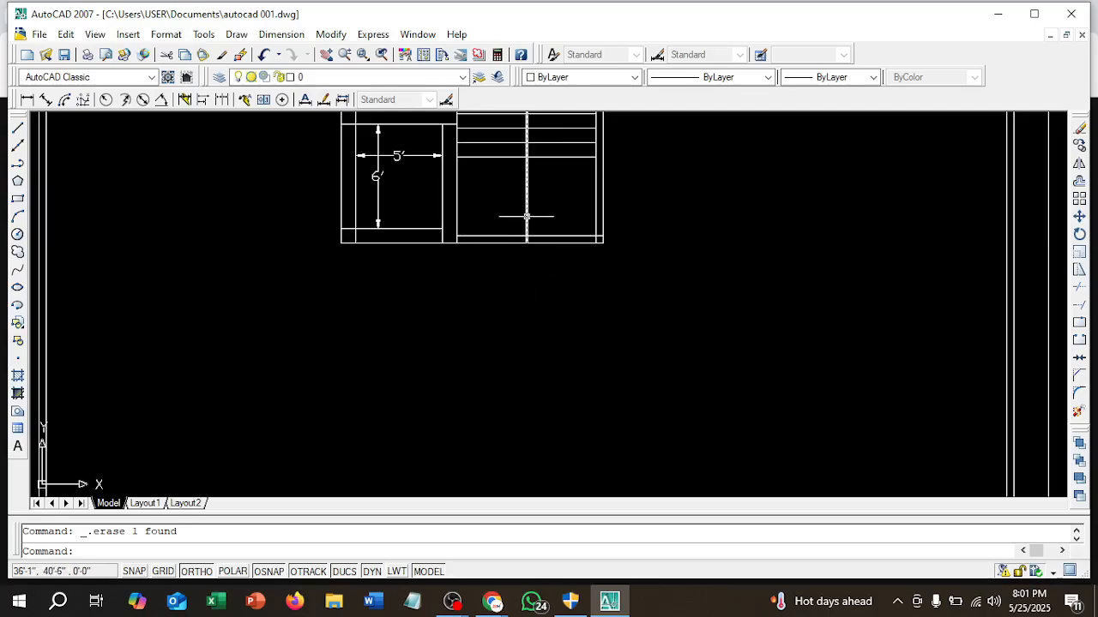
click(526, 216)
click(527, 243)
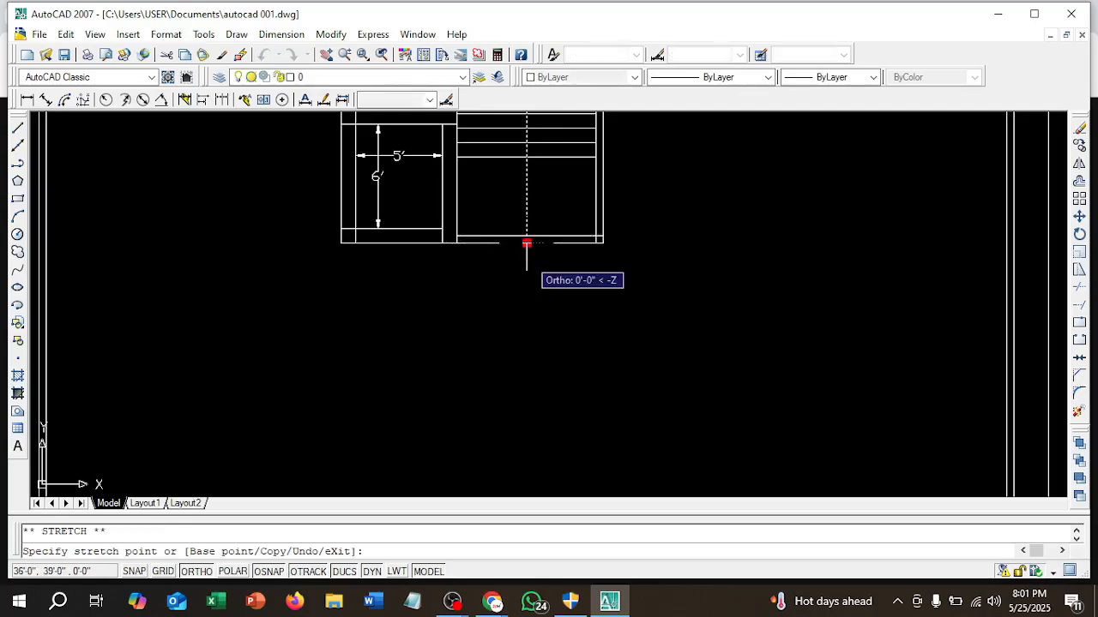
scroll(539, 378, down, 4)
middle_drag(539, 380, 543, 265)
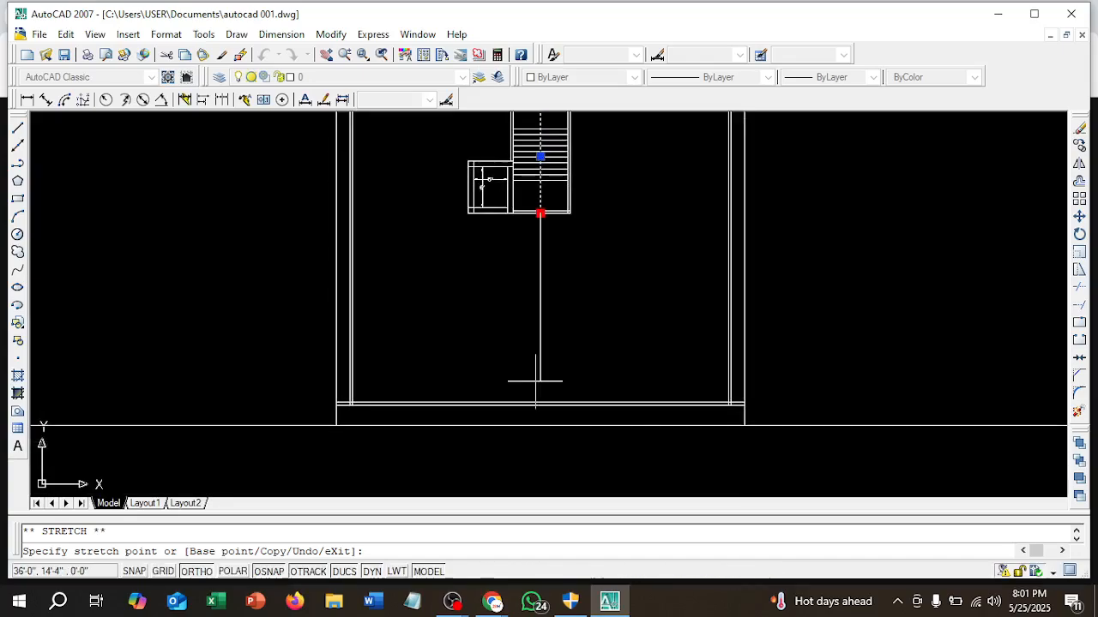
scroll(537, 395, up, 1)
scroll(539, 420, up, 2)
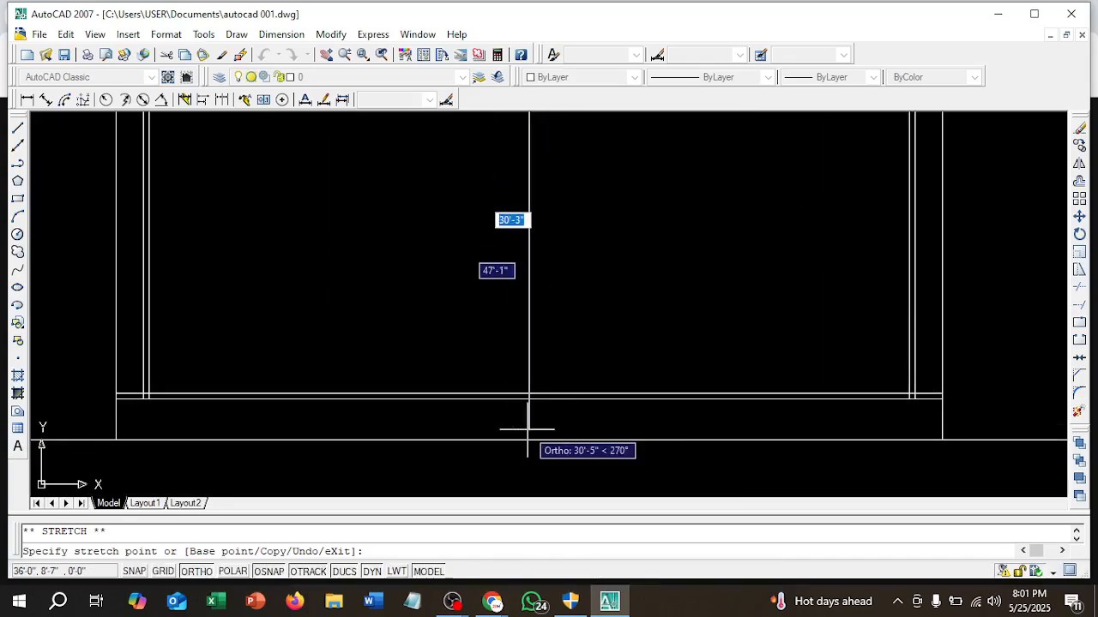
click(527, 421)
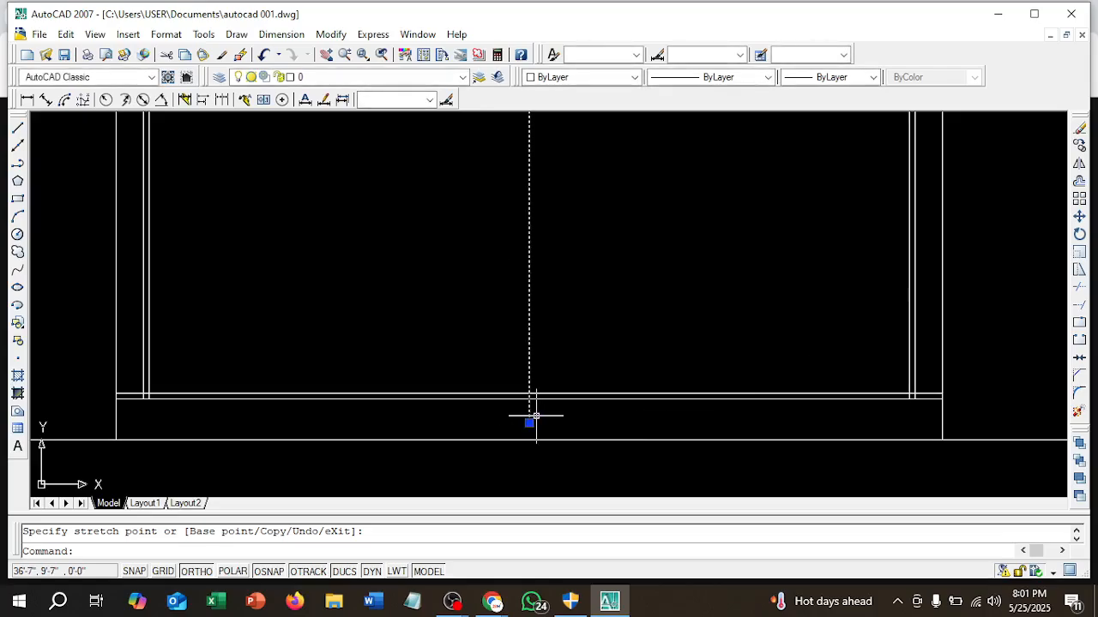
key(Escape)
scroll(612, 265, down, 5)
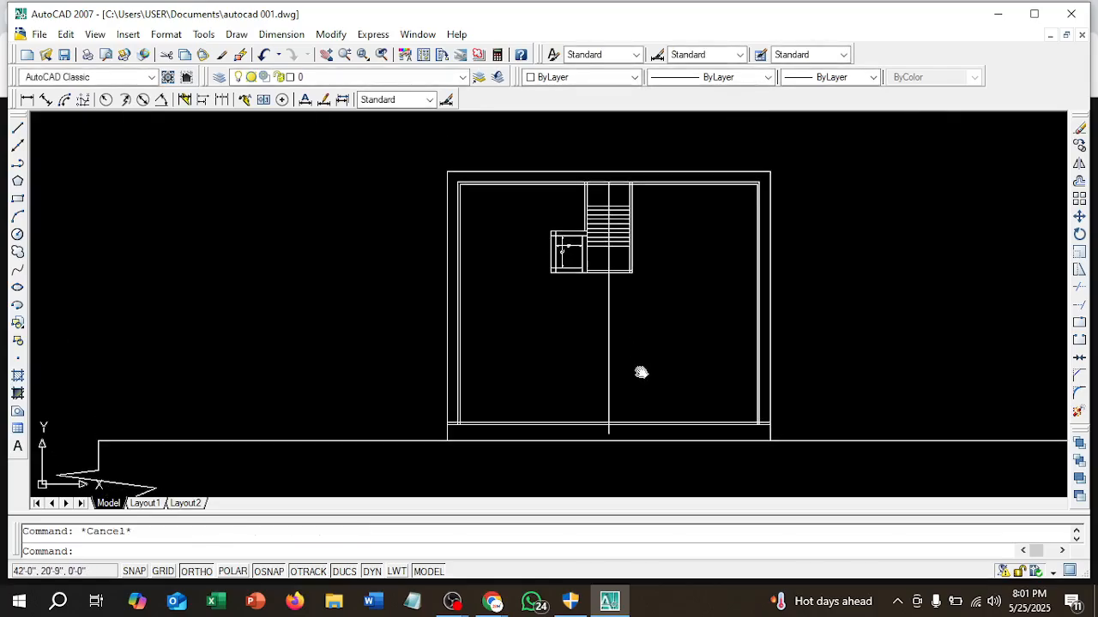
scroll(581, 299, up, 2)
scroll(601, 258, up, 1)
scroll(571, 312, down, 2)
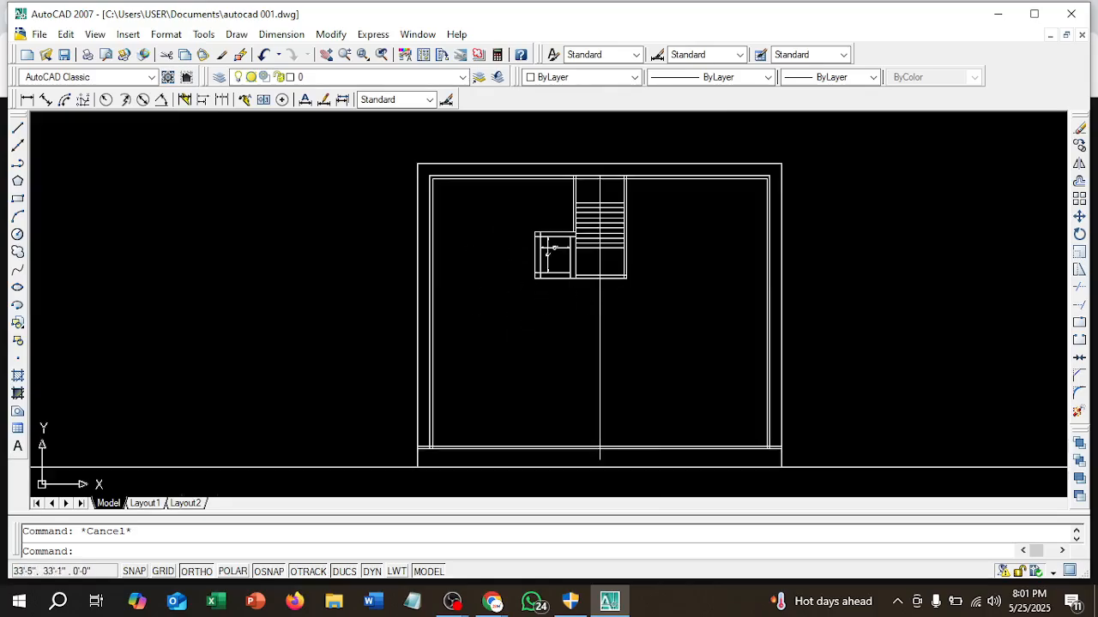
scroll(617, 295, up, 3)
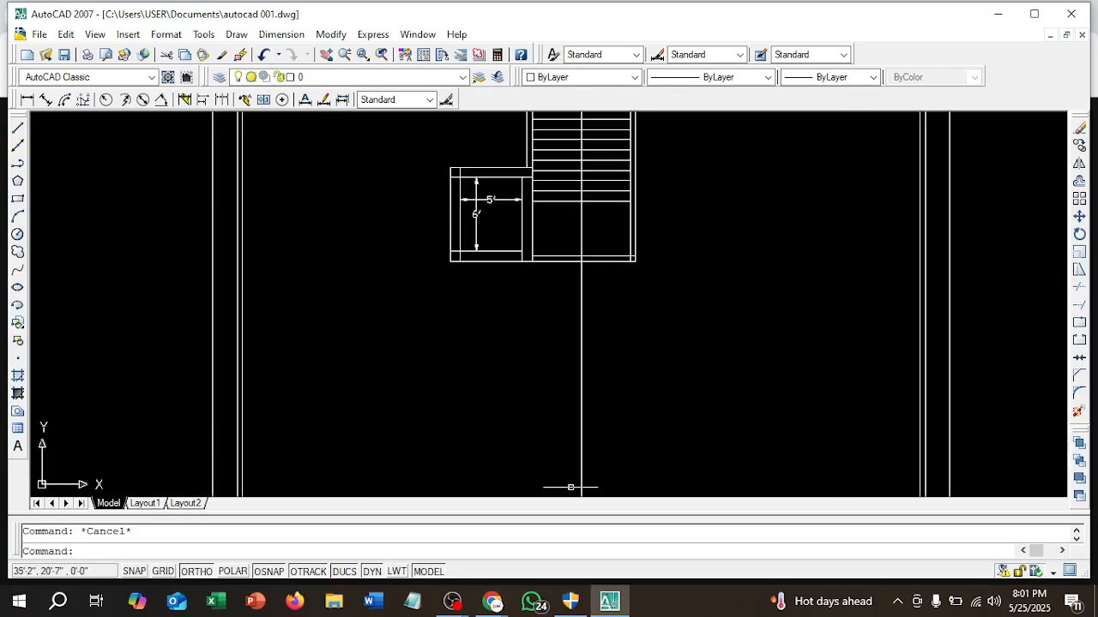
mouse_move(493, 598)
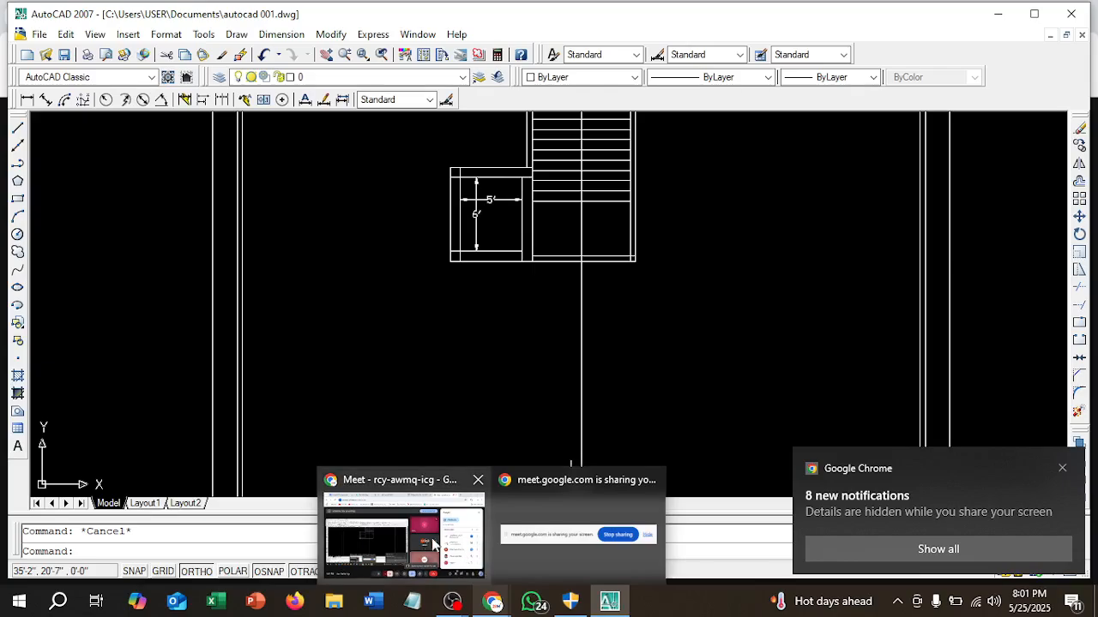
mouse_move(419, 540)
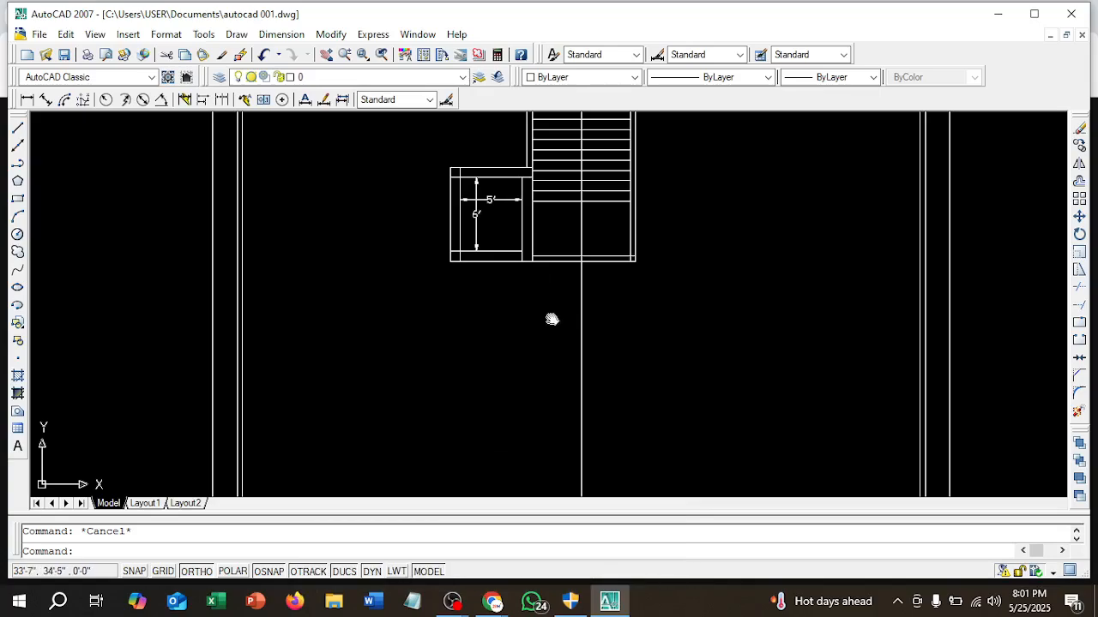
mouse_move(551, 319)
middle_down()
mouse_move(540, 444)
mouse_move(556, 302)
middle_up()
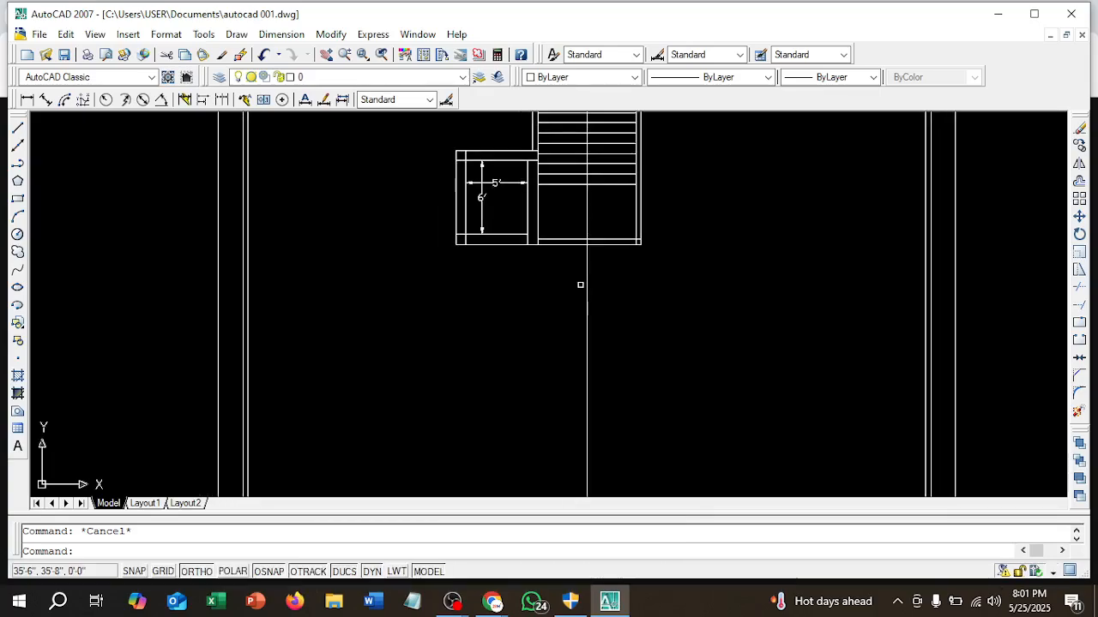
- Trim the stair centre line between the lowest tread and the stairwell's lower wall, using all objects as cutting edges
scroll(583, 276, up, 2)
scroll(613, 296, down, 5)
scroll(610, 262, up, 3)
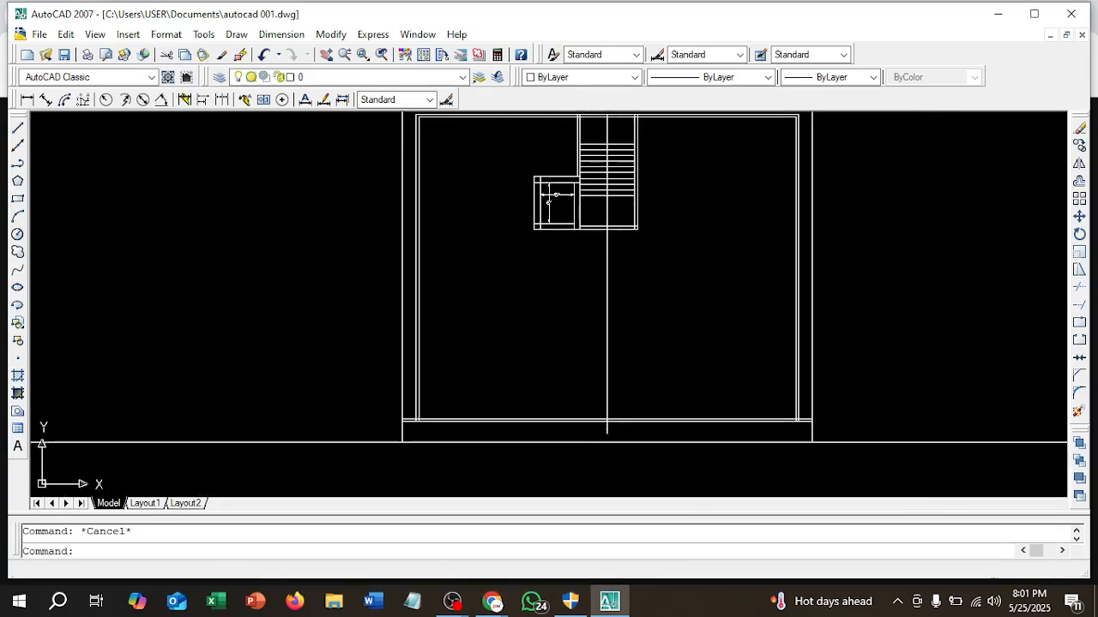
scroll(606, 257, up, 1)
scroll(598, 257, down, 2)
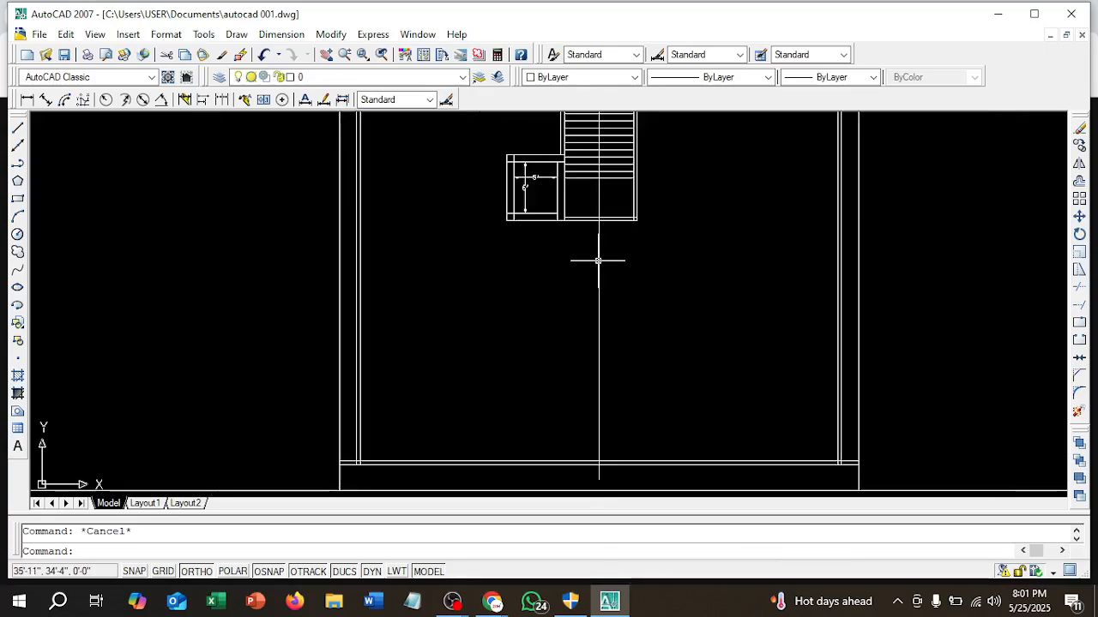
middle_drag(604, 206, 617, 283)
scroll(617, 271, up, 3)
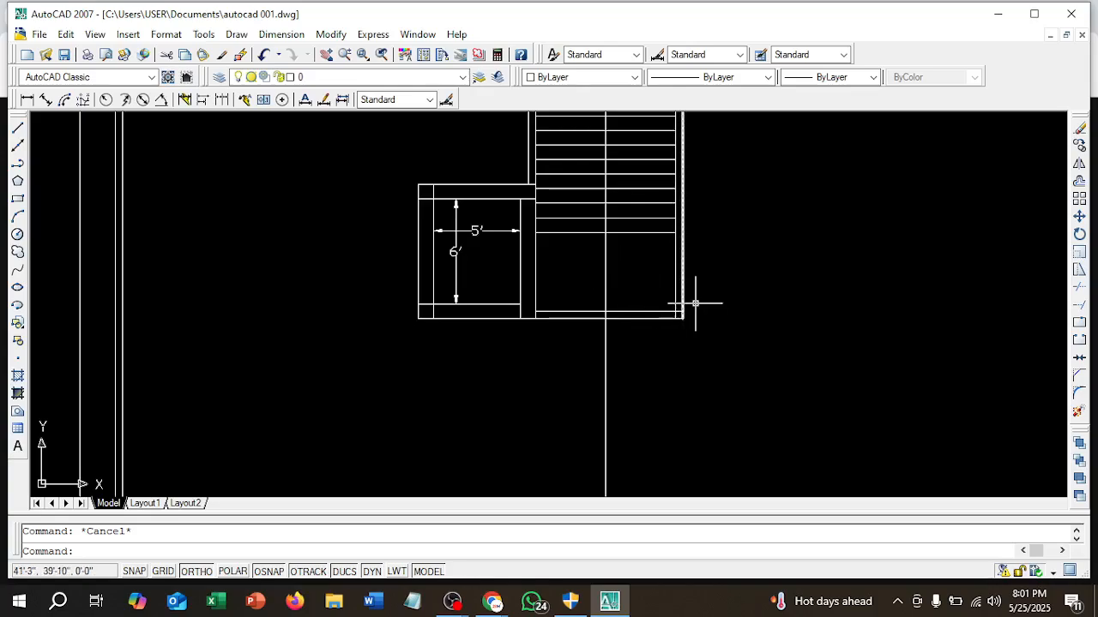
click(1077, 288)
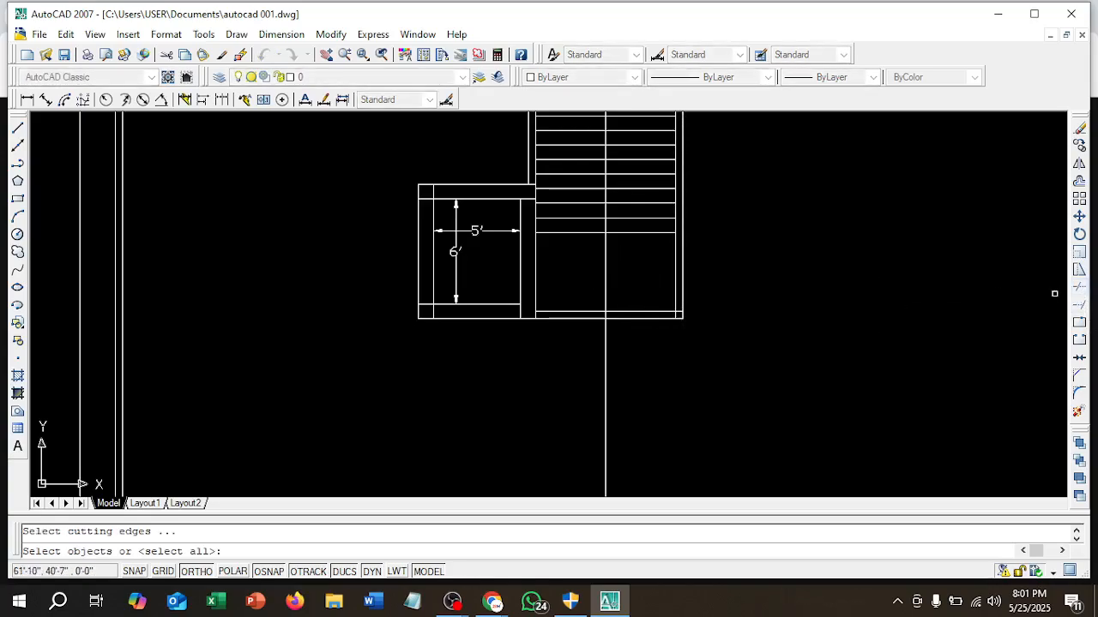
key(Return)
right_click(824, 213)
click(864, 277)
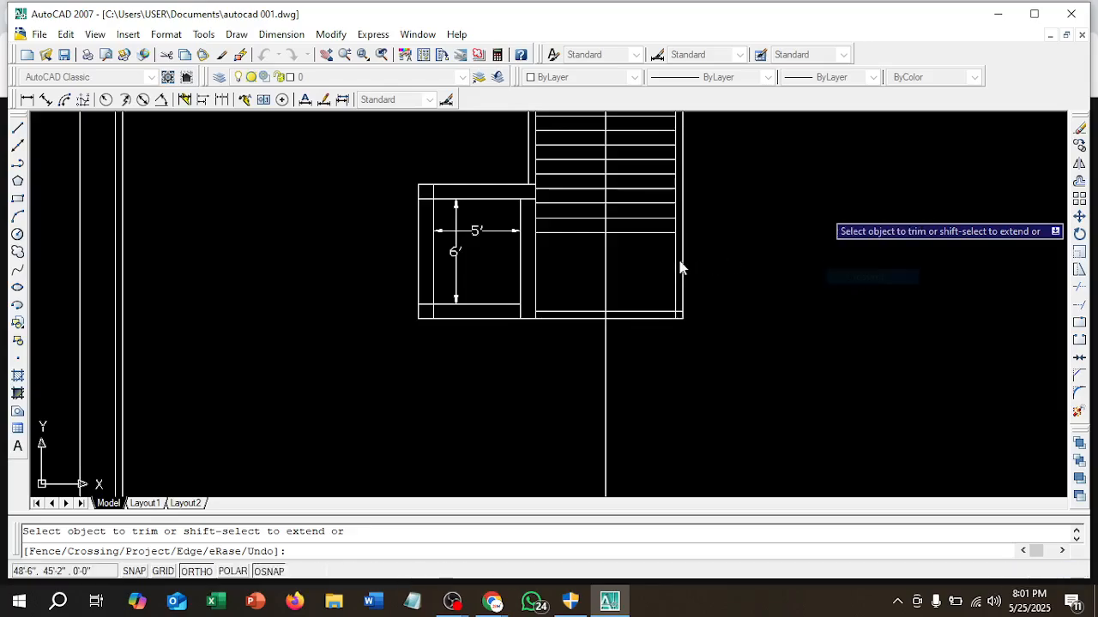
click(624, 272)
click(588, 260)
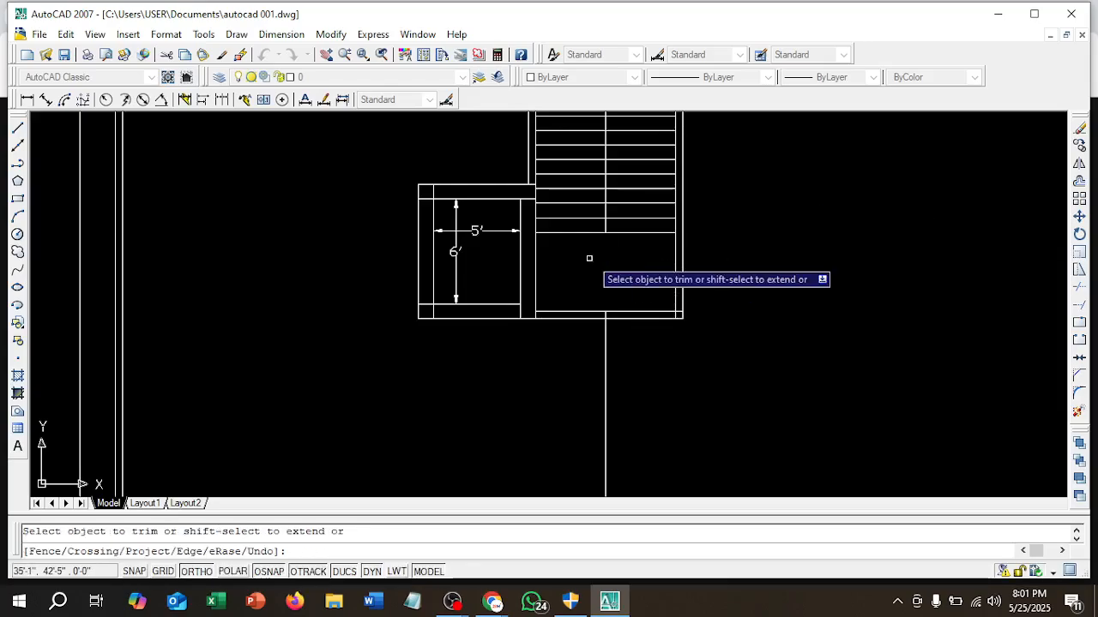
- Trim the centre line's overhang below the building's bottom wall and finish trimming
scroll(715, 326, down, 3)
middle_drag(712, 318, 738, 251)
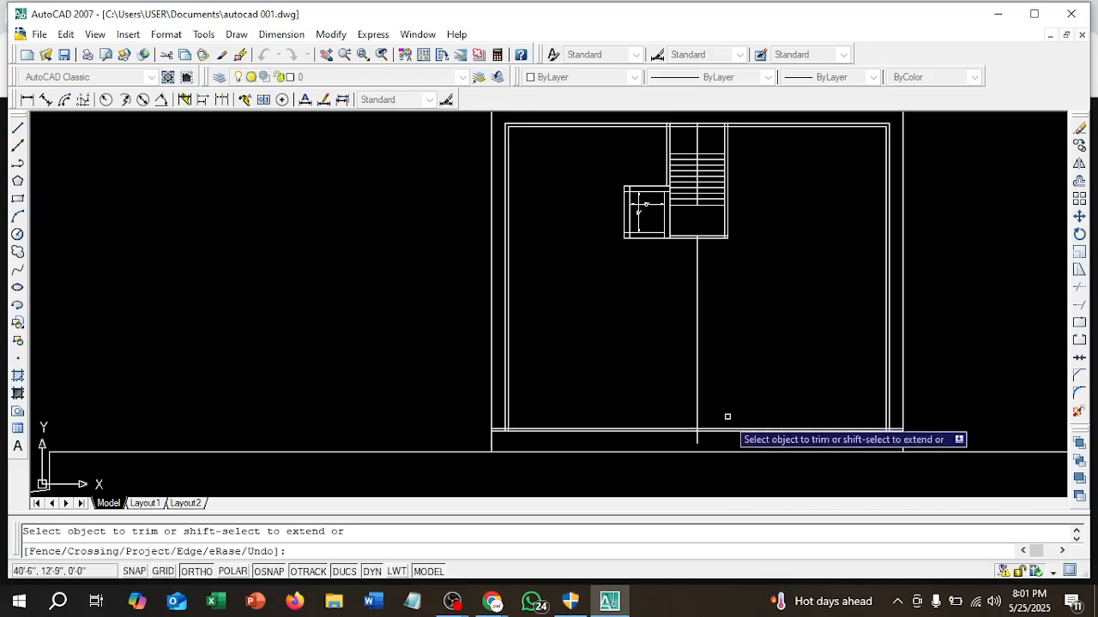
scroll(699, 465, up, 3)
click(667, 421)
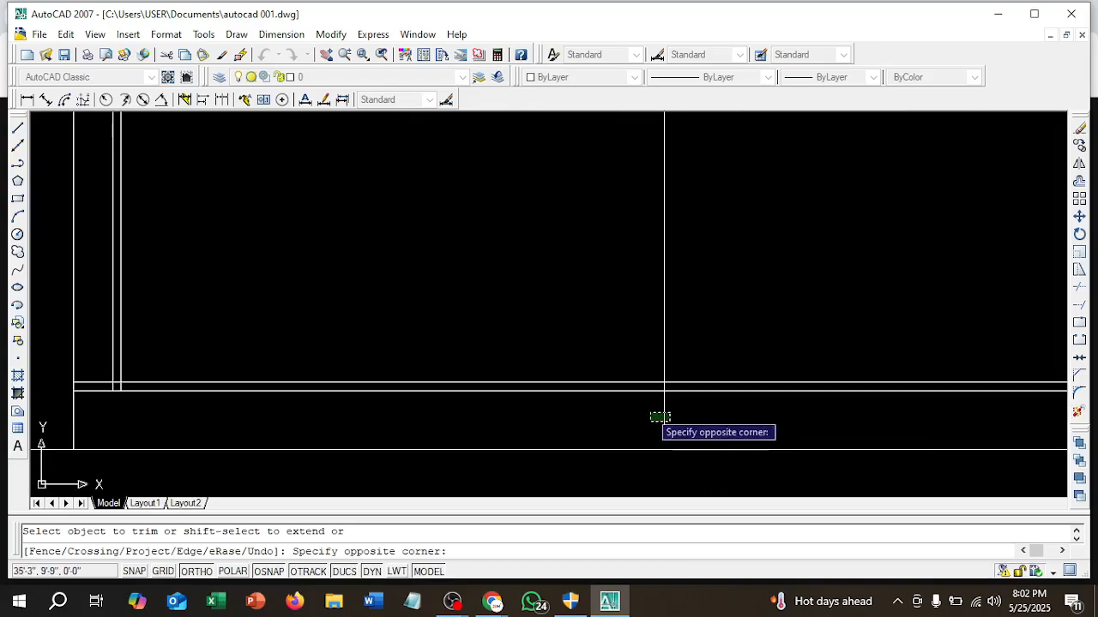
click(657, 419)
scroll(669, 297, down, 2)
key(Escape)
scroll(669, 294, down, 2)
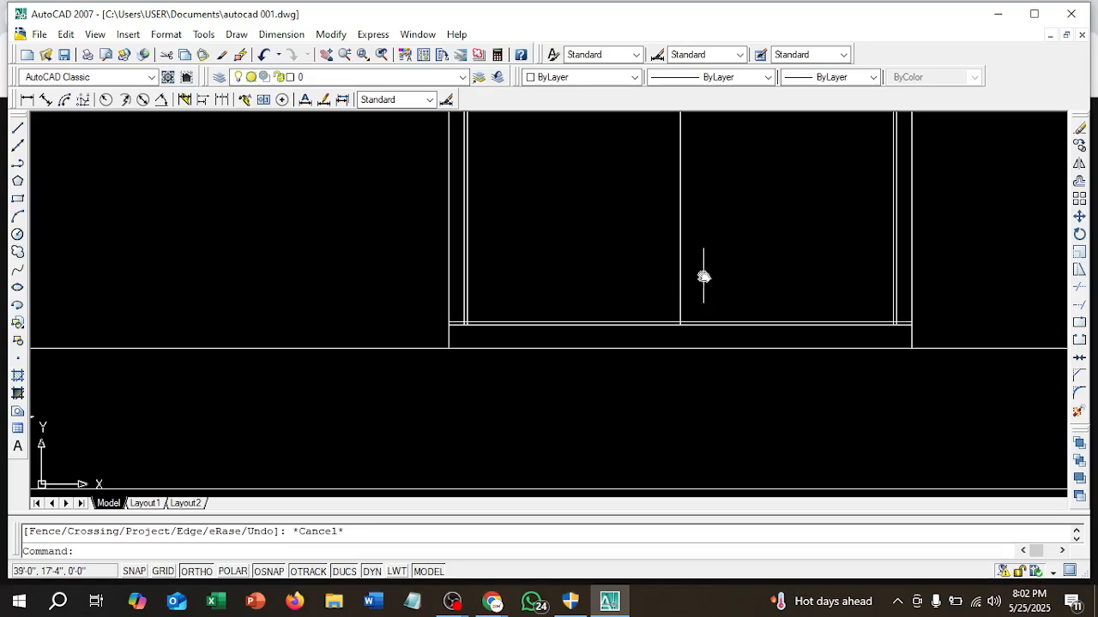
- Offset the vertical line below the stairwell by 2.5" to each side to form the partition wall's two faces
scroll(705, 274, down, 2)
scroll(666, 326, up, 4)
middle_drag(680, 332, 681, 284)
scroll(681, 290, up, 4)
scroll(683, 261, down, 3)
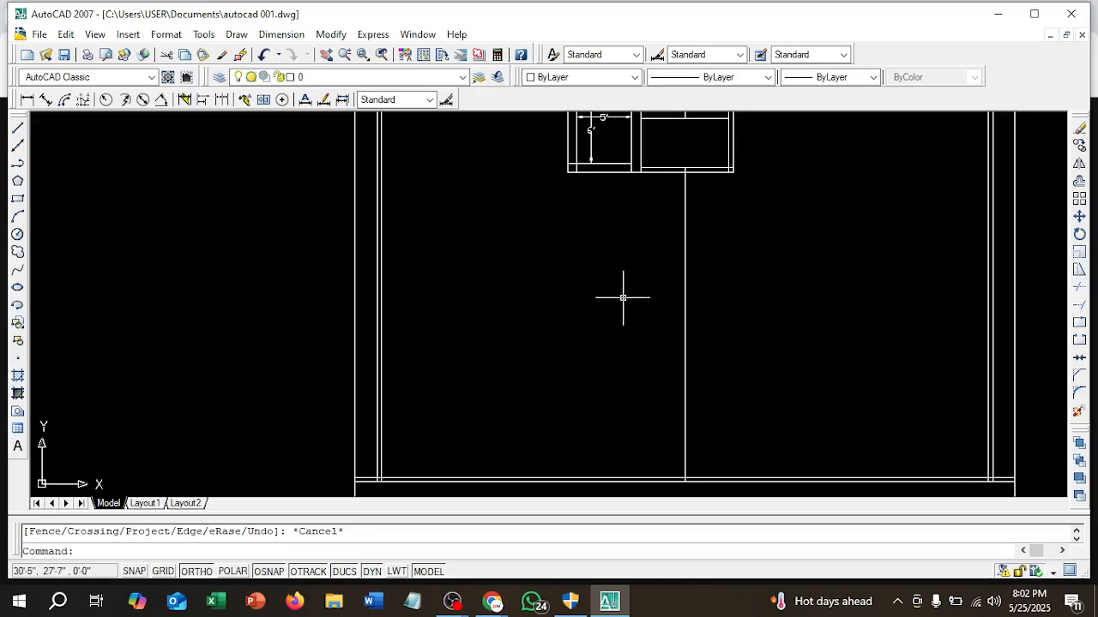
text(o)
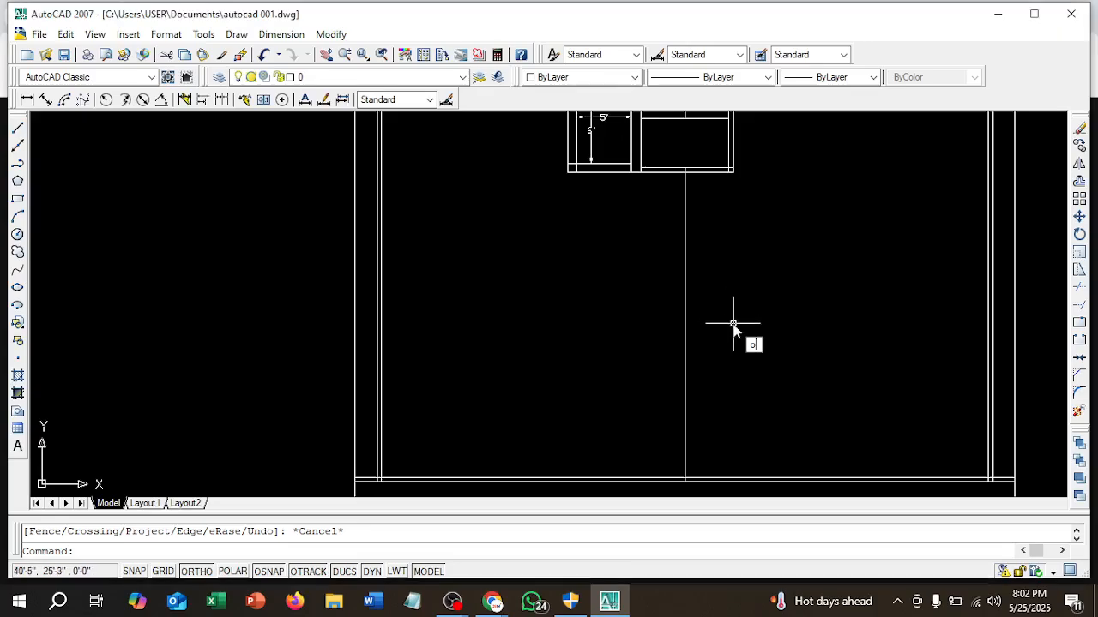
key(Return)
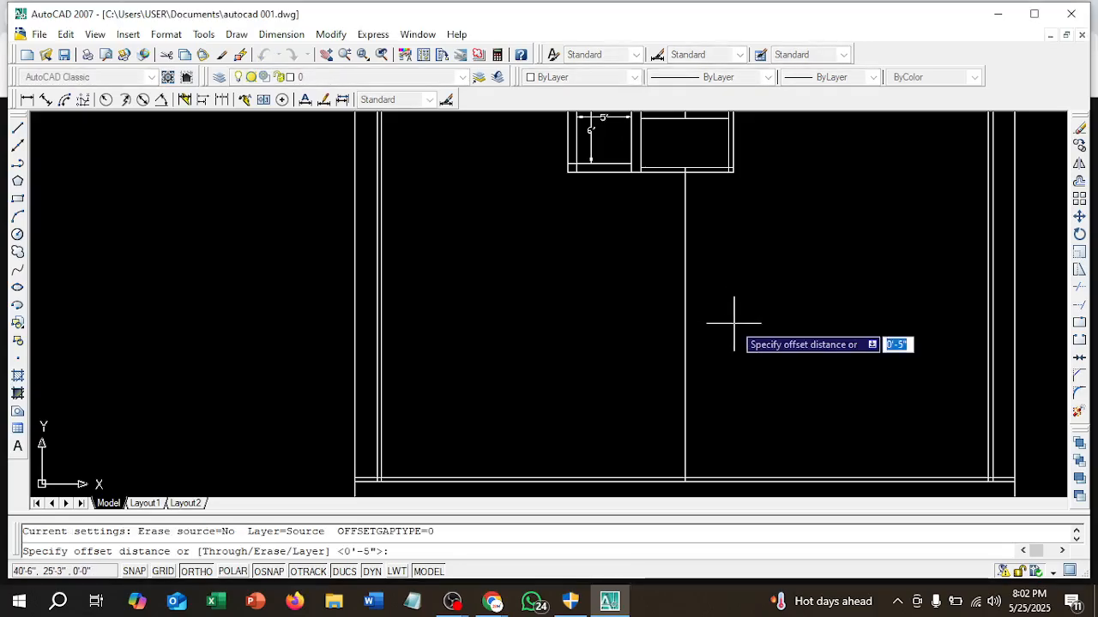
text(2.)
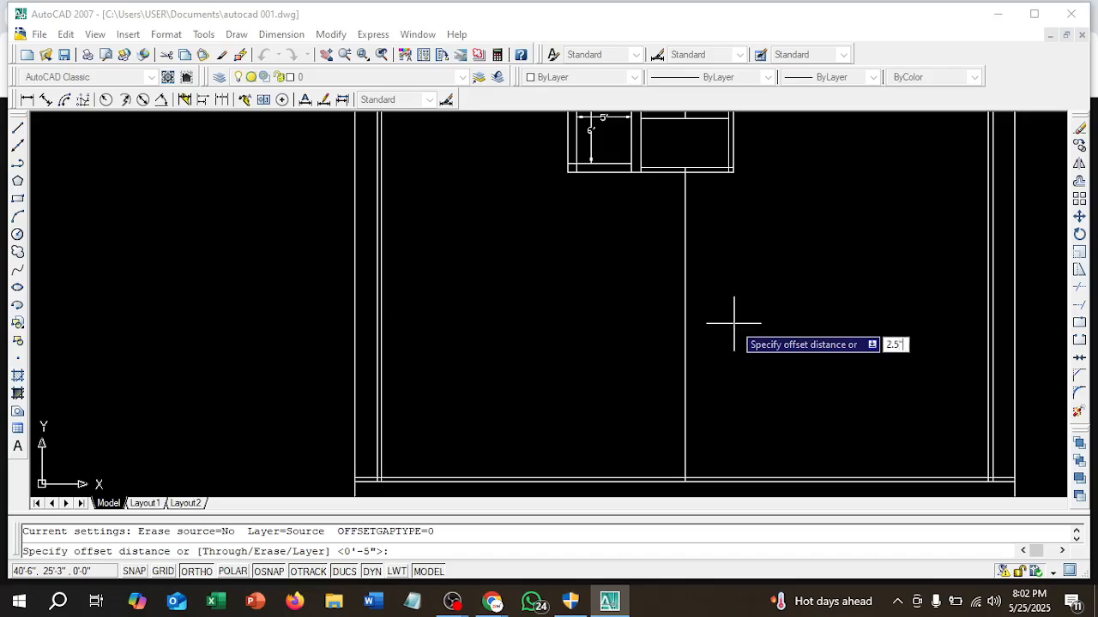
key(Return)
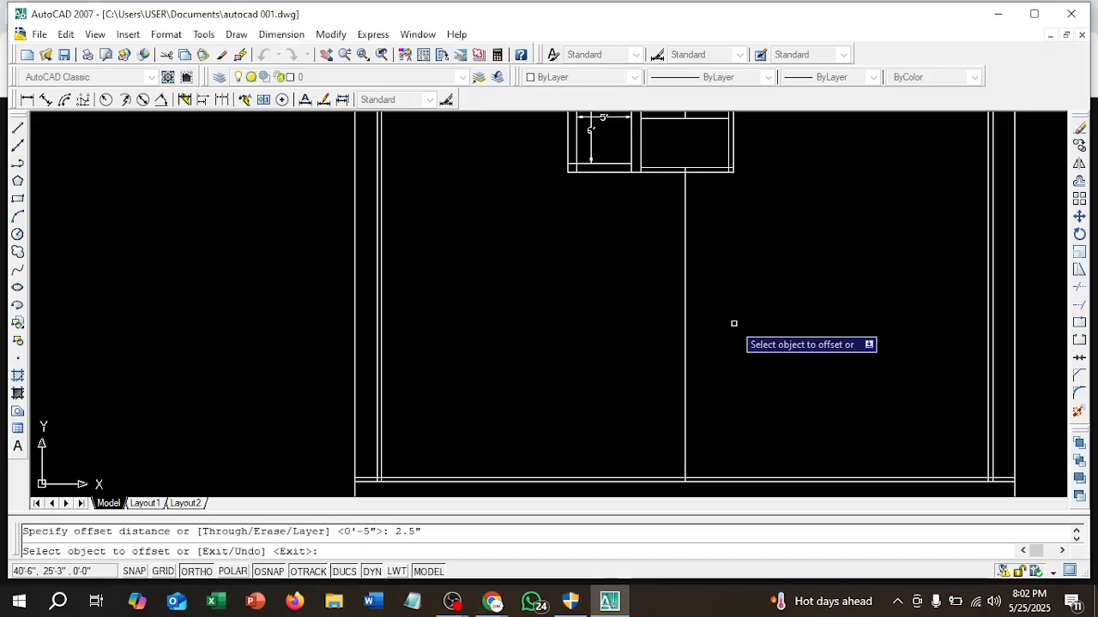
click(685, 312)
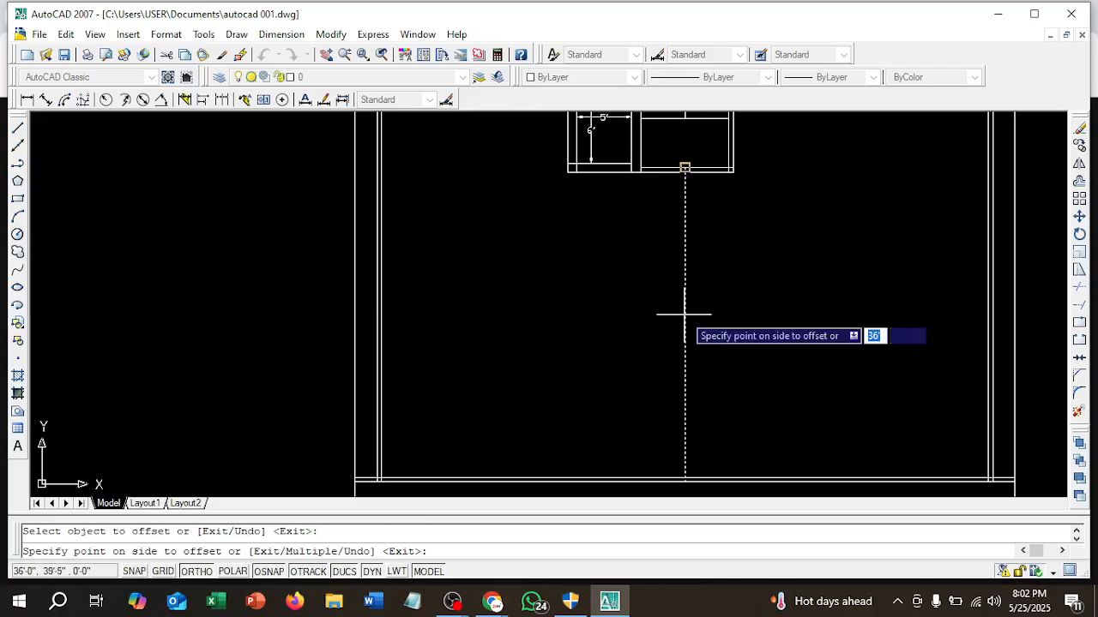
click(769, 318)
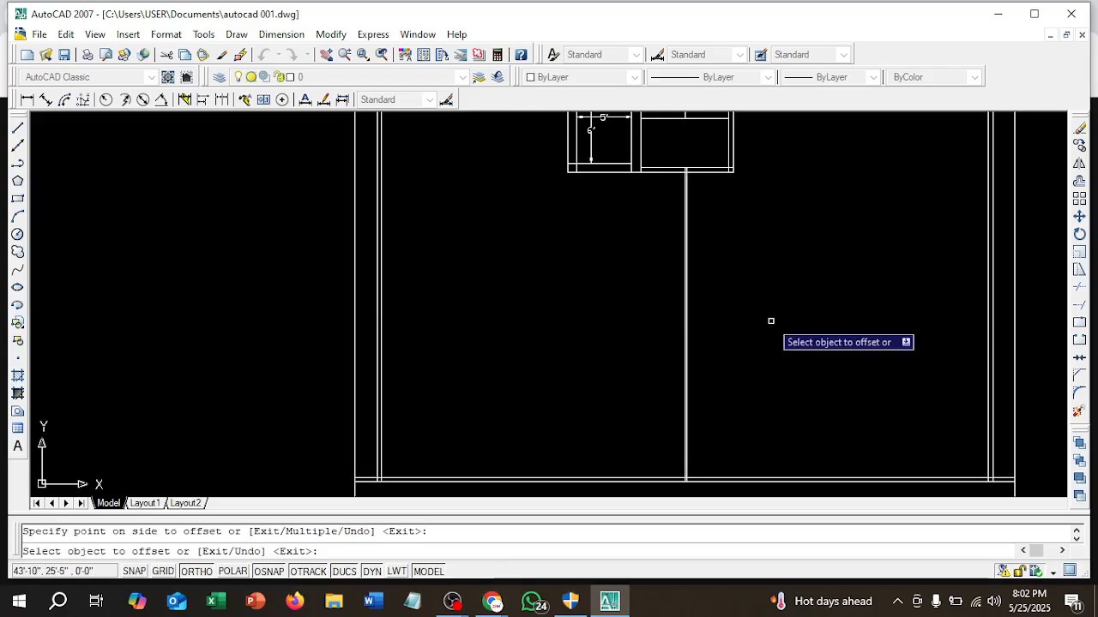
scroll(681, 315, up, 3)
click(681, 315)
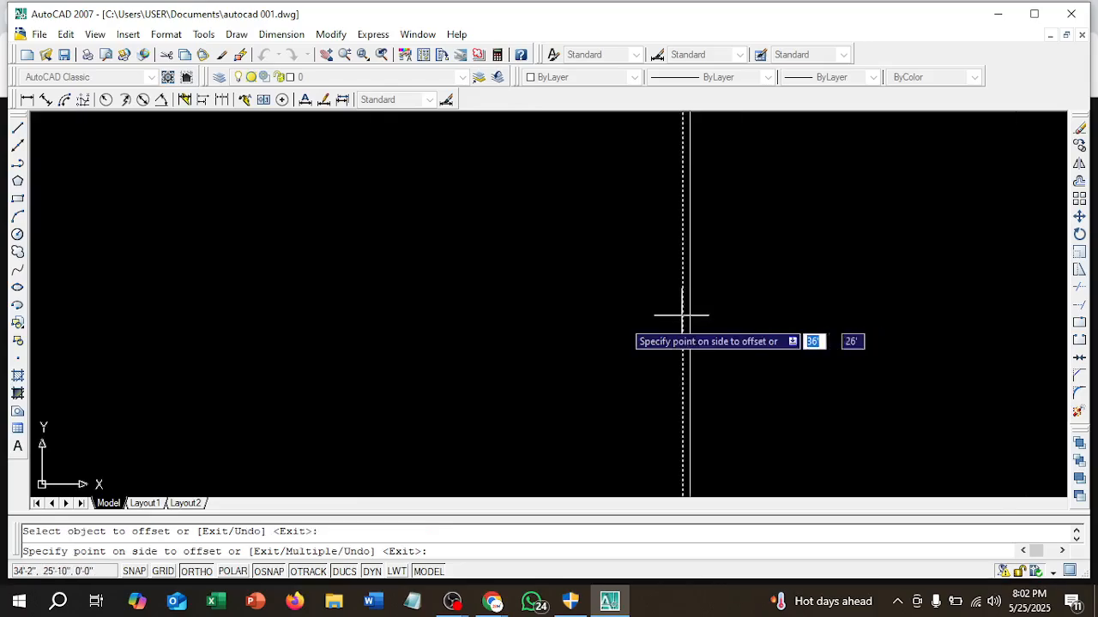
click(631, 316)
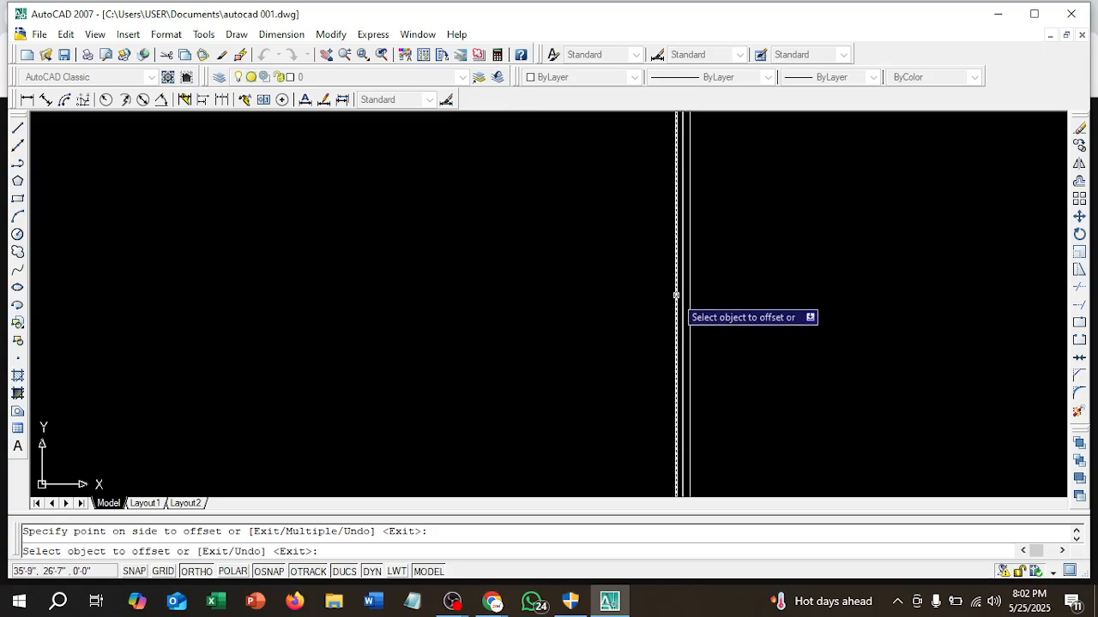
key(Escape)
- Erase the original middle line between the two offset partition wall lines
scroll(684, 297, up, 3)
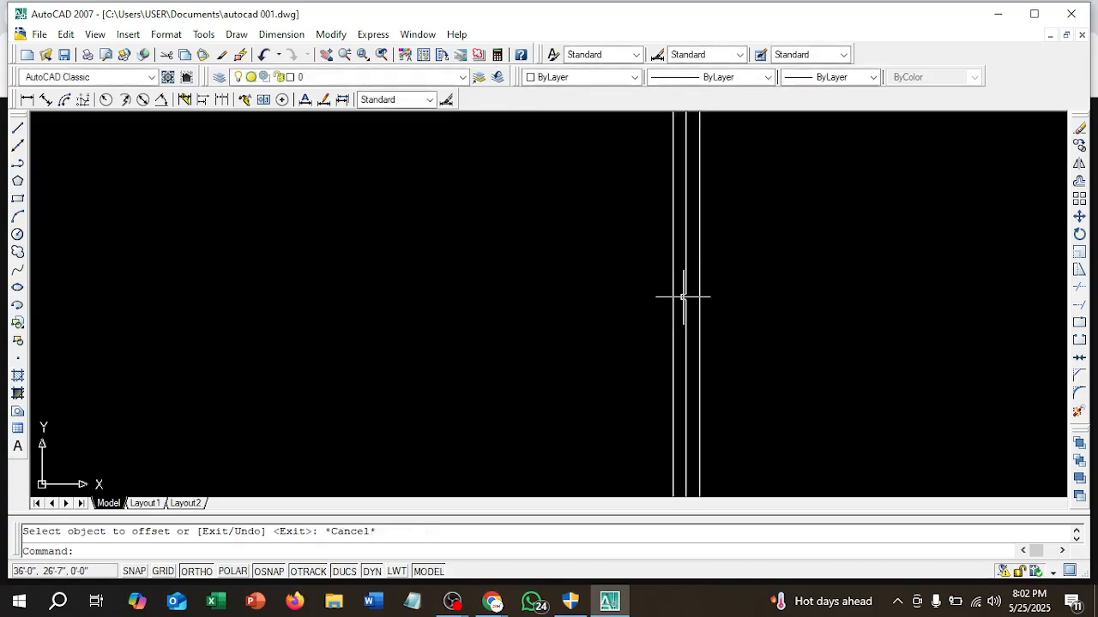
click(685, 297)
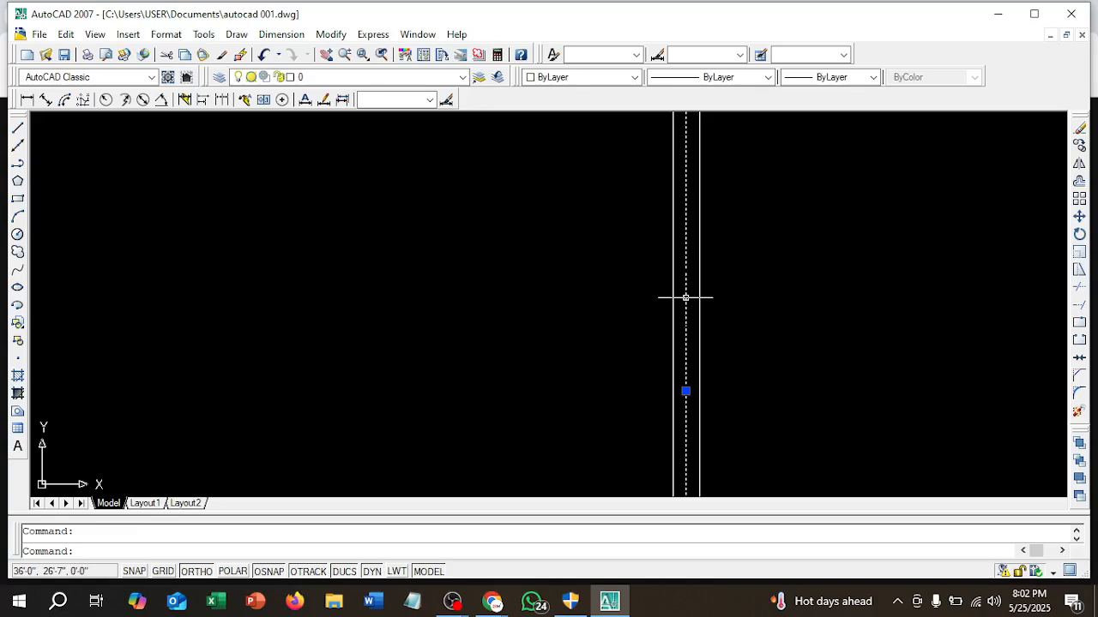
key(Delete)
scroll(682, 290, down, 3)
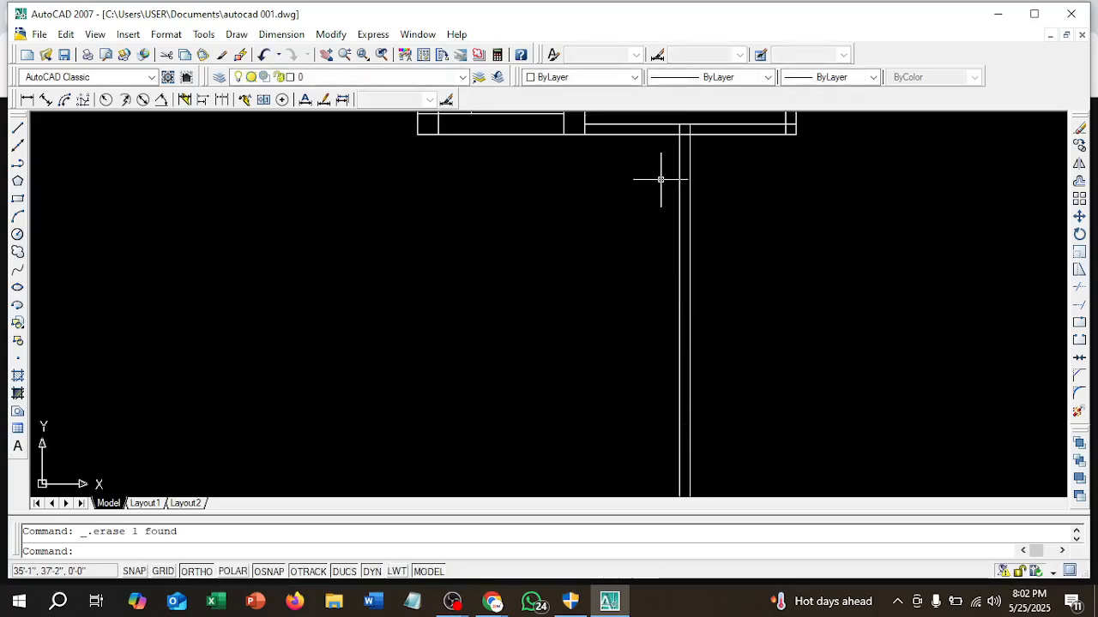
- Add a horizontal linear dimension across the partition wall's thickness, just below the stairwell's lower wall
scroll(664, 178, up, 4)
middle_drag(698, 165, 677, 288)
scroll(682, 226, up, 2)
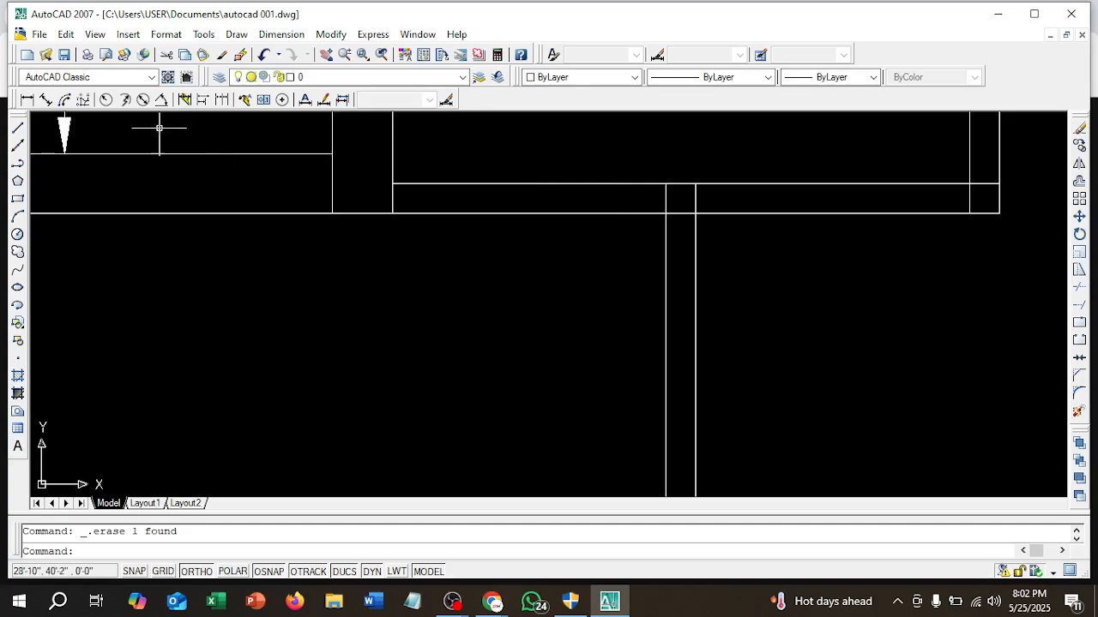
click(26, 99)
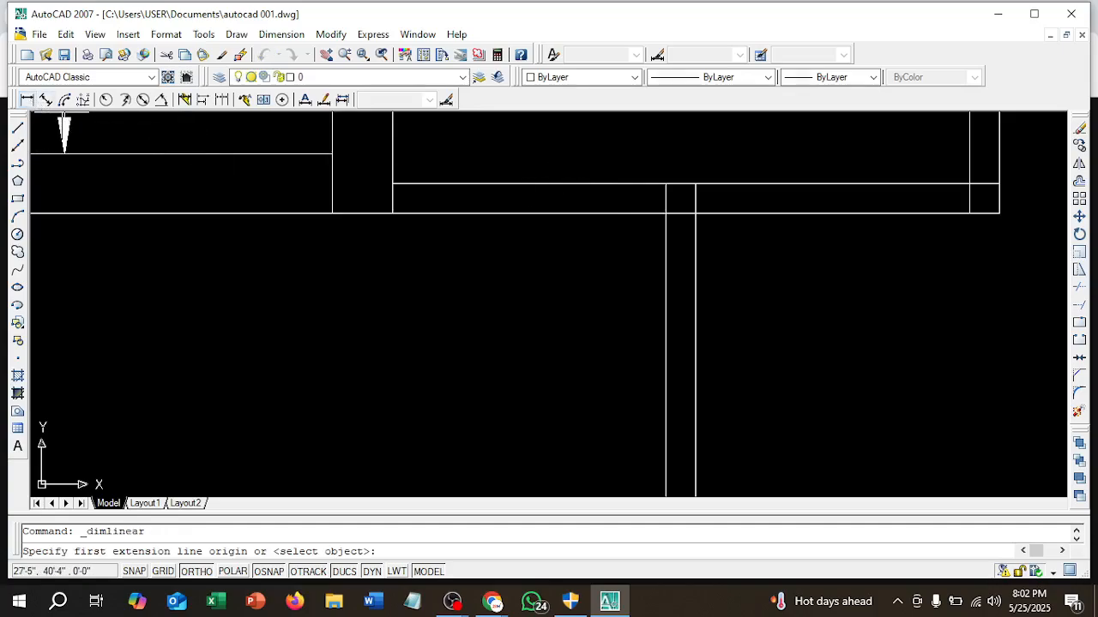
click(665, 213)
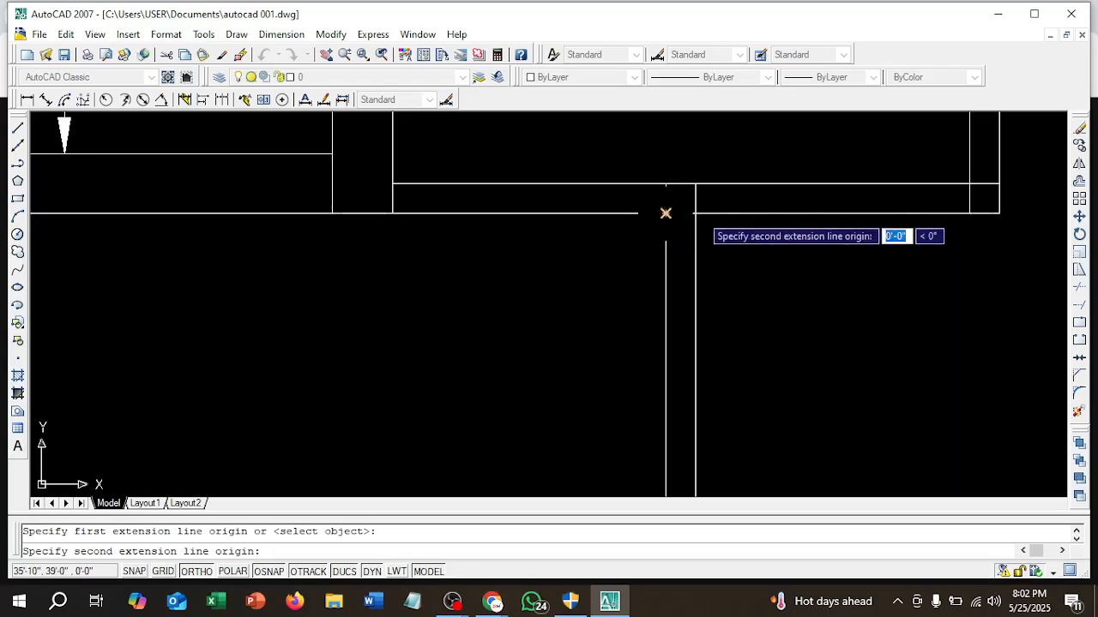
click(694, 212)
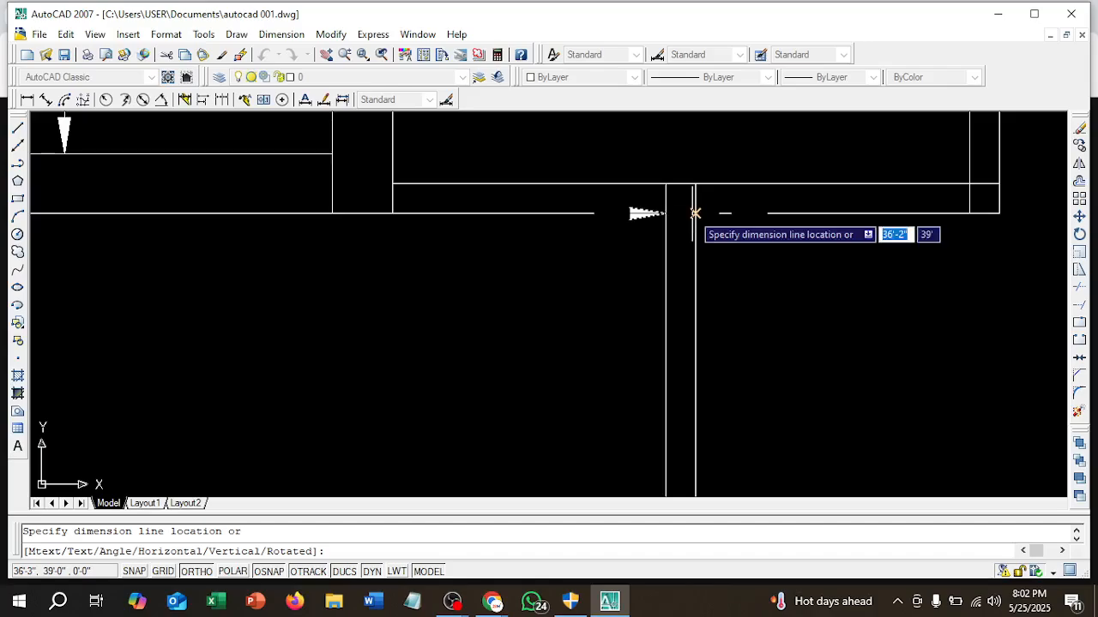
click(684, 281)
- Erase the thickness dimension across the partition wall below the stairwell
click(798, 315)
click(760, 279)
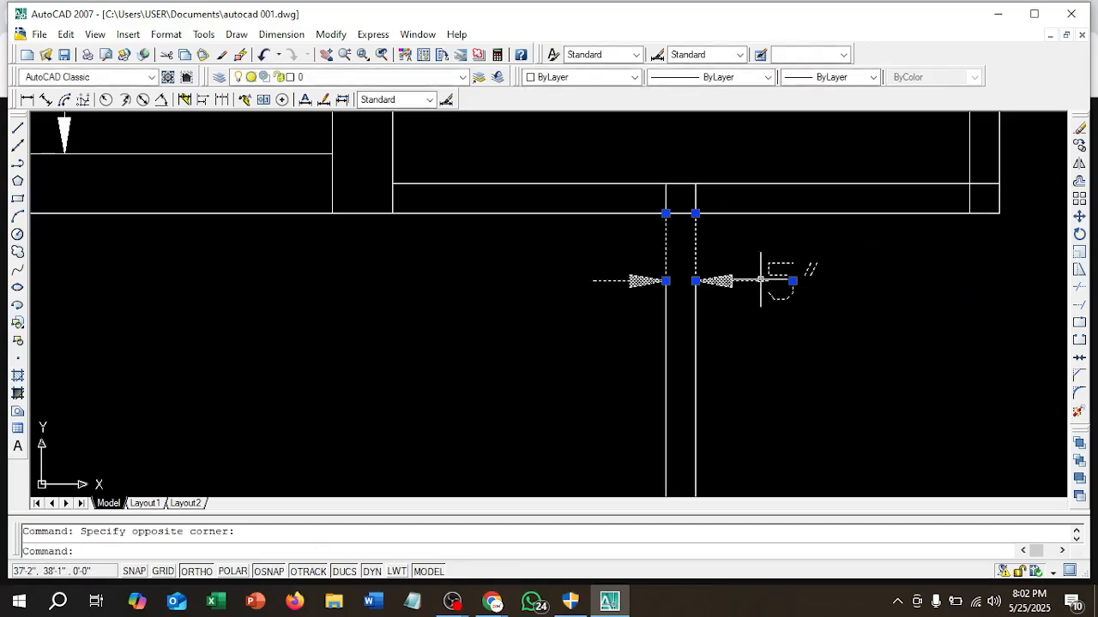
key(Delete)
scroll(652, 296, down, 6)
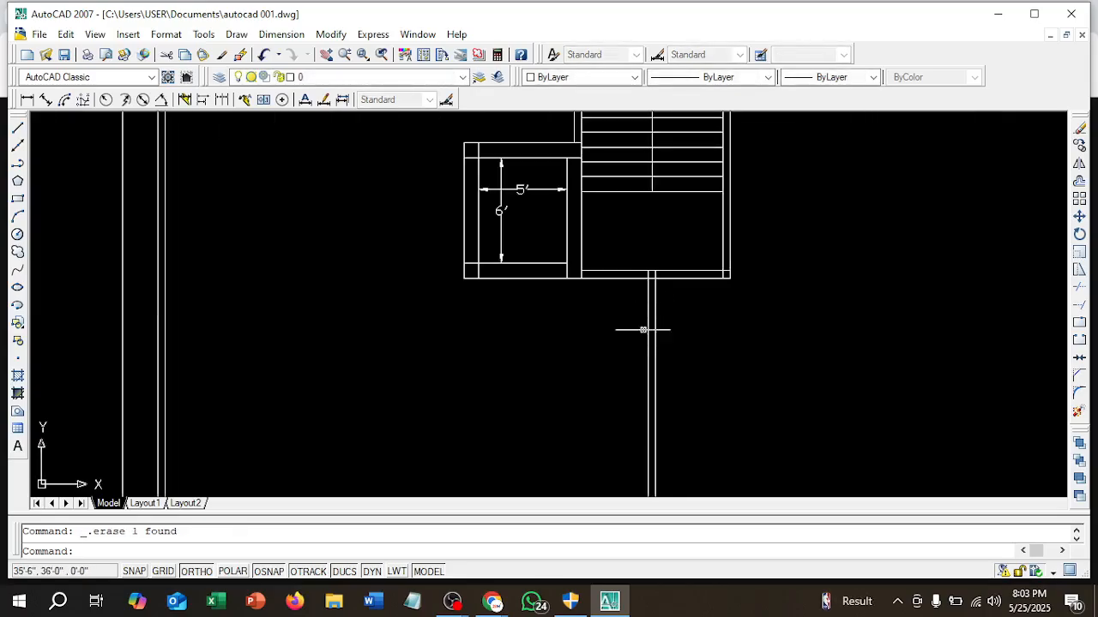
- Switch to the Google Meet call in Chrome to check it, and return to the AutoCAD drawing
mouse_move(493, 605)
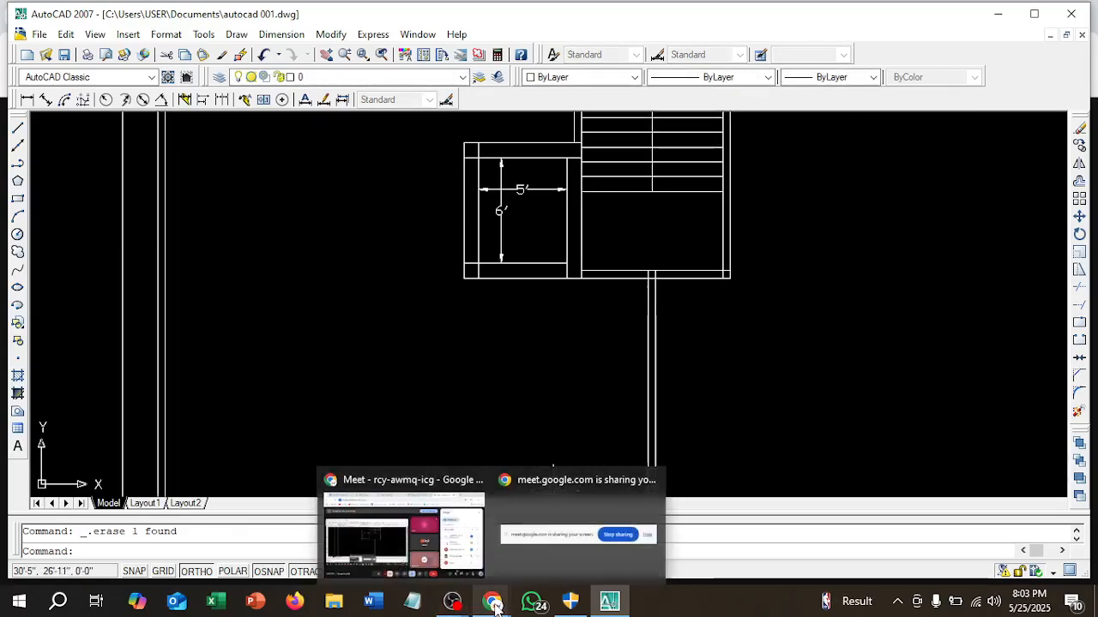
click(398, 523)
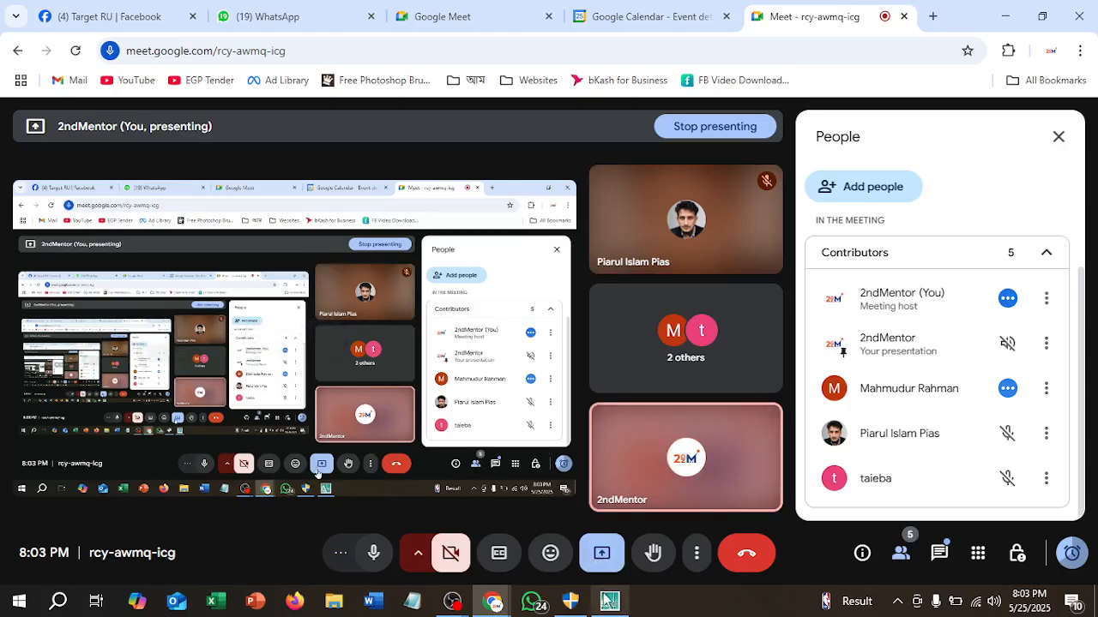
mouse_move(609, 601)
click(598, 566)
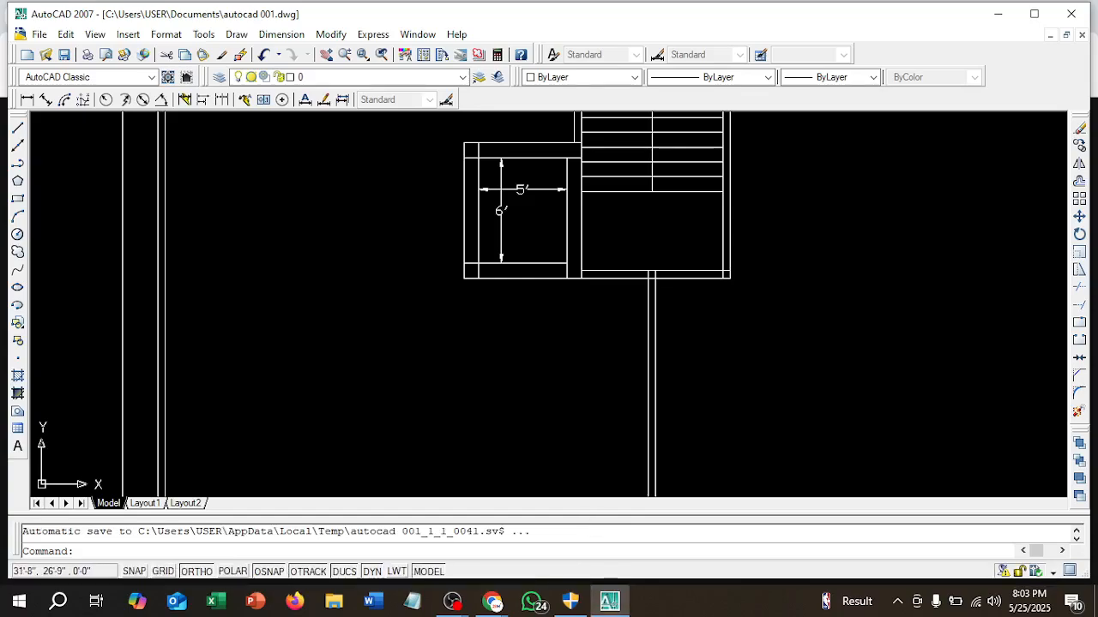
- Add a horizontal linear dimension from the partition wall's left face to the stairwell's left inner wall line, placed below the stairwell's lower wall
scroll(463, 321, down, 2)
scroll(497, 318, up, 6)
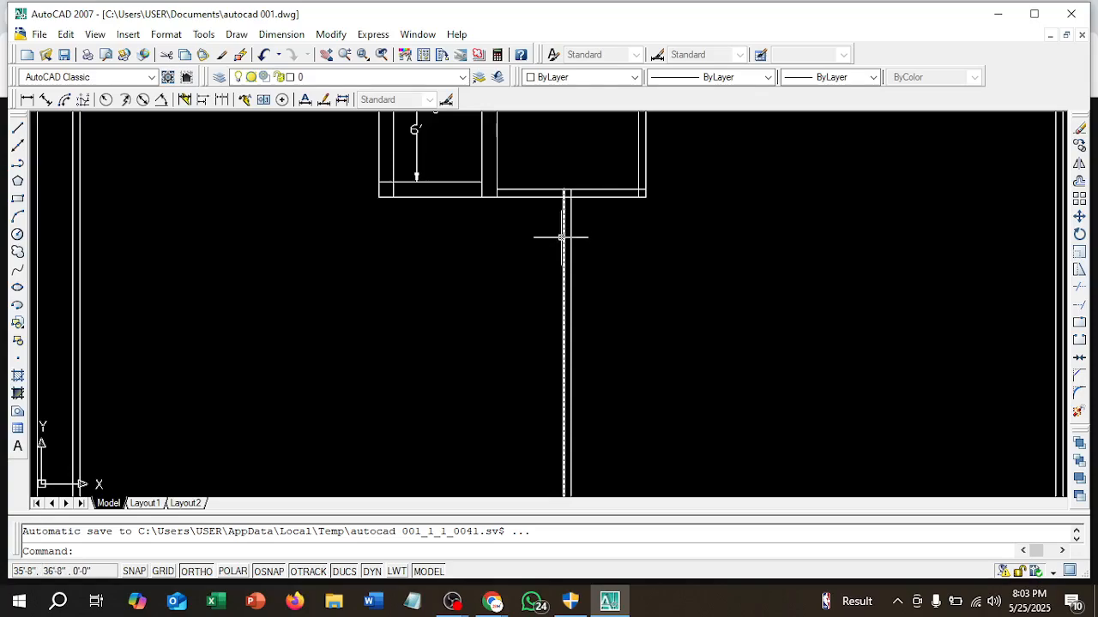
middle_drag(563, 238, 595, 441)
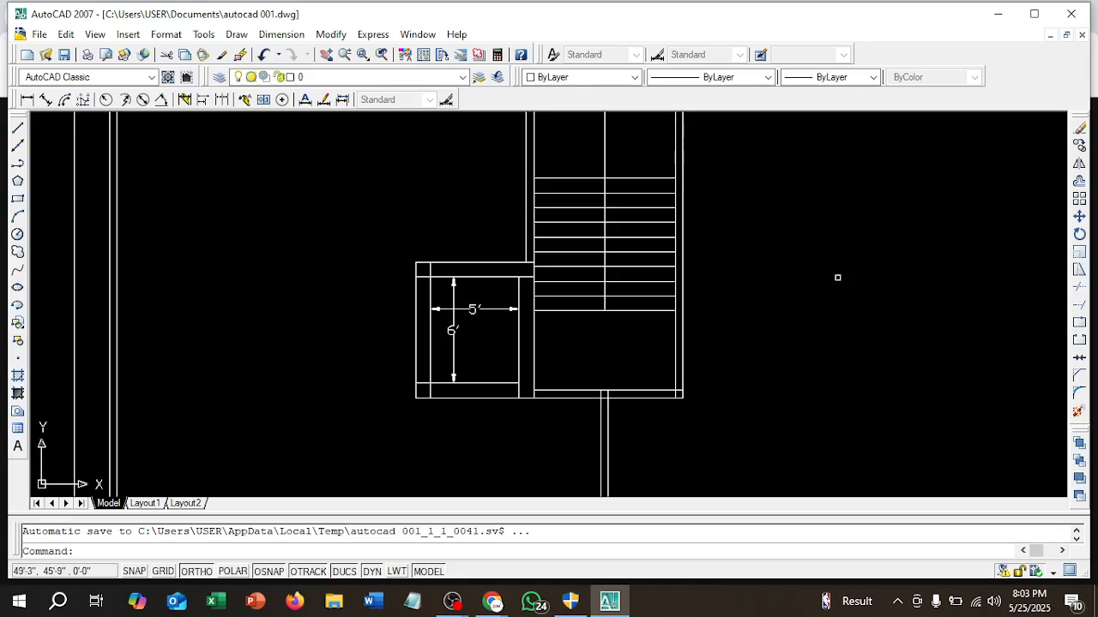
click(26, 99)
scroll(647, 420, up, 3)
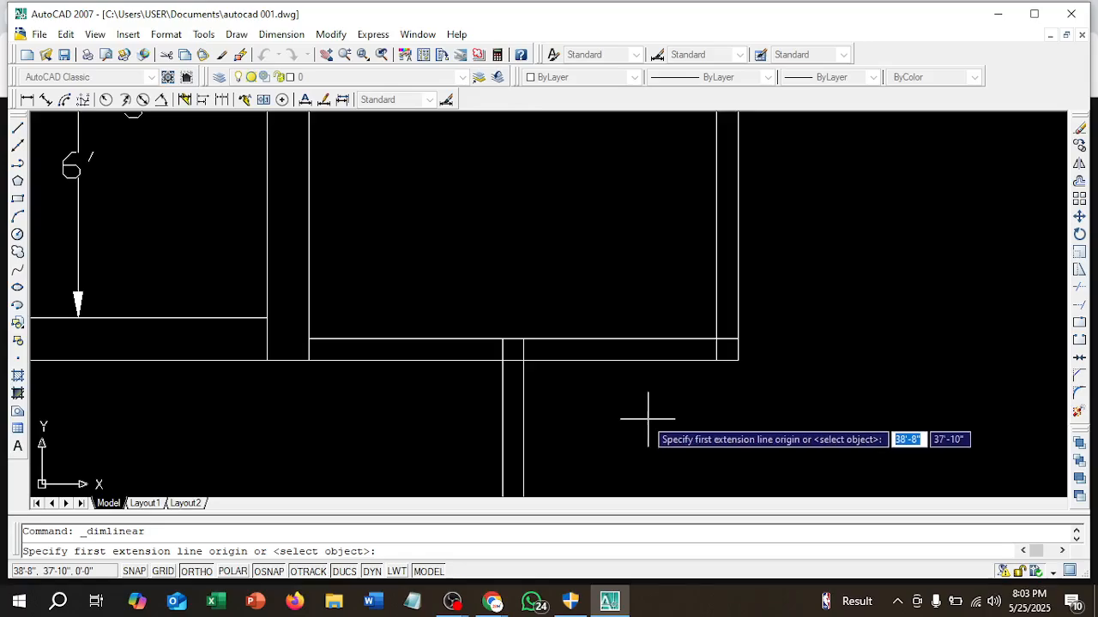
click(502, 360)
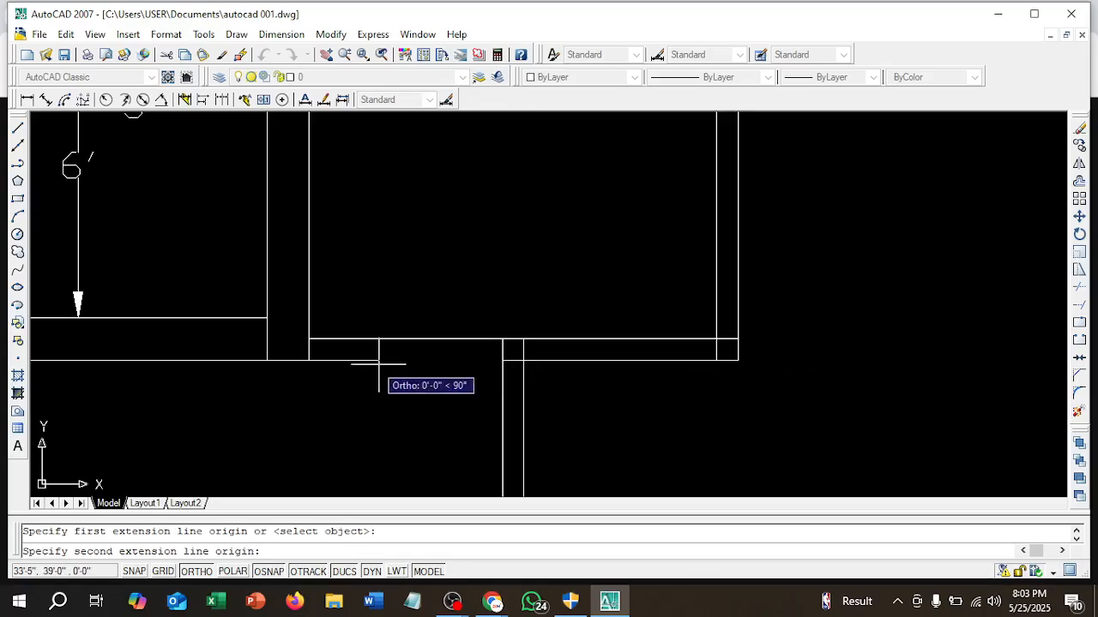
click(309, 360)
click(343, 425)
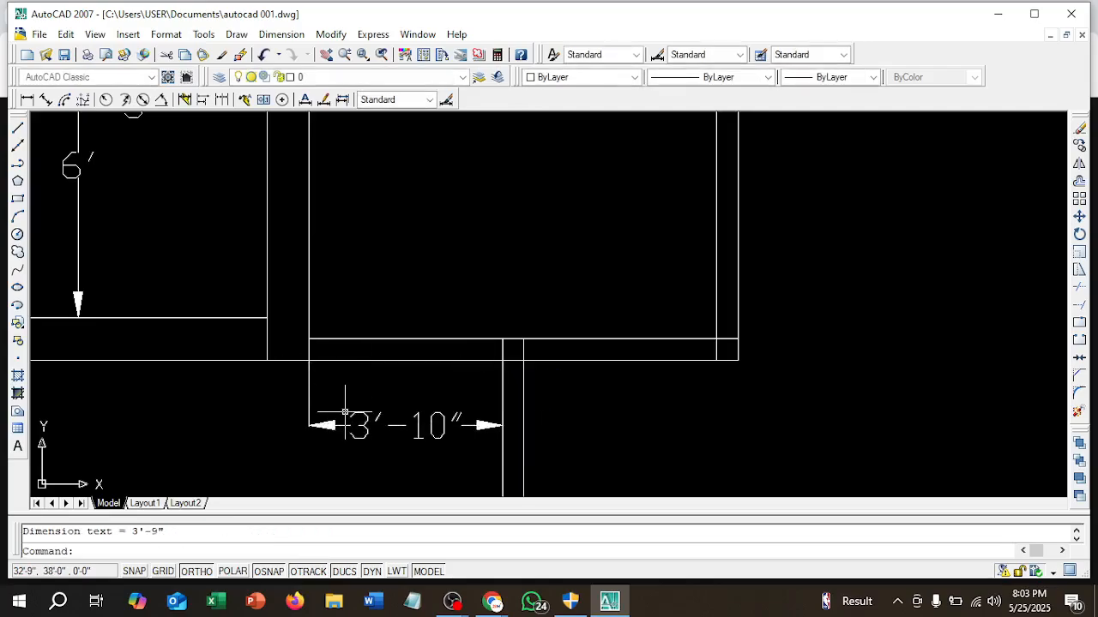
- Add a horizontal linear dimension from the partition wall's right face to the stairwell's right inner wall line, below the stairwell's lower wall
right_click(649, 245)
click(668, 255)
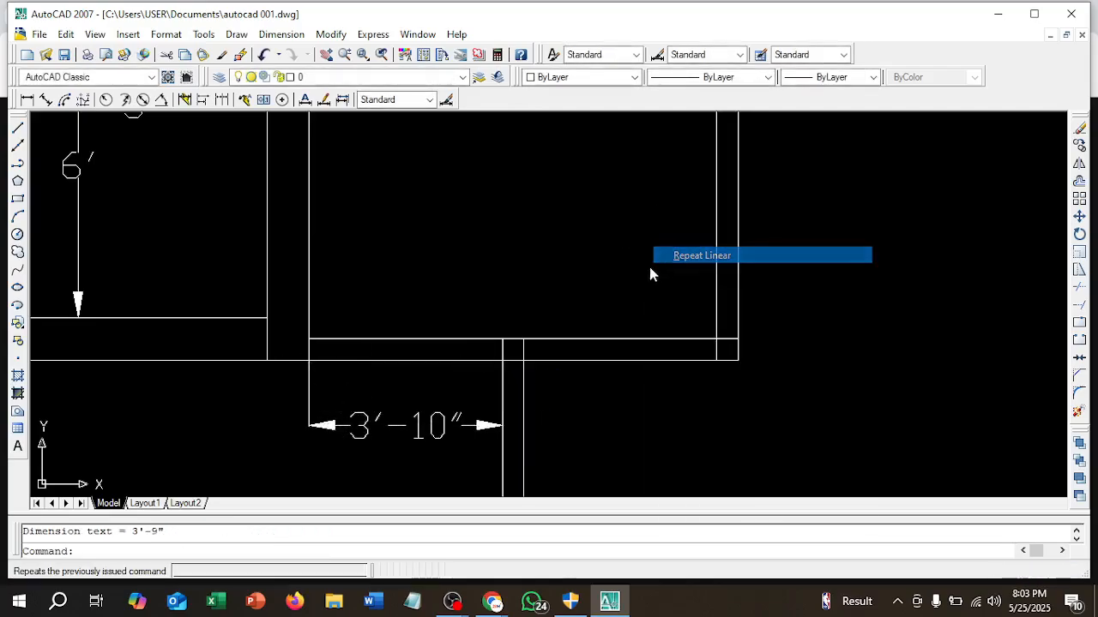
click(516, 359)
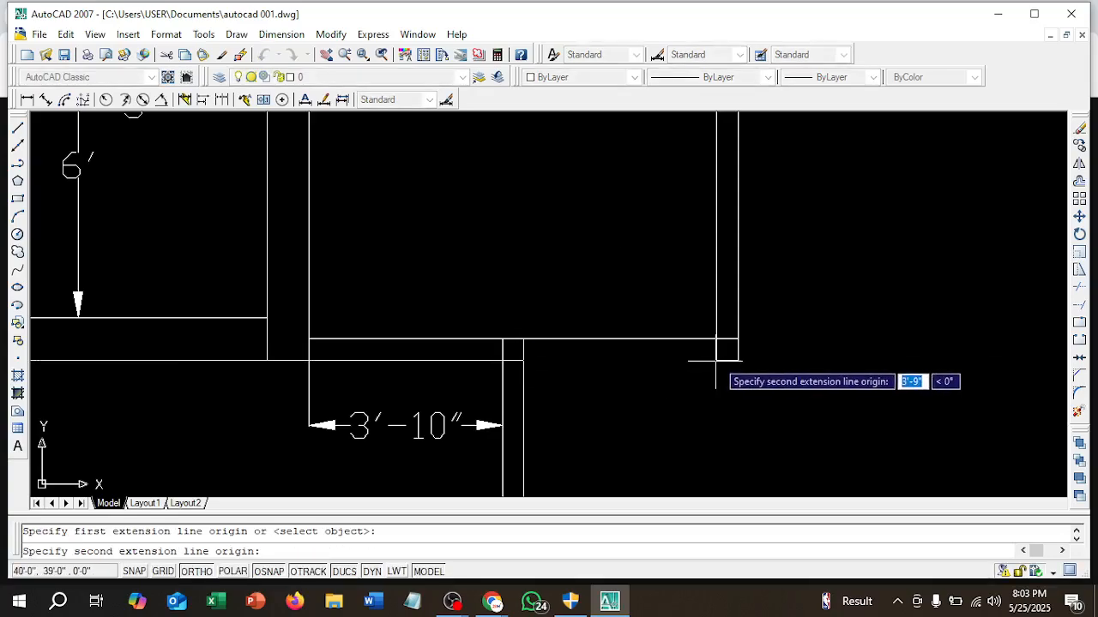
click(716, 360)
click(691, 408)
scroll(619, 361, down, 1)
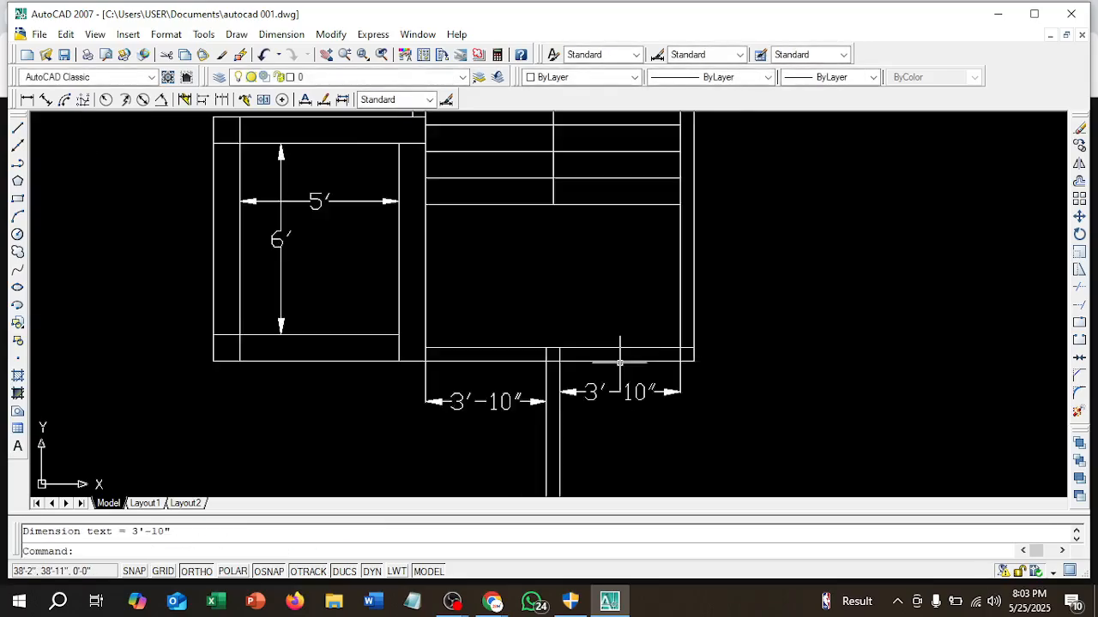
scroll(619, 361, down, 3)
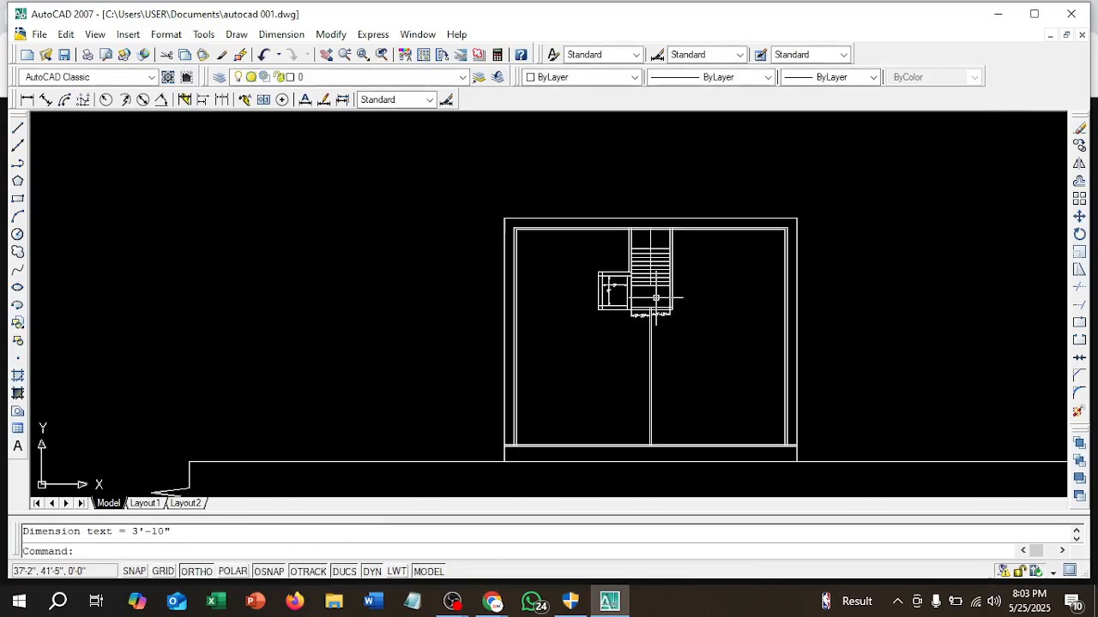
- Add a horizontal linear dimension from the left outer wall's inner face to the partition wall's left face, placed just above the bottom wall
middle_drag(657, 330, 661, 313)
scroll(608, 388, up, 2)
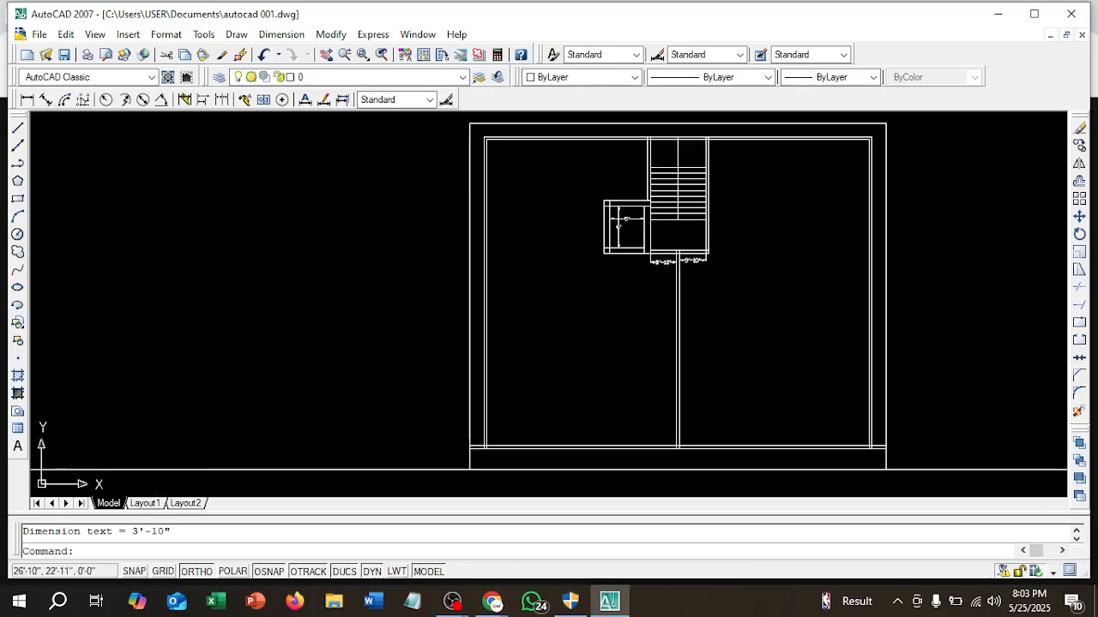
scroll(566, 375, up, 2)
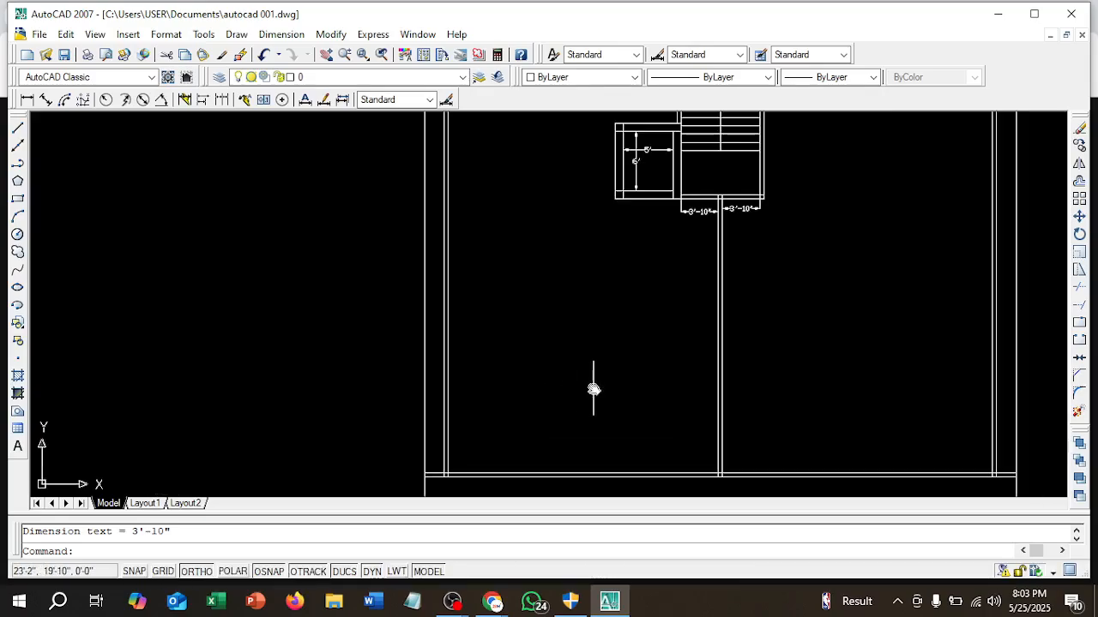
middle_drag(592, 387, 584, 359)
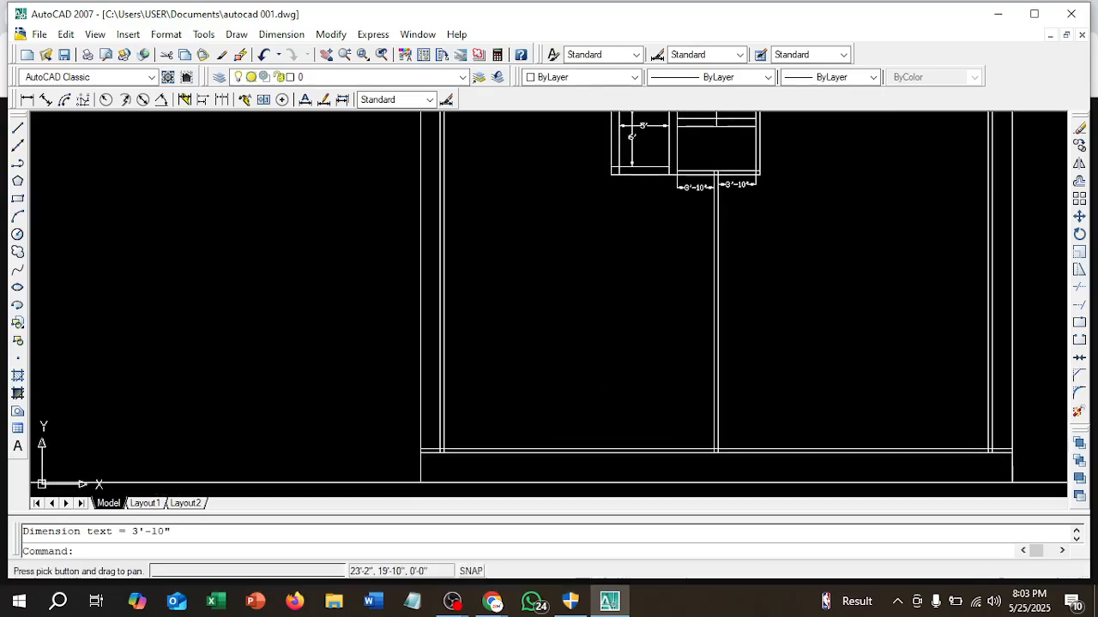
click(26, 99)
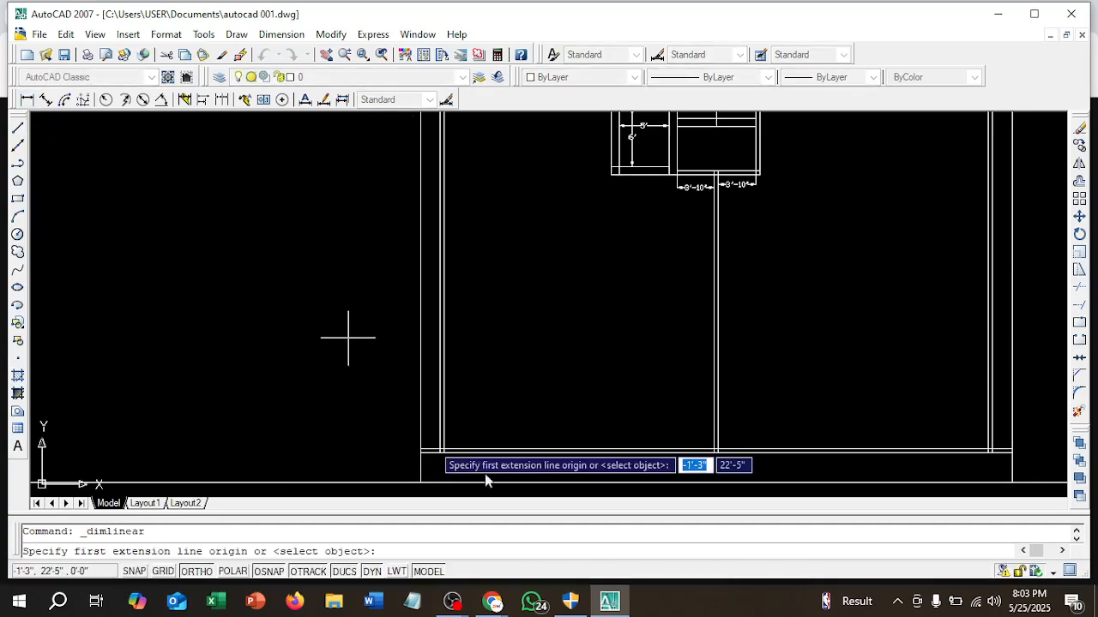
middle_drag(494, 351, 471, 289)
scroll(446, 351, up, 2)
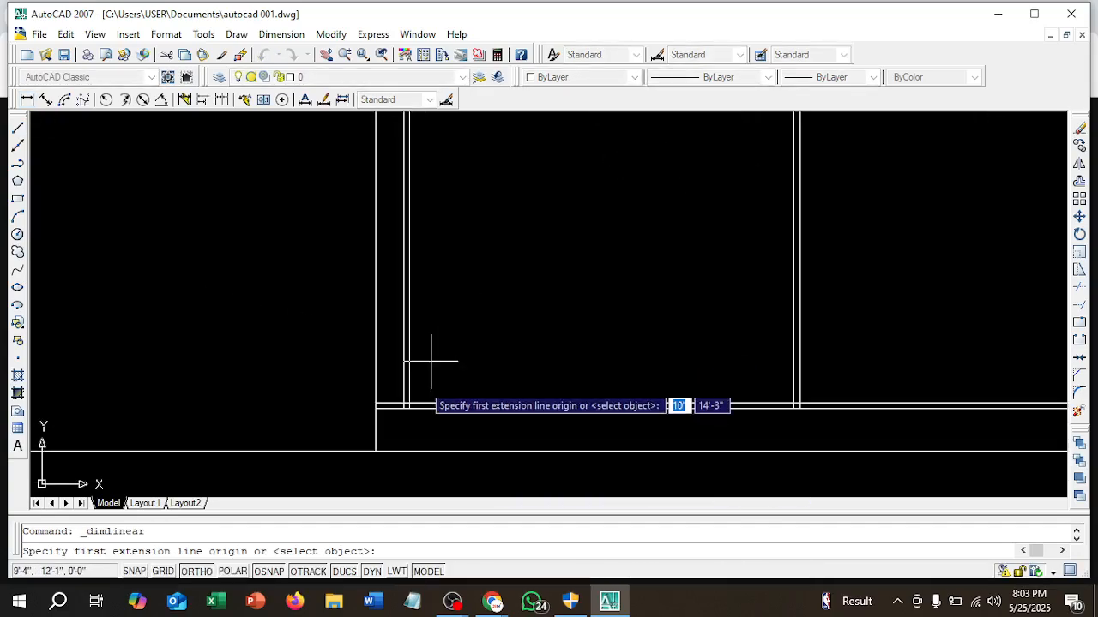
click(409, 404)
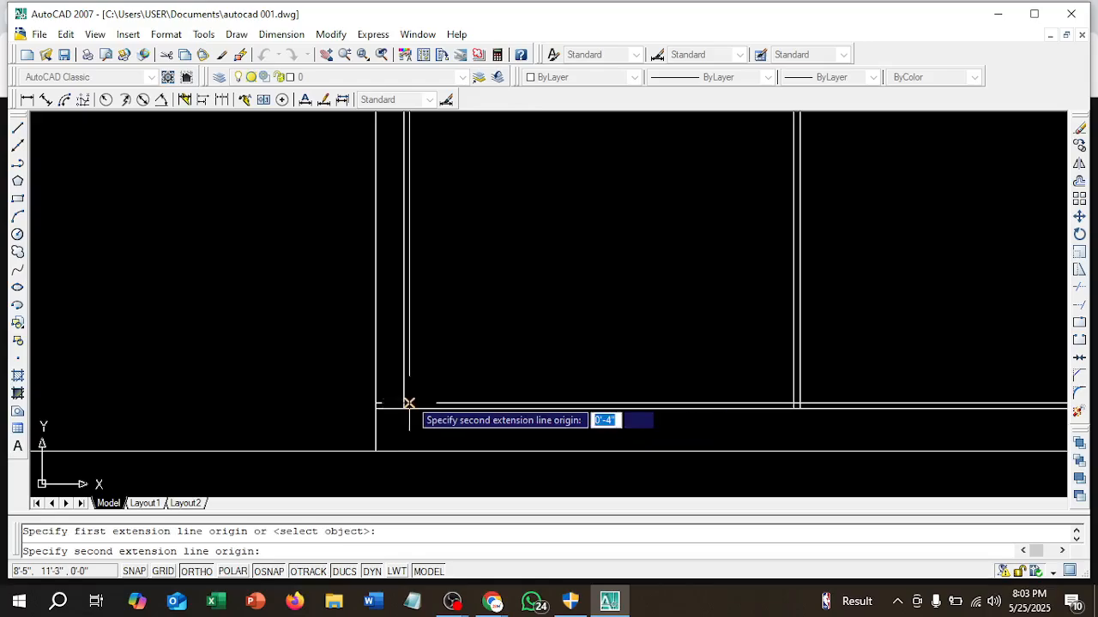
click(794, 403)
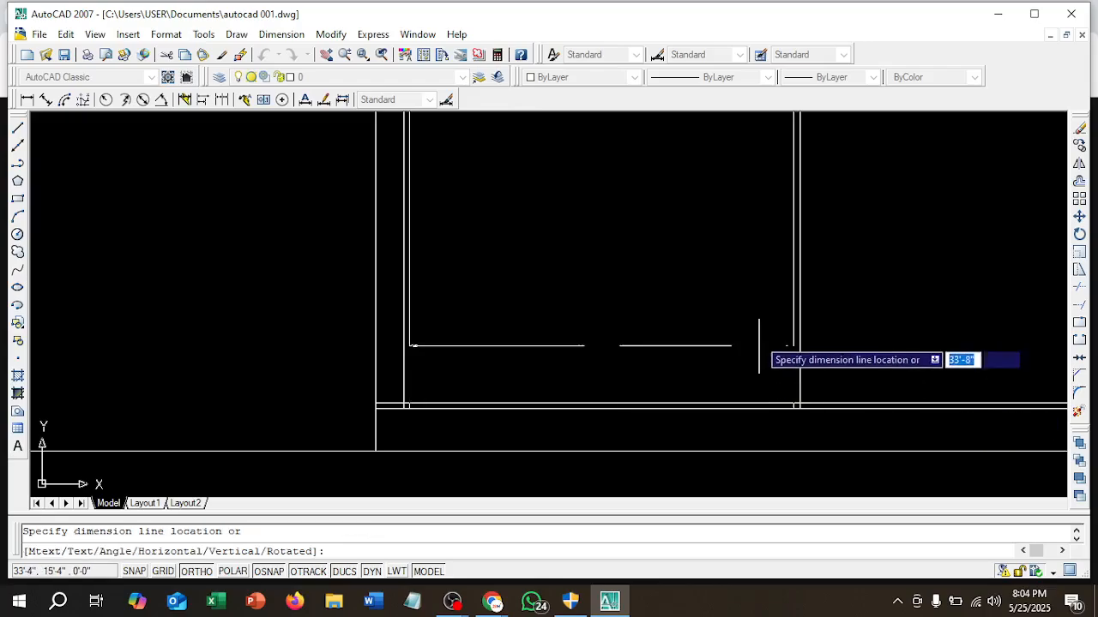
click(759, 321)
scroll(573, 336, up, 5)
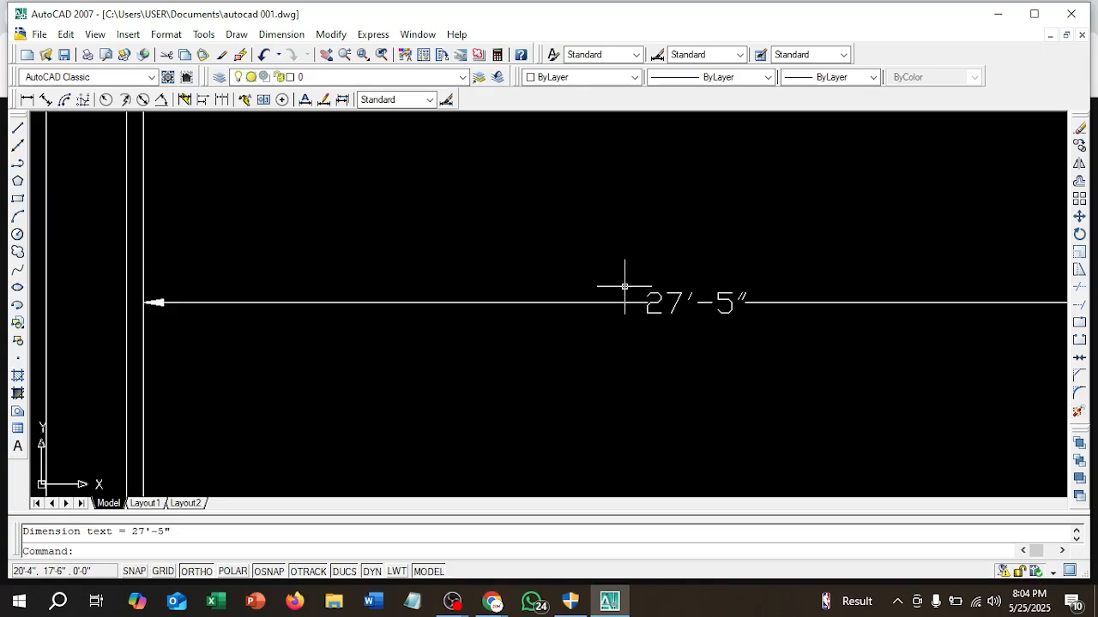
scroll(536, 262, down, 3)
- Add a vertical linear dimension from the bottom wall's inner face to the top wall's inner face, placed inside the left room
right_click(515, 167)
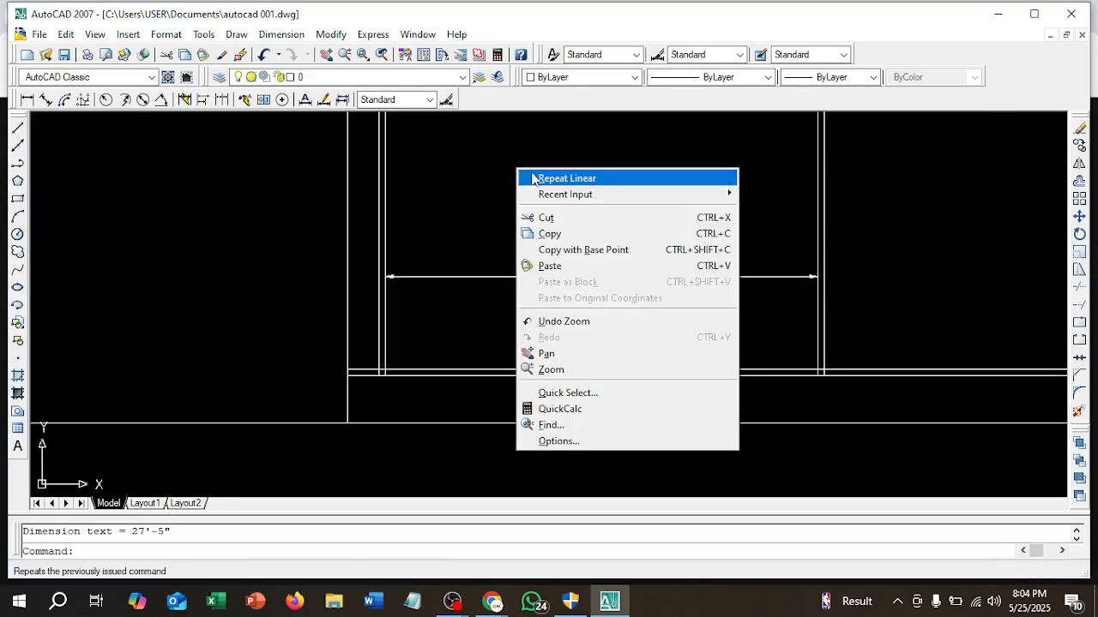
click(535, 178)
scroll(424, 347, up, 2)
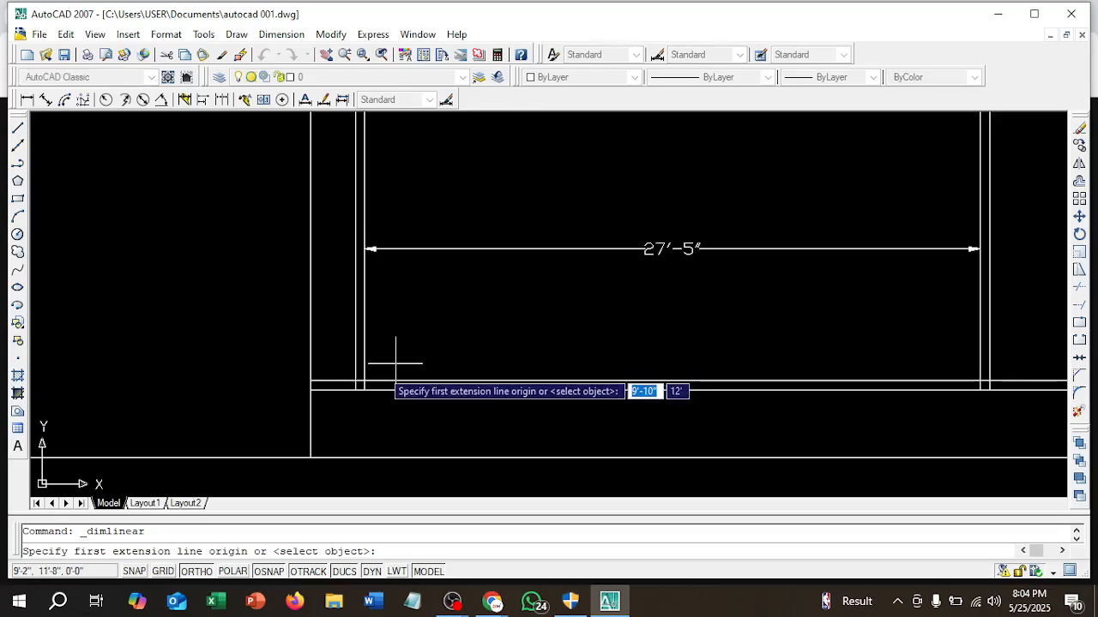
click(364, 380)
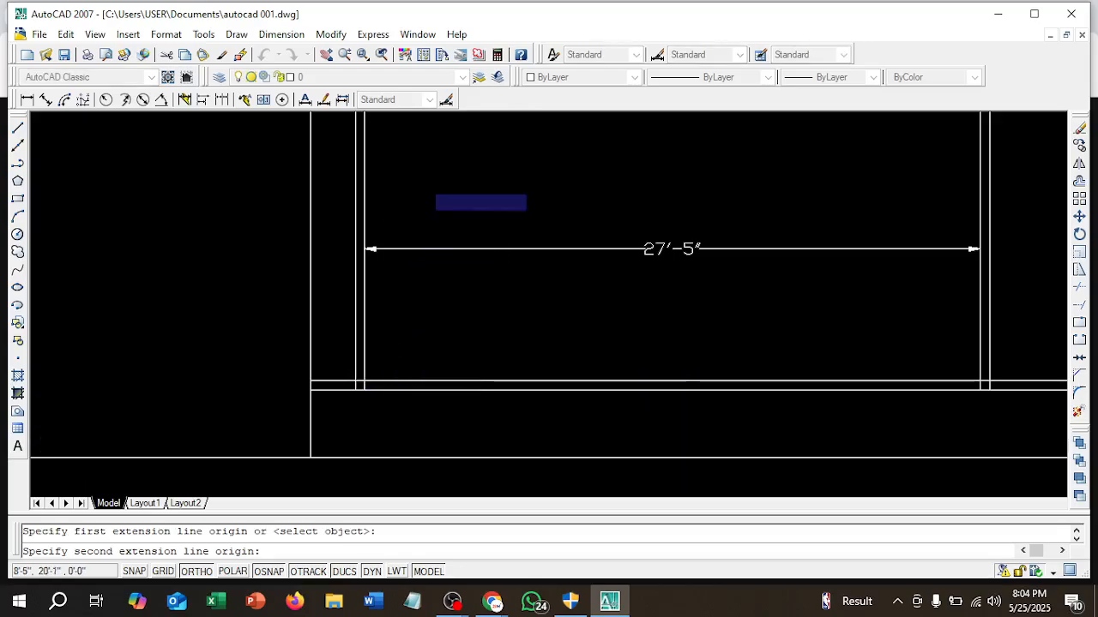
scroll(424, 380, down, 4)
middle_drag(421, 197, 411, 376)
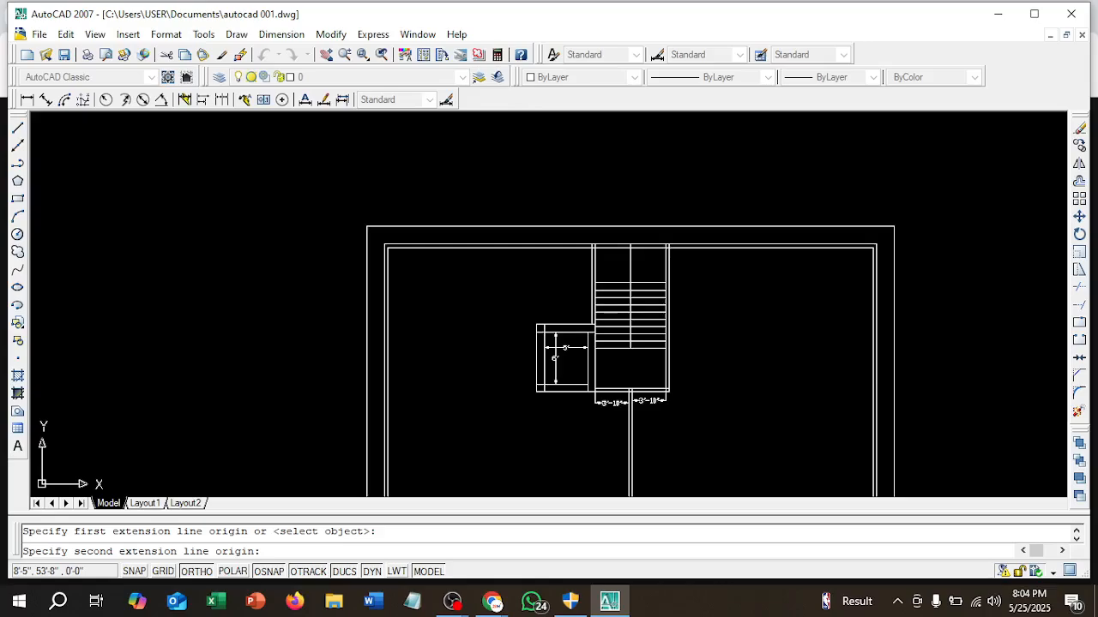
scroll(420, 263, up, 2)
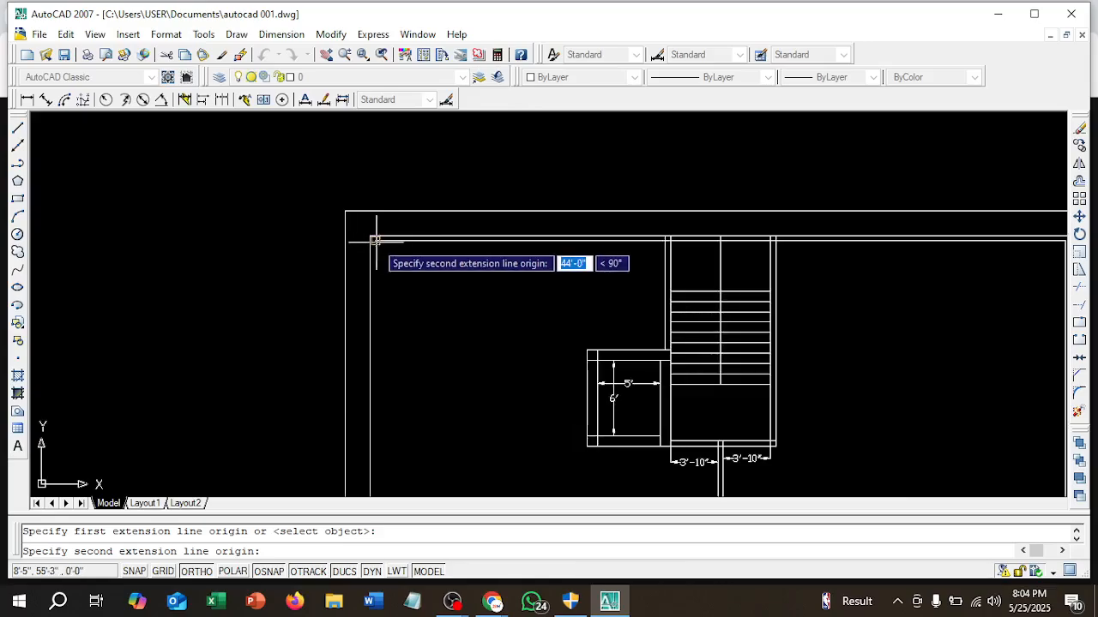
click(376, 242)
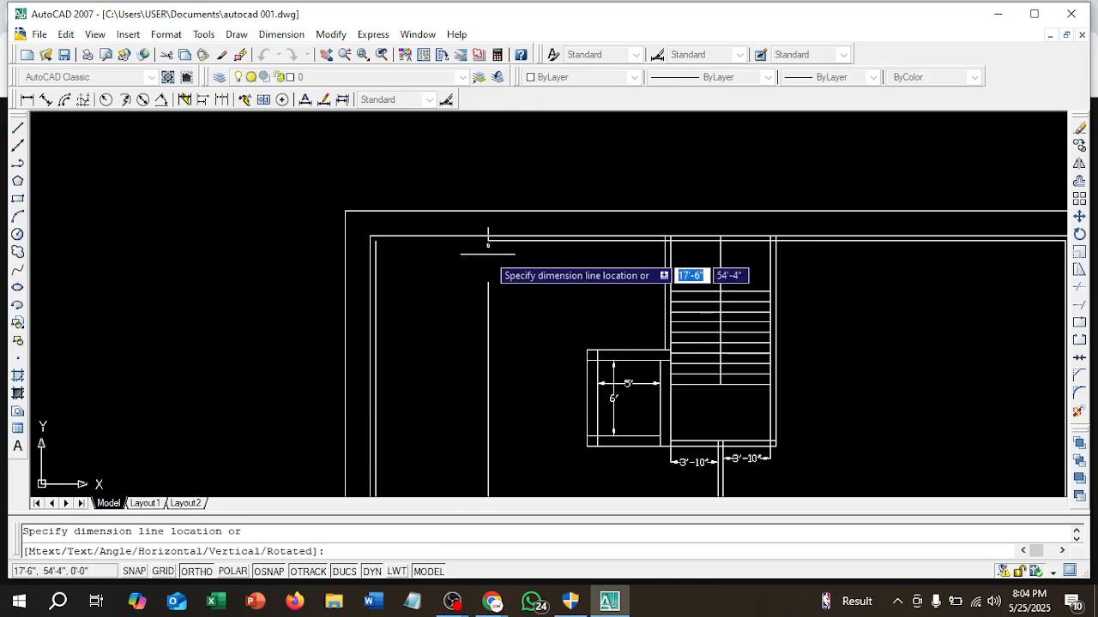
click(488, 254)
scroll(499, 268, down, 4)
middle_drag(500, 269, 492, 246)
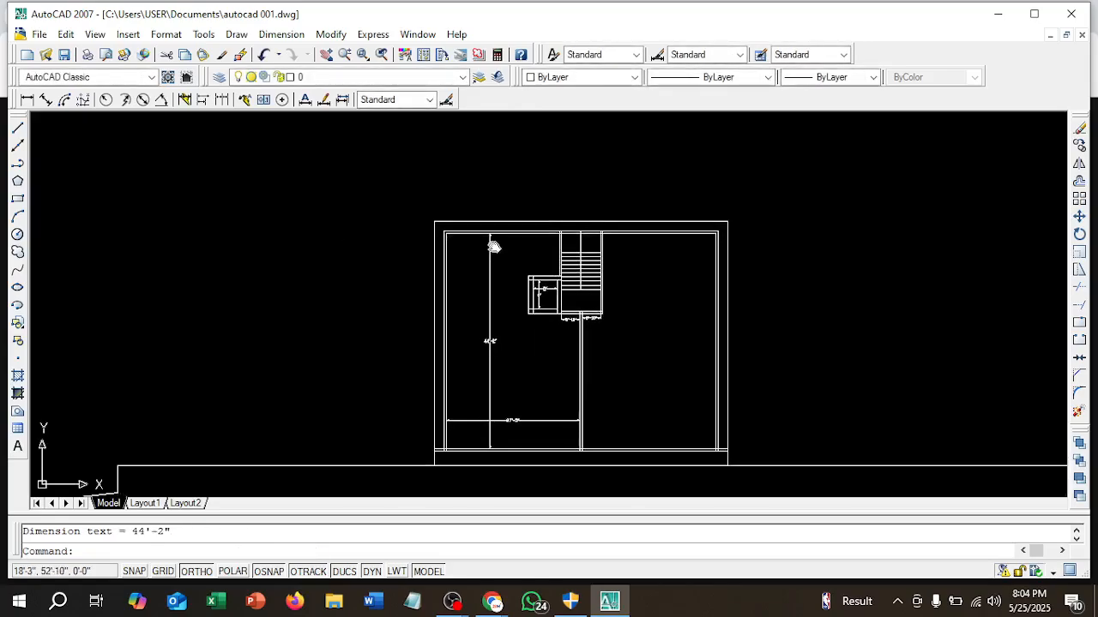
scroll(507, 335, up, 2)
scroll(507, 335, up, 4)
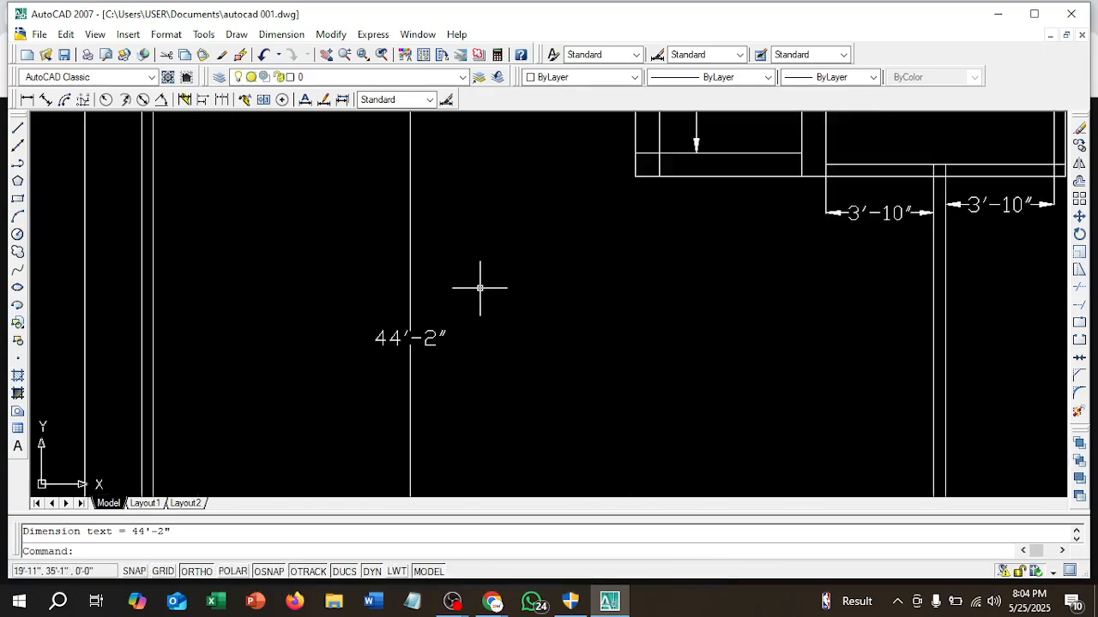
scroll(479, 289, down, 7)
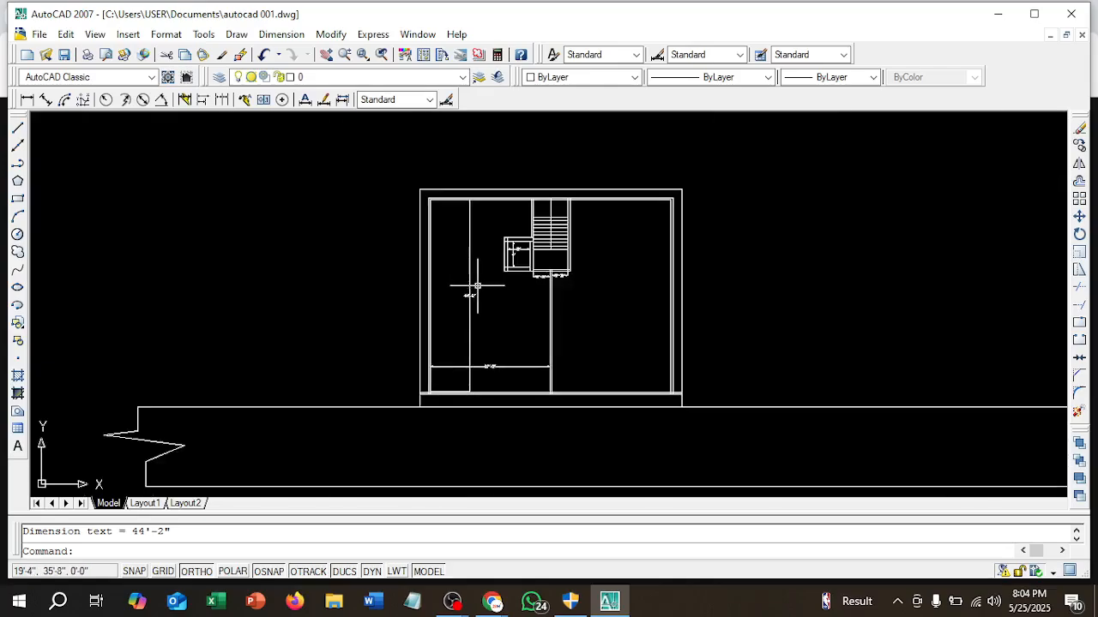
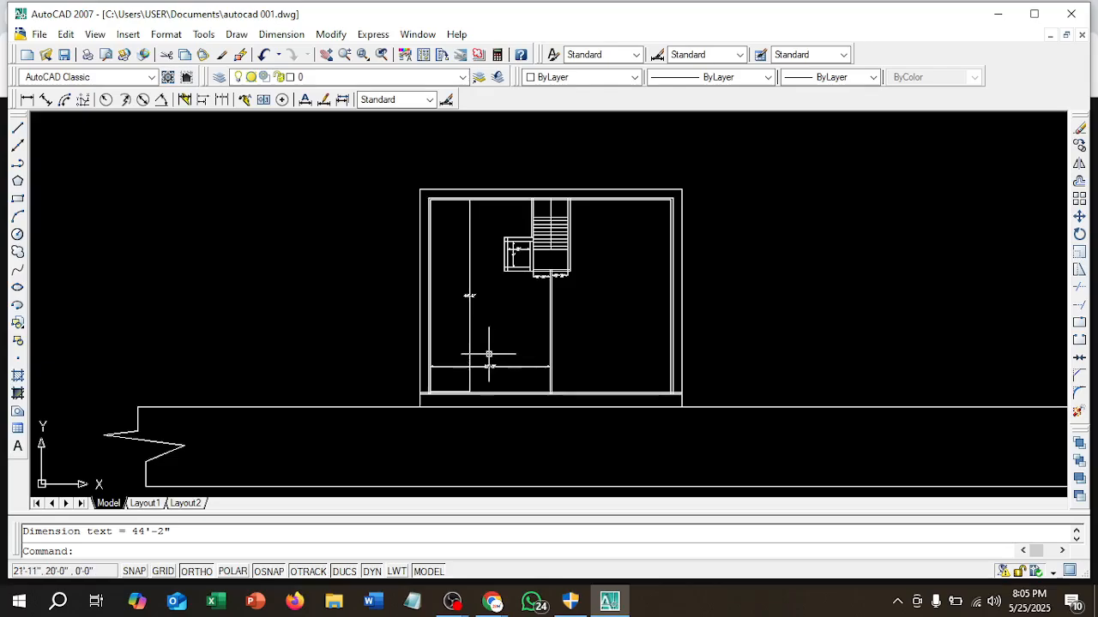
middle_drag(489, 360, 492, 298)
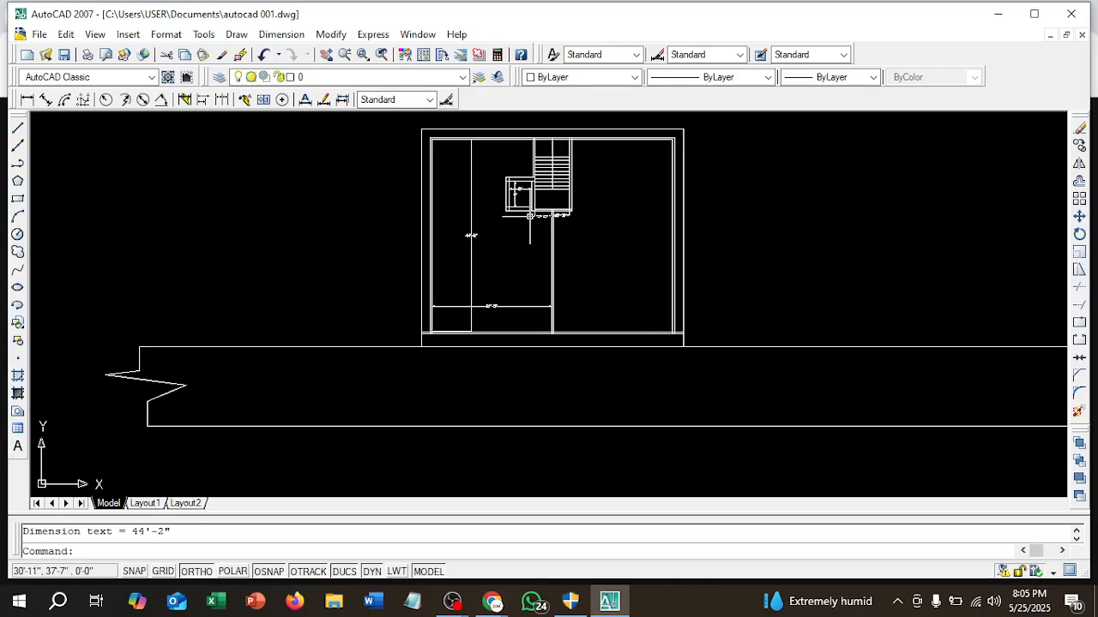
scroll(478, 236, down, 2)
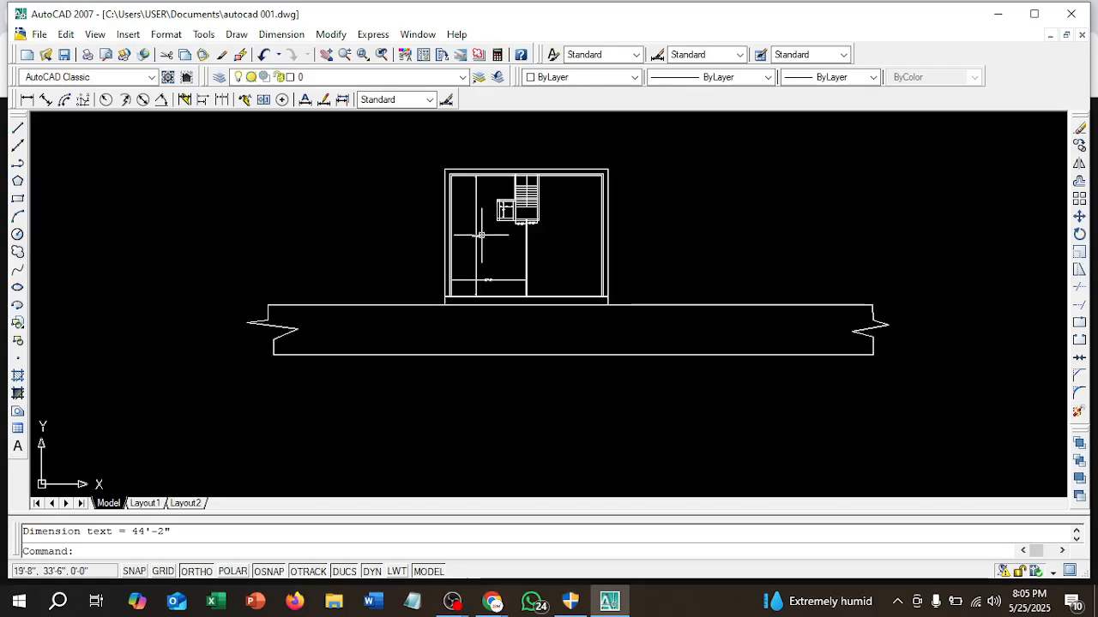
mouse_move(478, 236)
middle_down()
mouse_move(370, 259)
mouse_move(379, 314)
middle_up()
scroll(387, 280, up, 3)
scroll(362, 236, down, 2)
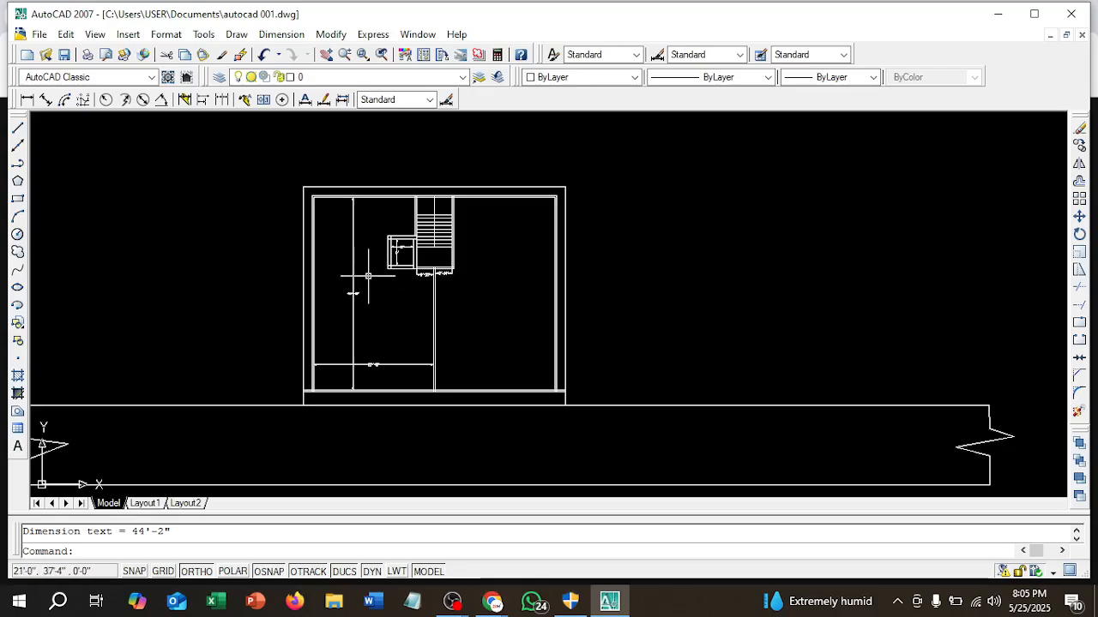
scroll(367, 276, down, 2)
mouse_move(361, 286)
middle_down()
mouse_move(367, 277)
mouse_move(431, 309)
middle_up()
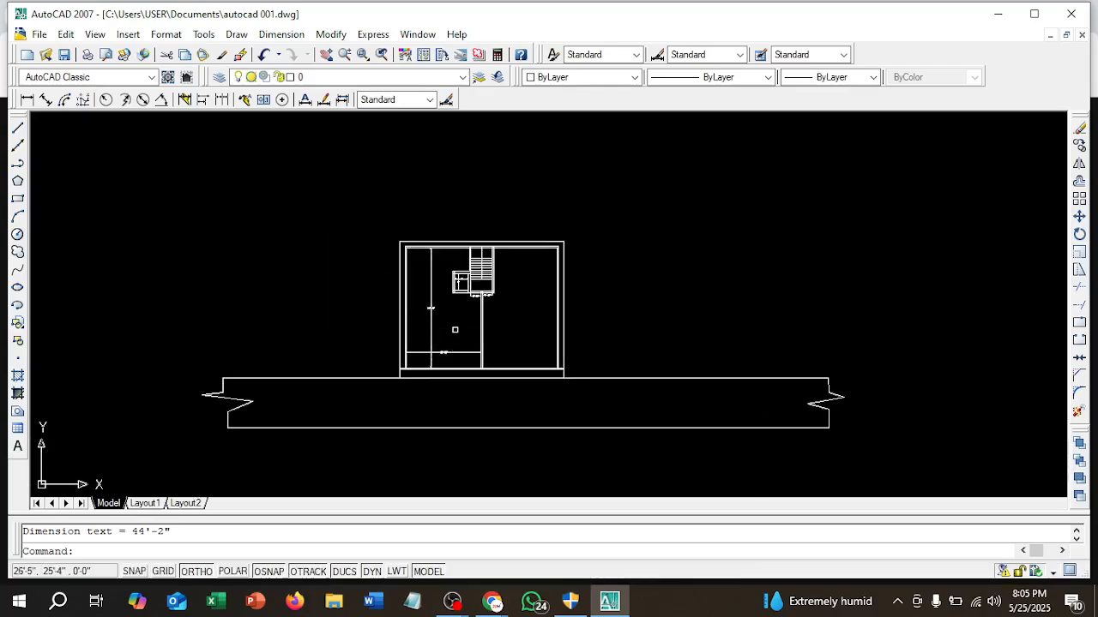
scroll(463, 328, up, 2)
- Copy the whole floor plan with the strip below it about 278' horizontally to the right, using the building's upper-left outer corner as base point
scroll(455, 321, down, 3)
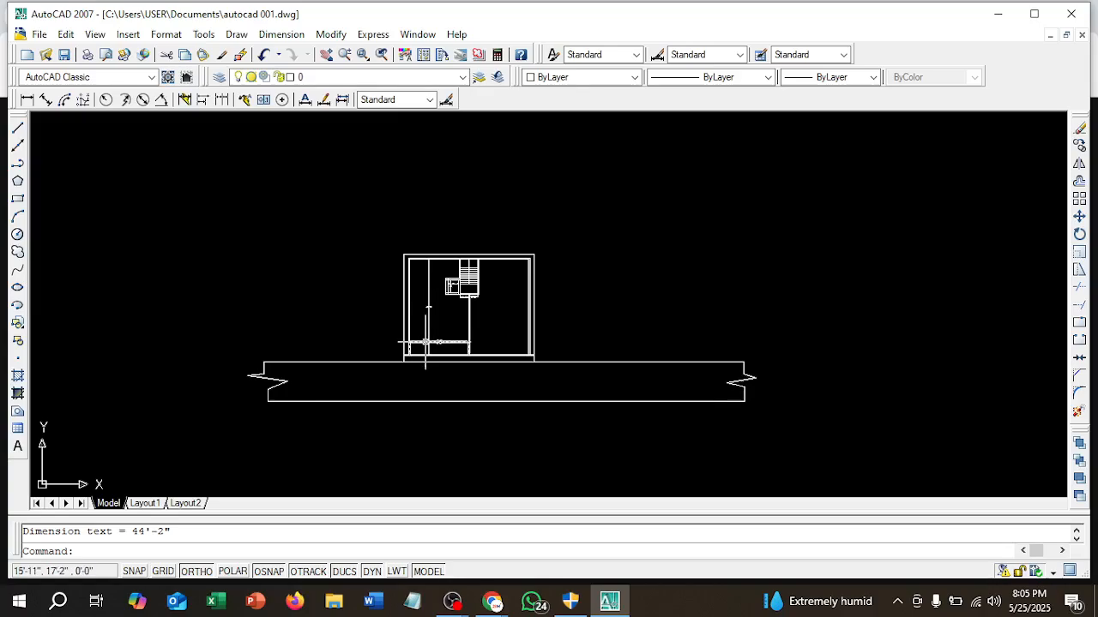
click(1080, 146)
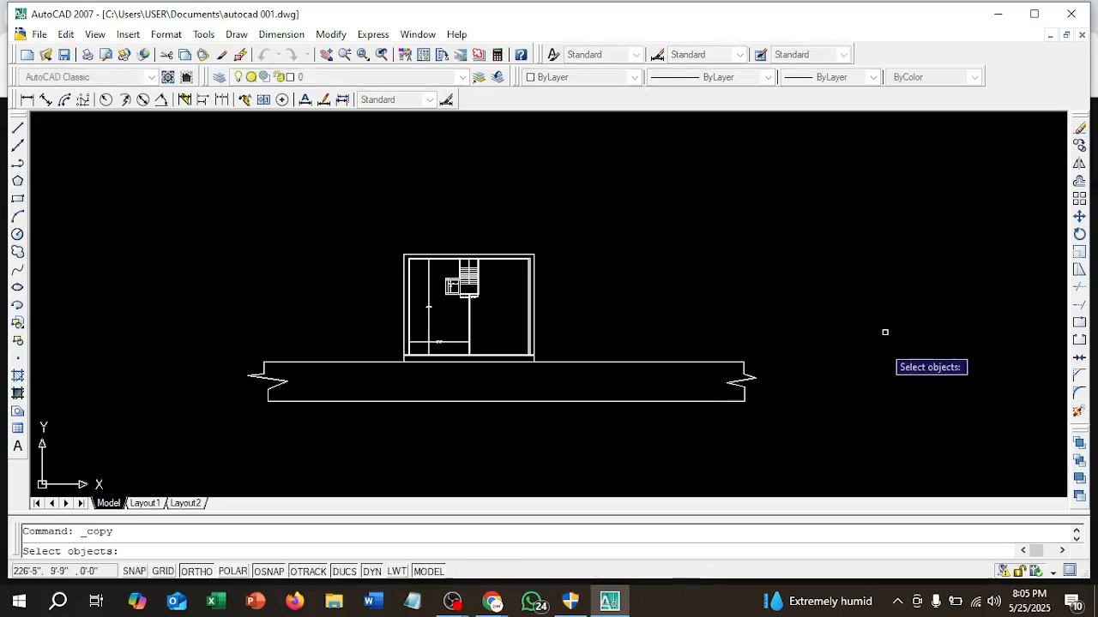
click(795, 445)
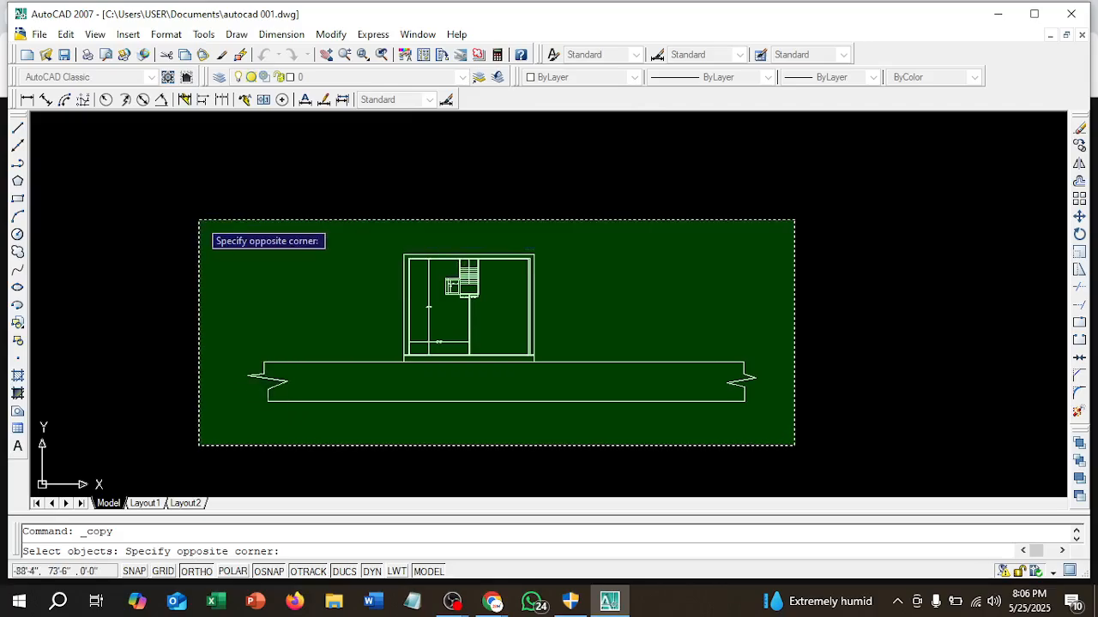
click(199, 220)
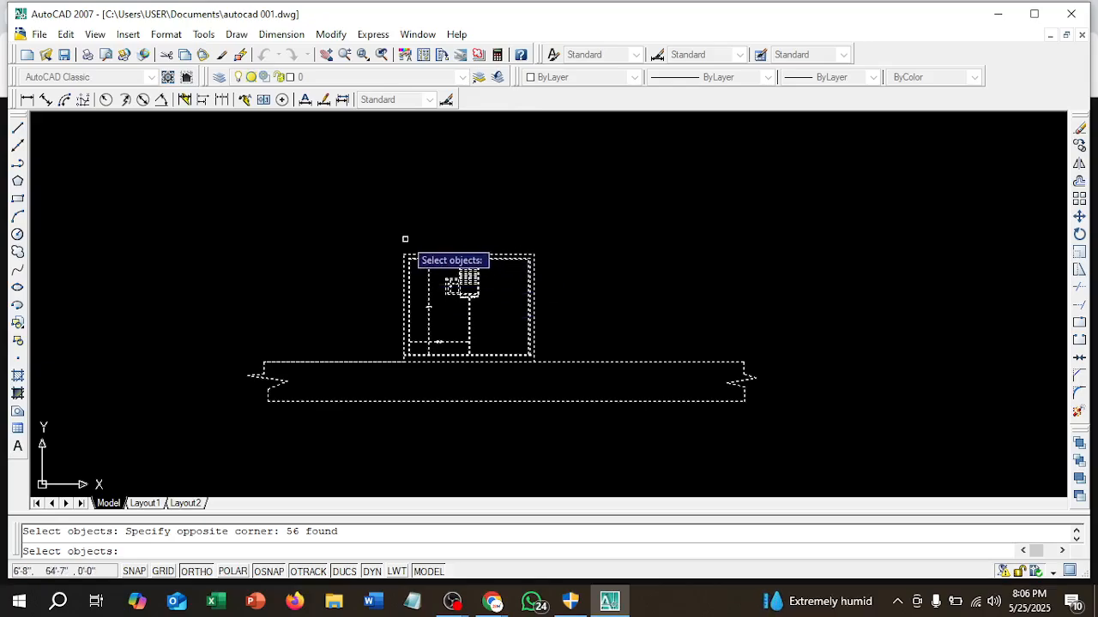
key(Return)
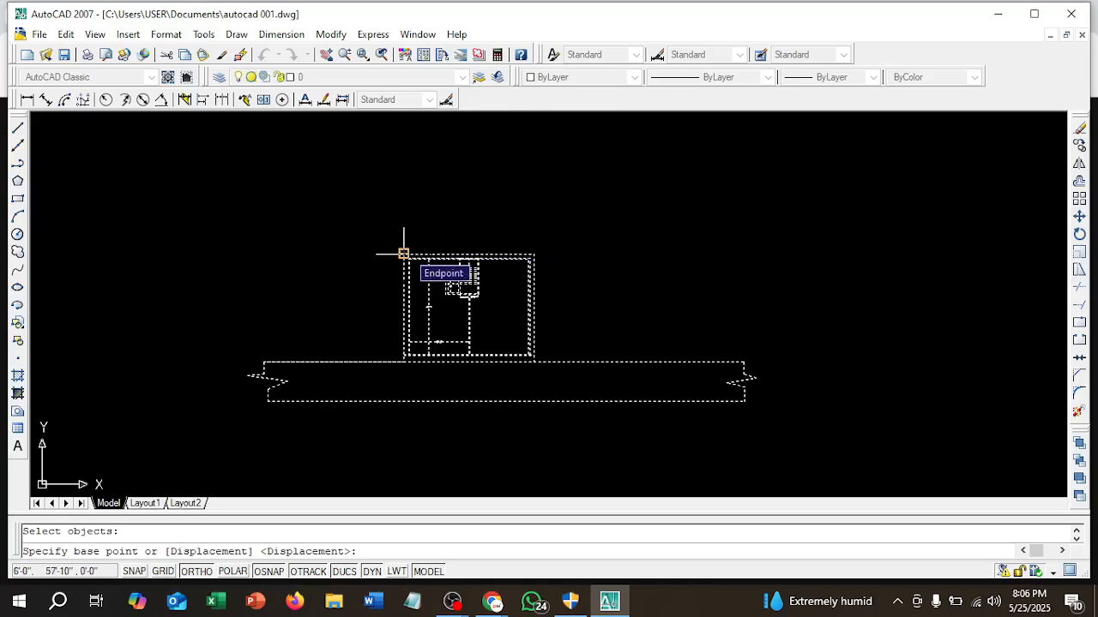
click(404, 254)
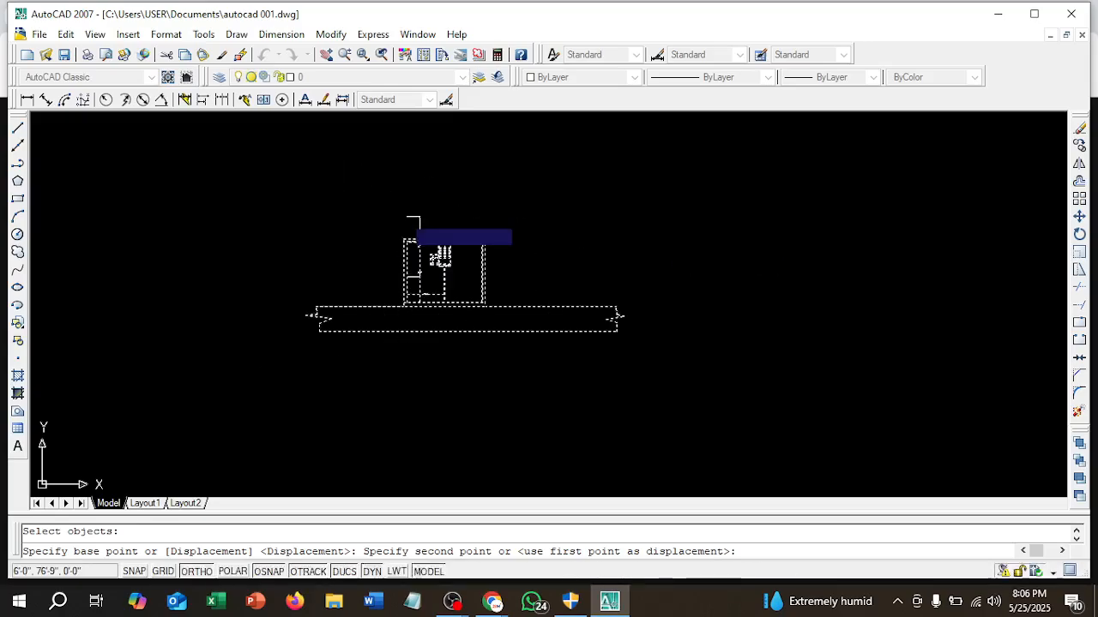
middle_drag(283, 233, 257, 245)
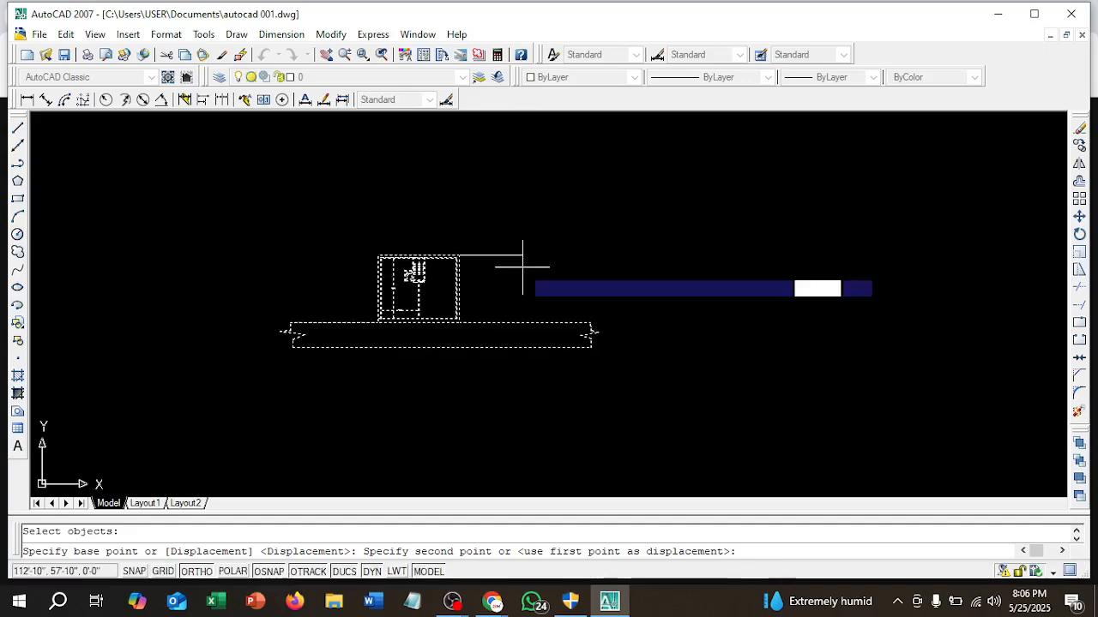
click(755, 255)
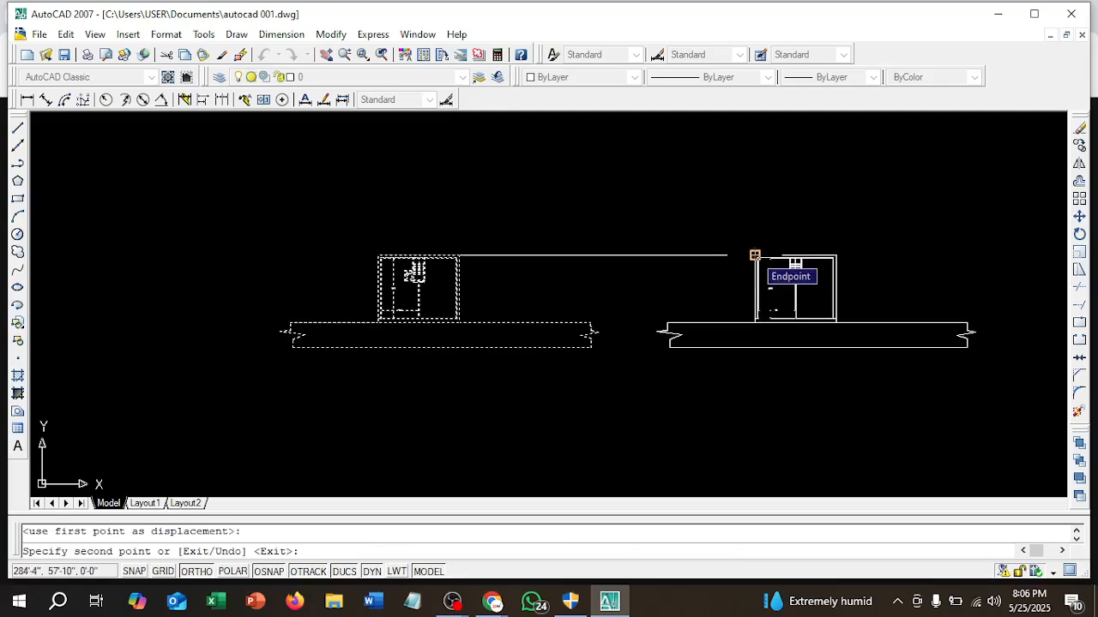
key(Escape)
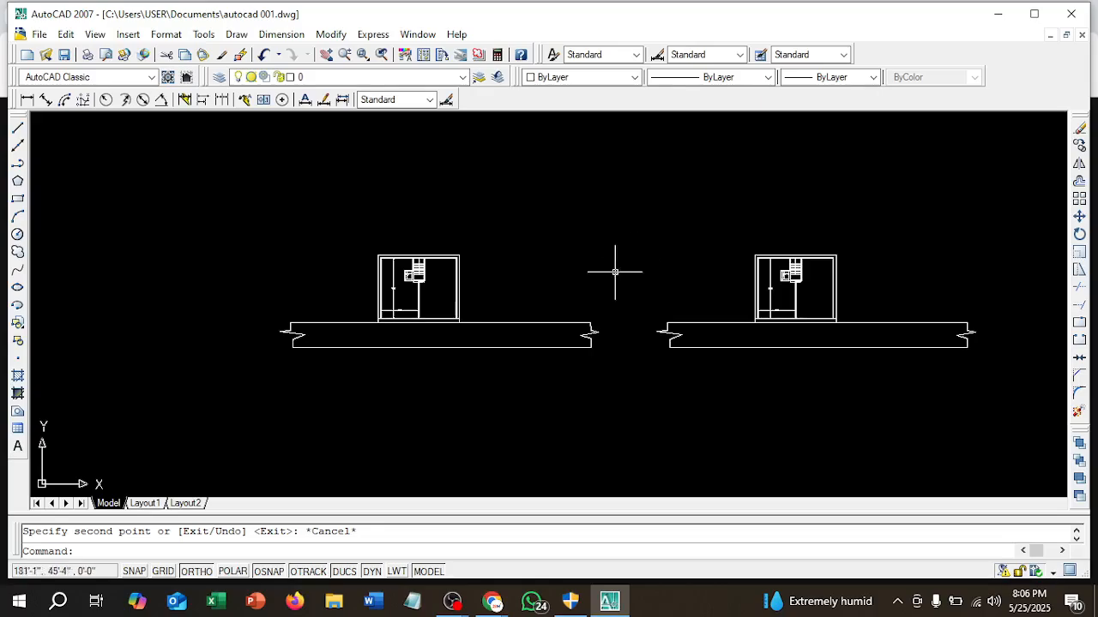
- Examine the copied floor plan beside the original, focusing on the copy's left room and its width and length dimensions
scroll(581, 289, down, 2)
middle_drag(580, 292, 412, 272)
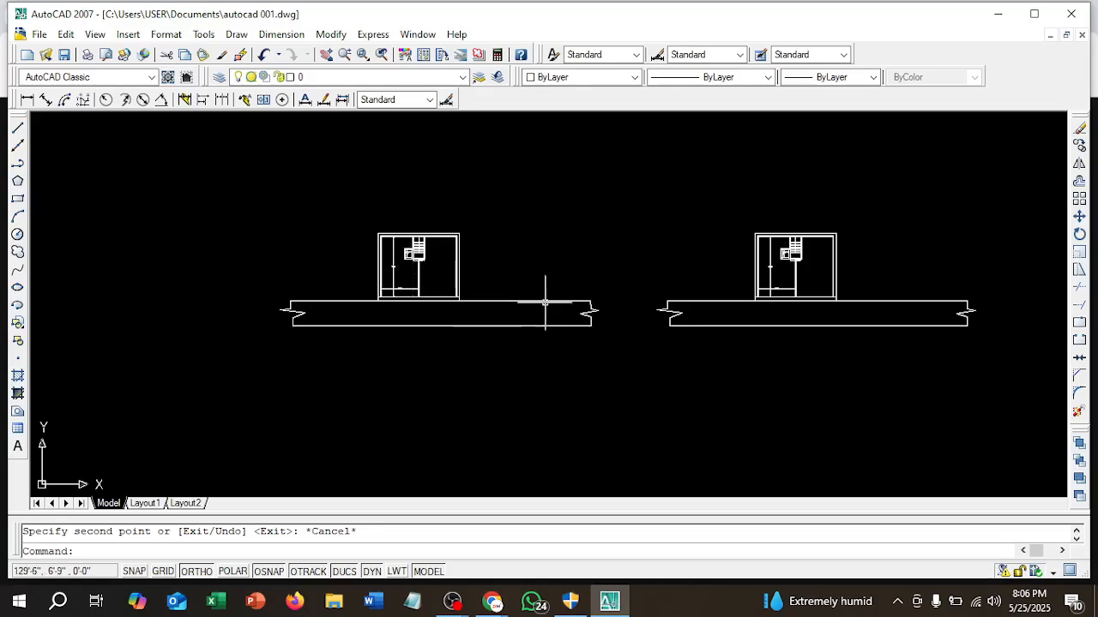
mouse_move(446, 278)
middle_down()
mouse_move(372, 269)
mouse_move(274, 284)
middle_up()
scroll(475, 272, down, 3)
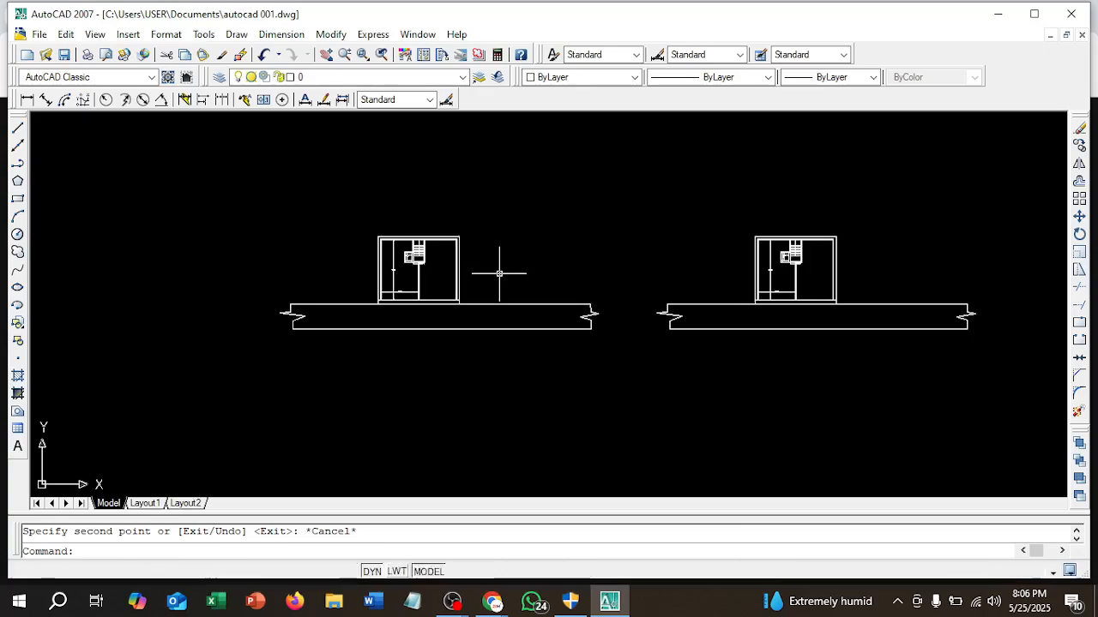
scroll(653, 304, up, 5)
scroll(653, 304, down, 5)
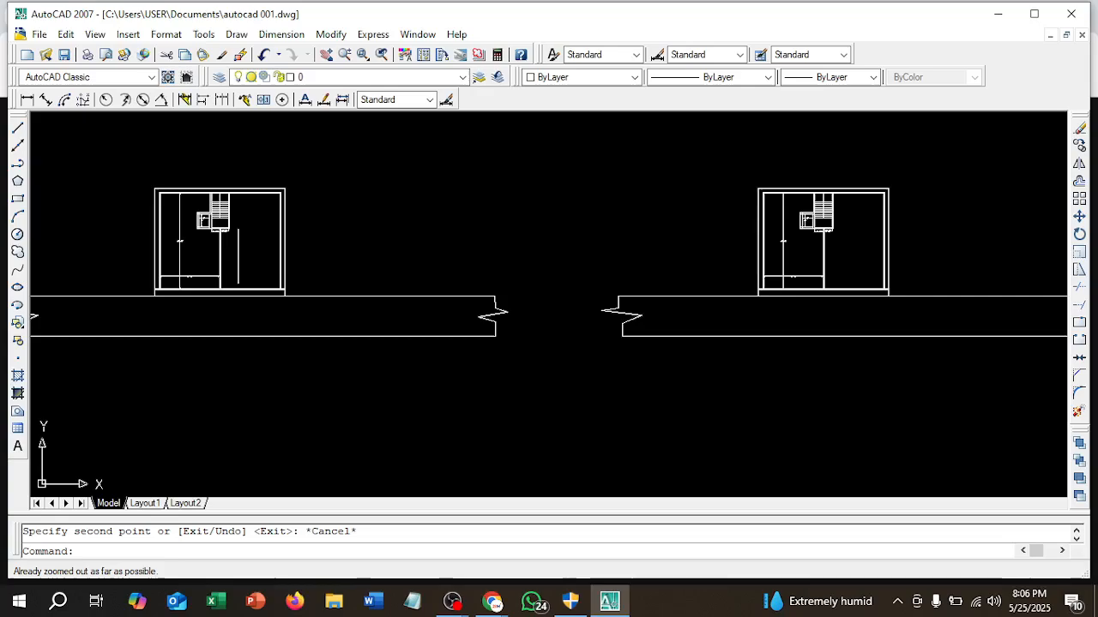
scroll(875, 373, down, 3)
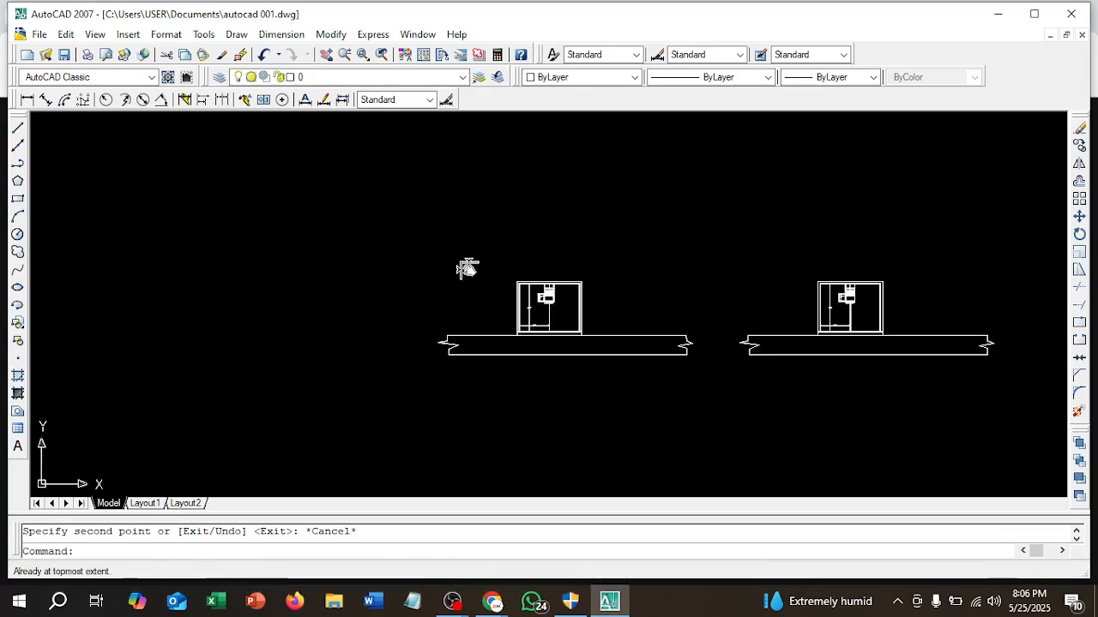
scroll(1014, 304, up, 4)
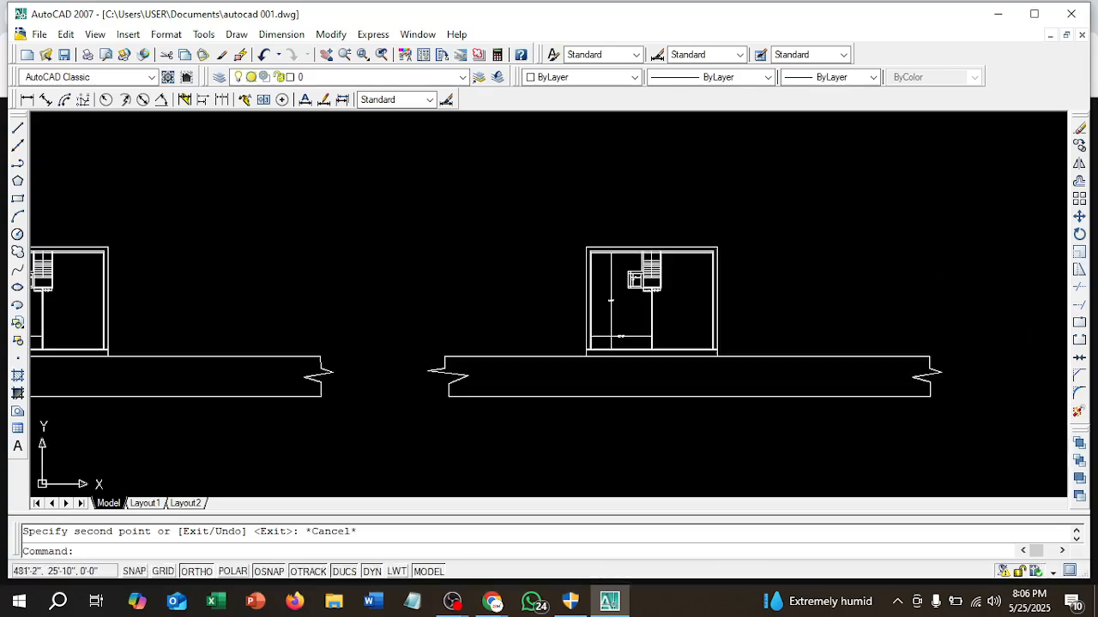
scroll(594, 274, up, 3)
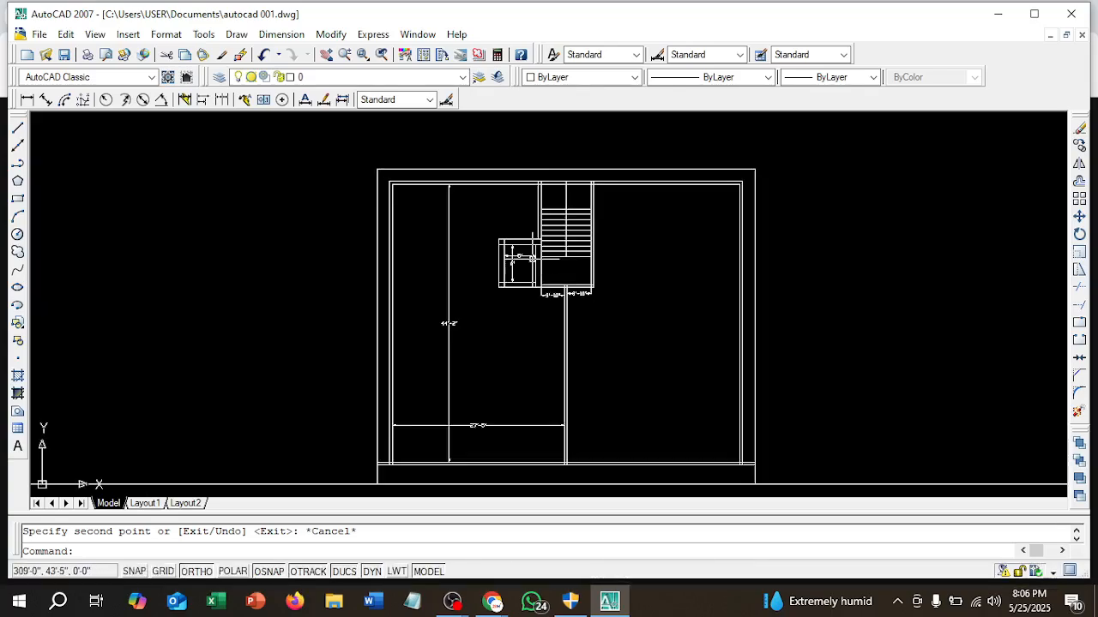
scroll(464, 300, up, 1)
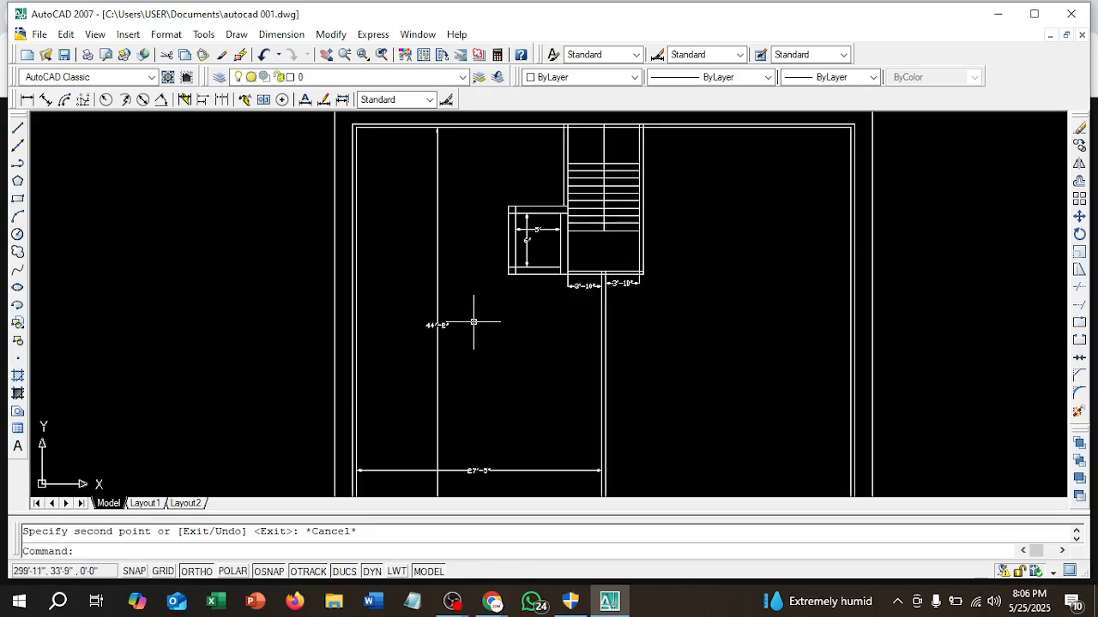
scroll(490, 325, down, 2)
scroll(439, 335, up, 1)
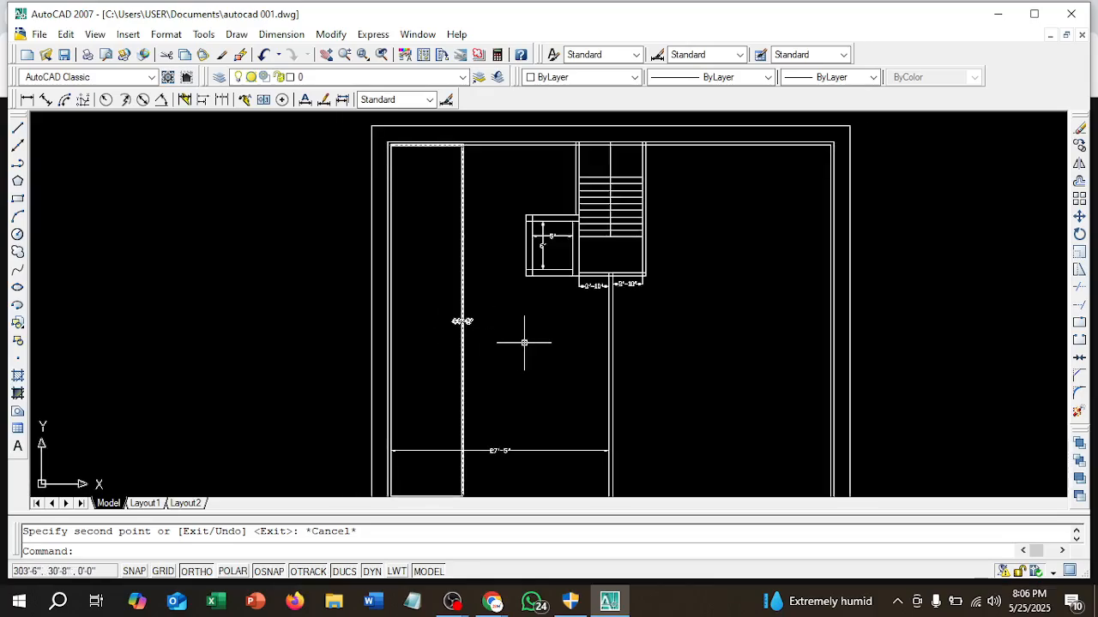
scroll(501, 330, down, 2)
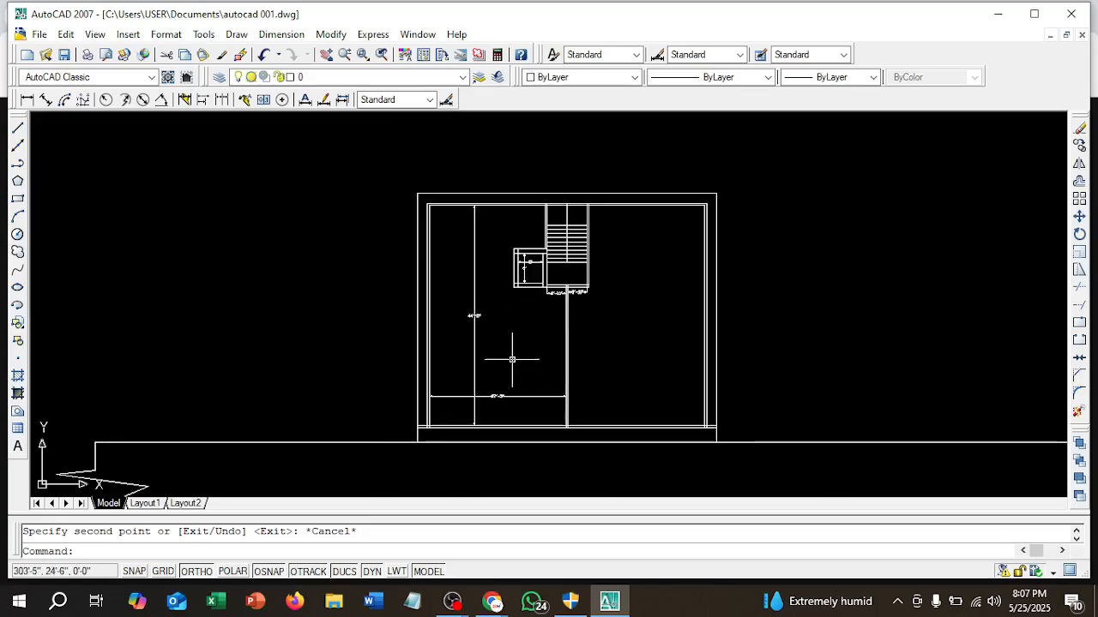
scroll(513, 410, up, 2)
scroll(450, 411, up, 2)
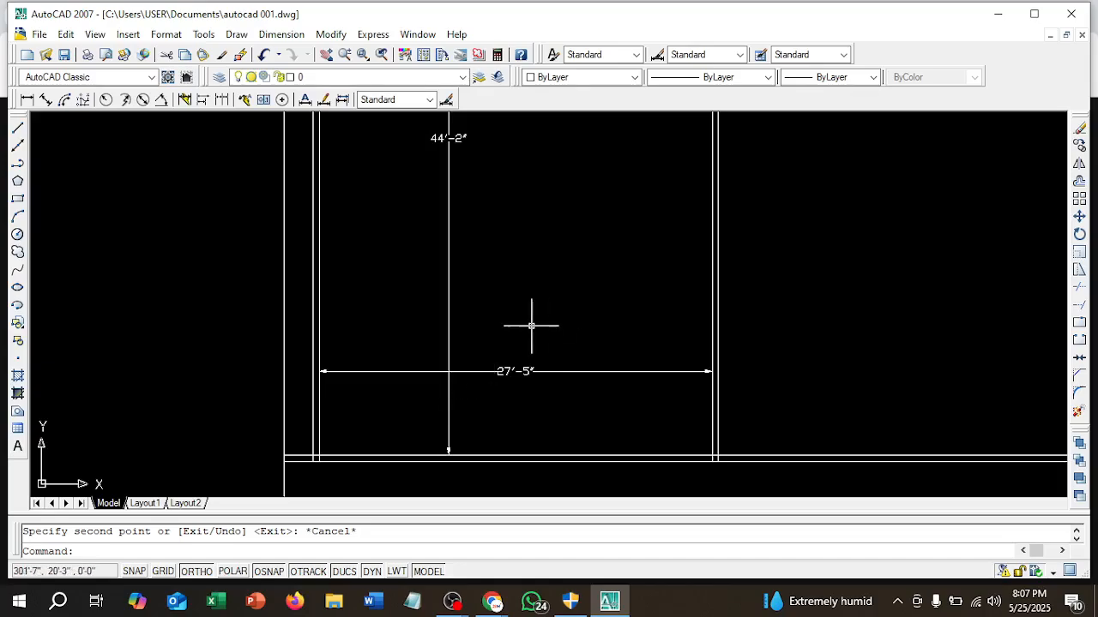
scroll(527, 350, down, 3)
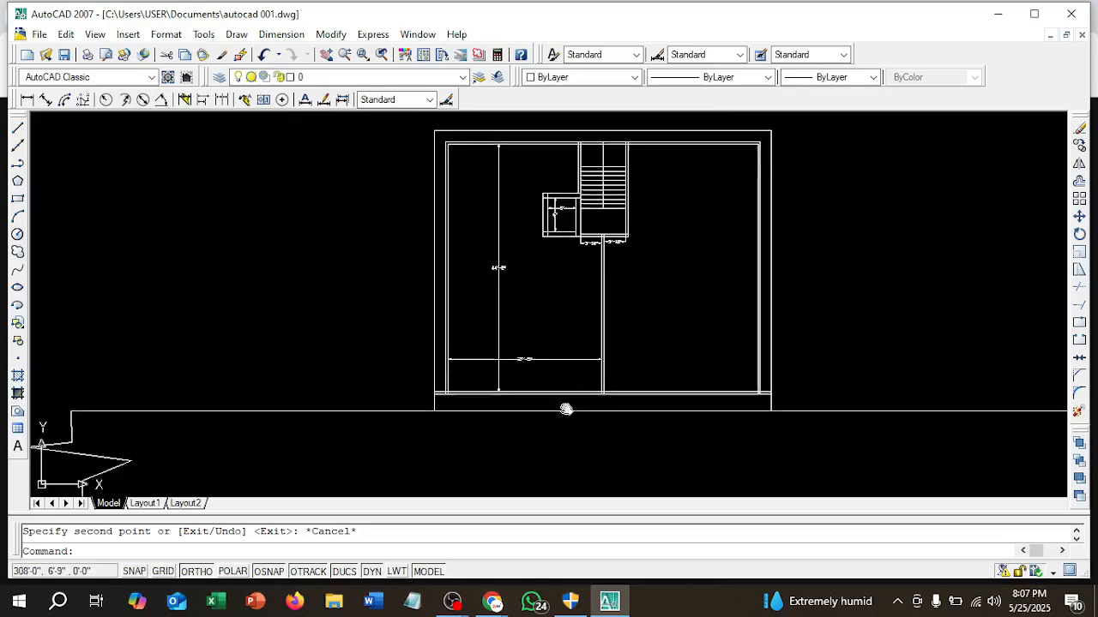
mouse_move(566, 409)
middle_down()
mouse_move(554, 287)
mouse_move(529, 385)
middle_up()
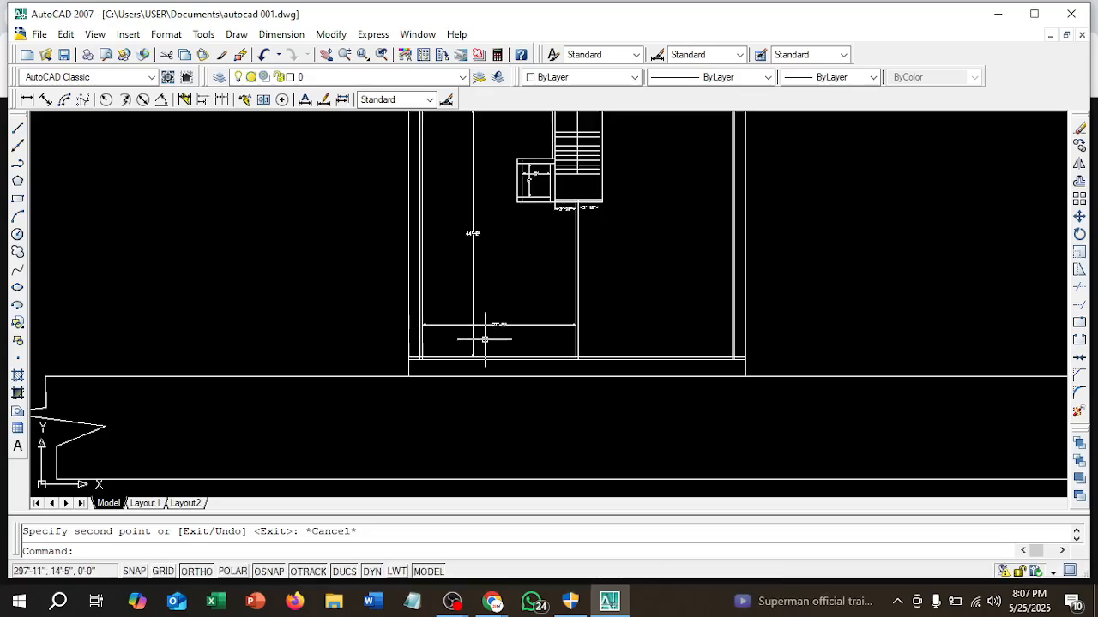
scroll(485, 340, up, 3)
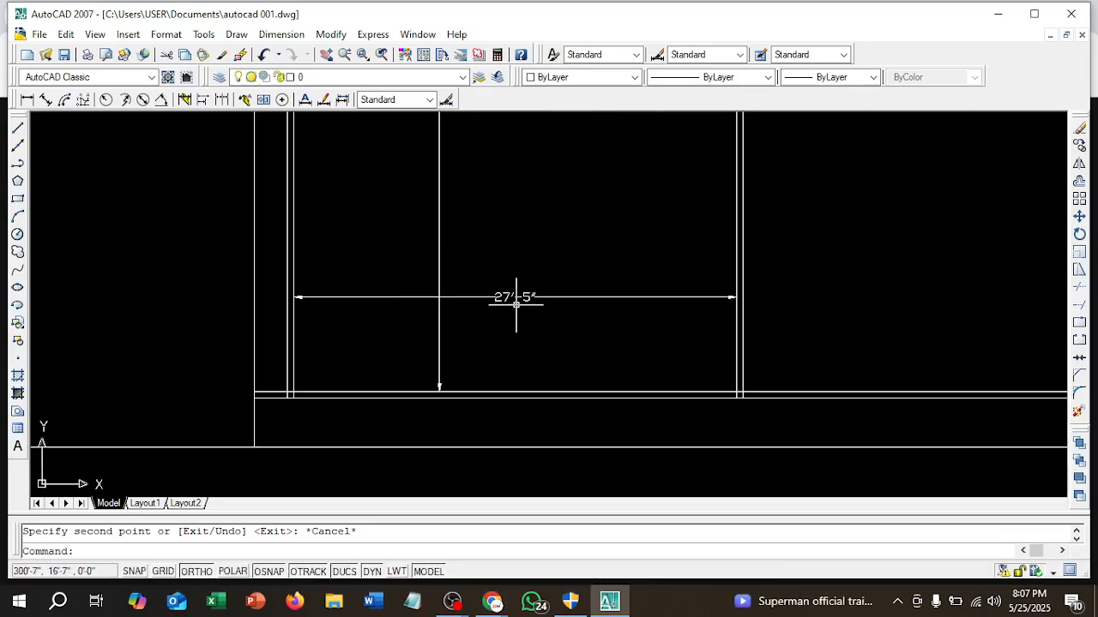
scroll(549, 301, down, 2)
middle_drag(563, 323, 561, 387)
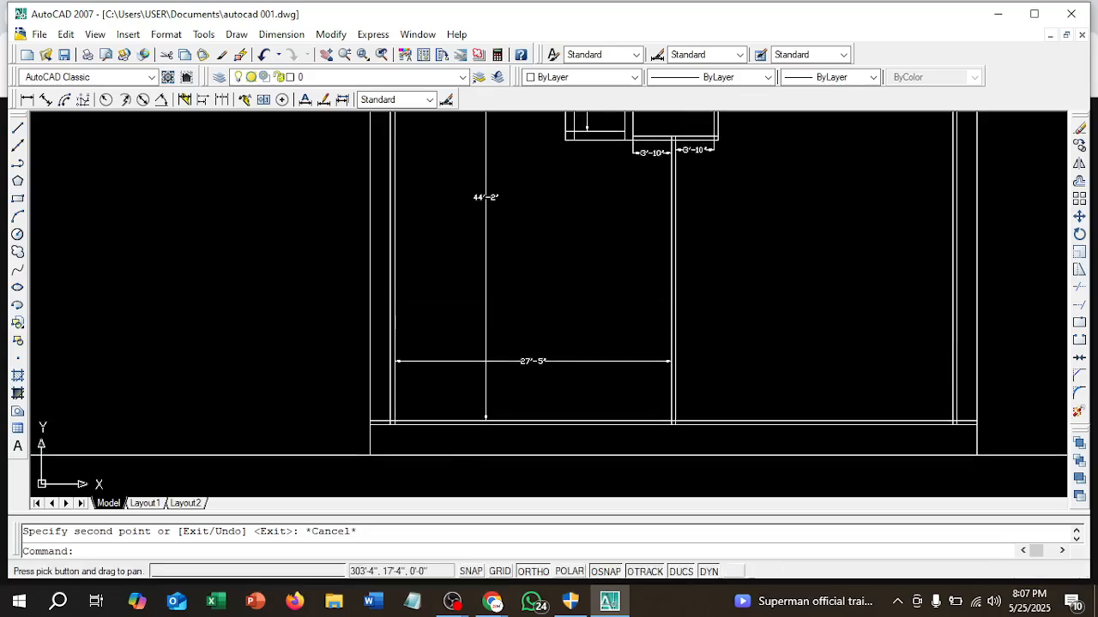
scroll(510, 378, up, 3)
scroll(469, 407, down, 2)
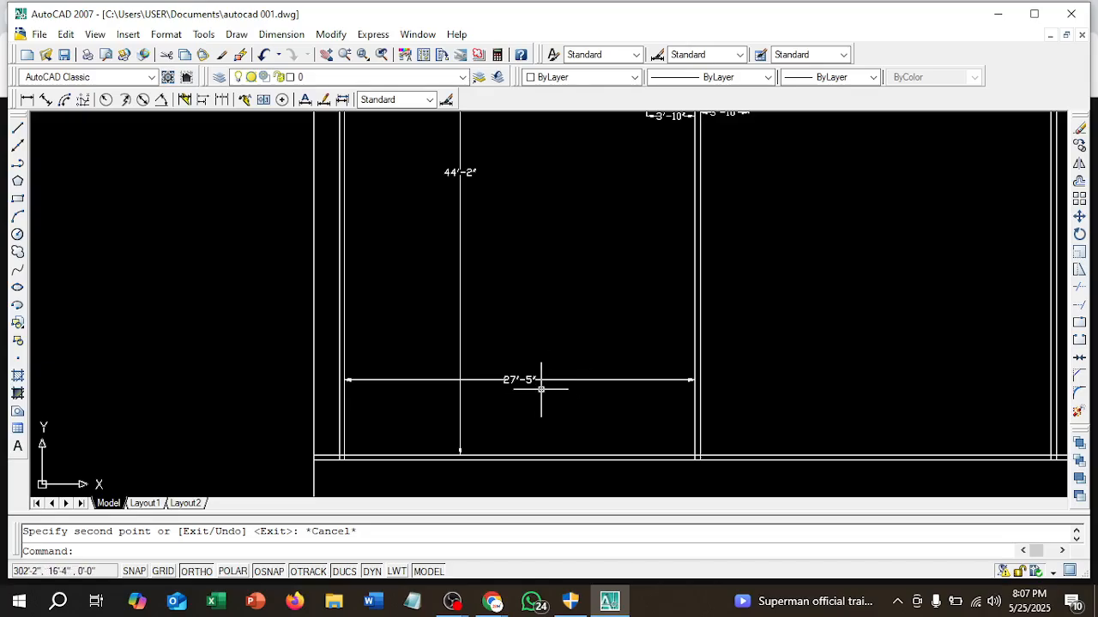
scroll(542, 337, down, 2)
middle_drag(542, 321, 542, 388)
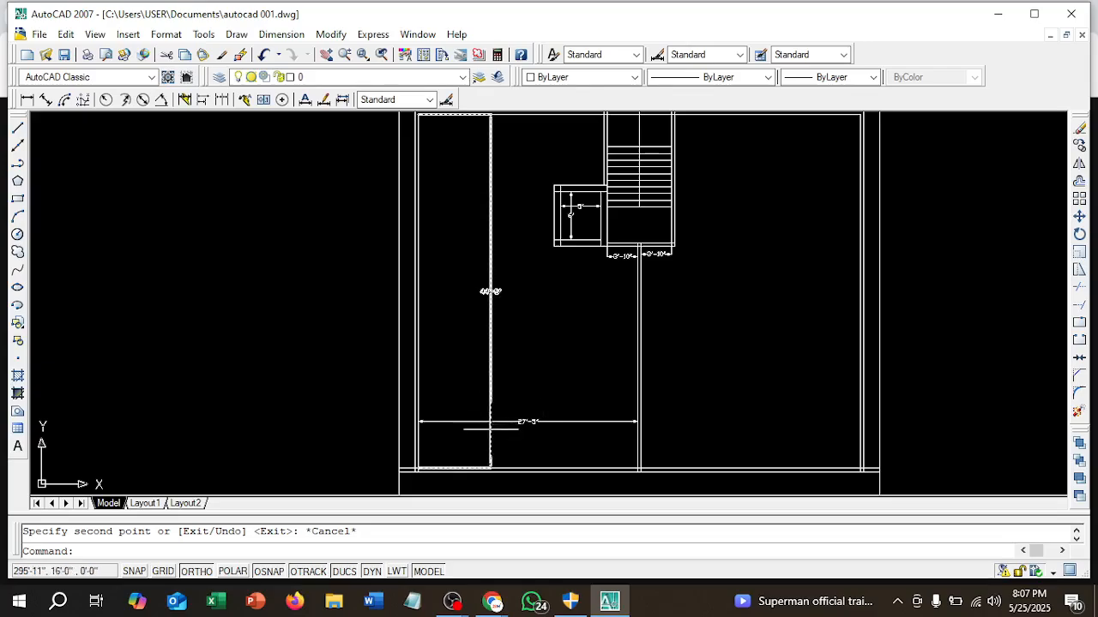
scroll(495, 424, up, 5)
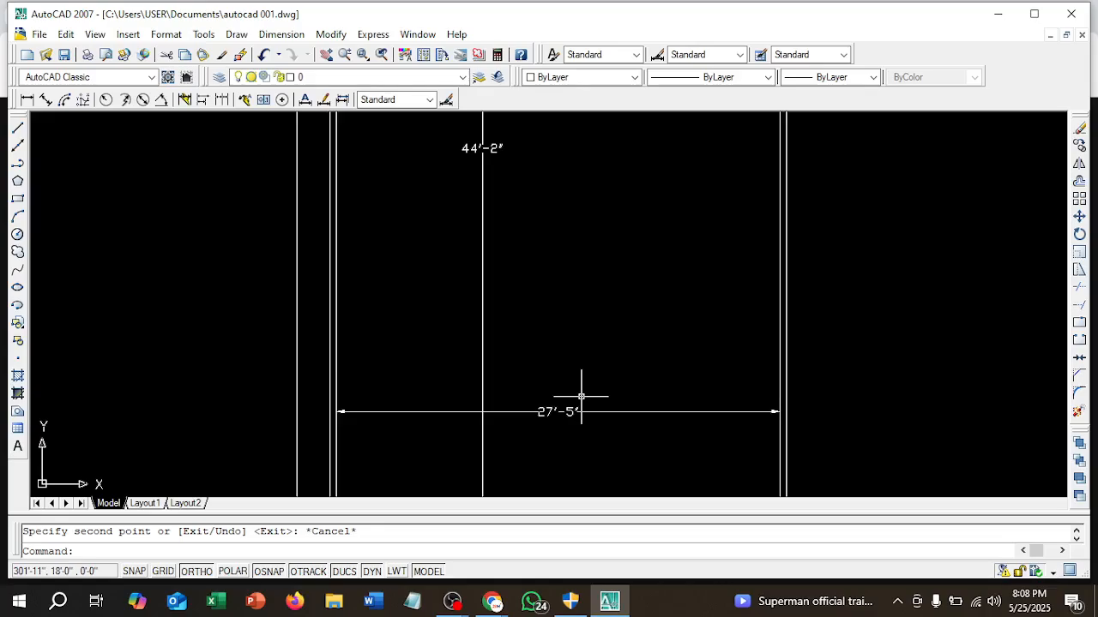
scroll(578, 365, down, 2)
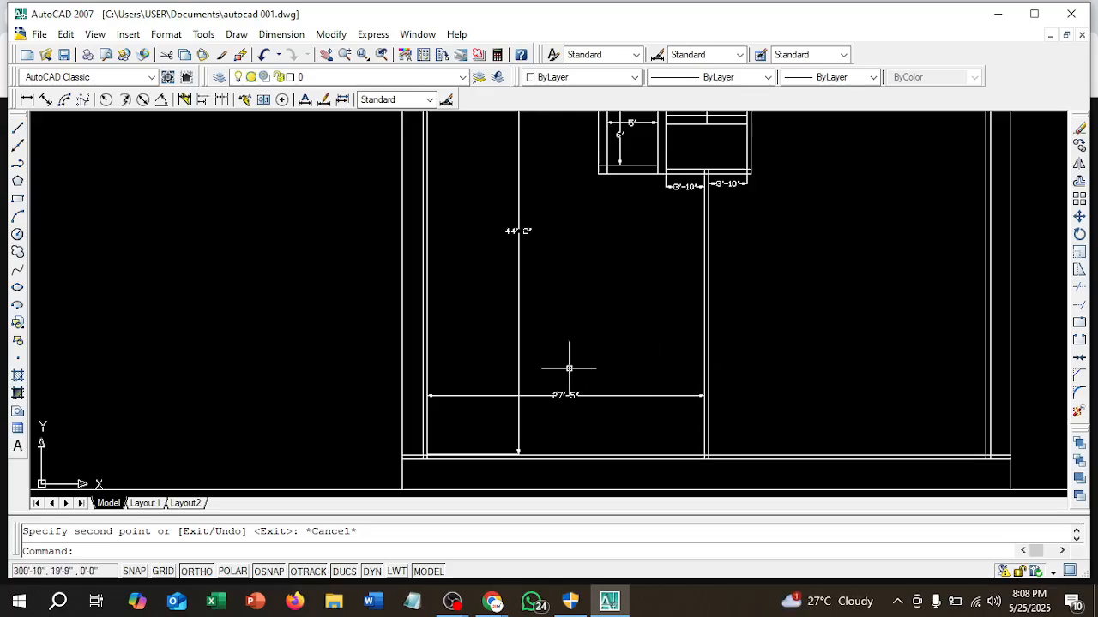
- Offset the partition wall's left face 14' to the left in the copied plan
click(1080, 181)
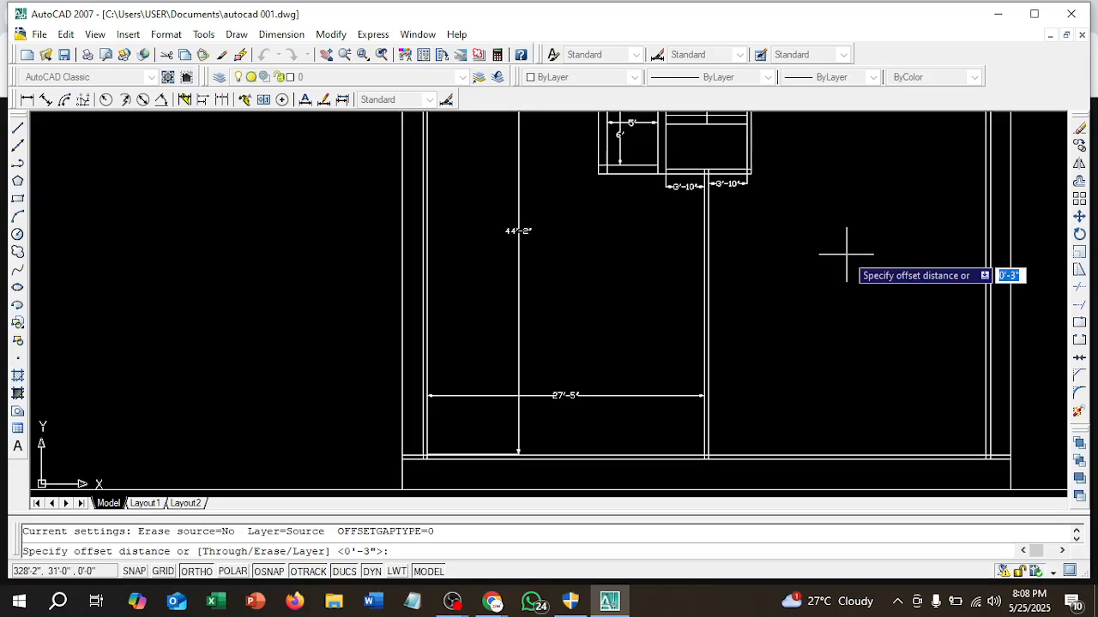
text(14)
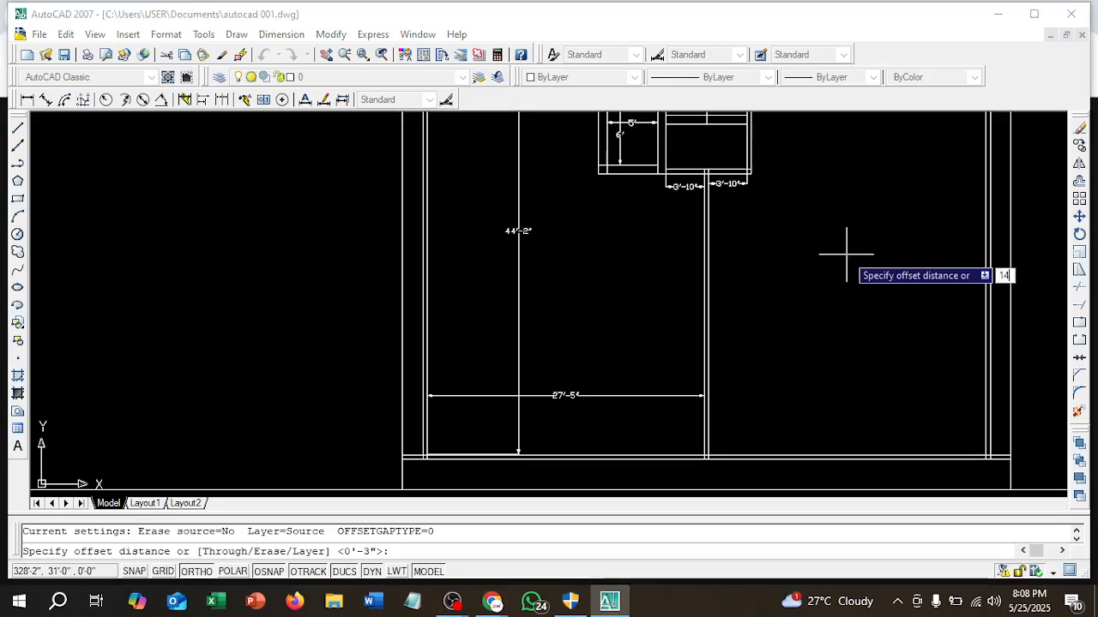
text(')
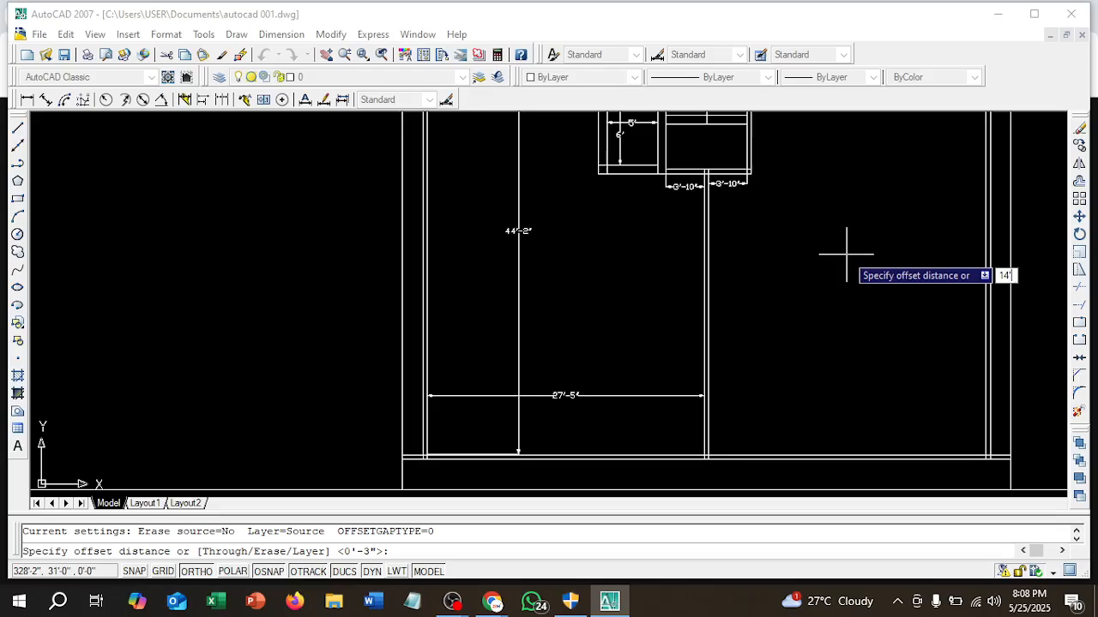
key(Return)
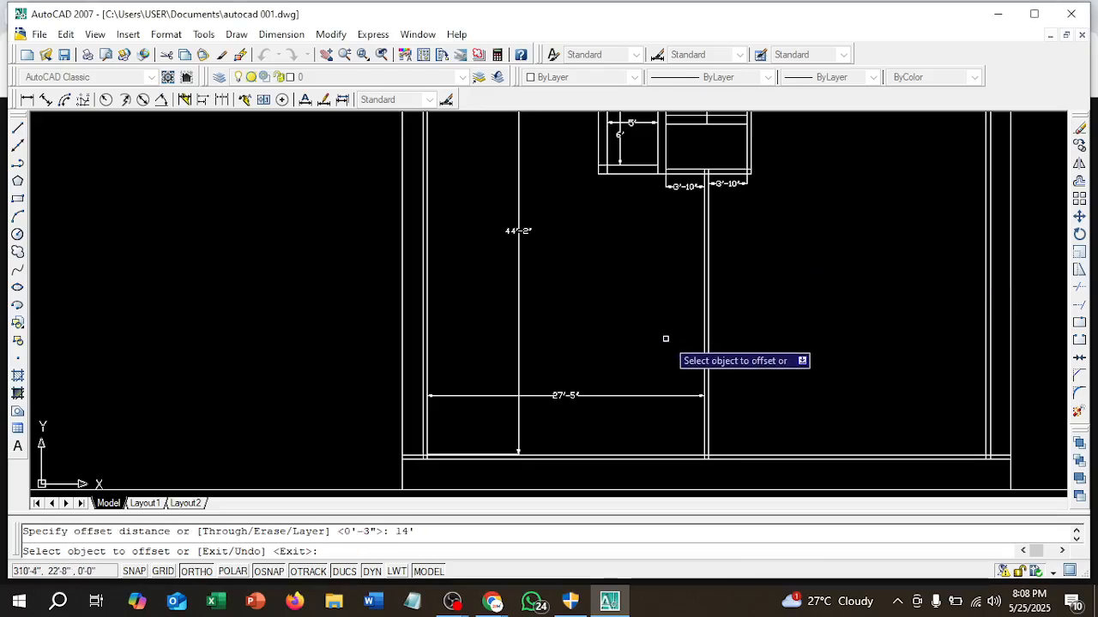
click(705, 357)
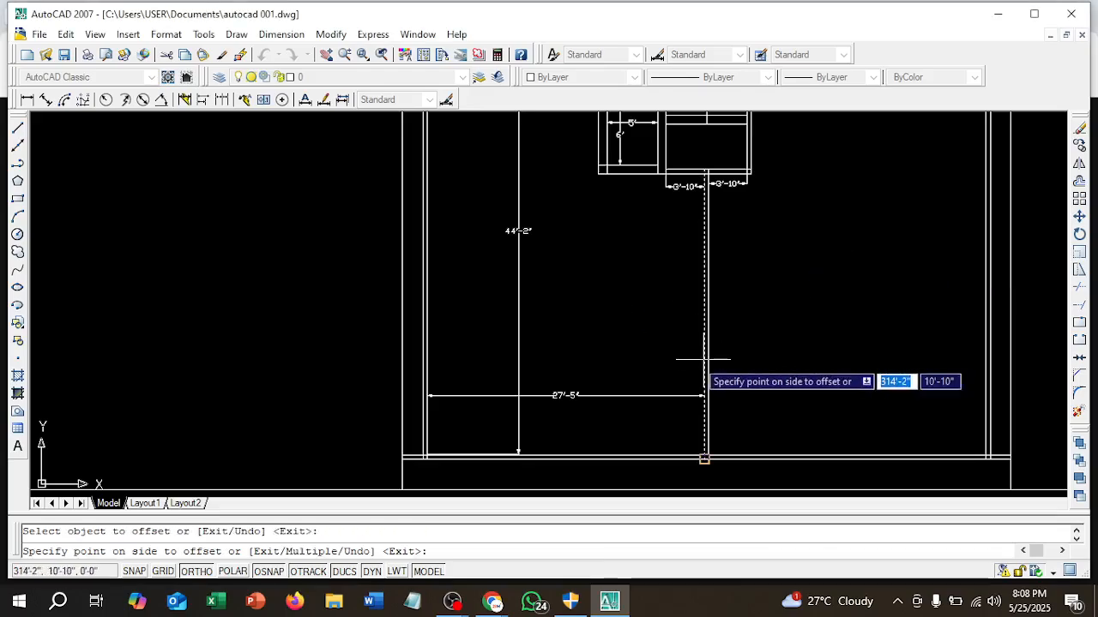
click(601, 337)
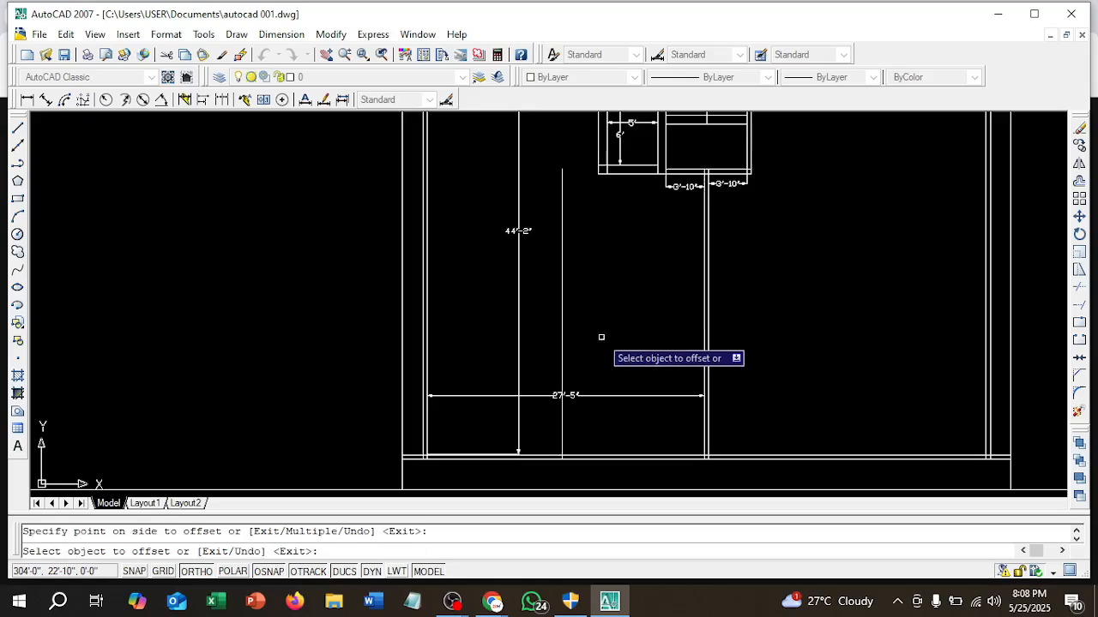
key(Escape)
- Delete the horizontal and vertical room dimensions inside the copied plan's left room
scroll(601, 333, up, 2)
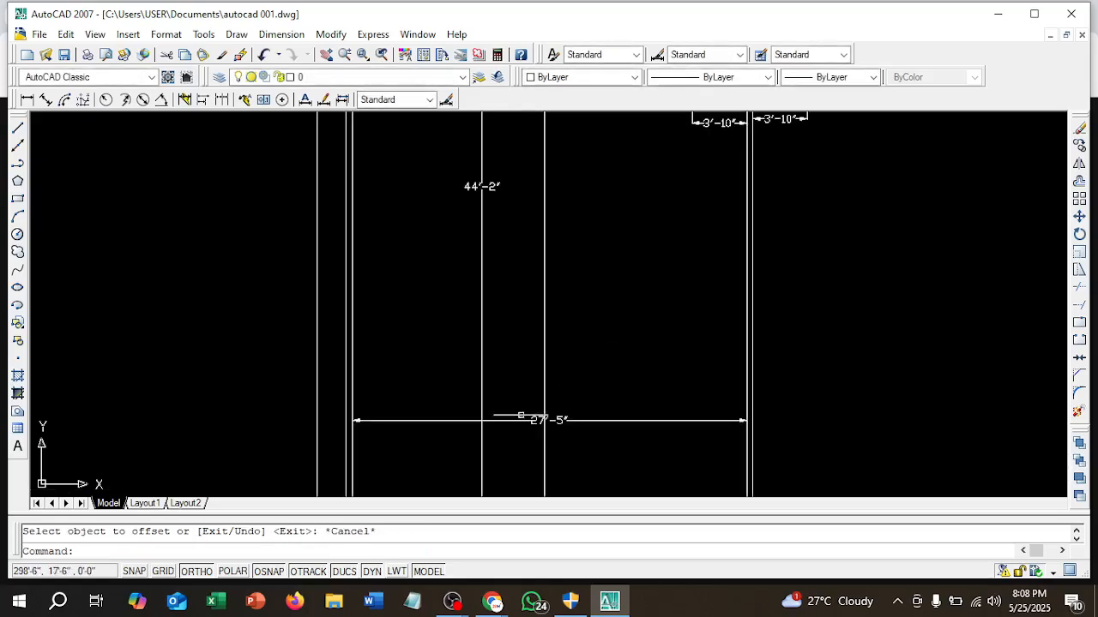
click(515, 431)
click(457, 369)
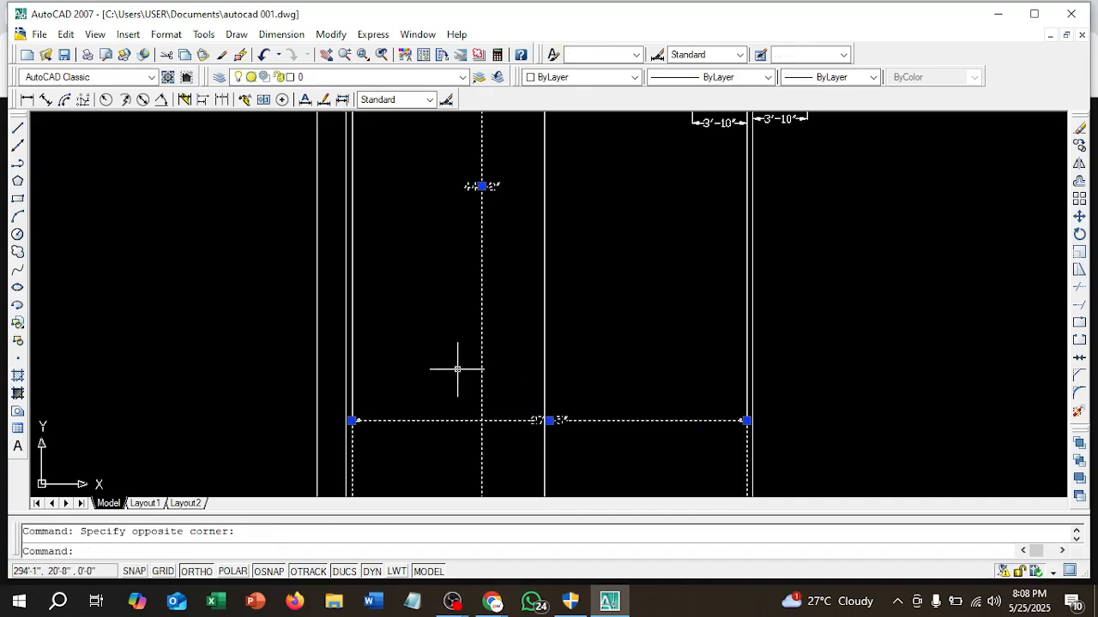
key(Delete)
- Offset the new vertical line in the left room 5" to the left to form a second partition wall
scroll(465, 372, down, 2)
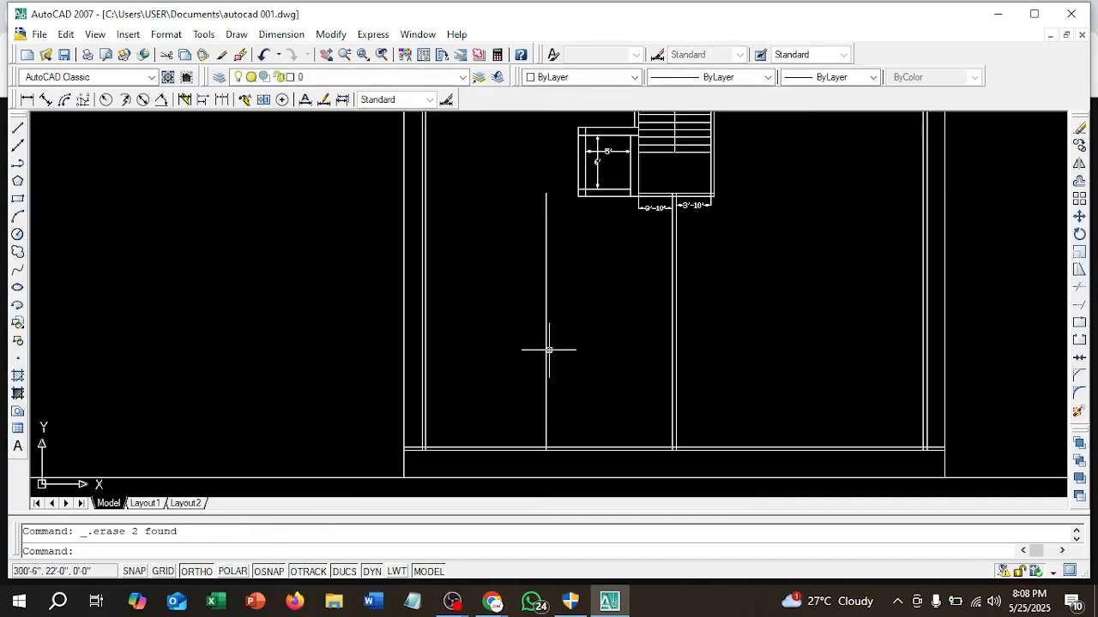
text(o)
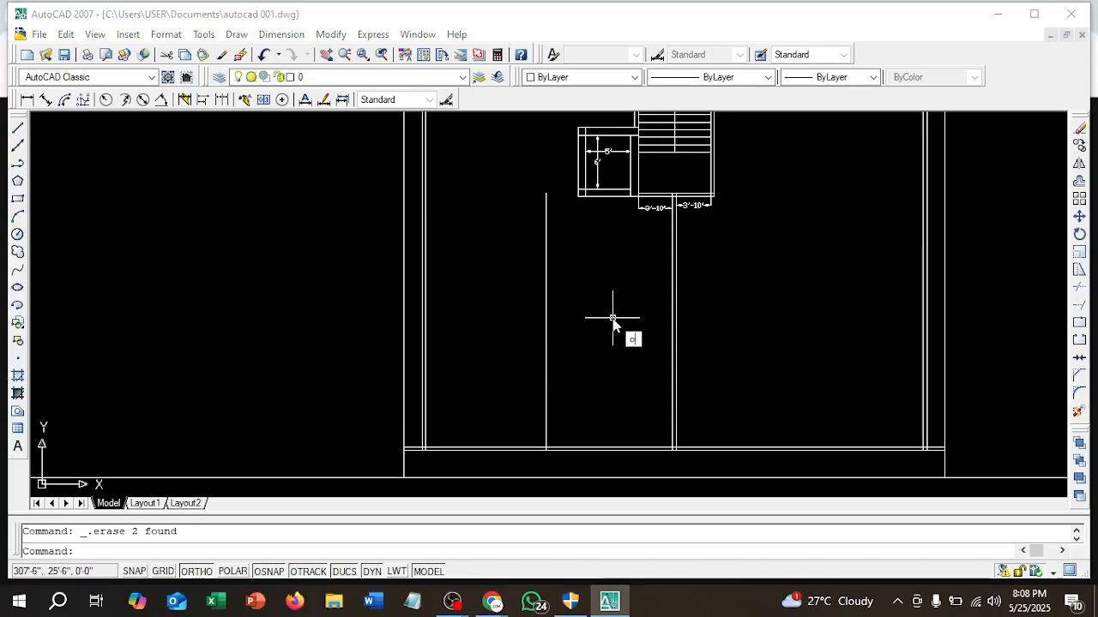
key(Return)
text(5)
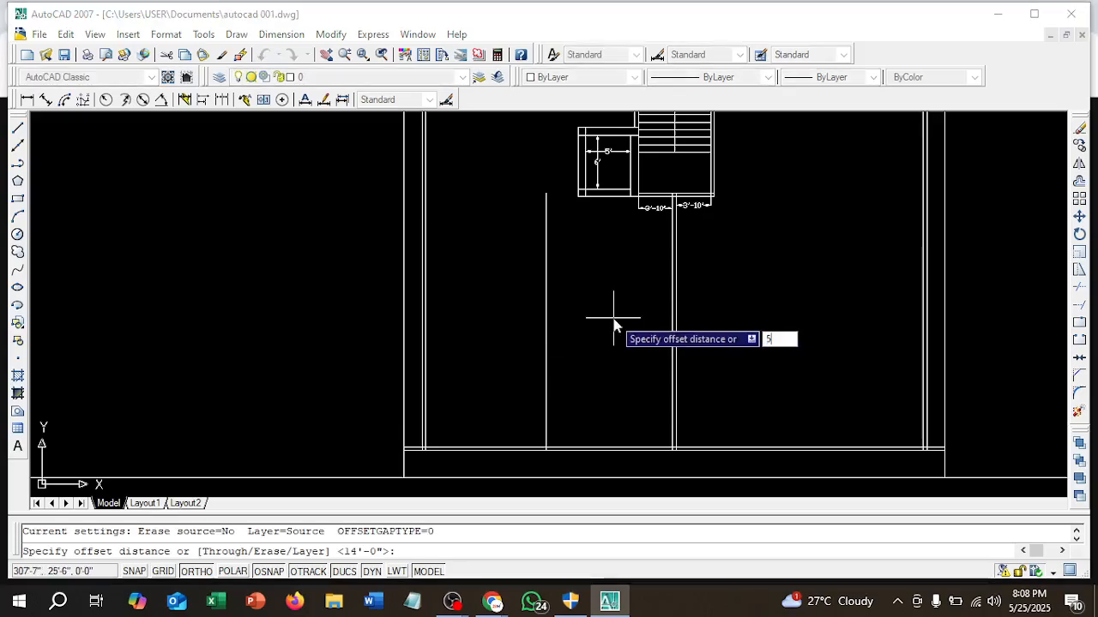
key(Return)
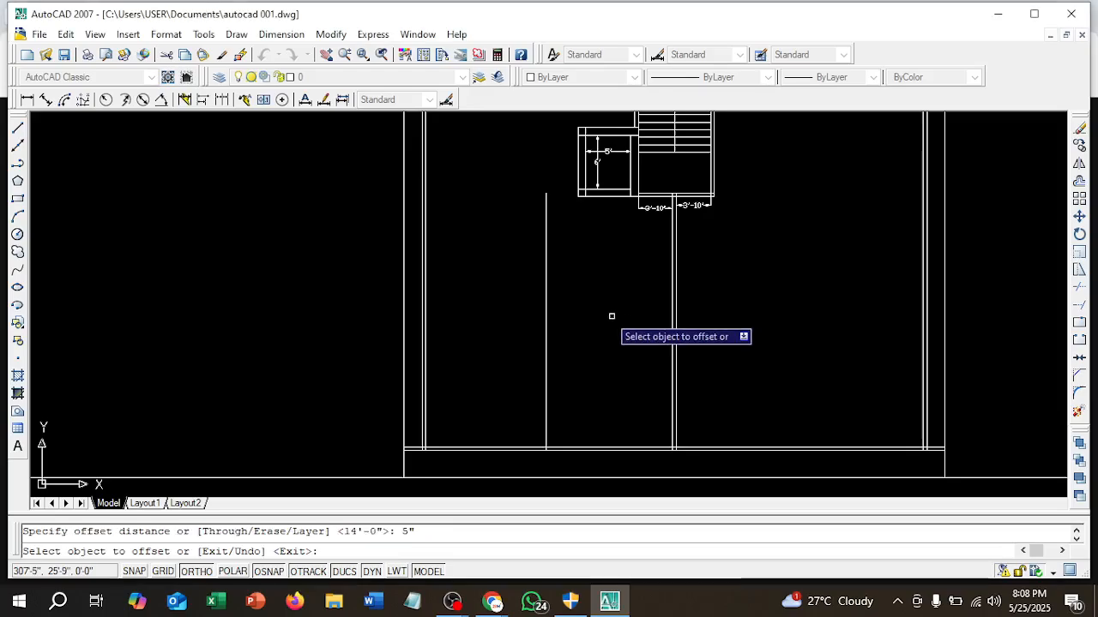
click(546, 321)
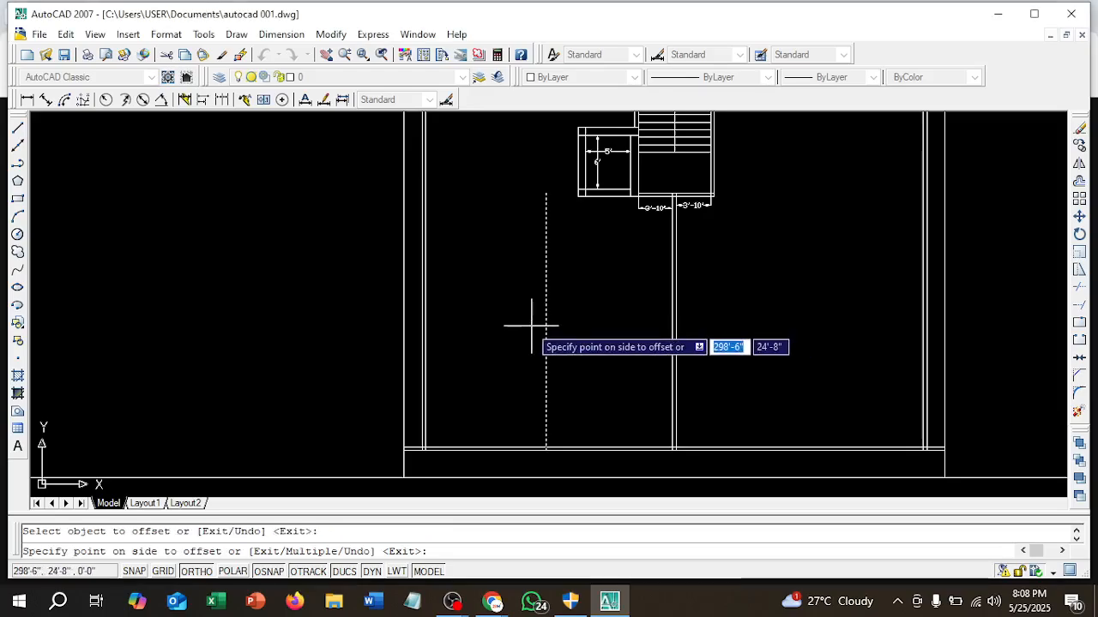
click(510, 328)
scroll(514, 335, up, 2)
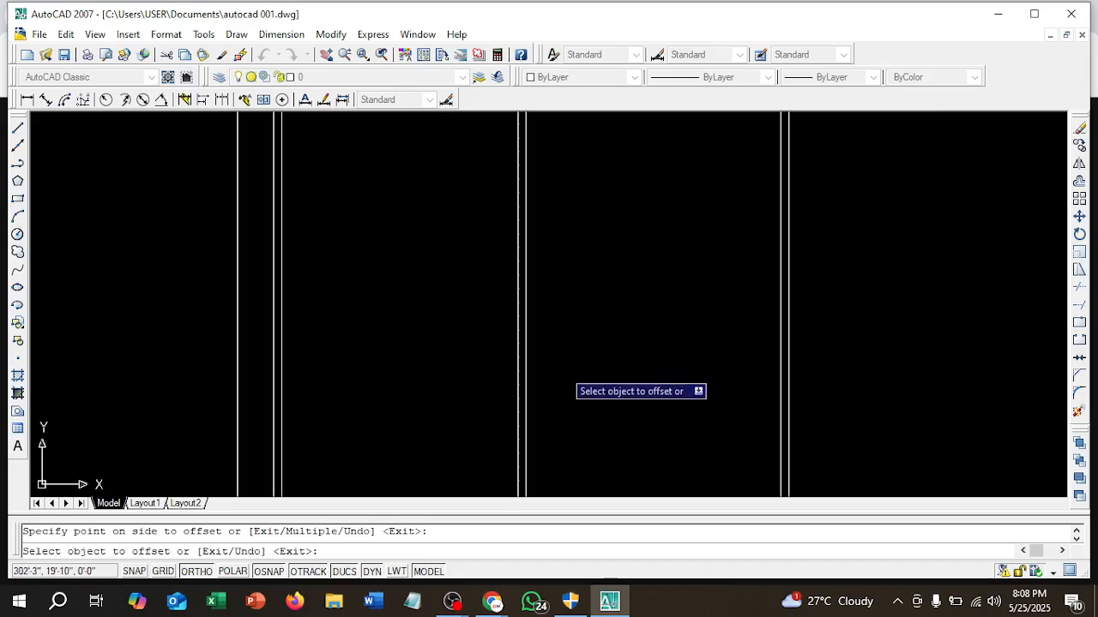
scroll(518, 361, down, 3)
middle_drag(517, 406, 543, 344)
scroll(542, 344, up, 4)
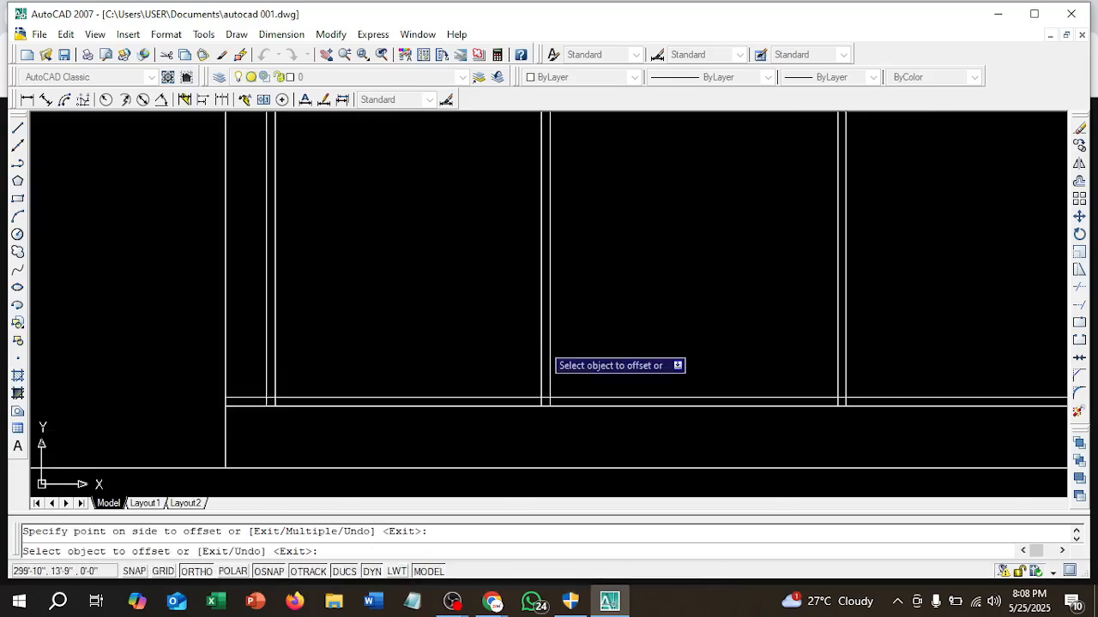
key(Escape)
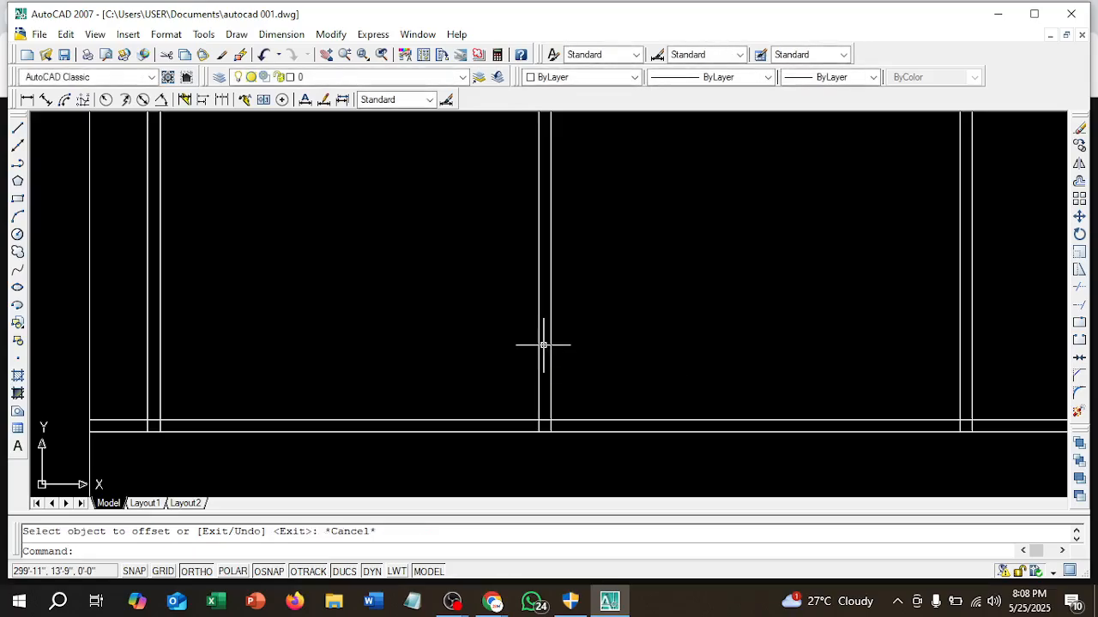
- Add a horizontal linear dimension from the left outer wall's inner face to the new partition's left face, just above the bottom wall
click(27, 99)
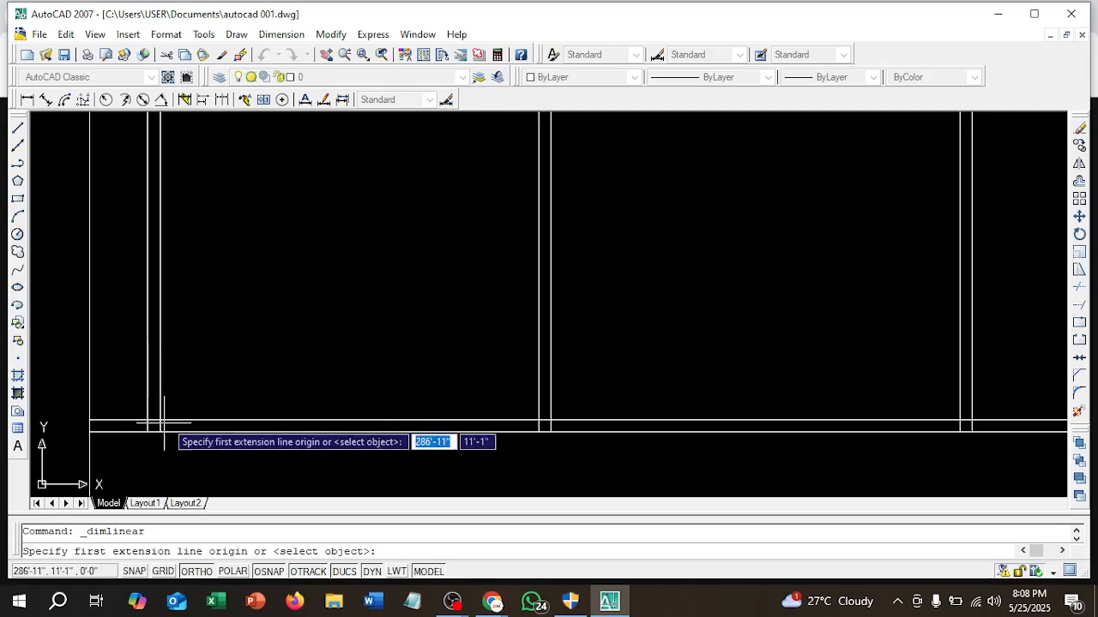
click(89, 421)
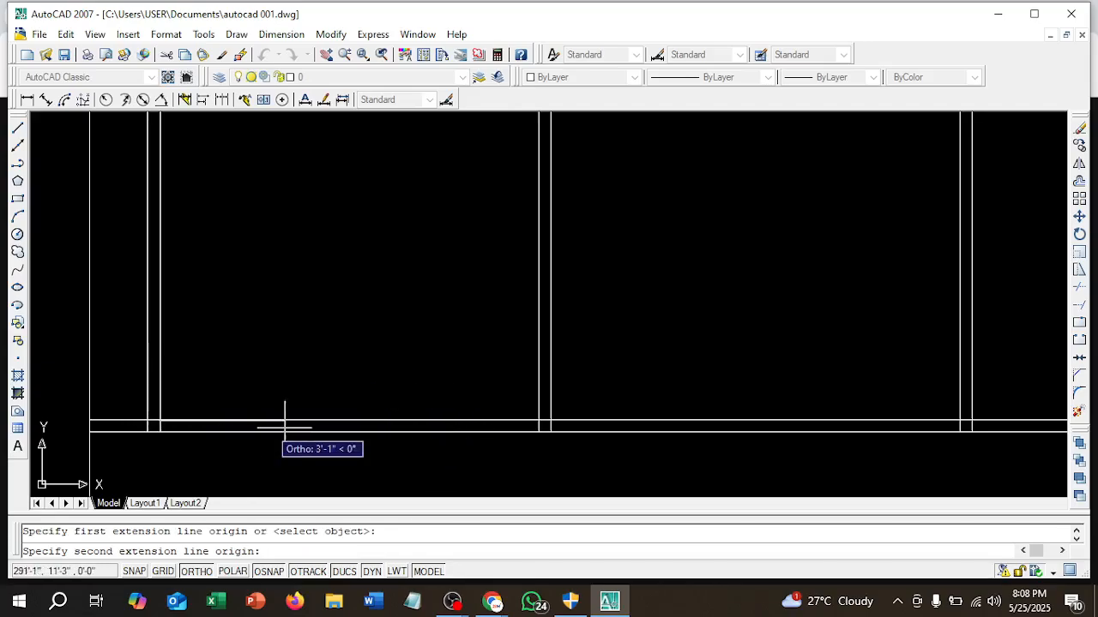
click(539, 420)
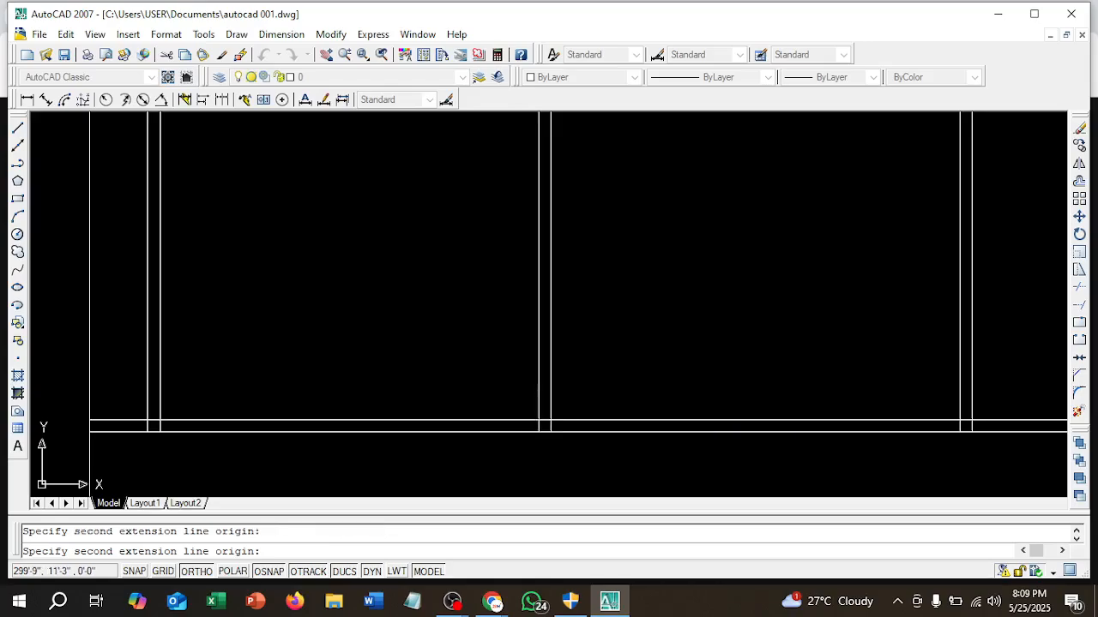
click(515, 348)
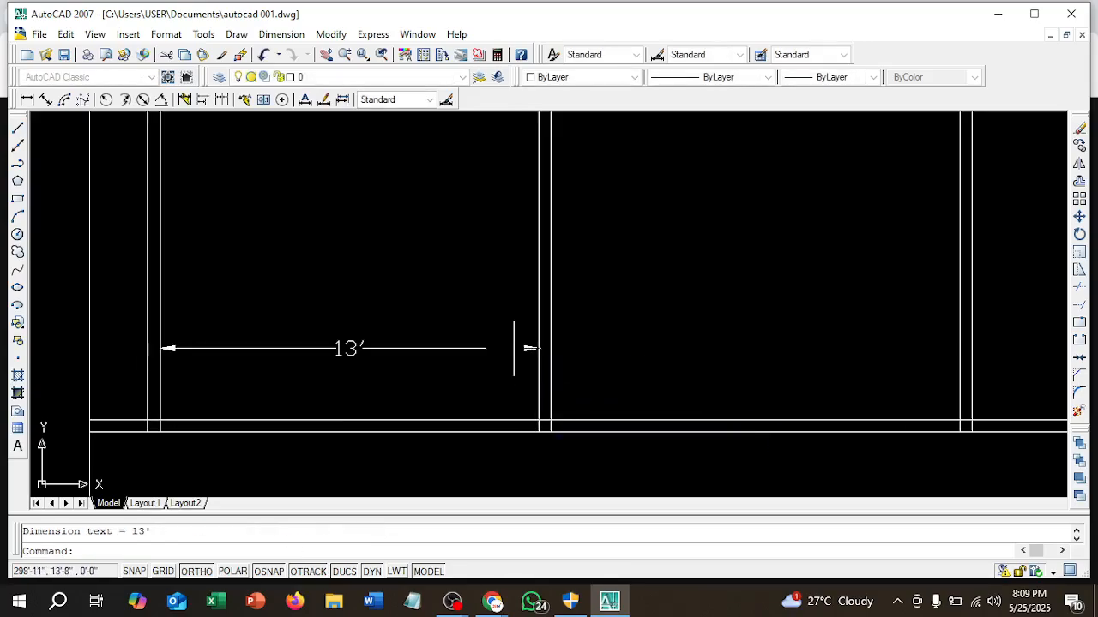
- Begin another linear dimension in the copied plan
right_click(610, 238)
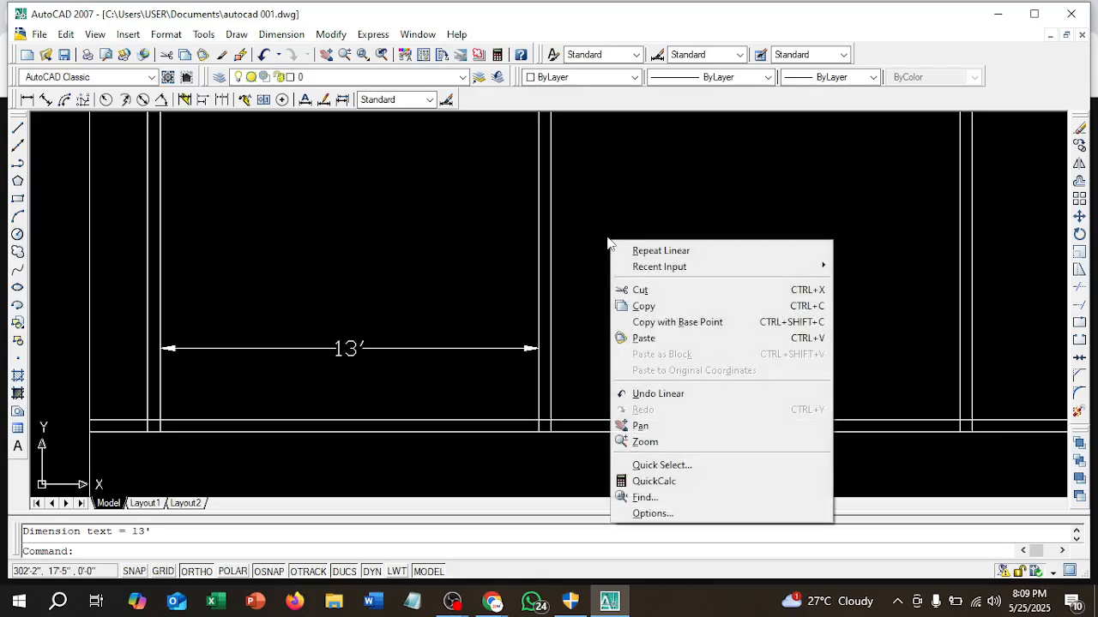
- Add a linear dimension across the inside width of the bay just right of the 13' bay
click(634, 247)
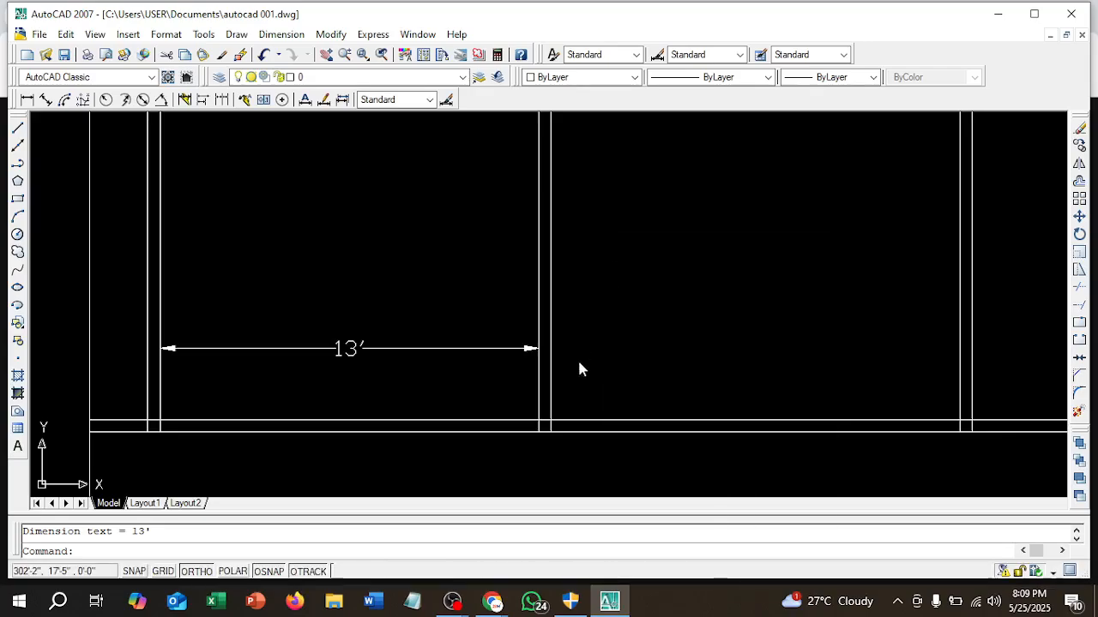
click(551, 420)
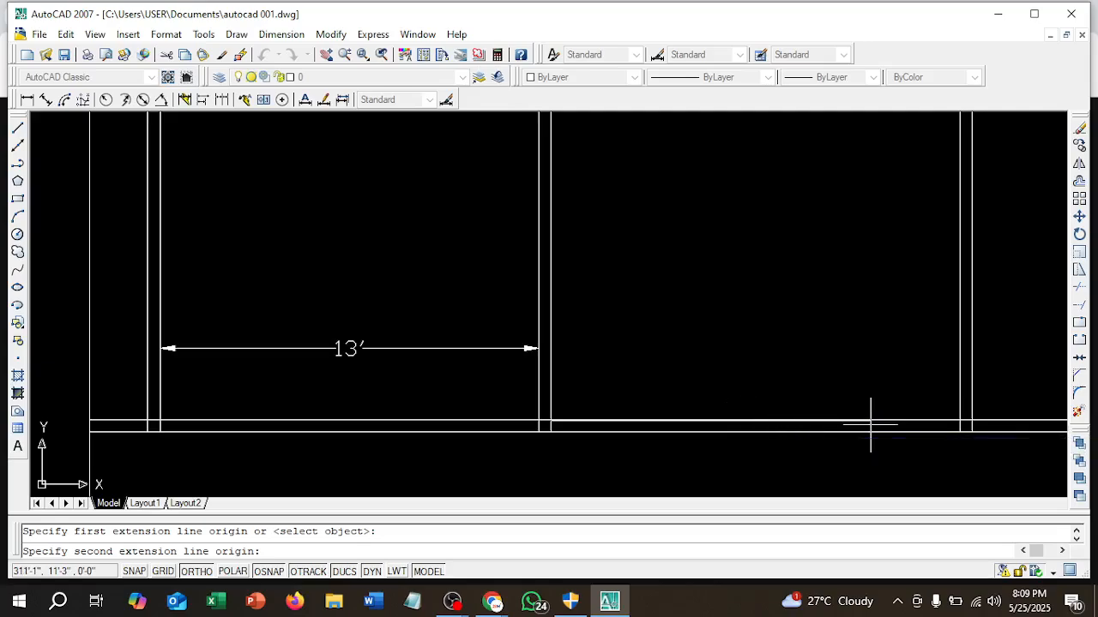
click(961, 420)
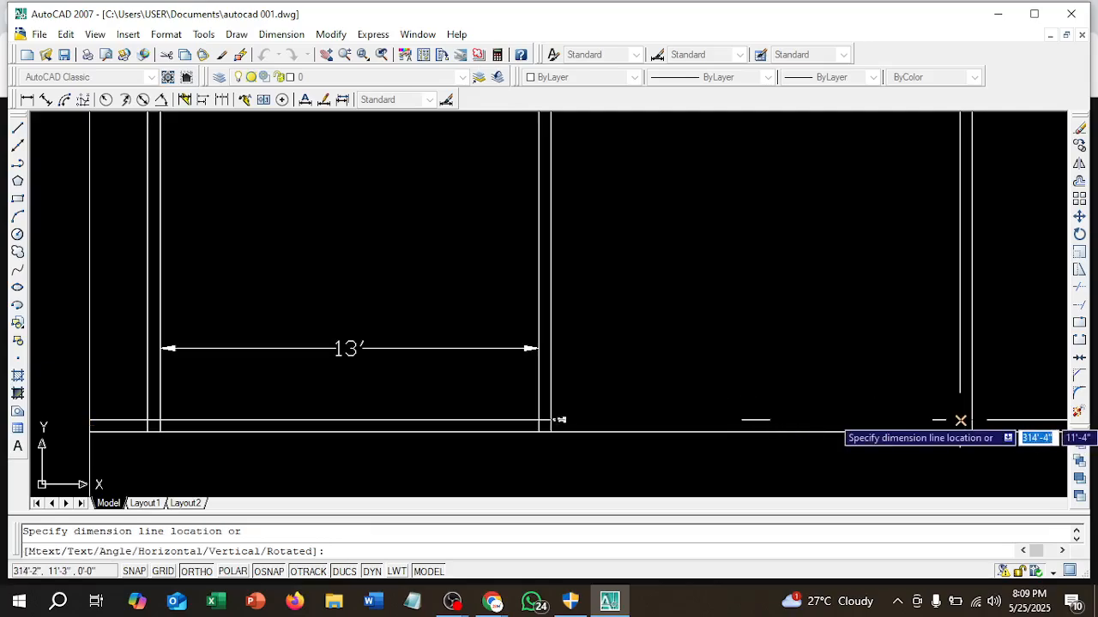
click(772, 314)
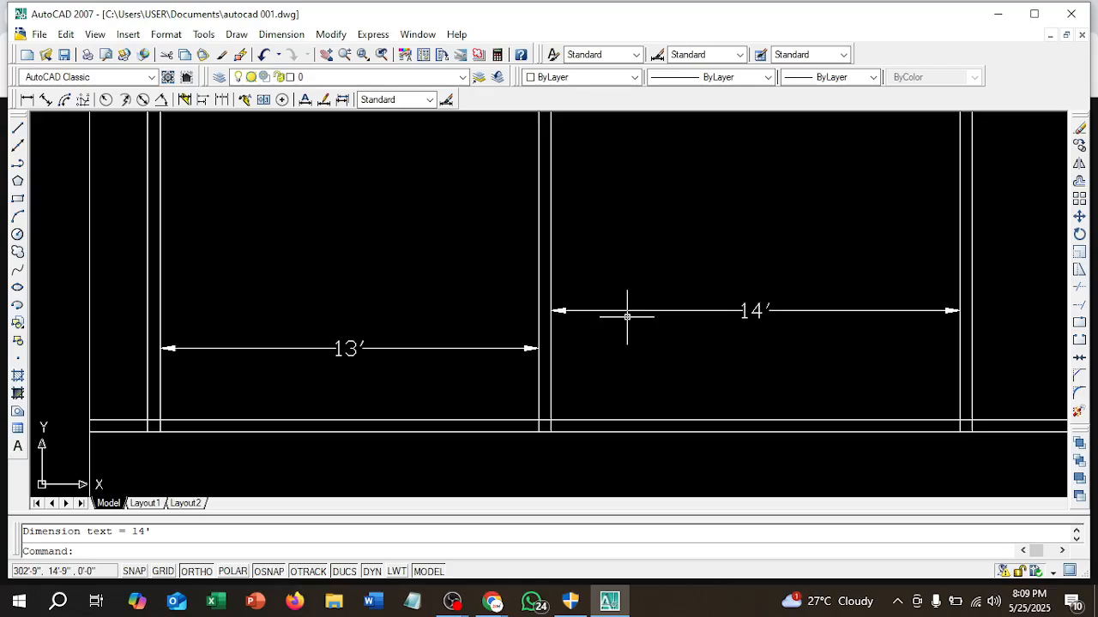
- Examine the two dimensioned bays and their partition walls in relation to the rooms above
scroll(629, 301, down, 2)
mouse_move(629, 249)
middle_down()
mouse_move(644, 289)
mouse_move(635, 312)
mouse_move(600, 341)
mouse_move(543, 358)
middle_up()
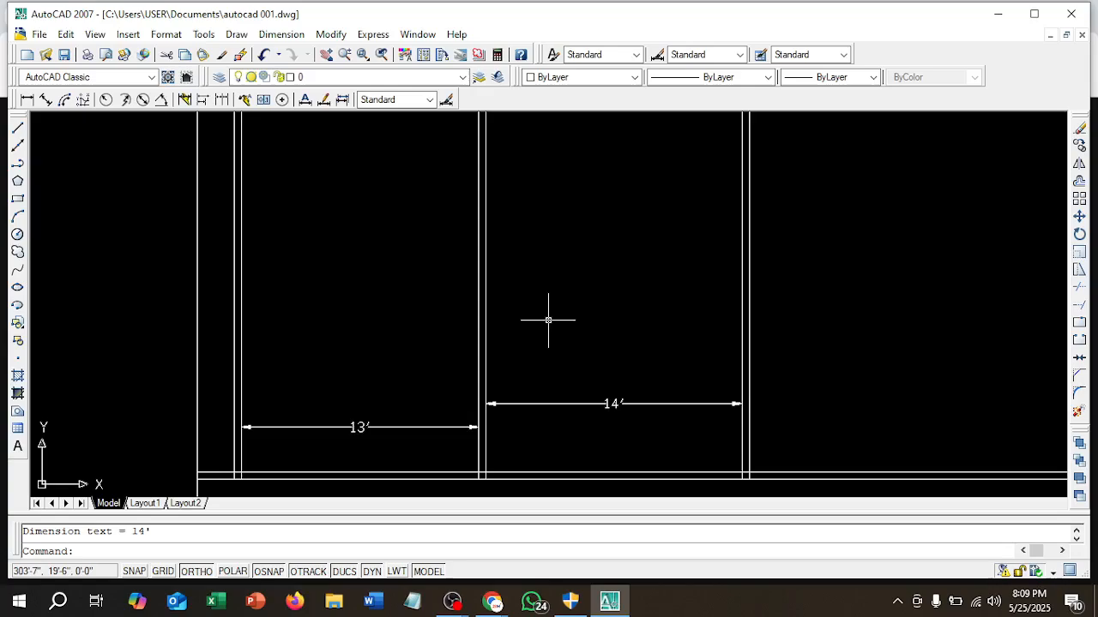
scroll(561, 306, down, 2)
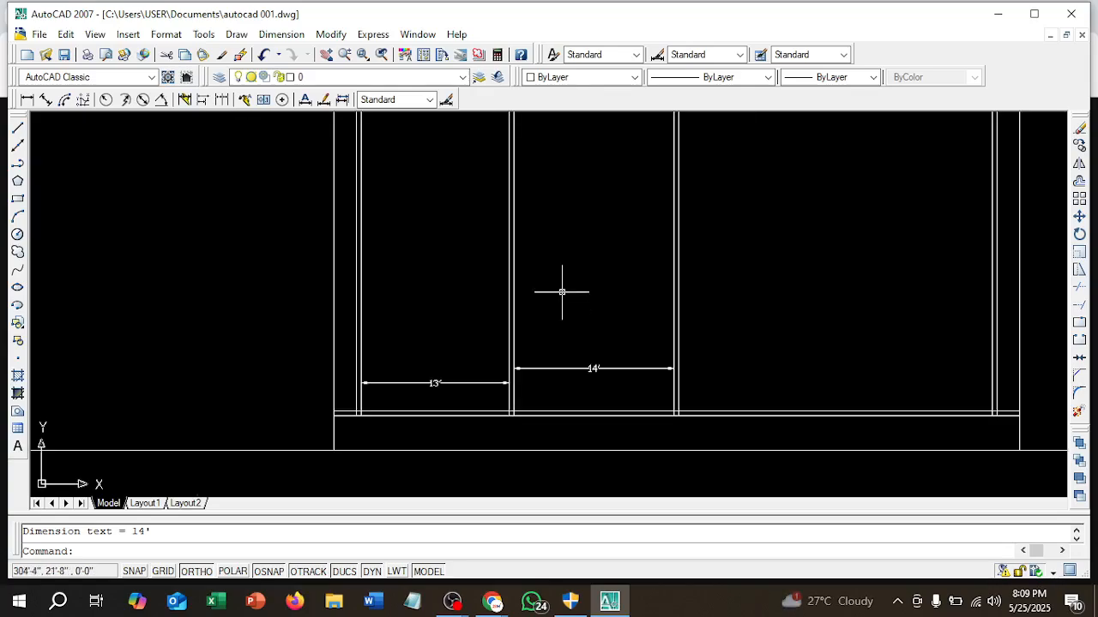
middle_drag(562, 294, 563, 302)
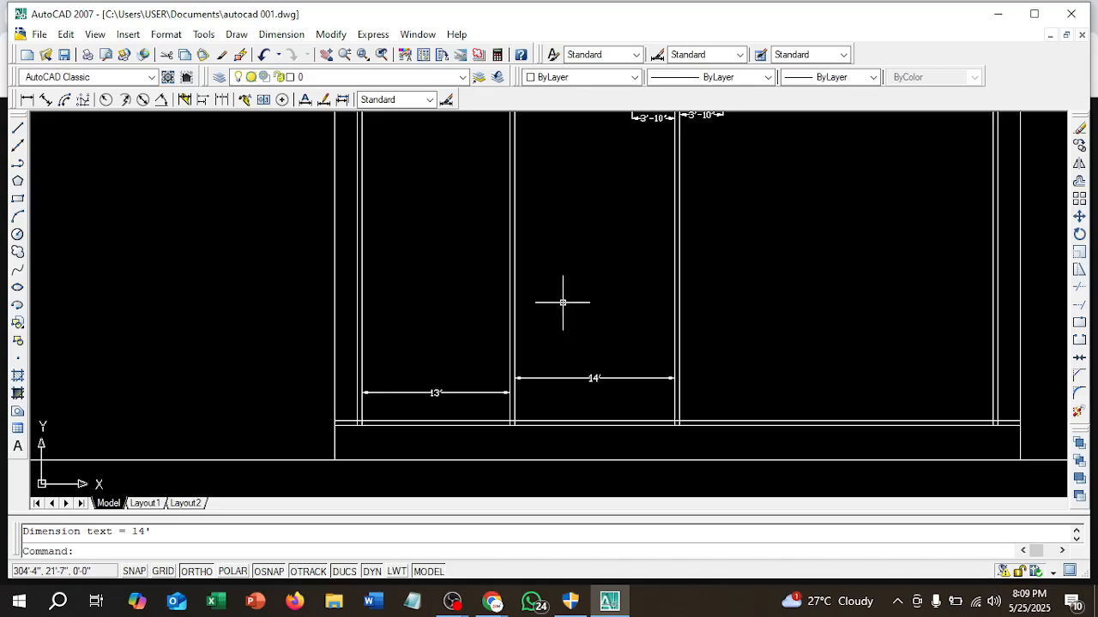
scroll(582, 292, down, 2)
middle_drag(582, 293, 575, 308)
scroll(546, 361, up, 3)
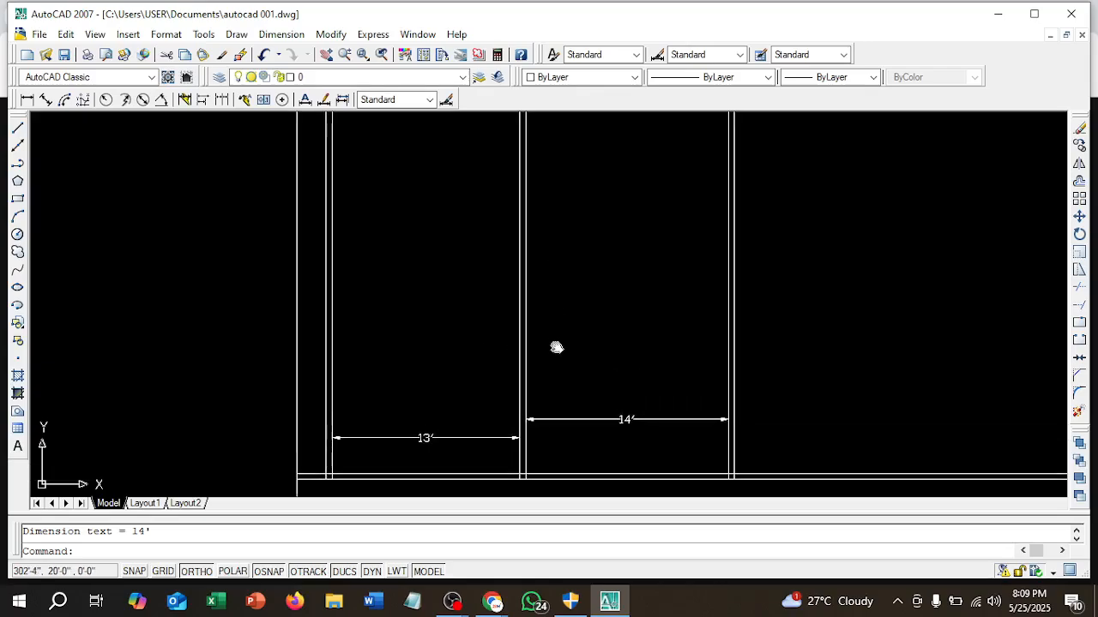
scroll(561, 330, down, 1)
middle_drag(563, 340, 564, 347)
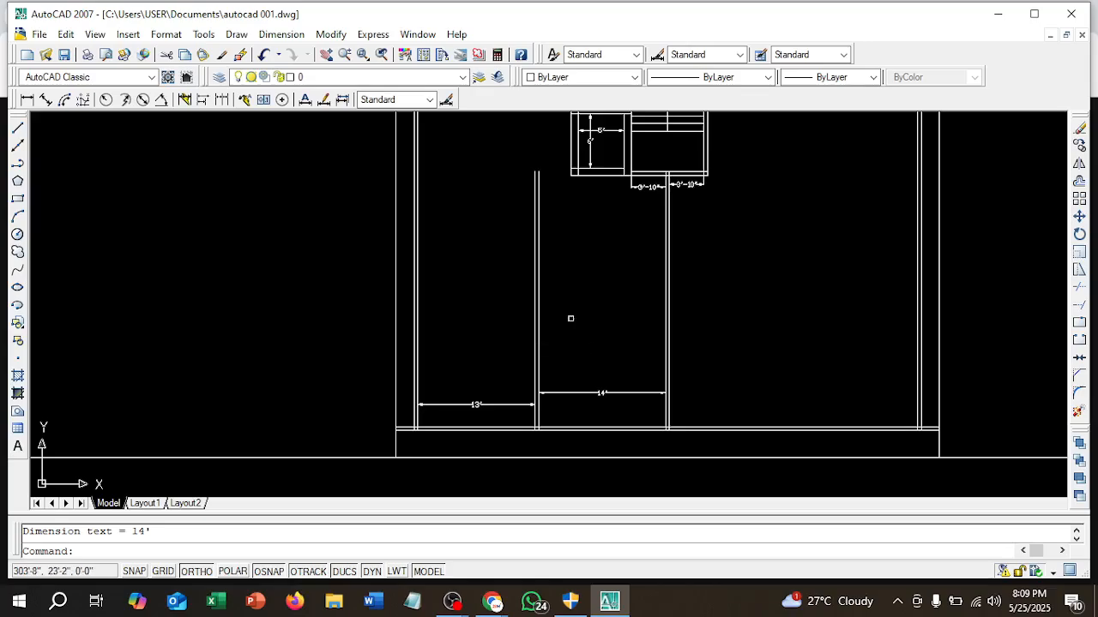
scroll(554, 359, up, 1)
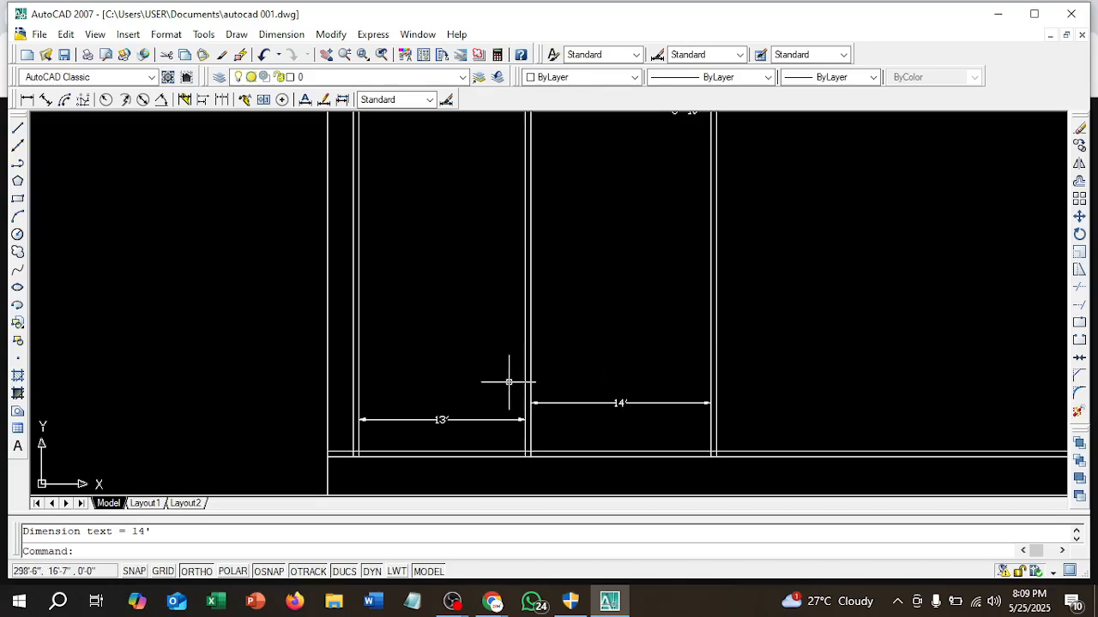
scroll(465, 372, down, 2)
middle_drag(466, 372, 457, 344)
scroll(455, 399, up, 4)
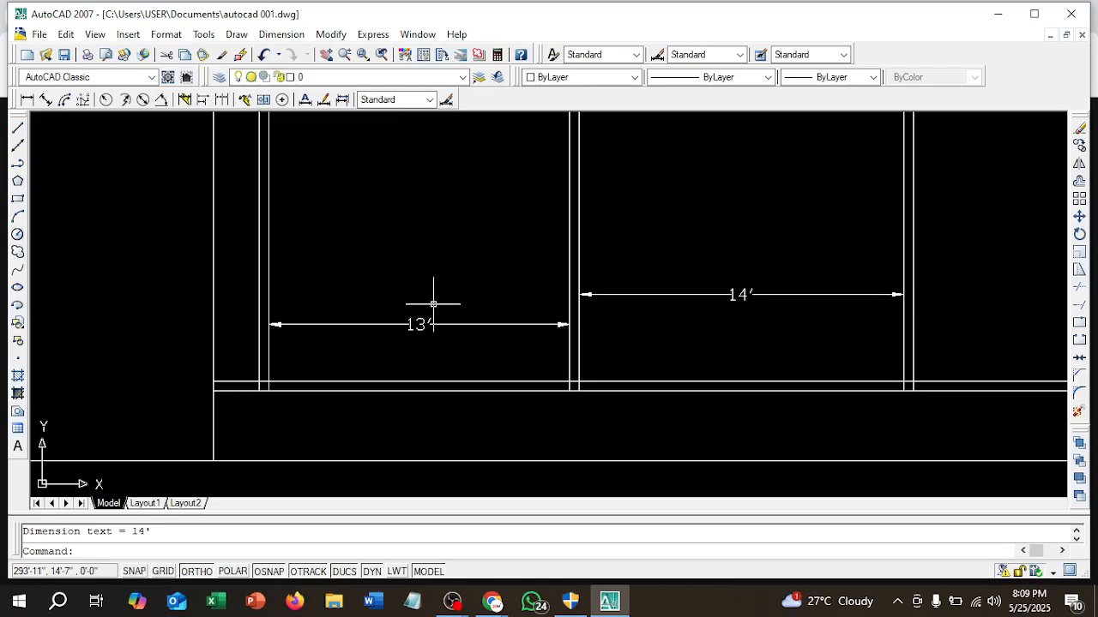
- Set the Offset distance to 13' and leave the command without offsetting any object
text(o)
key(Return)
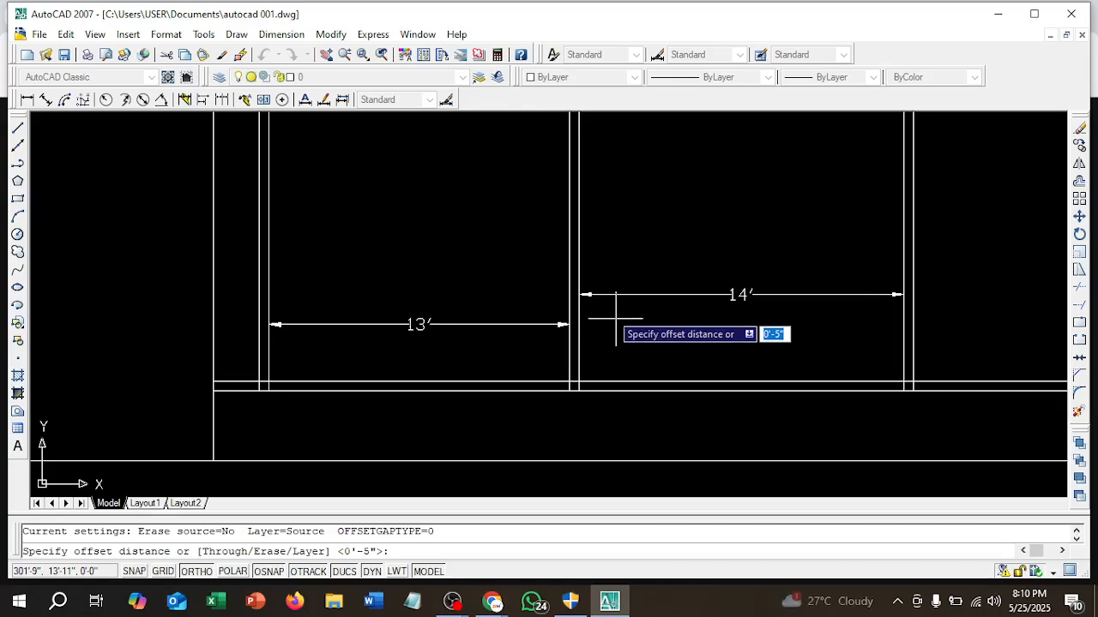
text(13)
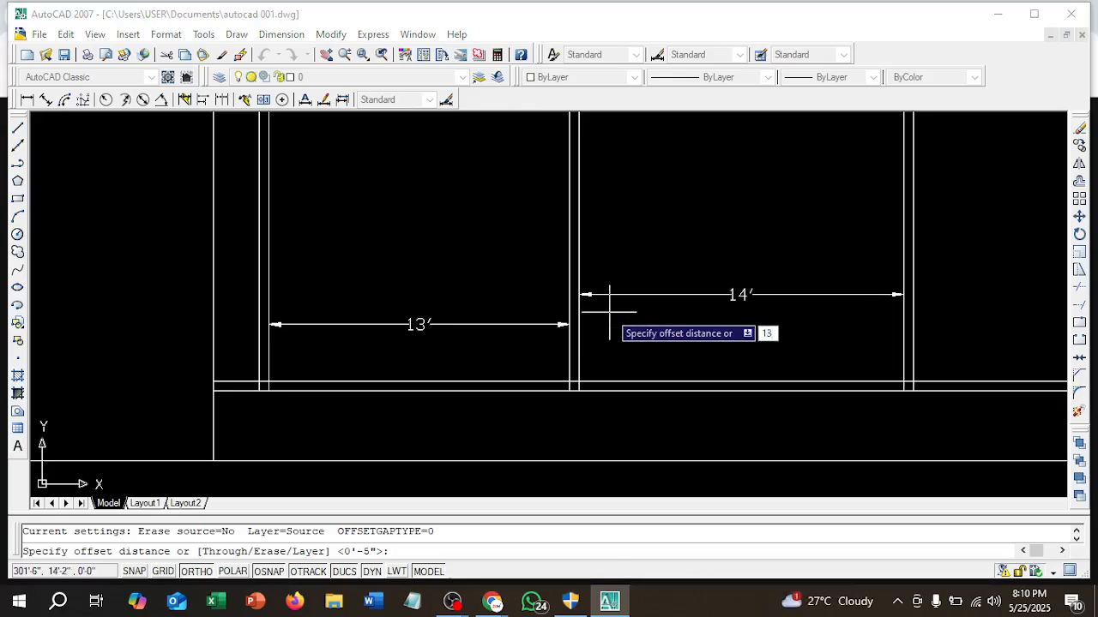
text(')
key(Return)
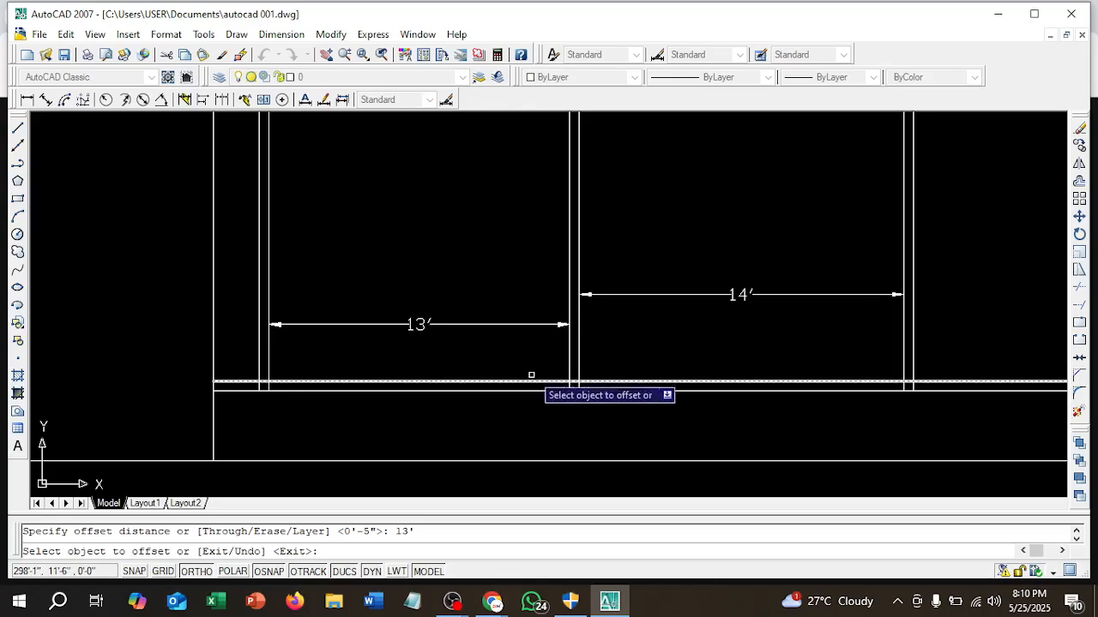
key(Escape)
- Trim both bottom wall lines where they project past the building's left outer wall, using a crossing selection
scroll(506, 277, down, 2)
scroll(502, 277, down, 1)
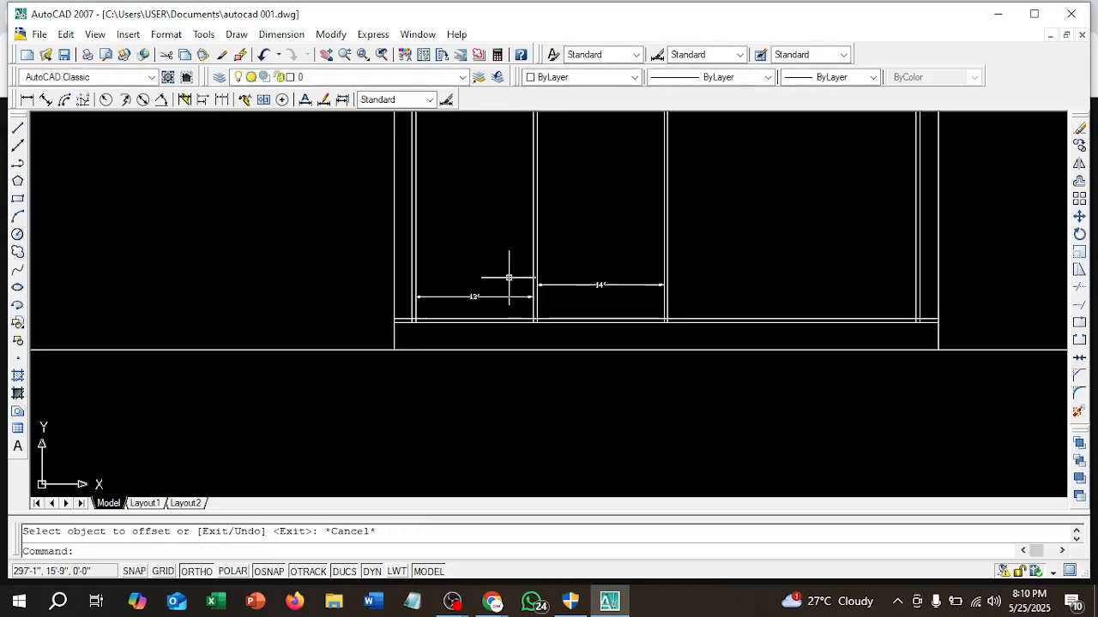
scroll(429, 314, up, 3)
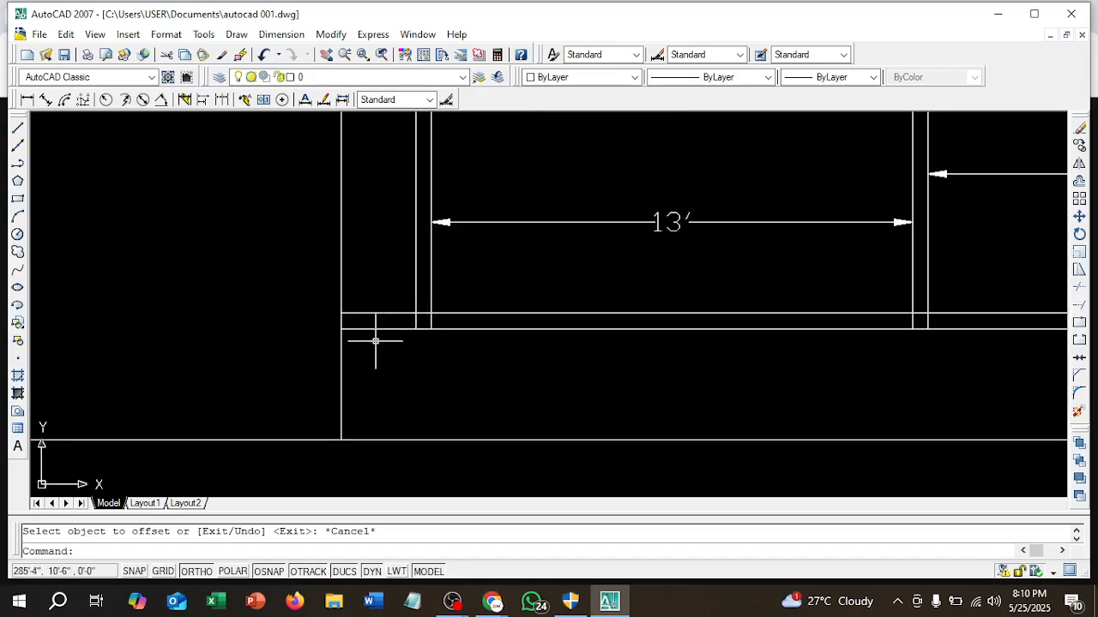
text(tr)
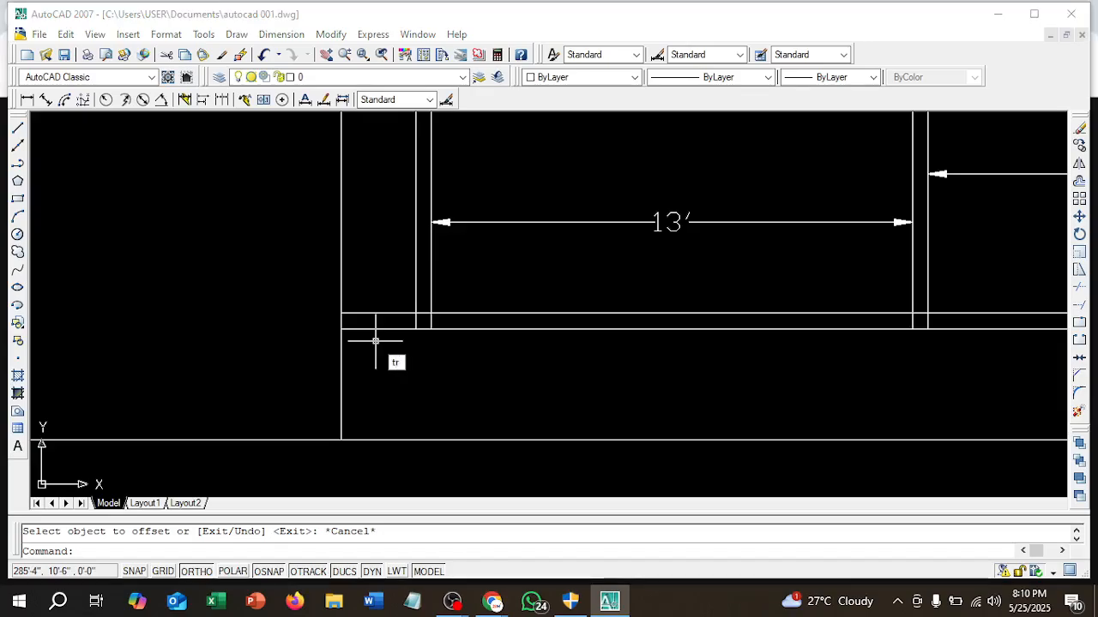
key(Return)
right_click(376, 276)
right_click(376, 276)
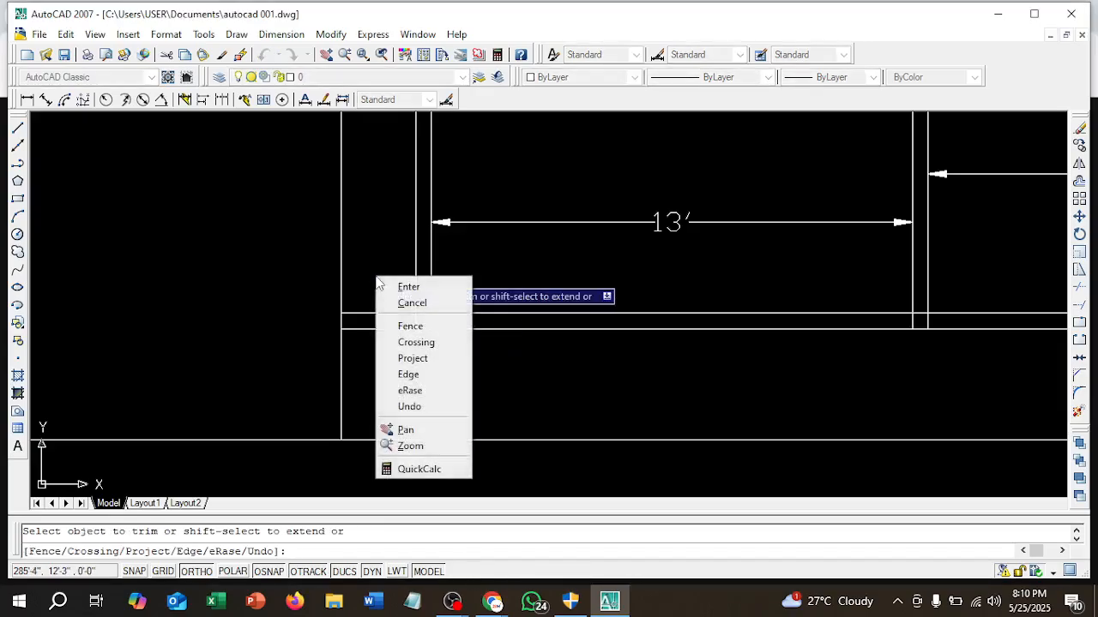
click(408, 343)
click(394, 340)
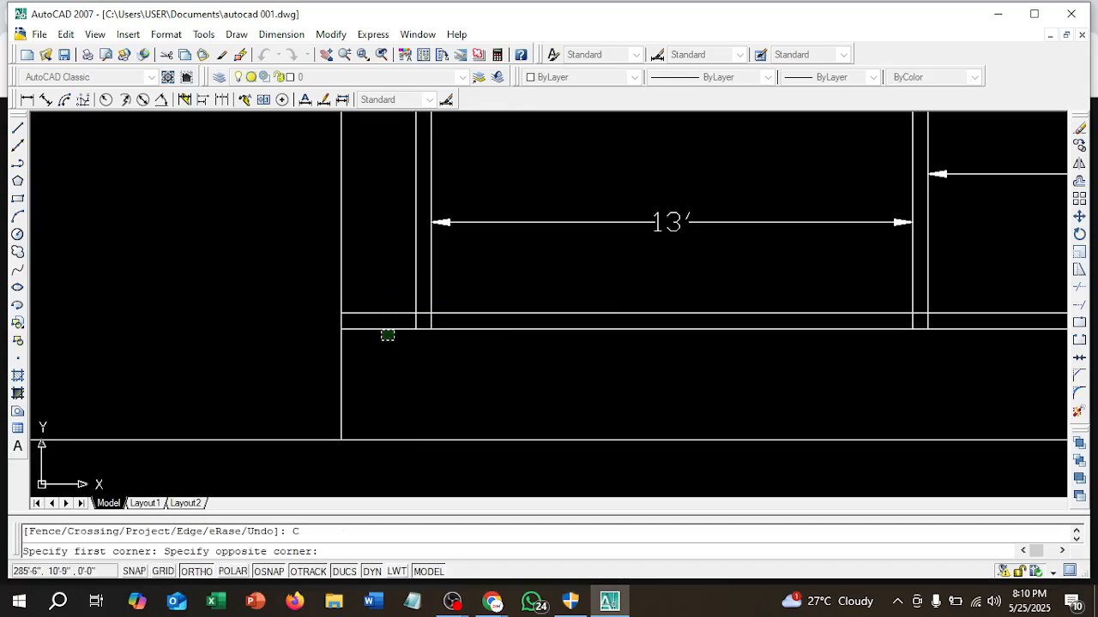
click(378, 306)
scroll(387, 326, down, 4)
middle_drag(387, 326, 152, 284)
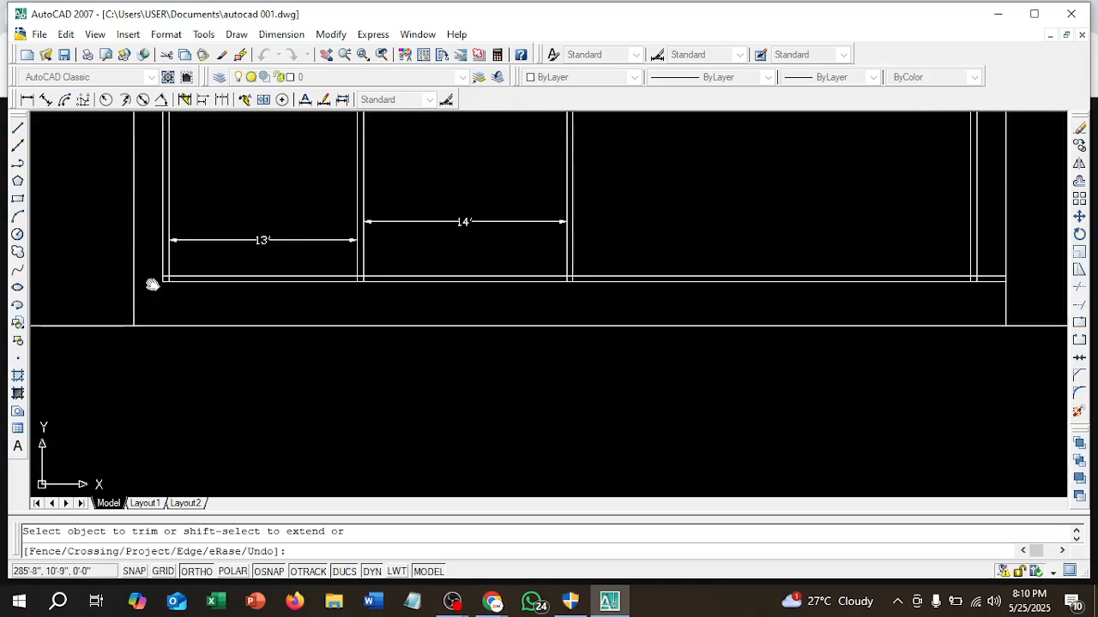
- Trim both bottom wall lines where they project past the building's right outer wall
scroll(496, 262, down, 8)
middle_drag(497, 261, 414, 282)
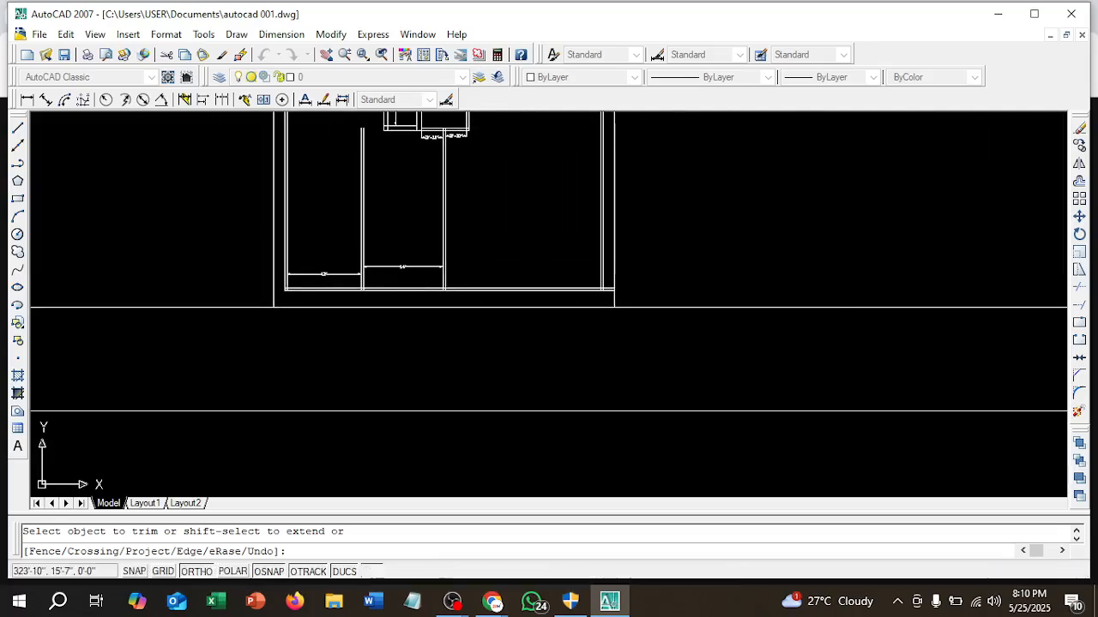
scroll(640, 288, up, 3)
scroll(617, 293, up, 3)
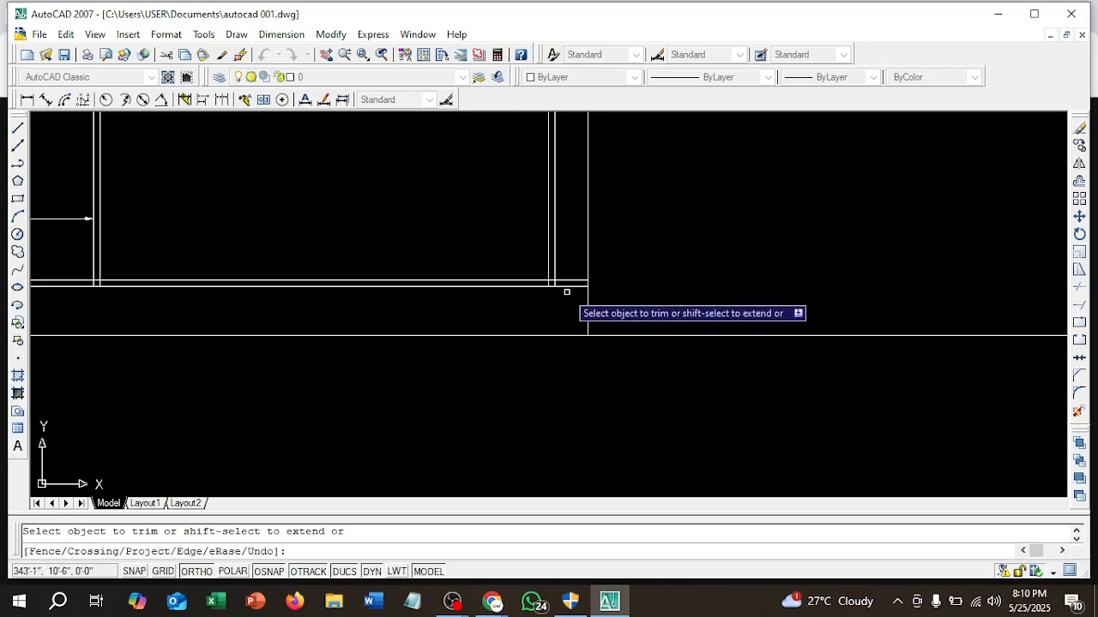
click(571, 294)
click(568, 276)
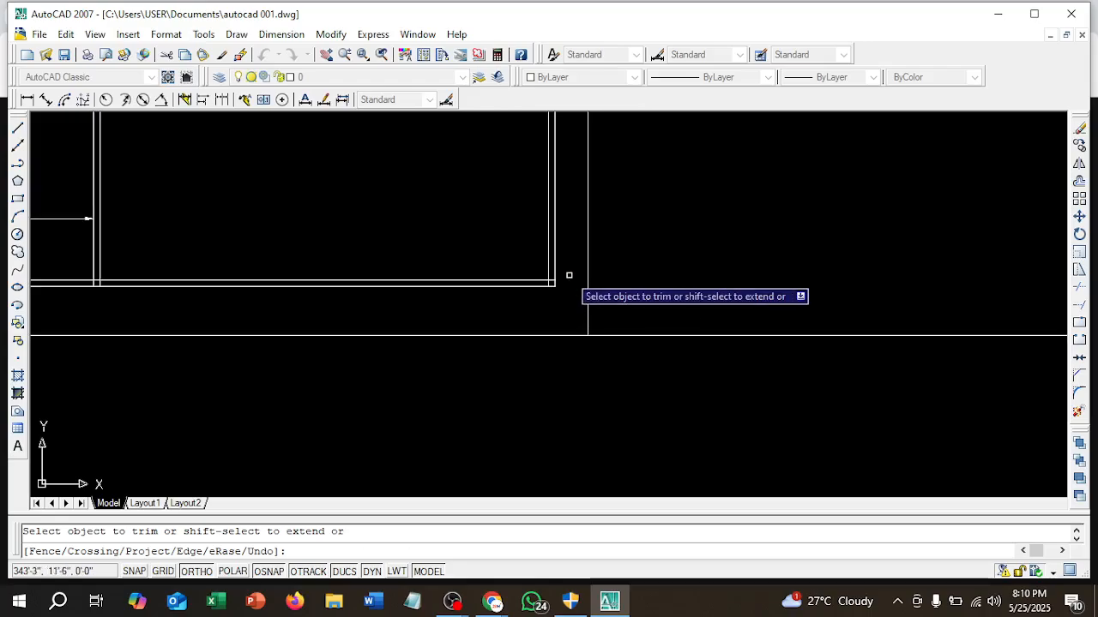
scroll(443, 293, down, 2)
middle_drag(441, 297, 869, 345)
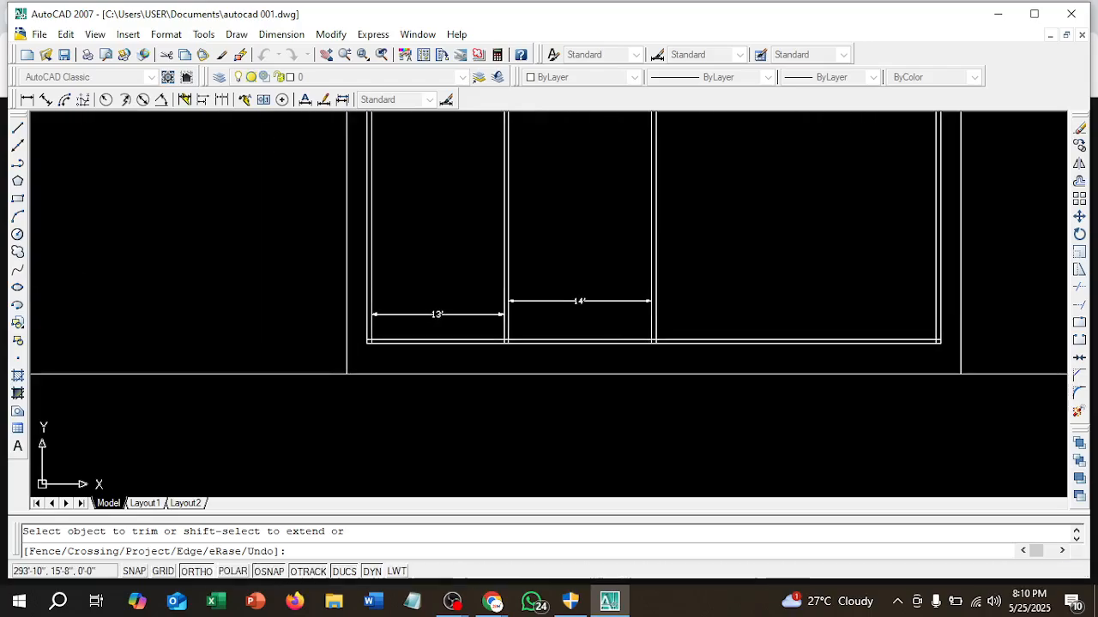
key(Escape)
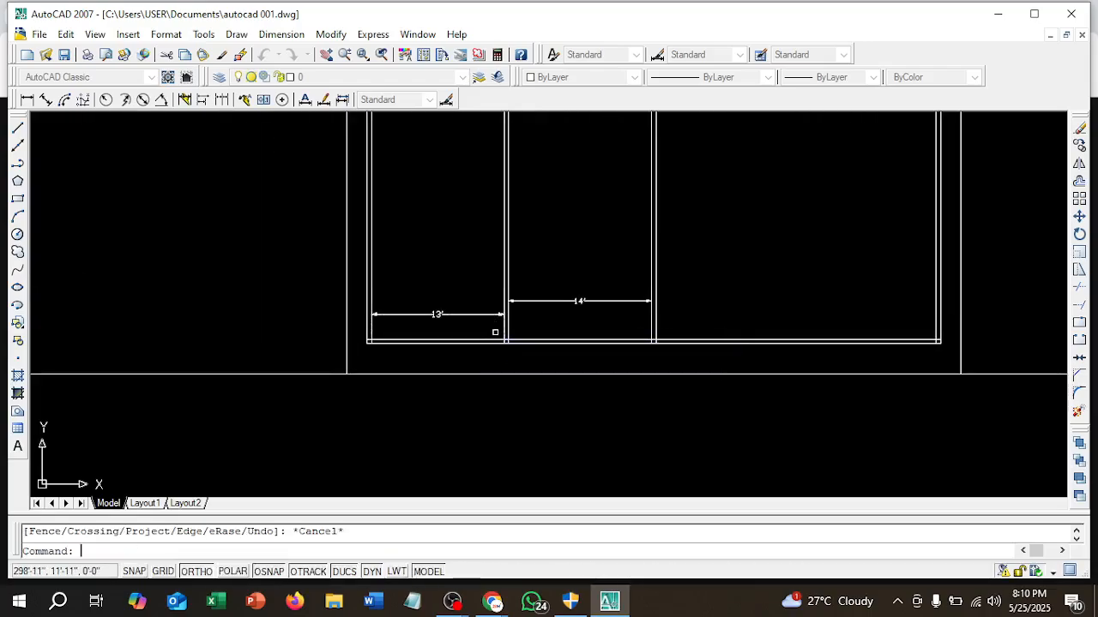
- Draw a line along the bottom wall's inner face from the left wall's outer face to the far face of the partition right of the 14' bay
scroll(493, 342, up, 3)
scroll(493, 342, up, 2)
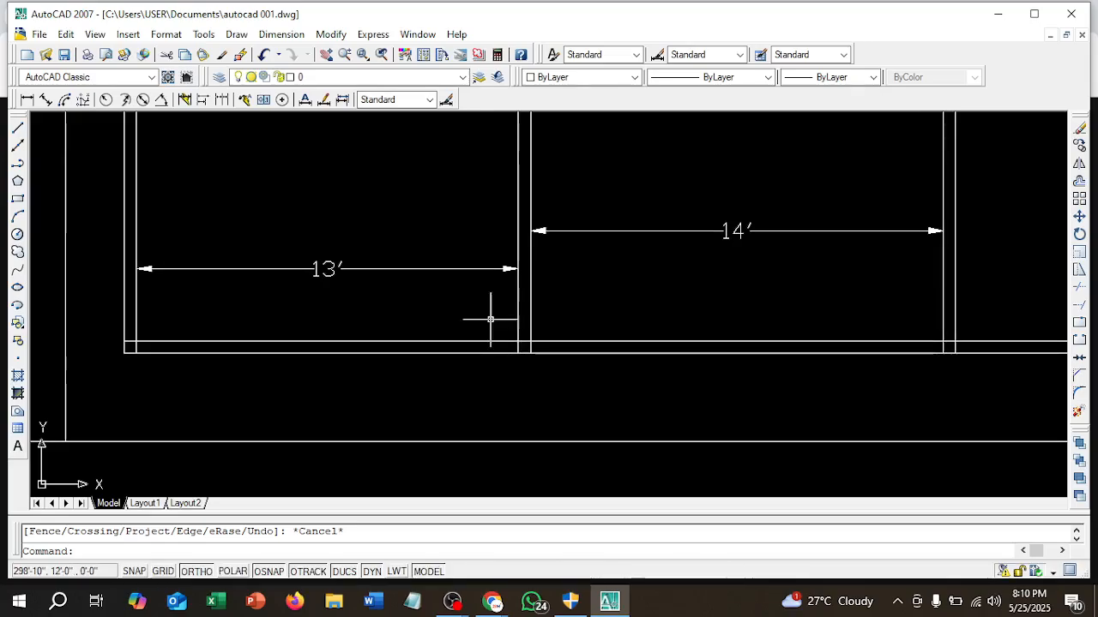
click(17, 127)
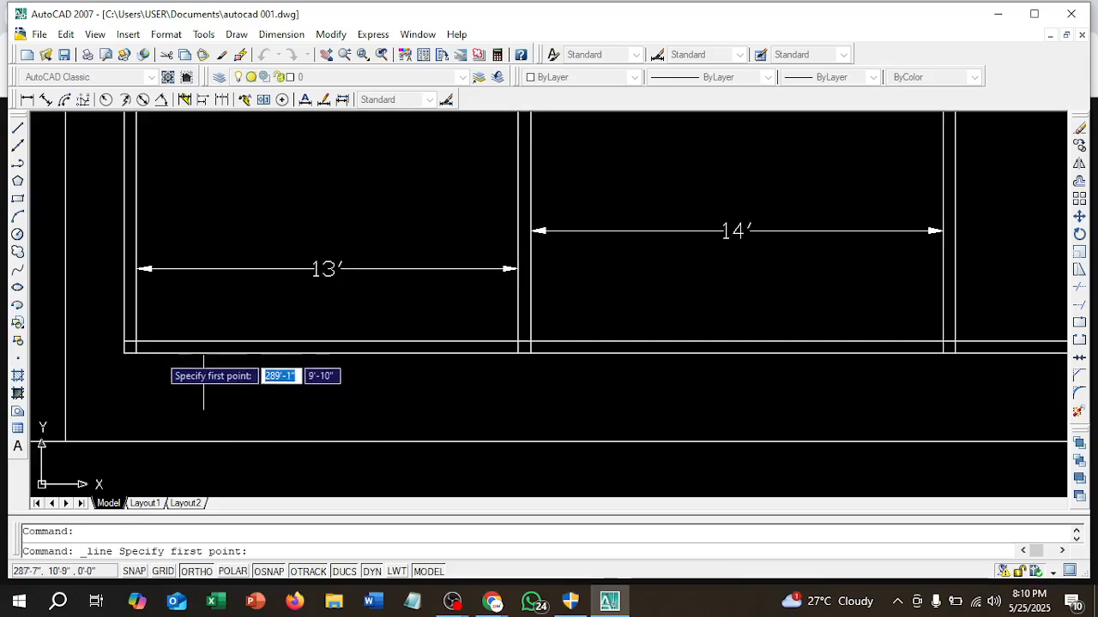
click(124, 341)
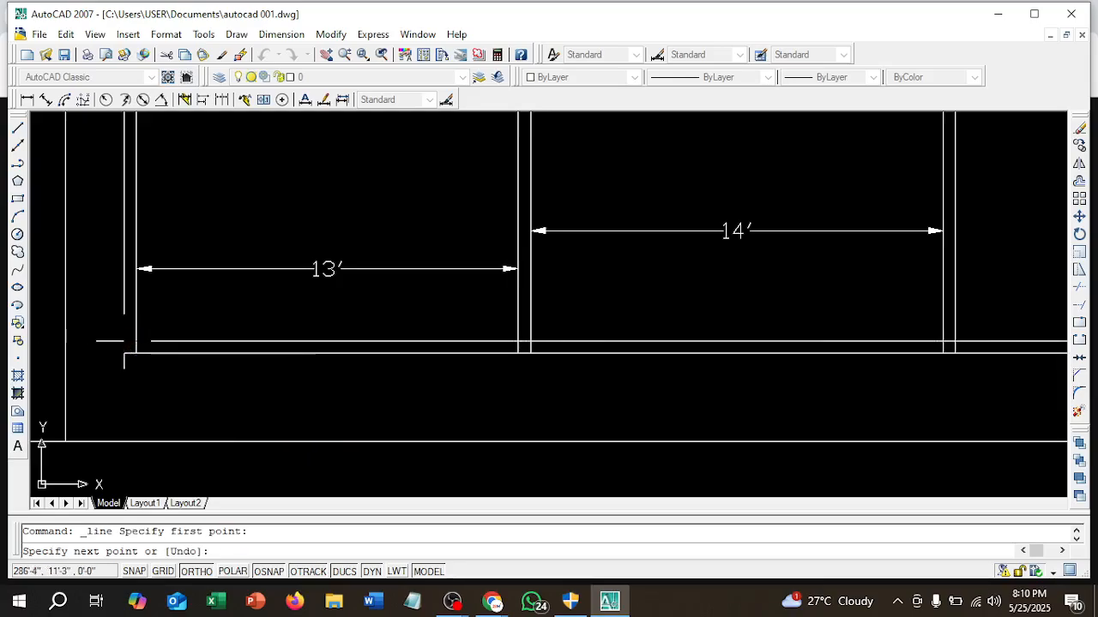
click(955, 342)
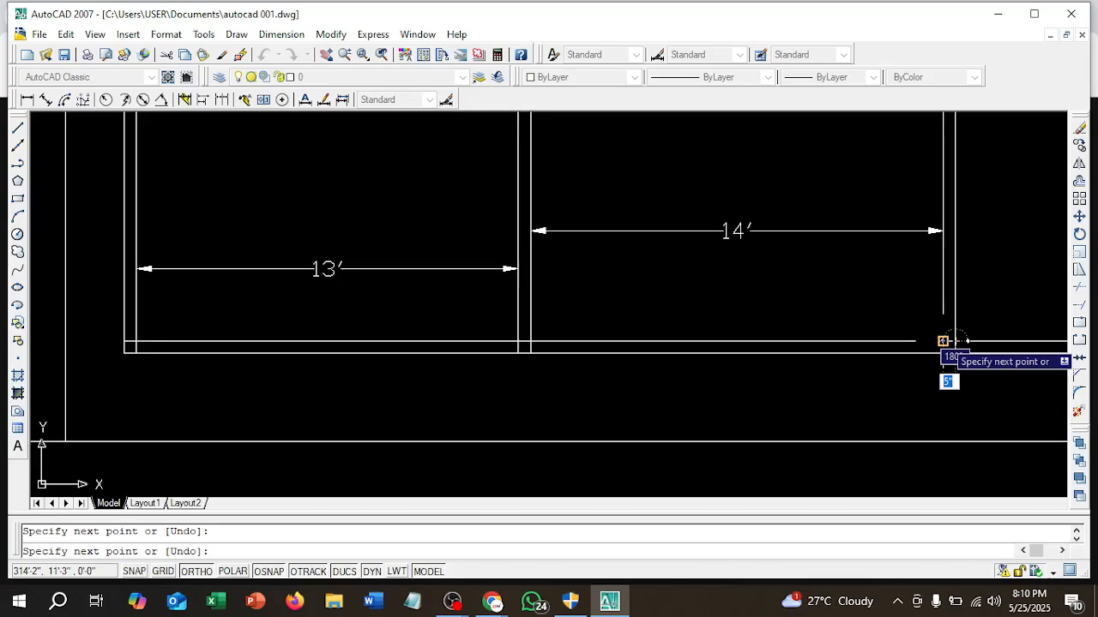
key(Escape)
- Offset the new line on the bottom wall's inner face 13' upward across the two dimensioned bays
scroll(797, 347, down, 3)
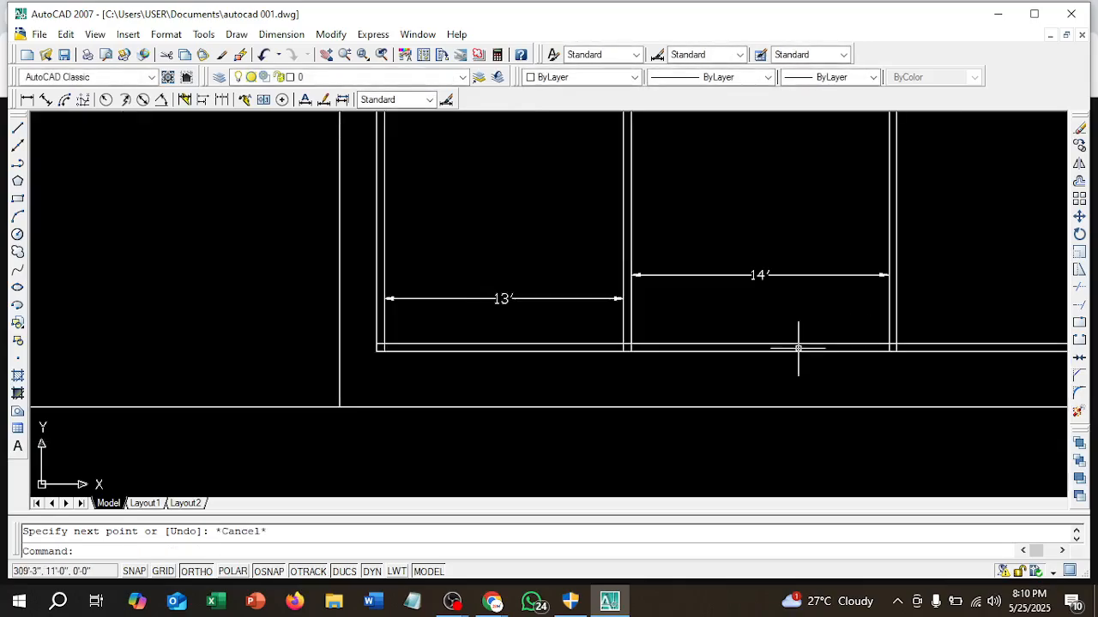
middle_drag(796, 348, 783, 406)
text(o)
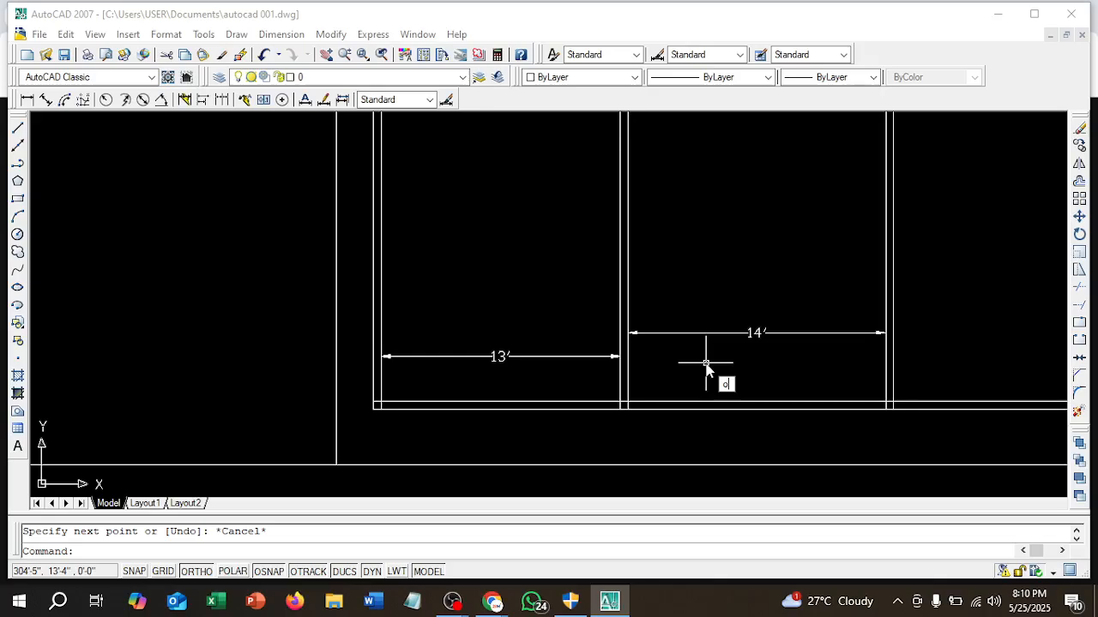
key(Return)
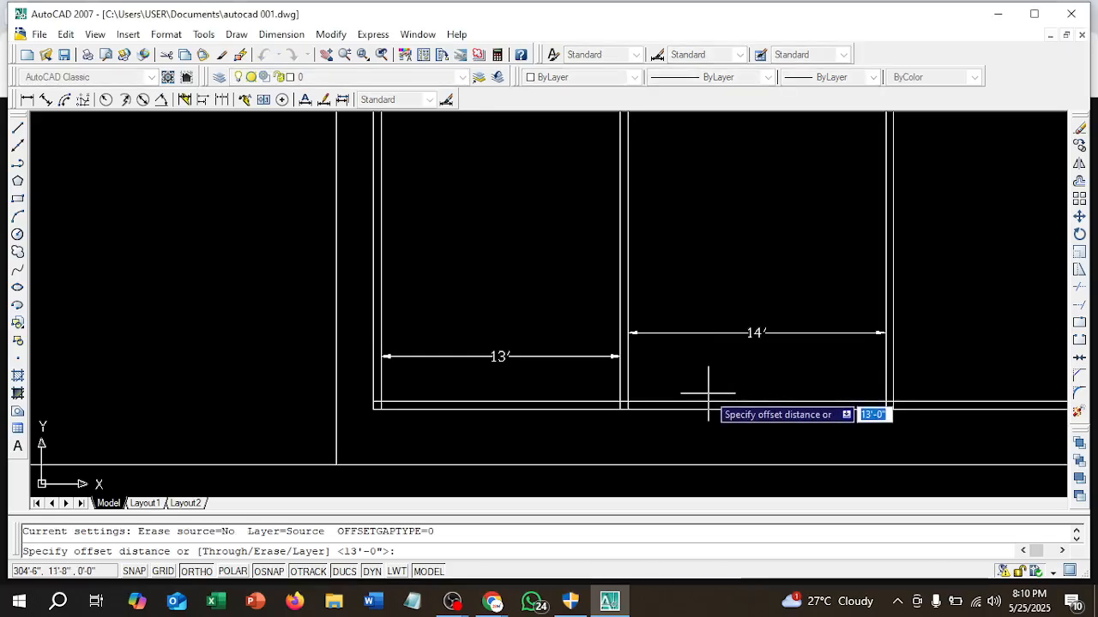
key(Return)
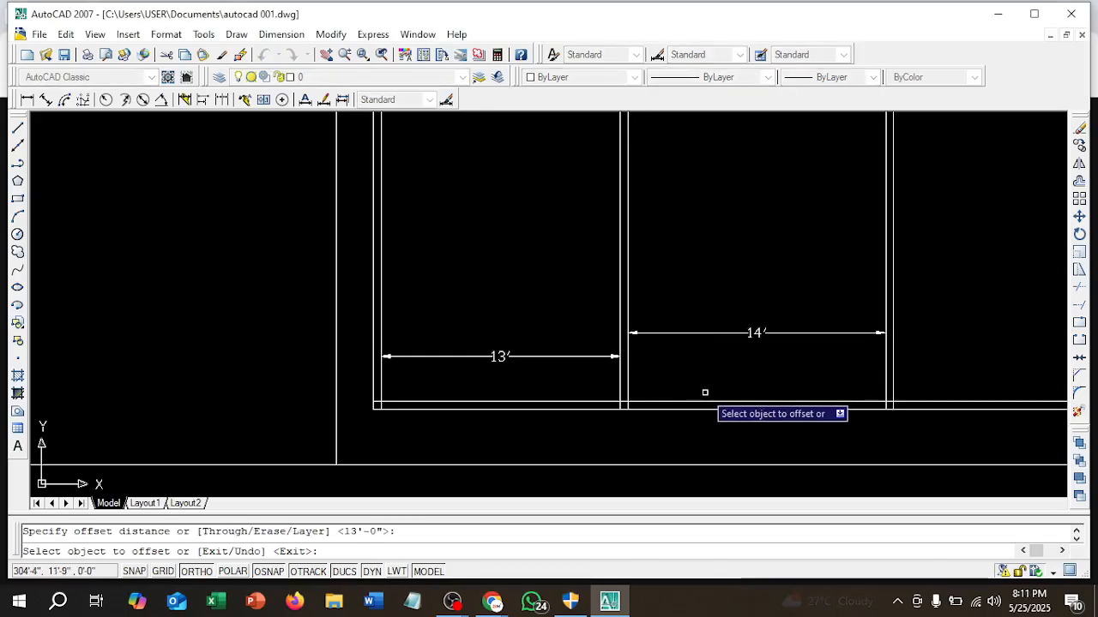
click(703, 401)
click(703, 314)
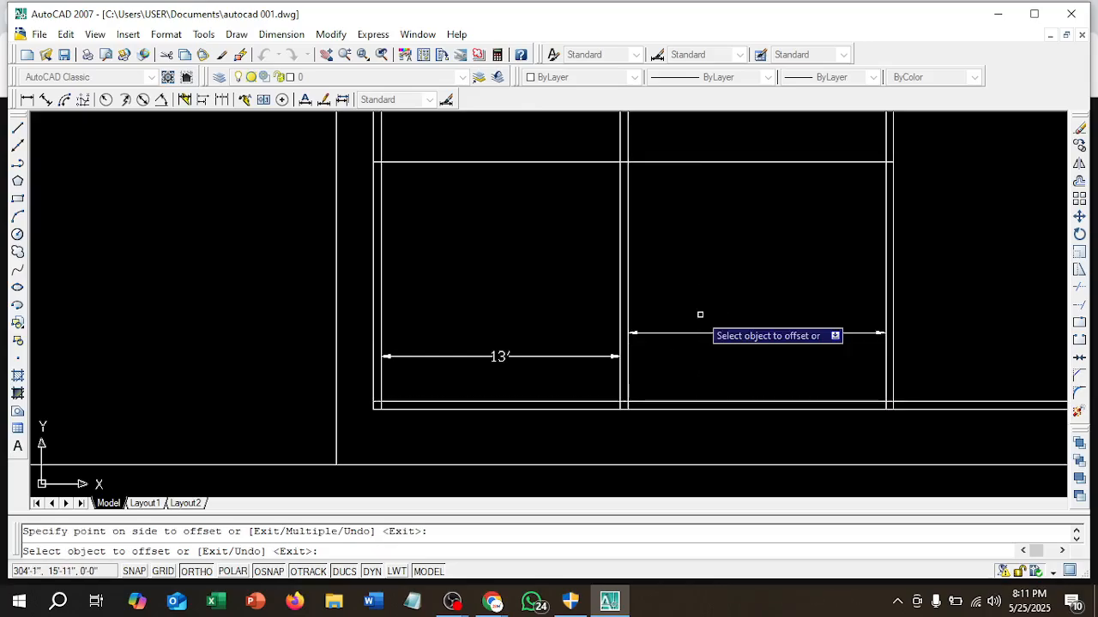
scroll(698, 314, down, 2)
middle_drag(698, 314, 689, 421)
middle_drag(679, 329, 680, 356)
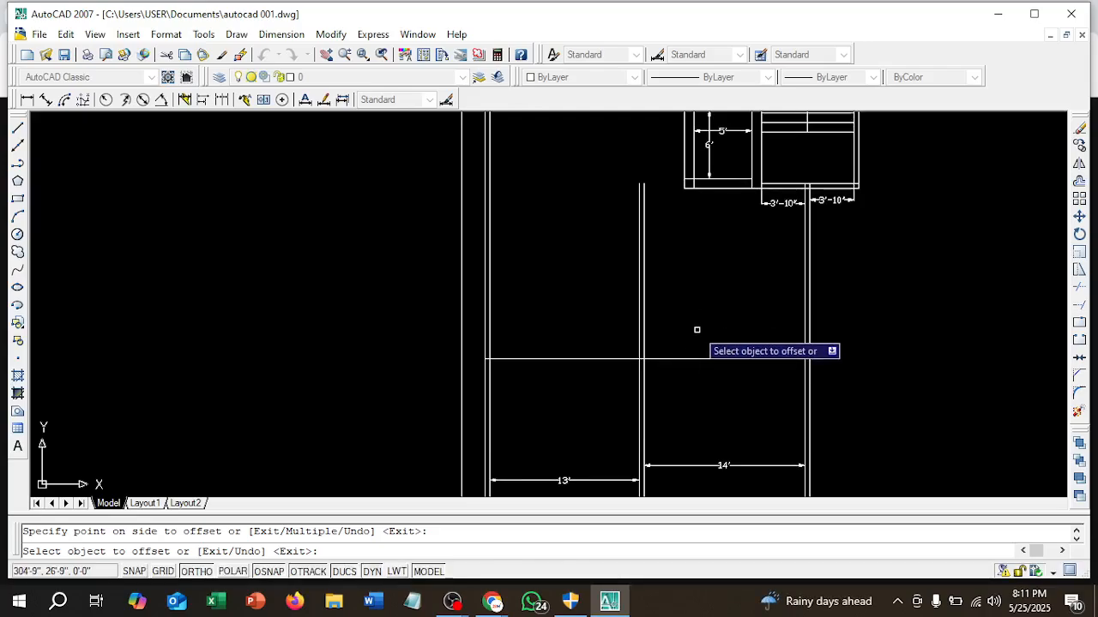
- Offset the horizontal line across the two dimensioned bays 5" upward to give the new room wall its thickness
key(Escape)
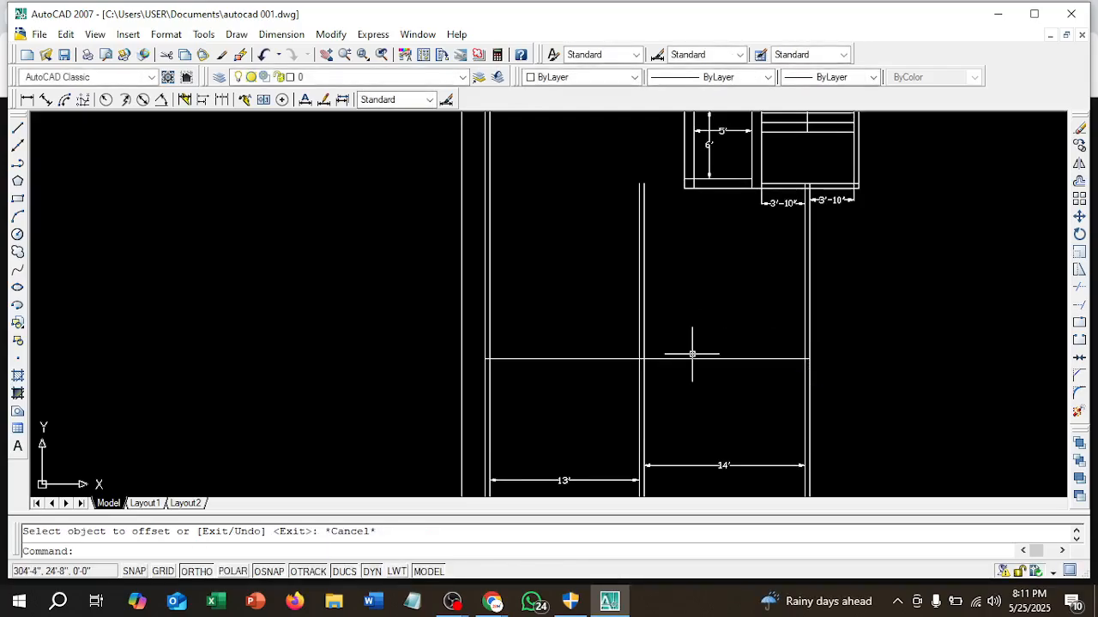
key(Return)
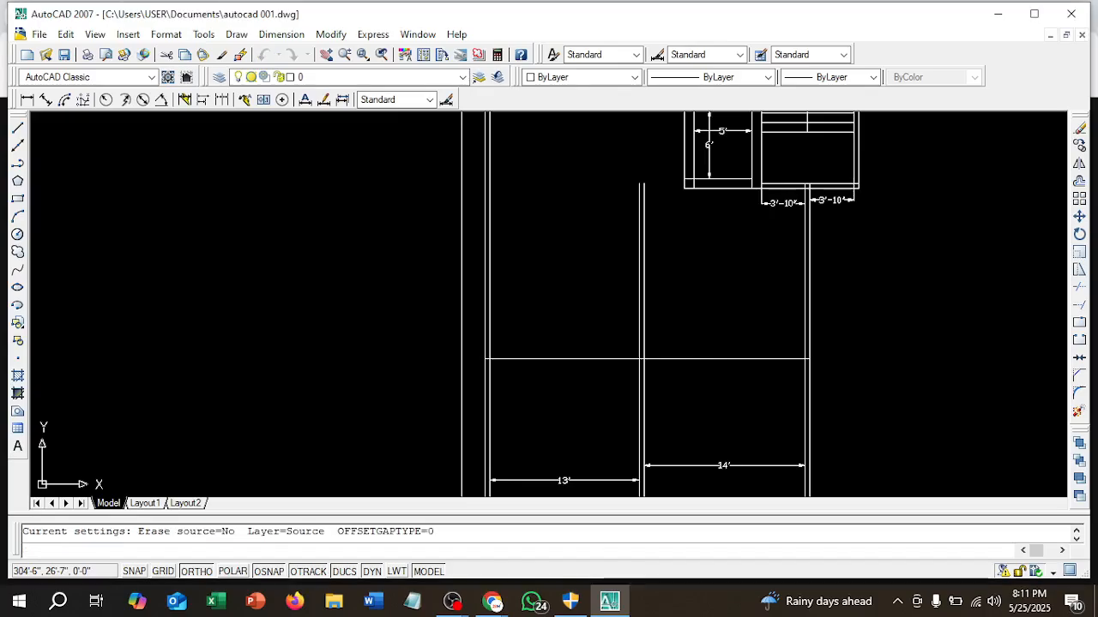
text(5)
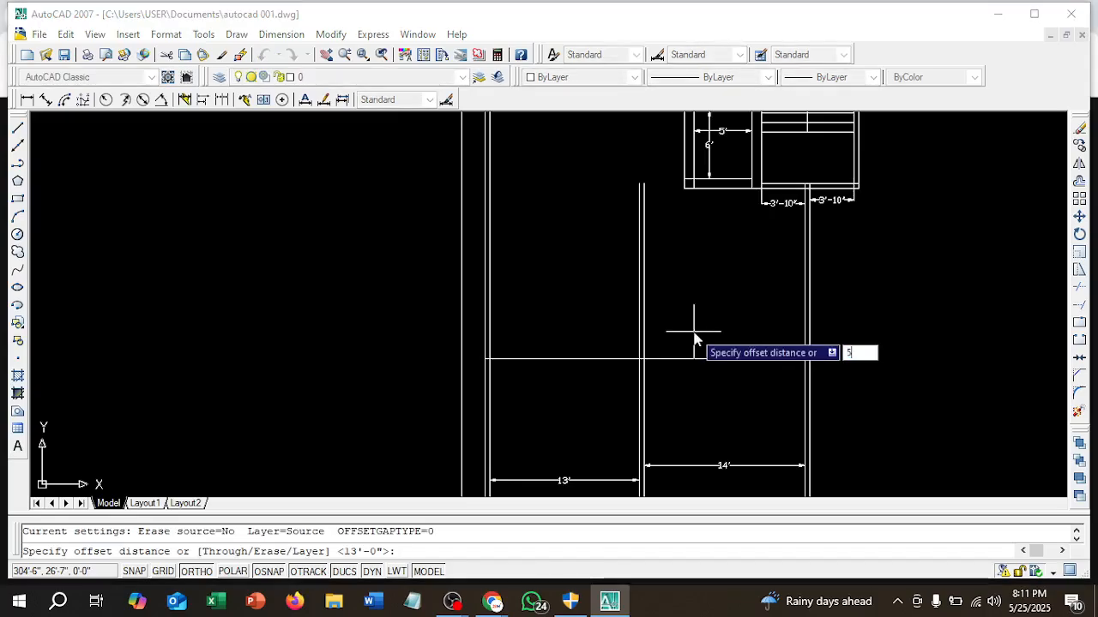
text(")
key(Return)
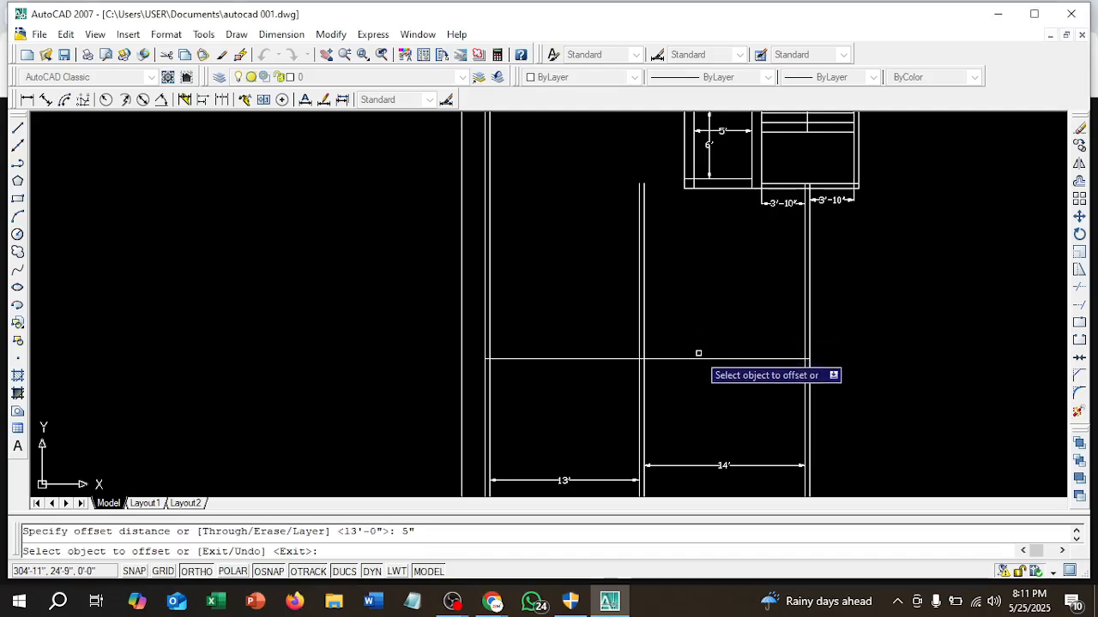
click(701, 358)
click(704, 335)
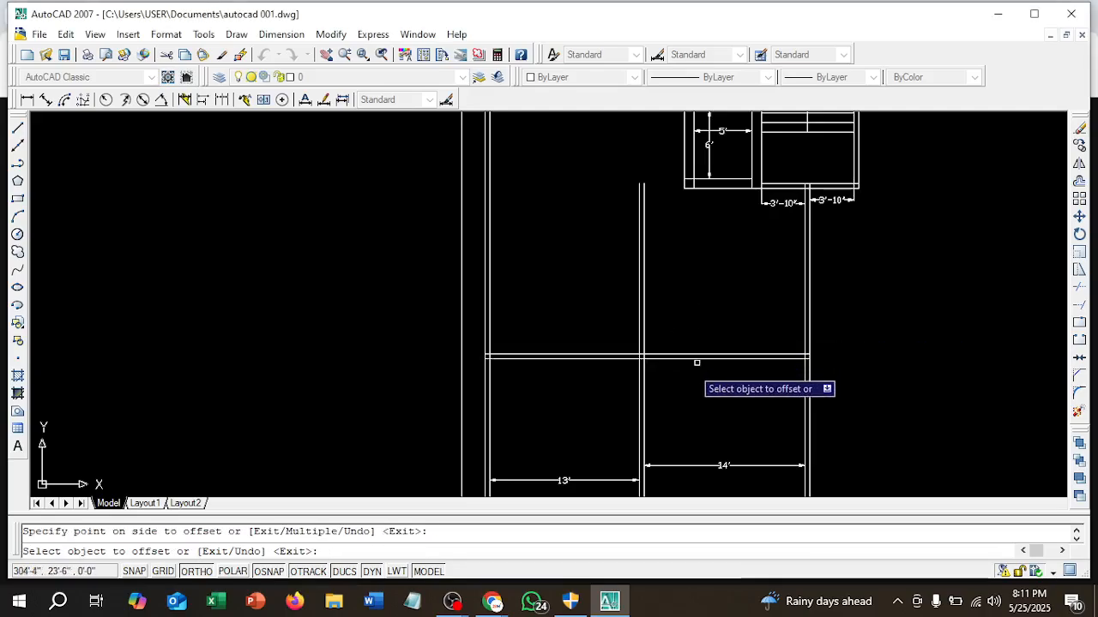
scroll(692, 369, up, 2)
middle_drag(692, 368, 704, 230)
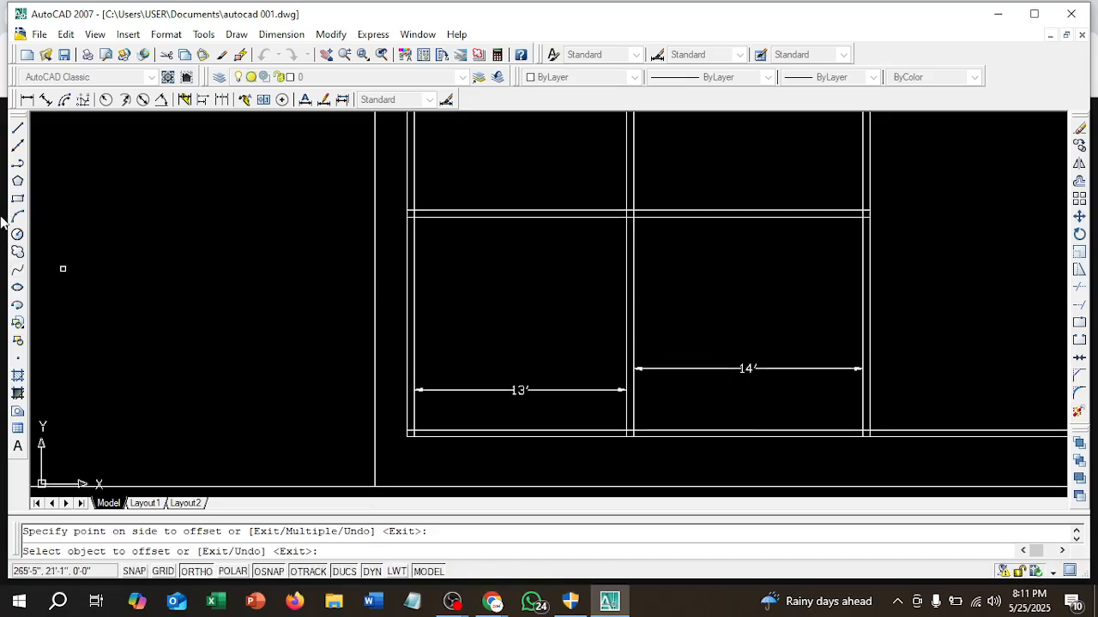
key(Escape)
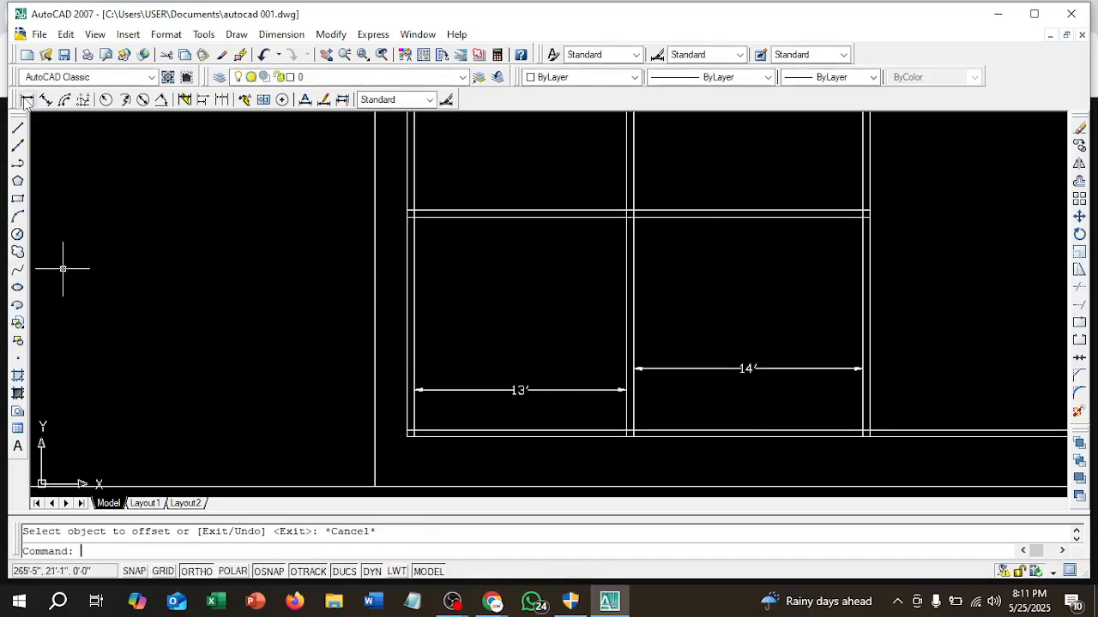
- Add a vertical linear dimension in the left bay between the bottom wall and the new horizontal wall's lower face
click(27, 99)
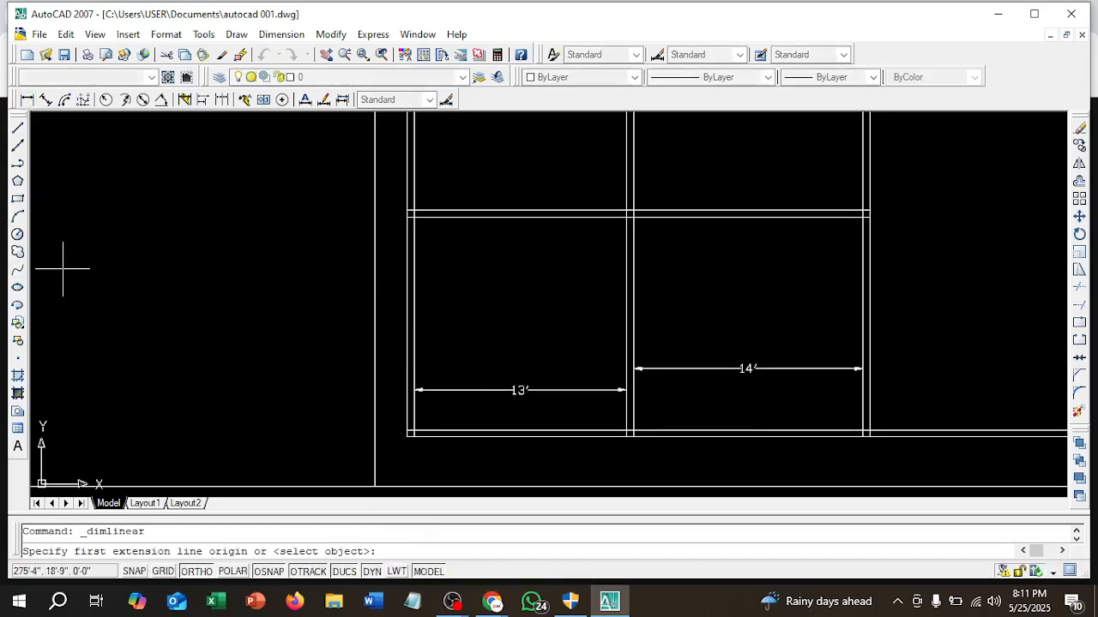
click(413, 434)
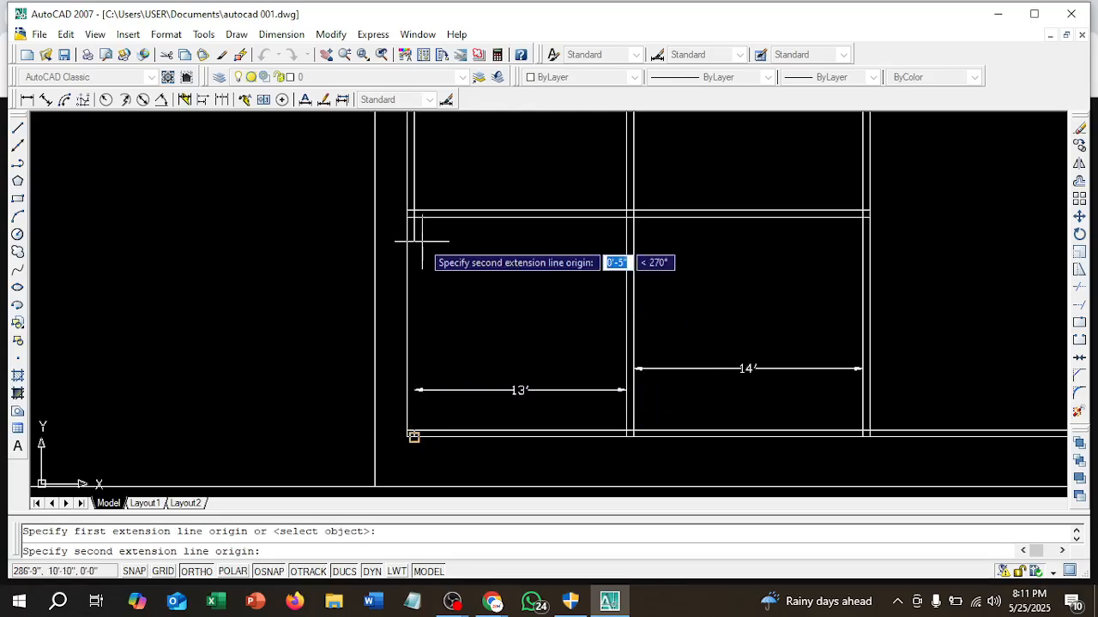
click(414, 215)
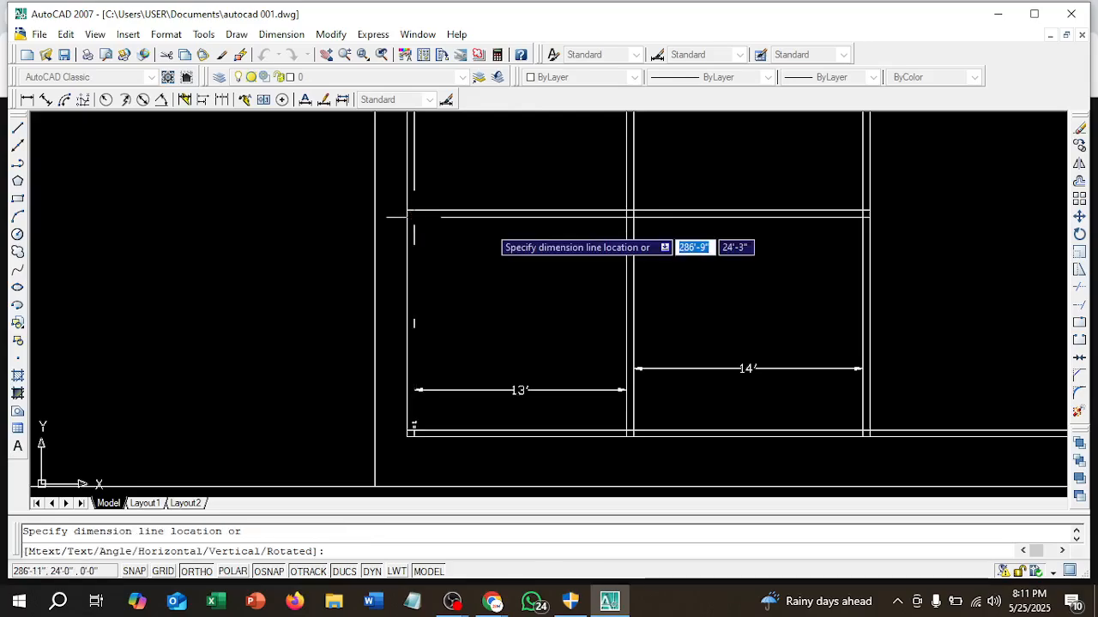
click(506, 228)
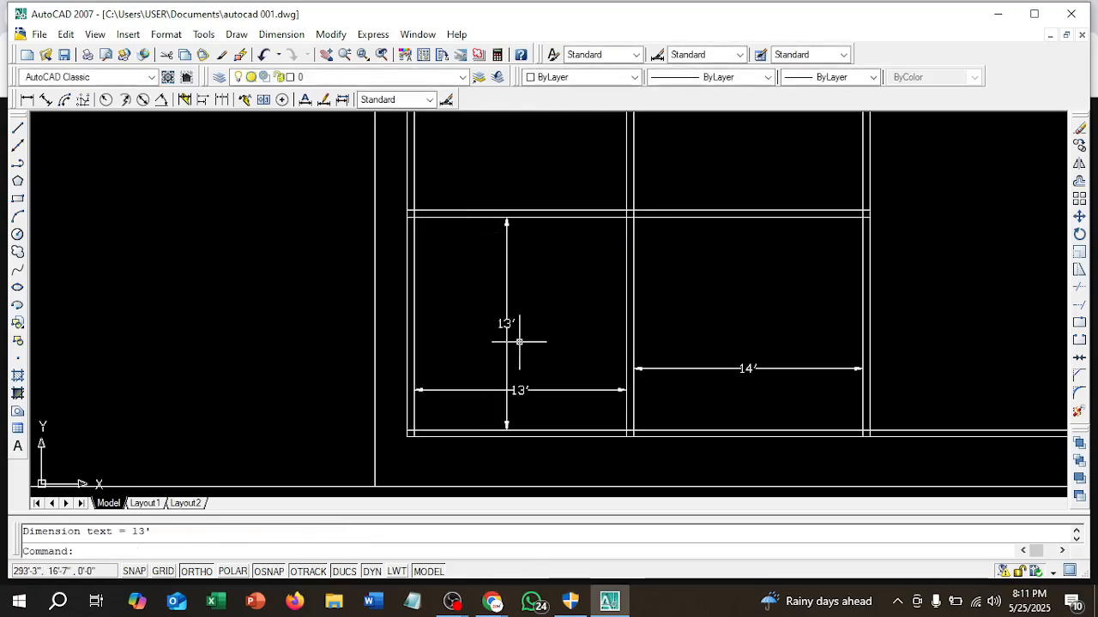
scroll(519, 341, down, 2)
middle_drag(517, 314, 351, 313)
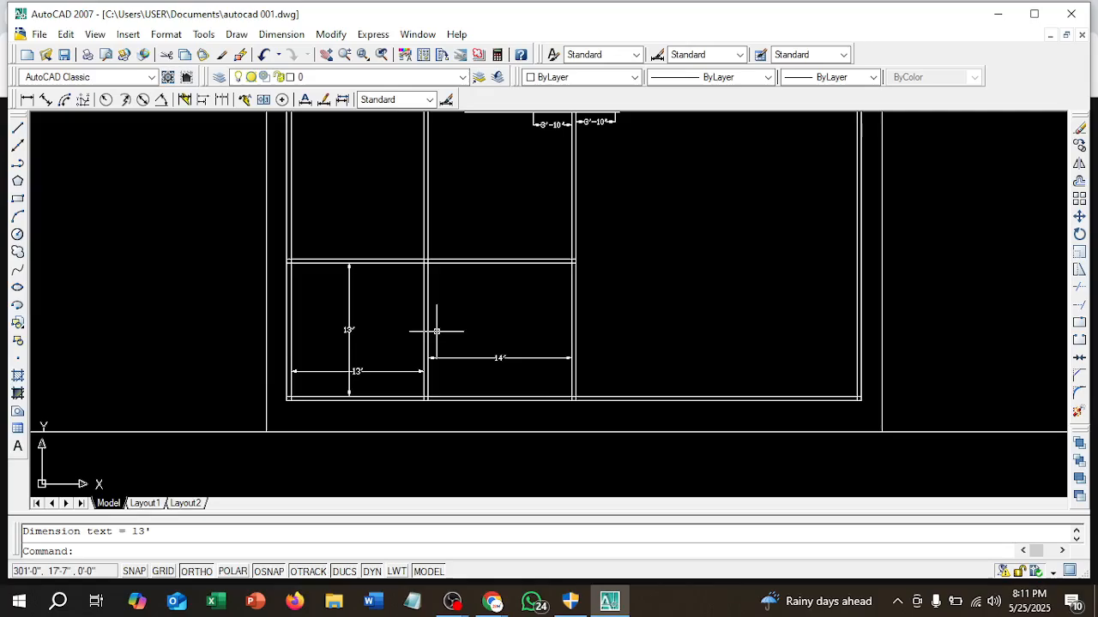
middle_drag(436, 331, 445, 363)
scroll(392, 331, down, 2)
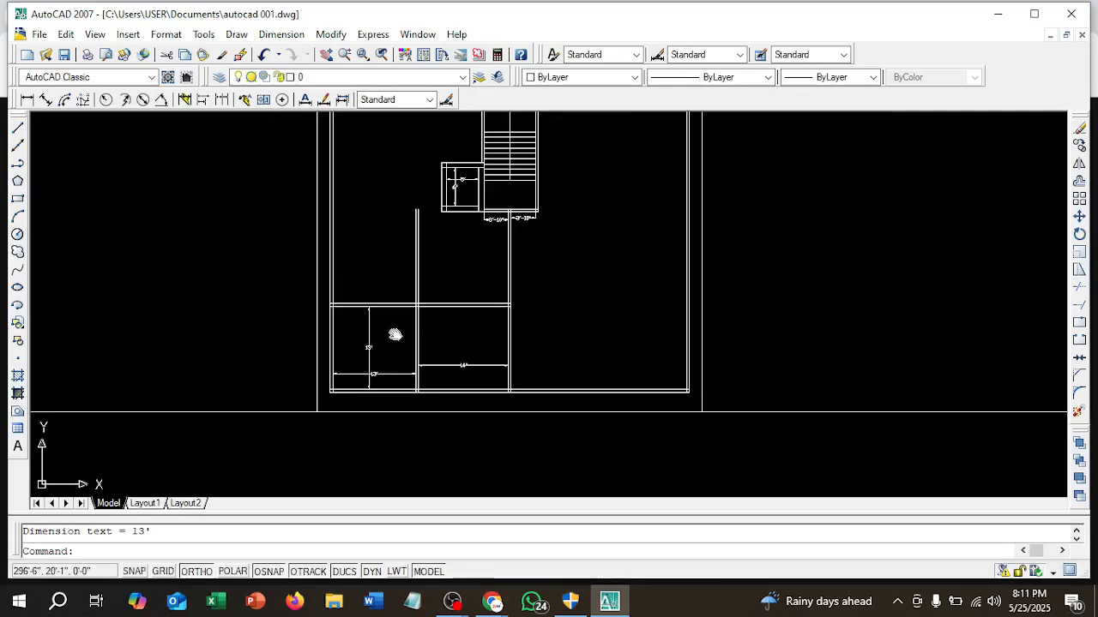
middle_drag(394, 334, 399, 317)
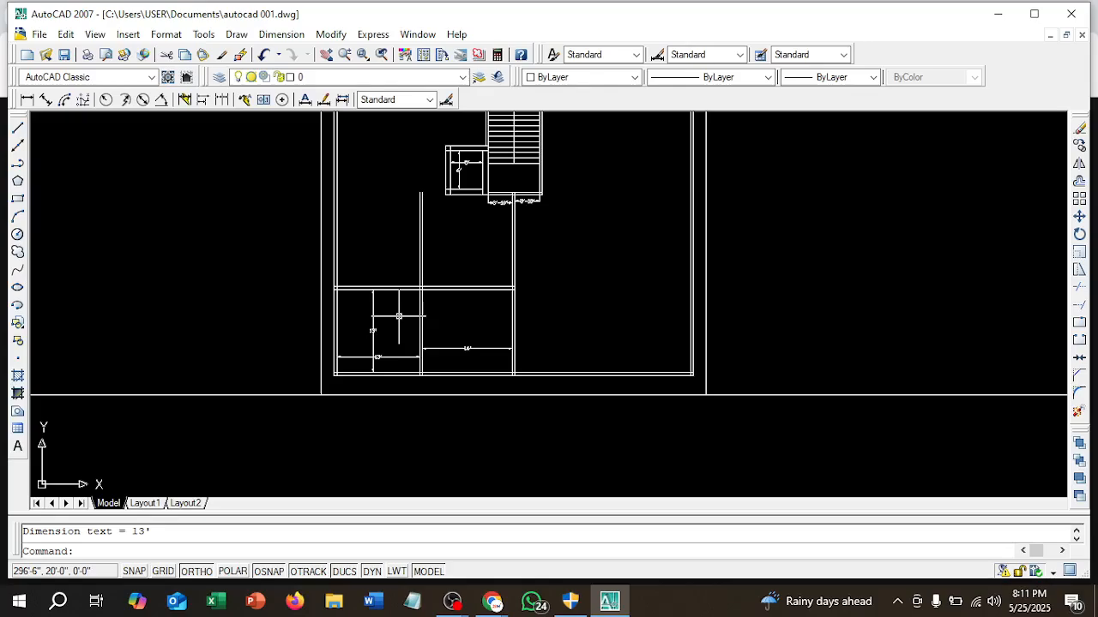
scroll(387, 353, up, 3)
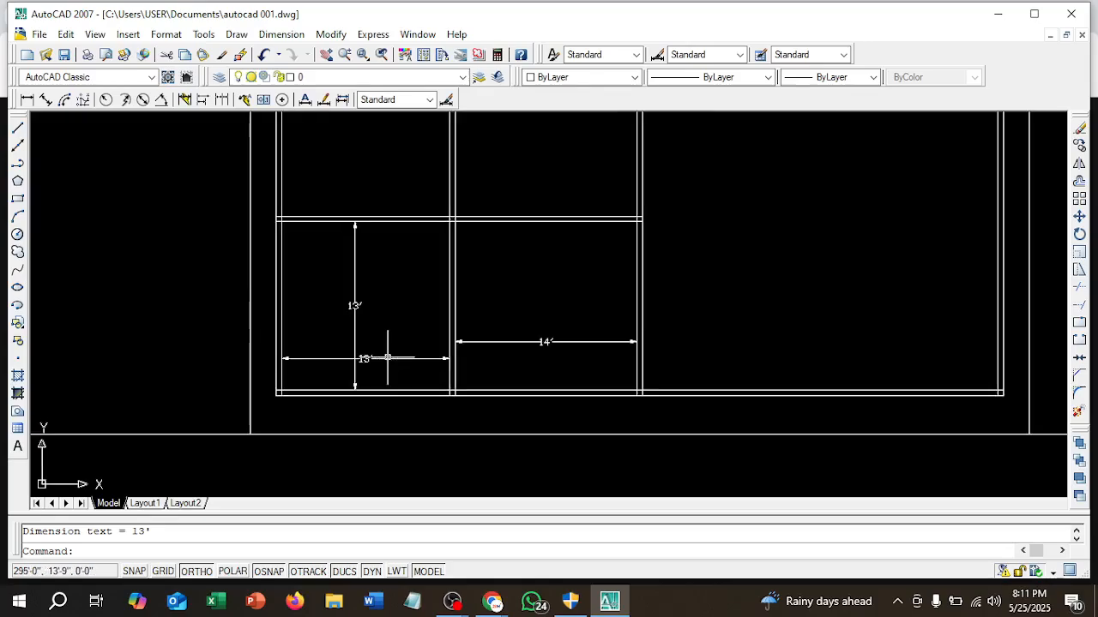
- Offset the line on the bottom wall's inner face 3' upward across the two dimensioned bays
mouse_move(379, 355)
middle_down()
mouse_move(547, 323)
mouse_move(580, 328)
middle_up()
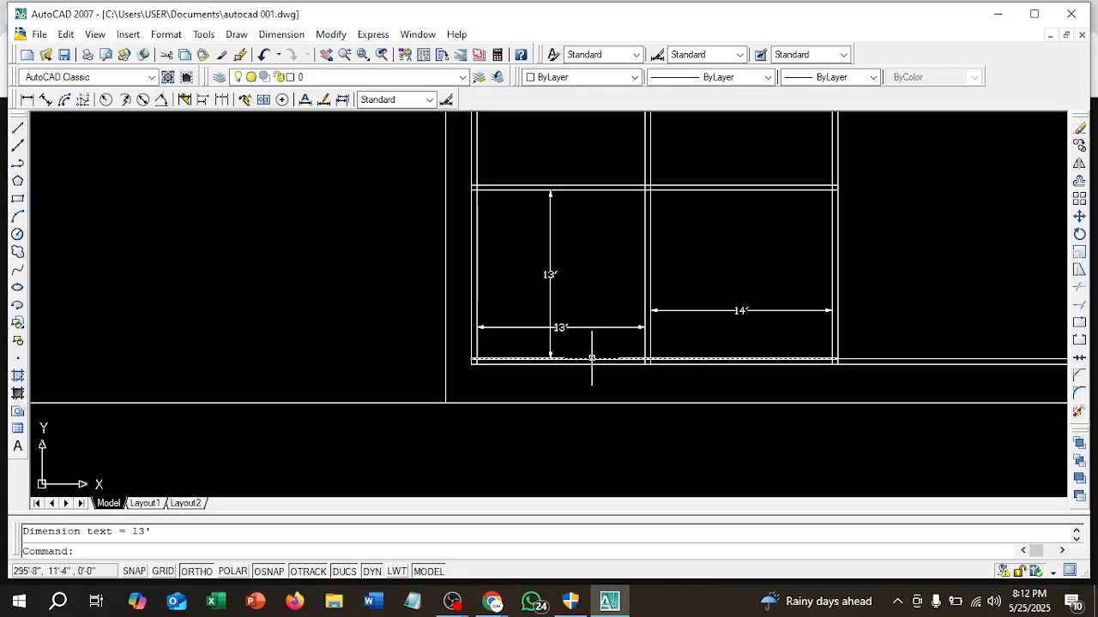
text(o)
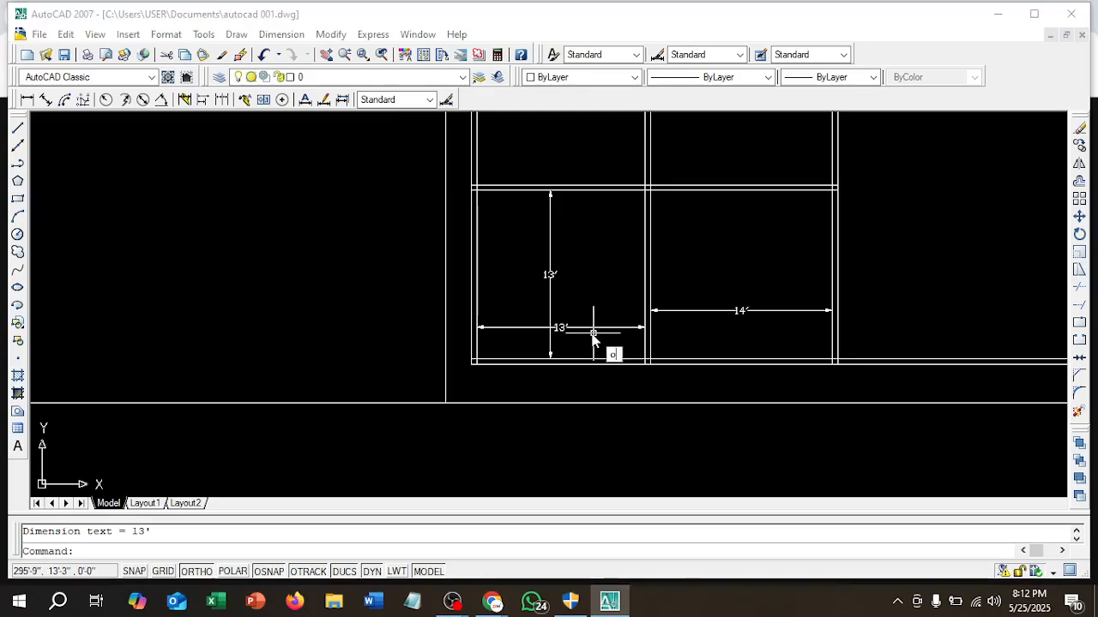
key(Return)
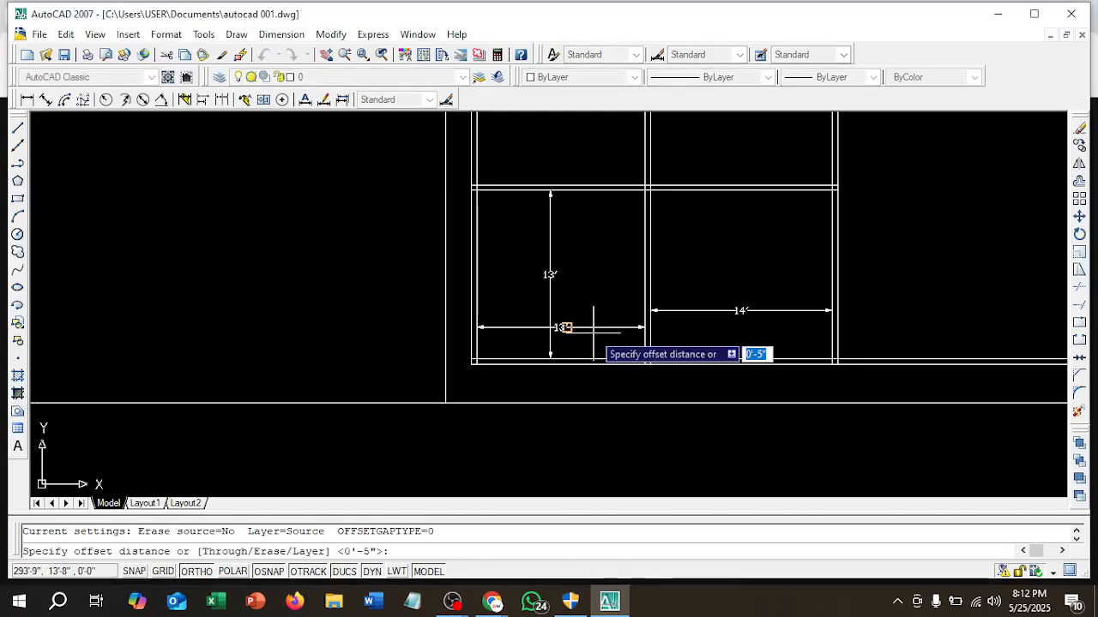
text(3)
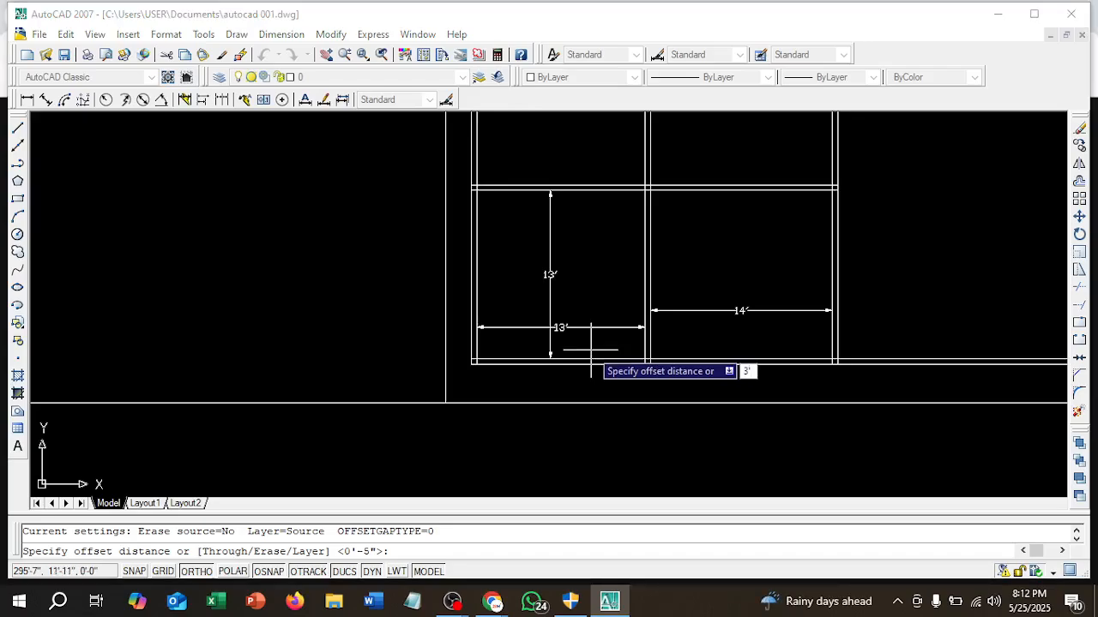
key(Return)
click(591, 360)
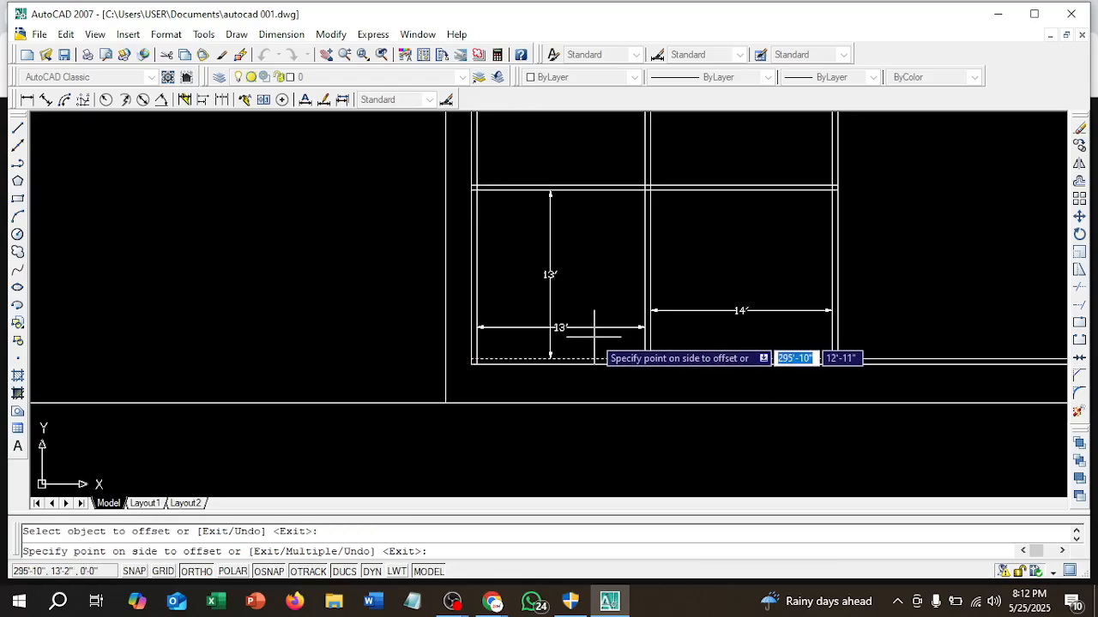
click(595, 291)
scroll(590, 322, up, 3)
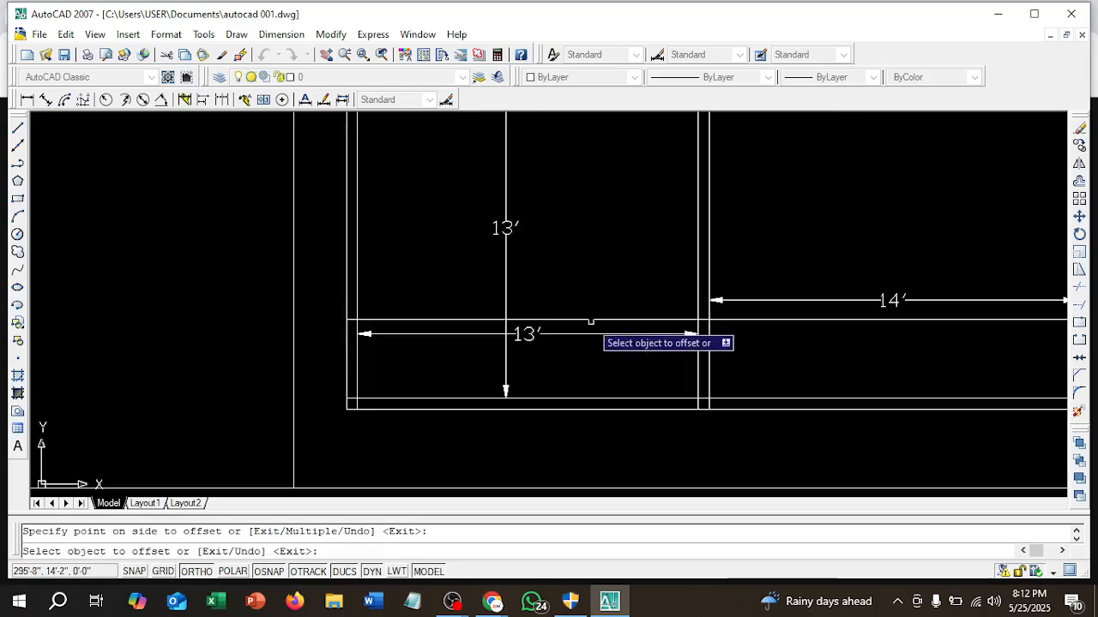
scroll(590, 321, down, 2)
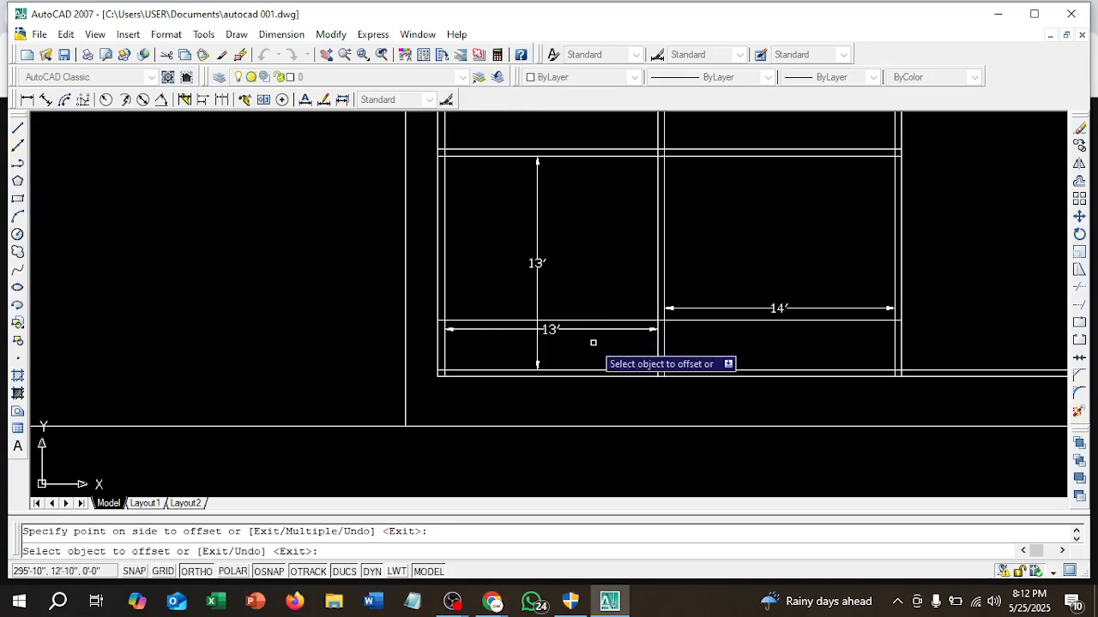
key(Escape)
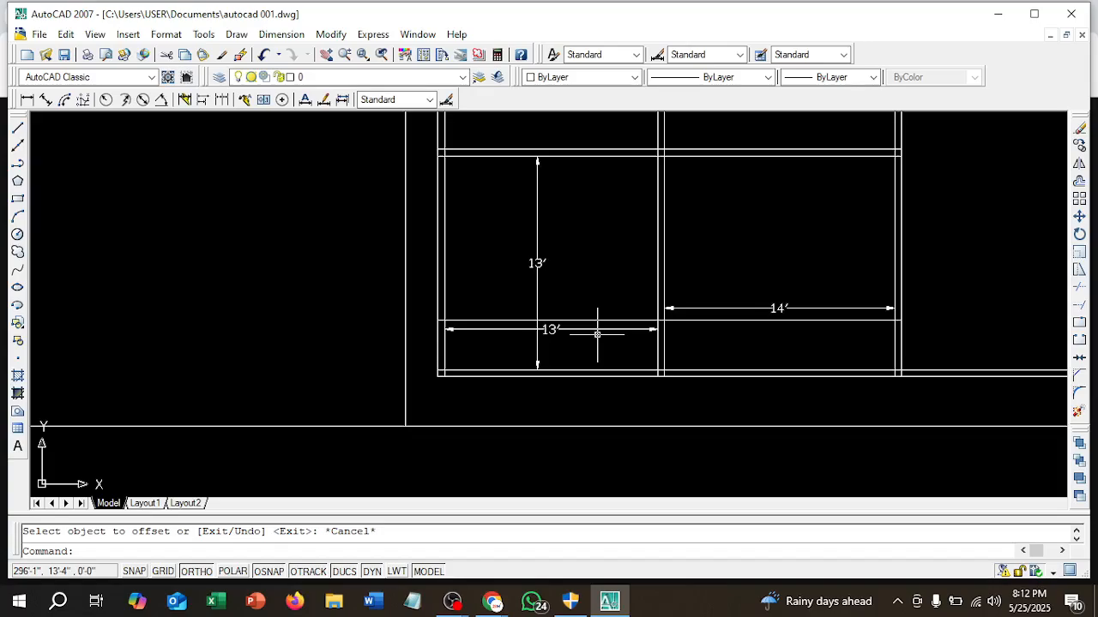
- Offset the line lying 3' above the bottom wall 5' upward
text(o)
key(Return)
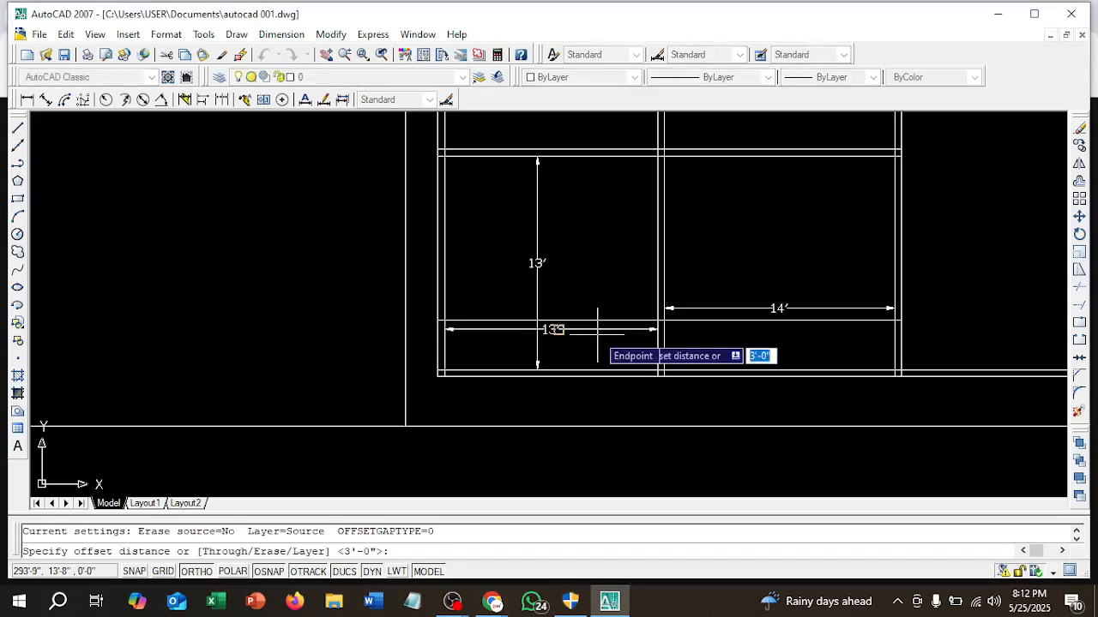
text(5')
key(Return)
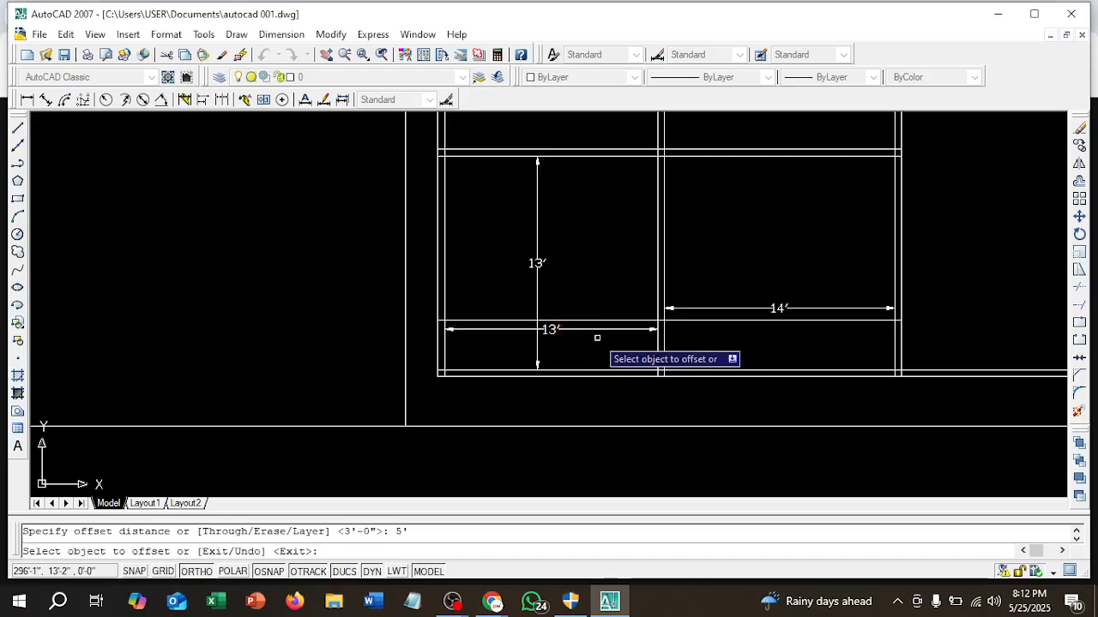
click(598, 320)
click(598, 305)
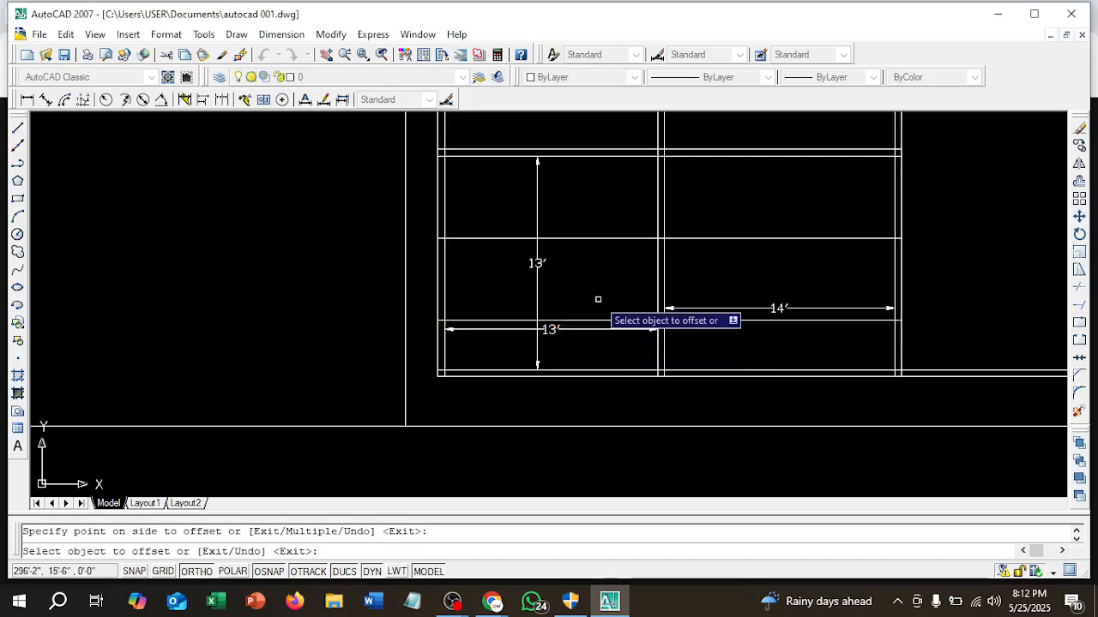
key(Escape)
- Erase the single line offset 5' upward in the middle of the two lower rooms
click(608, 264)
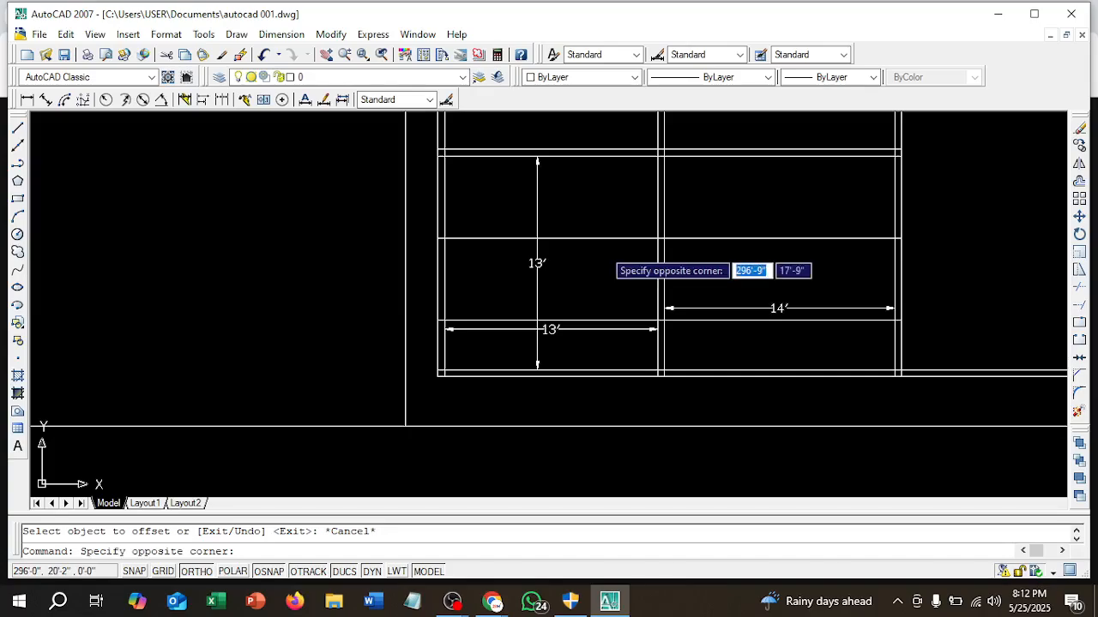
click(590, 205)
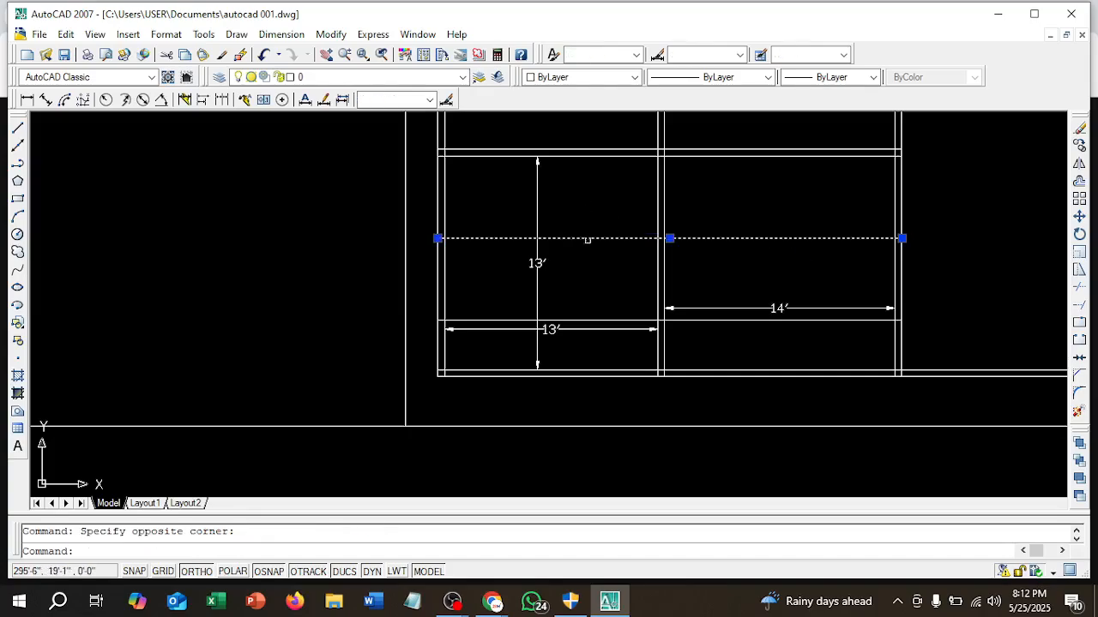
key(Delete)
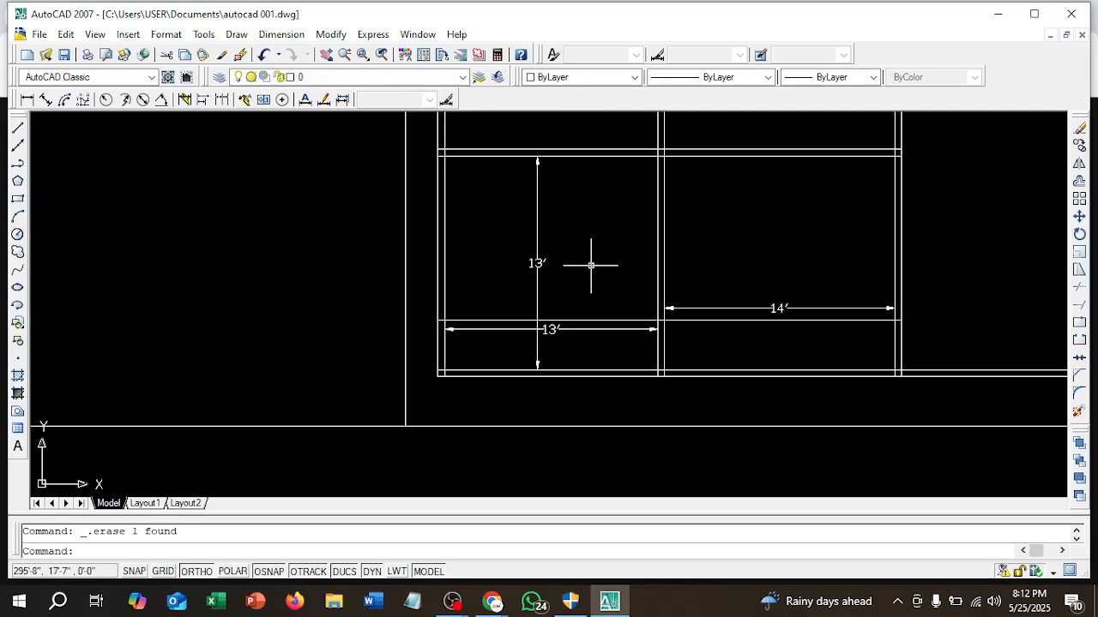
- Offset the line lying 3' above the bottom wall 5" upward to form a second horizontal wall
text(o)
key(Return)
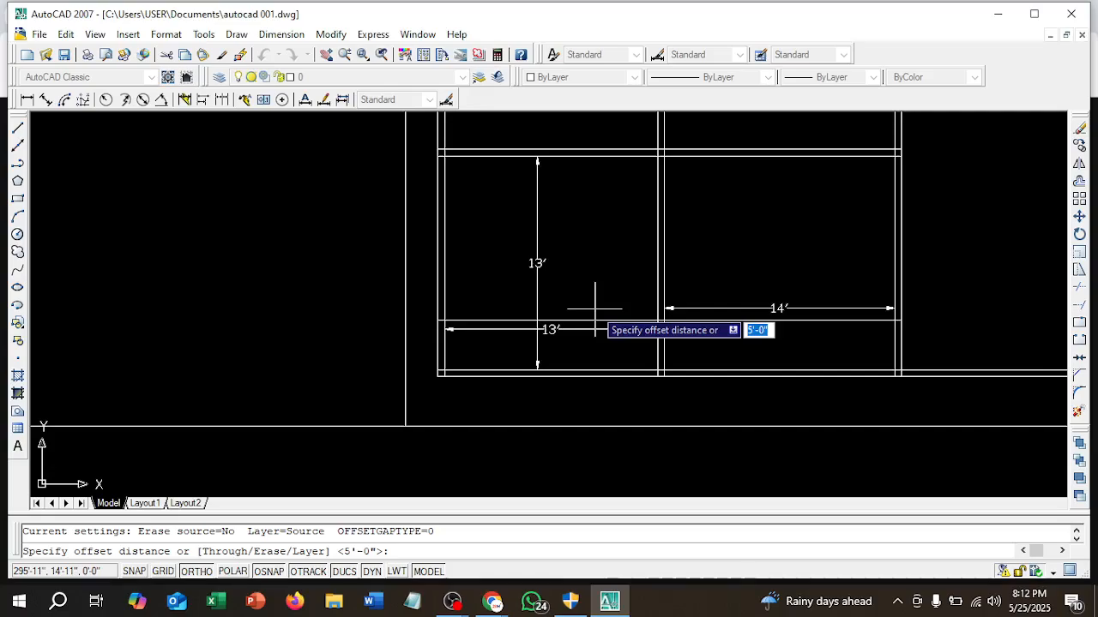
text(5")
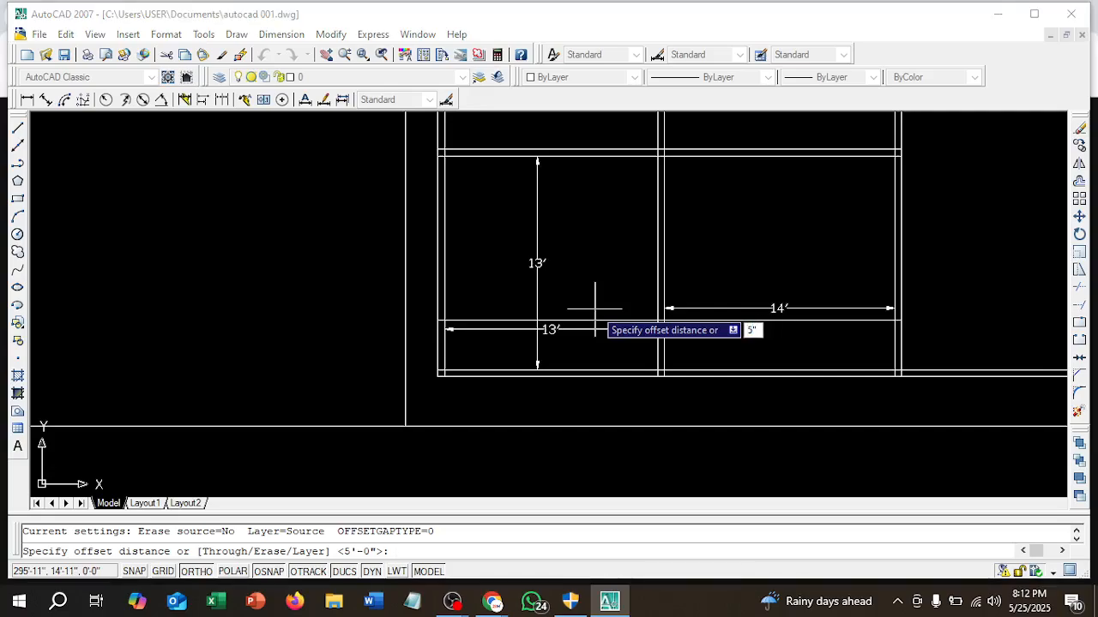
key(Return)
click(596, 321)
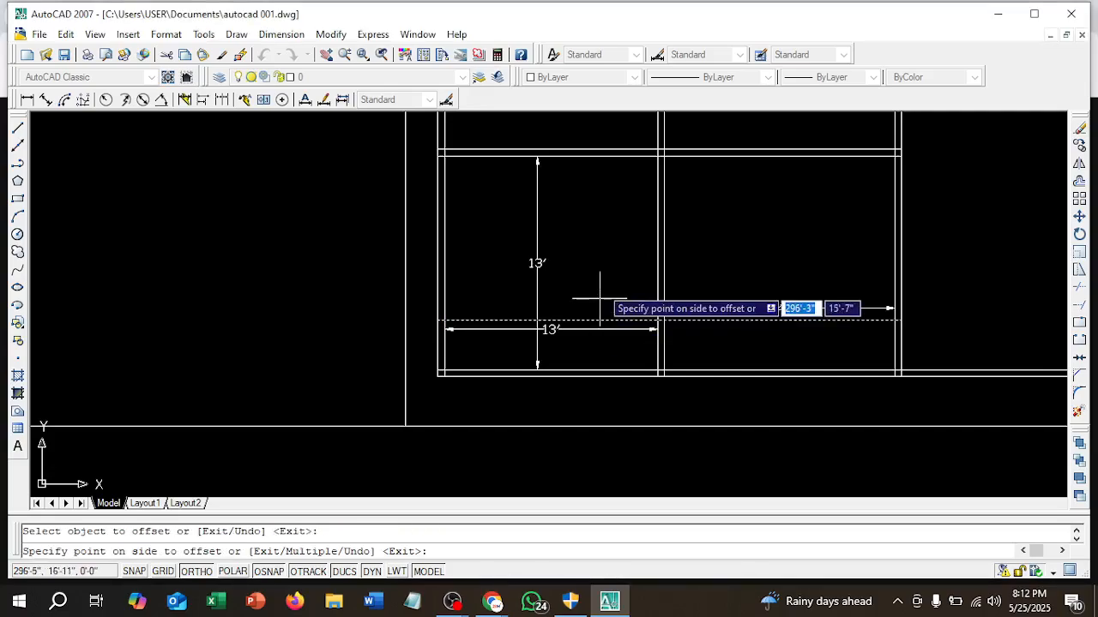
click(599, 299)
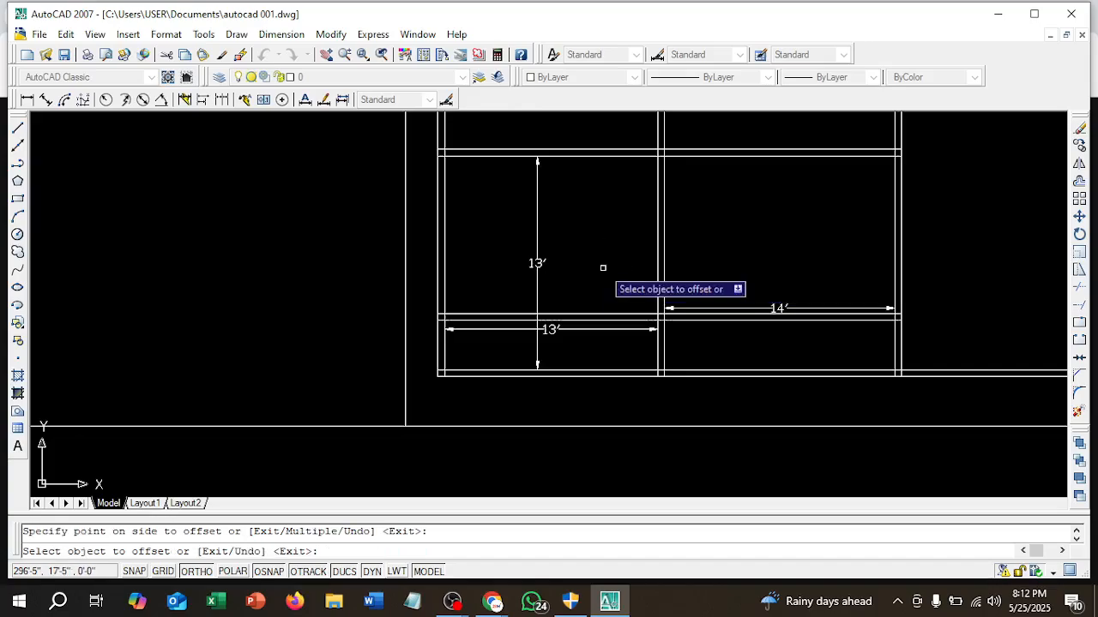
key(Escape)
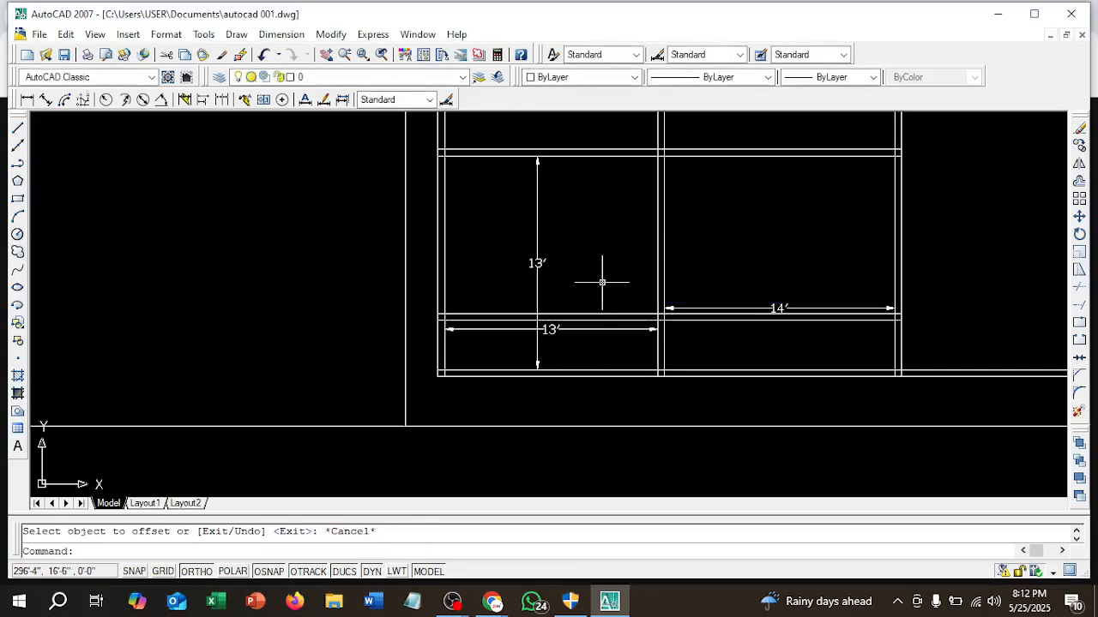
- Erase the vertical 13', horizontal 13' and horizontal 14' dimensions in the two lower rooms
click(555, 348)
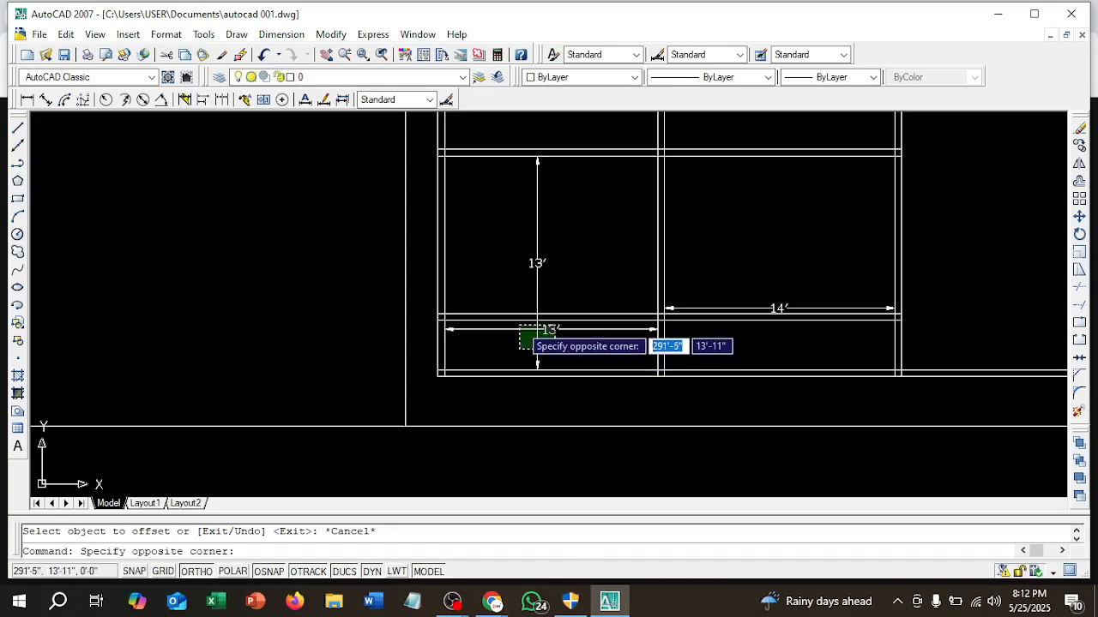
click(533, 339)
key(Delete)
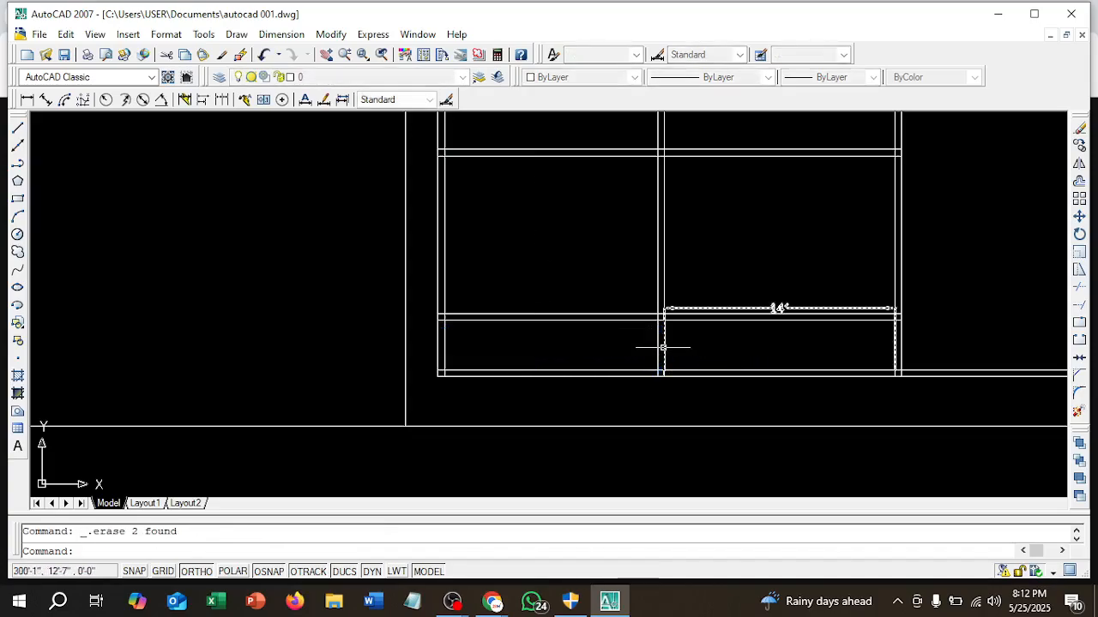
click(776, 307)
key(Delete)
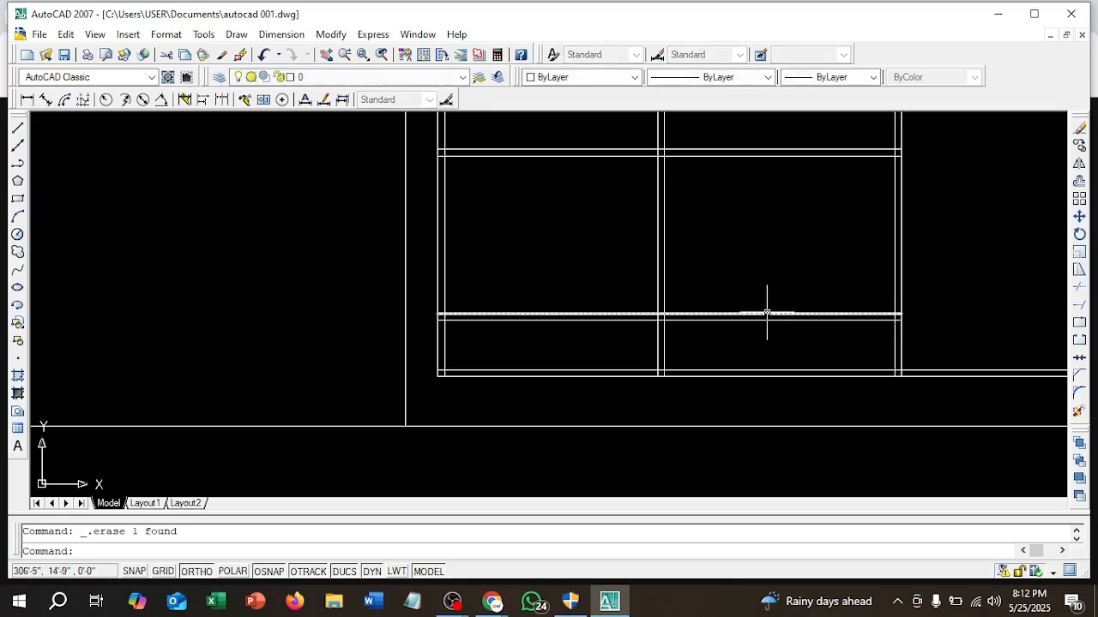
- Stretch the double-line horizontal wall along the upper side of the two lower rooms 3' upward
middle_drag(549, 196, 555, 274)
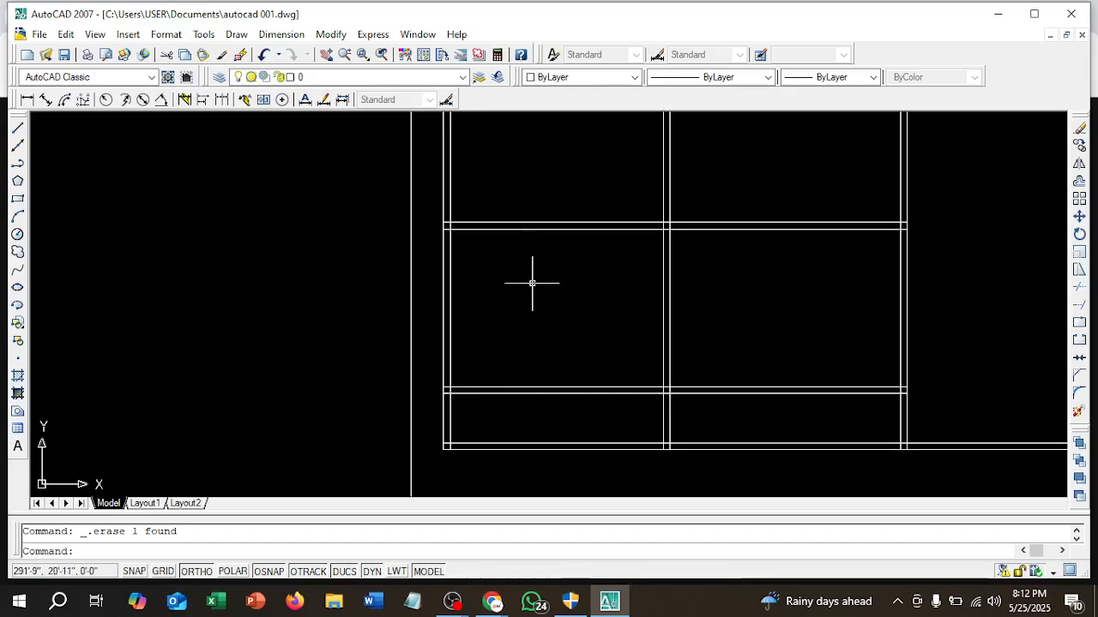
middle_drag(559, 277, 556, 355)
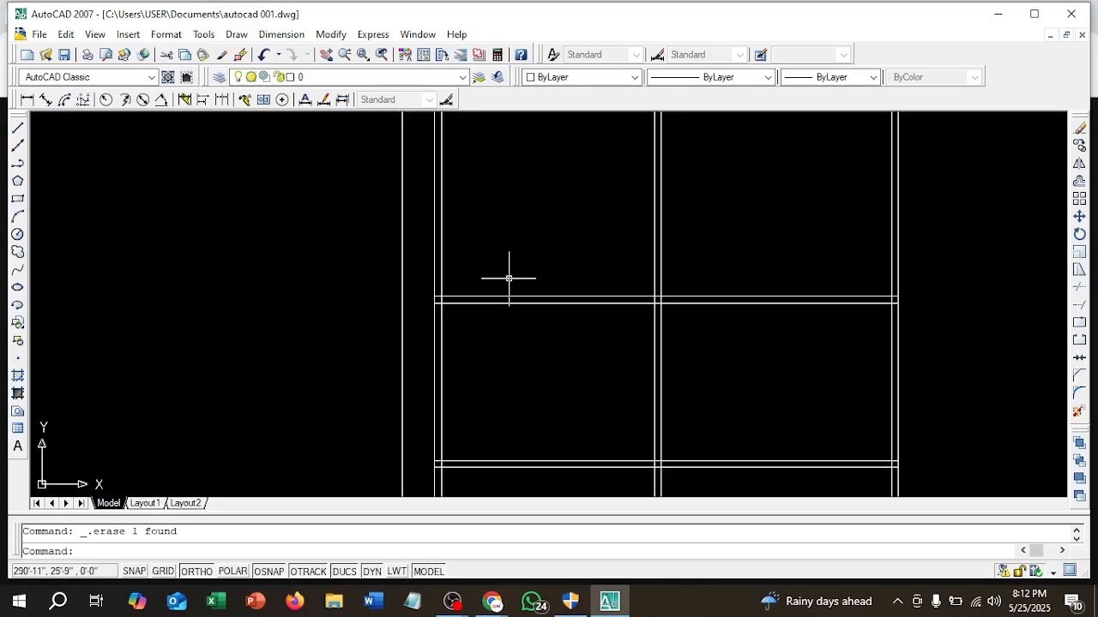
scroll(517, 297, down, 1)
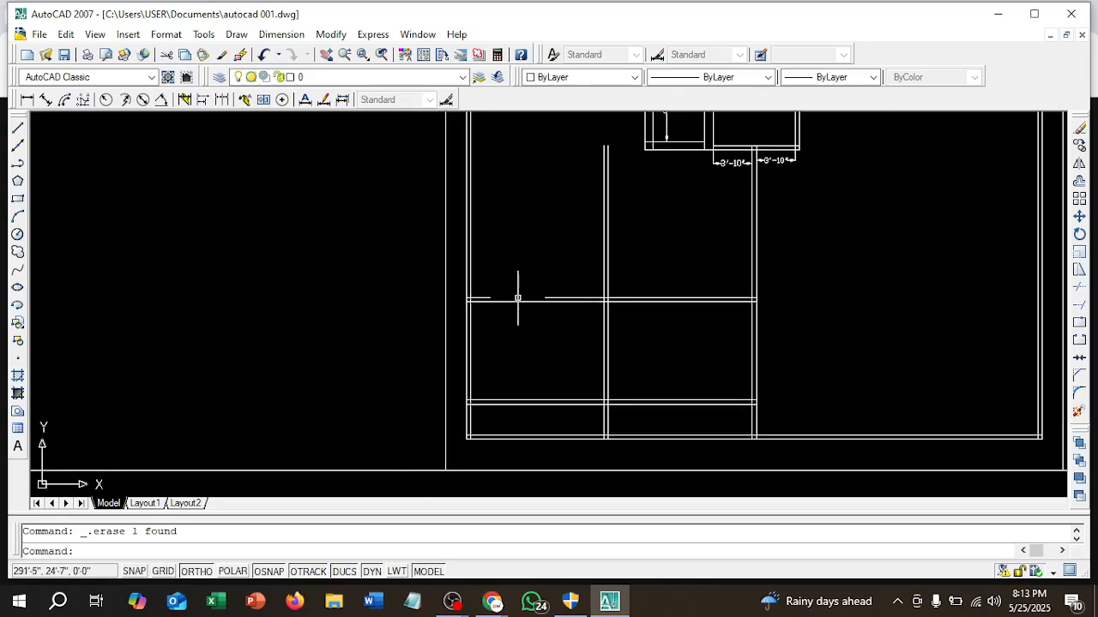
middle_drag(517, 298, 512, 329)
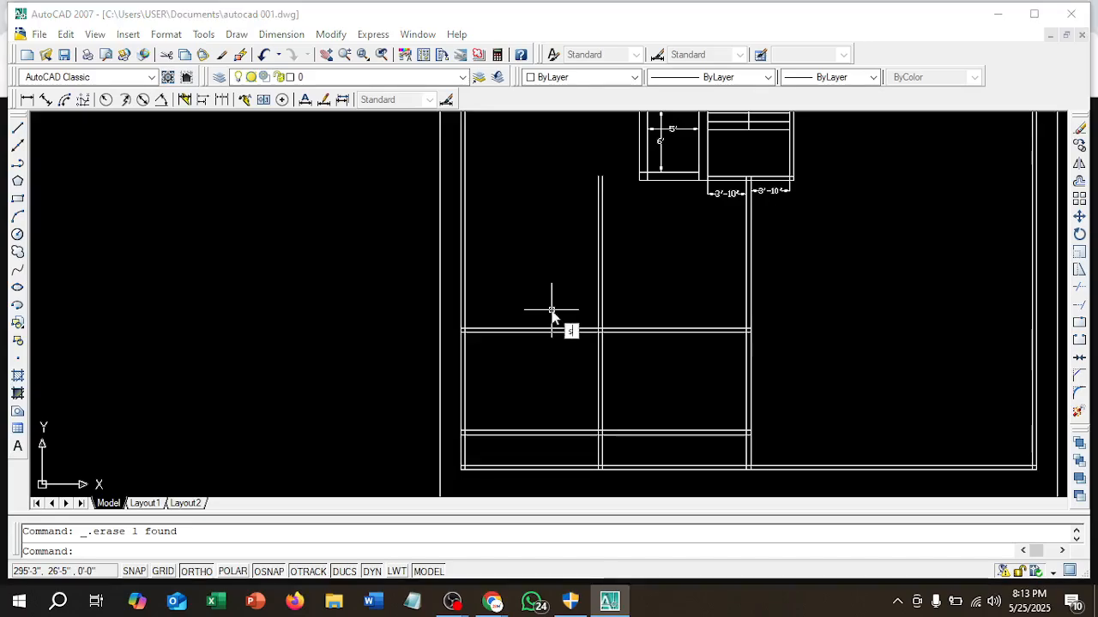
key(Return)
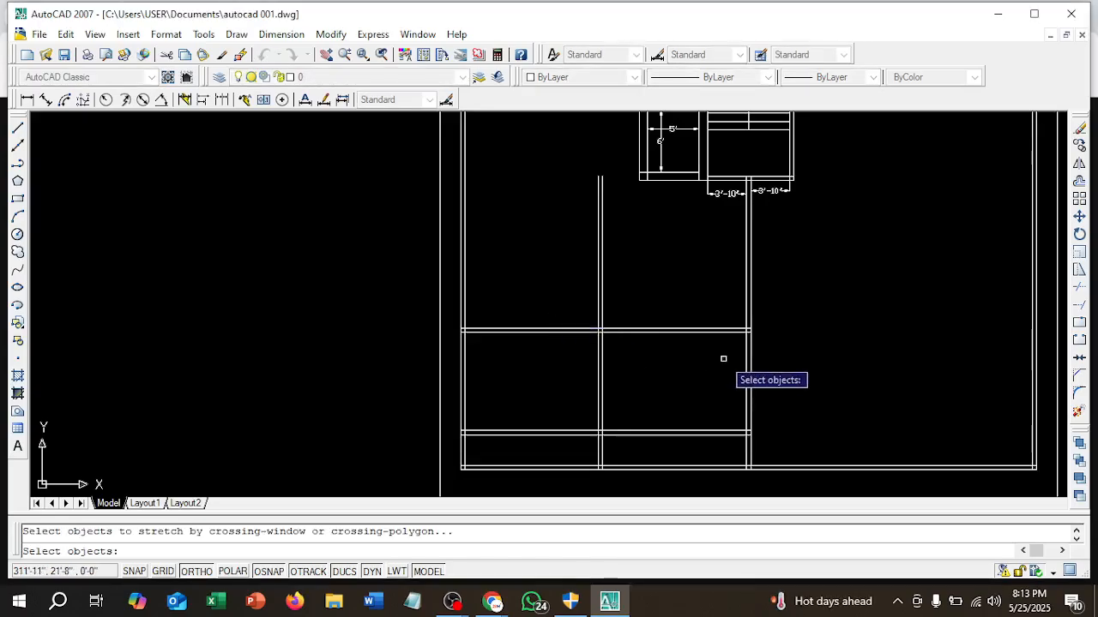
click(602, 344)
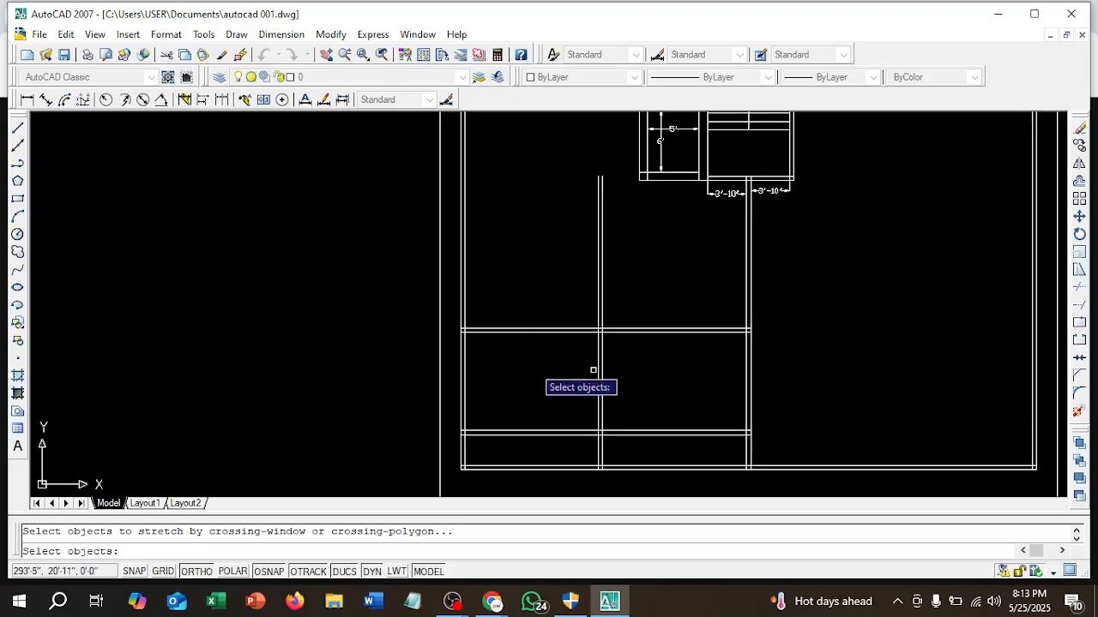
click(771, 366)
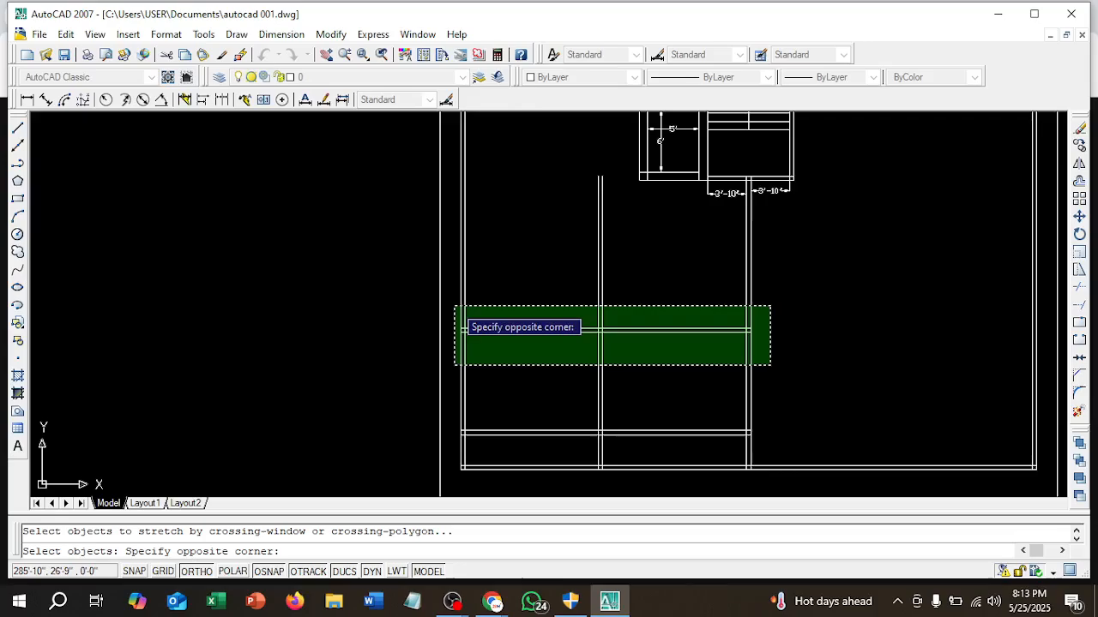
click(455, 306)
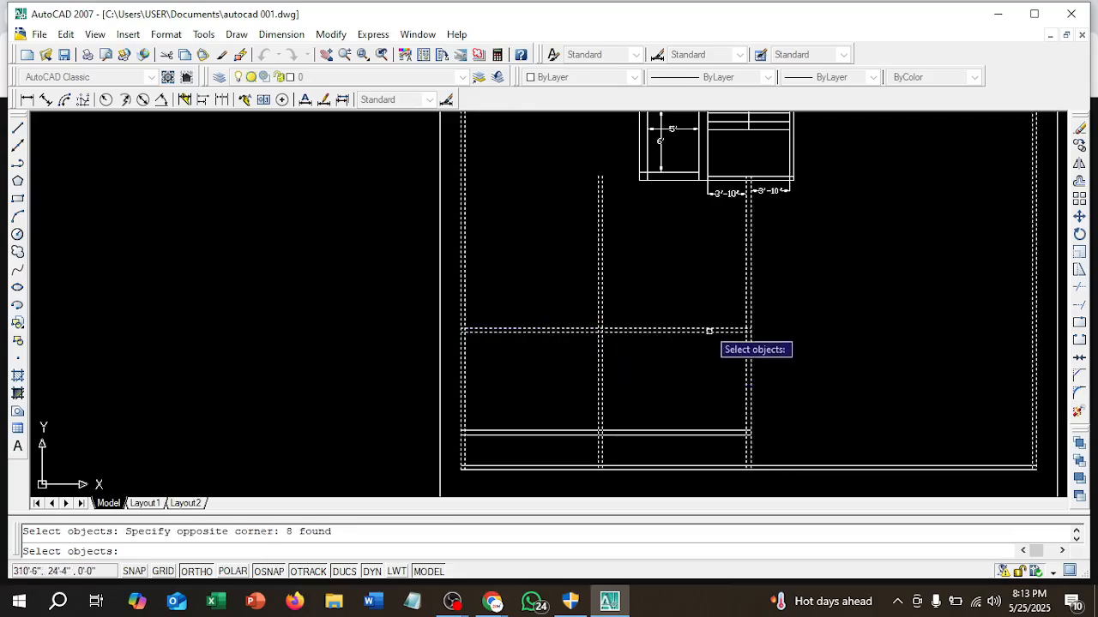
key(Return)
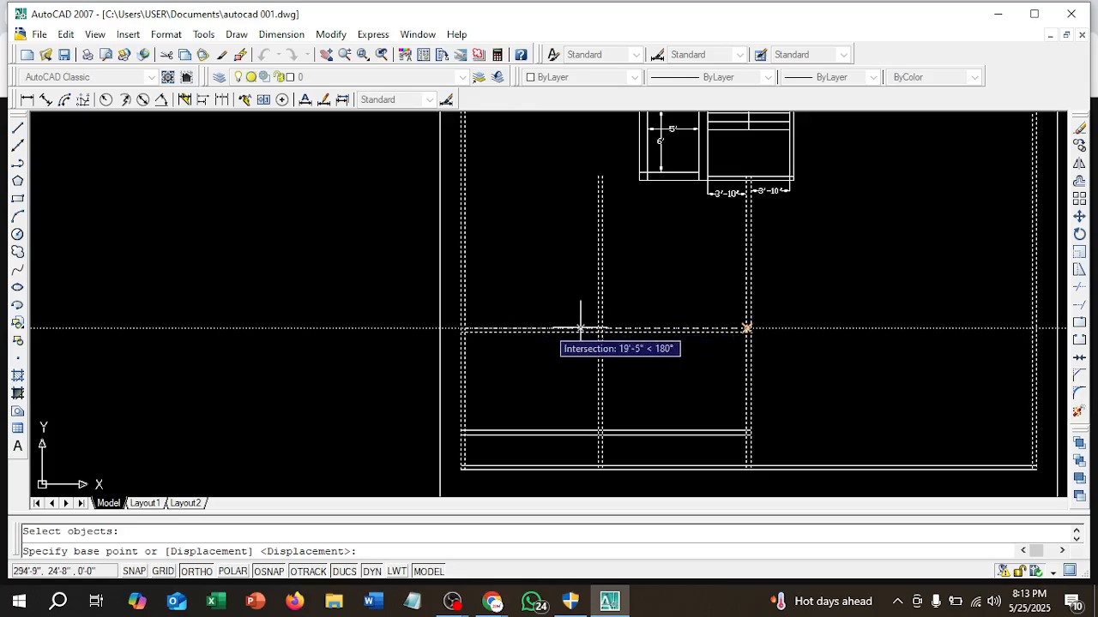
click(748, 329)
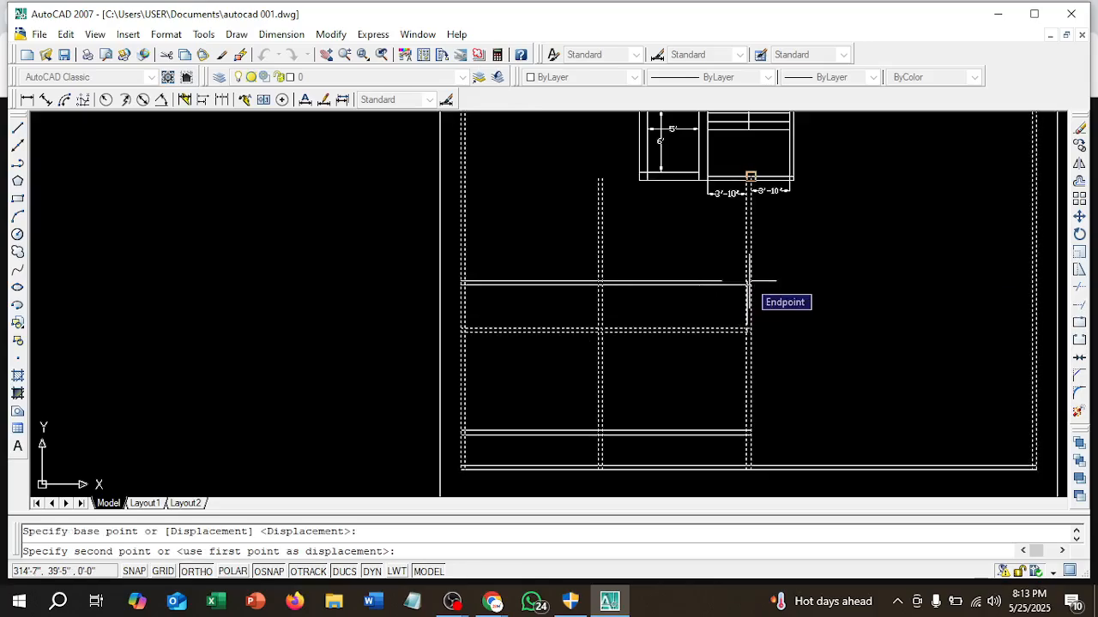
scroll(749, 282, up, 2)
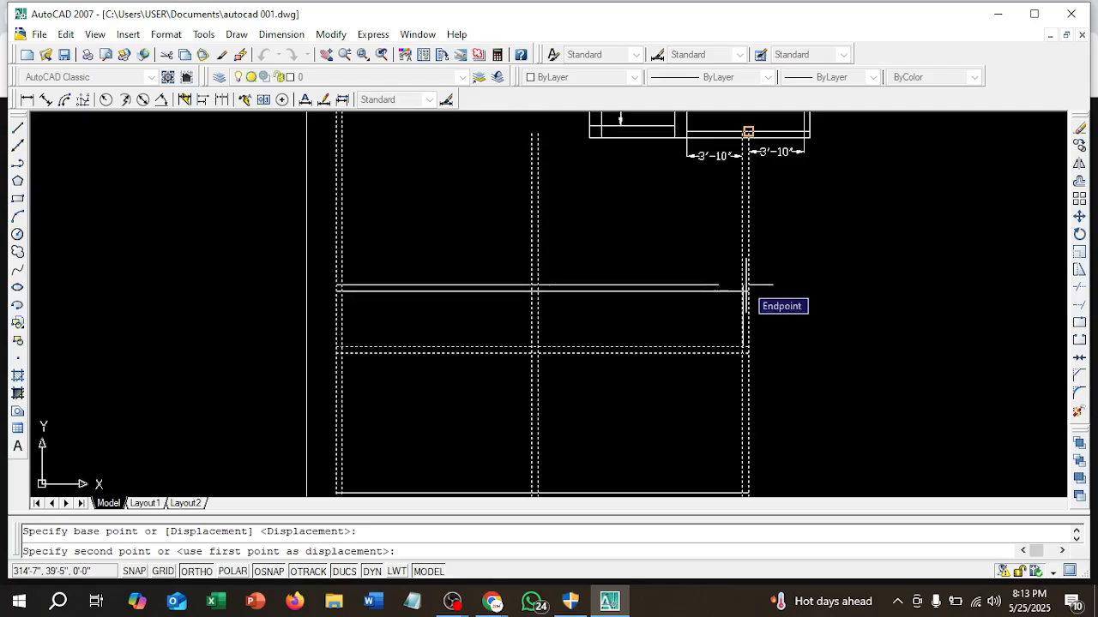
text(3)
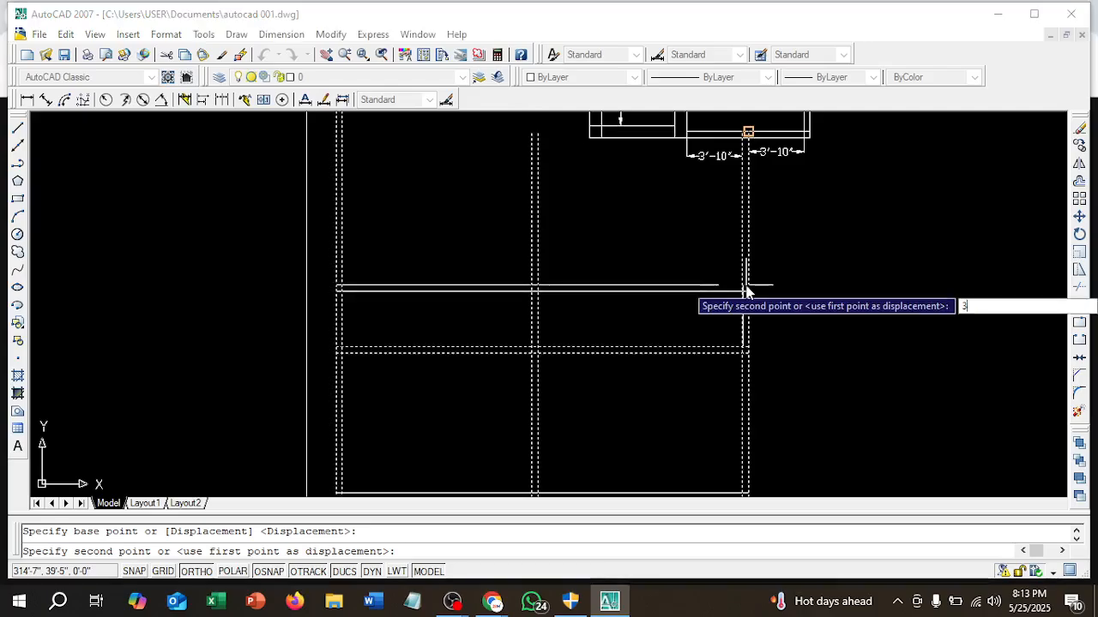
text(')
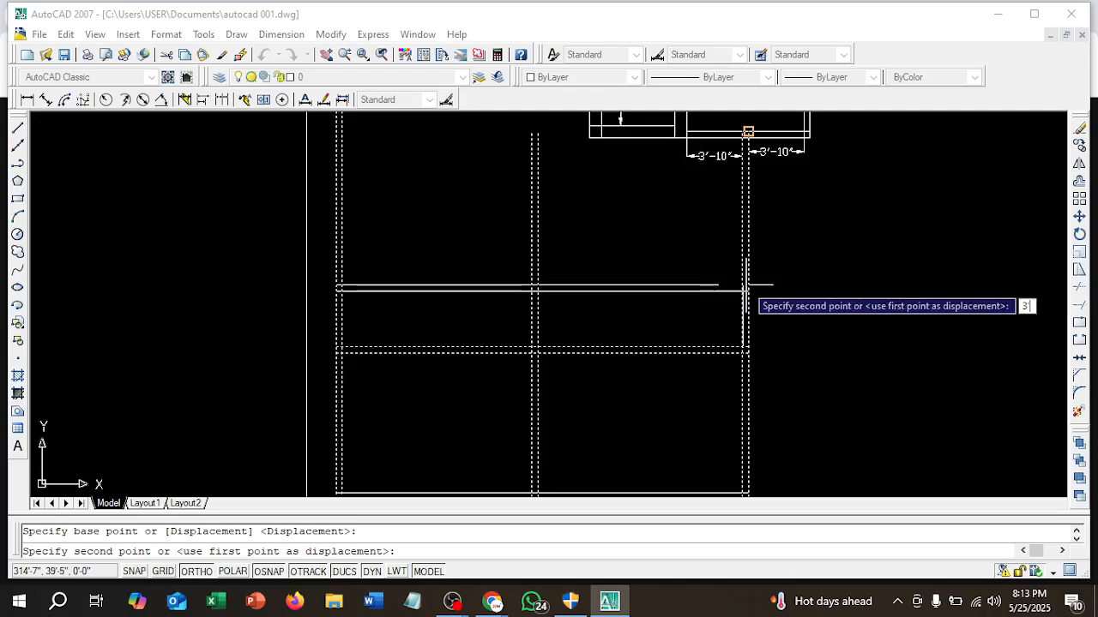
key(Return)
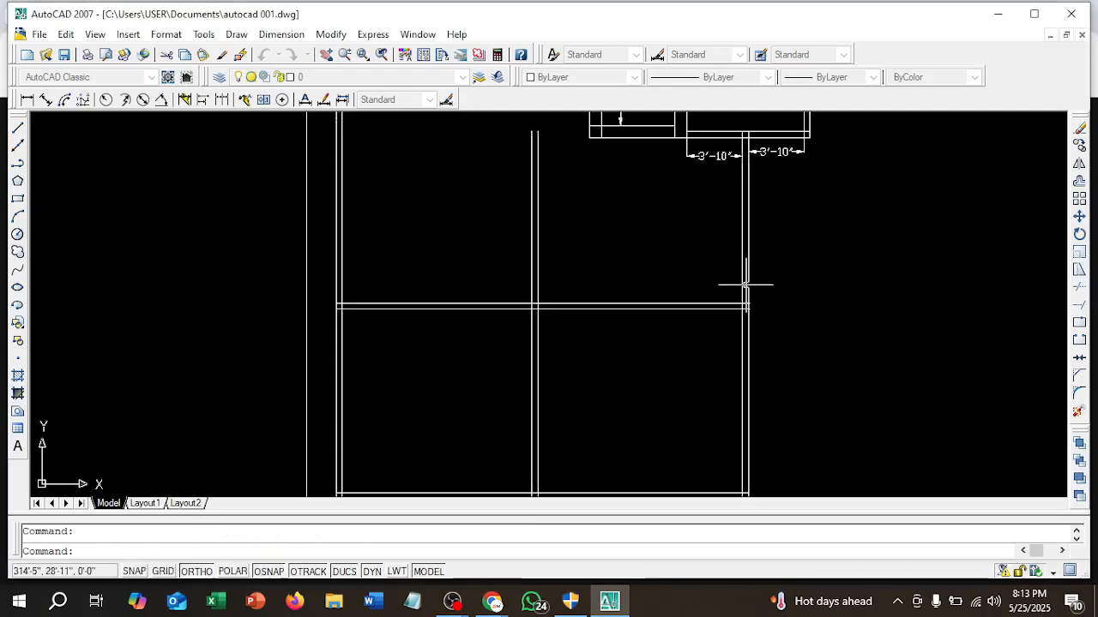
- Add a vertical linear dimension between the inner faces of the two horizontal walls in the lower-left room
scroll(565, 296, down, 2)
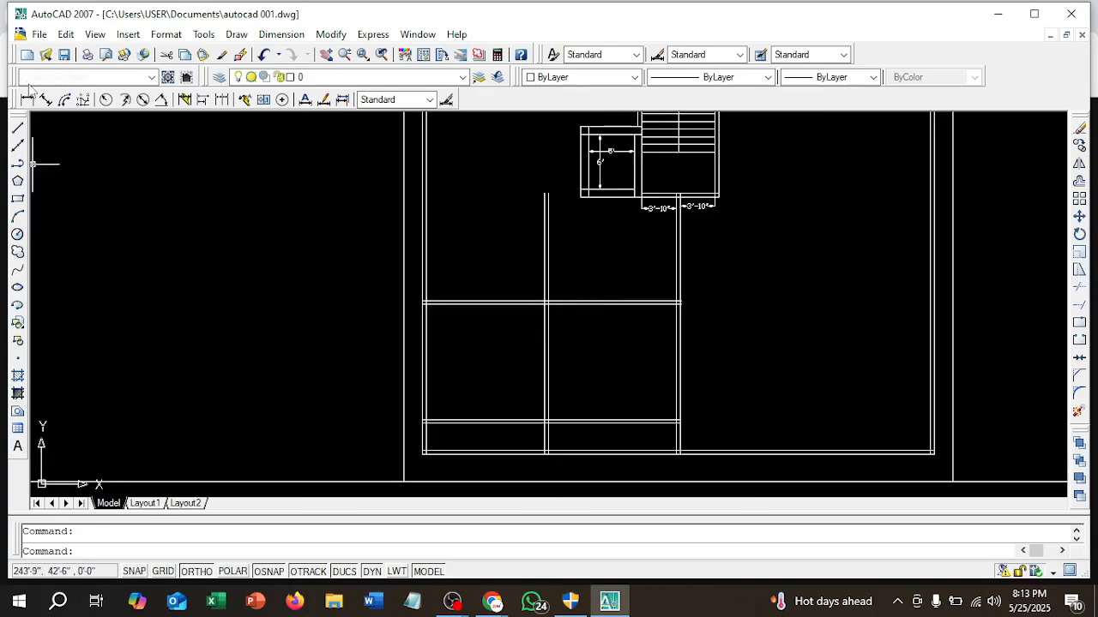
click(26, 99)
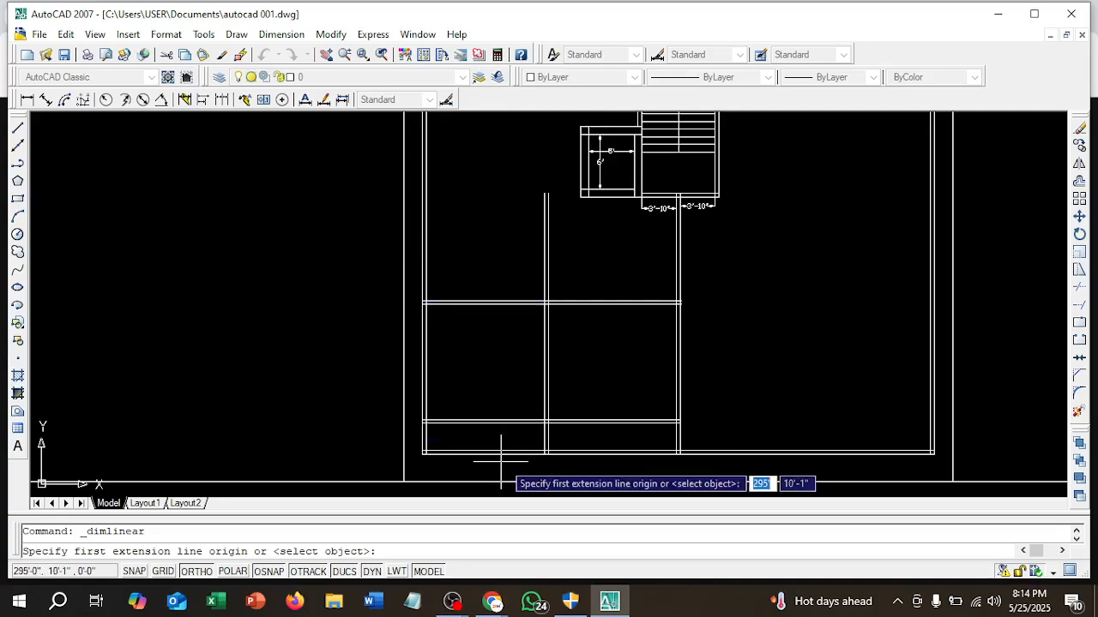
scroll(467, 405, up, 1)
scroll(473, 408, up, 3)
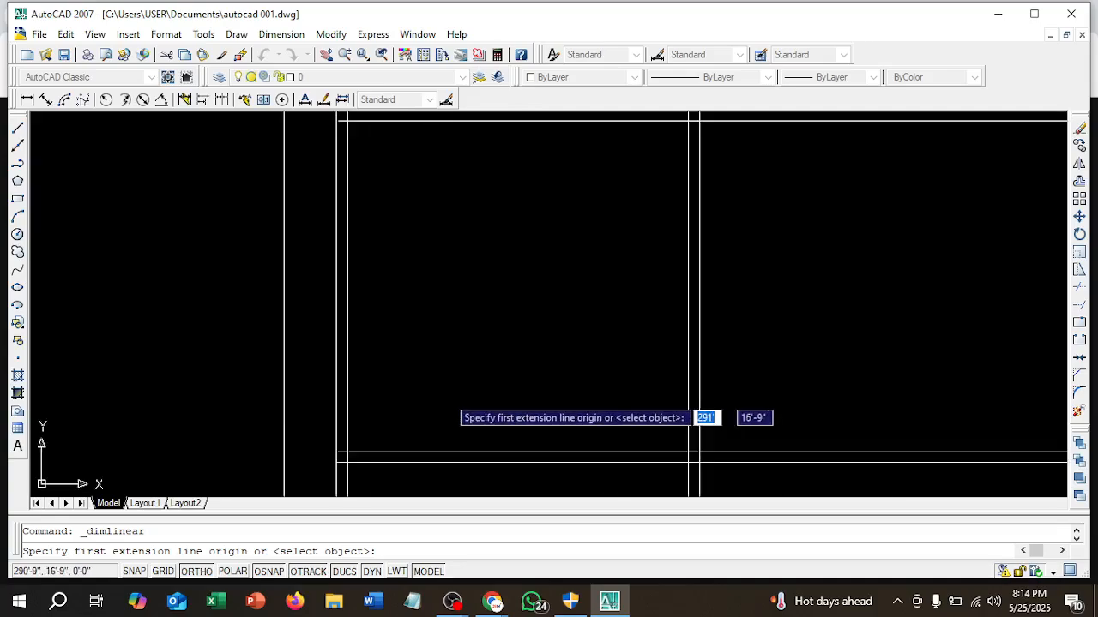
click(348, 452)
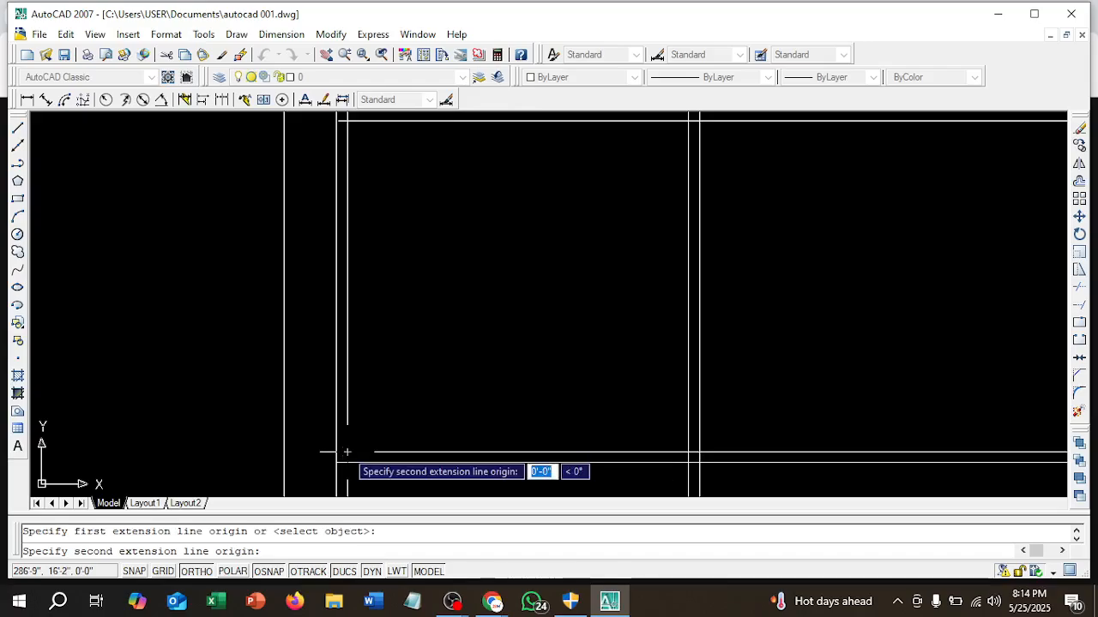
click(348, 120)
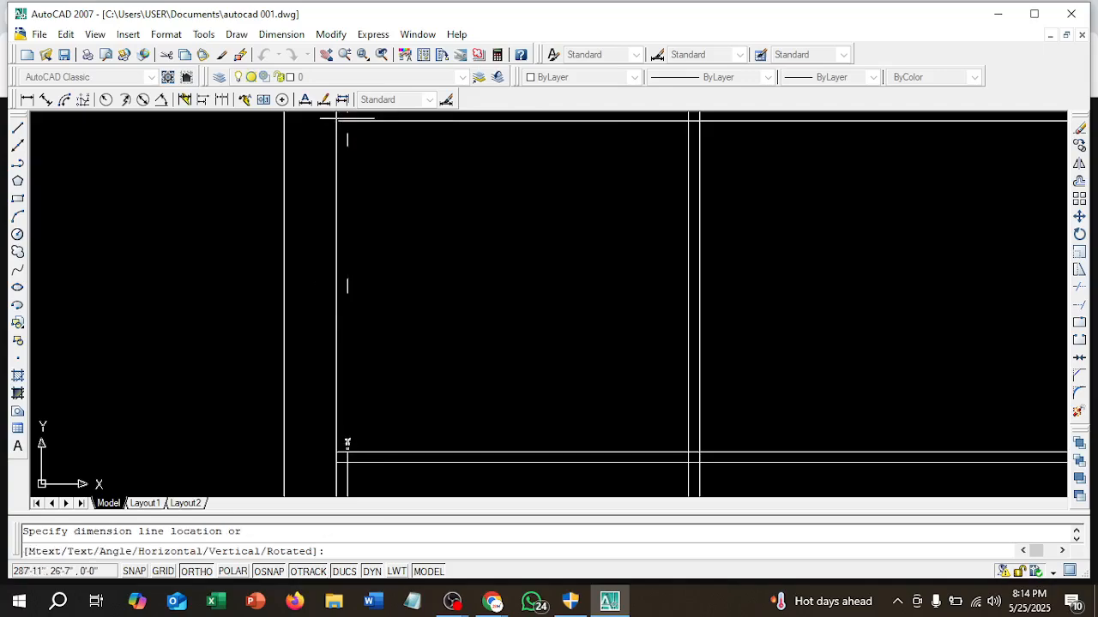
click(447, 175)
scroll(419, 249, down, 1)
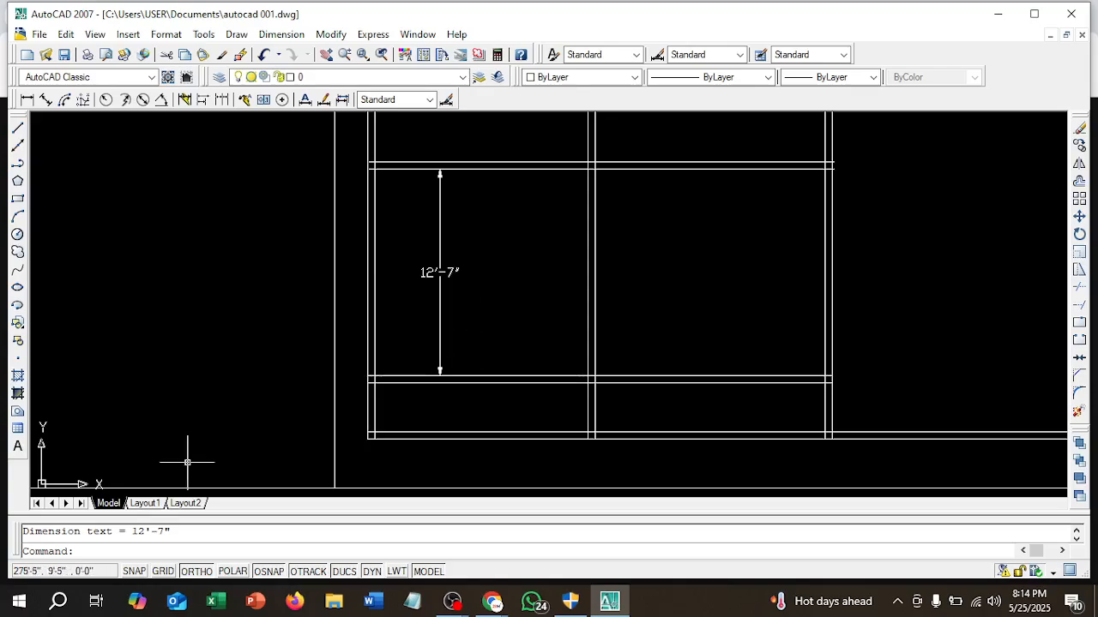
- Turn Snap on and stretch the horizontal wall above the two lower rooms, with its dimension, 5" upward
click(135, 572)
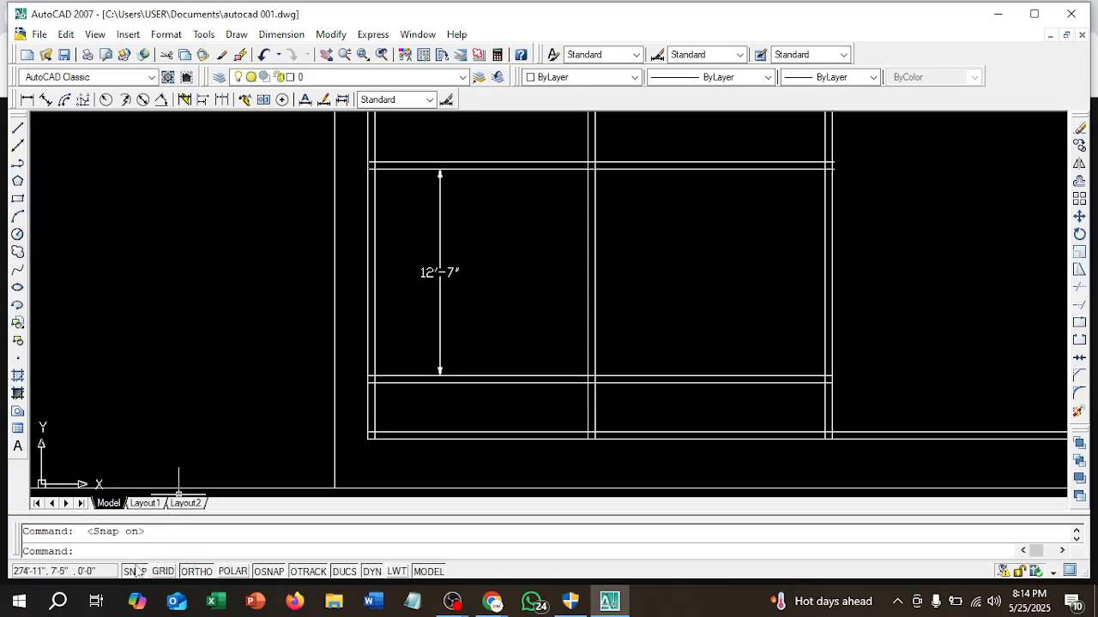
scroll(455, 242, down, 3)
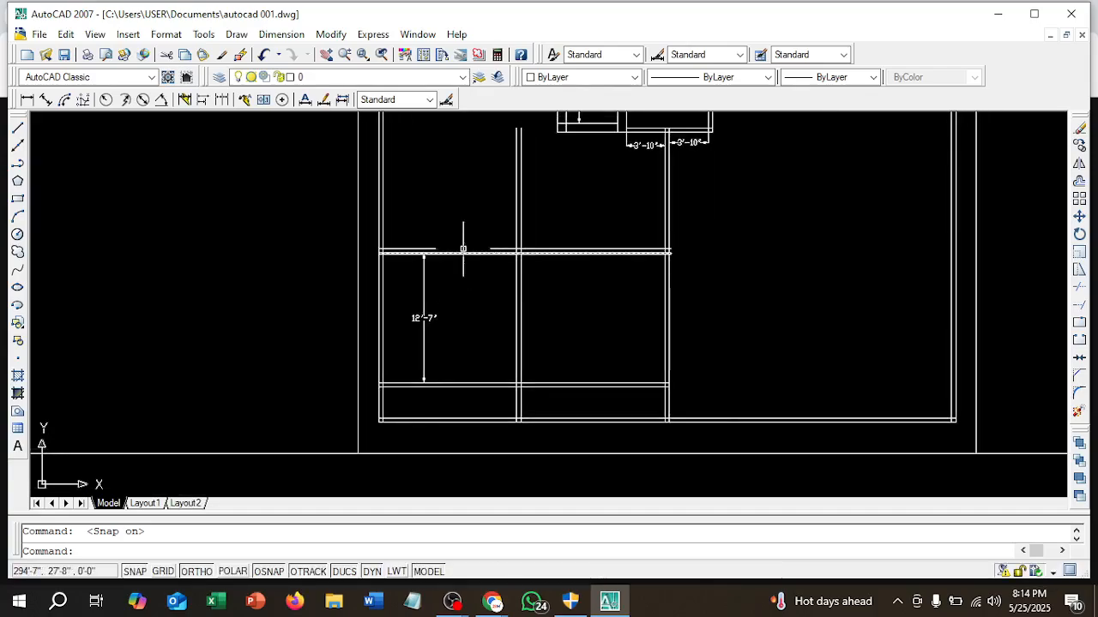
scroll(463, 246, up, 2)
middle_drag(472, 270, 468, 276)
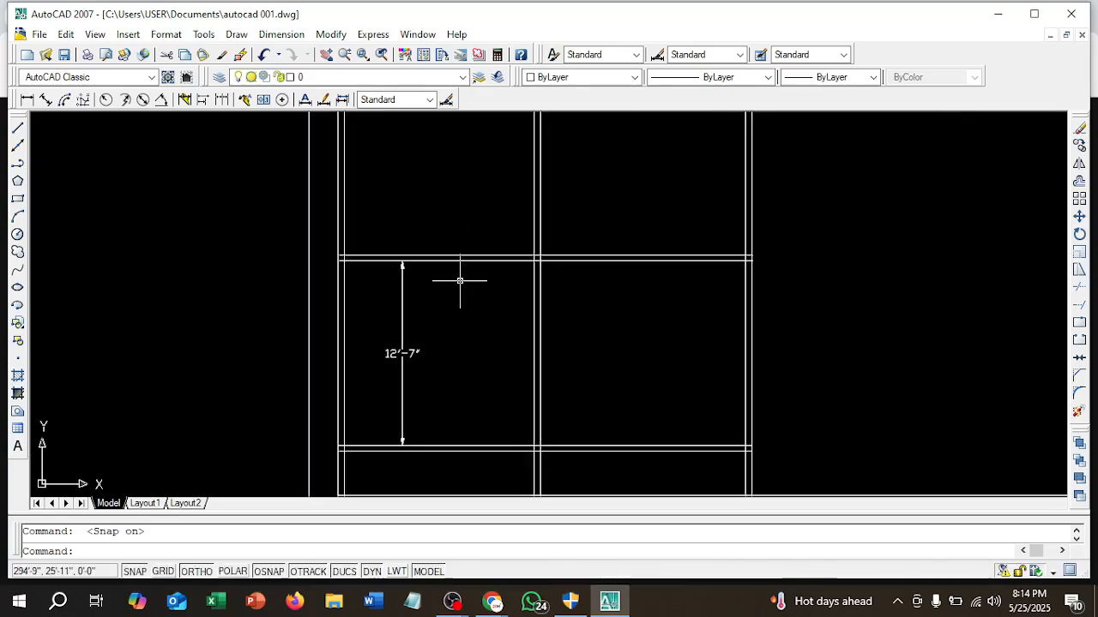
text(s)
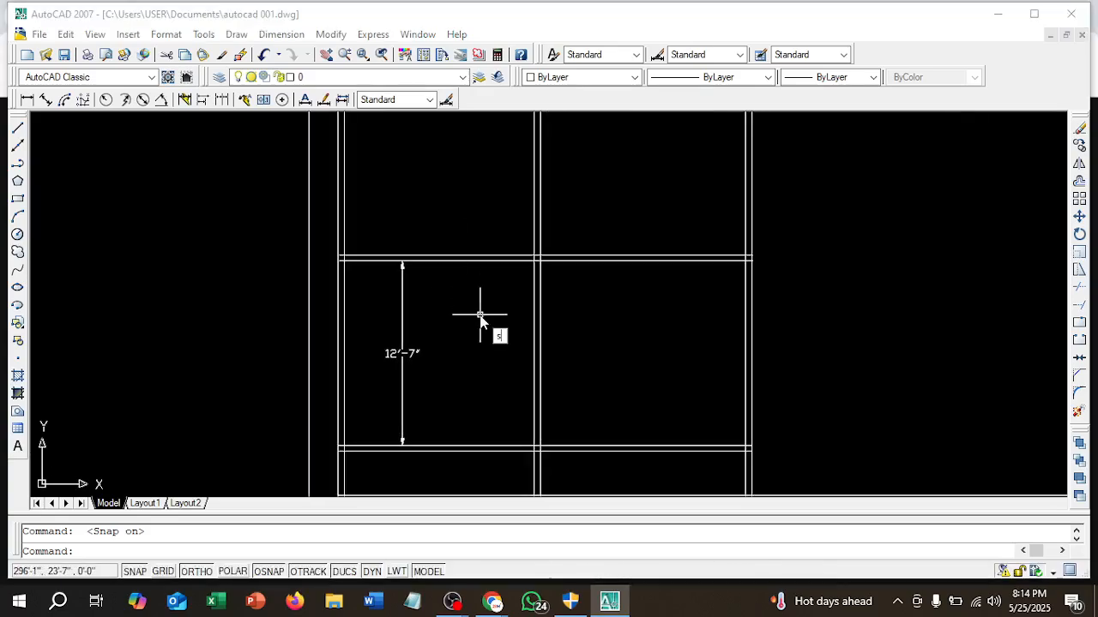
key(Return)
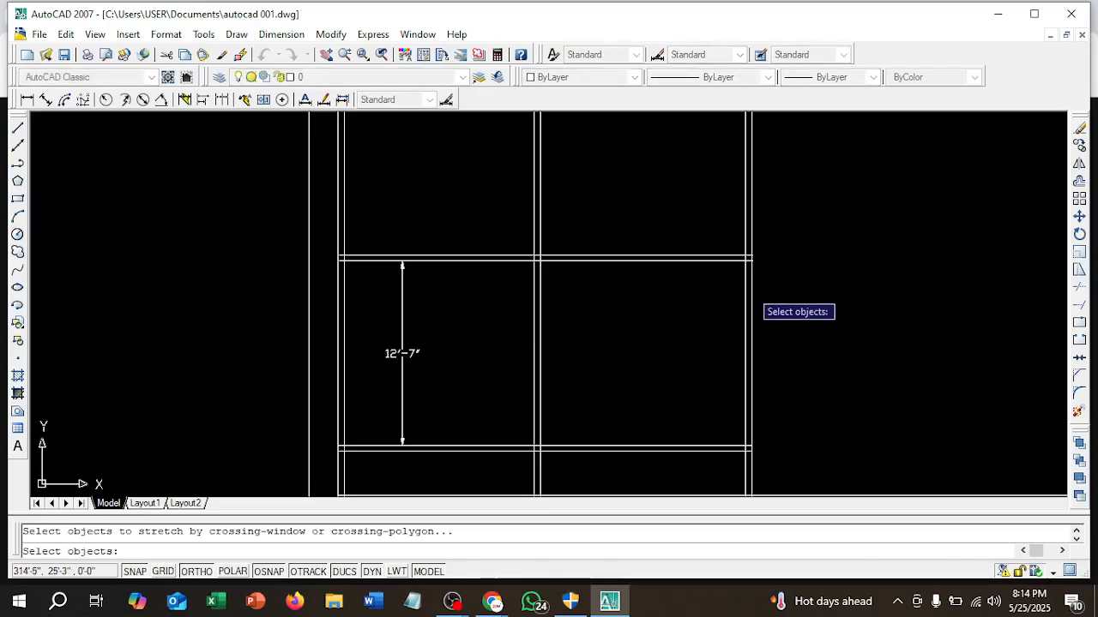
click(773, 294)
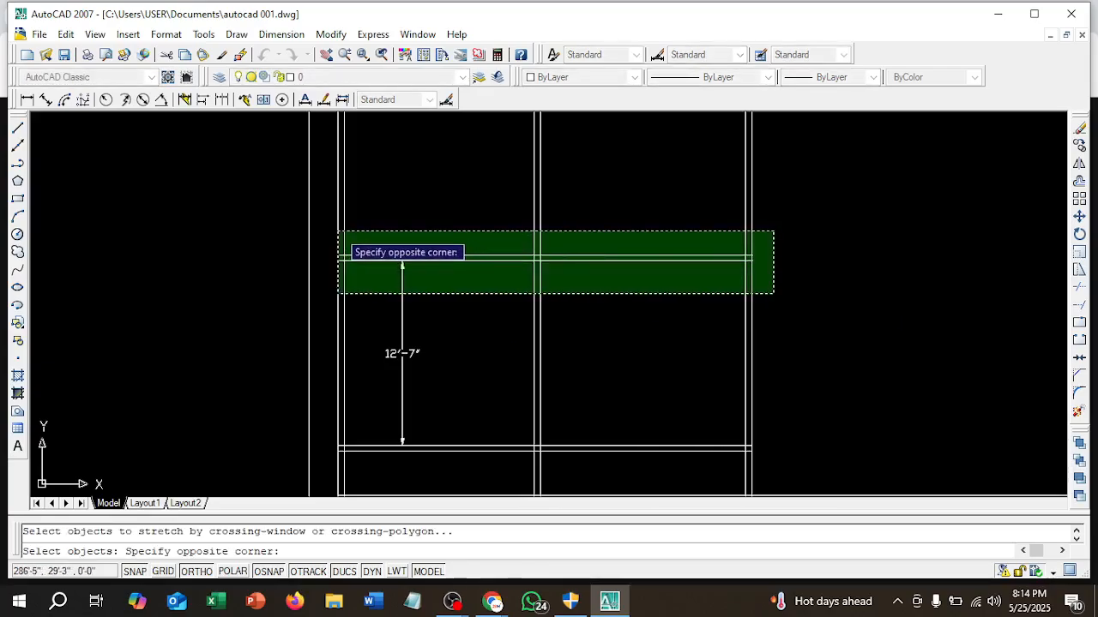
click(333, 234)
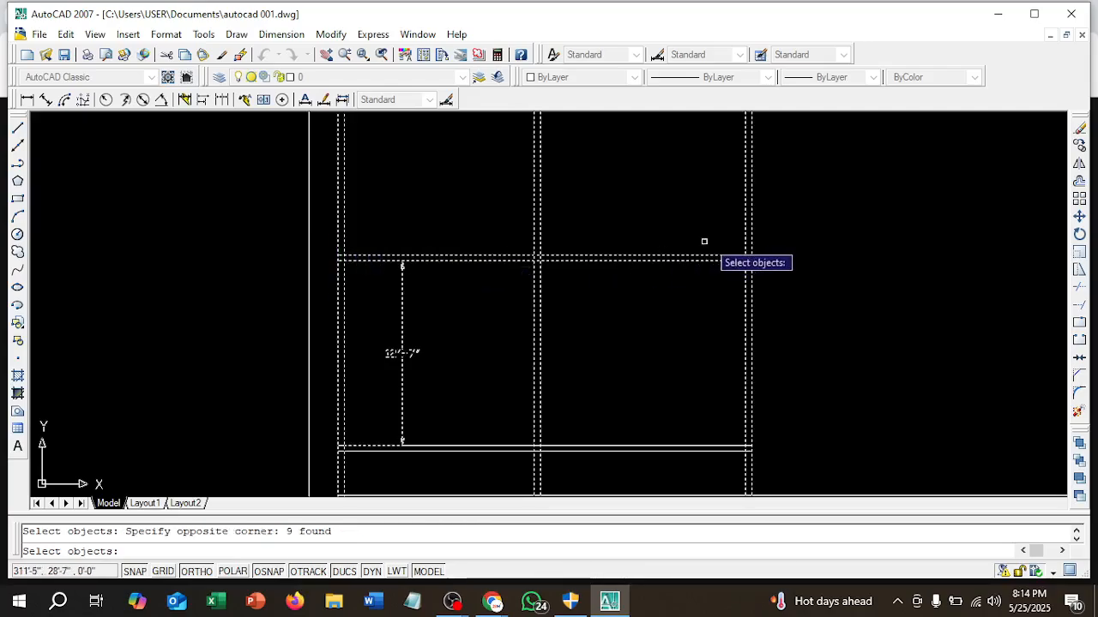
key(Return)
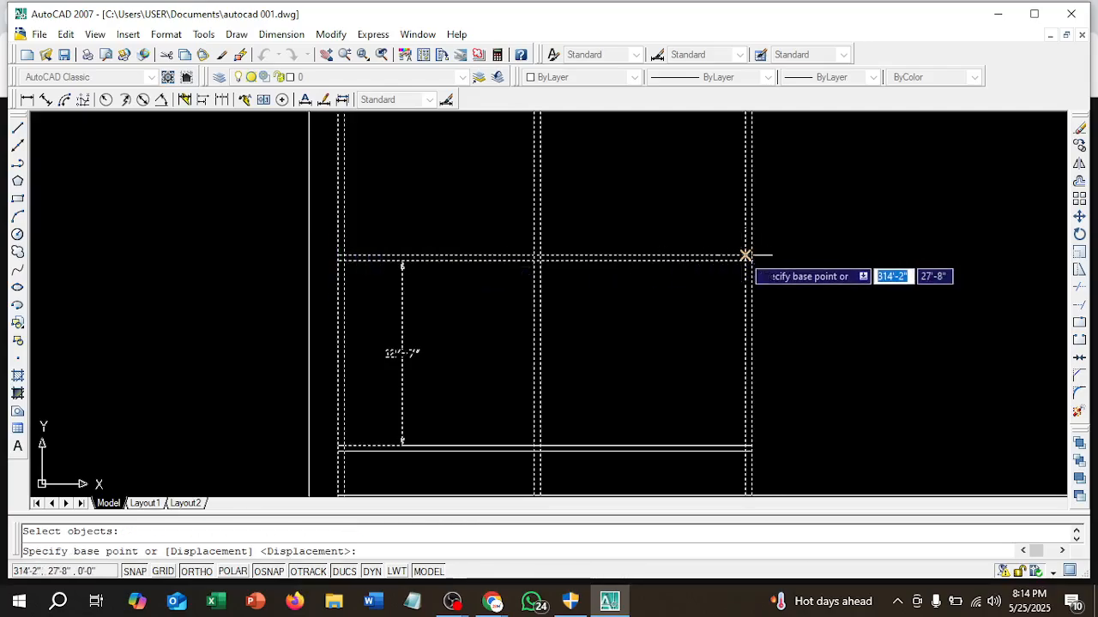
click(745, 253)
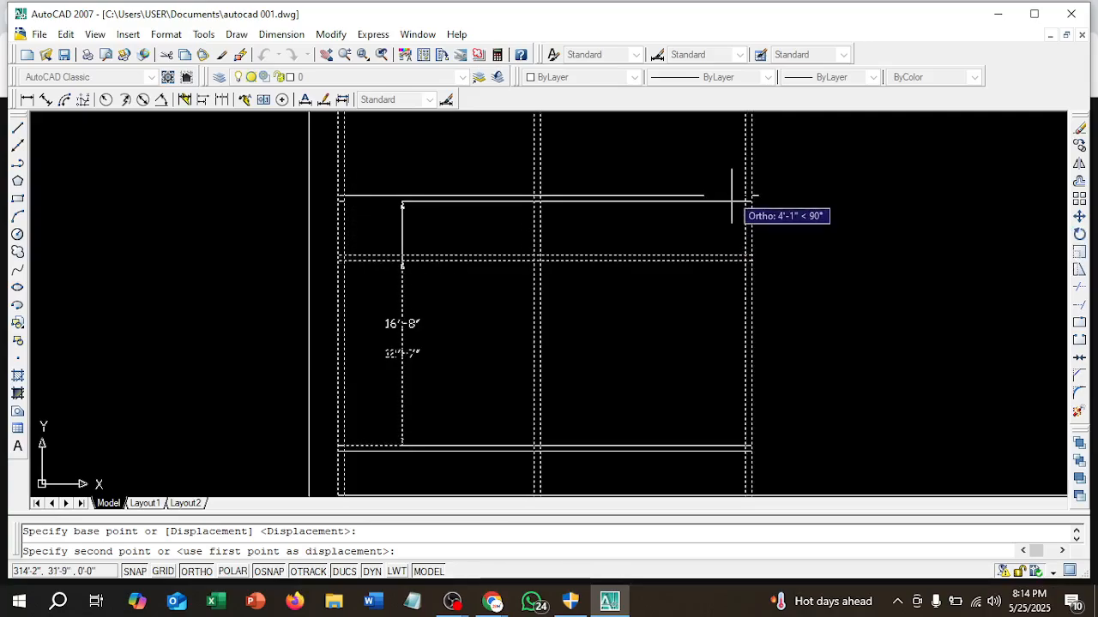
text(5")
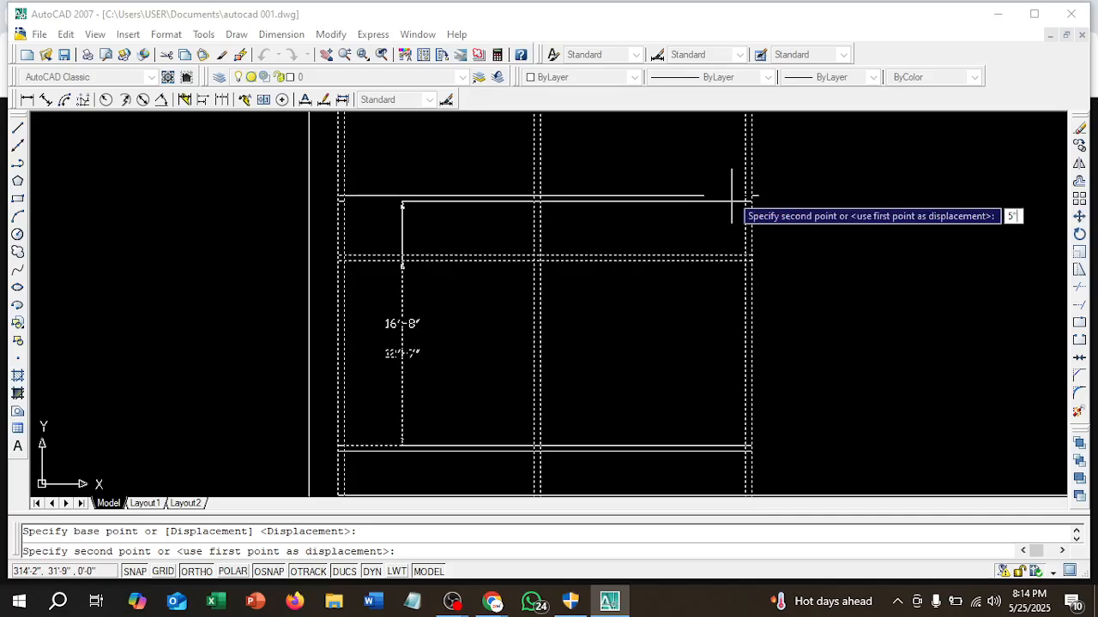
key(Return)
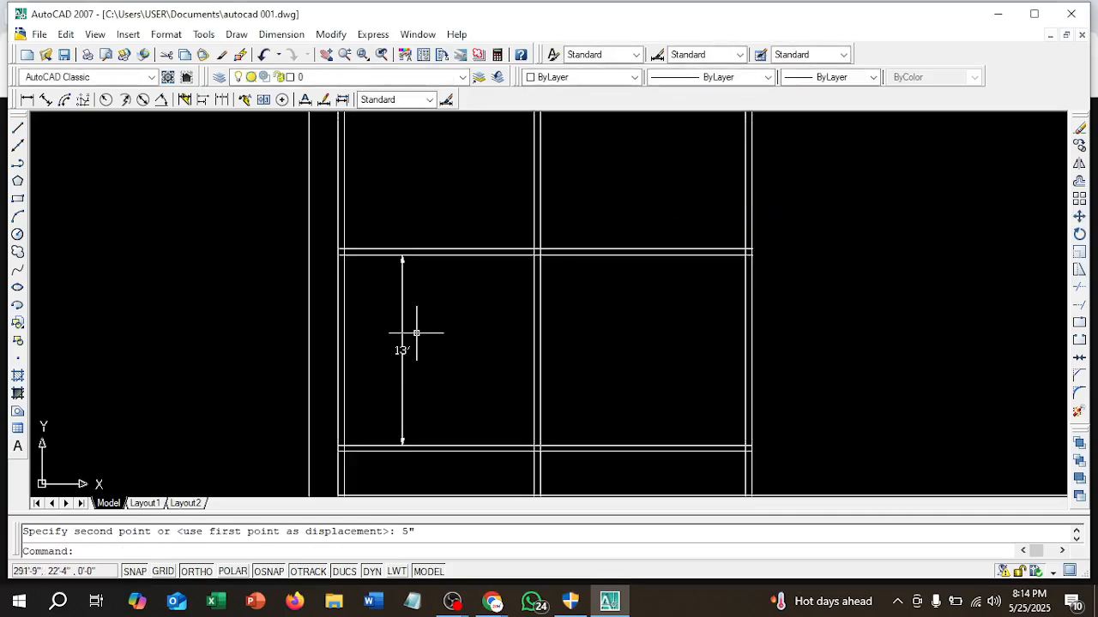
scroll(416, 333, down, 1)
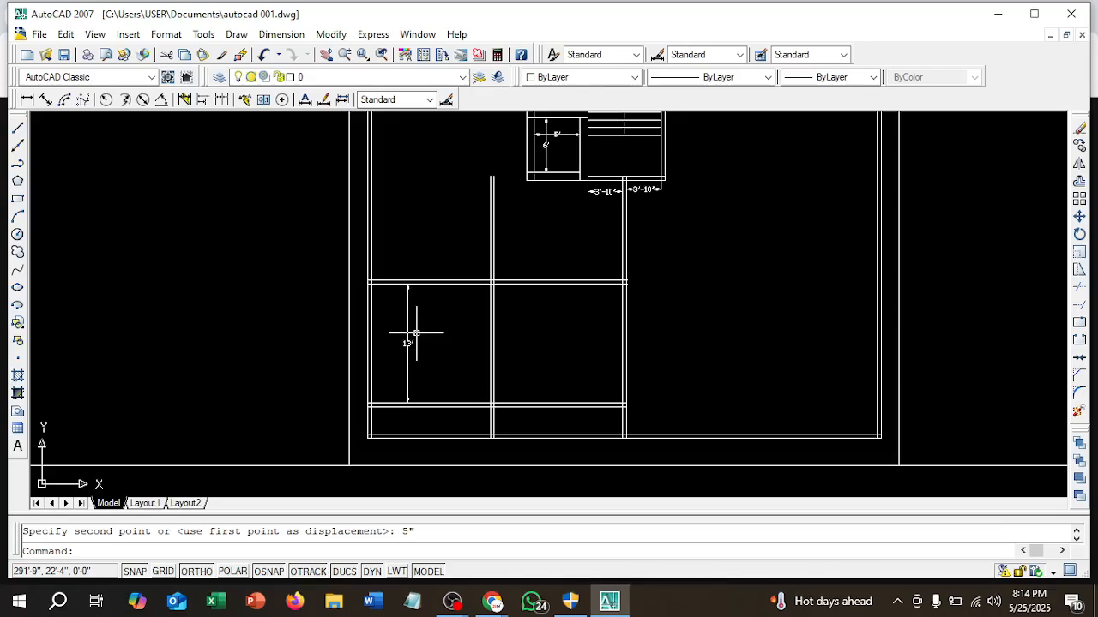
- Examine the undivided area between the upper-left outer walls, the 5' by 6' shaft and the lower rooms
scroll(416, 333, down, 2)
scroll(416, 331, up, 3)
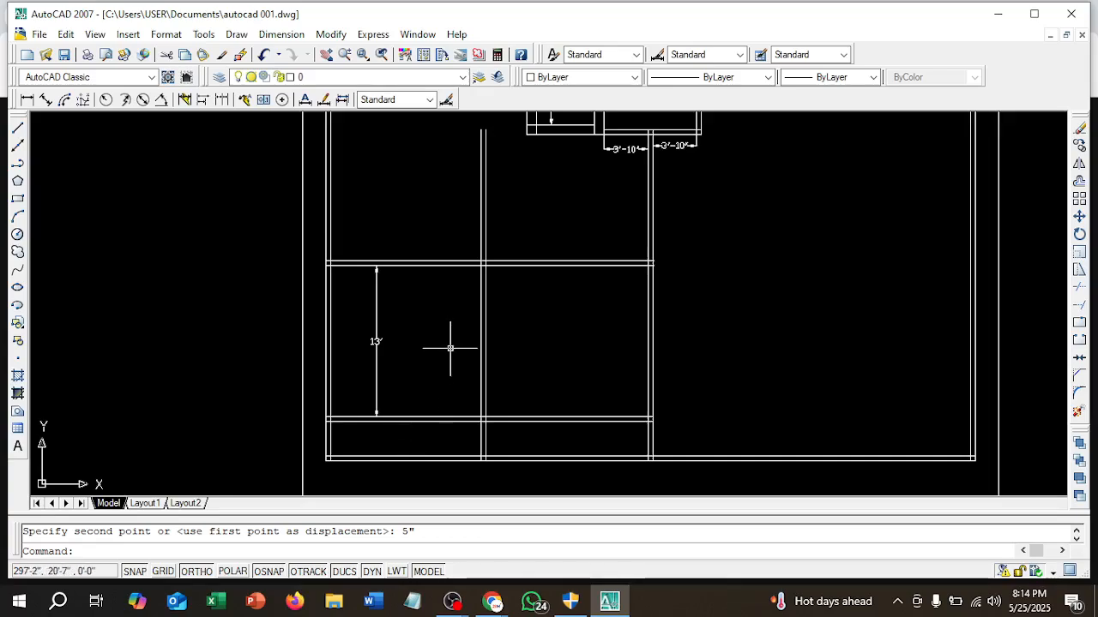
mouse_move(458, 318)
middle_down()
mouse_move(484, 378)
mouse_move(486, 438)
middle_up()
middle_drag(461, 338, 466, 387)
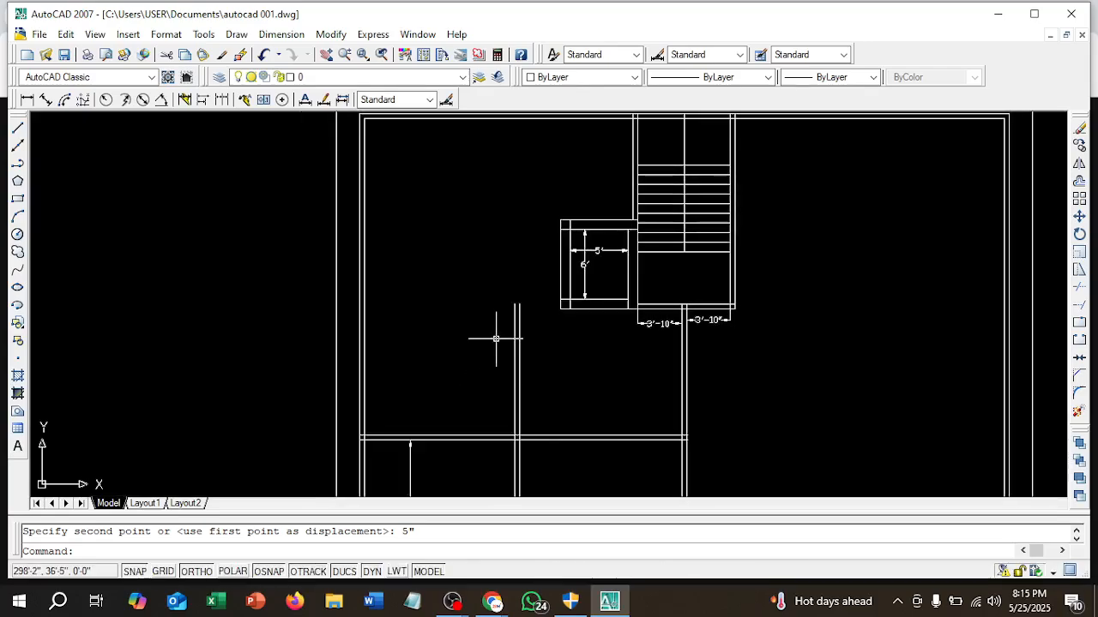
scroll(471, 299, down, 1)
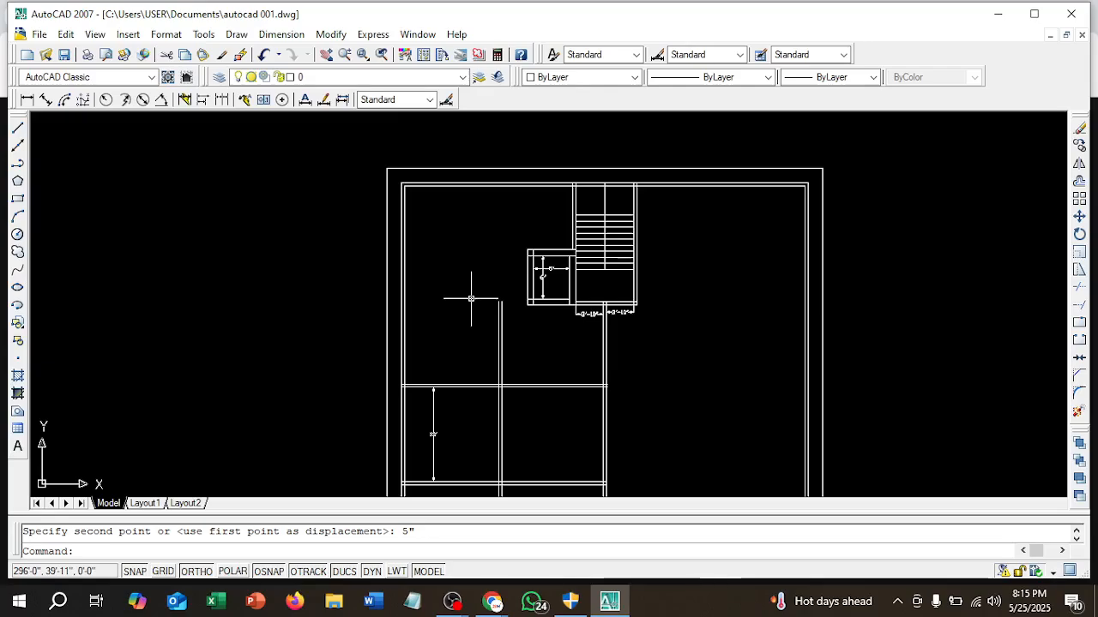
middle_drag(471, 299, 470, 339)
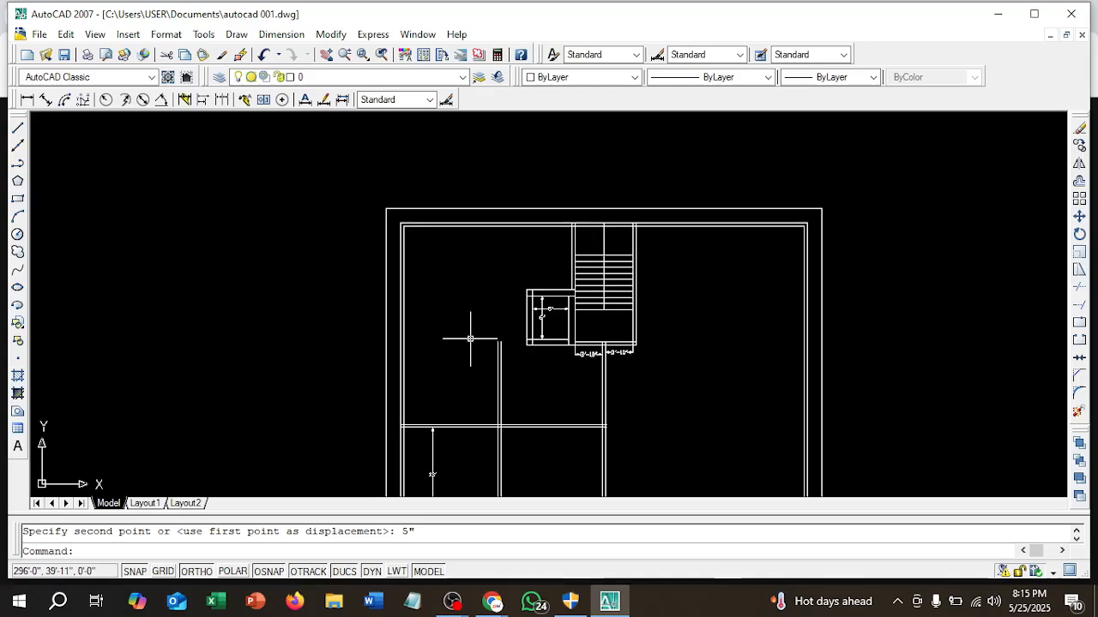
scroll(470, 339, up, 1)
scroll(466, 292, down, 1)
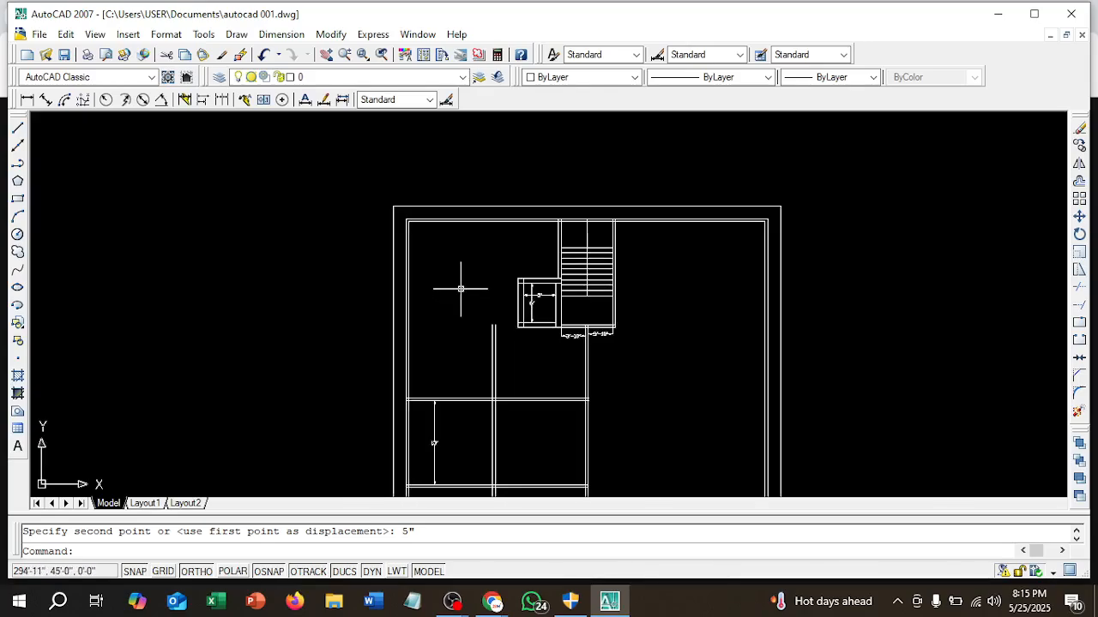
scroll(432, 239, up, 2)
scroll(436, 238, down, 1)
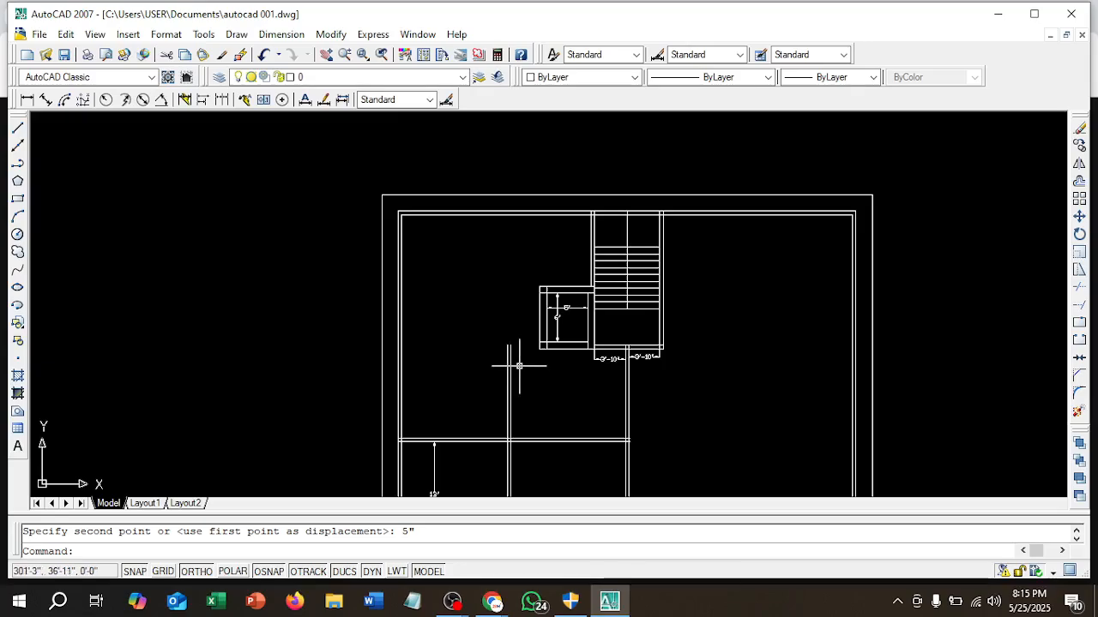
scroll(522, 353, down, 1)
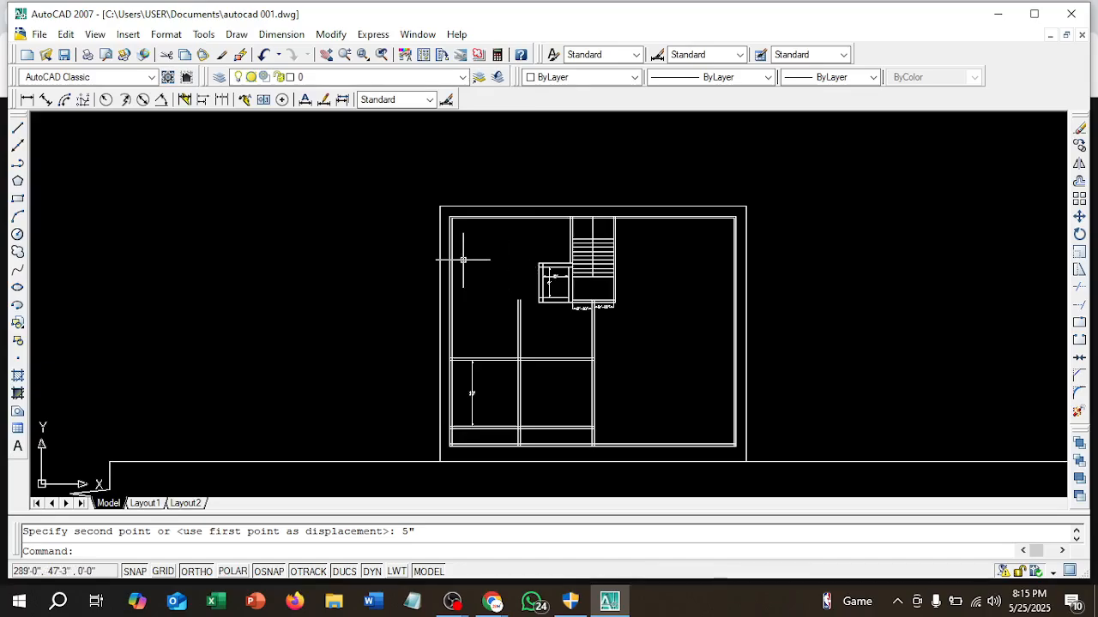
scroll(525, 245, up, 2)
middle_drag(557, 233, 539, 274)
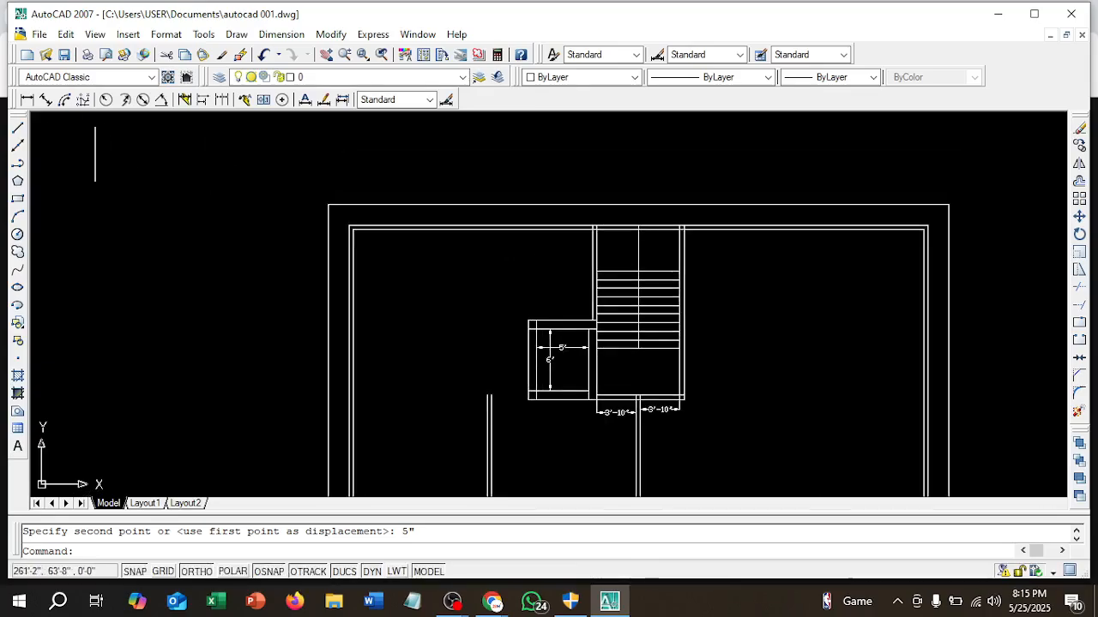
- Add a vertical linear dimension from the 5' by 6' shaft's upper outer edge to the upper exterior wall's inner face
click(26, 100)
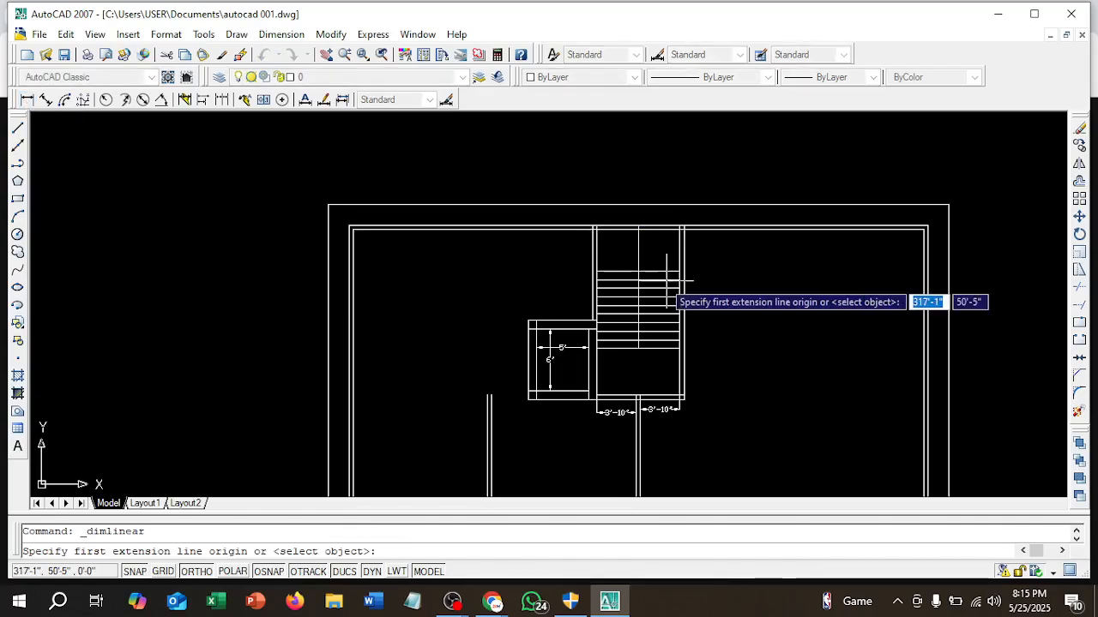
scroll(597, 305, up, 3)
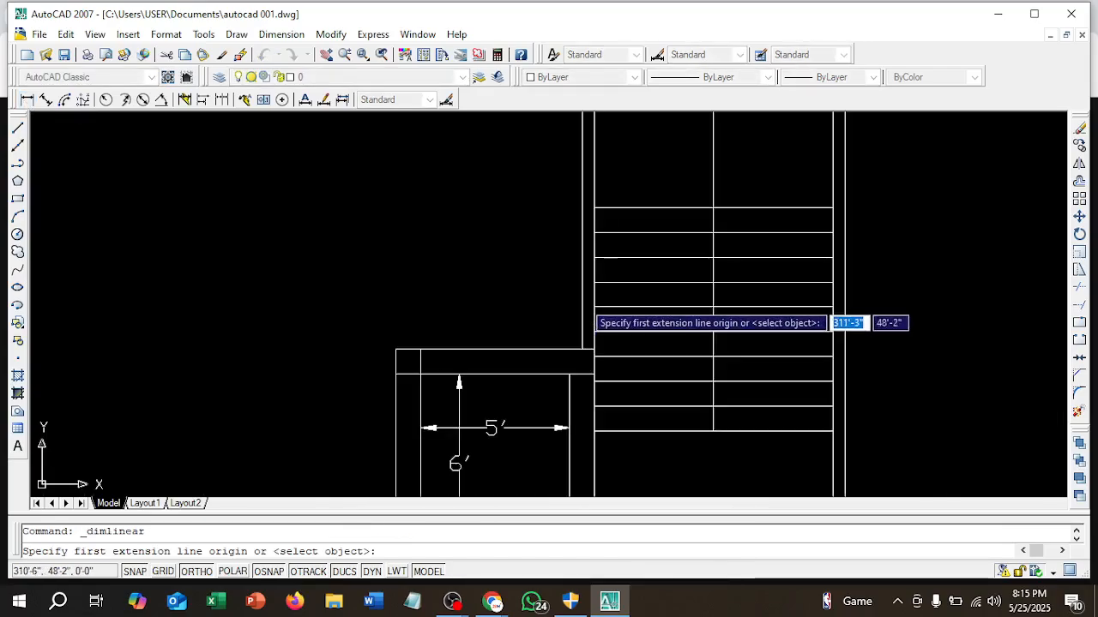
click(582, 350)
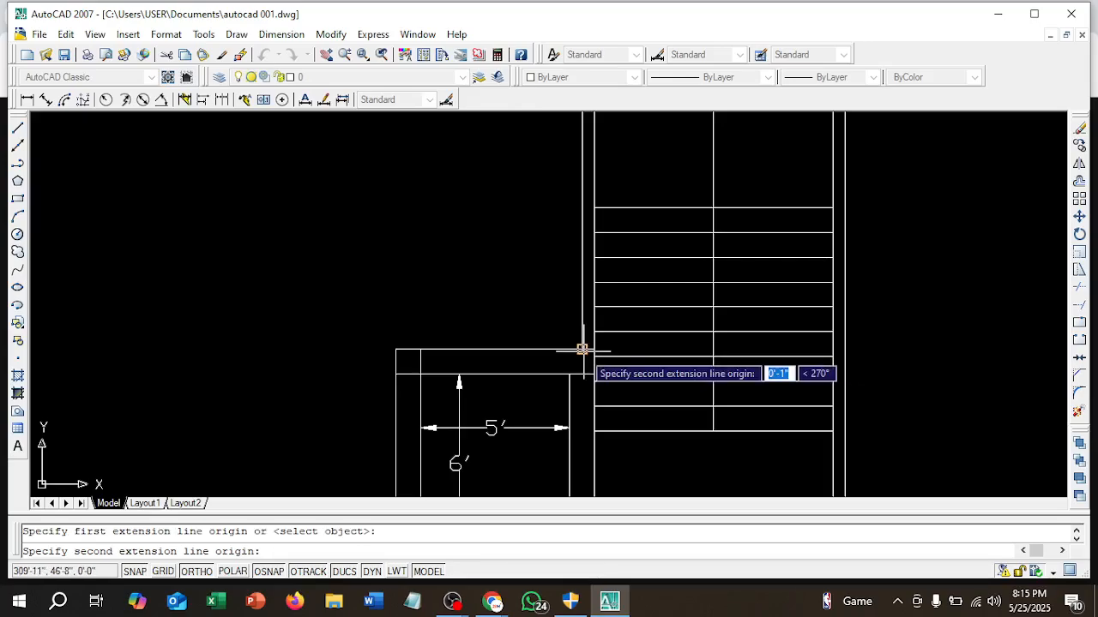
middle_drag(544, 244, 553, 342)
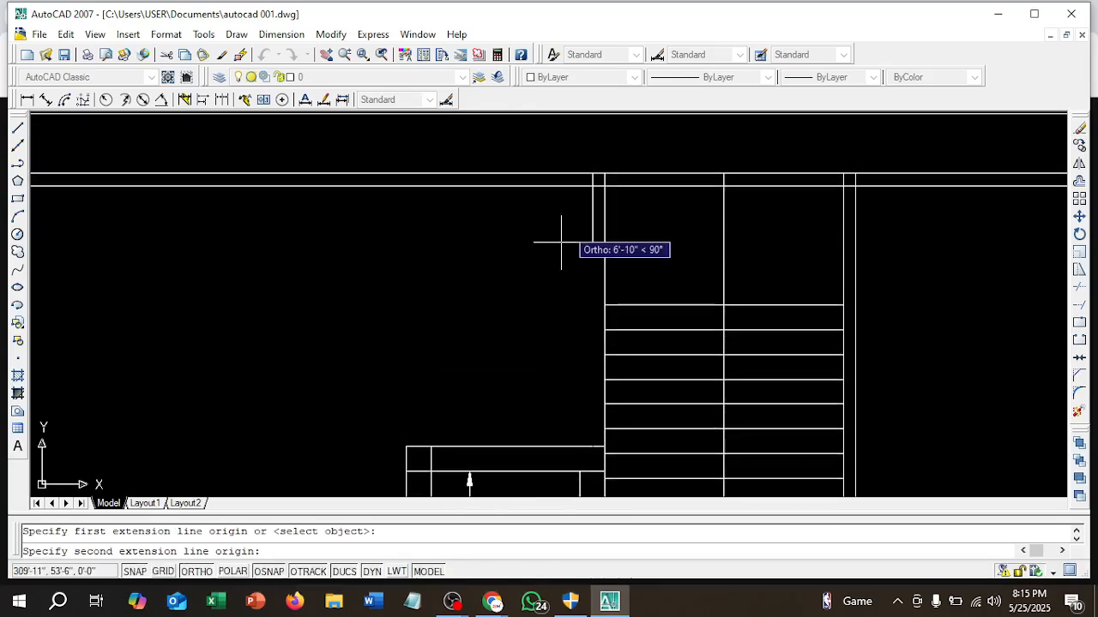
click(592, 185)
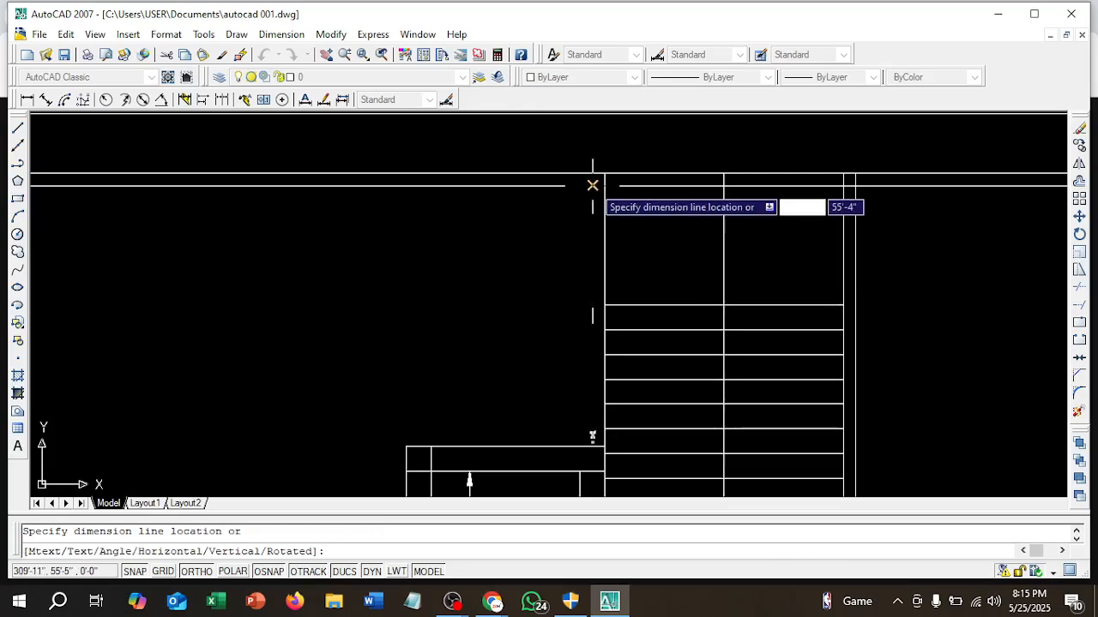
click(513, 195)
scroll(511, 217, down, 4)
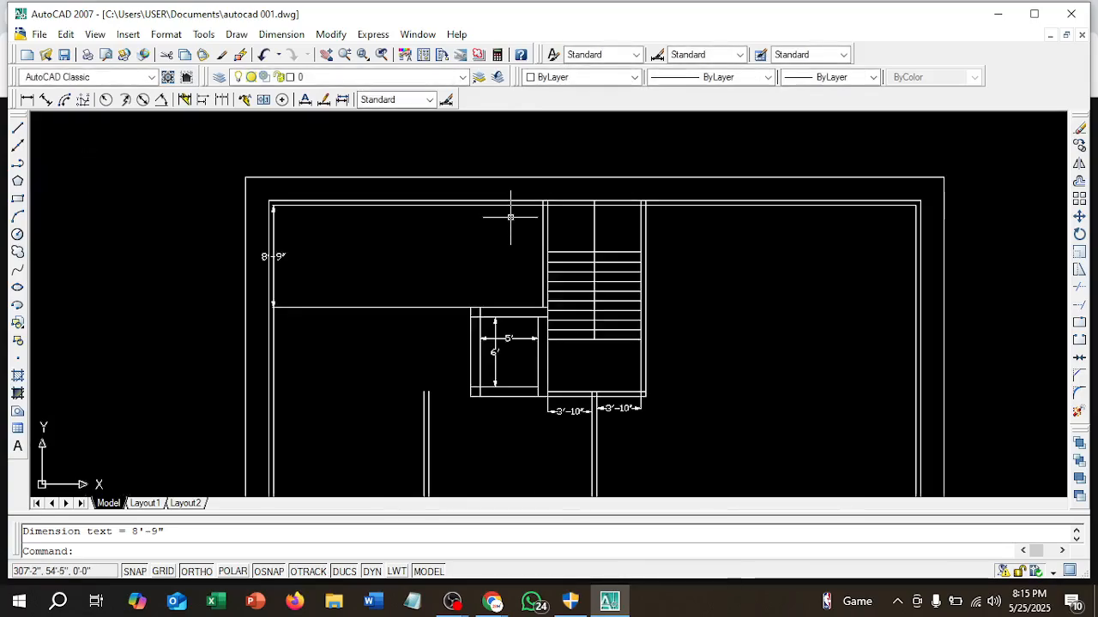
- Erase the vertical dimension between the shaft's upper edge and the upper exterior wall
scroll(316, 252, up, 3)
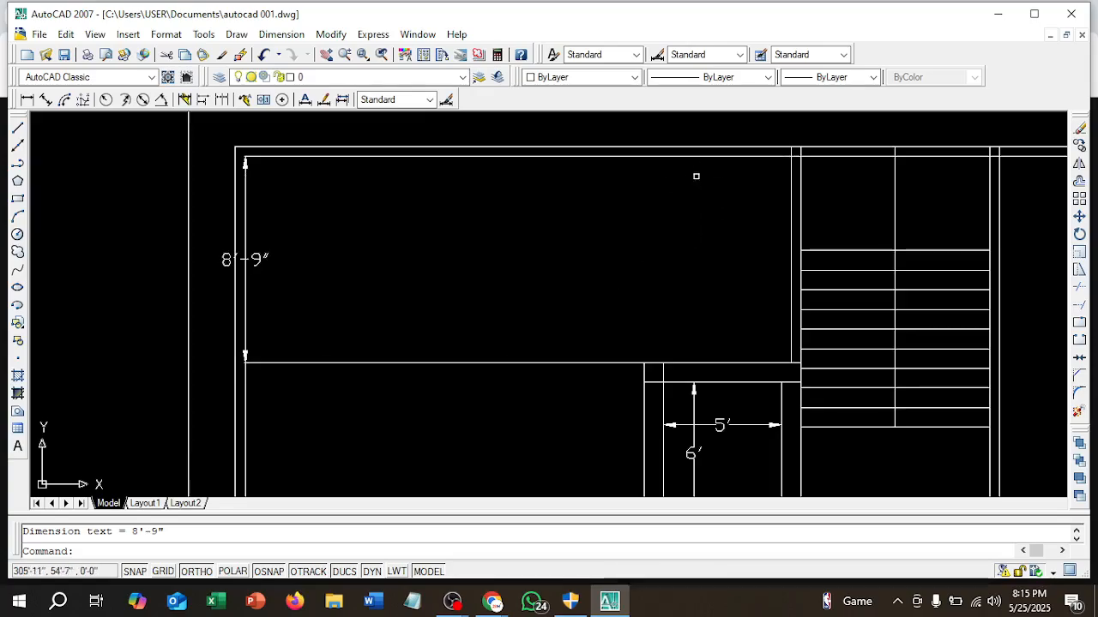
click(258, 258)
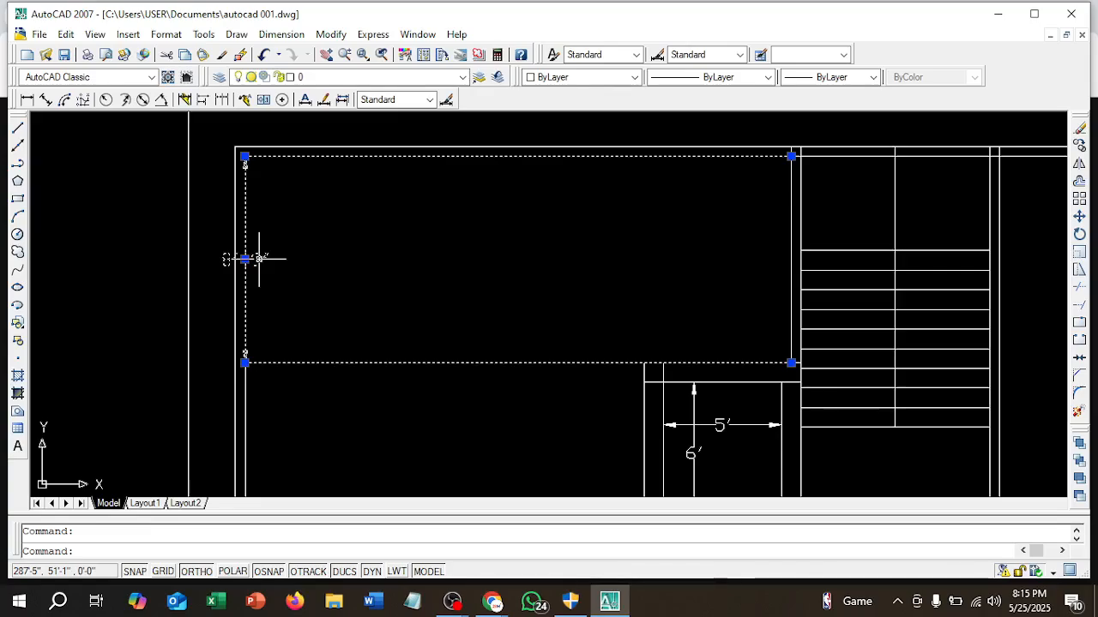
key(Delete)
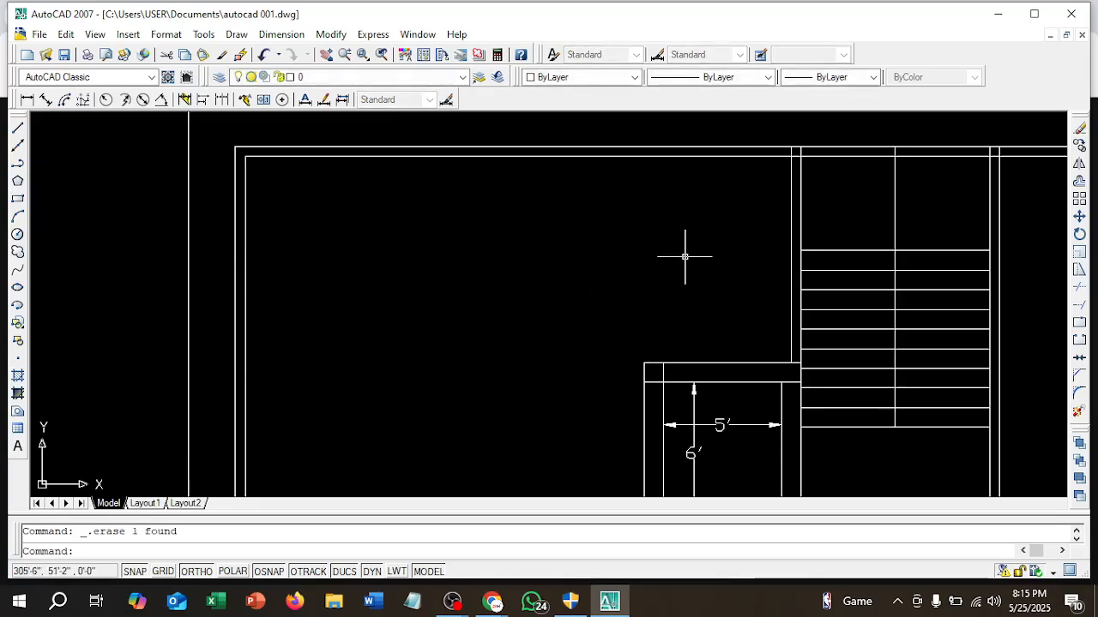
- Study the upper-left corner of the plan and its open space beside the shaft and staircase
scroll(685, 256, down, 2)
scroll(659, 196, down, 3)
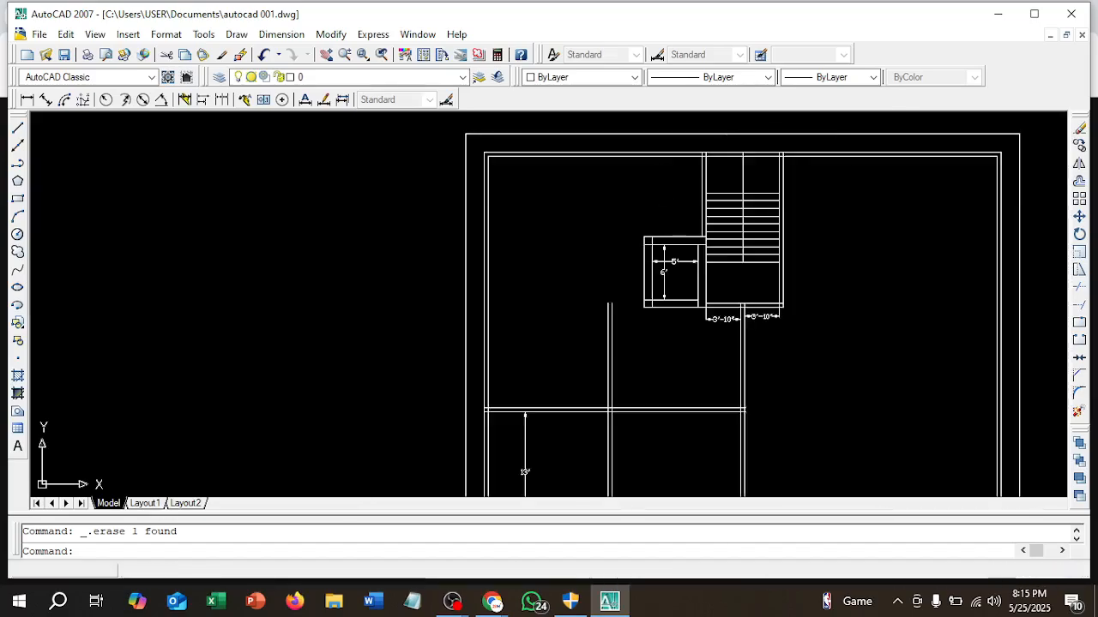
scroll(681, 214, up, 2)
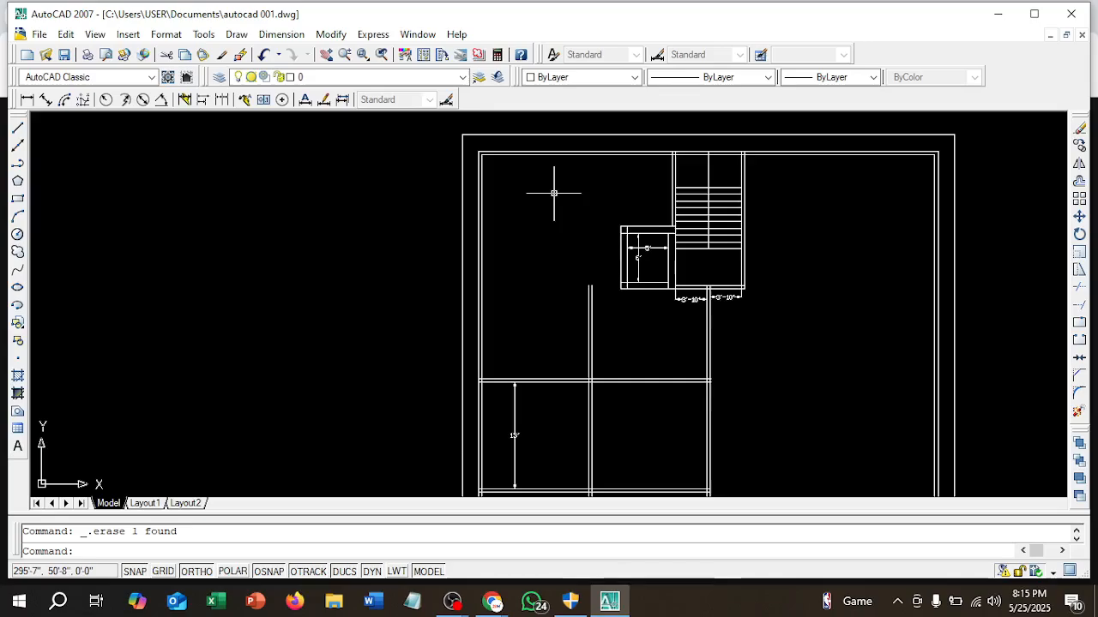
scroll(554, 193, down, 2)
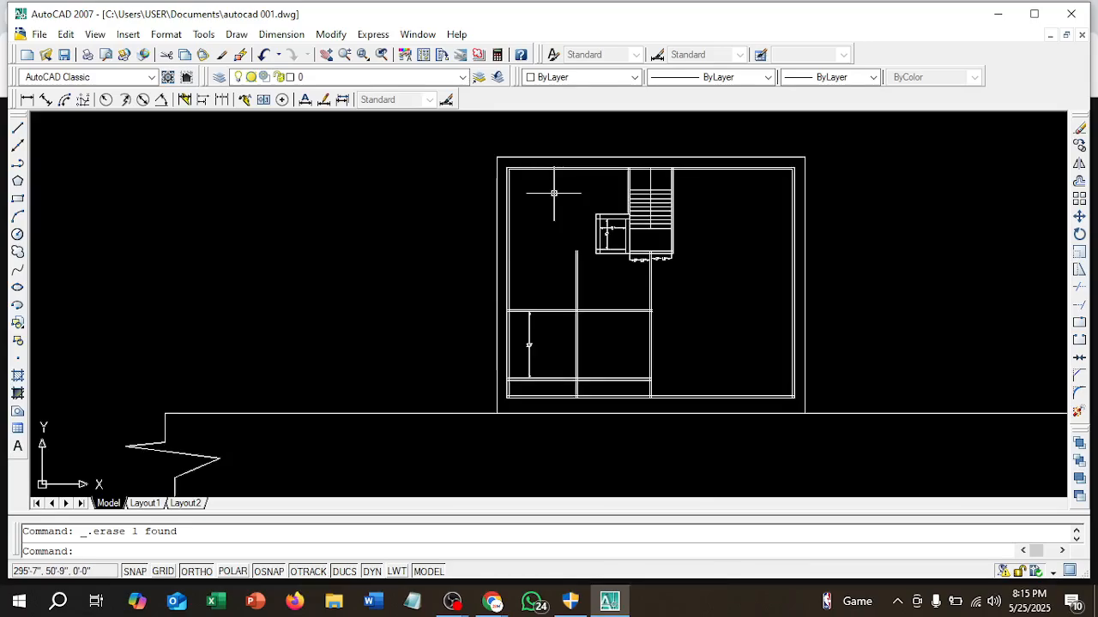
middle_drag(554, 191, 547, 233)
scroll(510, 241, up, 3)
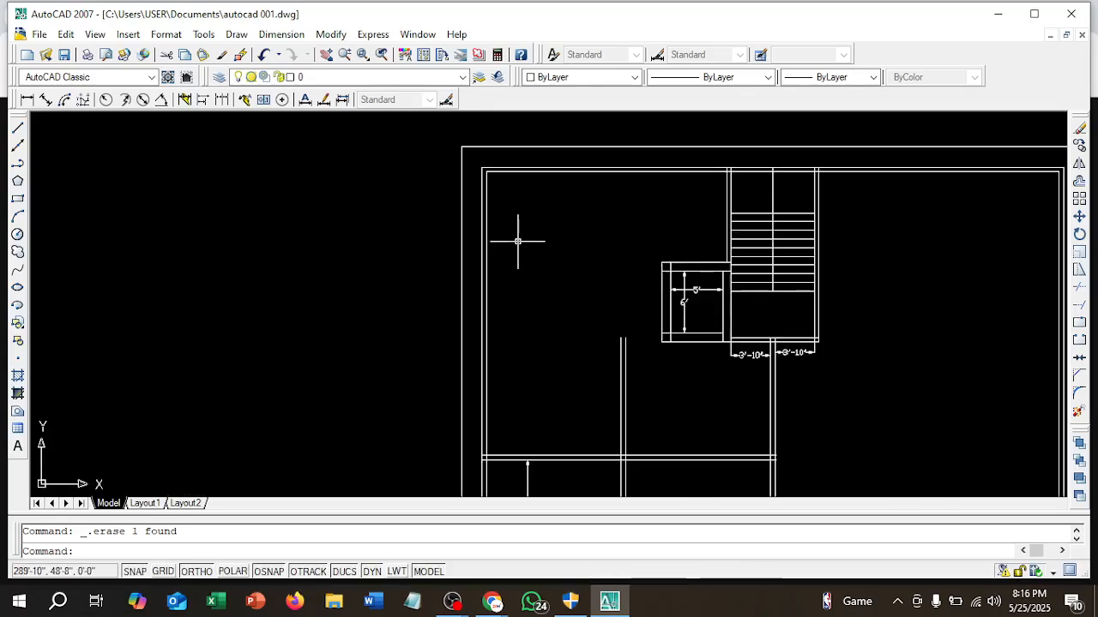
scroll(504, 221, up, 2)
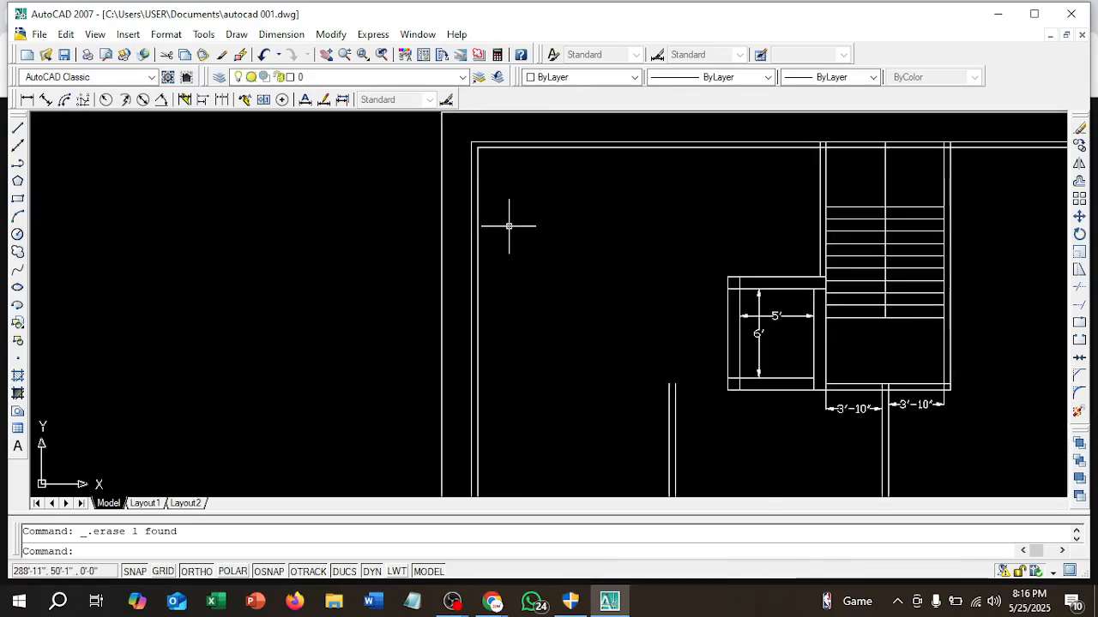
scroll(508, 225, up, 2)
scroll(583, 232, down, 3)
middle_drag(583, 233, 623, 304)
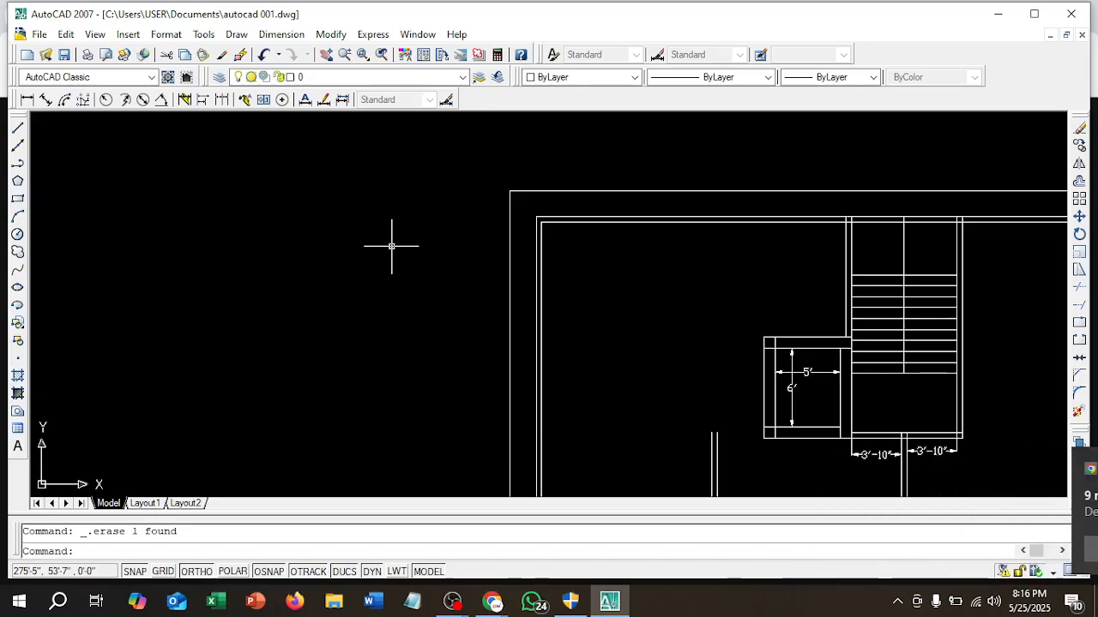
- Draw a line from the upper-left inner wall corner, 10' and another 2' rightward along the wall, and about 12'-8" straight down
text(l)
key(Return)
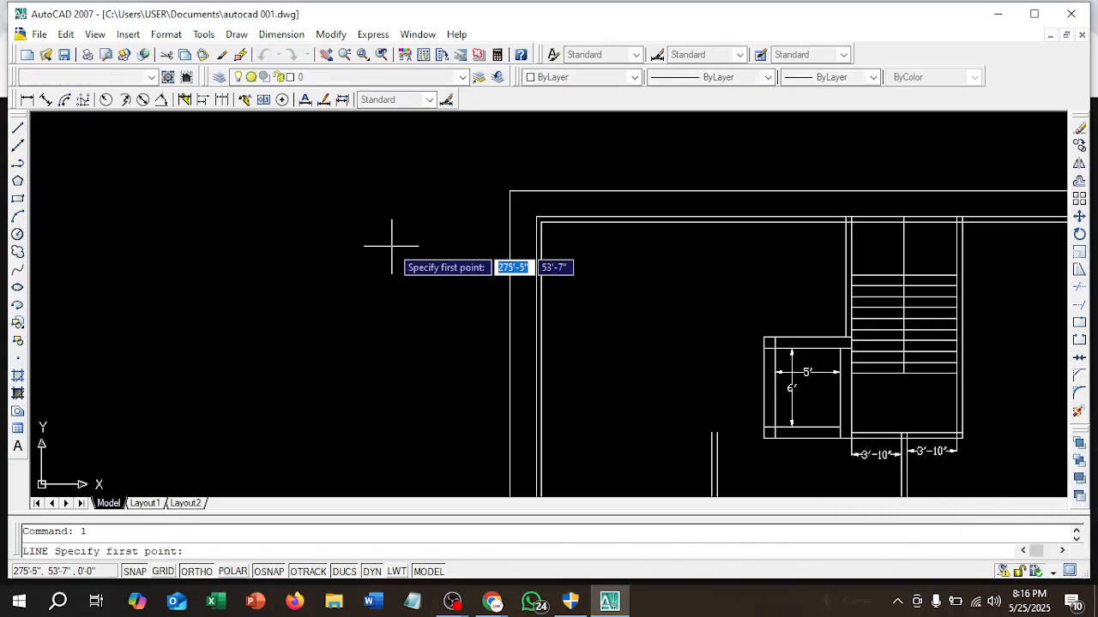
click(541, 222)
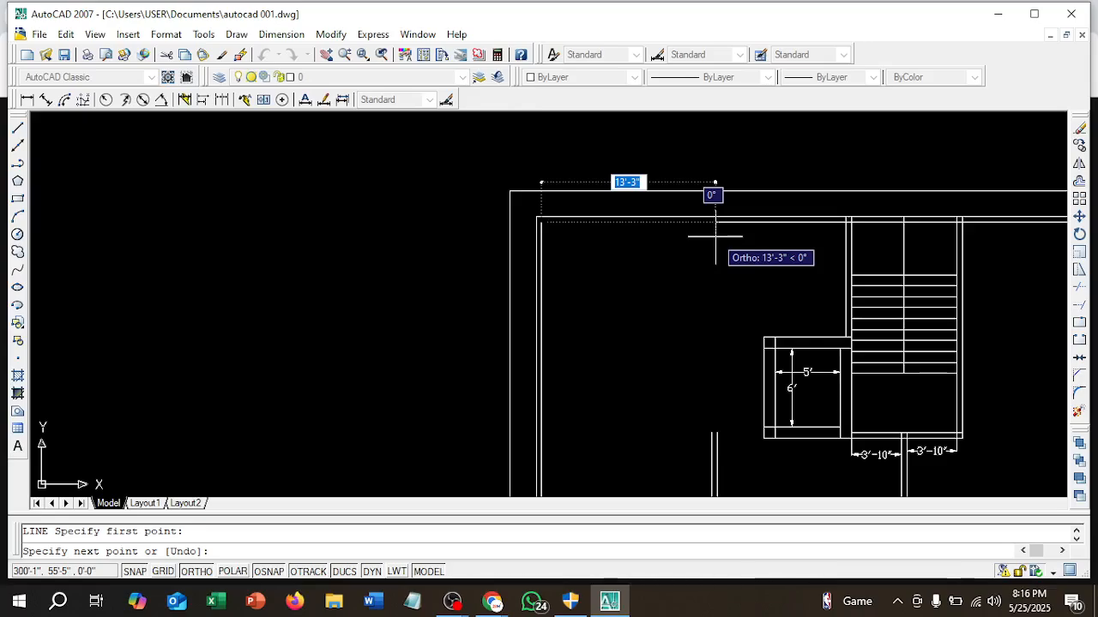
text(10)
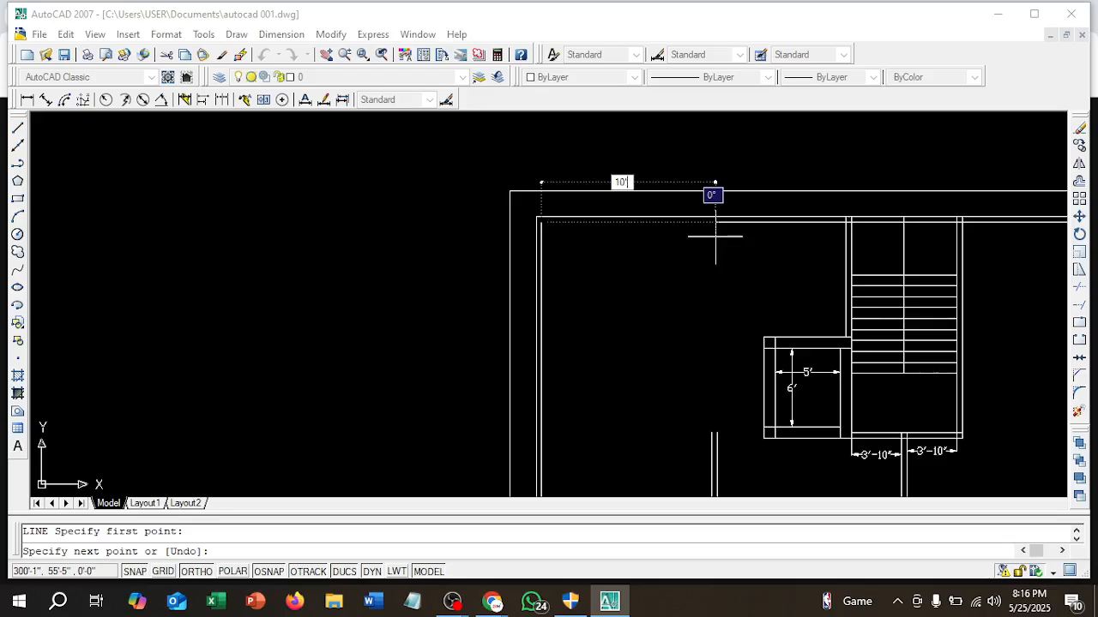
key(Return)
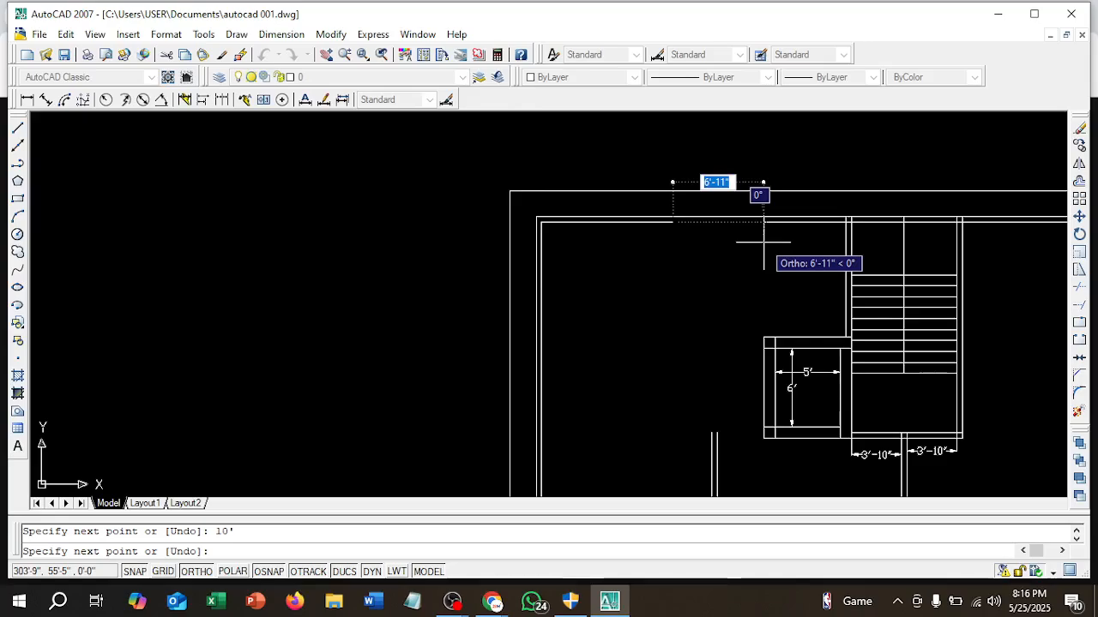
text(2')
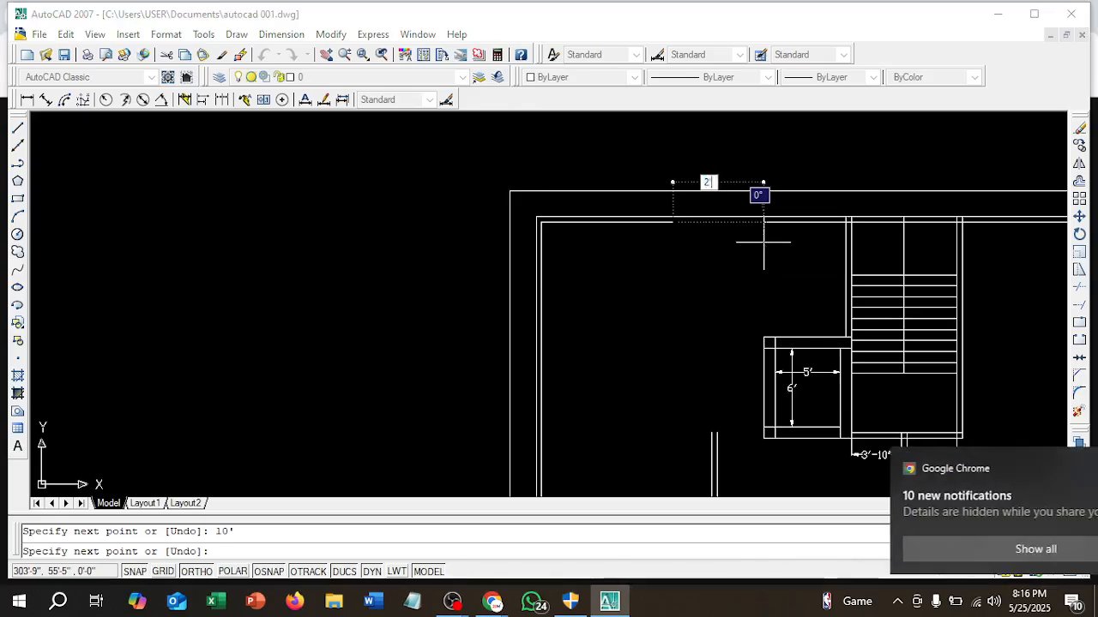
key(Return)
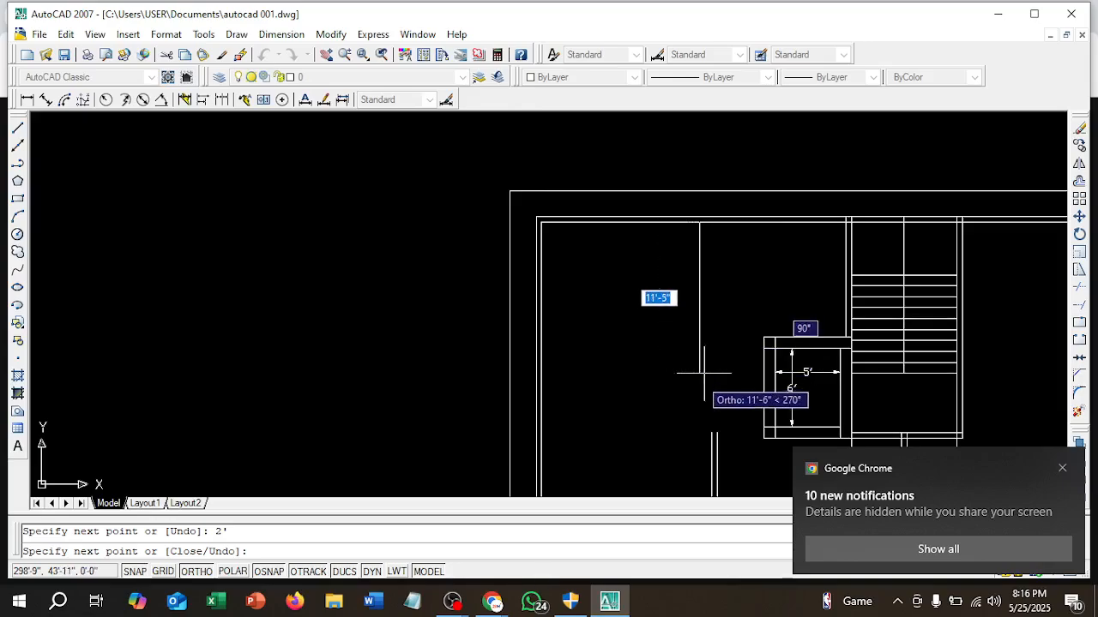
key(Return)
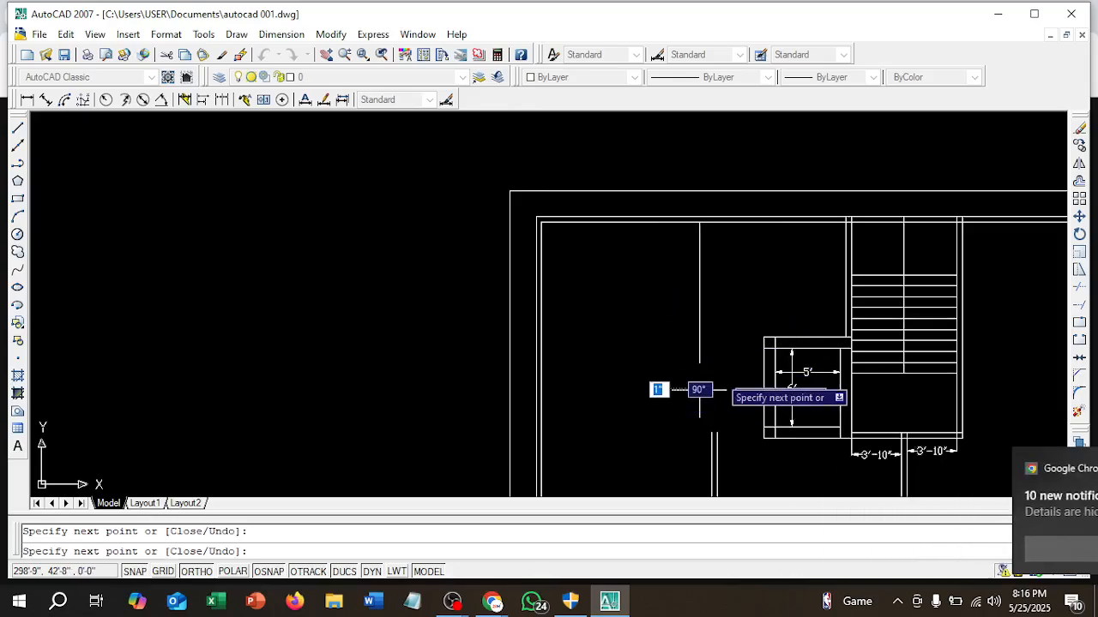
key(Escape)
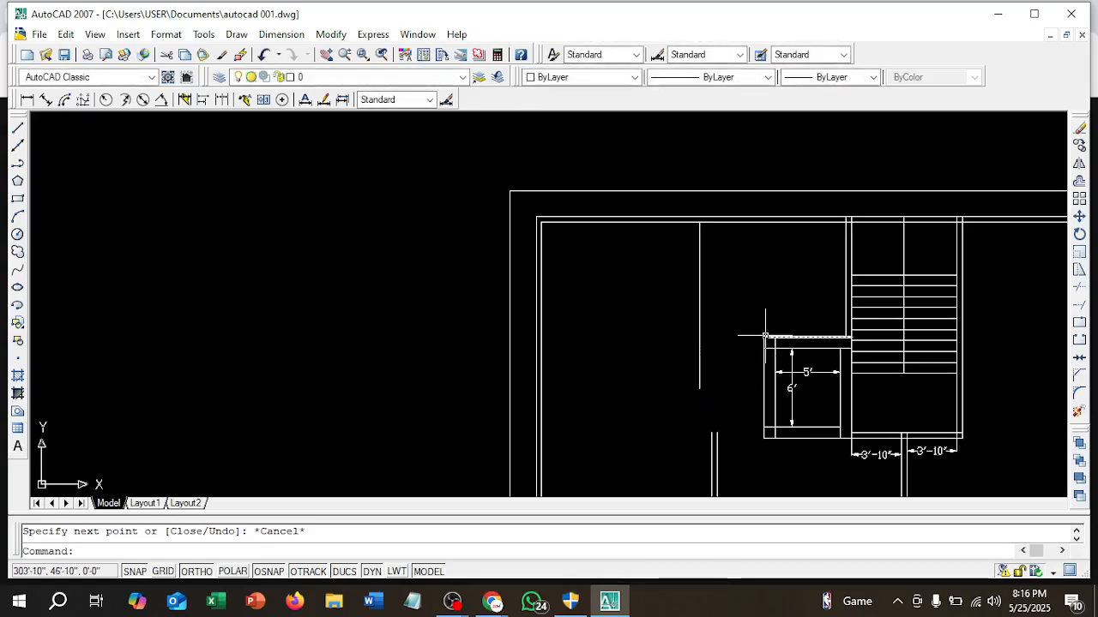
- Add a horizontal linear dimension from the shaft's upper outer corner to the new vertical partition line
scroll(754, 339, up, 3)
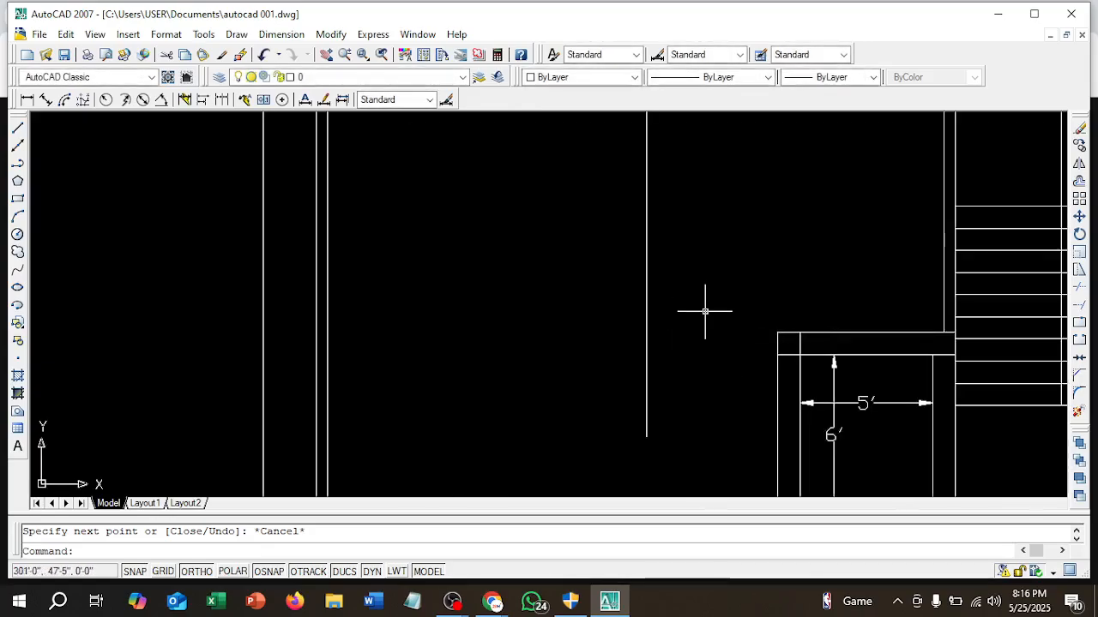
click(27, 99)
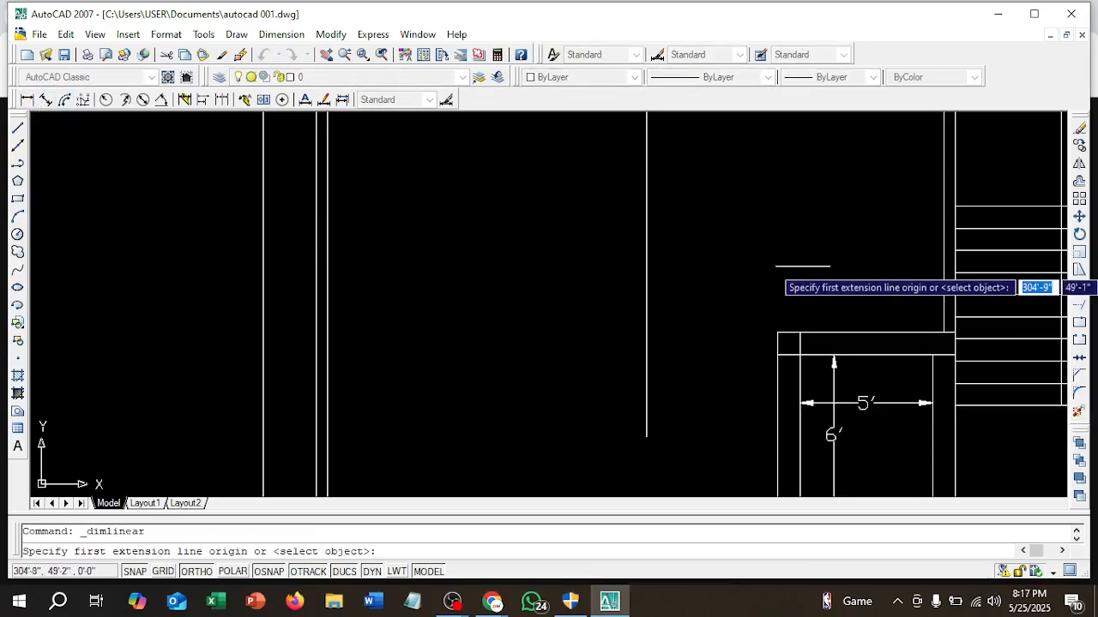
scroll(752, 297, down, 3)
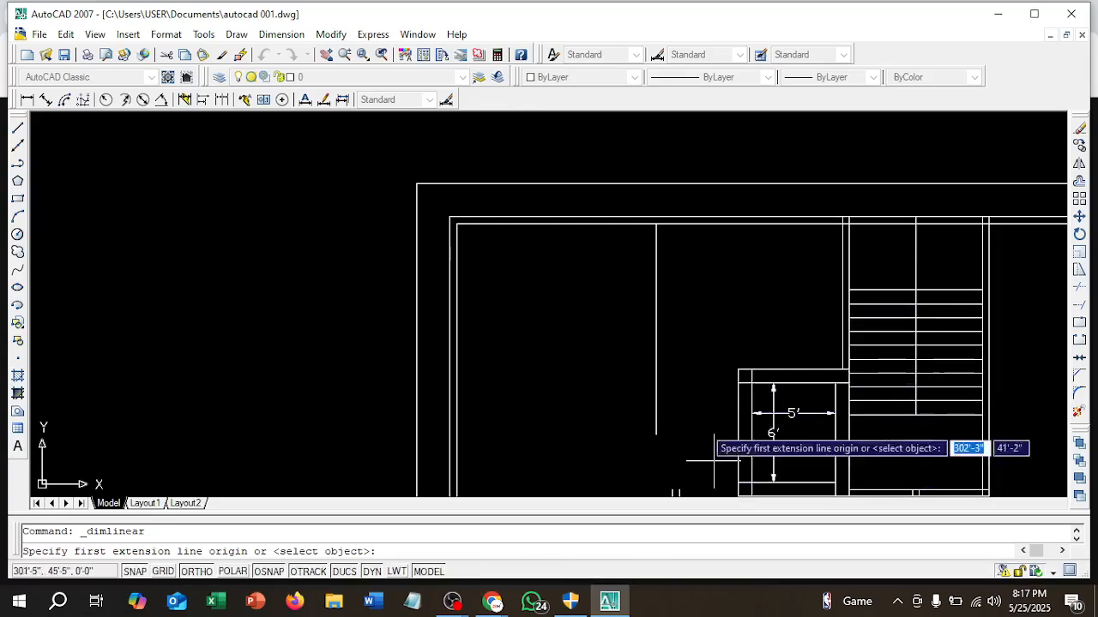
click(737, 369)
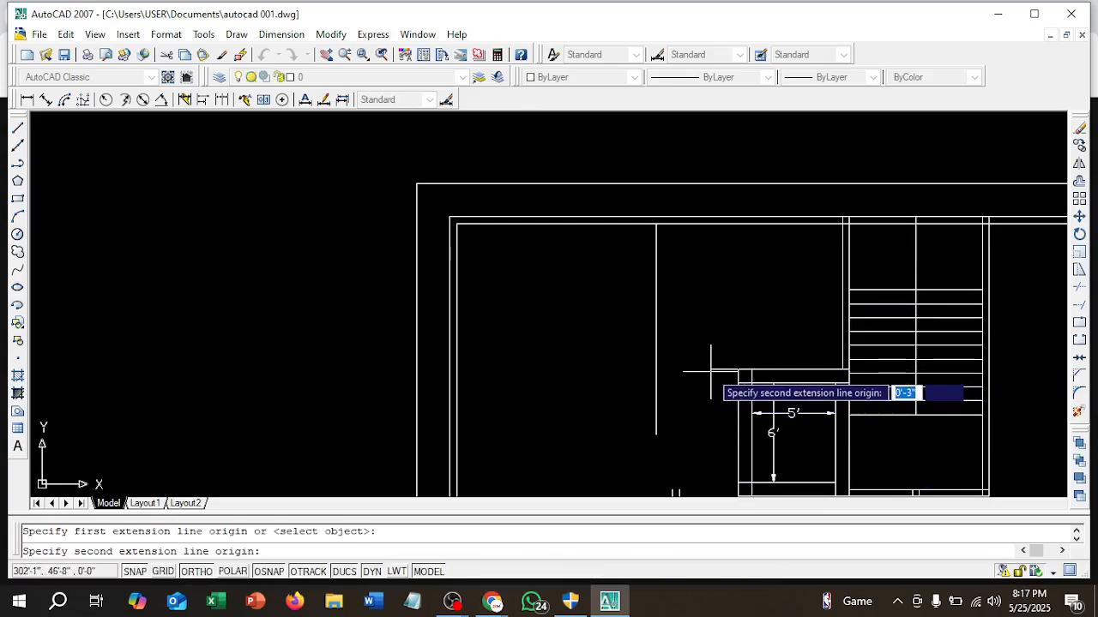
click(656, 435)
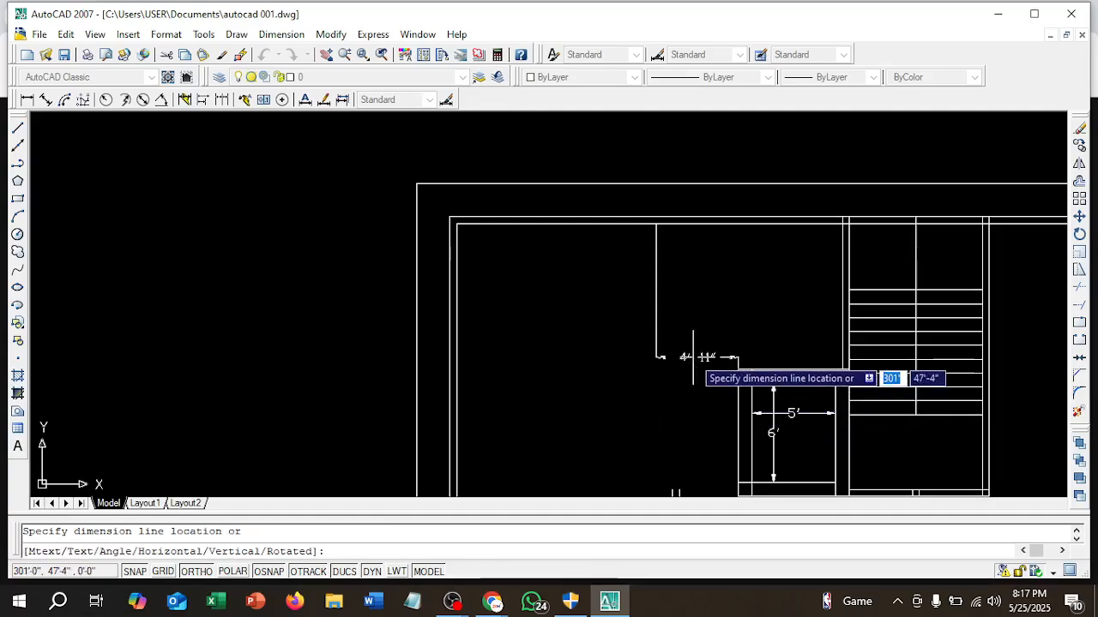
click(696, 336)
scroll(697, 336, up, 5)
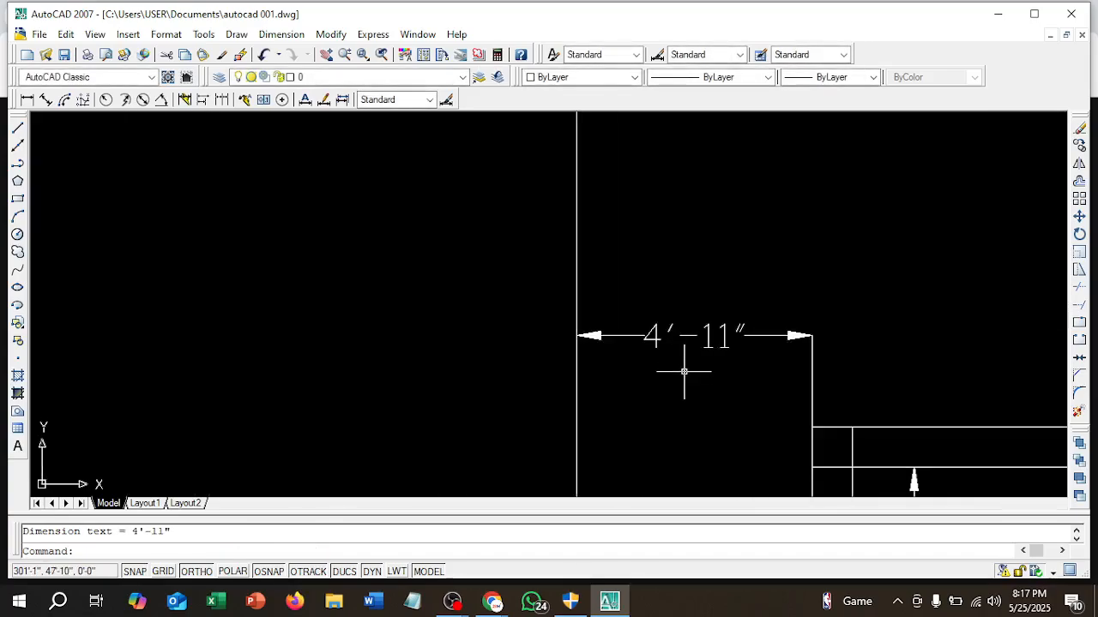
- Offset the new vertical partition line 5" toward the staircase to form a double-line wall
scroll(684, 372, down, 4)
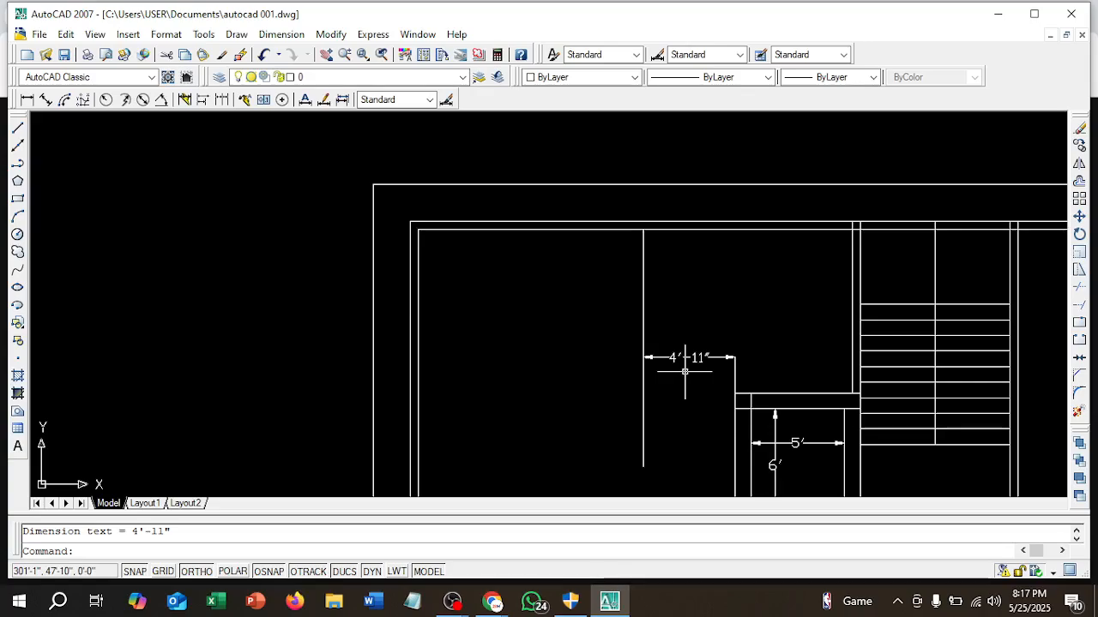
scroll(685, 372, down, 3)
mouse_move(691, 307)
middle_down()
mouse_move(693, 296)
mouse_move(694, 430)
middle_up()
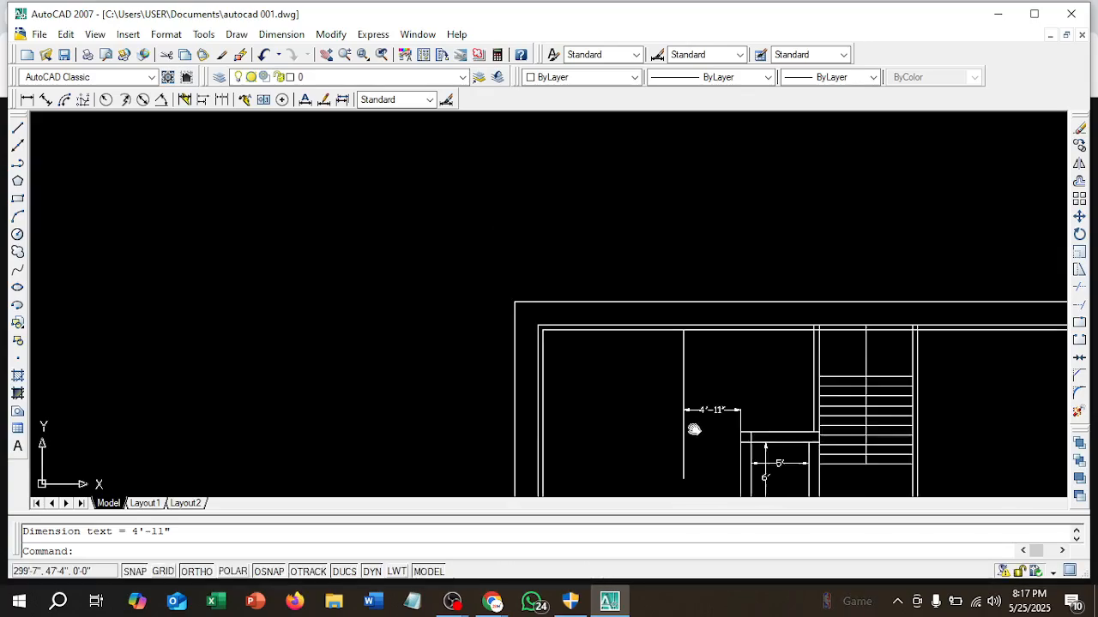
scroll(705, 384, up, 3)
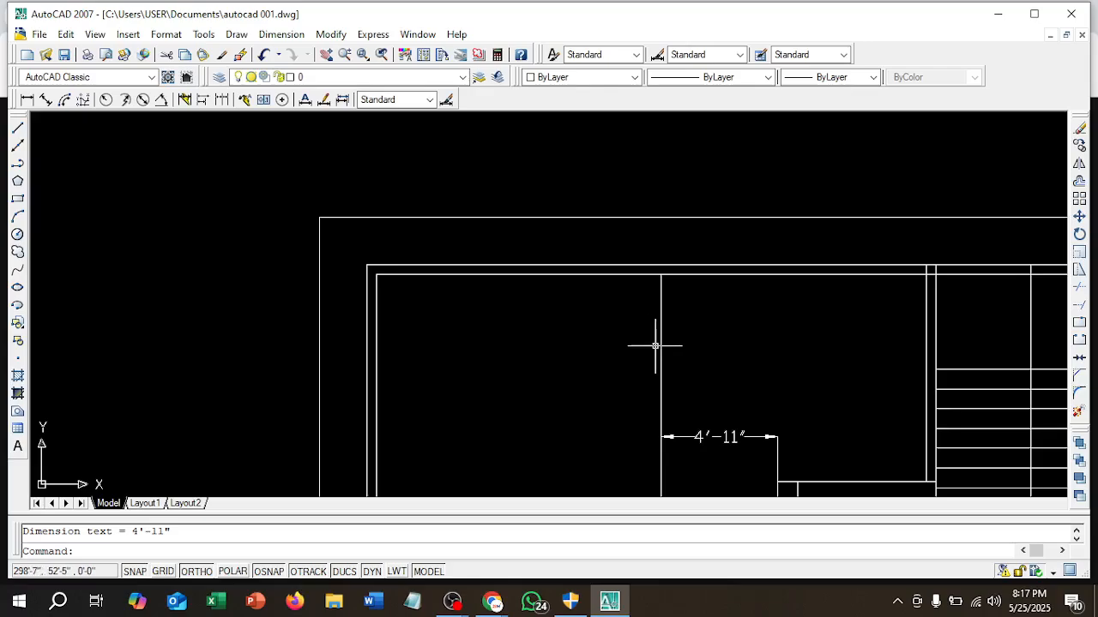
key(Escape)
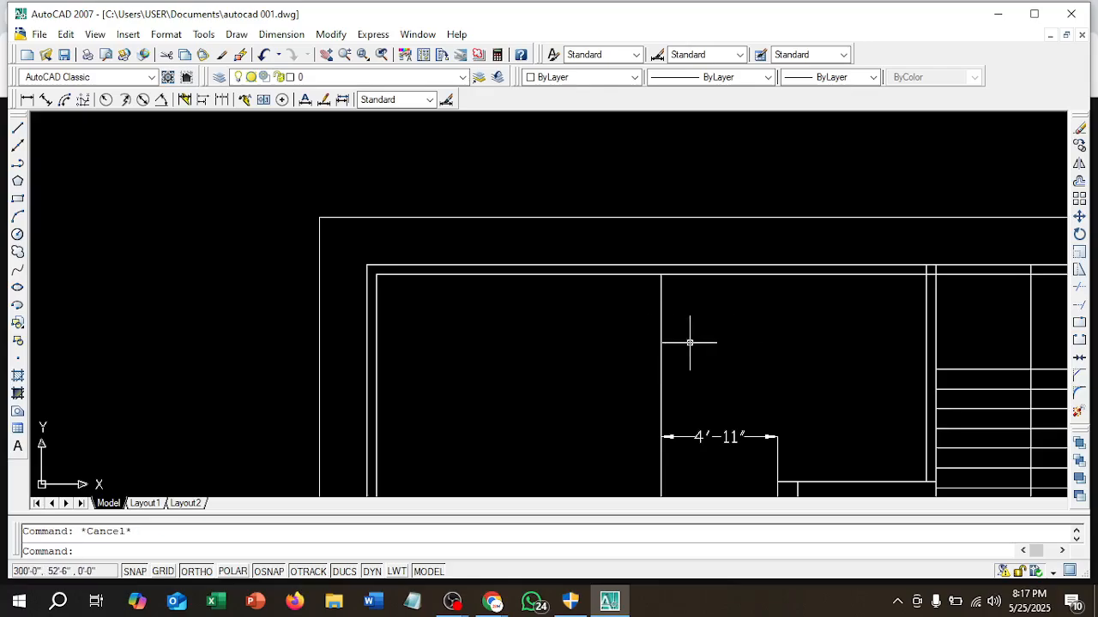
text(o)
key(Return)
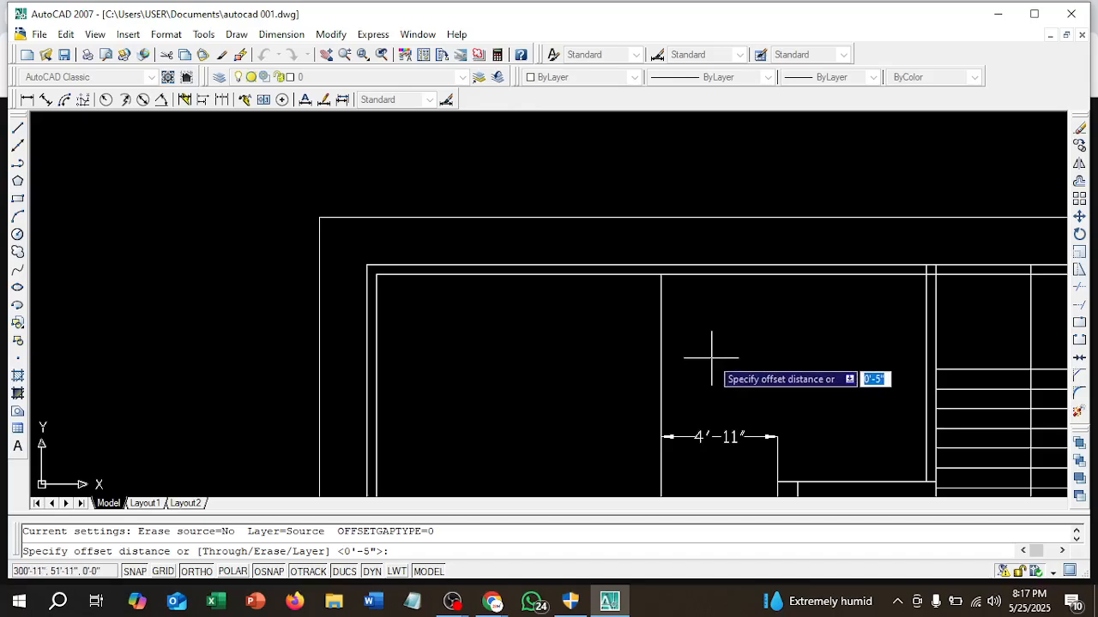
key(Return)
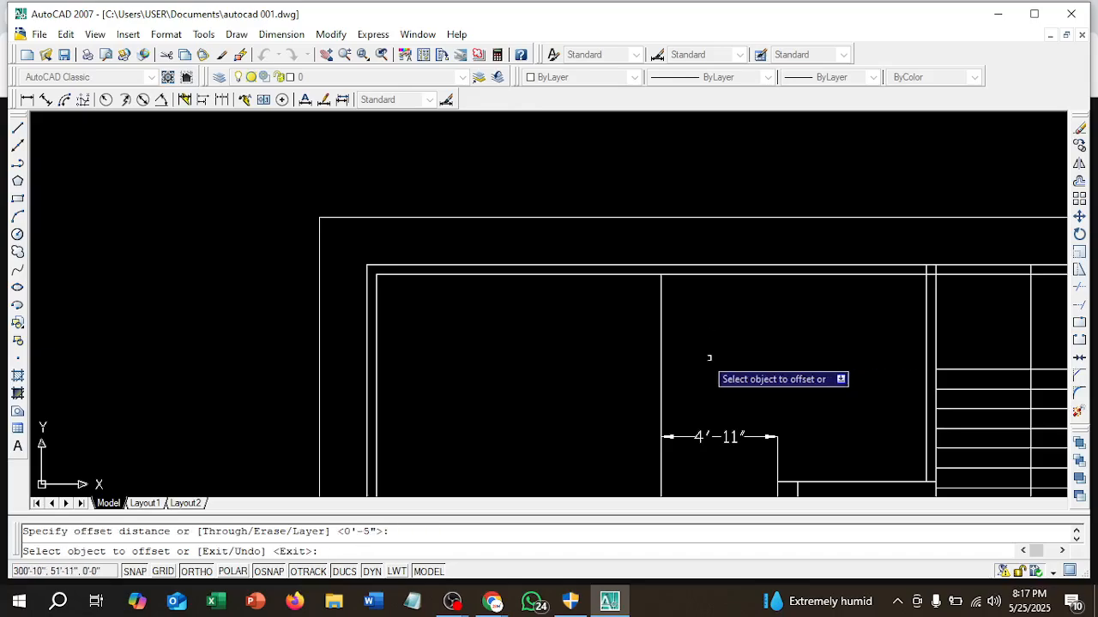
click(660, 356)
click(701, 364)
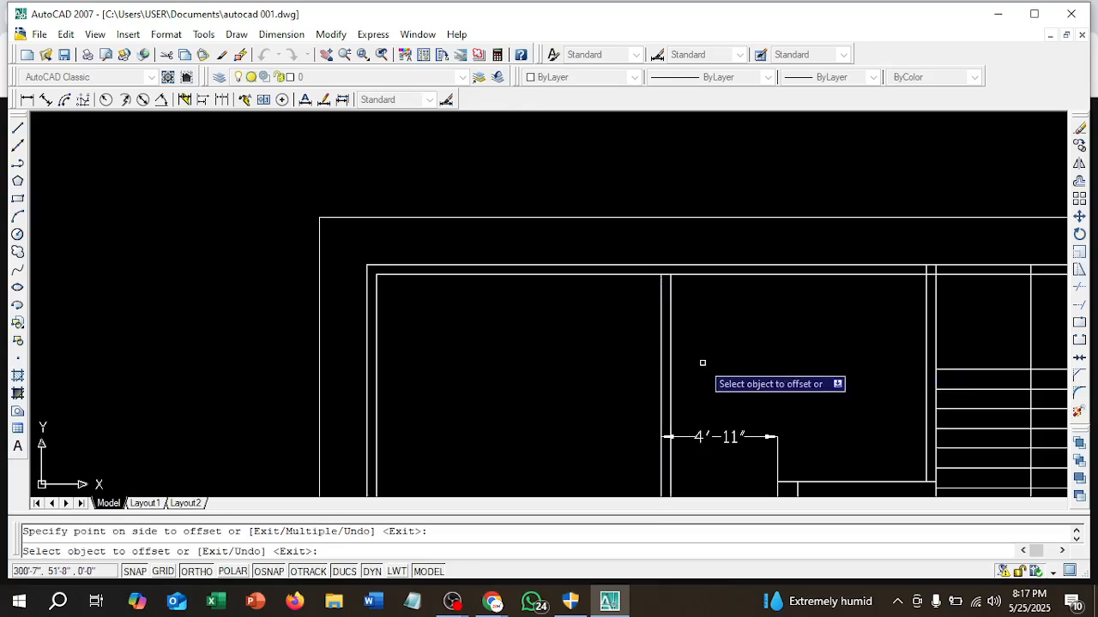
key(Escape)
- Add a horizontal linear dimension between the new partition wall and the staircase wall, just below the upper exterior wall
scroll(700, 364, down, 3)
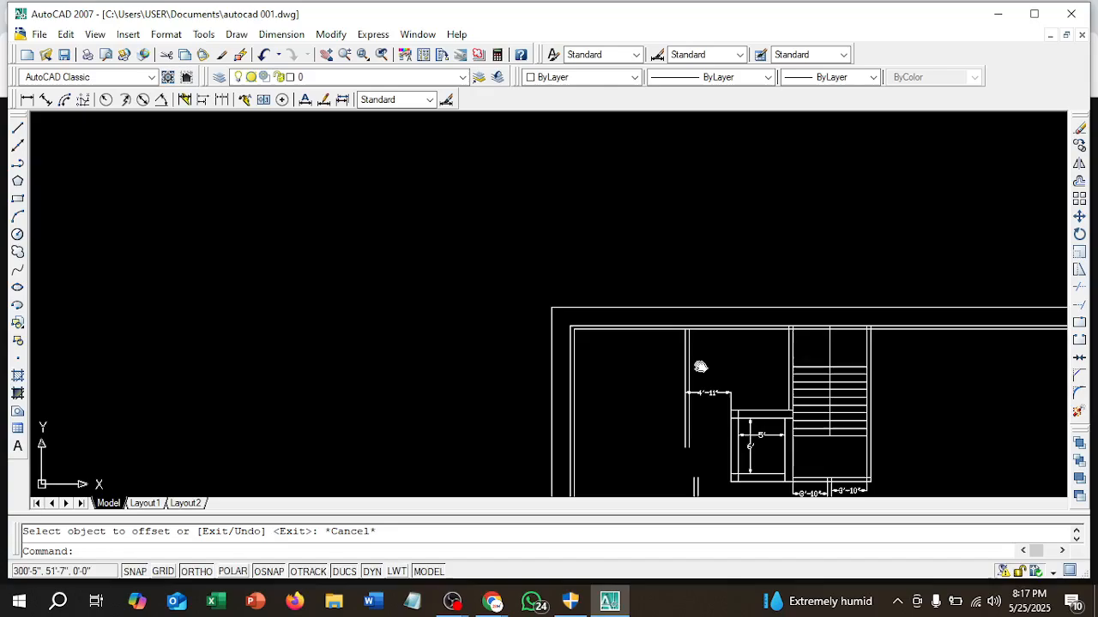
scroll(700, 366, up, 5)
middle_drag(764, 330, 715, 369)
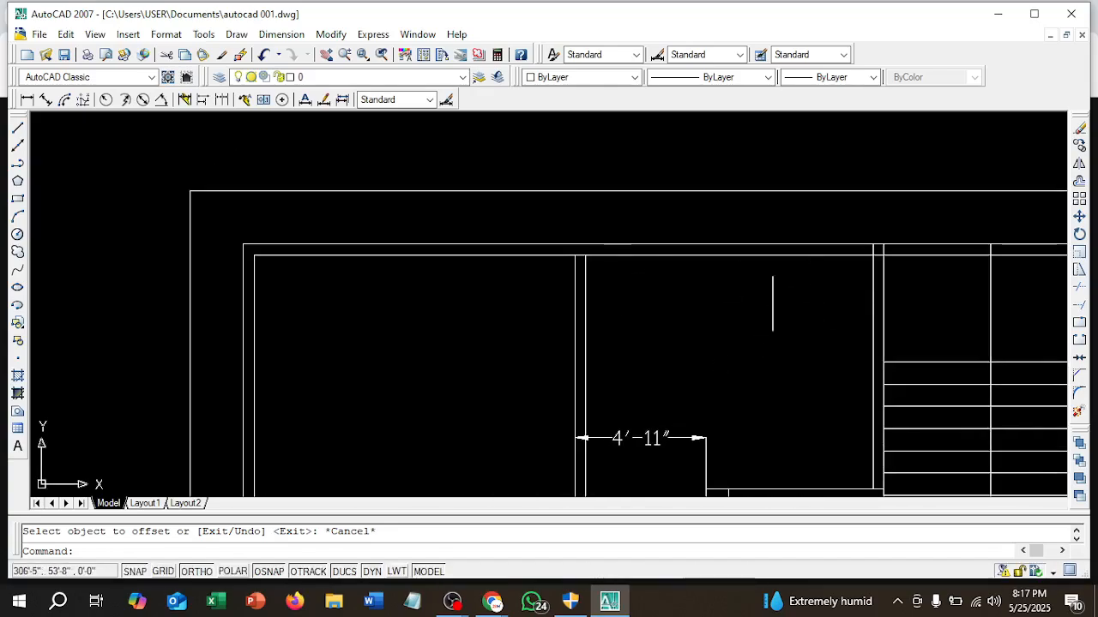
click(27, 99)
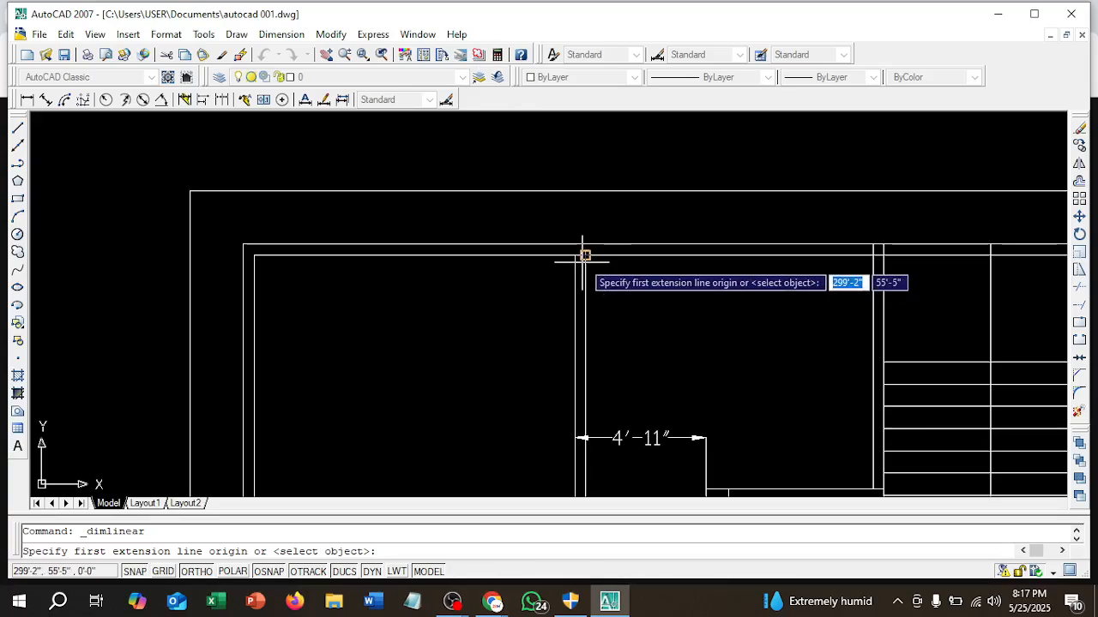
click(584, 255)
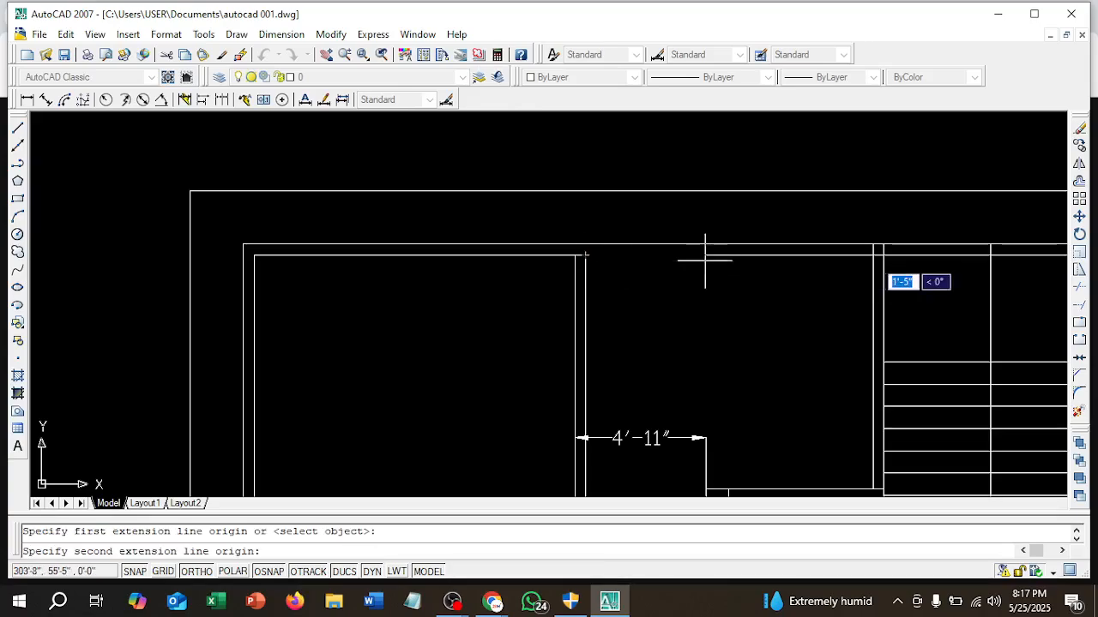
click(873, 252)
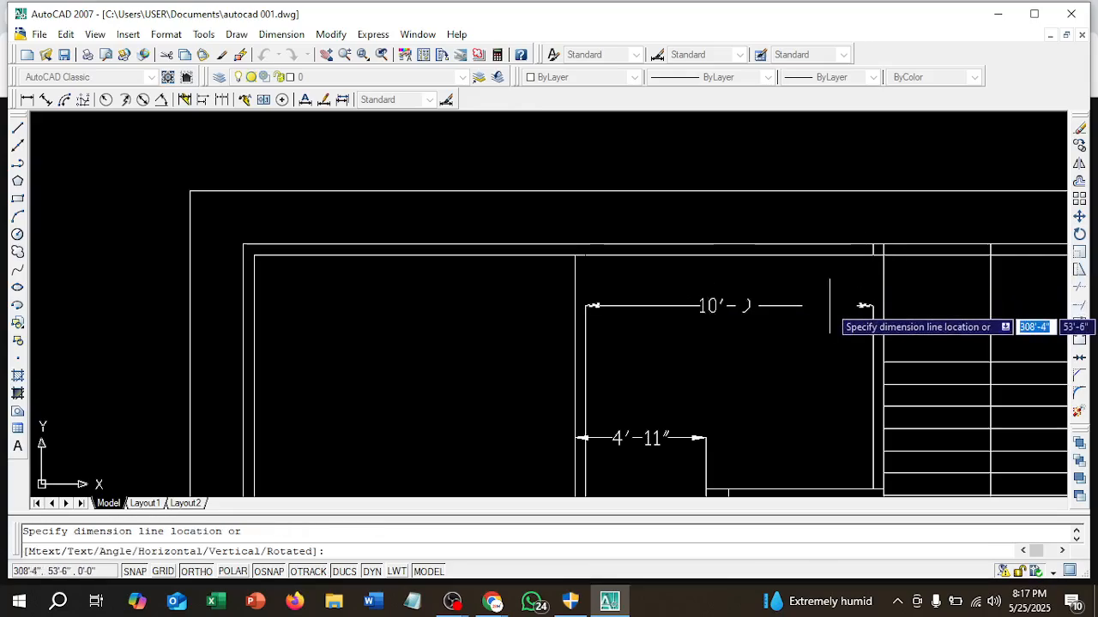
click(767, 307)
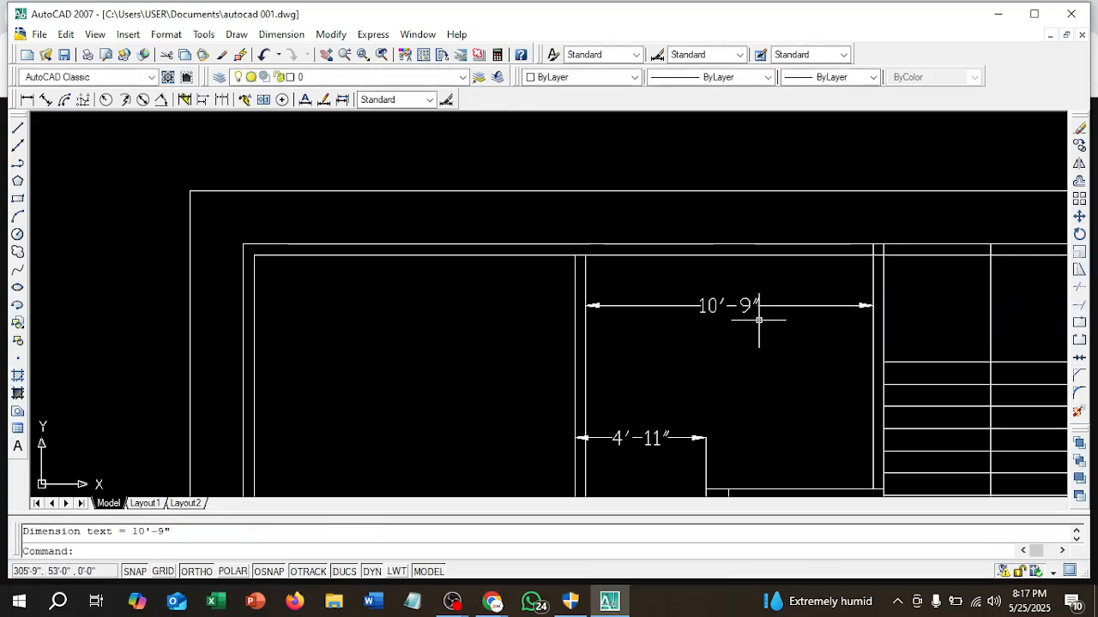
- Add a vertical linear dimension along the staircase wall from the upper exterior wall's inner face to the shaft's upper edge
scroll(764, 320, down, 3)
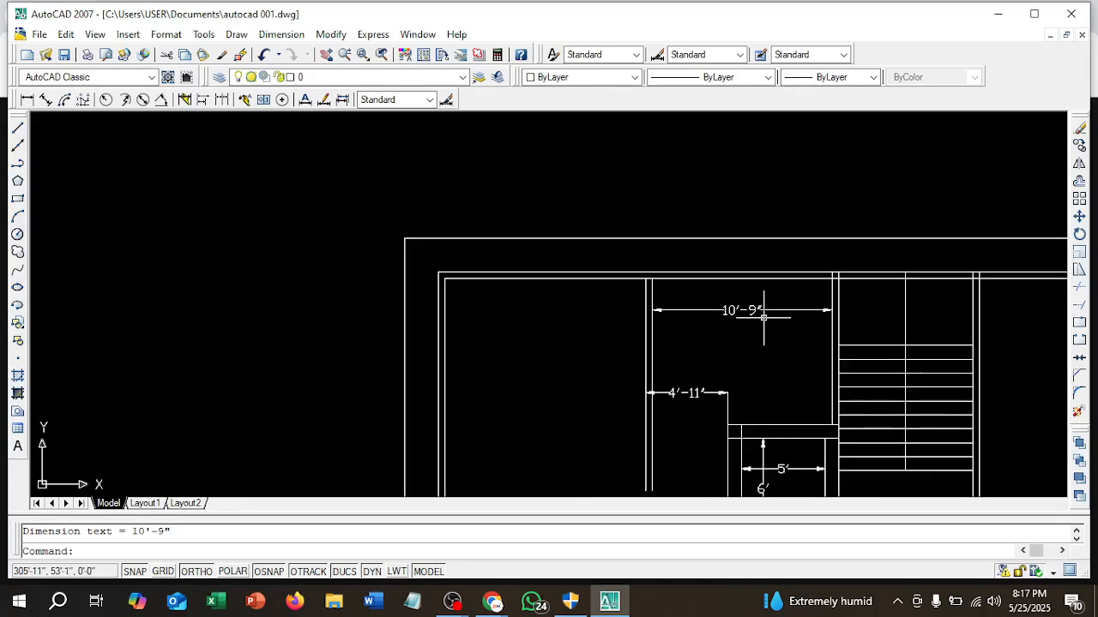
right_click(736, 221)
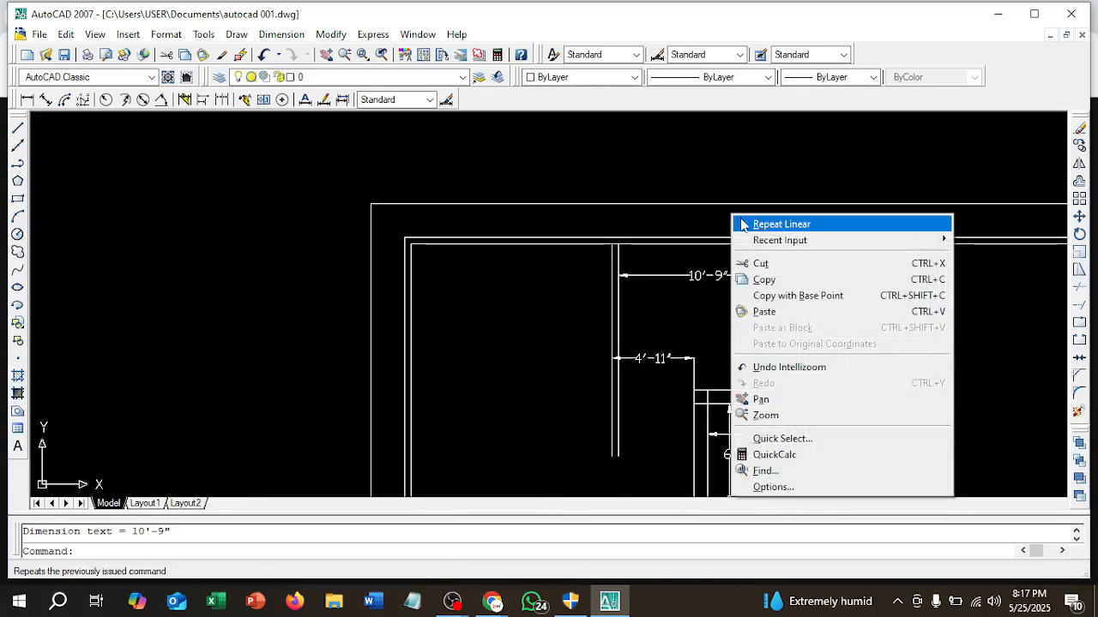
click(744, 224)
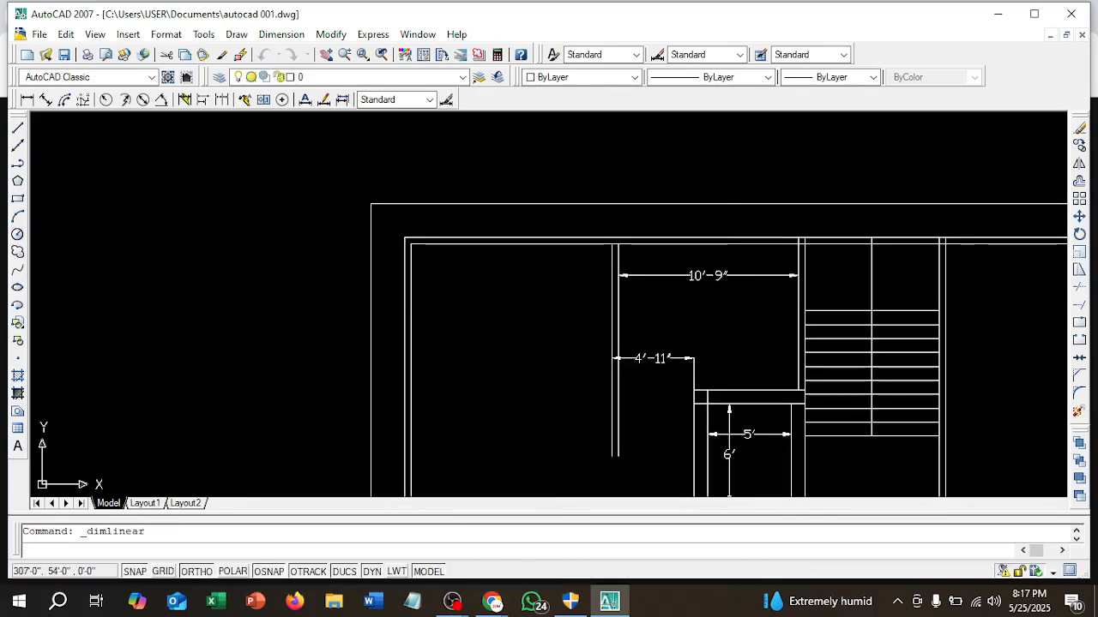
click(798, 240)
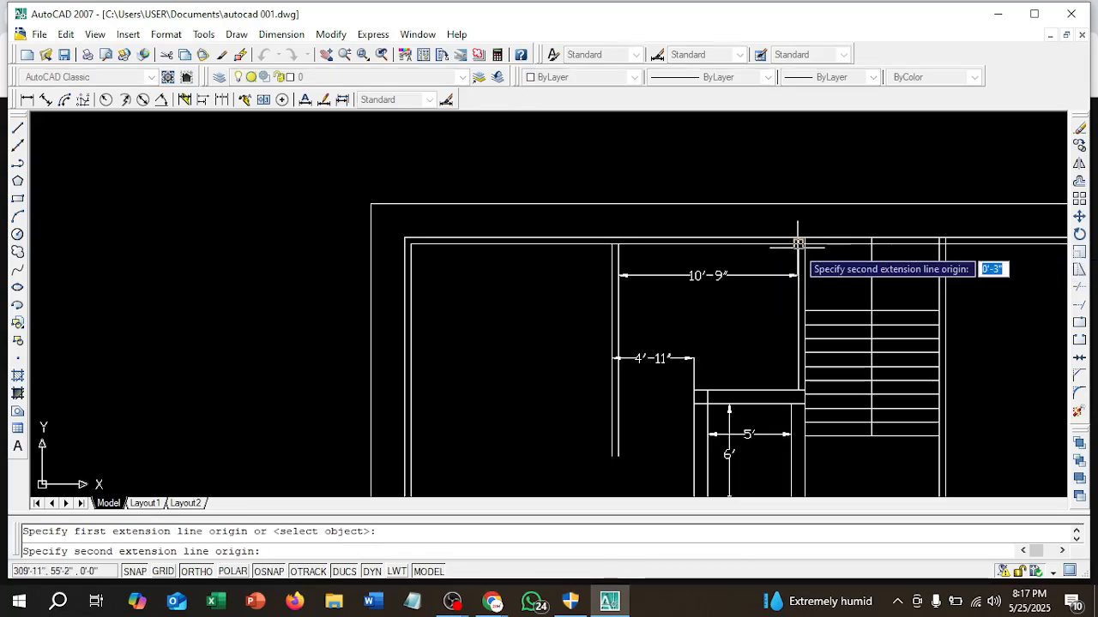
click(798, 390)
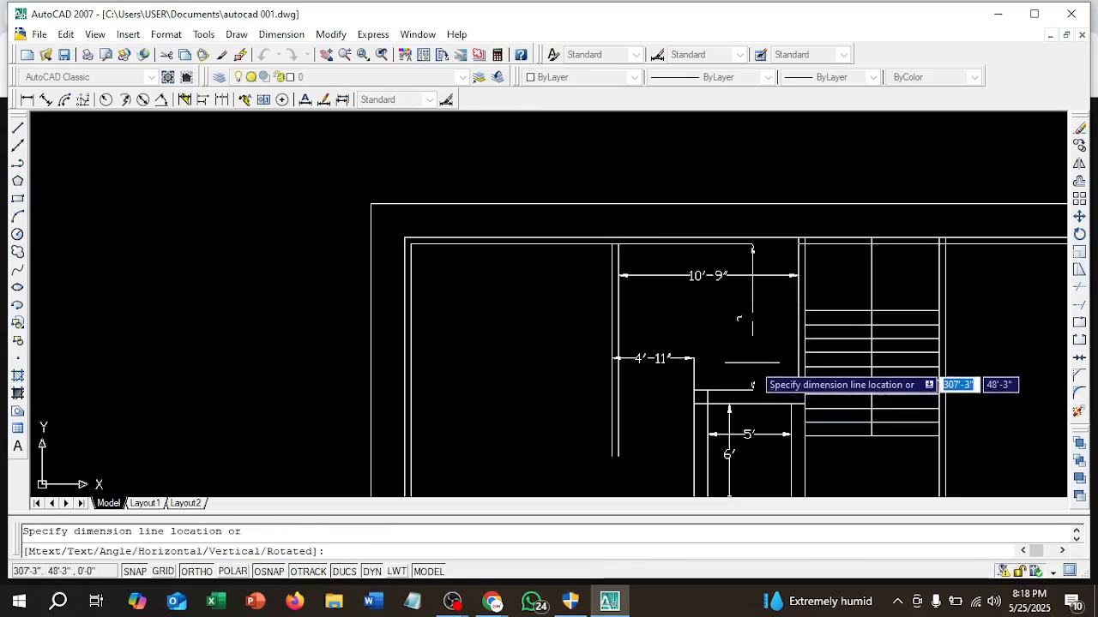
click(753, 367)
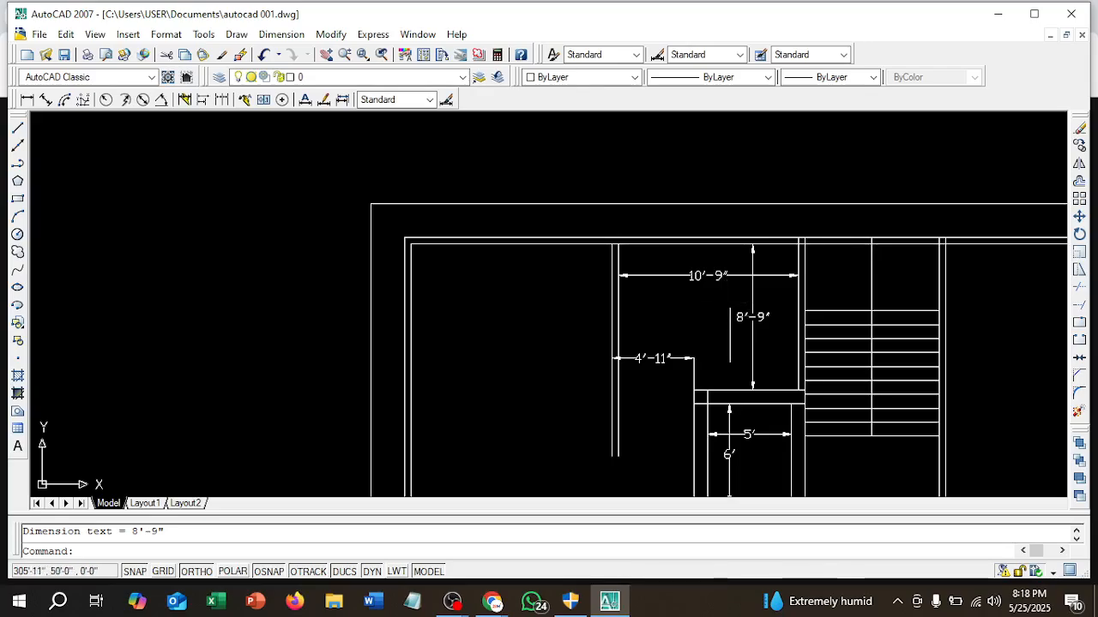
- Add a vertical linear dimension for the new partition wall's length, placed inside the upper-left room
scroll(695, 305, down, 4)
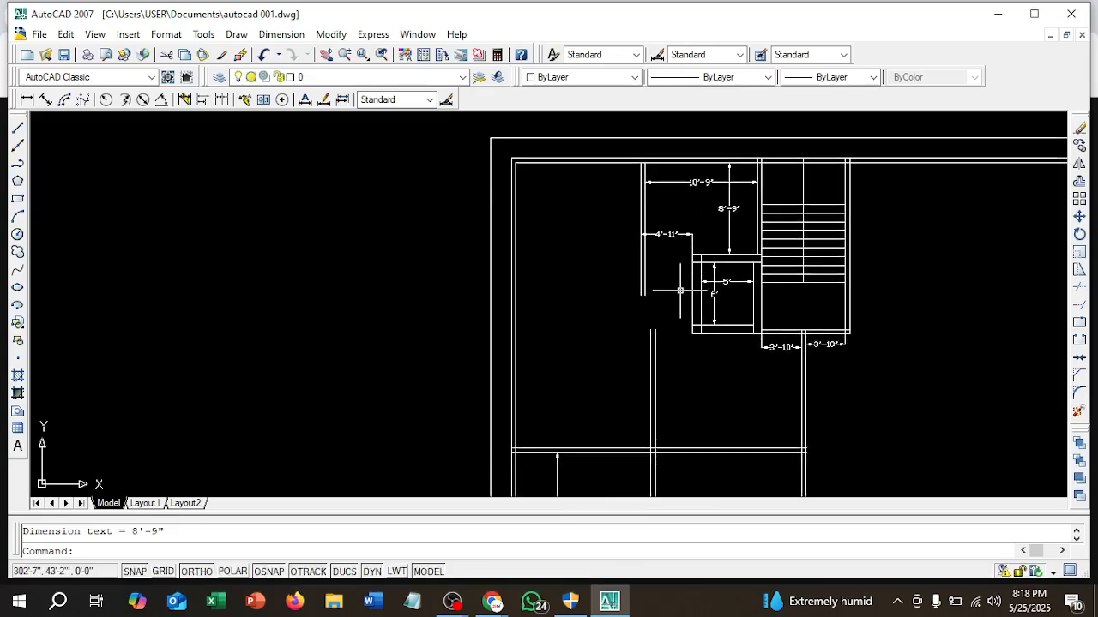
middle_drag(665, 310, 674, 335)
scroll(655, 307, down, 2)
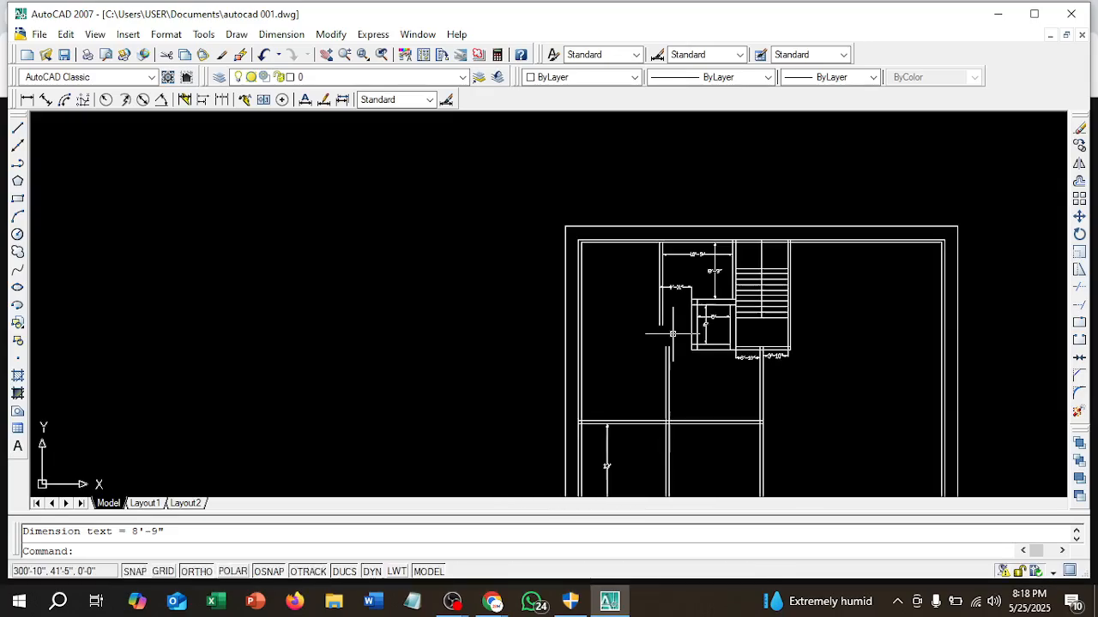
scroll(632, 255, up, 5)
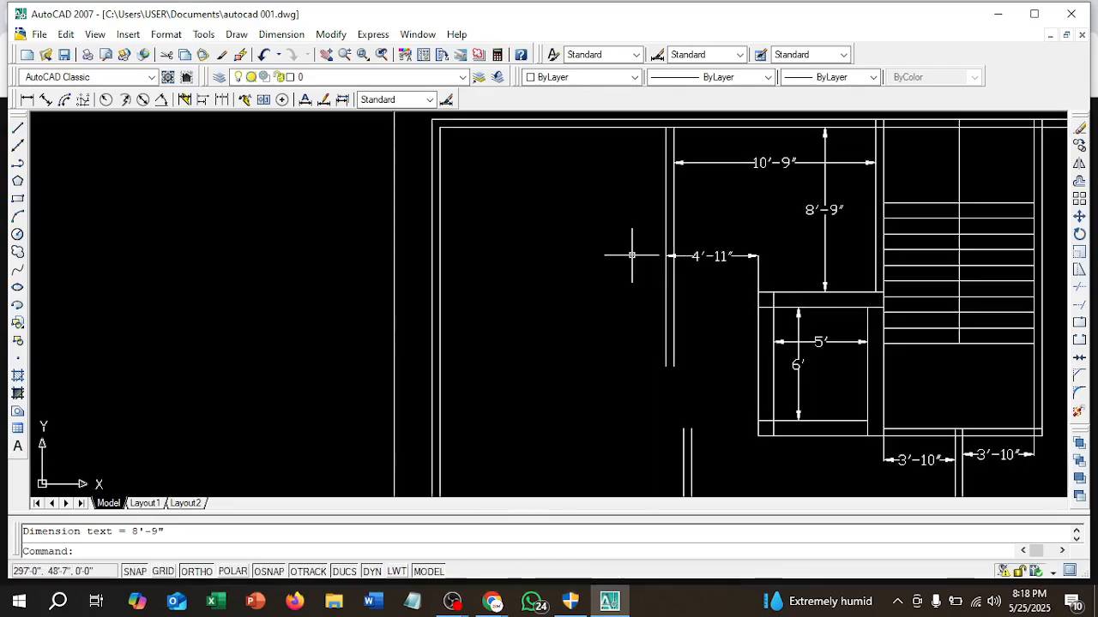
scroll(633, 252, down, 3)
scroll(635, 249, up, 6)
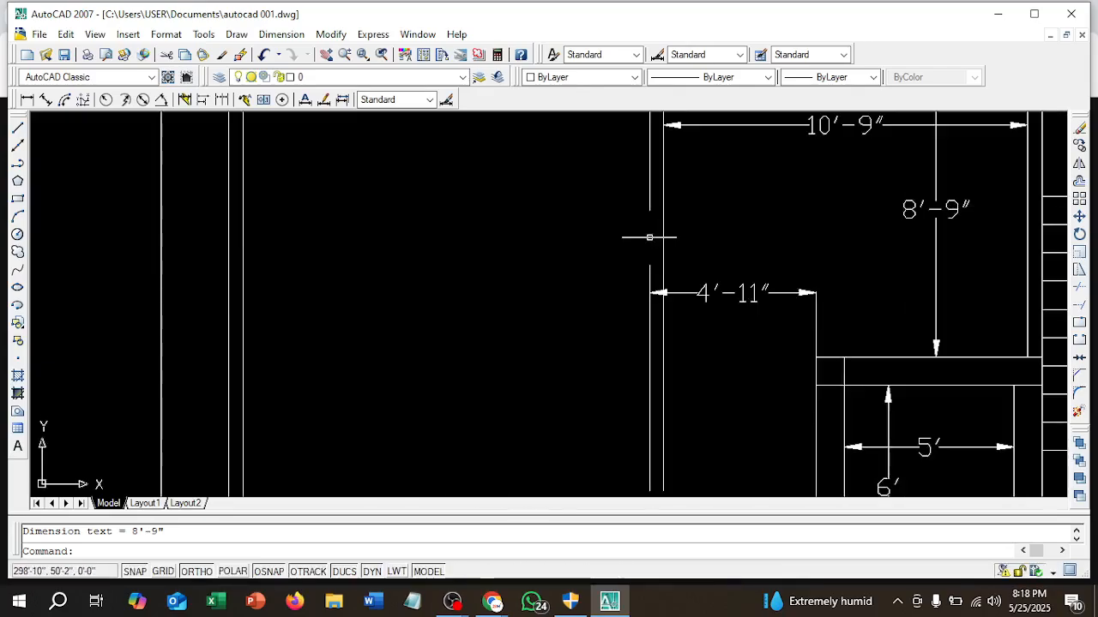
middle_drag(649, 235, 588, 272)
scroll(552, 236, down, 1)
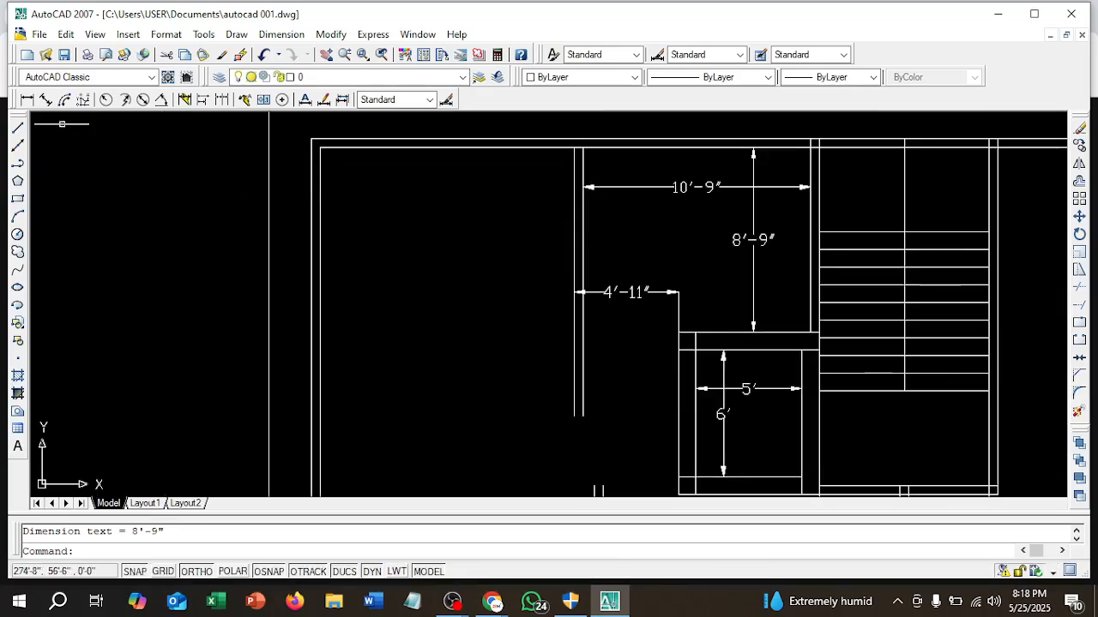
click(28, 100)
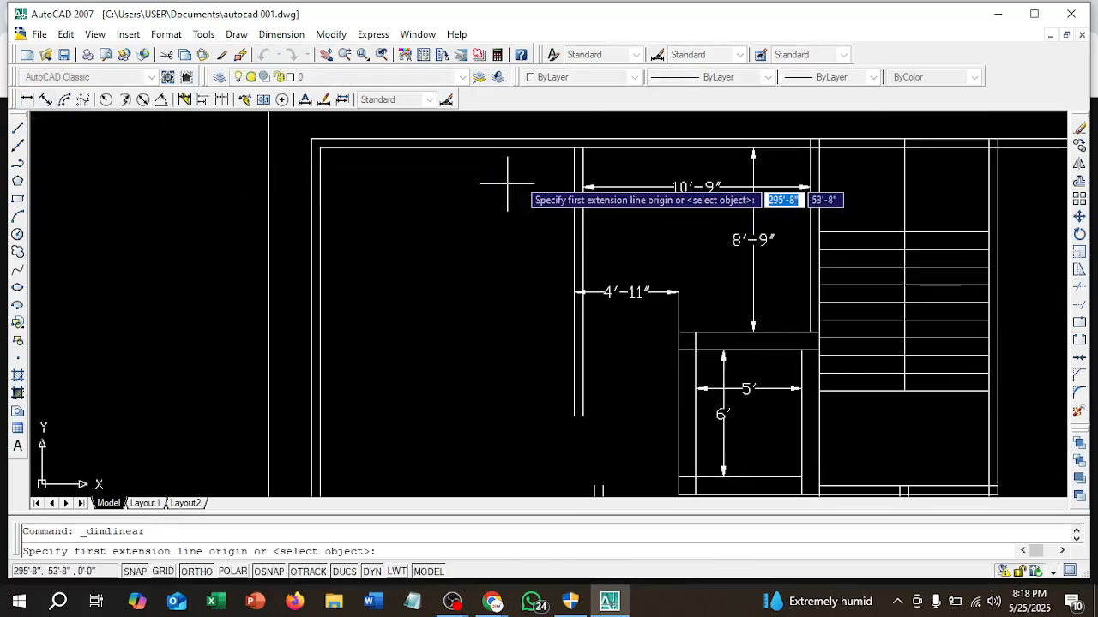
click(574, 146)
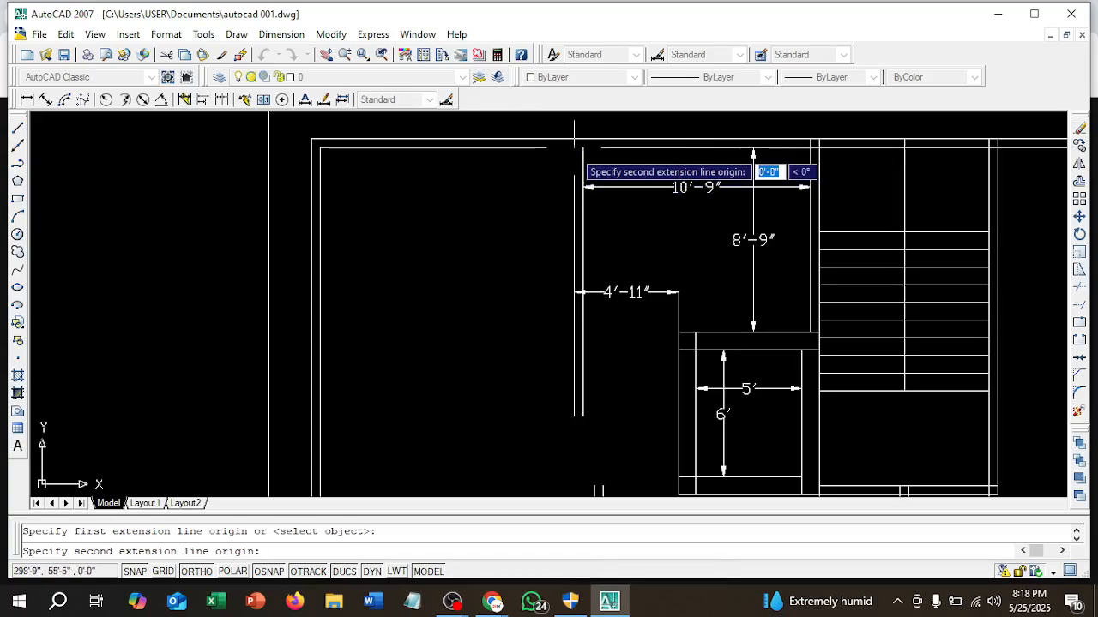
click(574, 416)
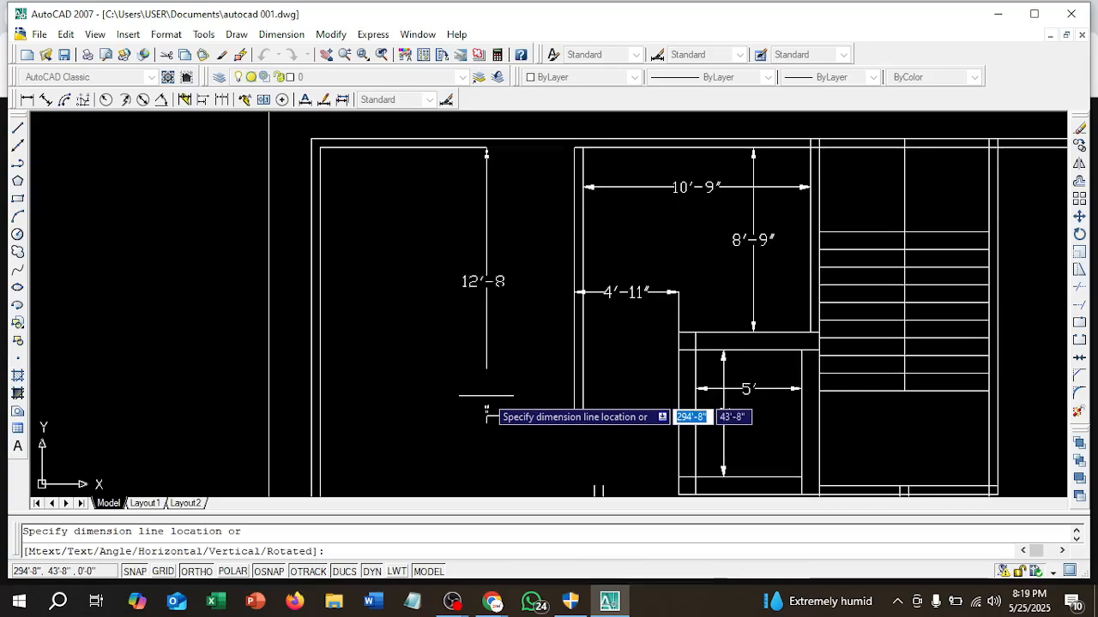
click(487, 415)
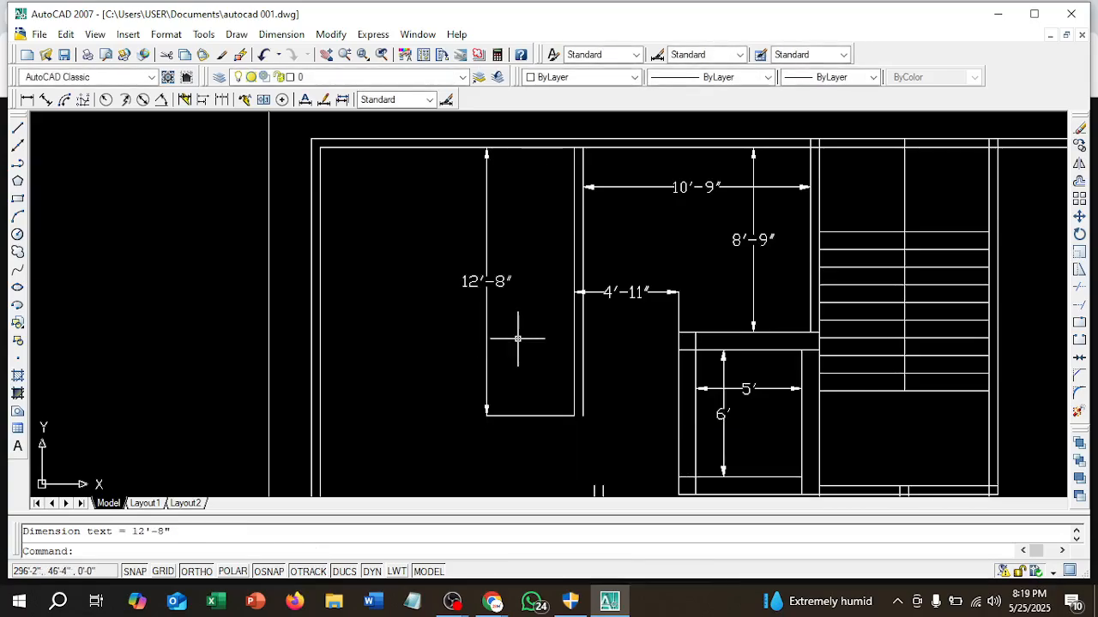
scroll(518, 339, down, 3)
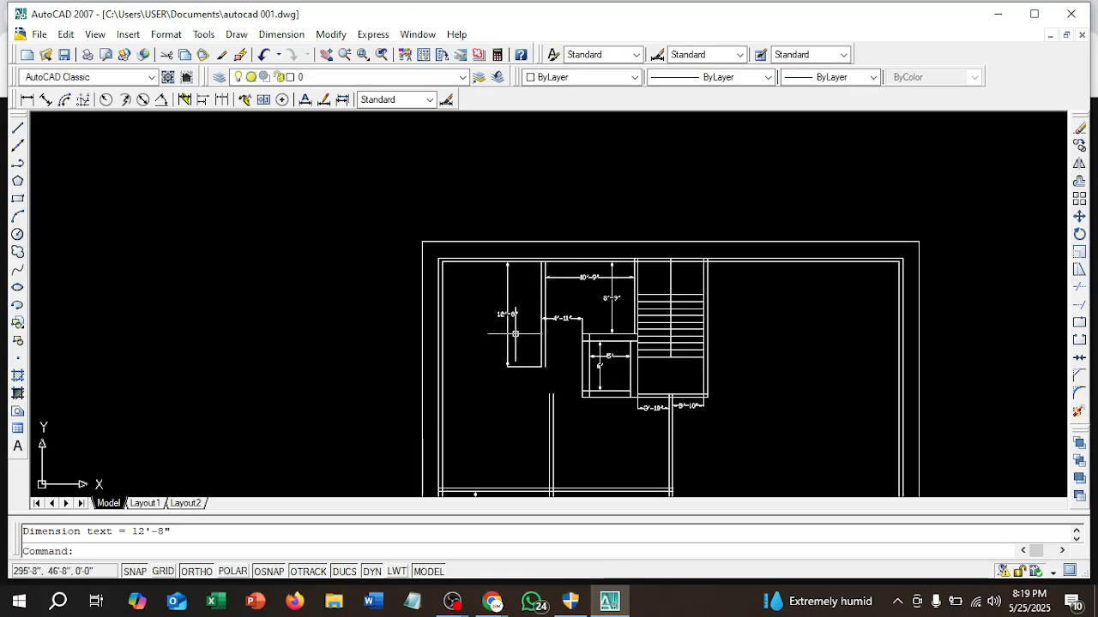
- Inspect the length dimension of the upper-left room's vertical partition wall and the layout around it
middle_drag(511, 335, 470, 265)
scroll(443, 273, down, 2)
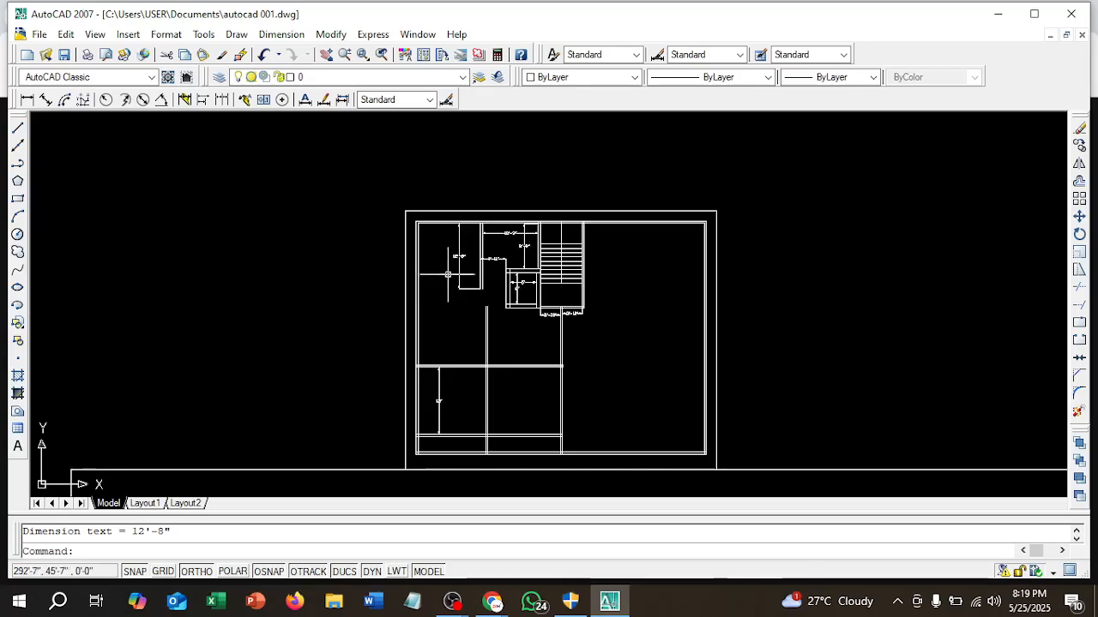
scroll(476, 257, up, 3)
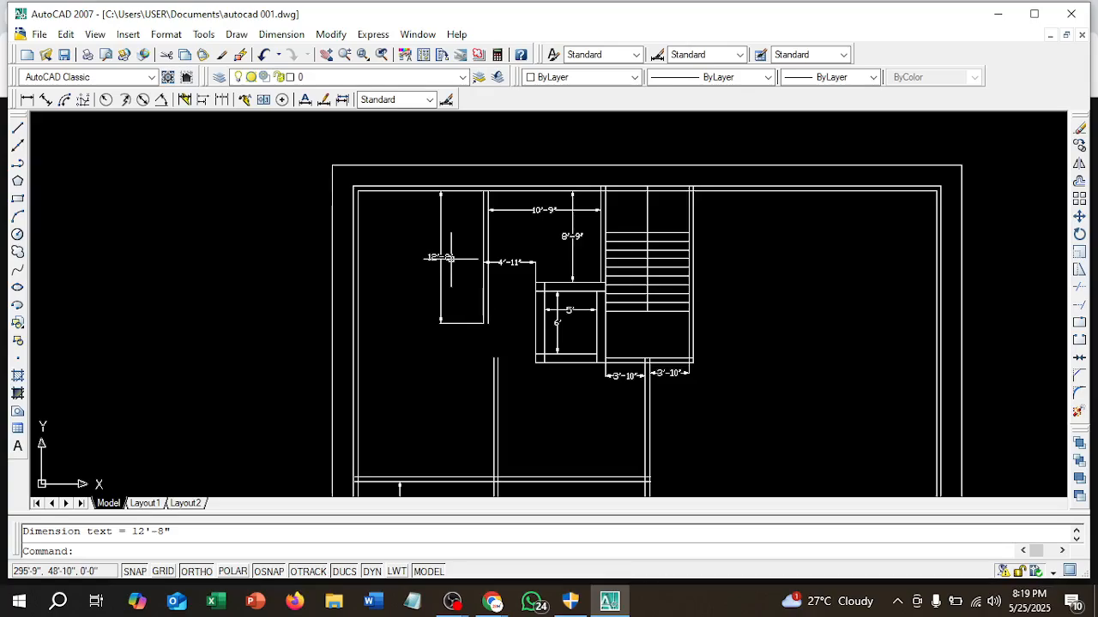
scroll(447, 257, up, 3)
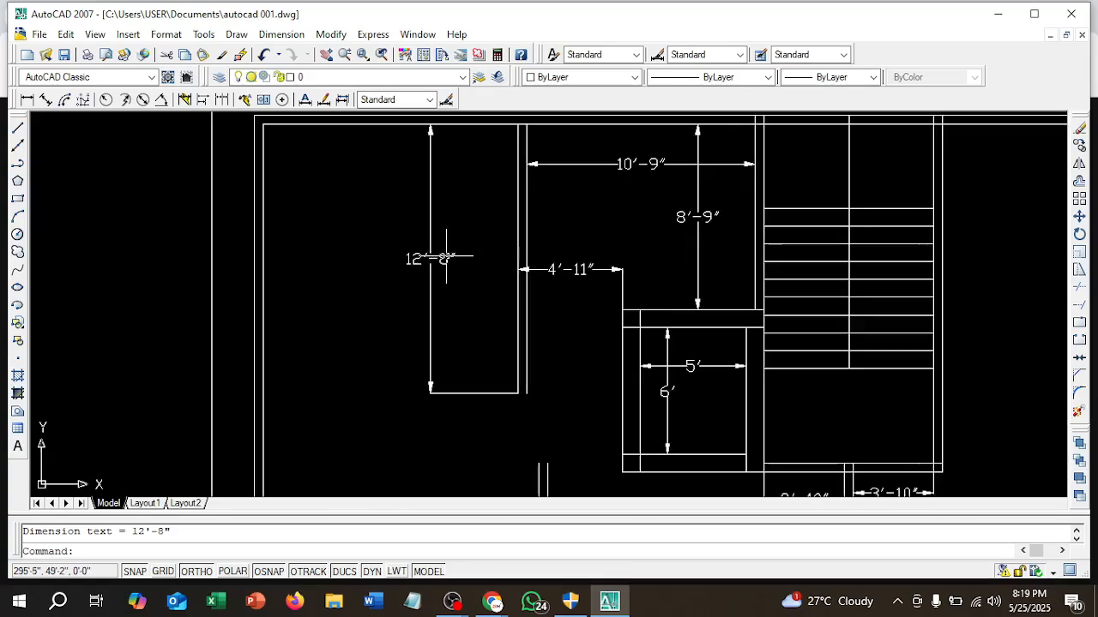
click(441, 259)
key(Escape)
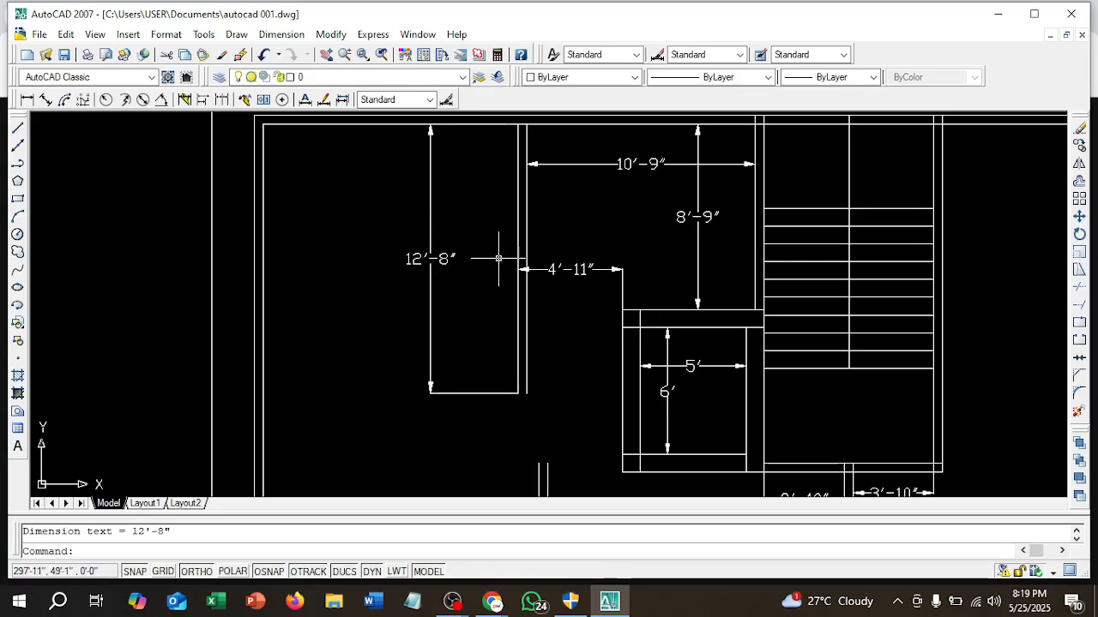
scroll(500, 247, down, 2)
scroll(464, 257, up, 3)
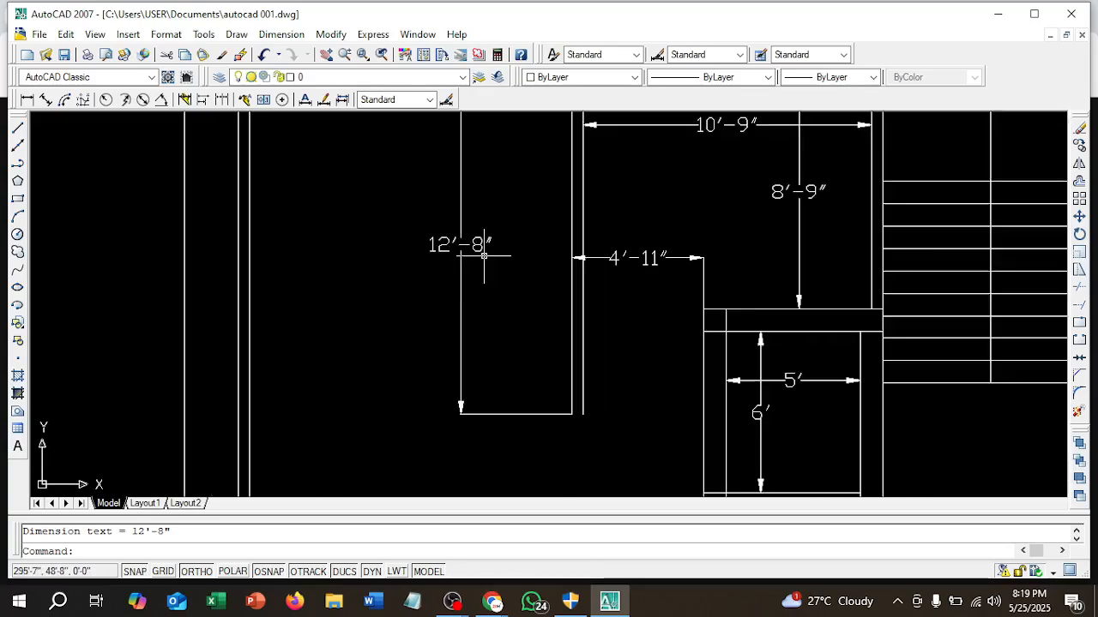
scroll(506, 240, down, 3)
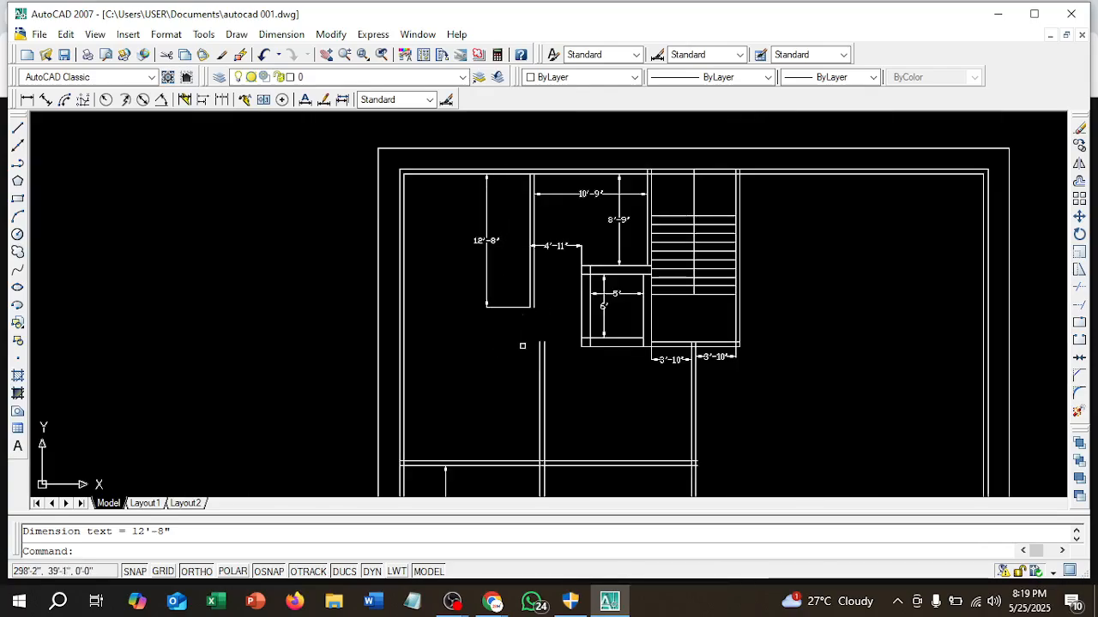
scroll(522, 335, up, 2)
scroll(523, 330, down, 2)
- Add a vertical linear dimension from the middle horizontal wall's upper line to the lower end of the upper-left partition wall
middle_drag(522, 330, 534, 264)
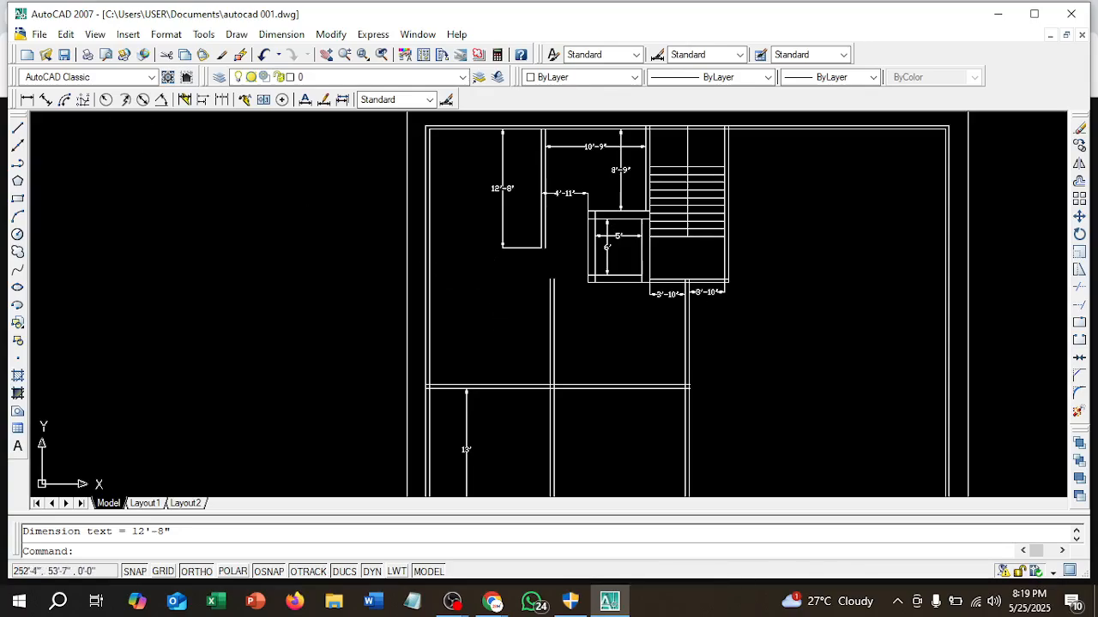
click(27, 99)
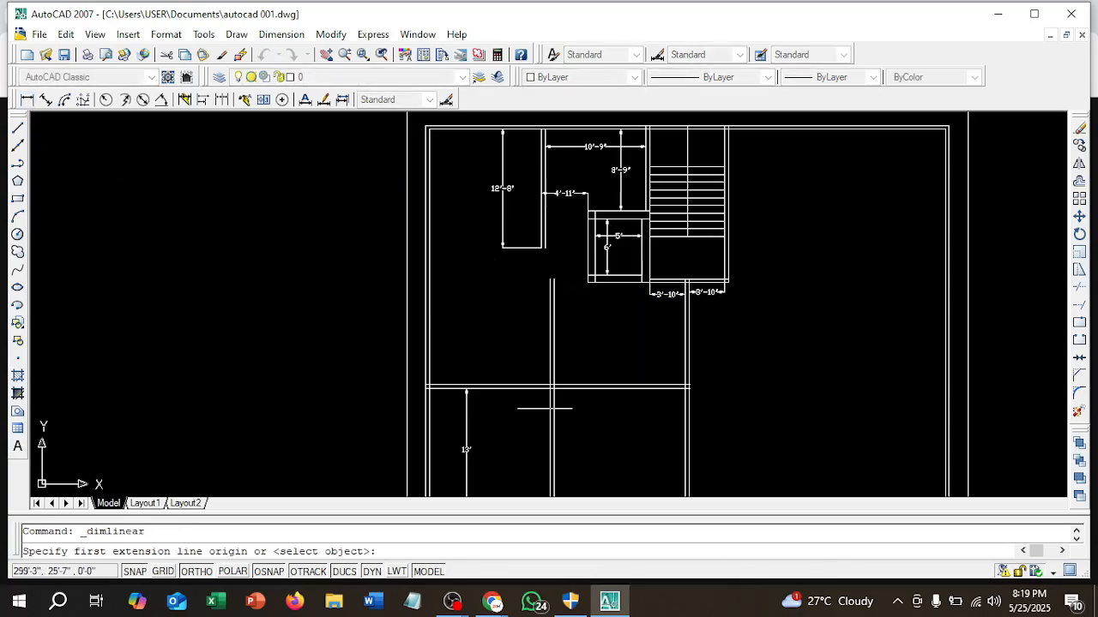
scroll(568, 423, up, 1)
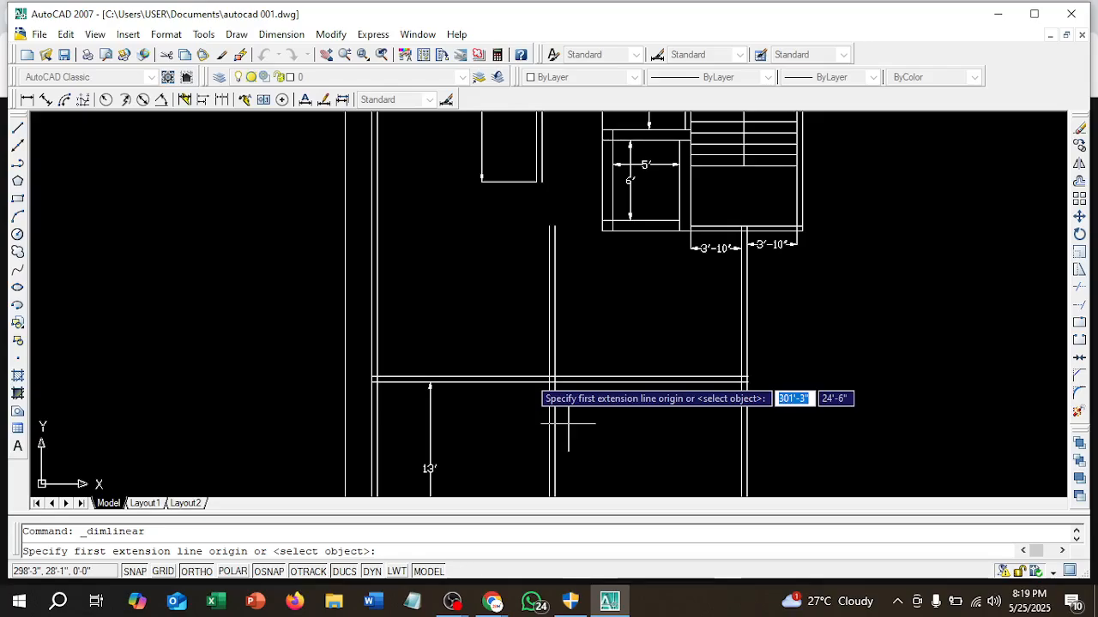
click(549, 377)
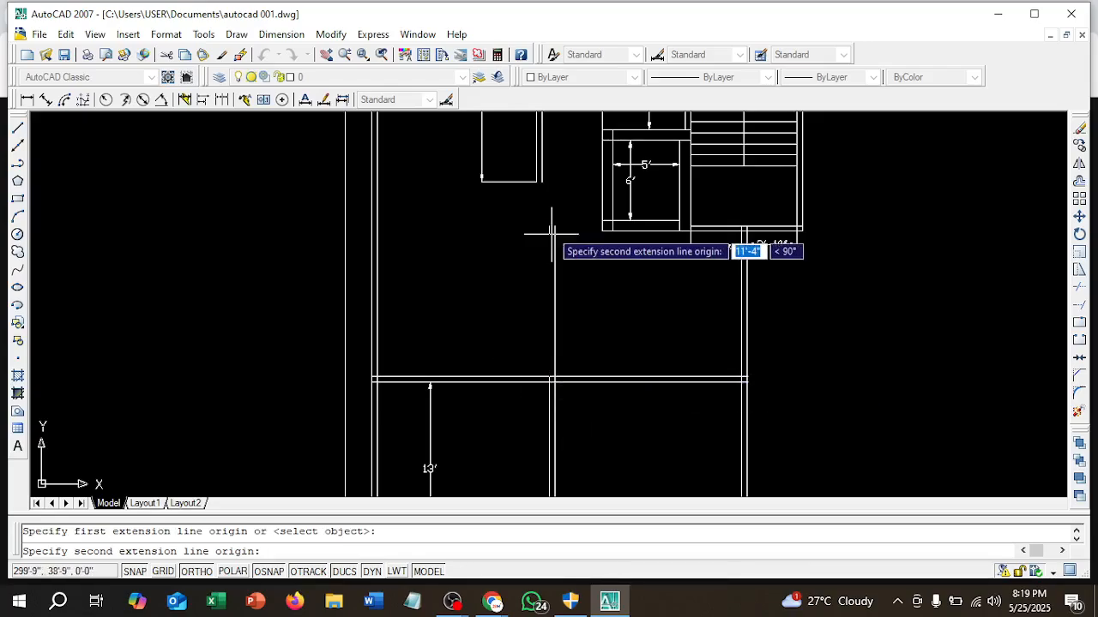
click(541, 181)
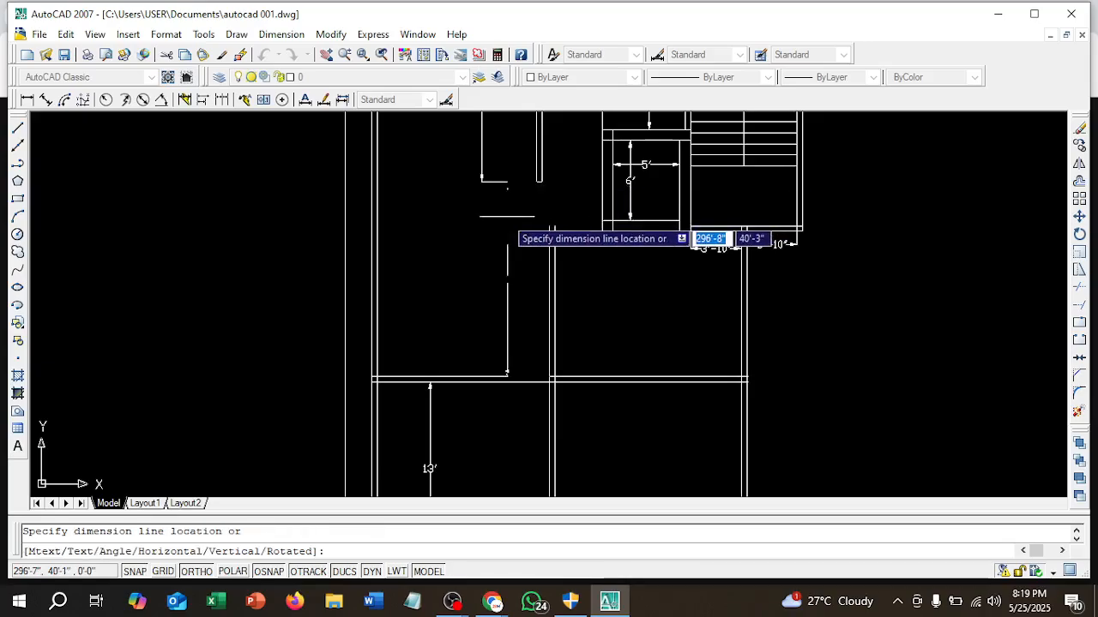
click(493, 229)
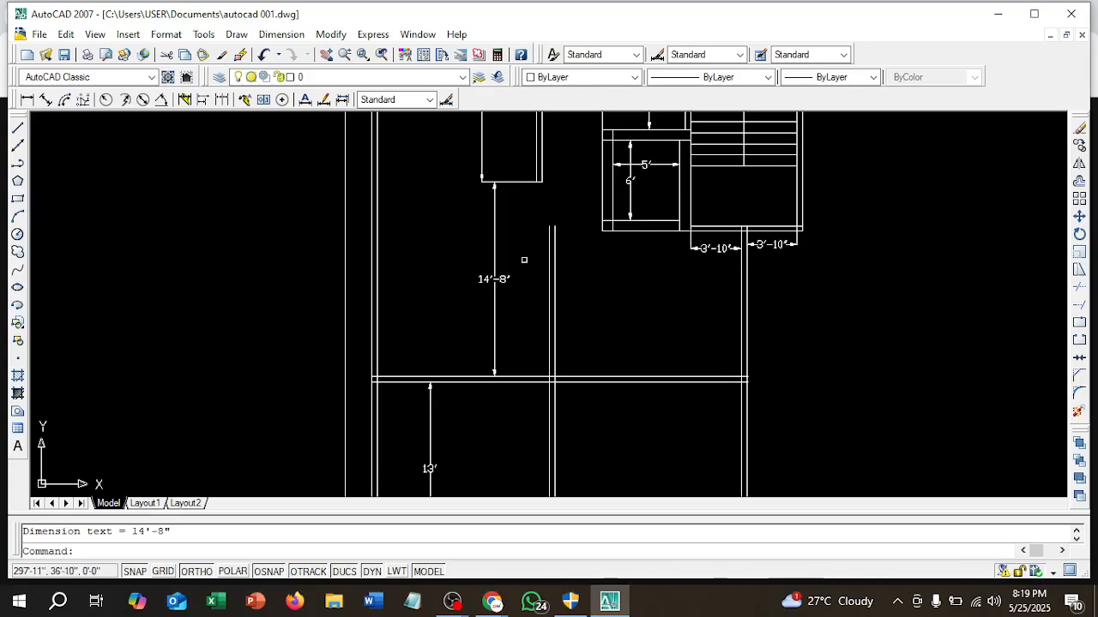
- Draw a horizontal line from the upper-left partition wall's lower outer corner across and just past the left exterior wall
middle_drag(523, 254, 528, 374)
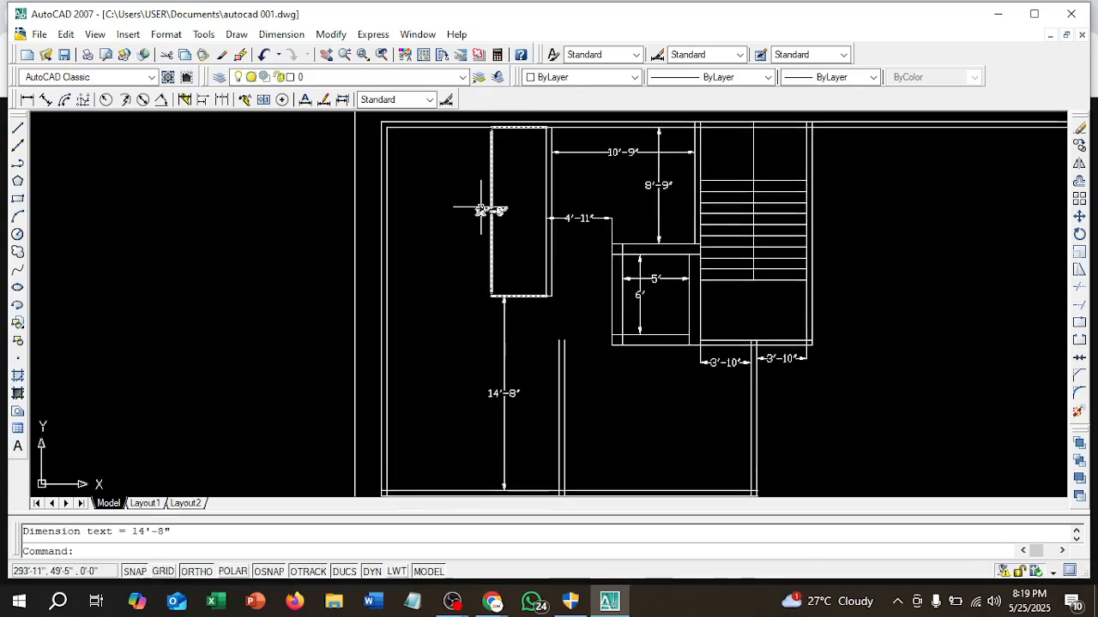
scroll(550, 218, up, 3)
scroll(494, 199, down, 3)
scroll(506, 292, up, 2)
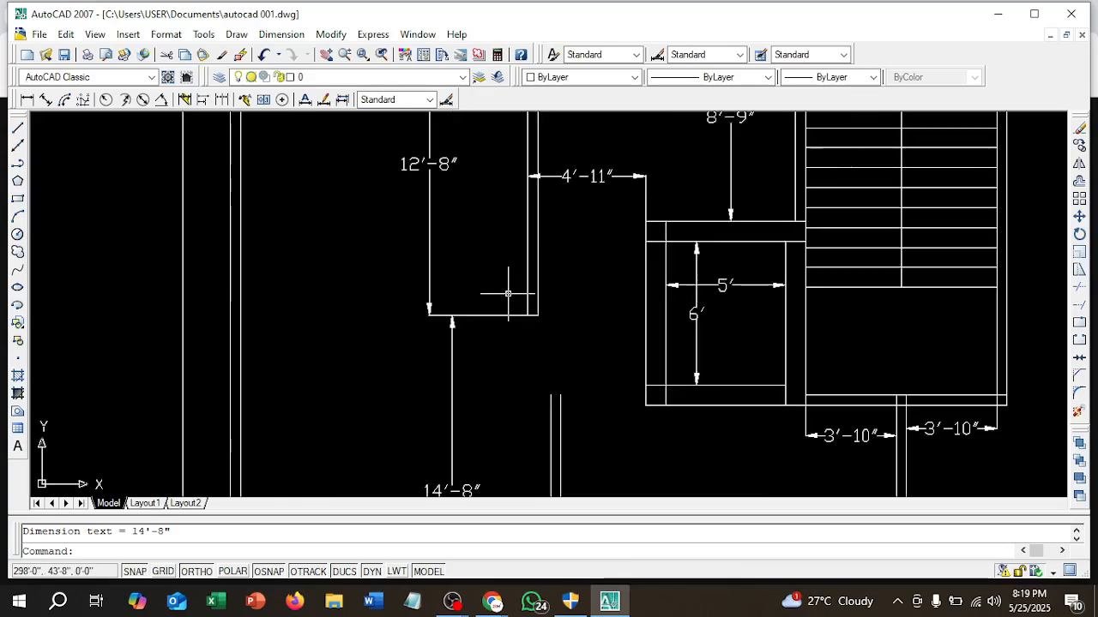
middle_drag(504, 295, 624, 371)
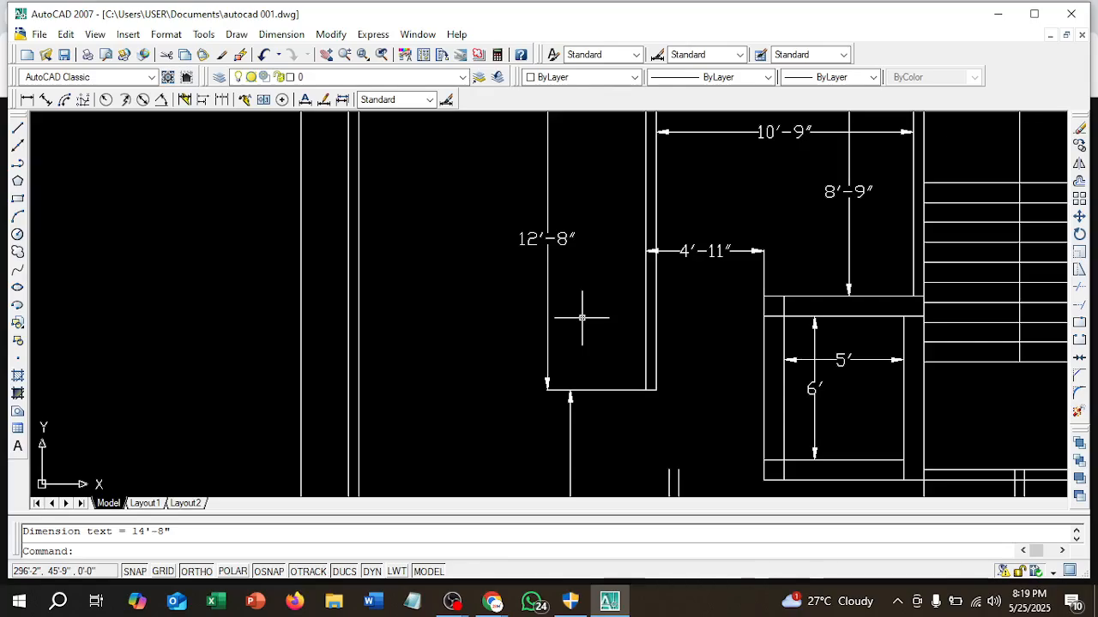
text(l)
key(Return)
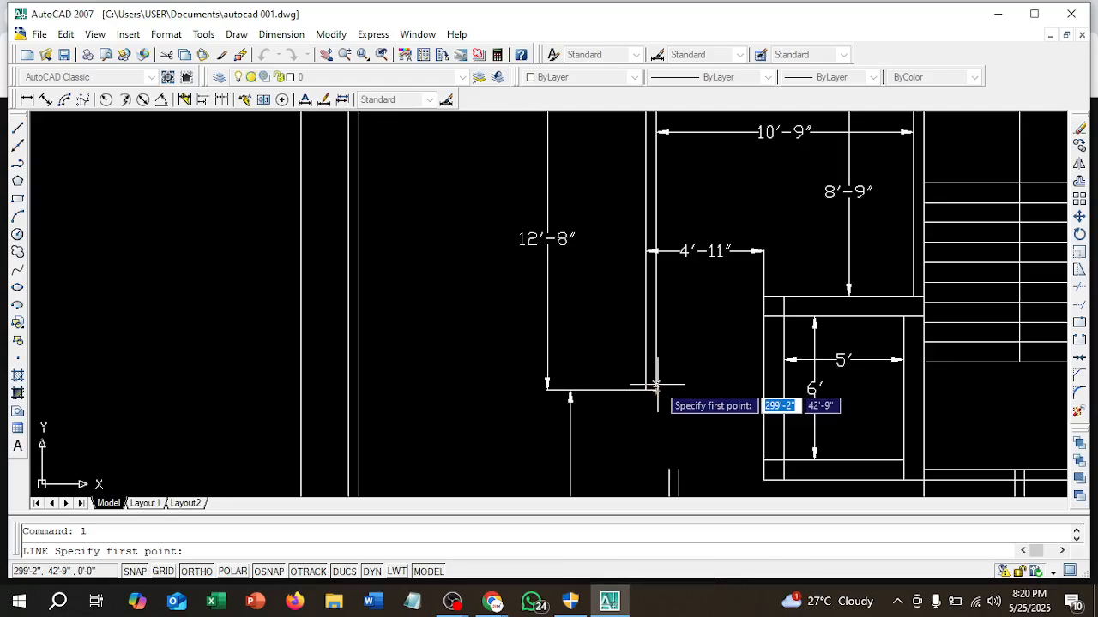
click(656, 391)
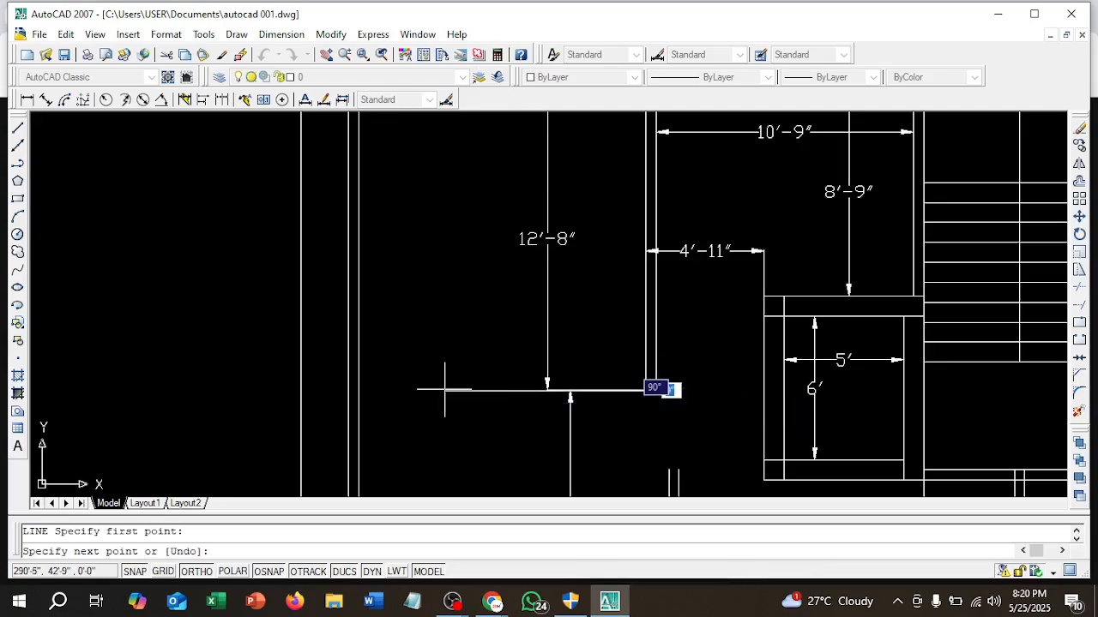
click(313, 391)
key(Escape)
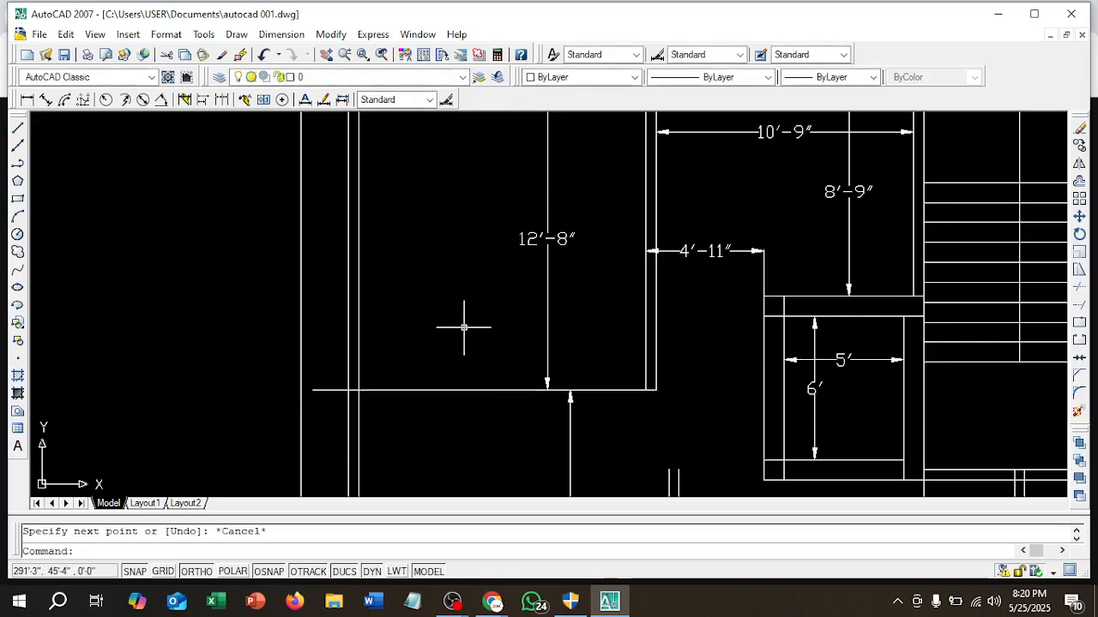
- Offset the new horizontal line 5" upward to form the upper-left room's double-line lower wall
text(o)
key(Return)
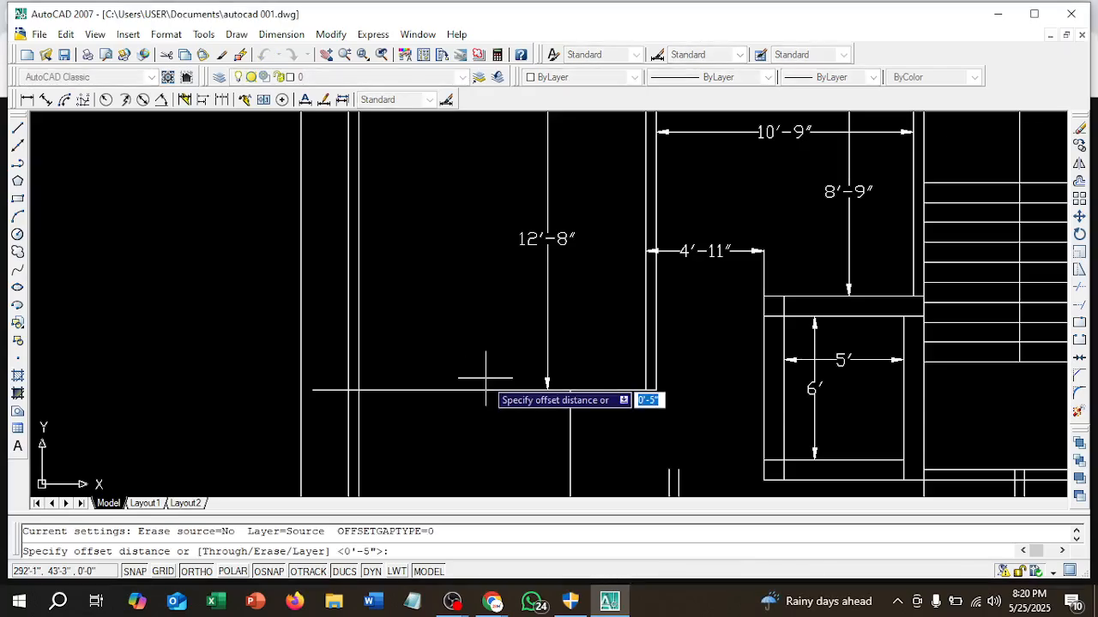
key(Return)
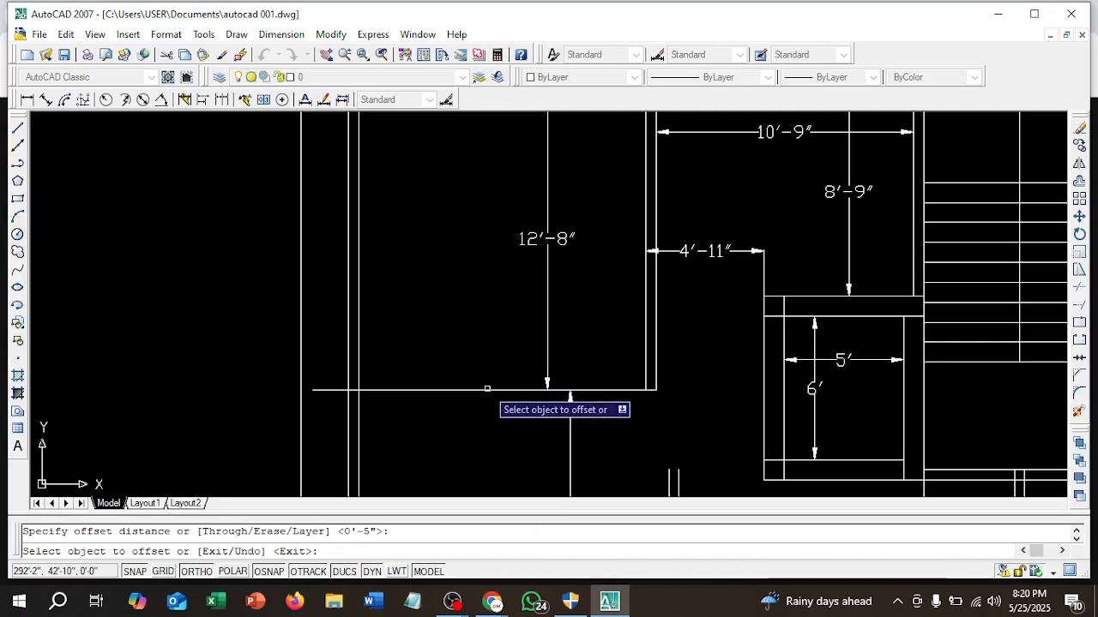
click(488, 390)
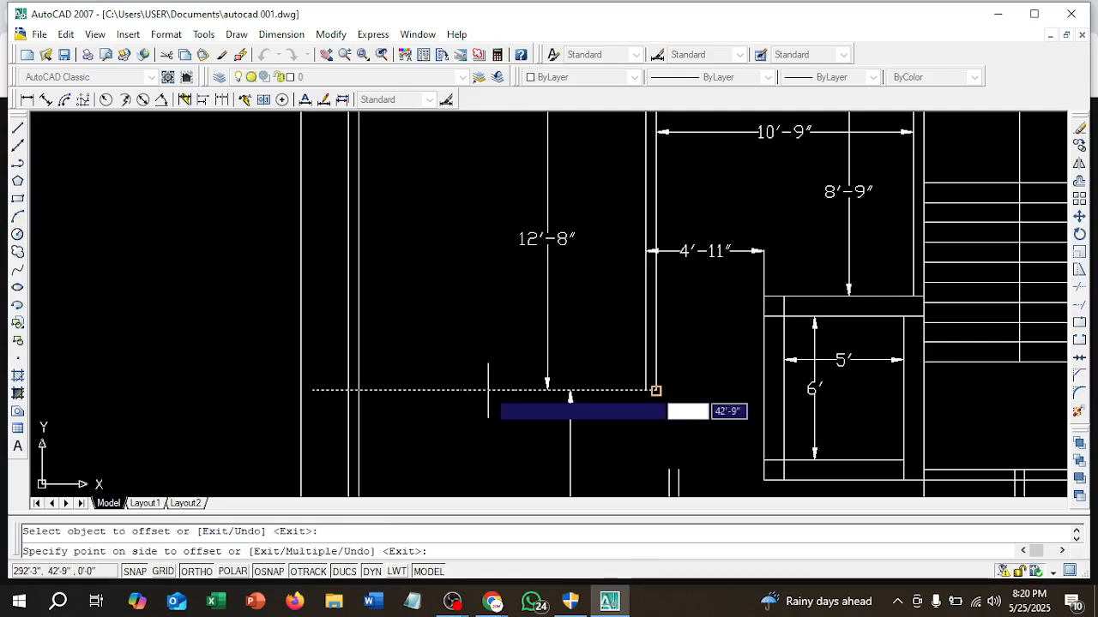
click(481, 313)
scroll(481, 313, down, 1)
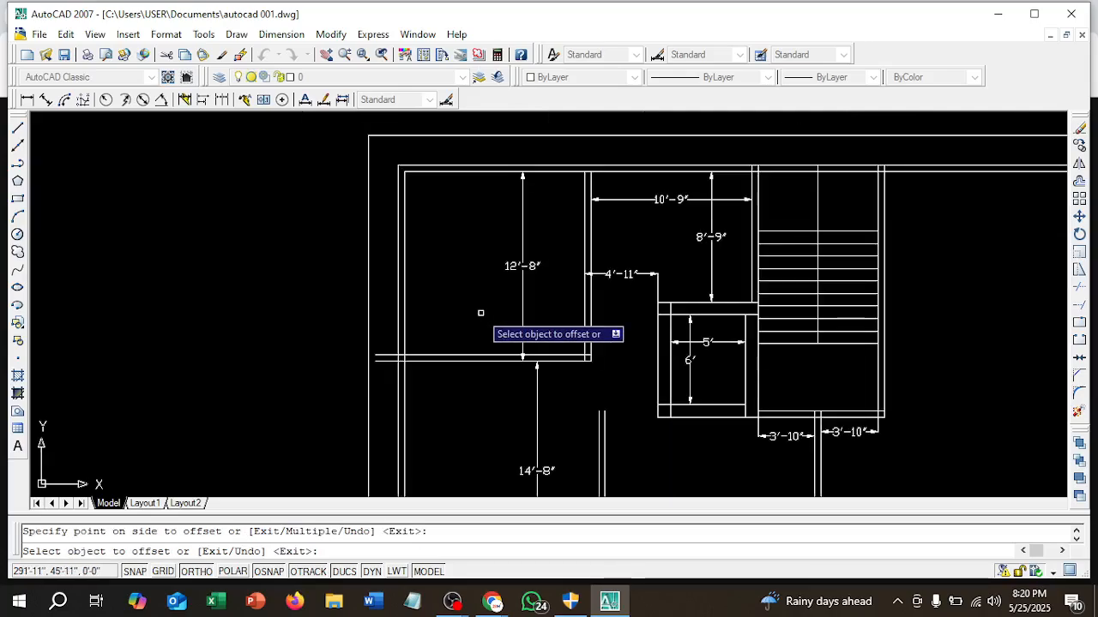
scroll(481, 313, down, 1)
middle_drag(466, 312, 489, 324)
key(Escape)
- Add a horizontal linear dimension across the upper-left room, from the exterior wall's inner face to the partition wall, above its lower wall
scroll(492, 340, up, 3)
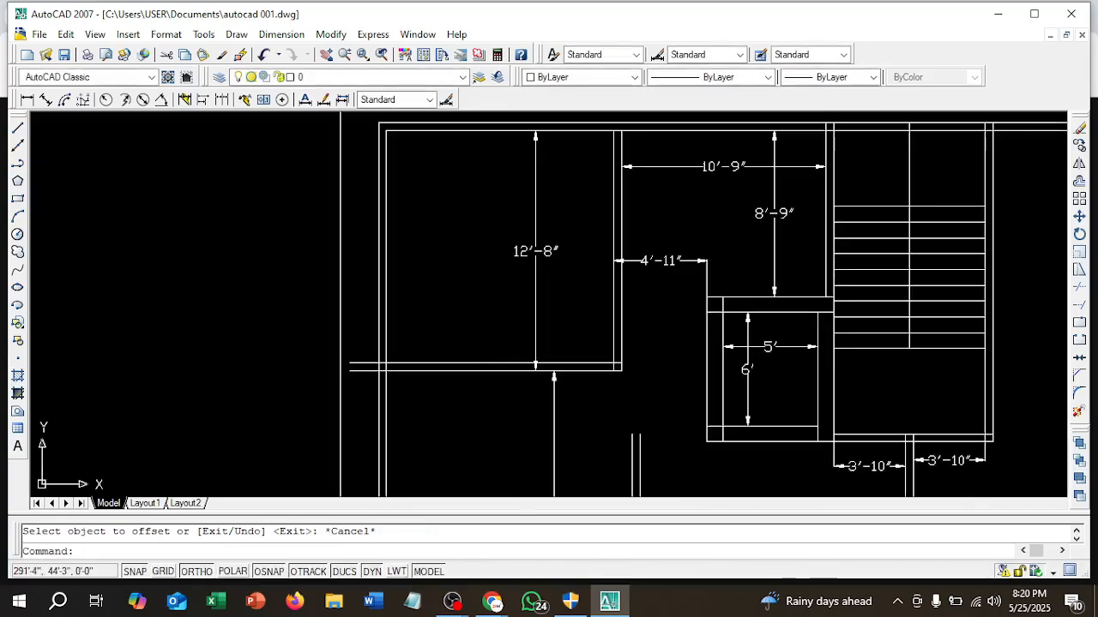
middle_drag(424, 375, 455, 397)
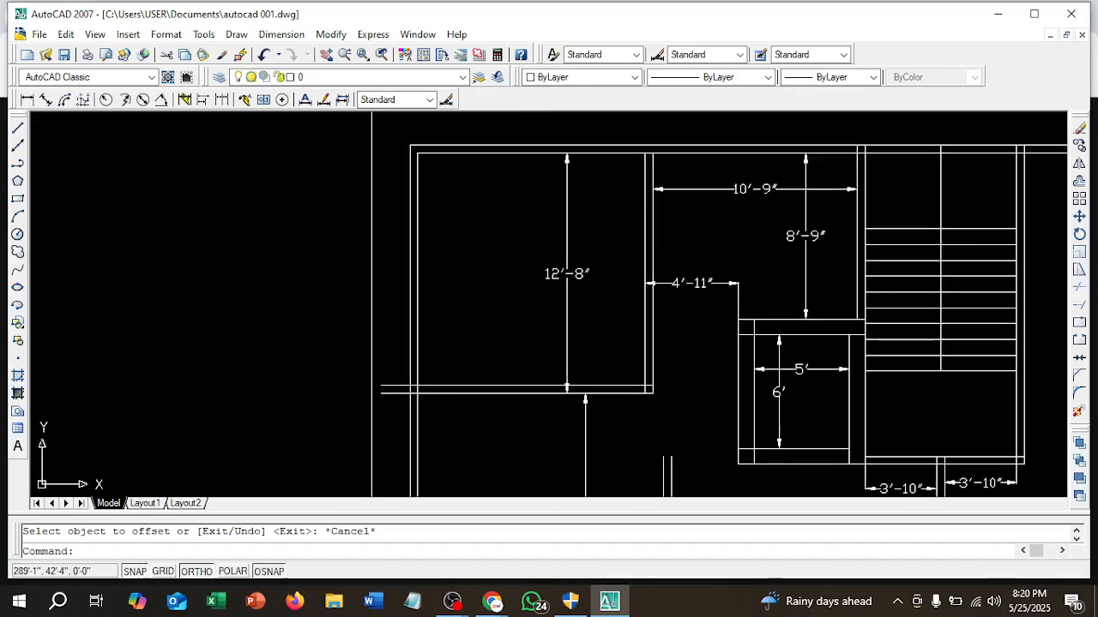
click(27, 101)
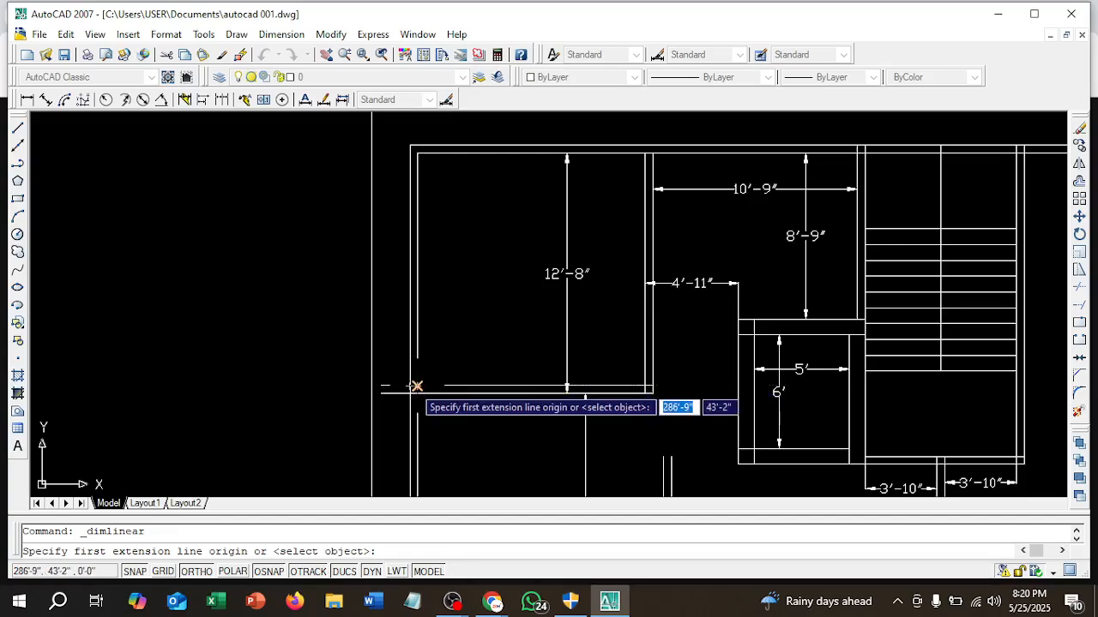
click(416, 387)
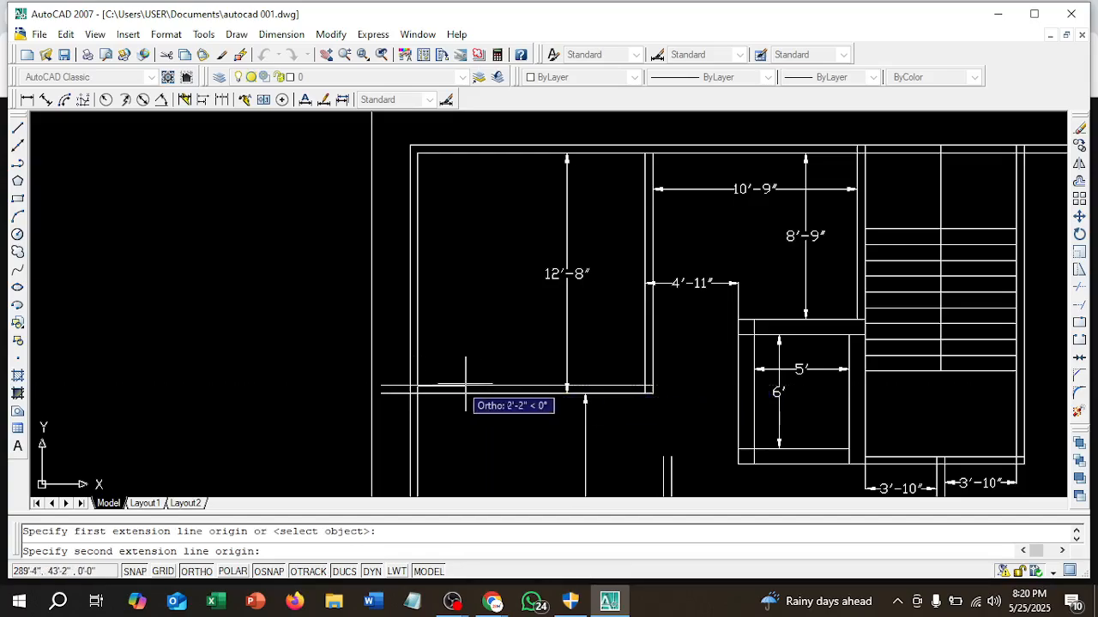
click(645, 392)
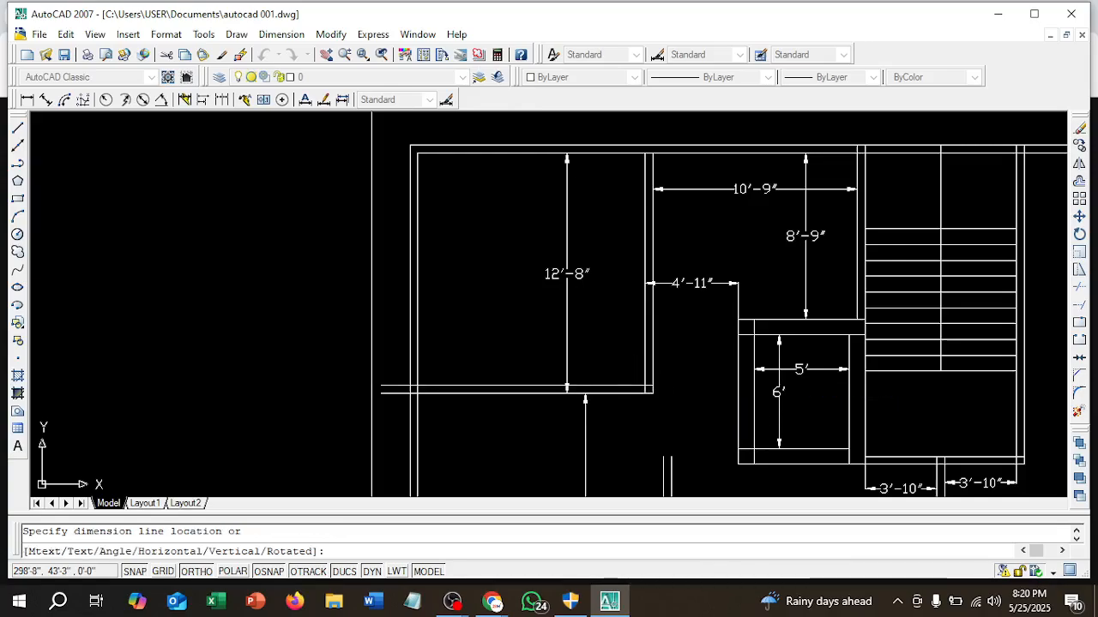
click(623, 335)
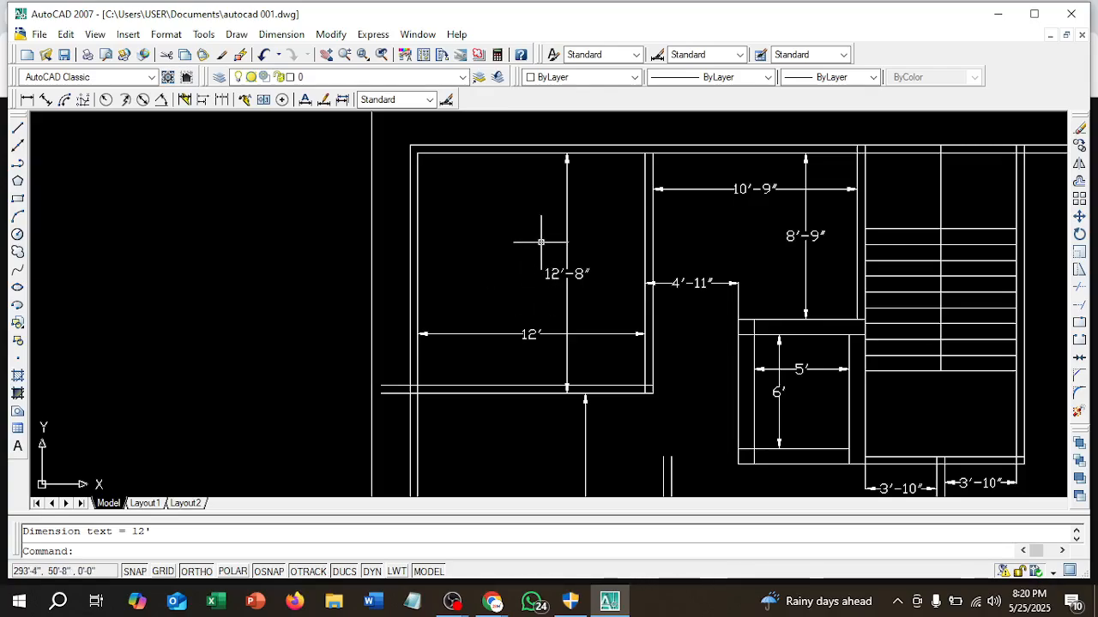
- Review the whole floor plan and the wall junctions around the upper-left room and the room below it
scroll(541, 242, down, 4)
scroll(543, 247, down, 2)
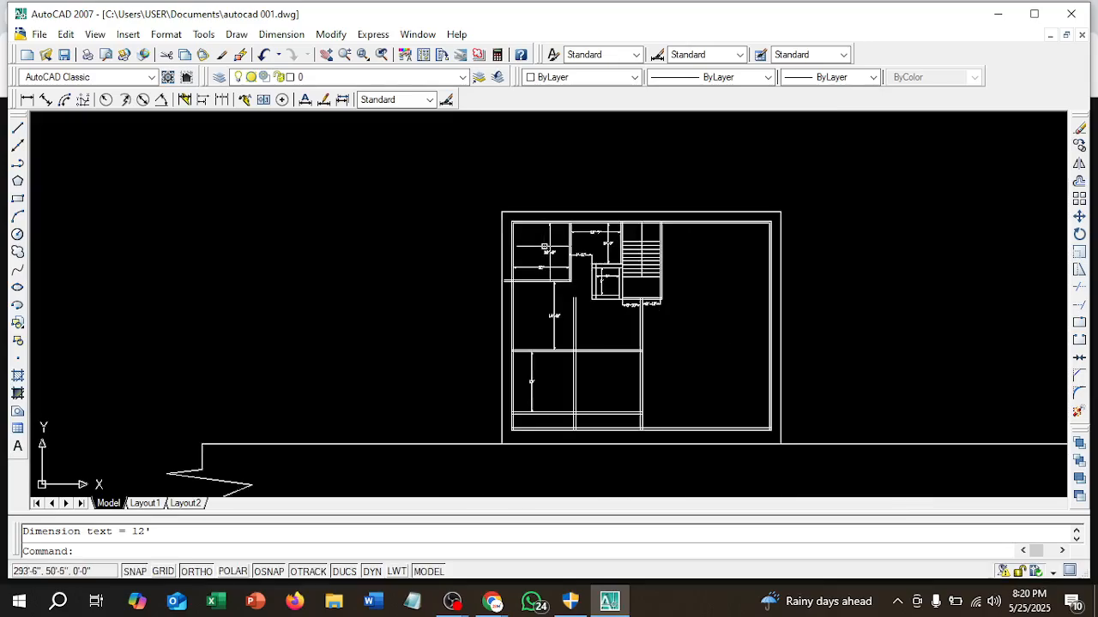
mouse_move(546, 249)
middle_down()
mouse_move(533, 243)
mouse_move(523, 324)
mouse_move(528, 378)
middle_up()
scroll(556, 362, up, 2)
scroll(556, 362, up, 3)
scroll(576, 376, down, 2)
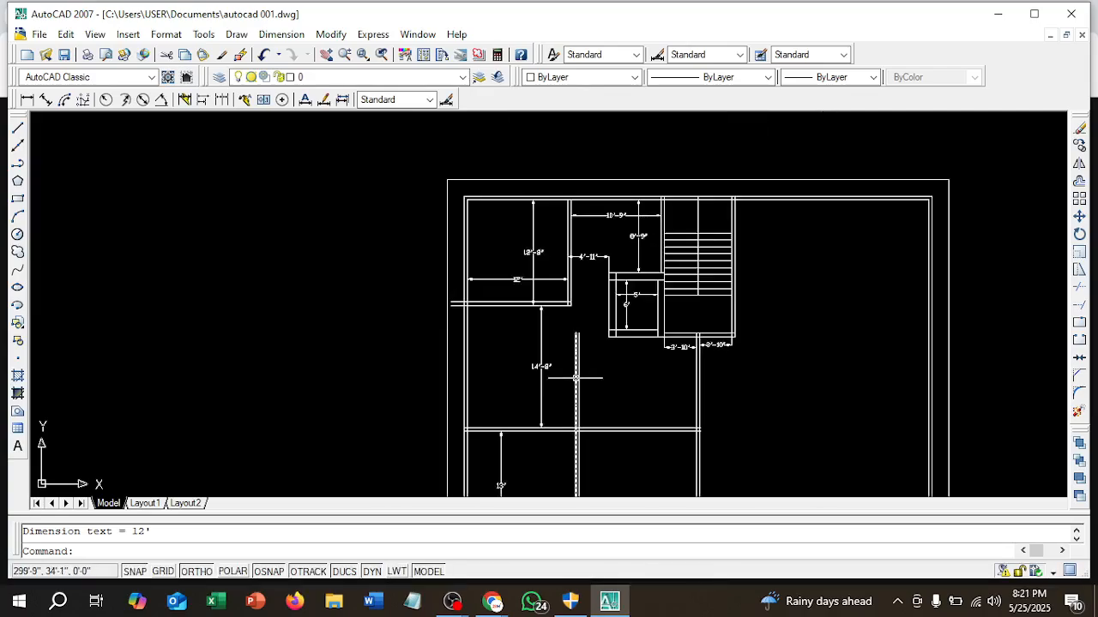
scroll(576, 378, up, 2)
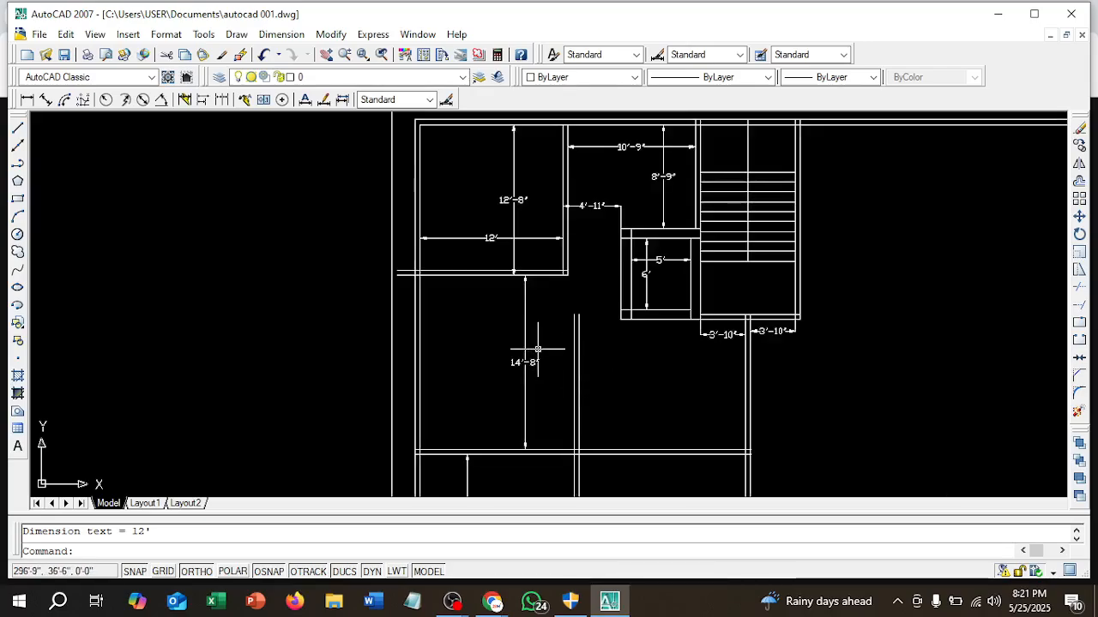
scroll(538, 349, up, 2)
scroll(598, 371, down, 3)
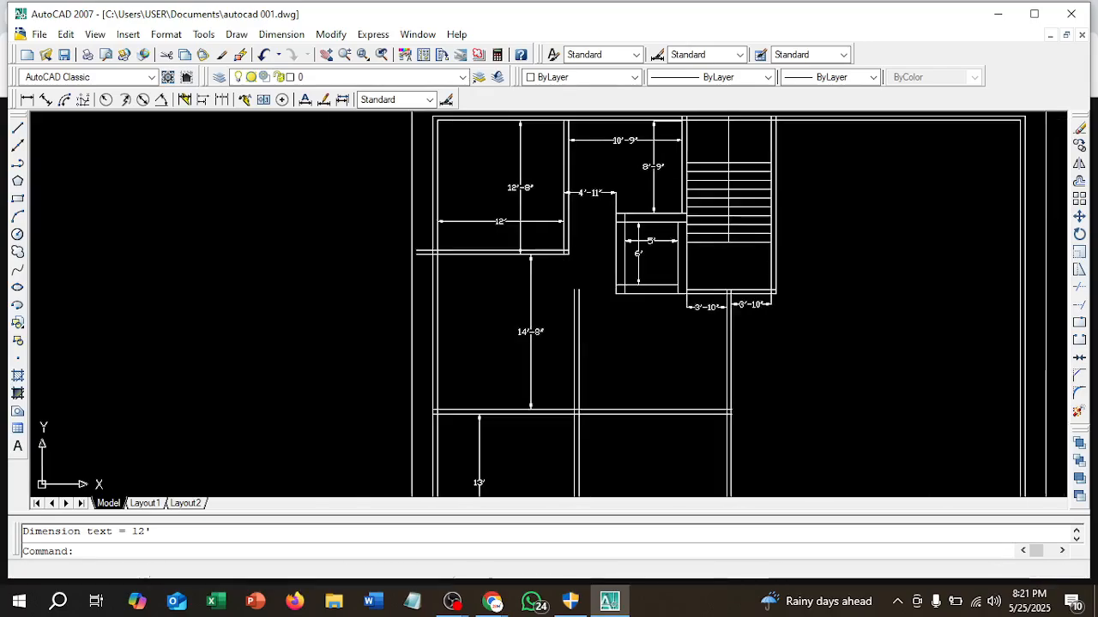
- Trim away the double-line vertical partition segment standing inside the 14'-8" room, down to that room's lower wall
text(tr)
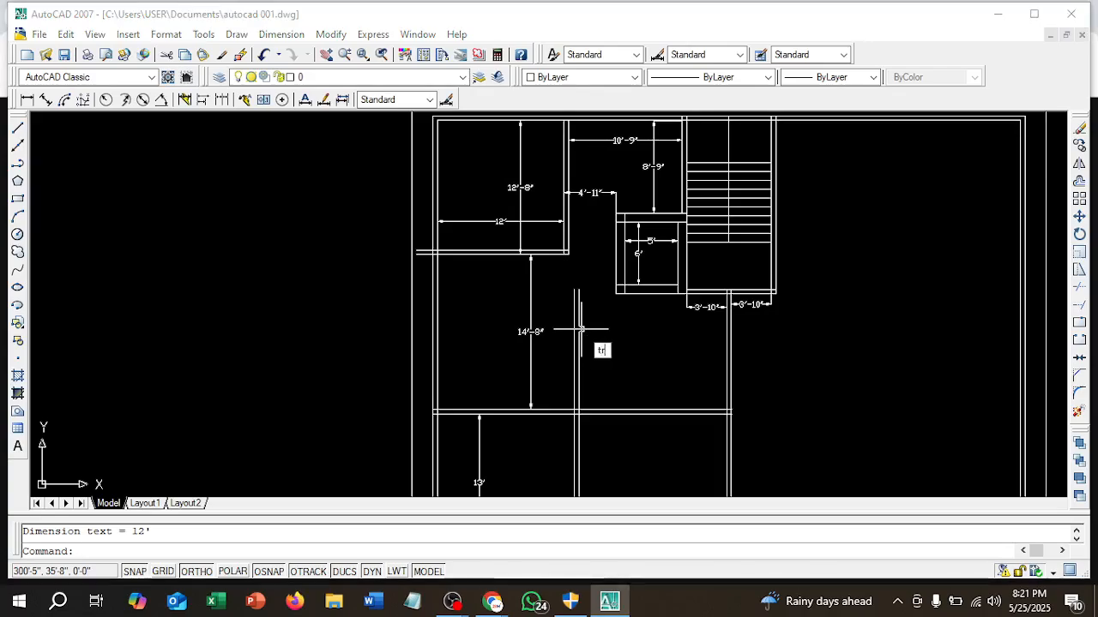
key(Return)
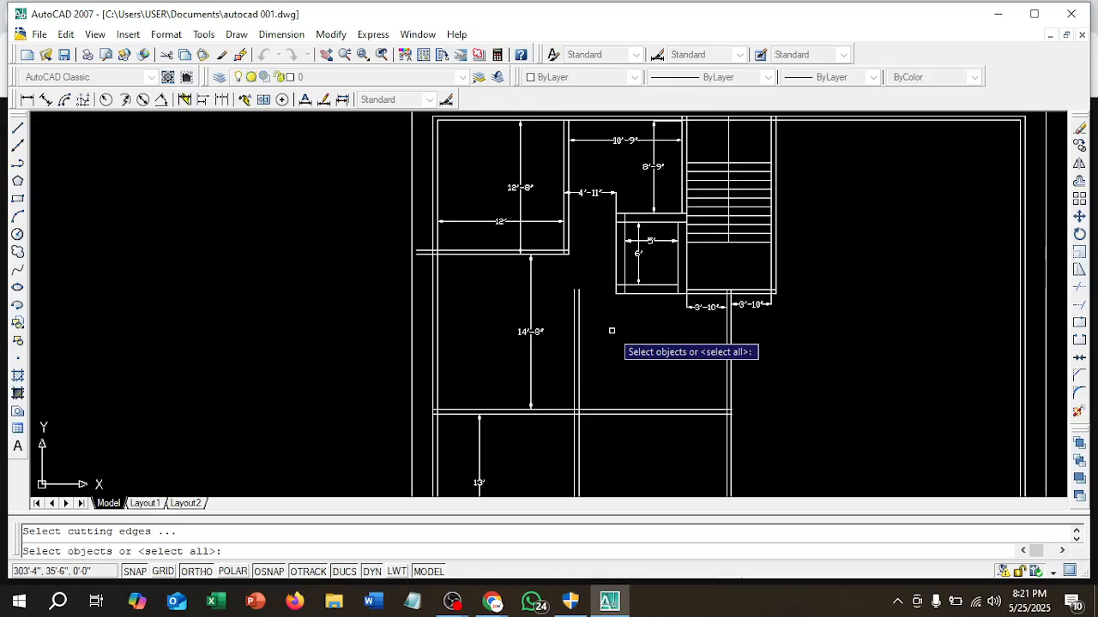
right_click(611, 330)
right_click(613, 333)
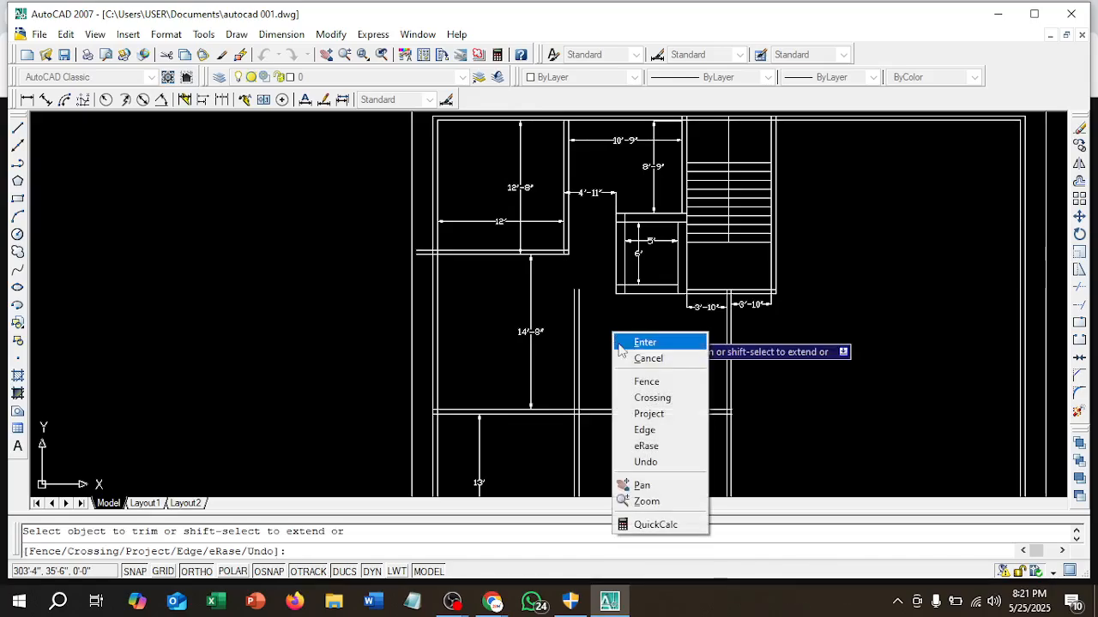
click(644, 399)
click(598, 365)
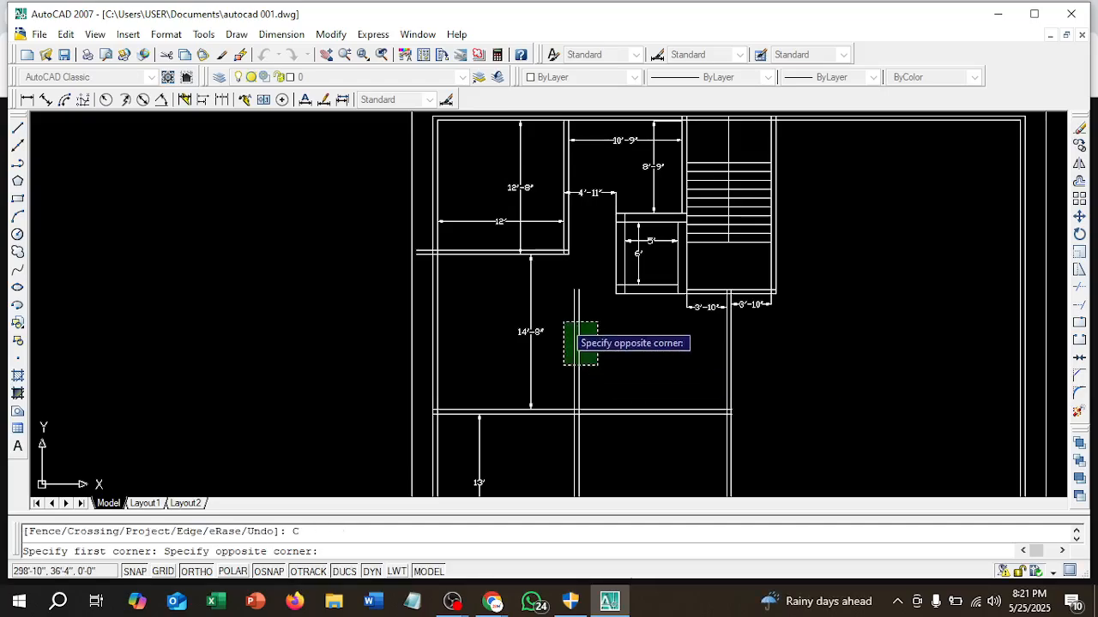
click(563, 324)
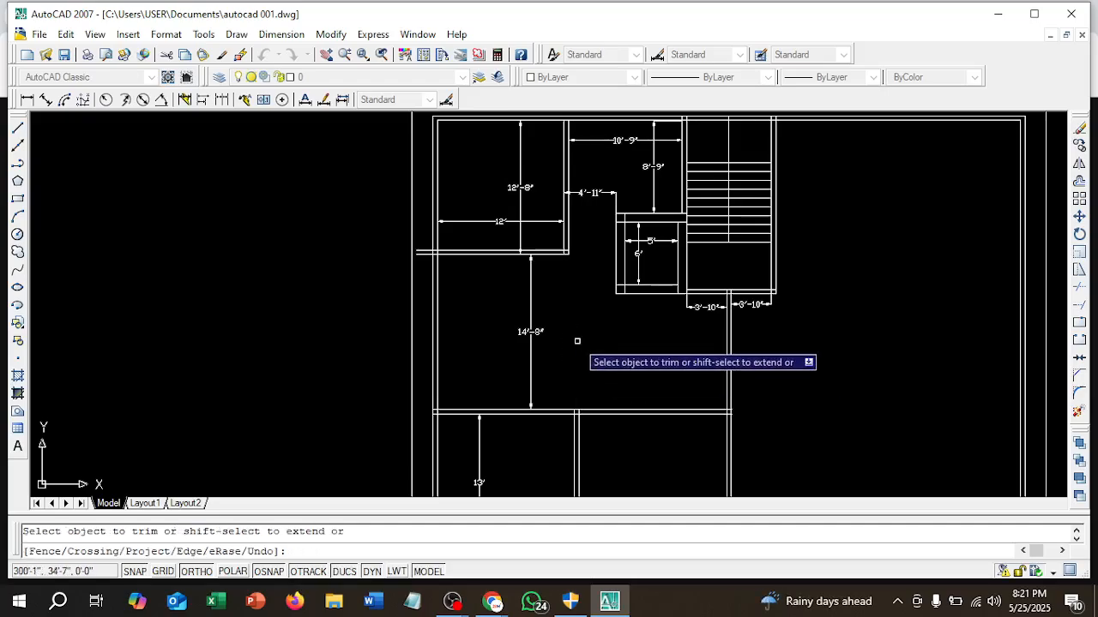
- Trim the two ends of the upper-left room's lower wall that project past the left exterior wall
scroll(577, 340, down, 3)
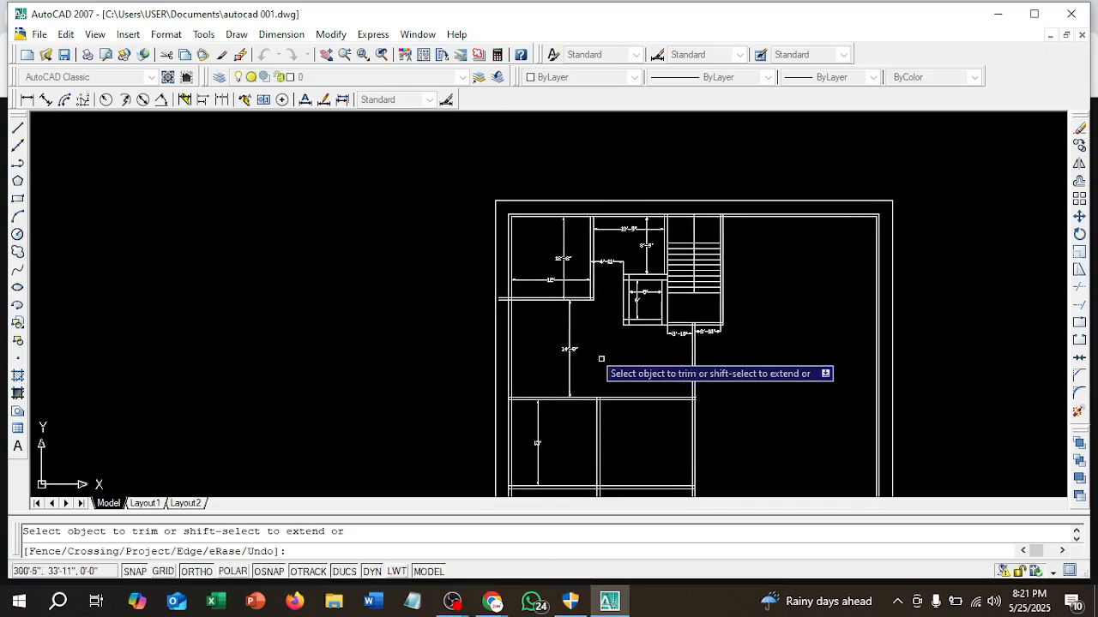
scroll(497, 302, up, 3)
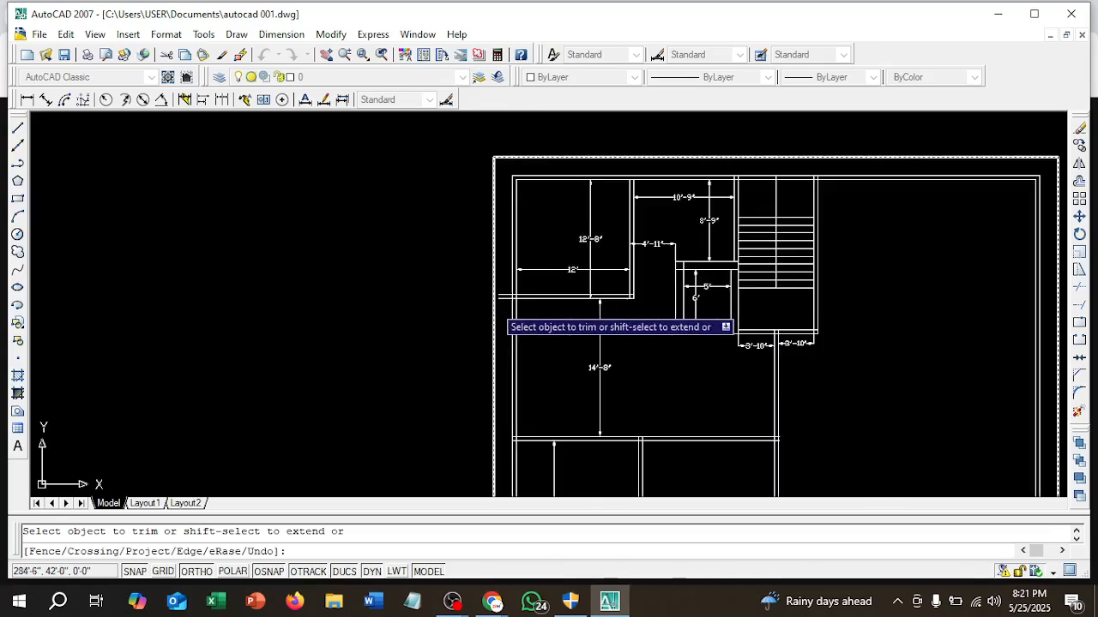
click(506, 296)
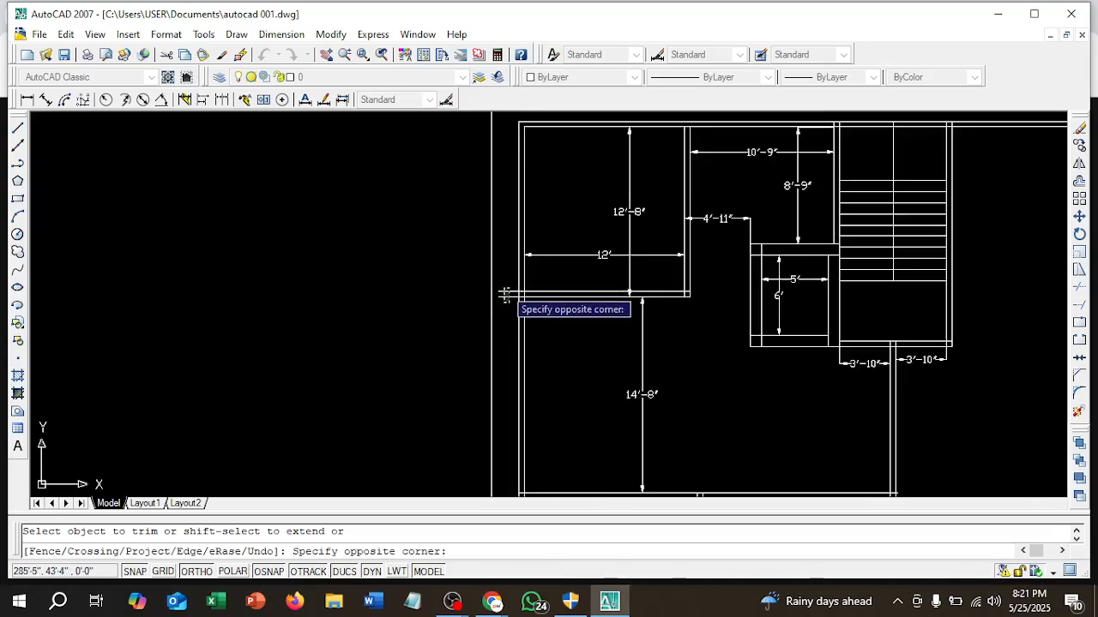
click(506, 297)
key(Escape)
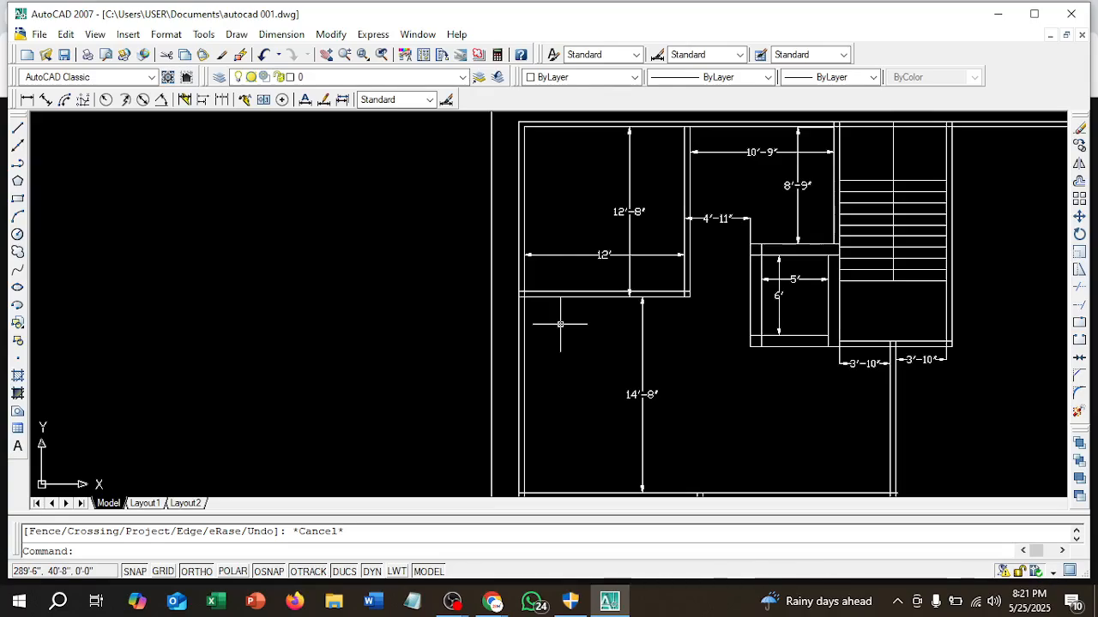
- Review the whole floor plan, checking the trimmed junctions, the middle room and the lower rooms down to the exterior wall
scroll(590, 352, down, 3)
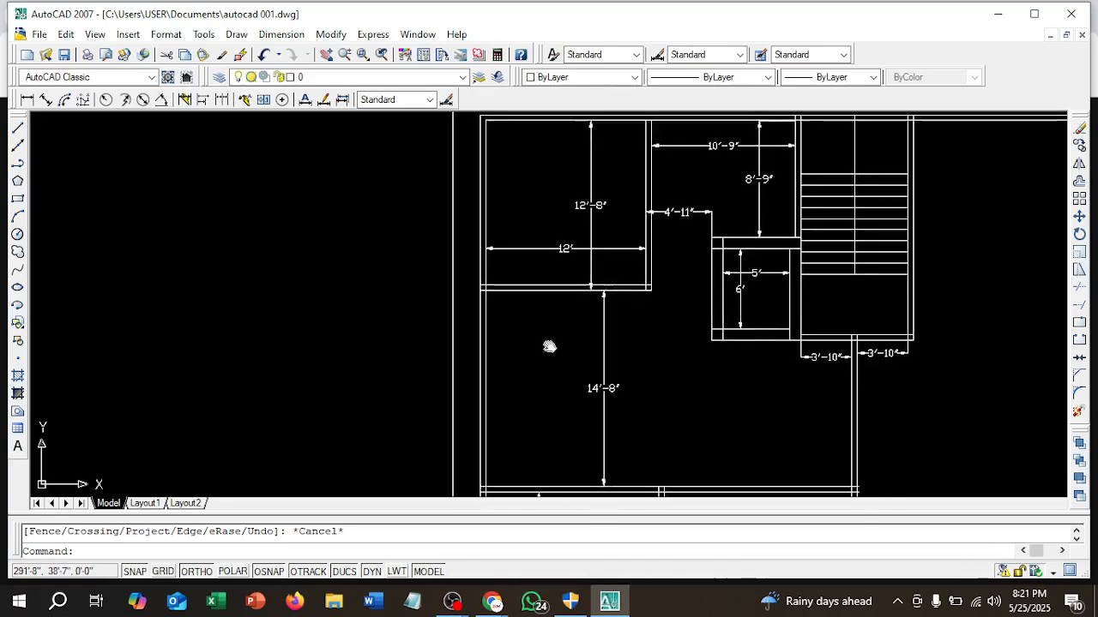
scroll(598, 385, up, 2)
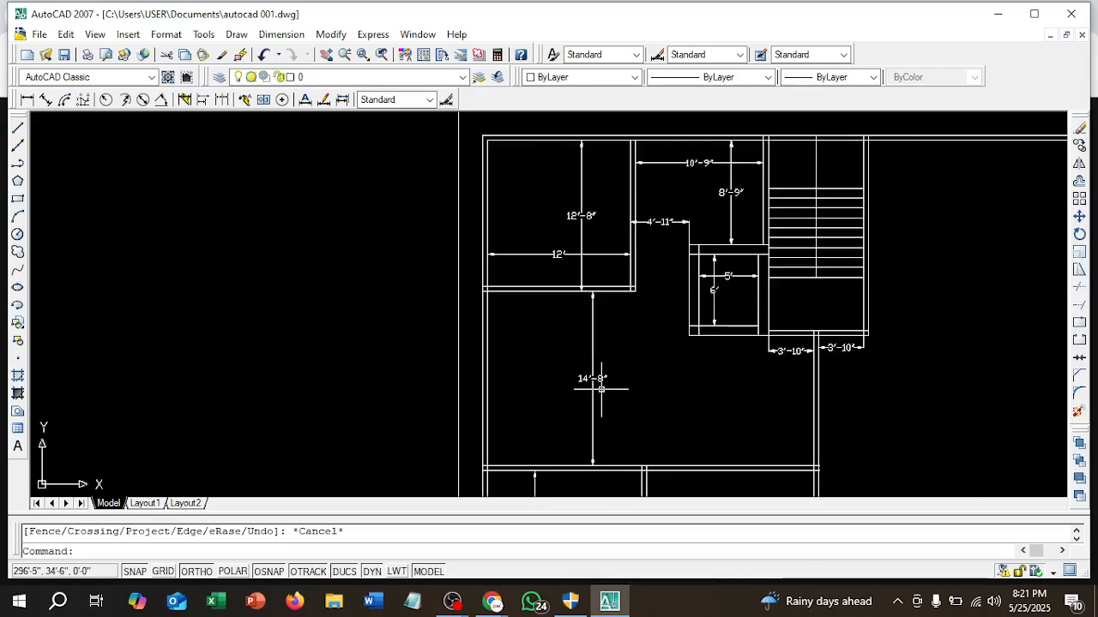
scroll(589, 381, down, 1)
middle_drag(578, 383, 540, 264)
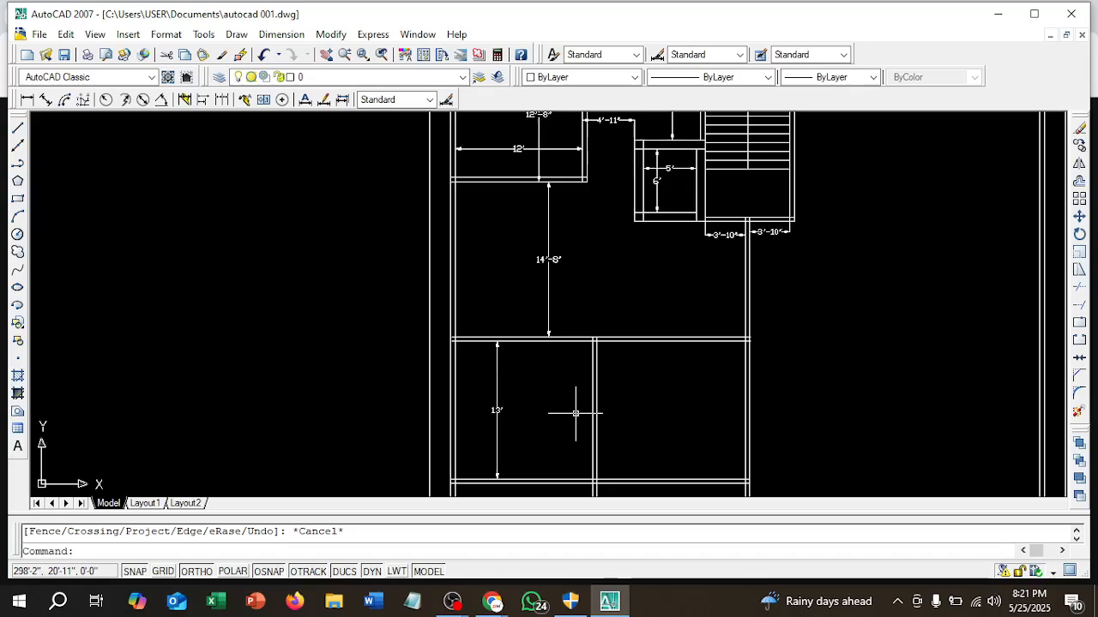
scroll(538, 455, down, 4)
scroll(591, 348, up, 4)
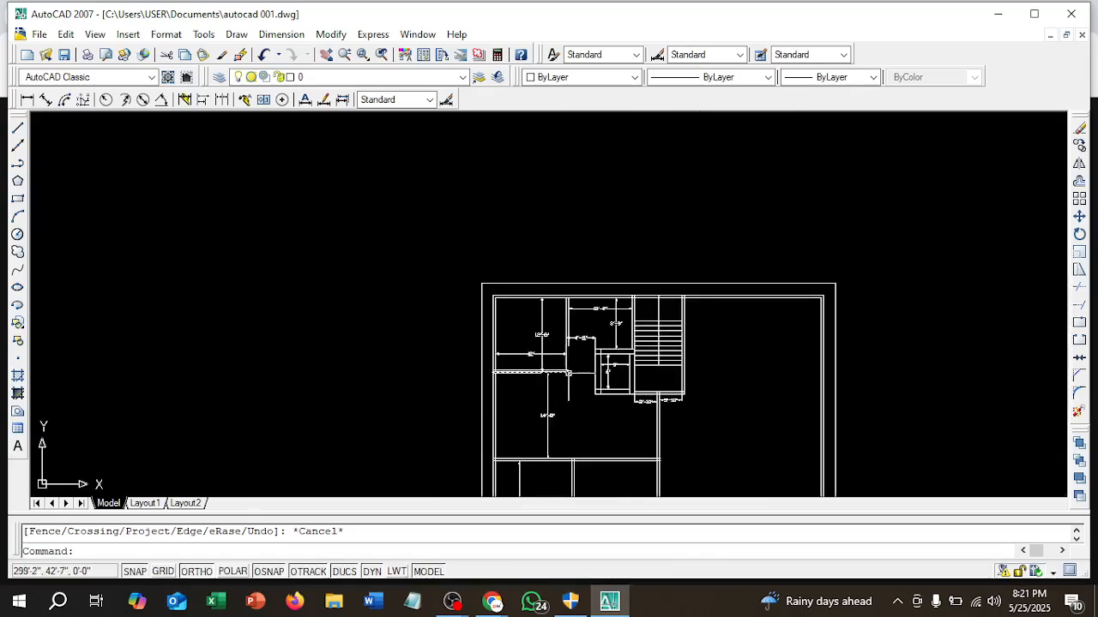
middle_drag(555, 345, 566, 273)
scroll(512, 382, down, 2)
middle_drag(510, 380, 523, 306)
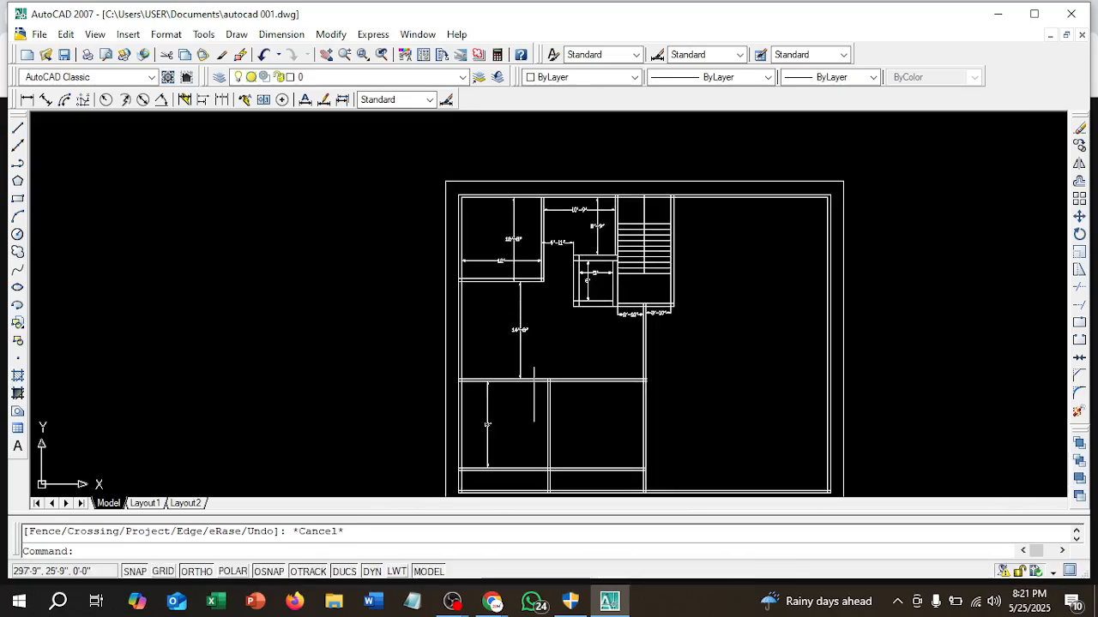
middle_drag(539, 443, 539, 387)
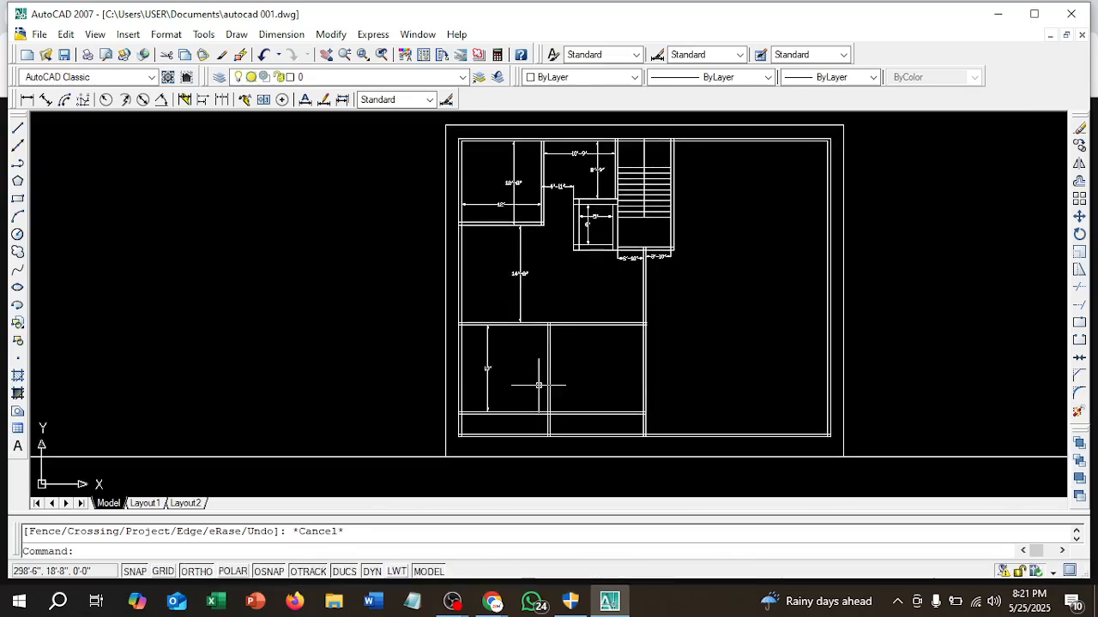
scroll(552, 417, up, 5)
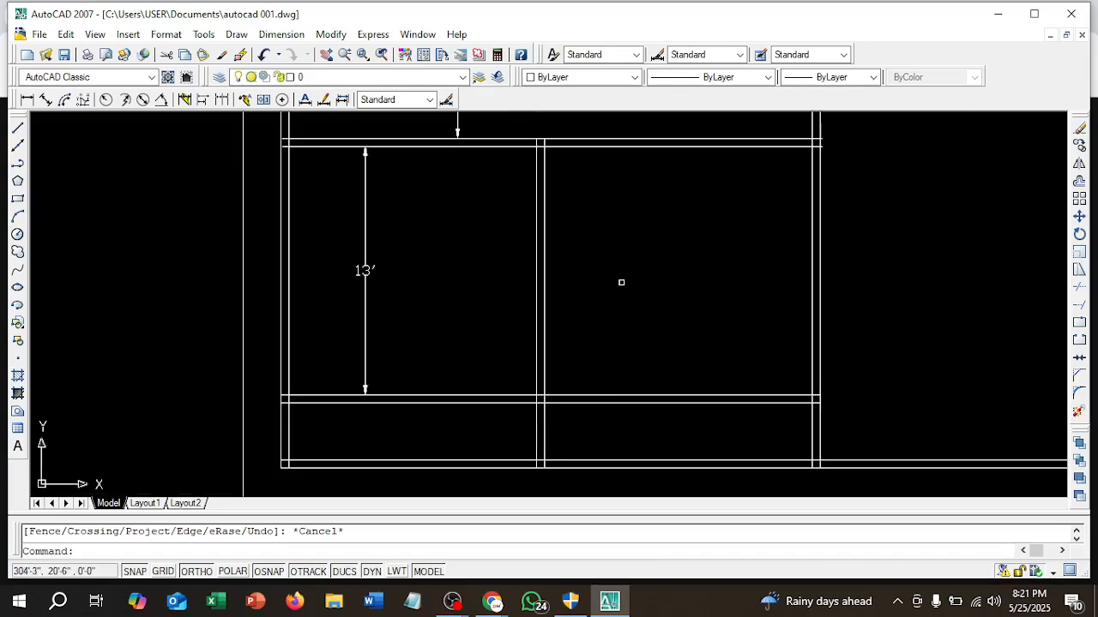
scroll(621, 282, down, 3)
scroll(621, 279, up, 2)
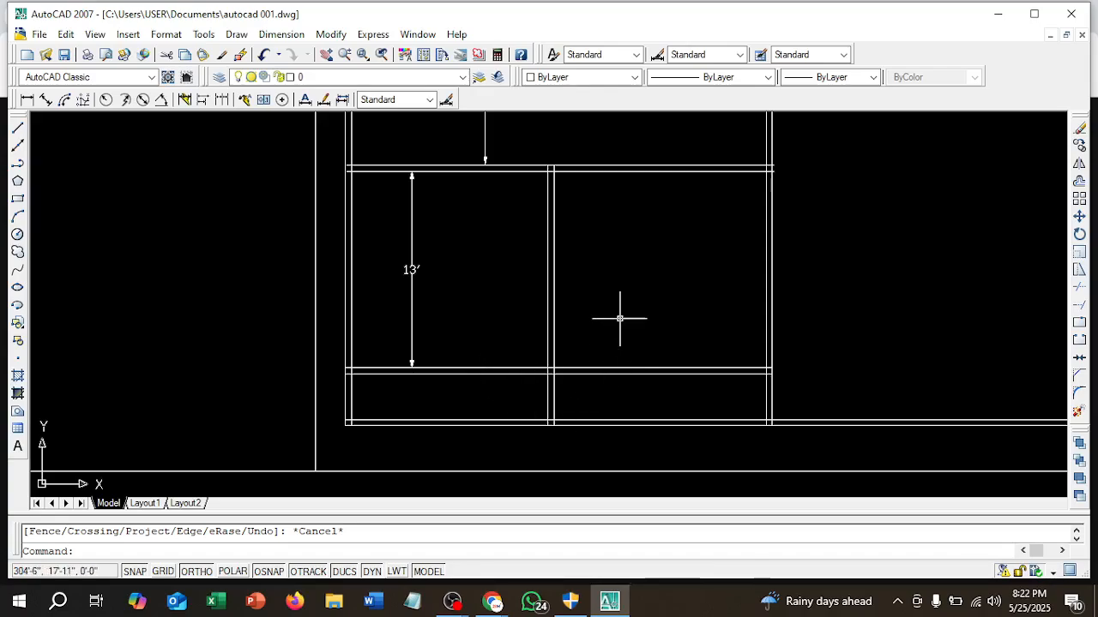
scroll(616, 309, down, 3)
middle_drag(612, 301, 620, 426)
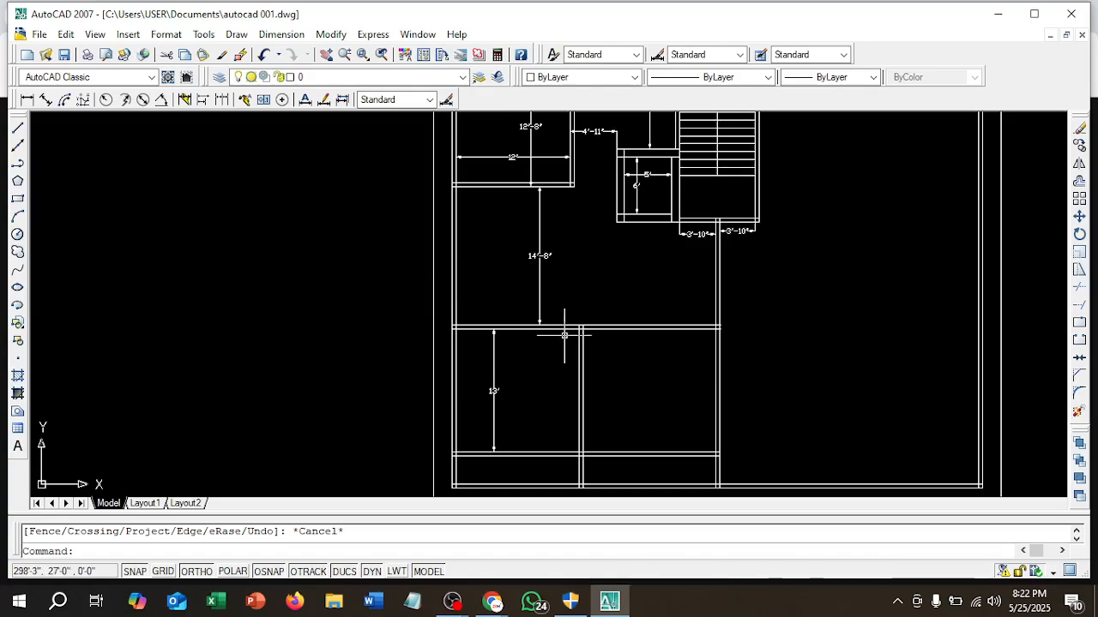
- Add a vertical linear dimension across the narrow lower-left strip, from the 13' room's lower wall to the exterior wall's inner face
scroll(590, 476, up, 5)
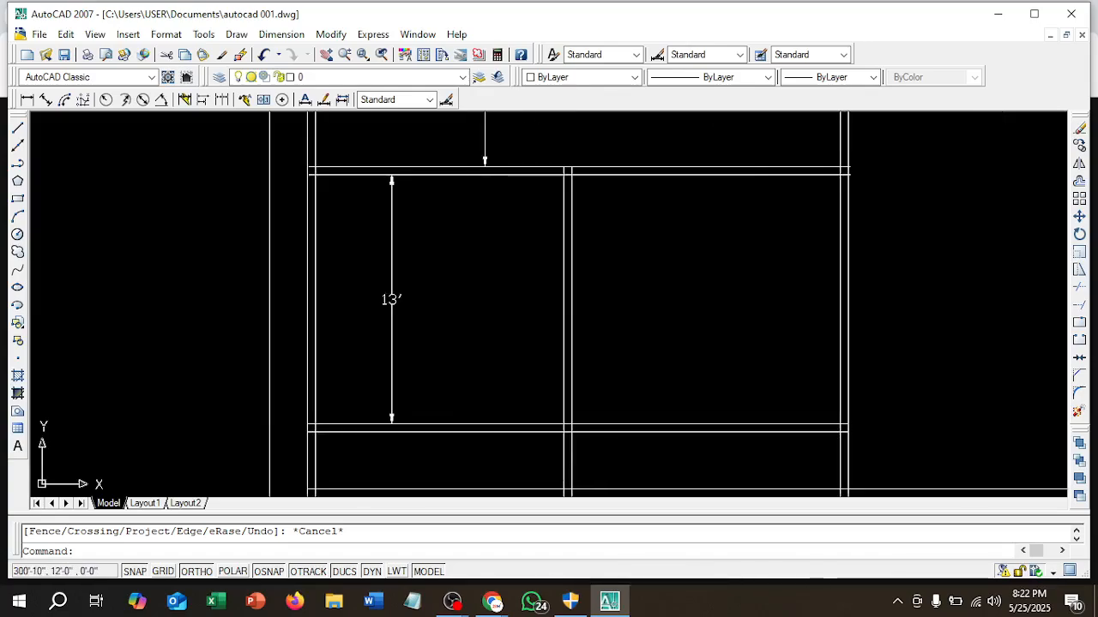
middle_drag(500, 445, 549, 330)
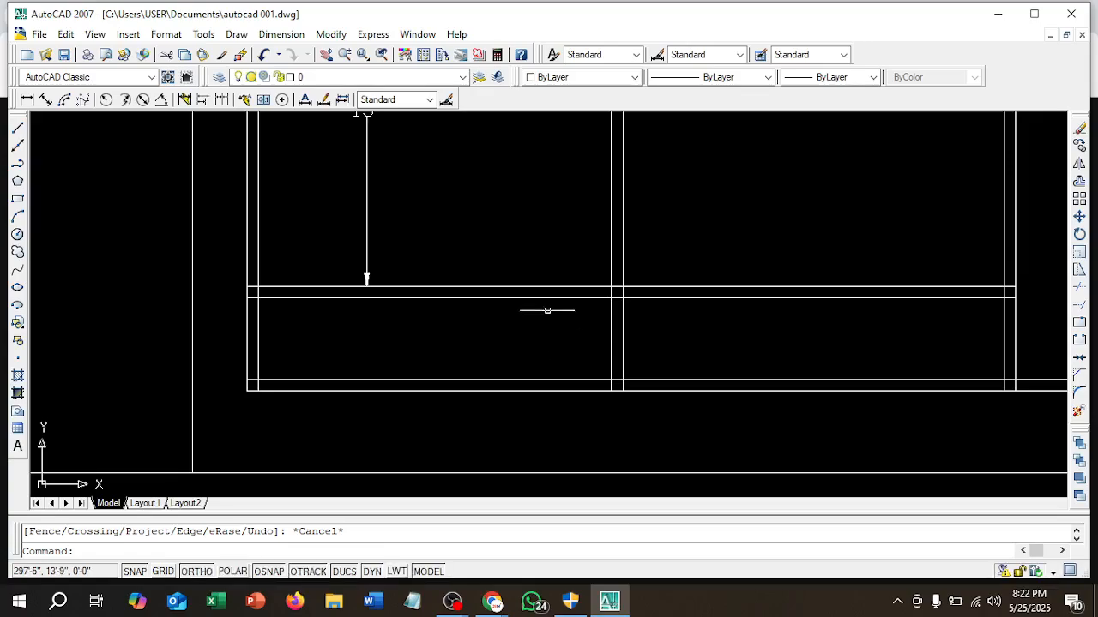
click(27, 100)
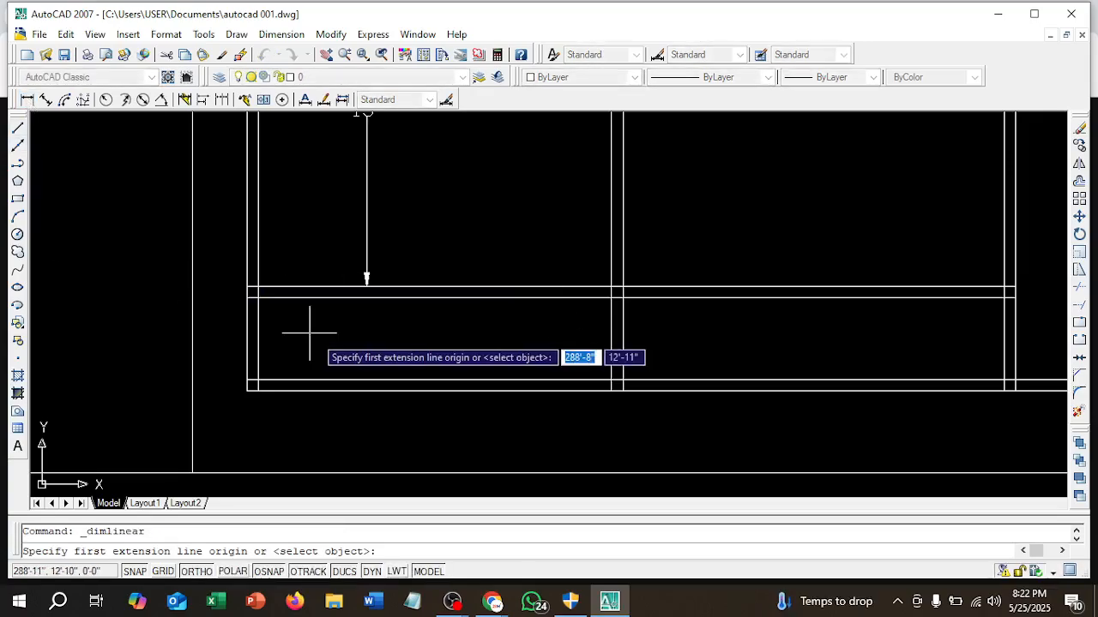
click(258, 298)
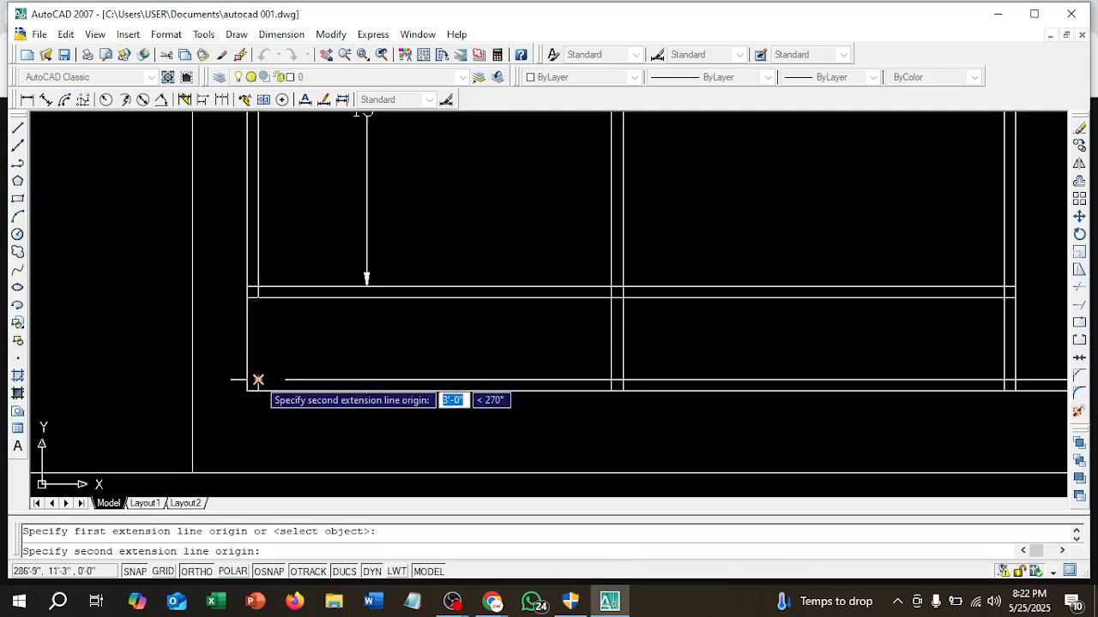
click(258, 388)
click(321, 337)
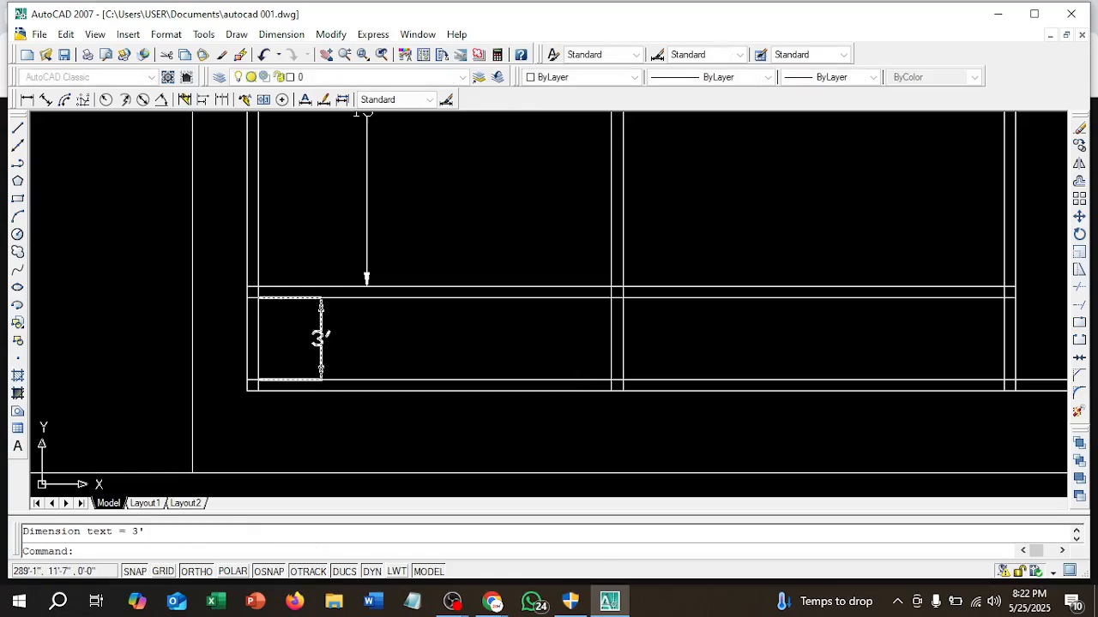
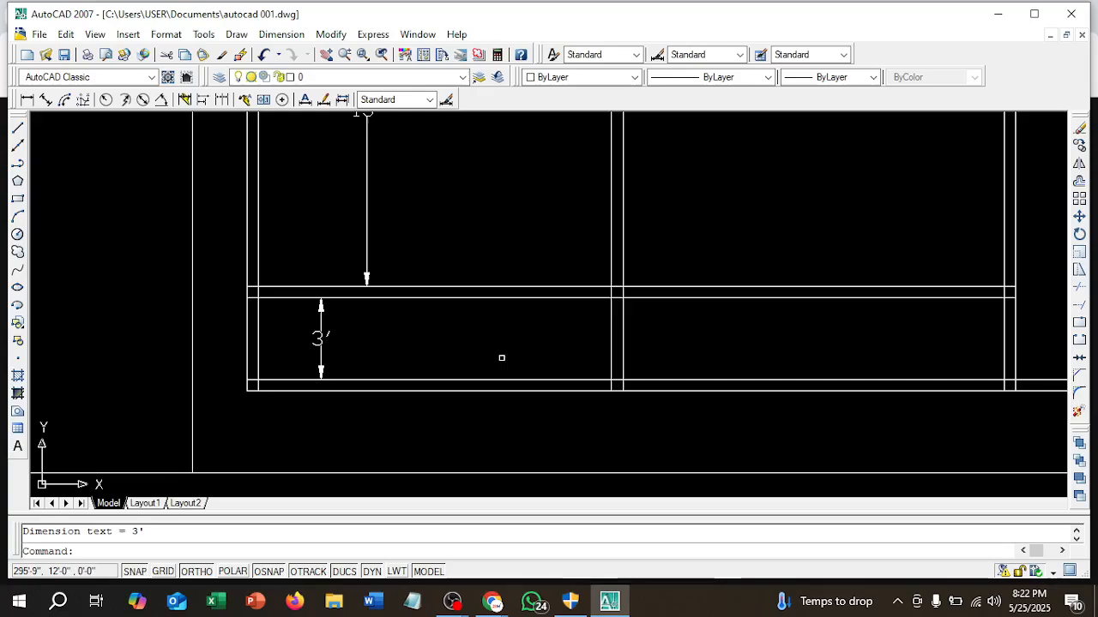
- Examine the depths of the 13' room and the narrow strip below it in relation to the rest of the plan
scroll(532, 346, down, 2)
middle_drag(531, 351, 540, 406)
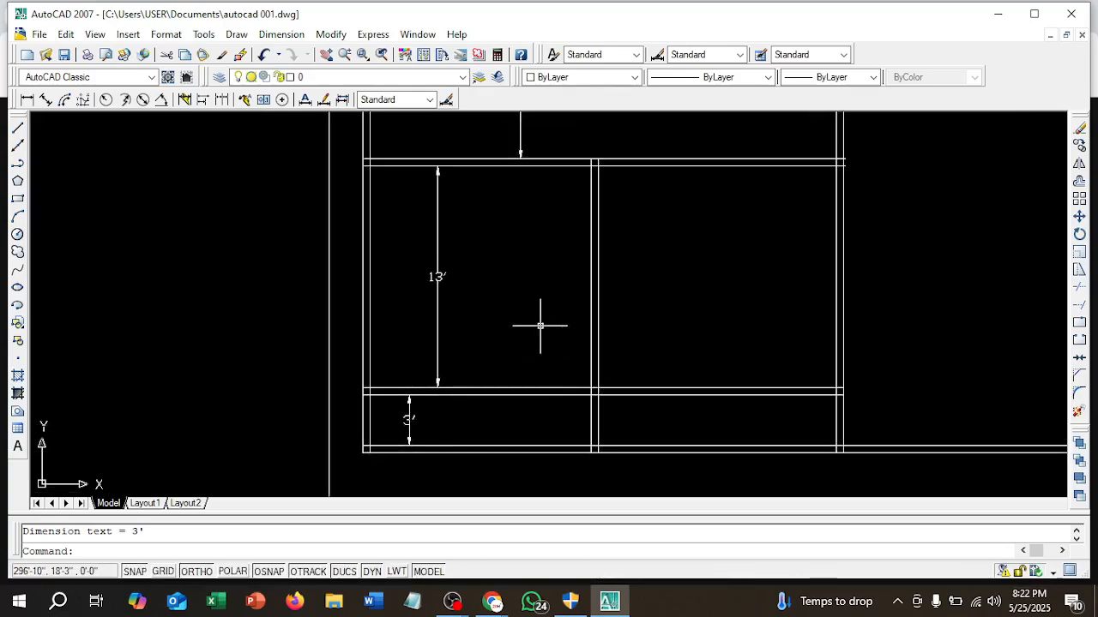
scroll(555, 420, up, 2)
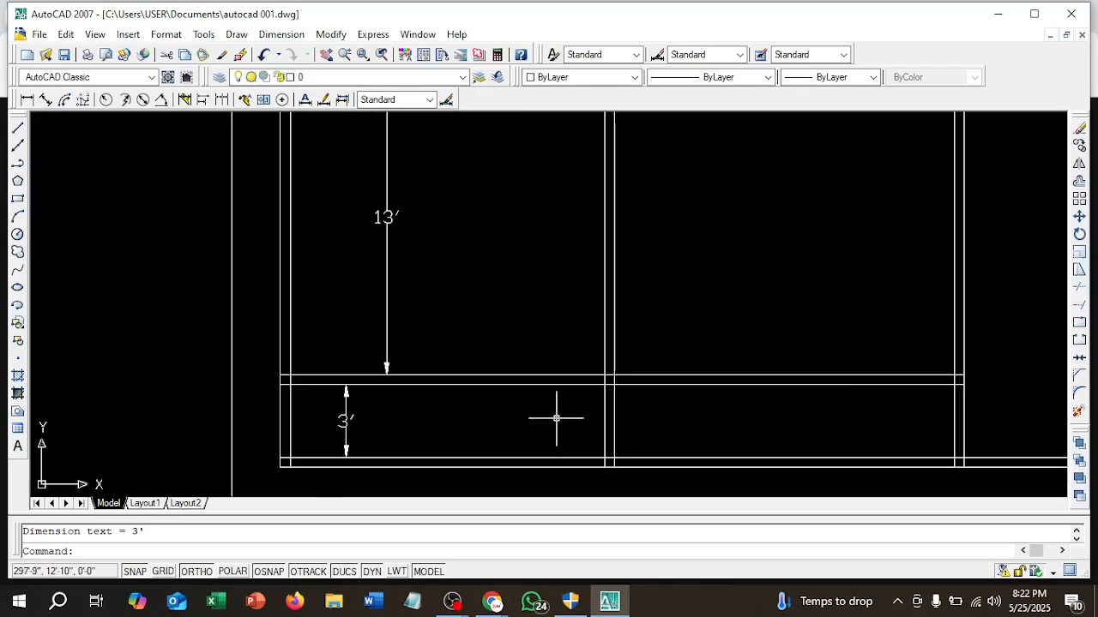
scroll(538, 388, down, 1)
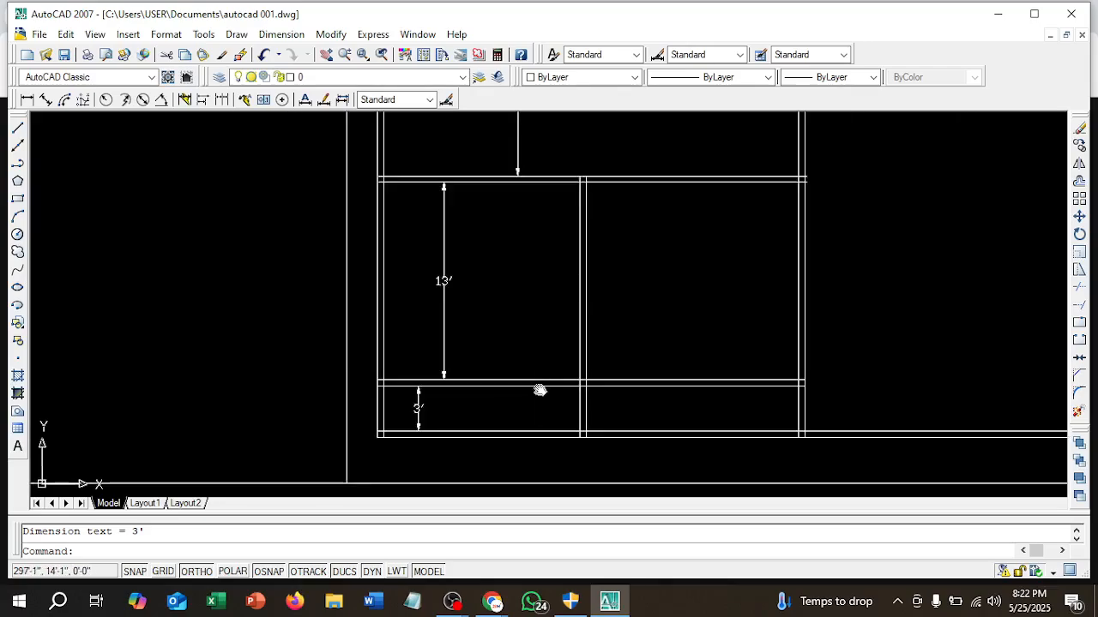
middle_drag(540, 390, 547, 413)
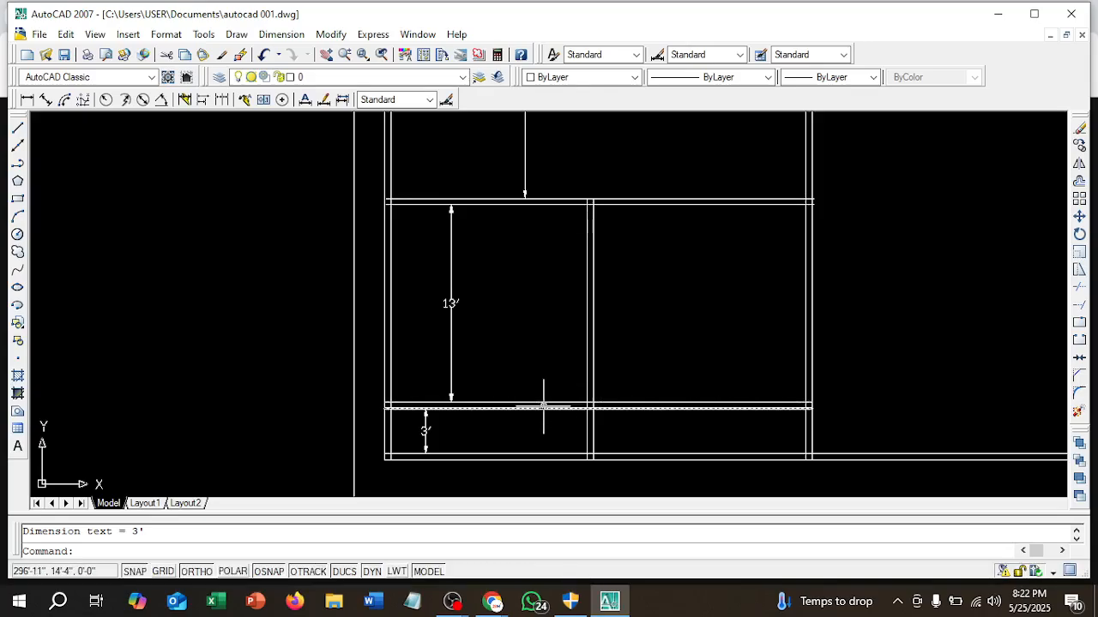
middle_drag(521, 351, 524, 375)
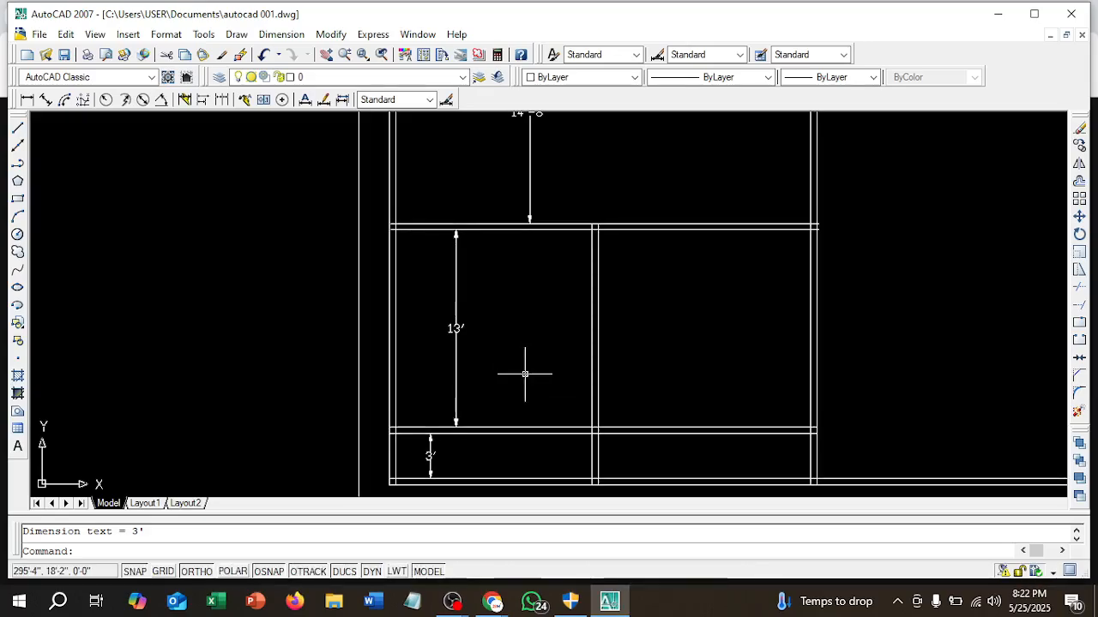
scroll(528, 355, down, 2)
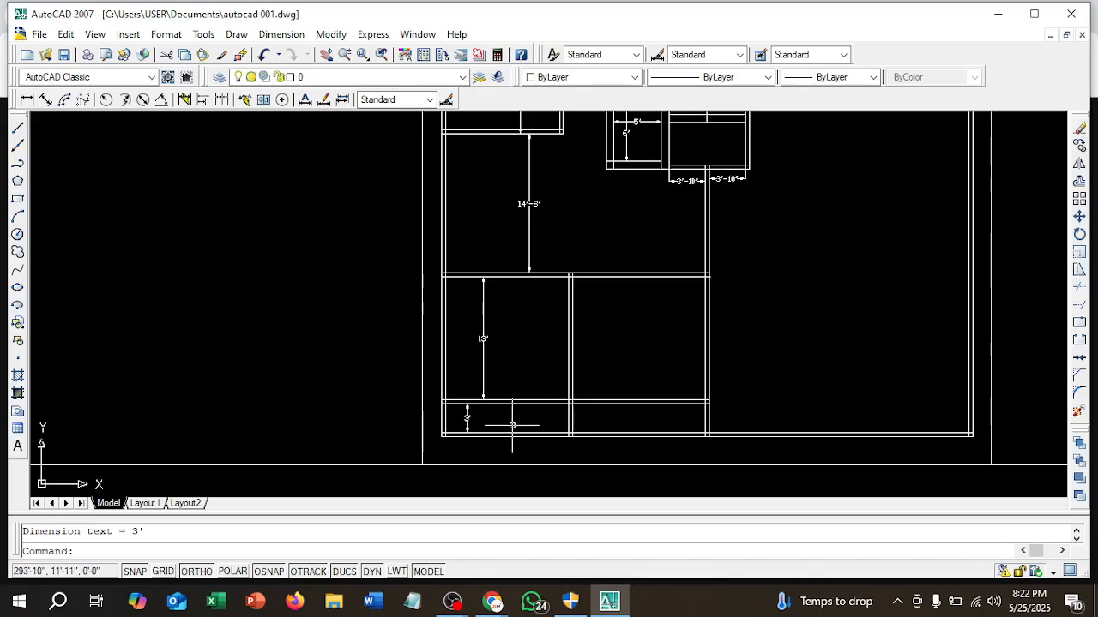
scroll(512, 425, up, 4)
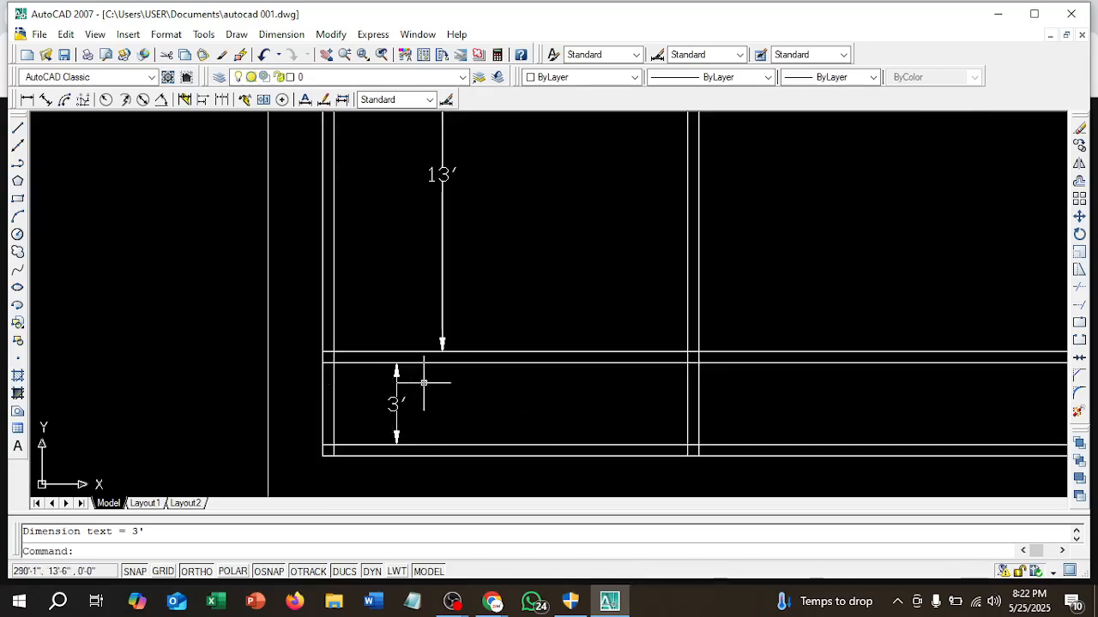
scroll(497, 386, down, 3)
middle_drag(502, 385, 485, 394)
scroll(459, 393, up, 3)
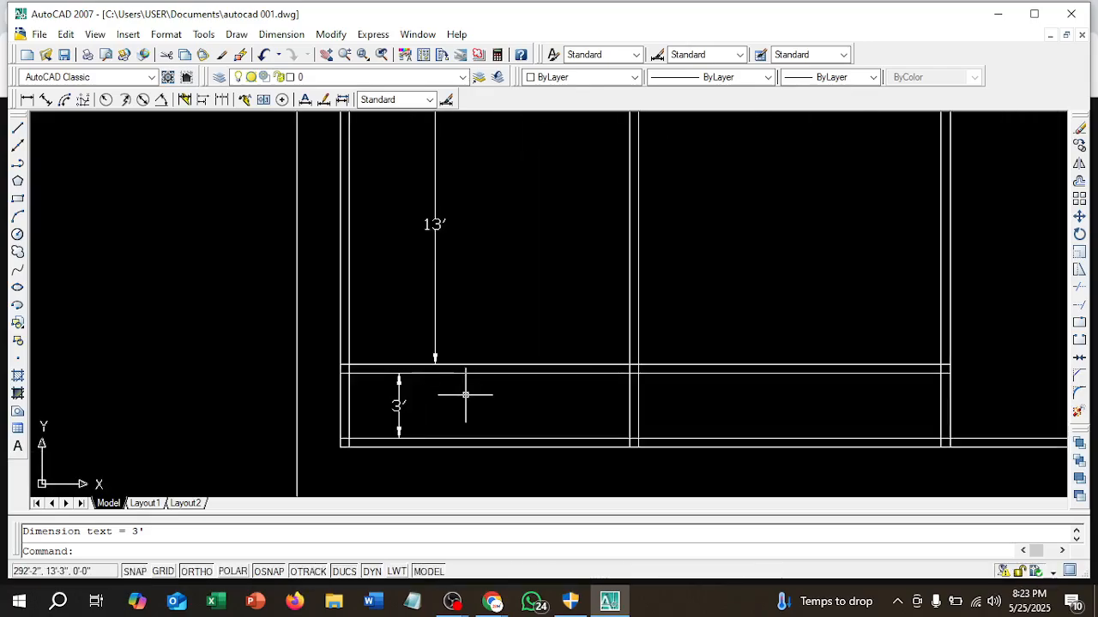
- Stretch the lower wall of the 13' lower-left room upward by 1', together with its junctions across both lower rooms
text(s)
key(Return)
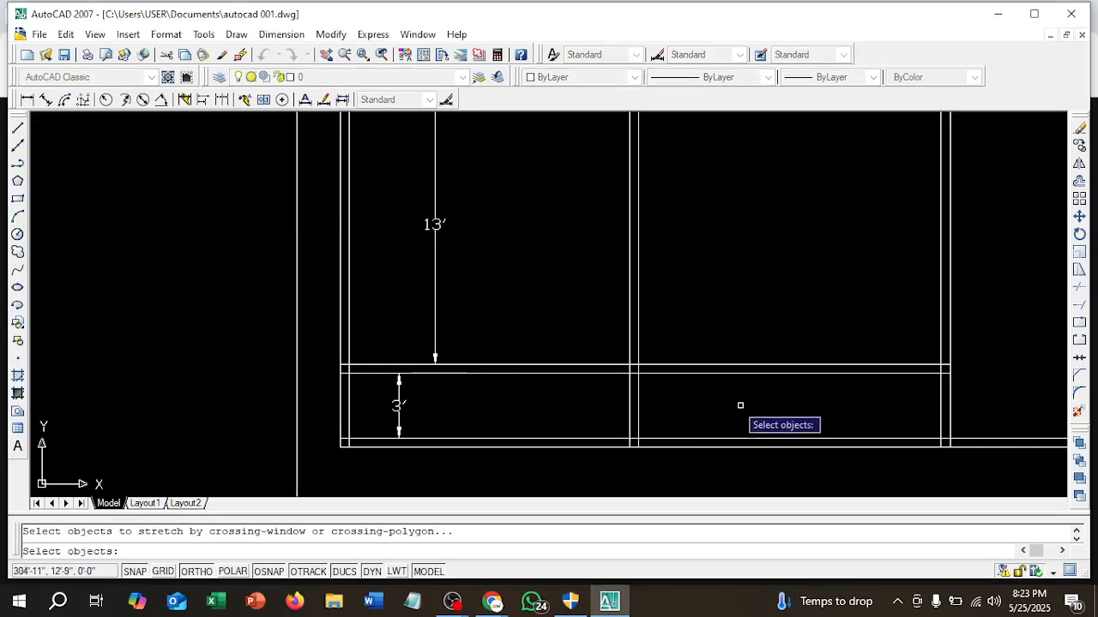
mouse_move(770, 399)
middle_down()
mouse_move(706, 404)
mouse_move(718, 404)
middle_up()
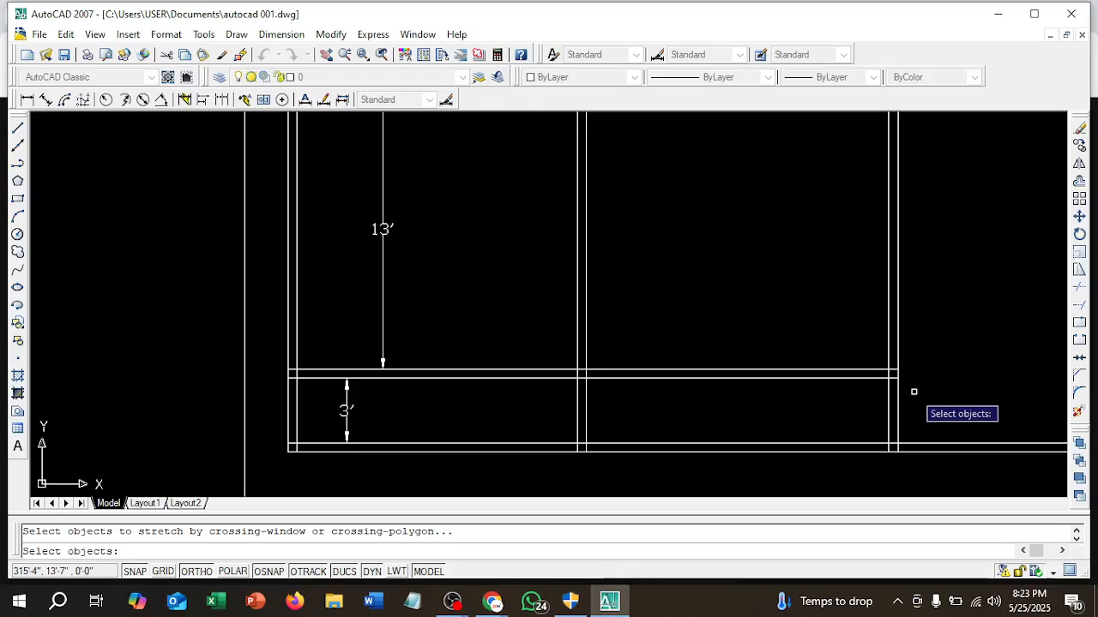
click(914, 394)
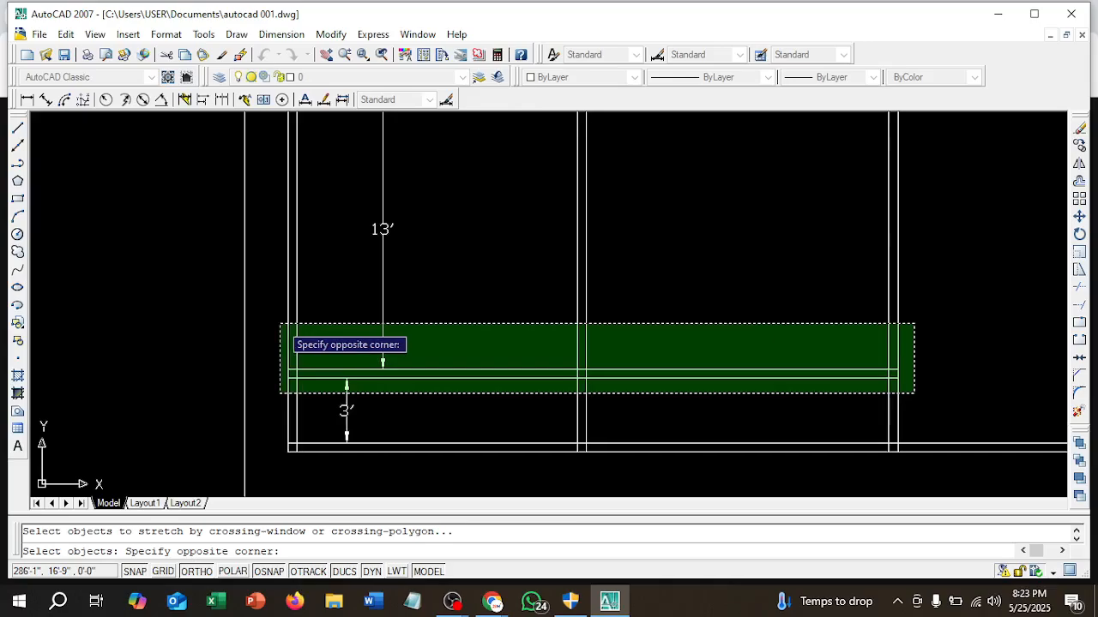
click(280, 324)
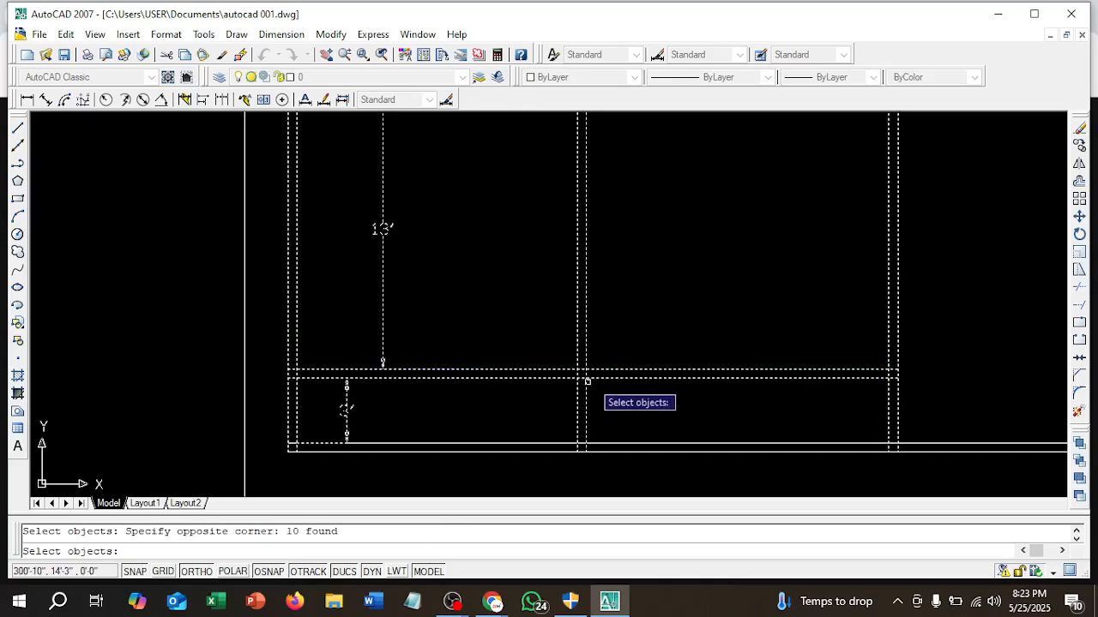
key(Return)
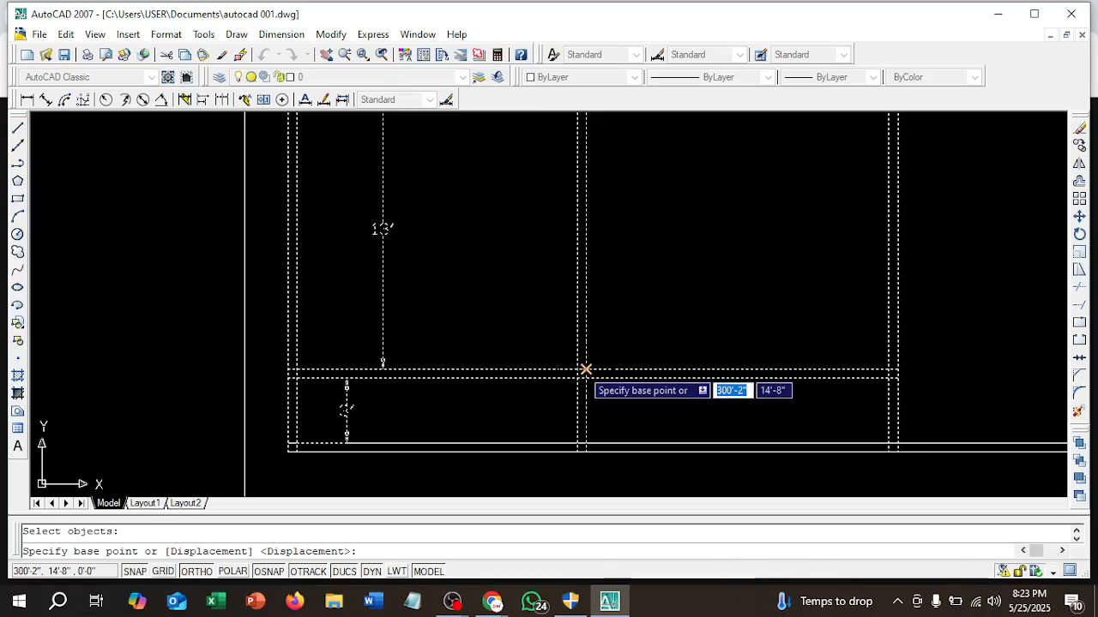
click(586, 370)
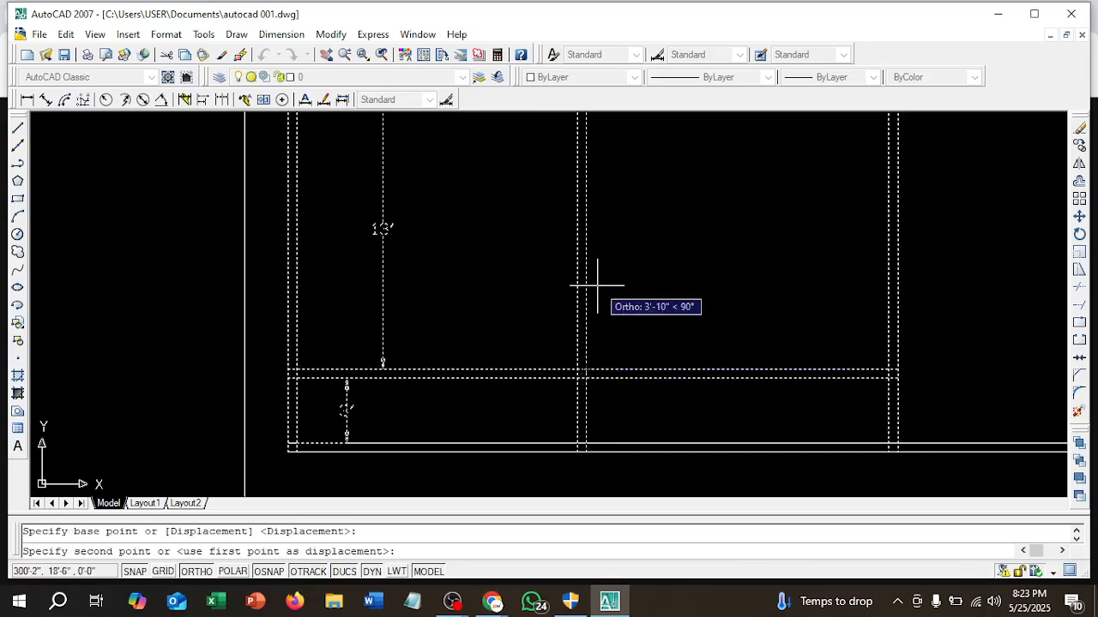
text(1)
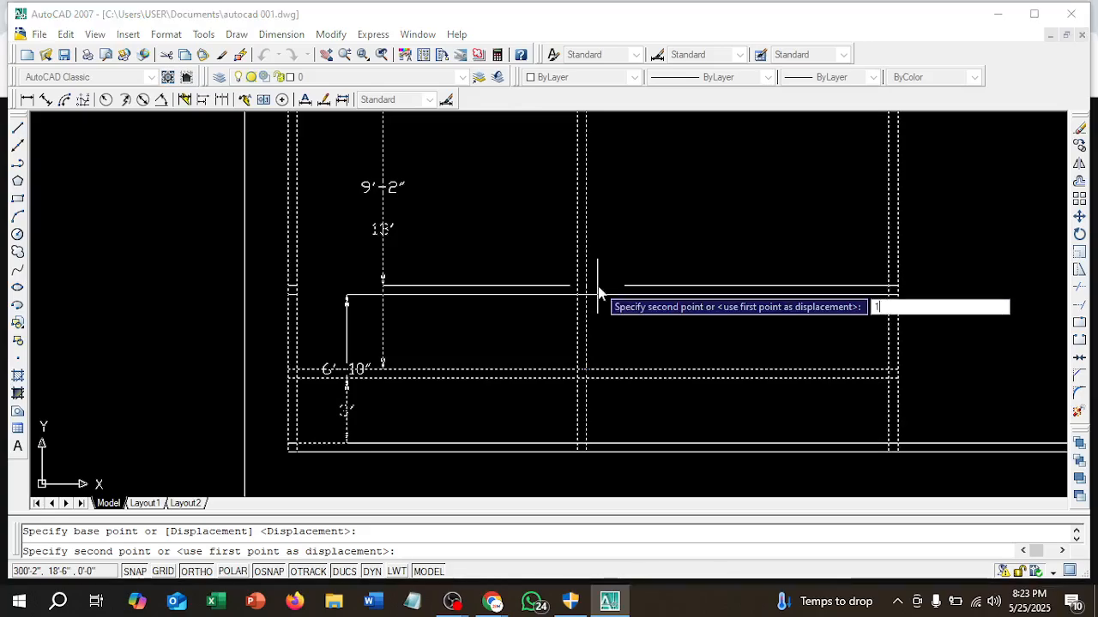
text(')
key(Return)
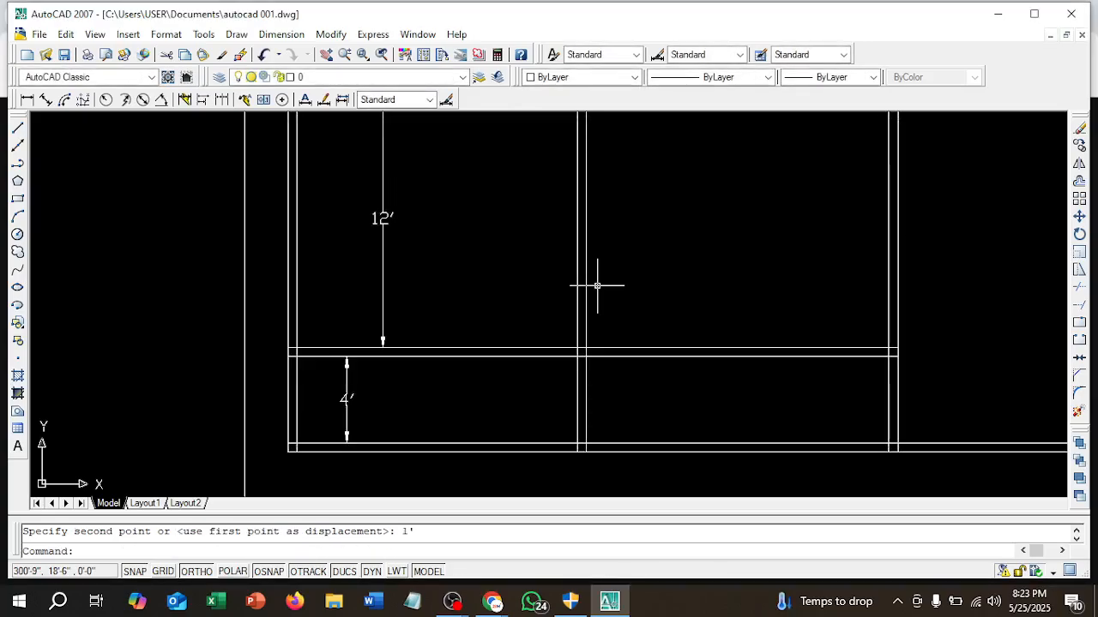
- Stretch the upper wall of the two lower rooms upward by 1', from the left exterior wall to the wall below the staircase
scroll(611, 323, down, 2)
middle_drag(610, 323, 591, 458)
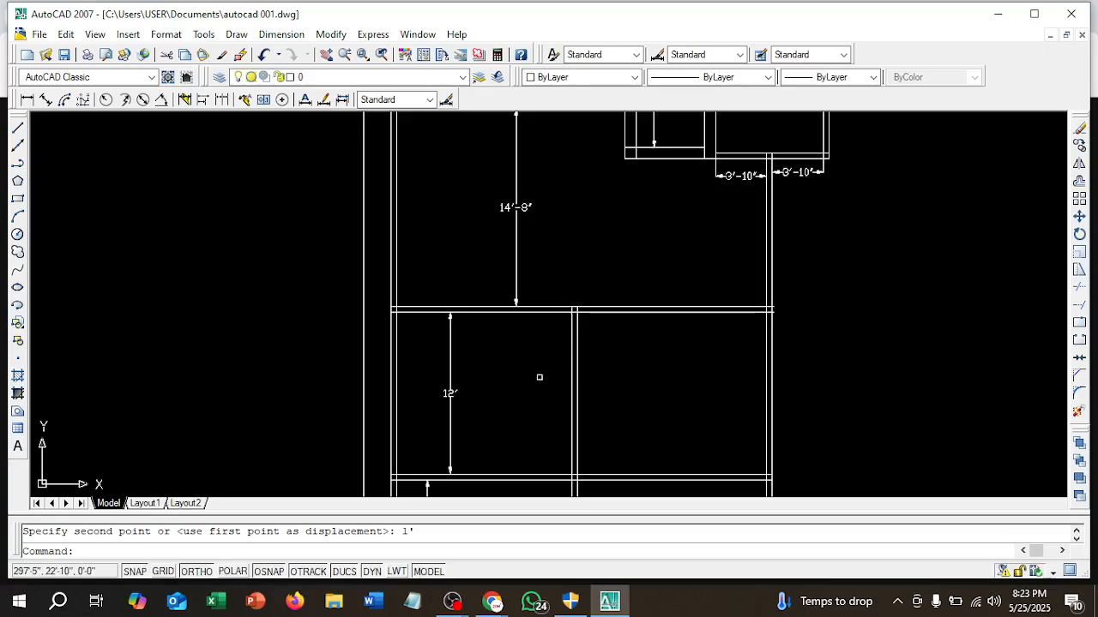
mouse_move(537, 377)
middle_down()
mouse_move(545, 240)
mouse_move(485, 347)
mouse_move(485, 392)
middle_up()
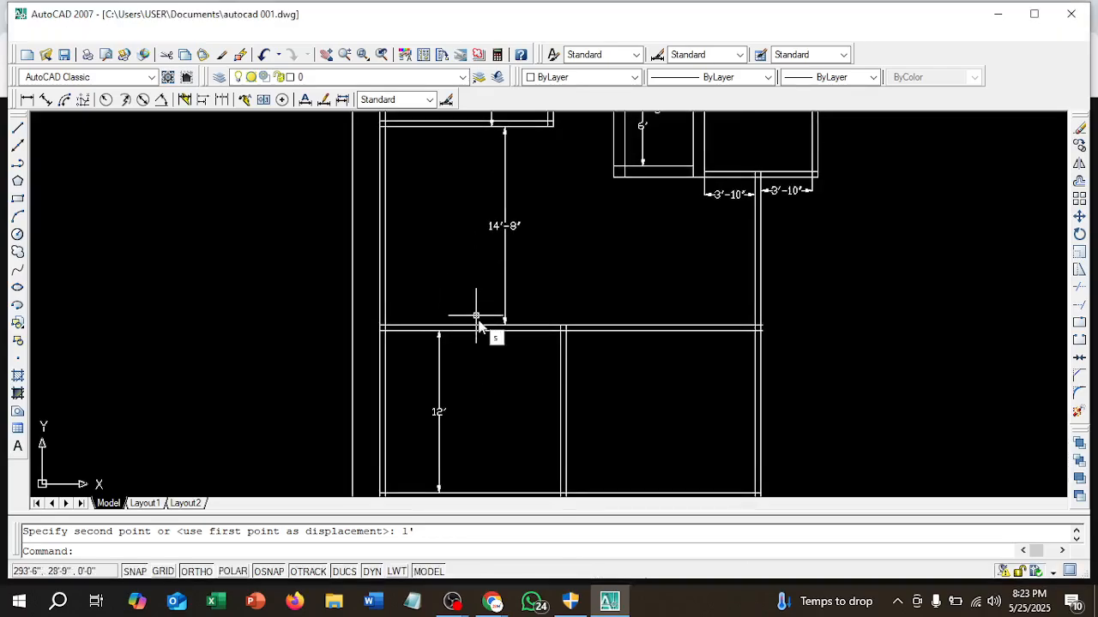
text(s)
key(Return)
click(814, 376)
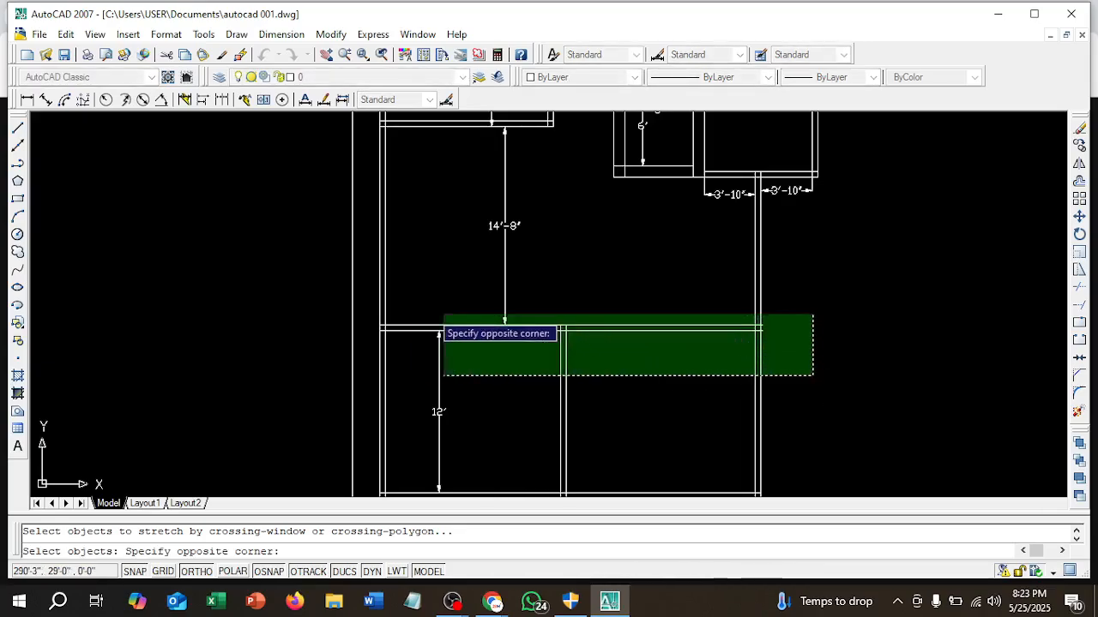
click(372, 308)
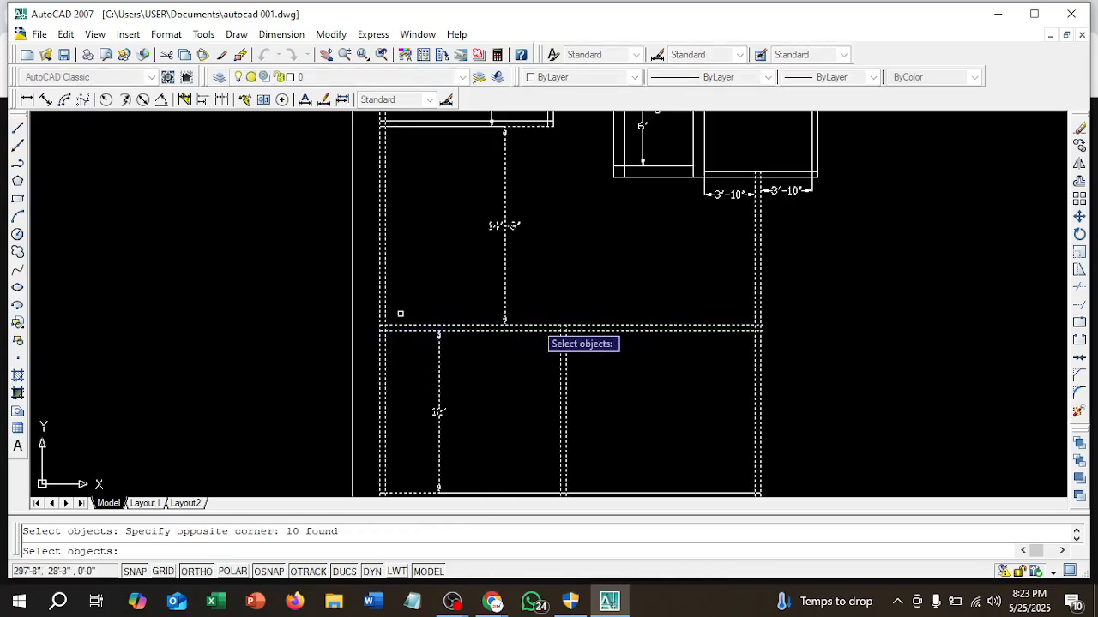
key(Return)
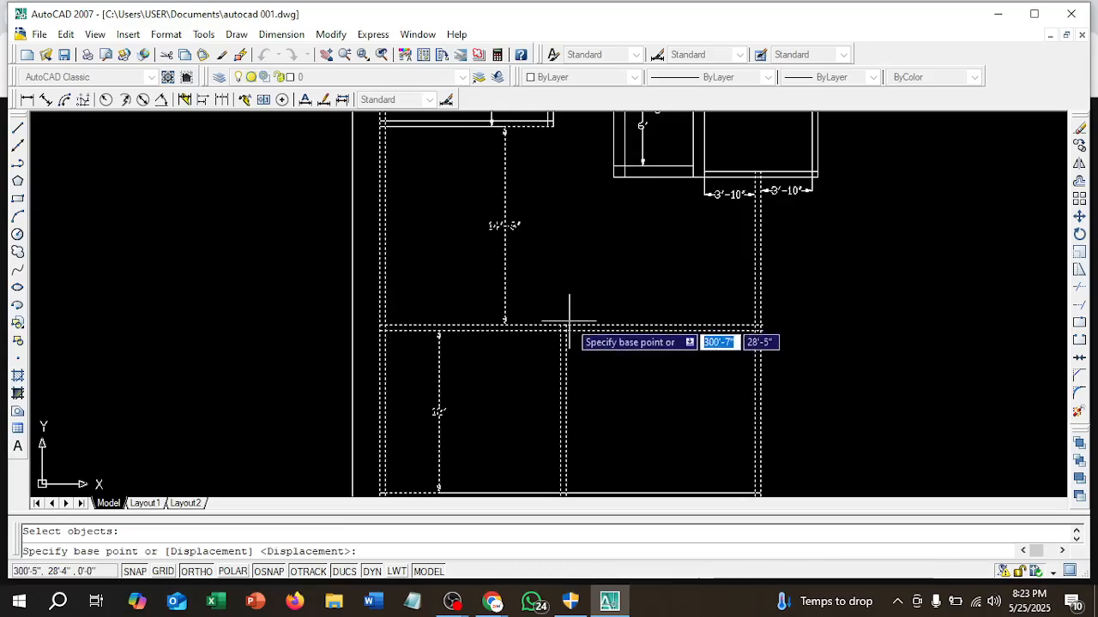
click(566, 325)
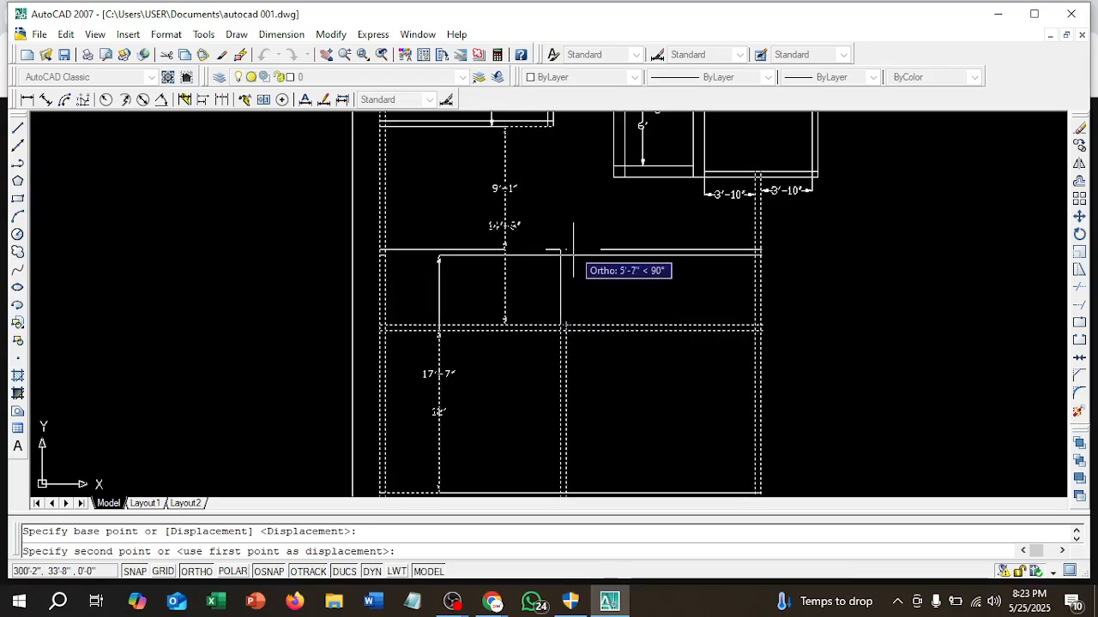
text(1')
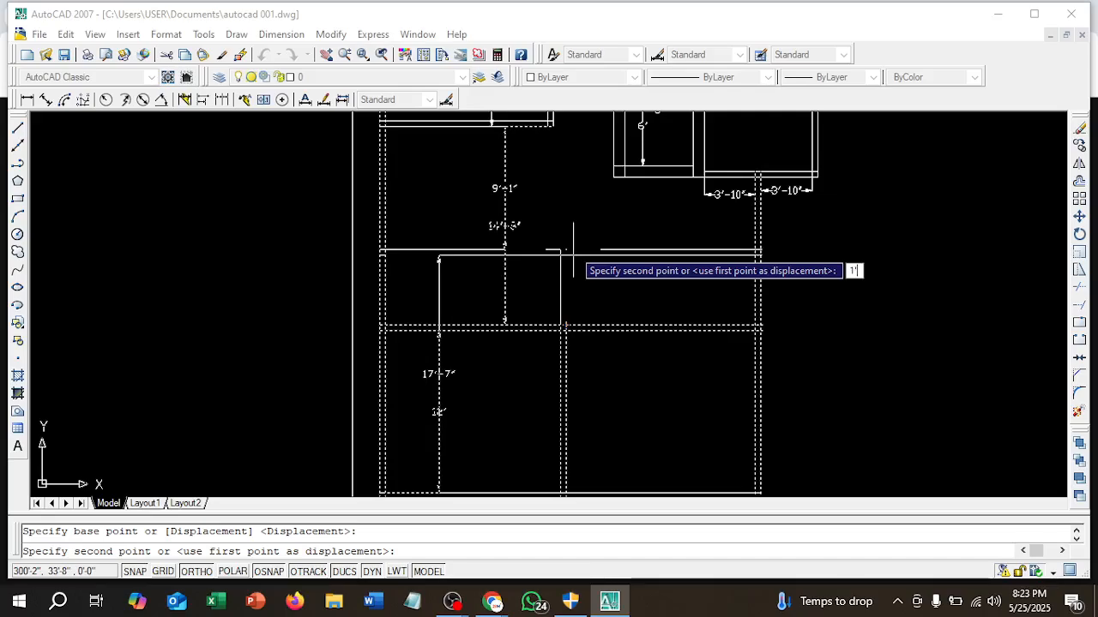
key(Return)
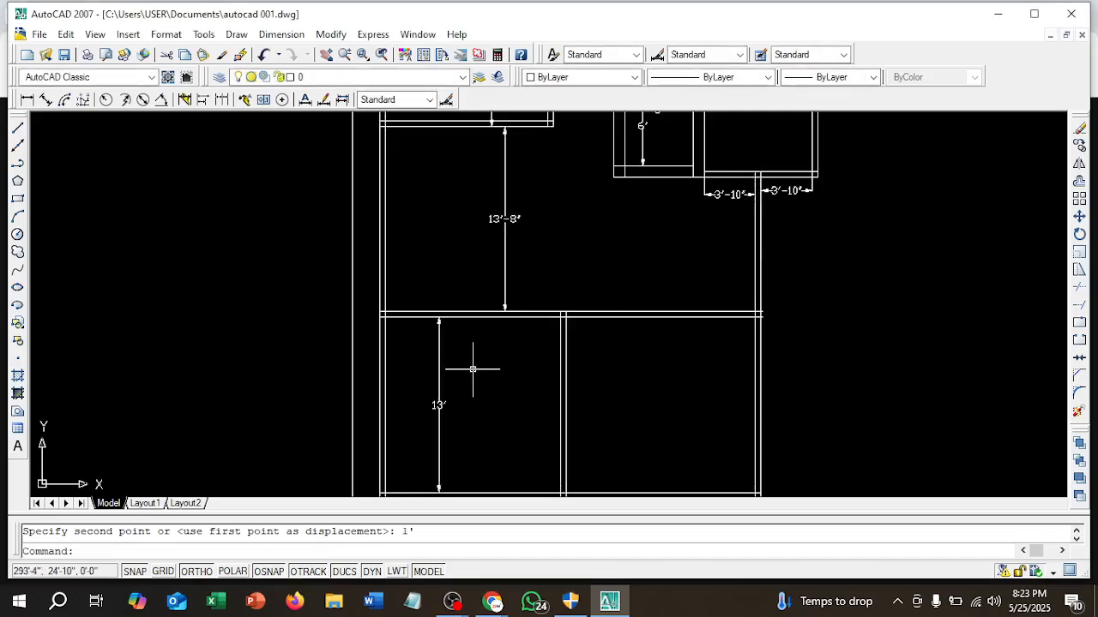
- Try a horizontal linear dimension across the narrow lower-left strip, placed along the exterior wall, and delete it
scroll(473, 370, down, 2)
middle_drag(483, 368, 486, 318)
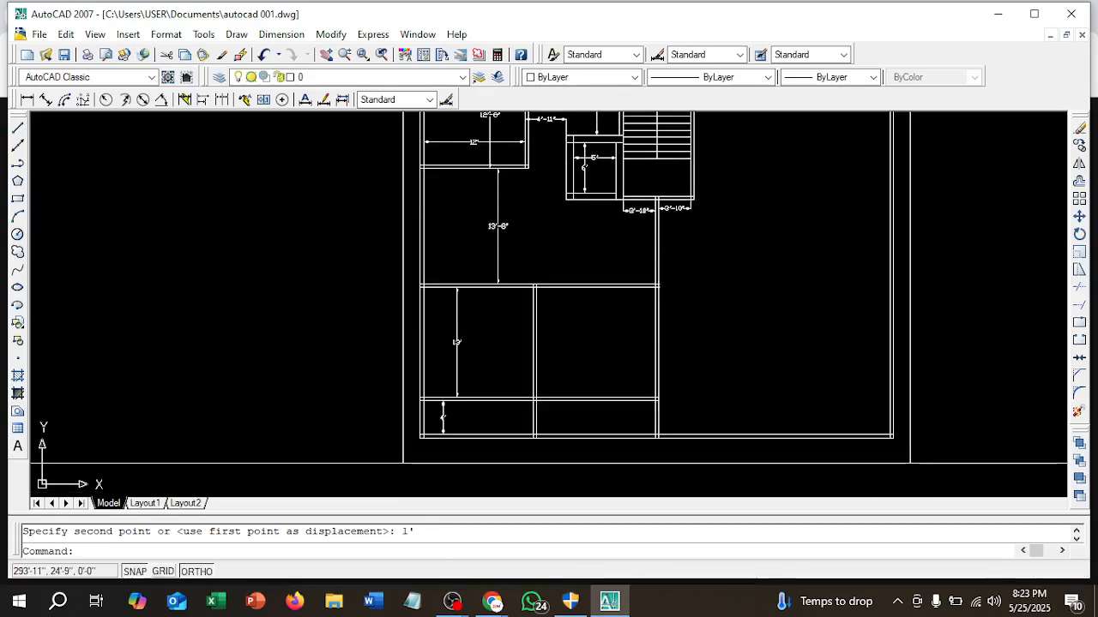
scroll(524, 417, up, 3)
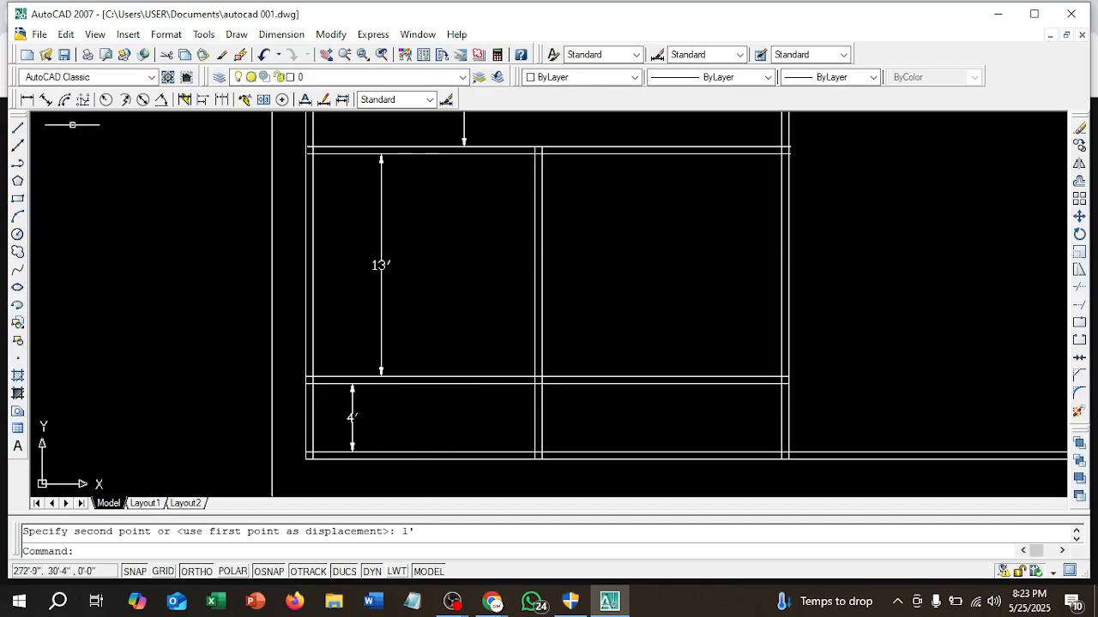
click(27, 99)
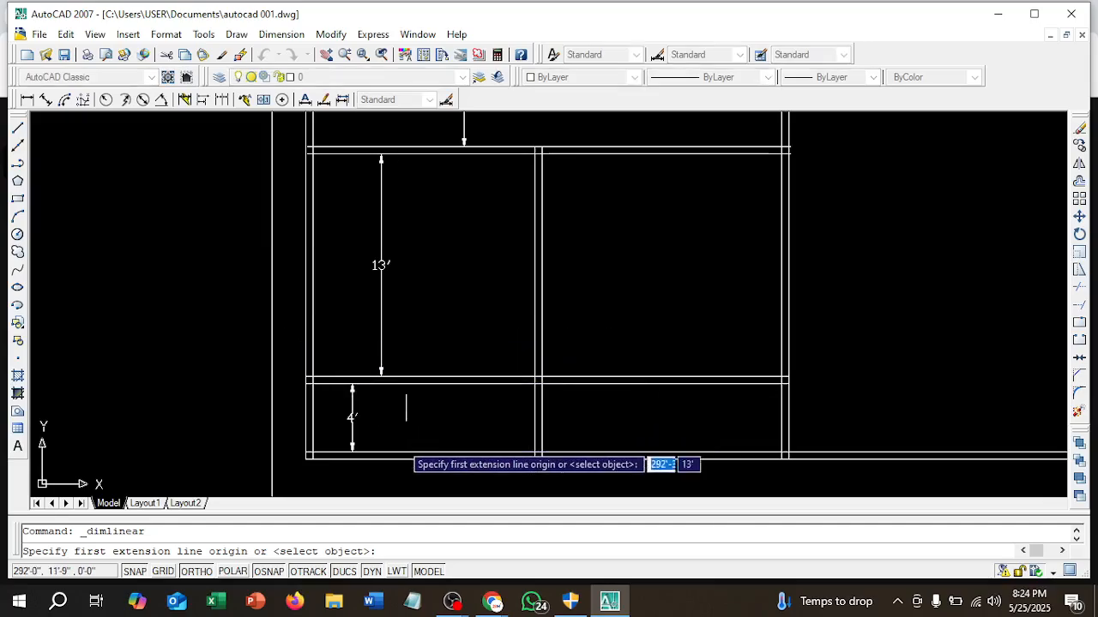
click(312, 384)
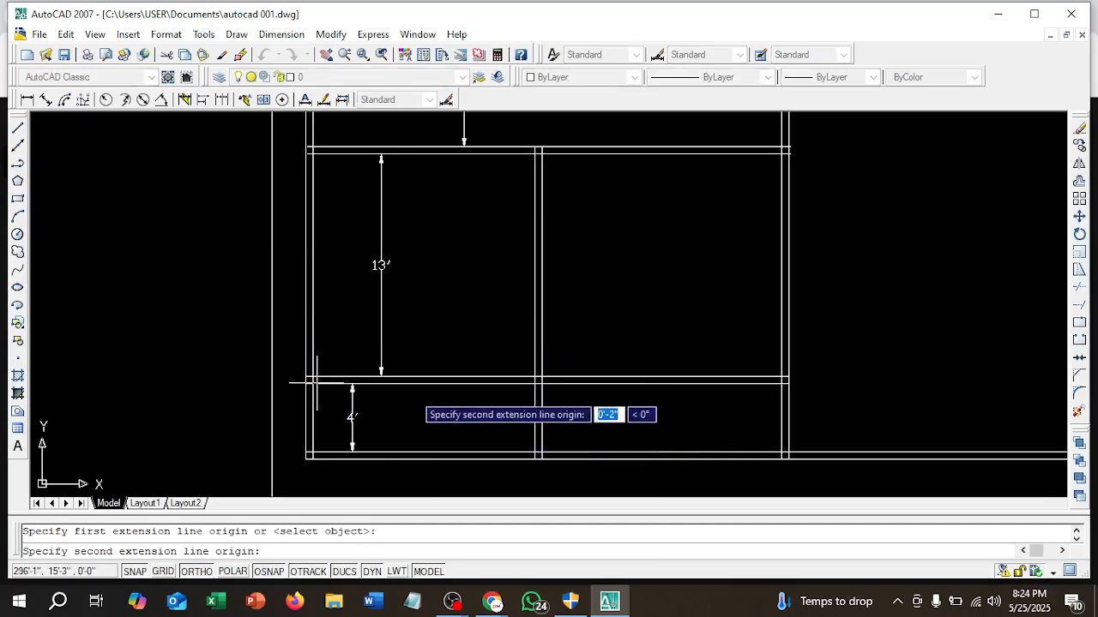
click(539, 383)
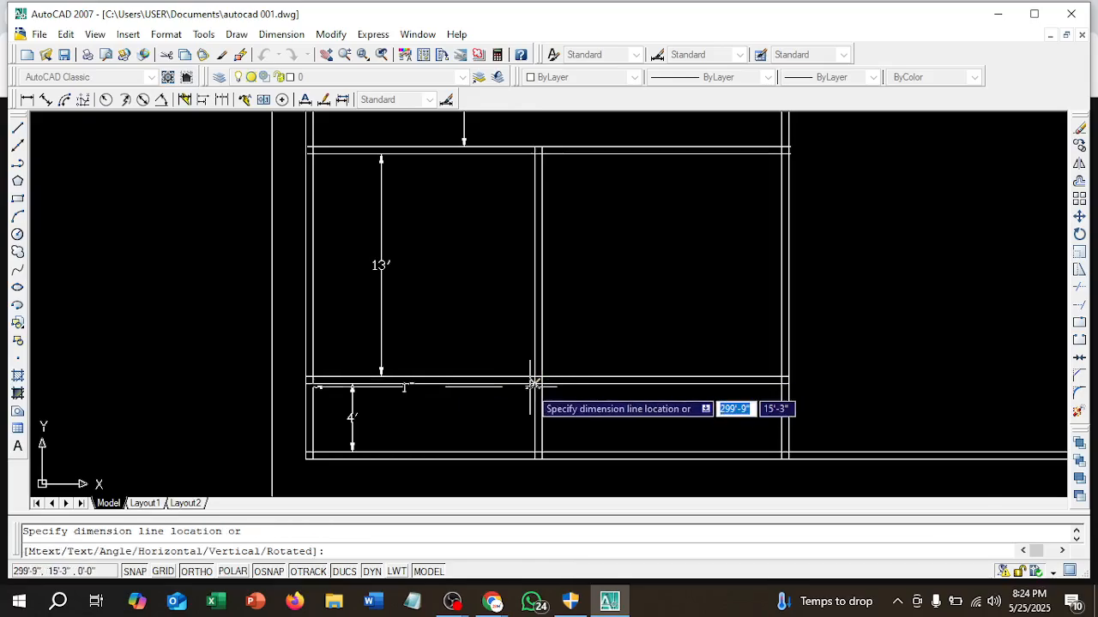
click(532, 459)
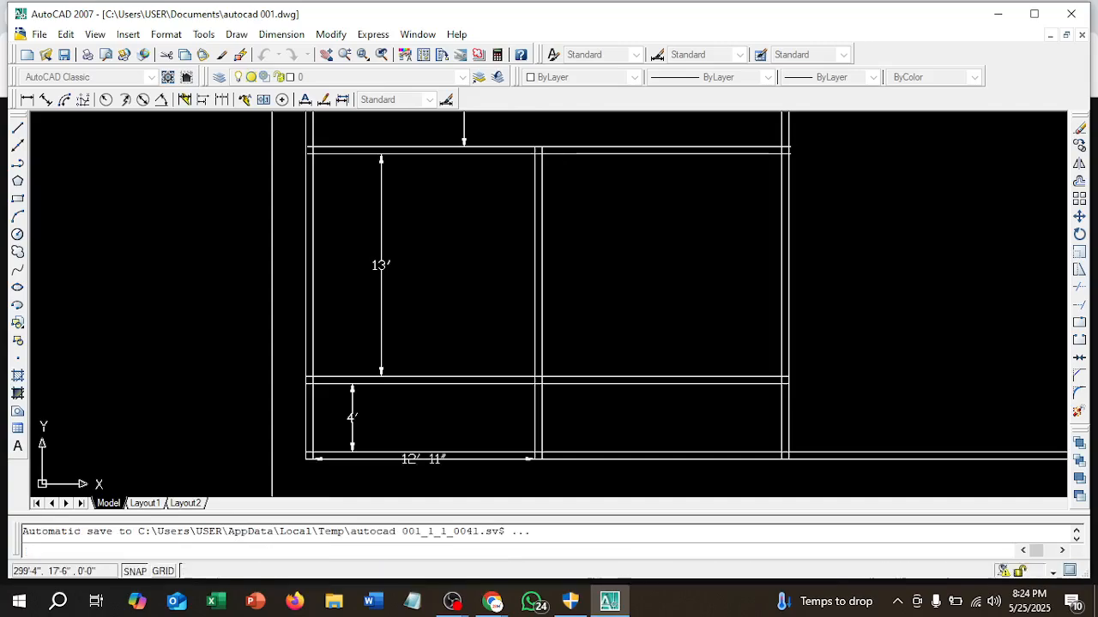
scroll(476, 397, up, 2)
middle_drag(458, 358, 471, 305)
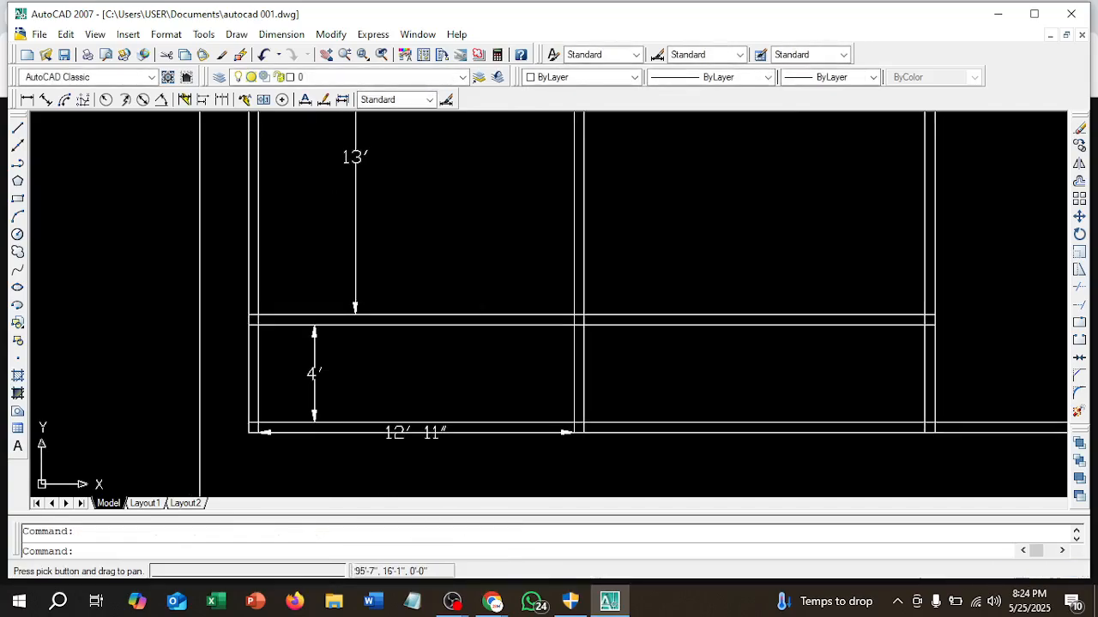
click(404, 435)
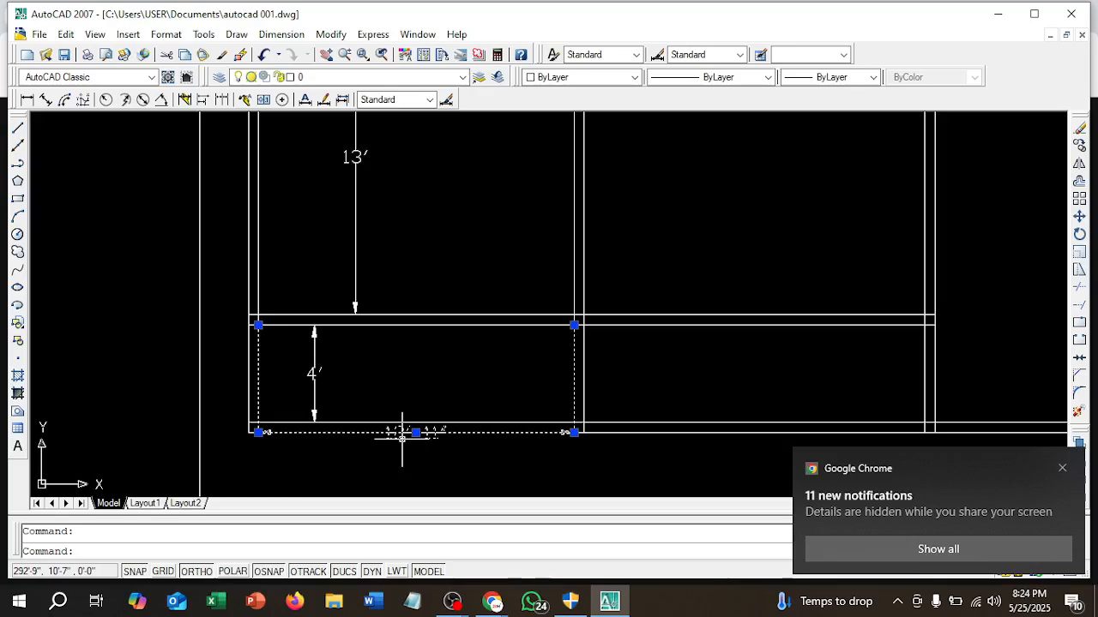
key(Delete)
- Replace the lower-left room's vertical dimension with a horizontal linear dimension between its side walls' inner faces, placed just above its lower wall
scroll(403, 351, up, 2)
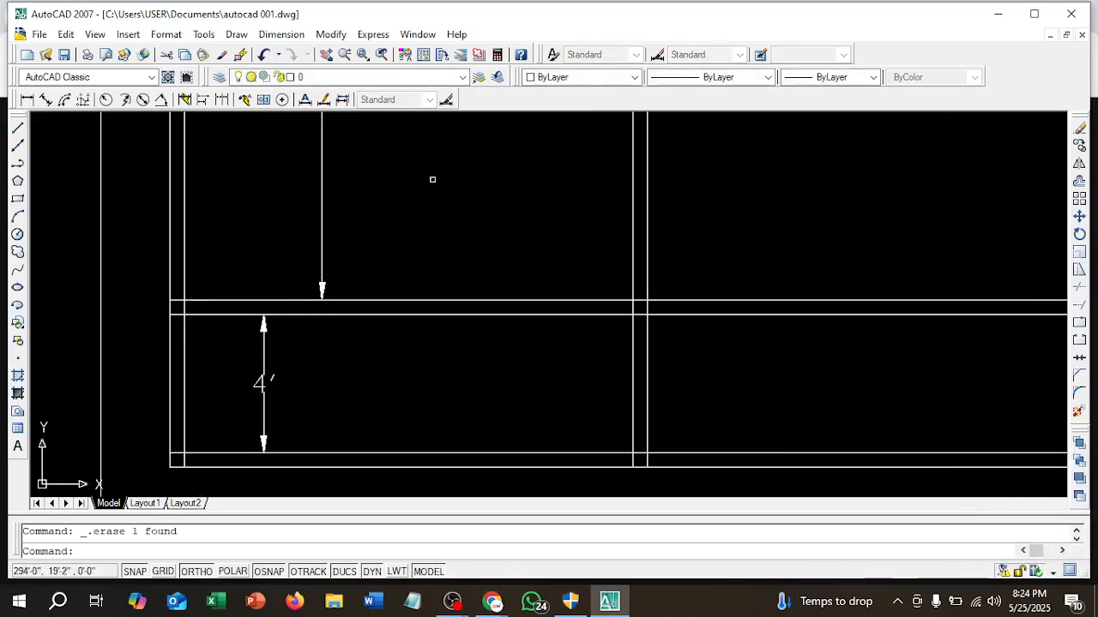
click(321, 274)
key(Delete)
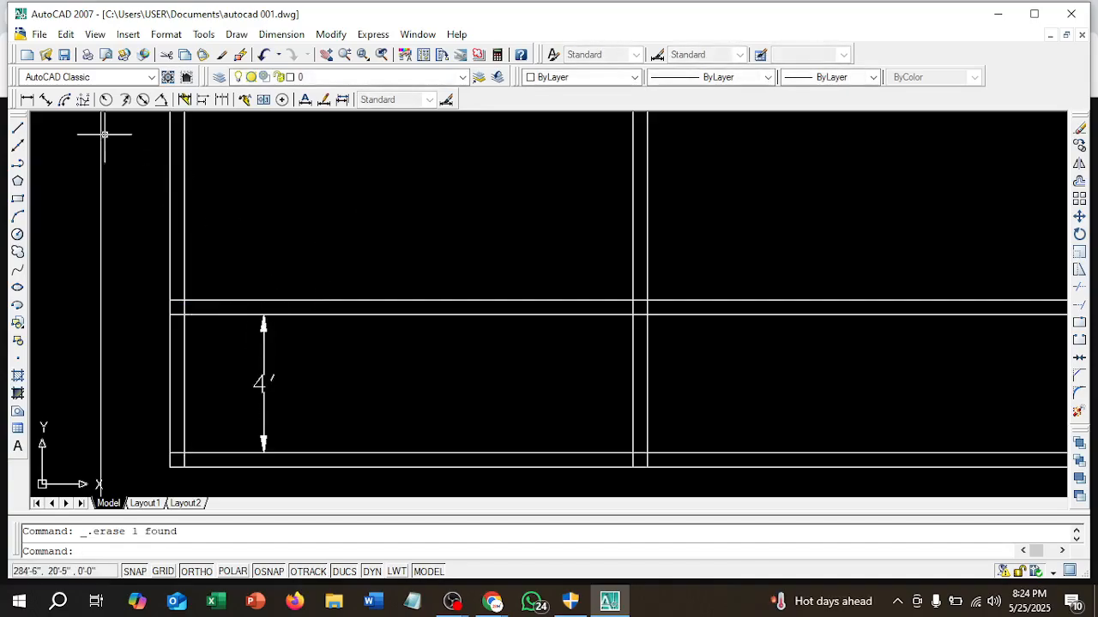
click(27, 100)
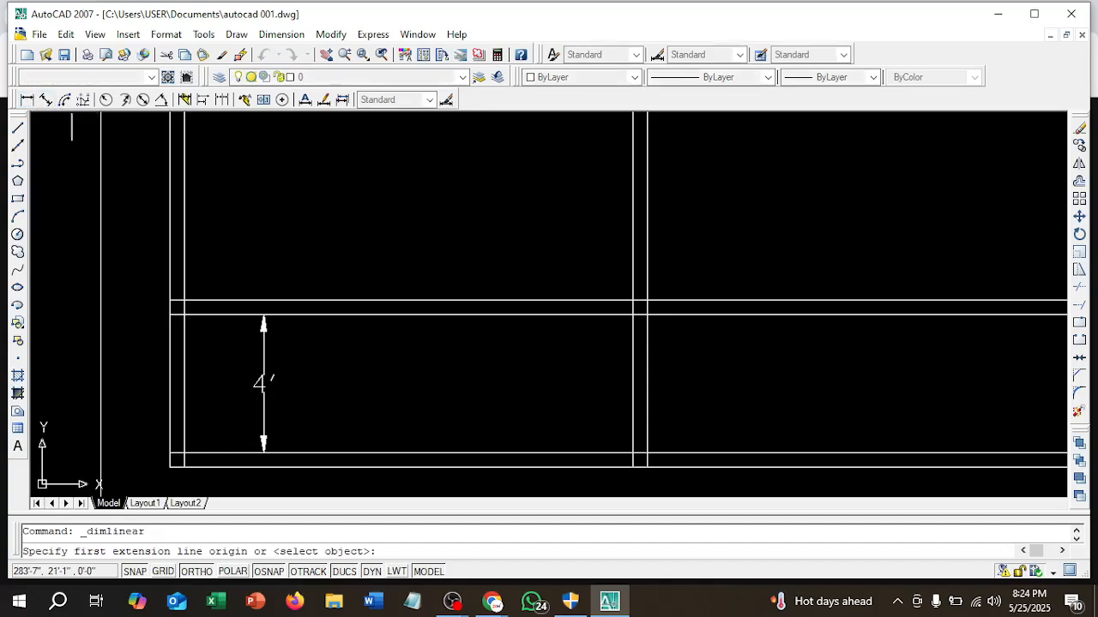
click(175, 299)
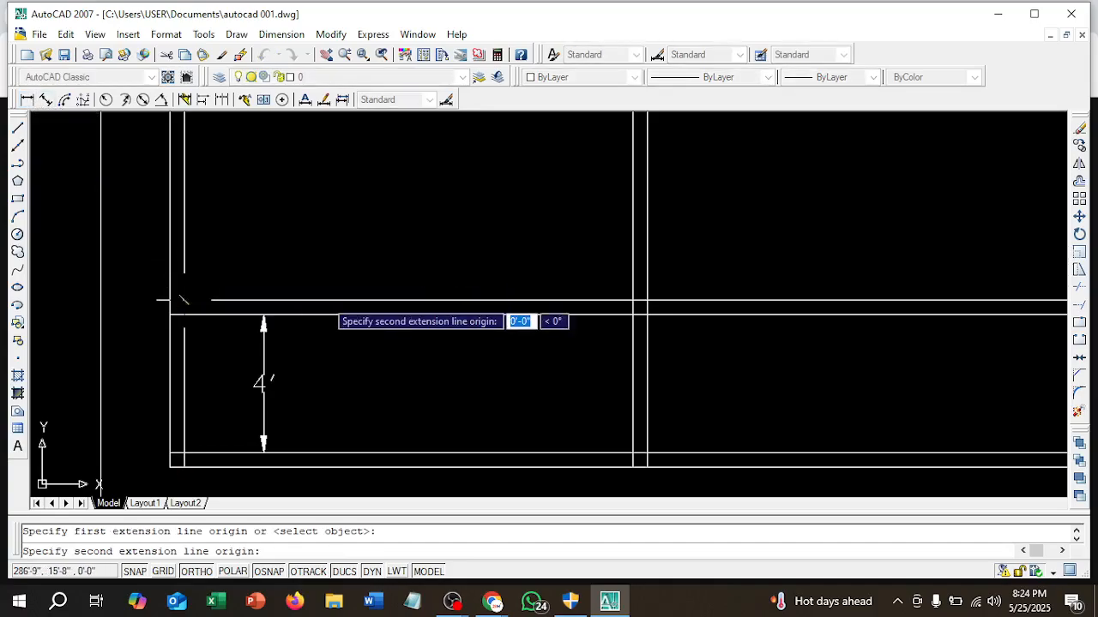
click(632, 300)
click(609, 230)
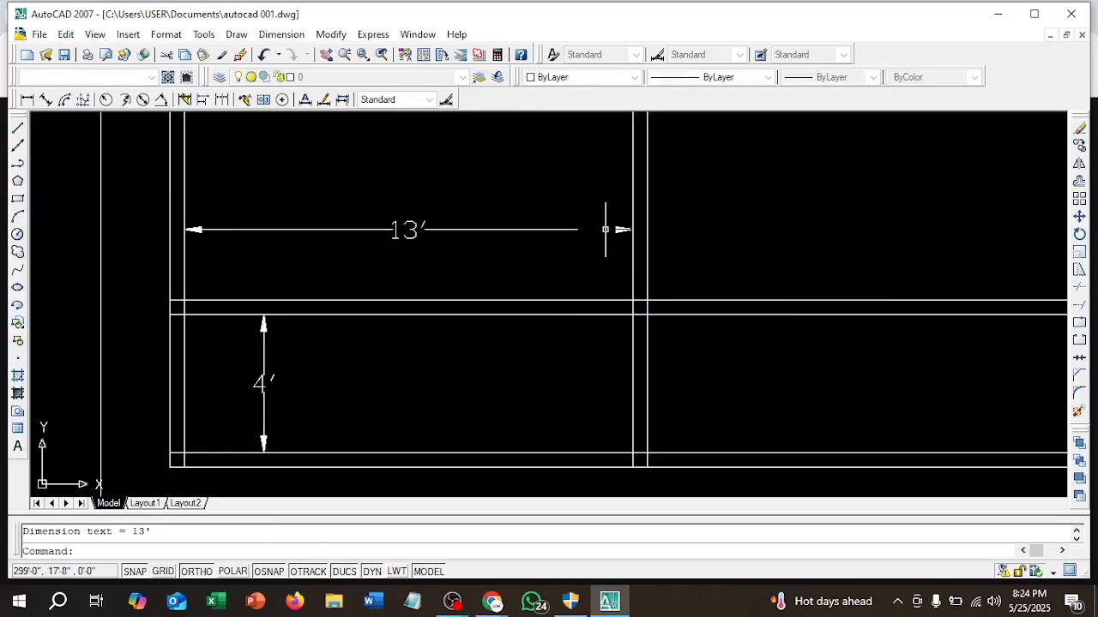
scroll(473, 234, down, 2)
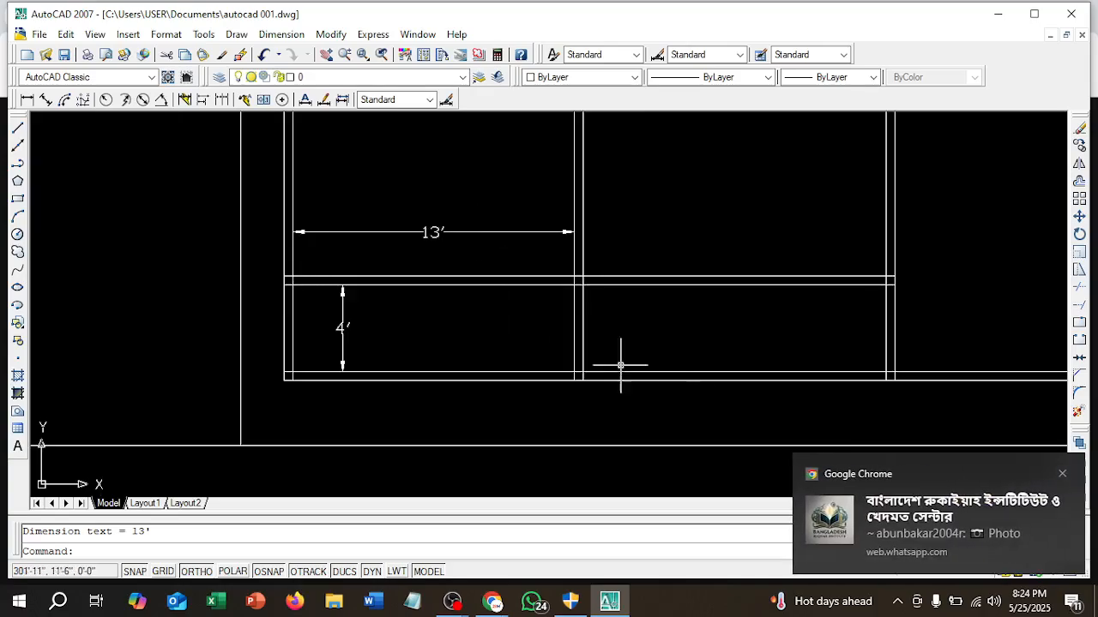
- Dismiss the two chat notifications and switch to Chrome to check the Google Meet call
click(1059, 474)
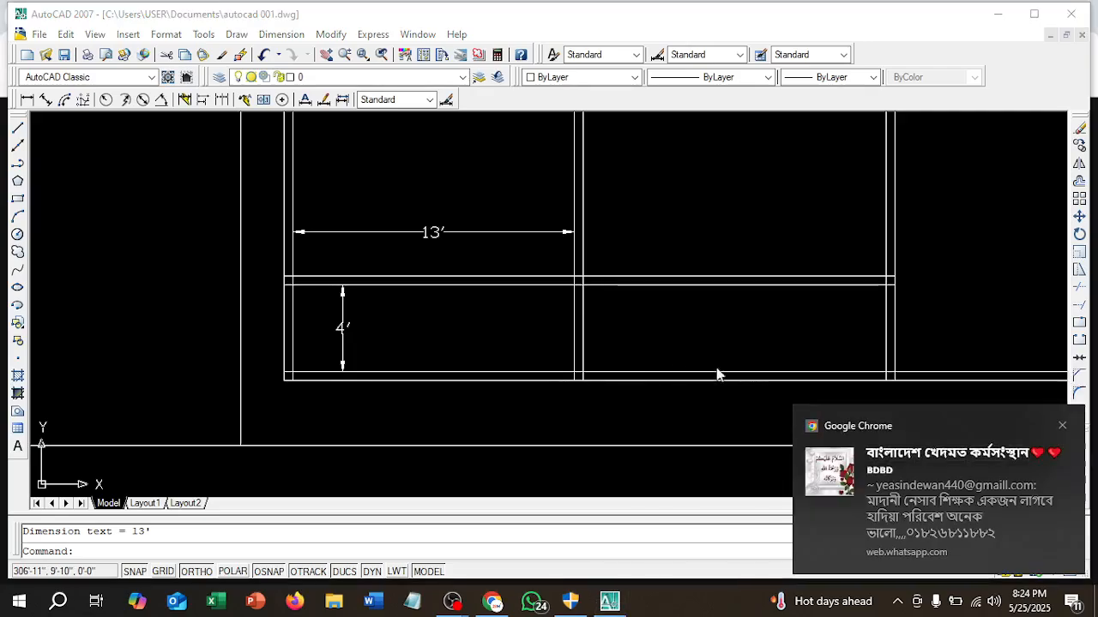
click(1061, 429)
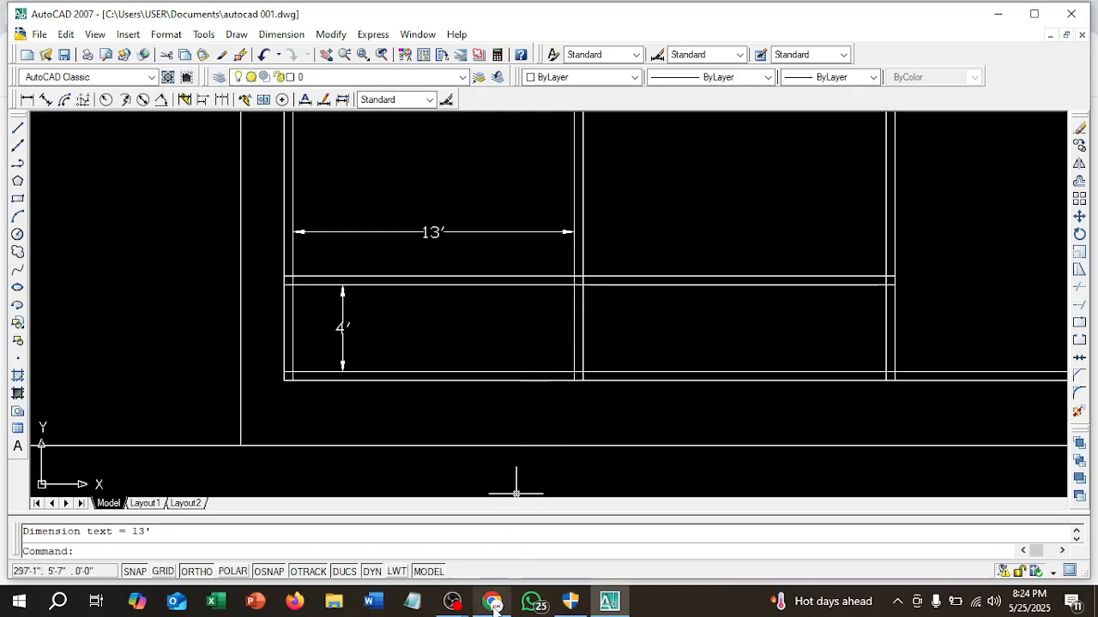
mouse_move(492, 600)
click(481, 555)
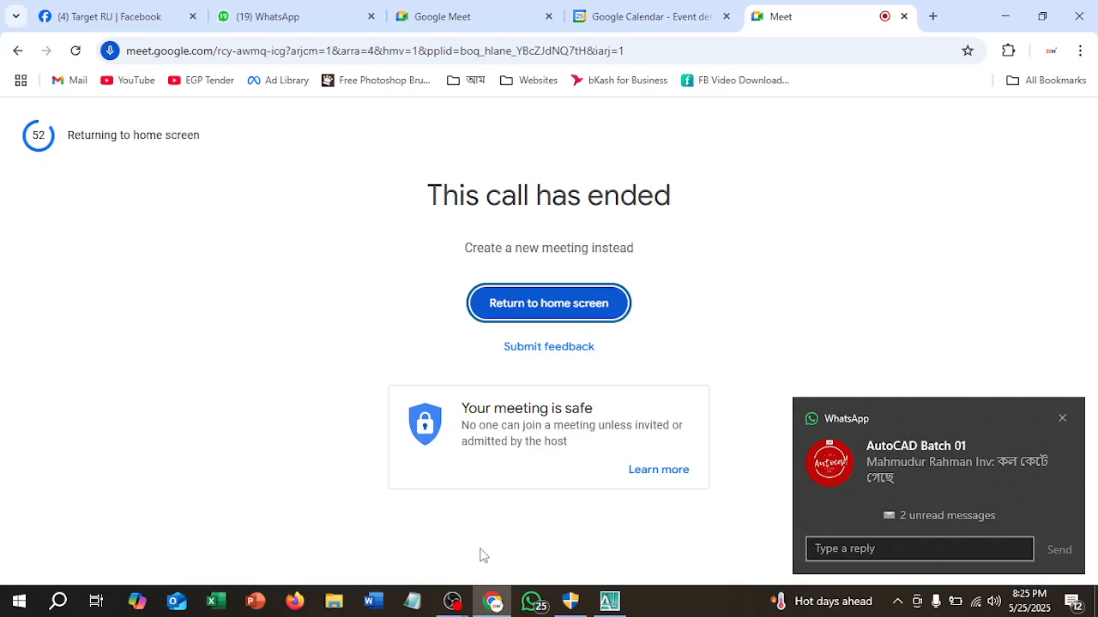
click(451, 609)
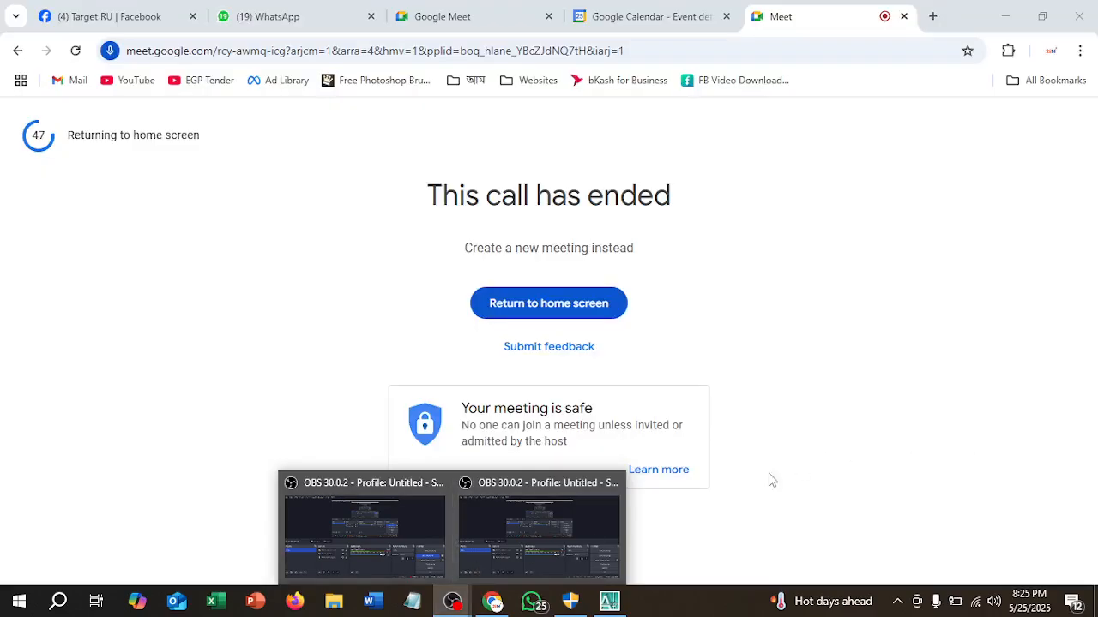
click(456, 601)
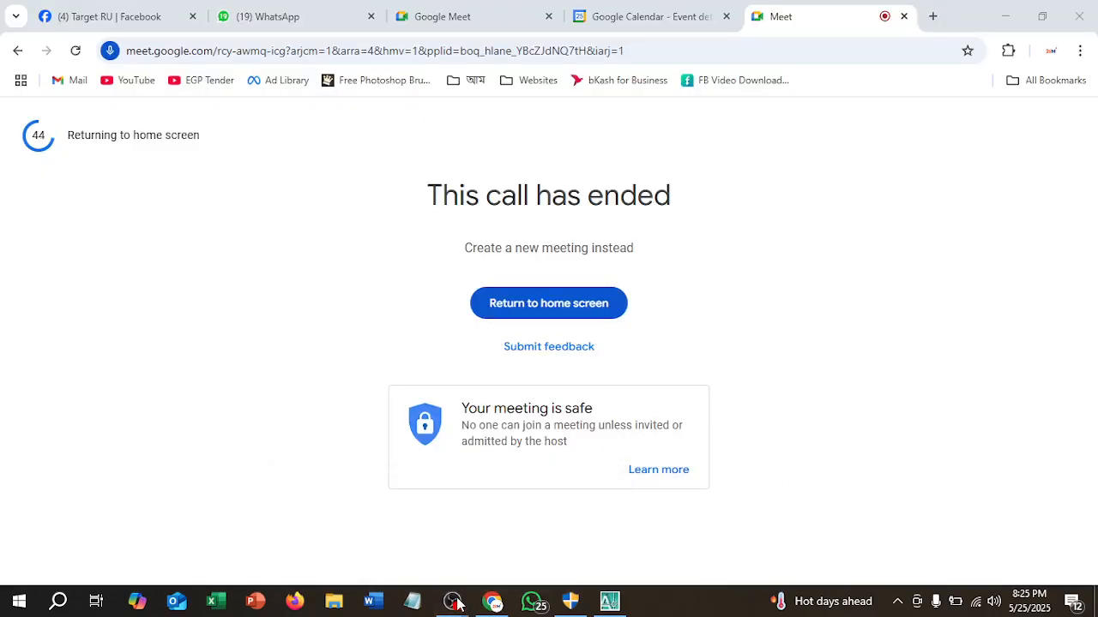
mouse_move(456, 602)
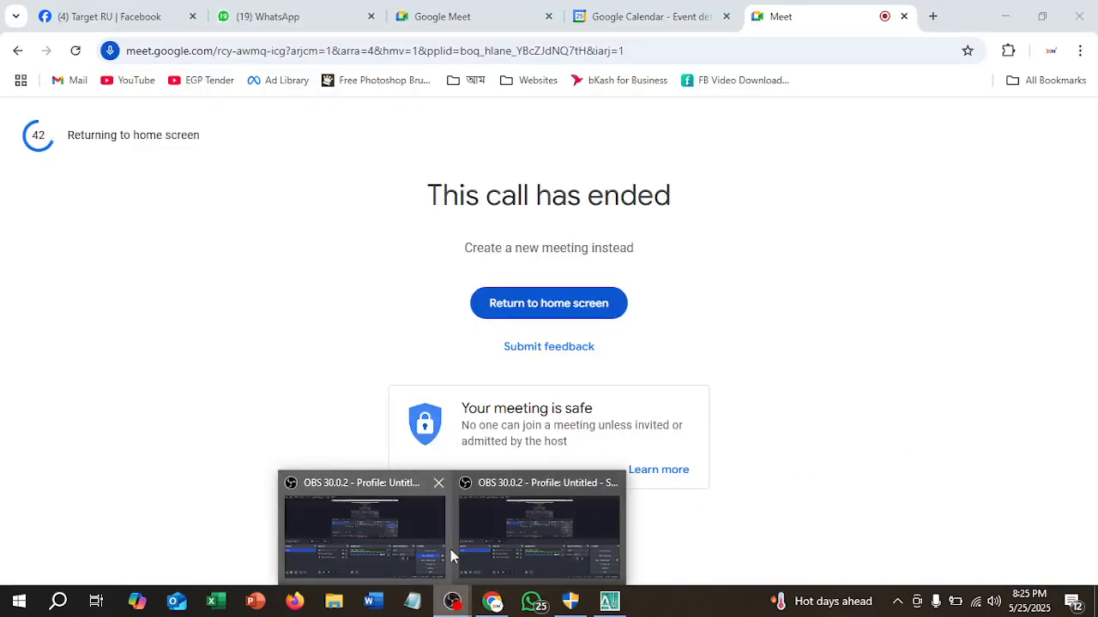